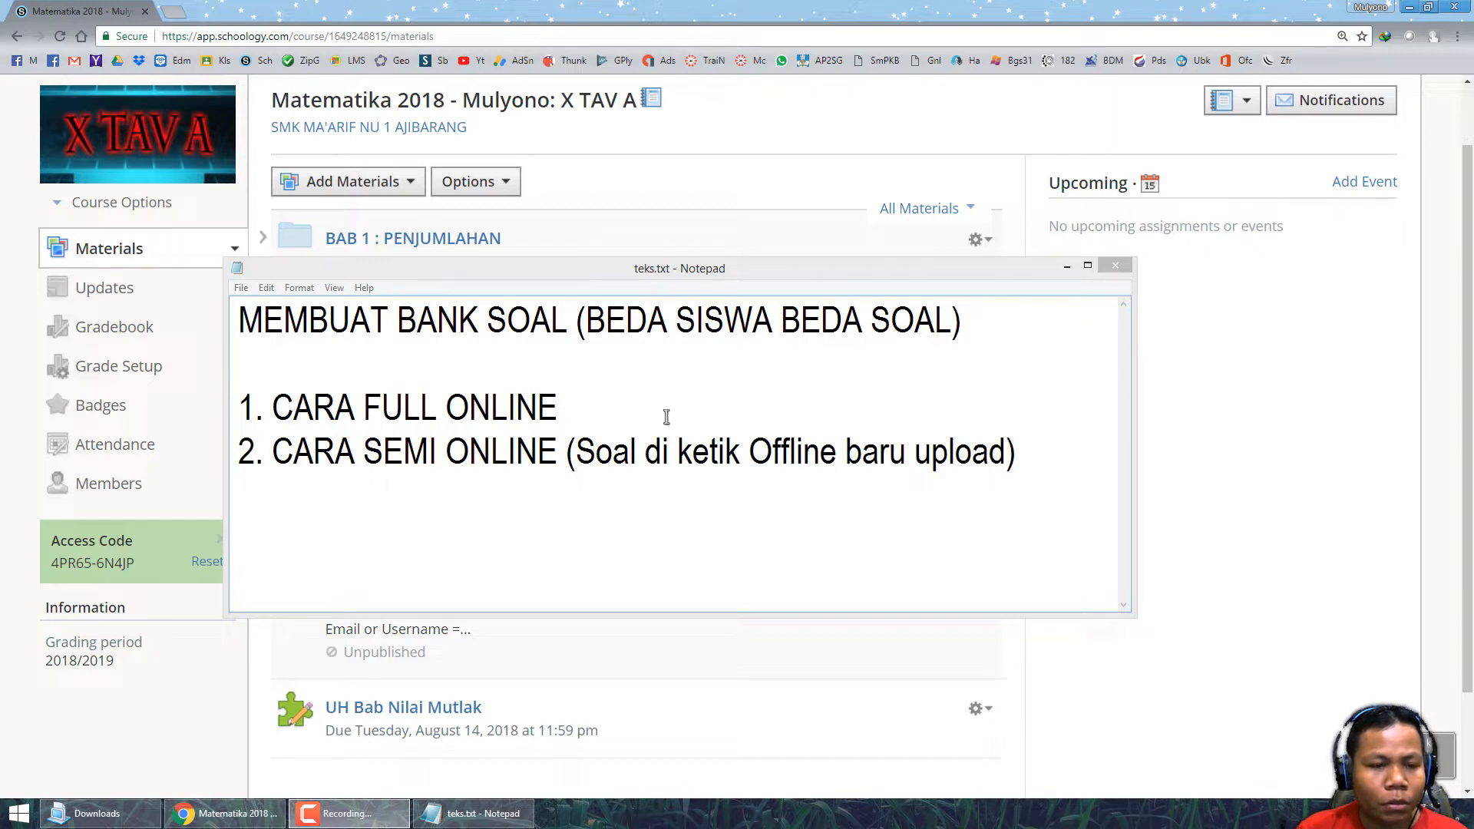
left_click_drag(397, 322, 567, 322)
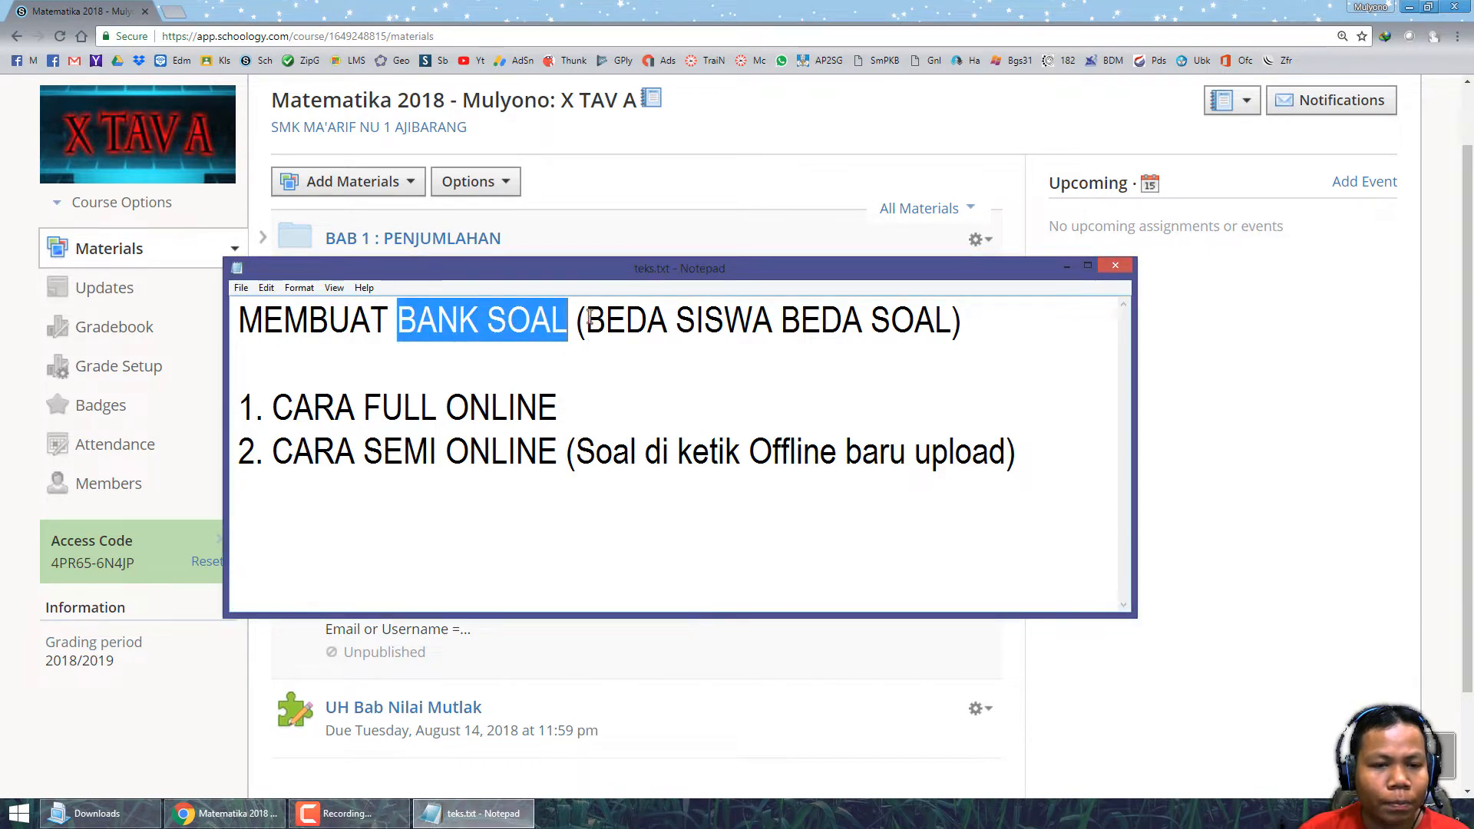
left_click_drag(587, 321, 949, 335)
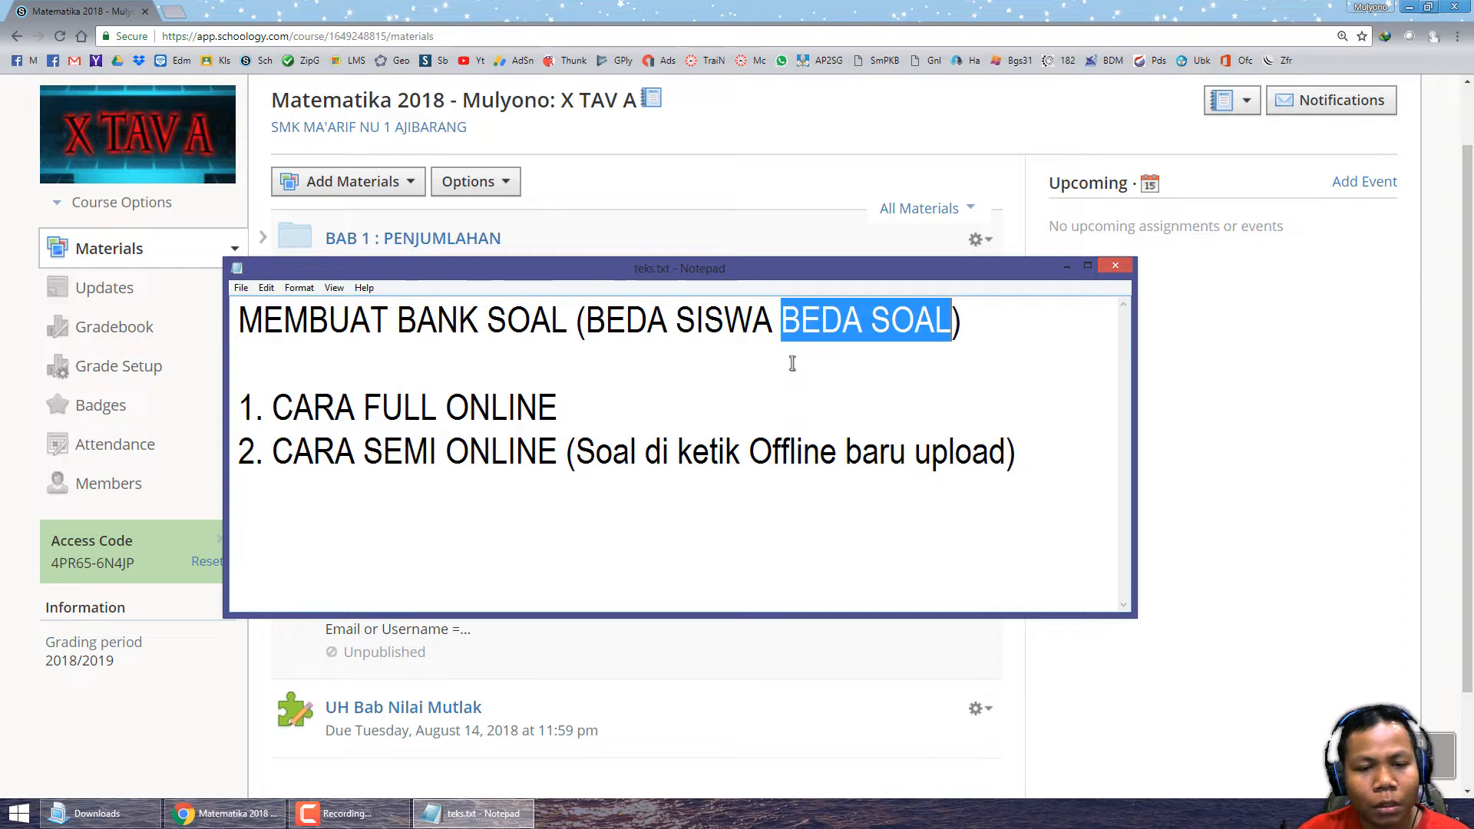
left_click(992, 329)
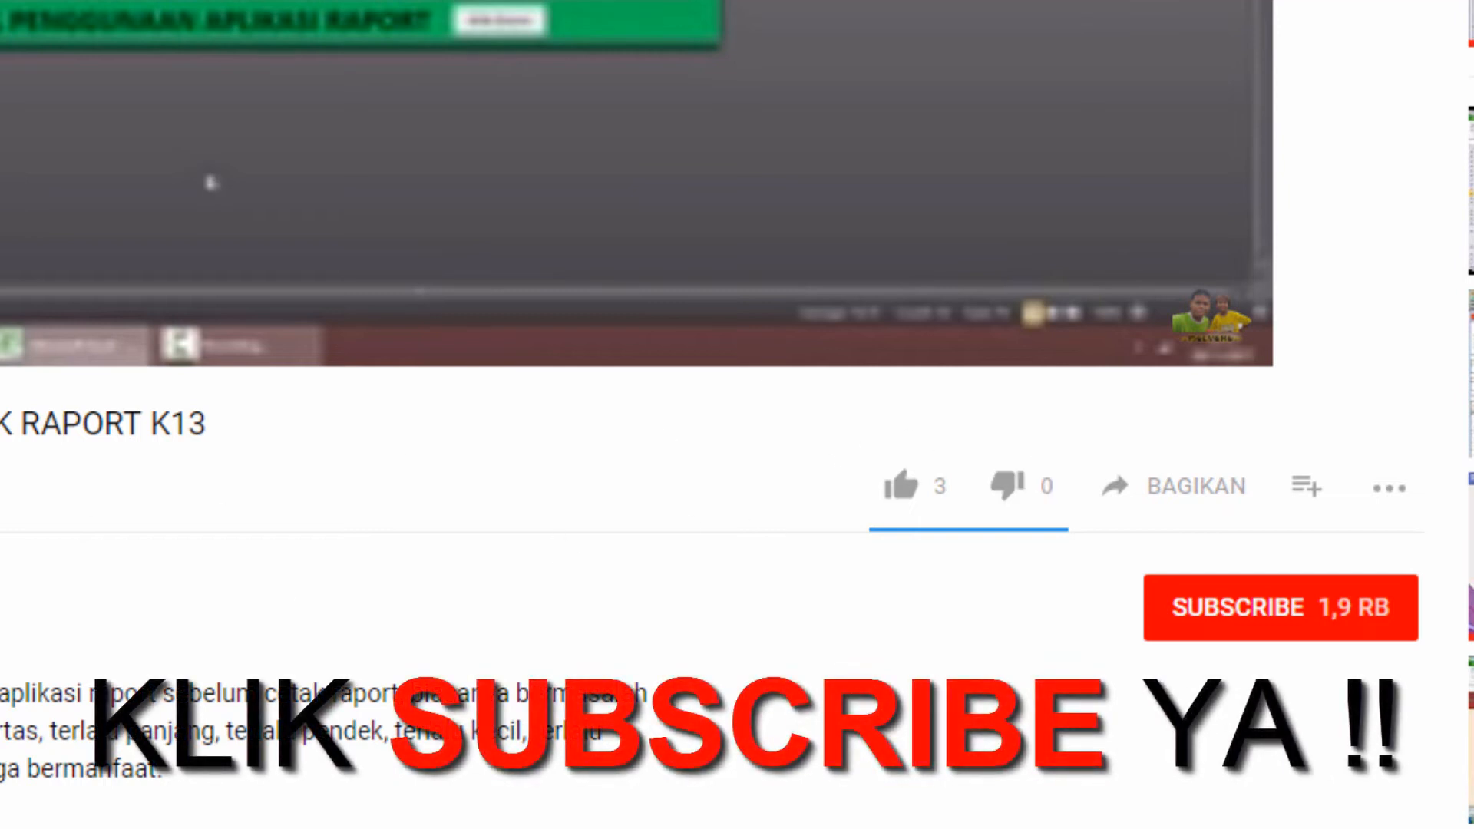
mouse_move(866, 61)
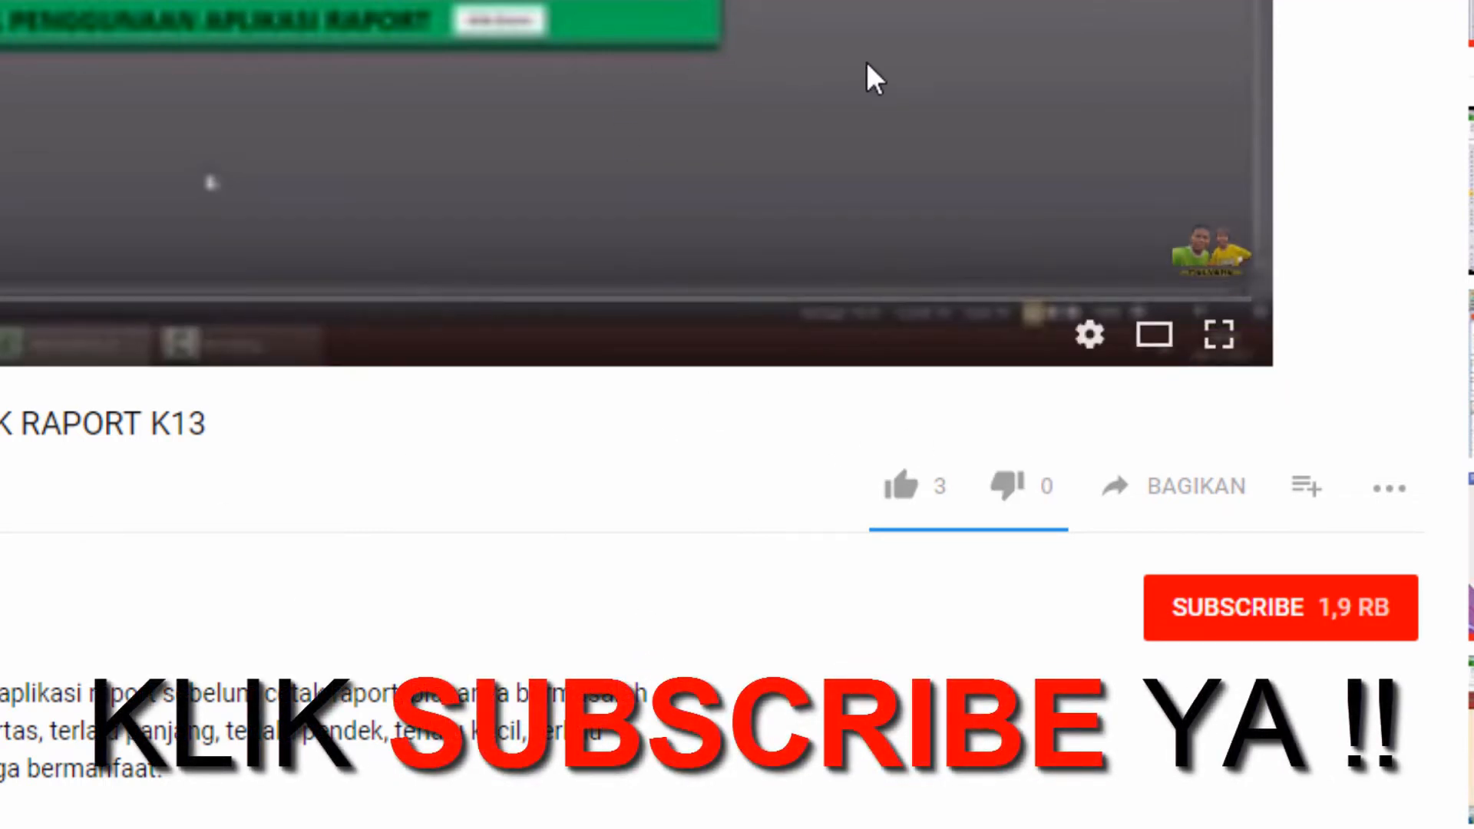
mouse_move(1218, 256)
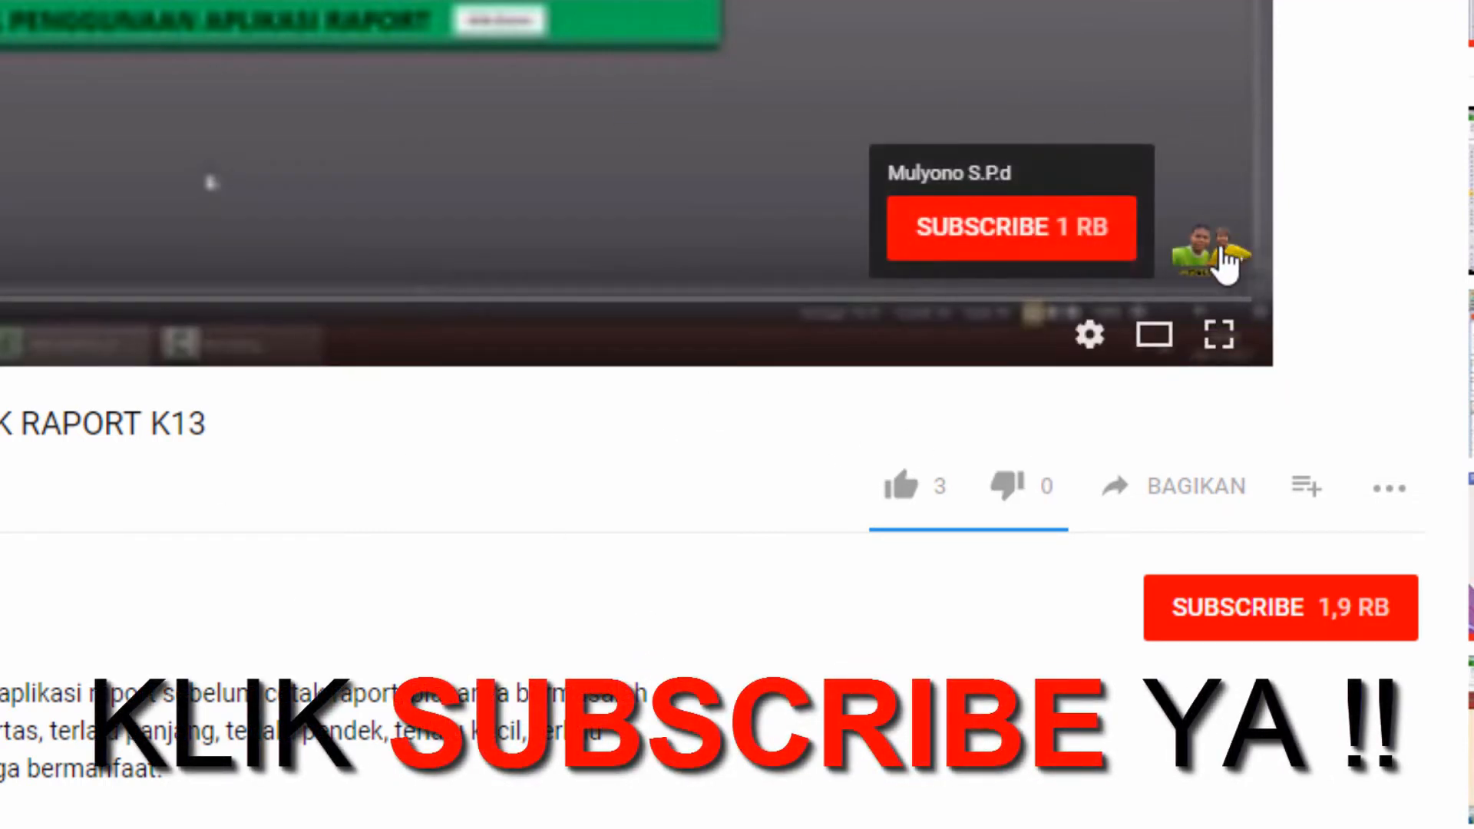
left_click(1041, 244)
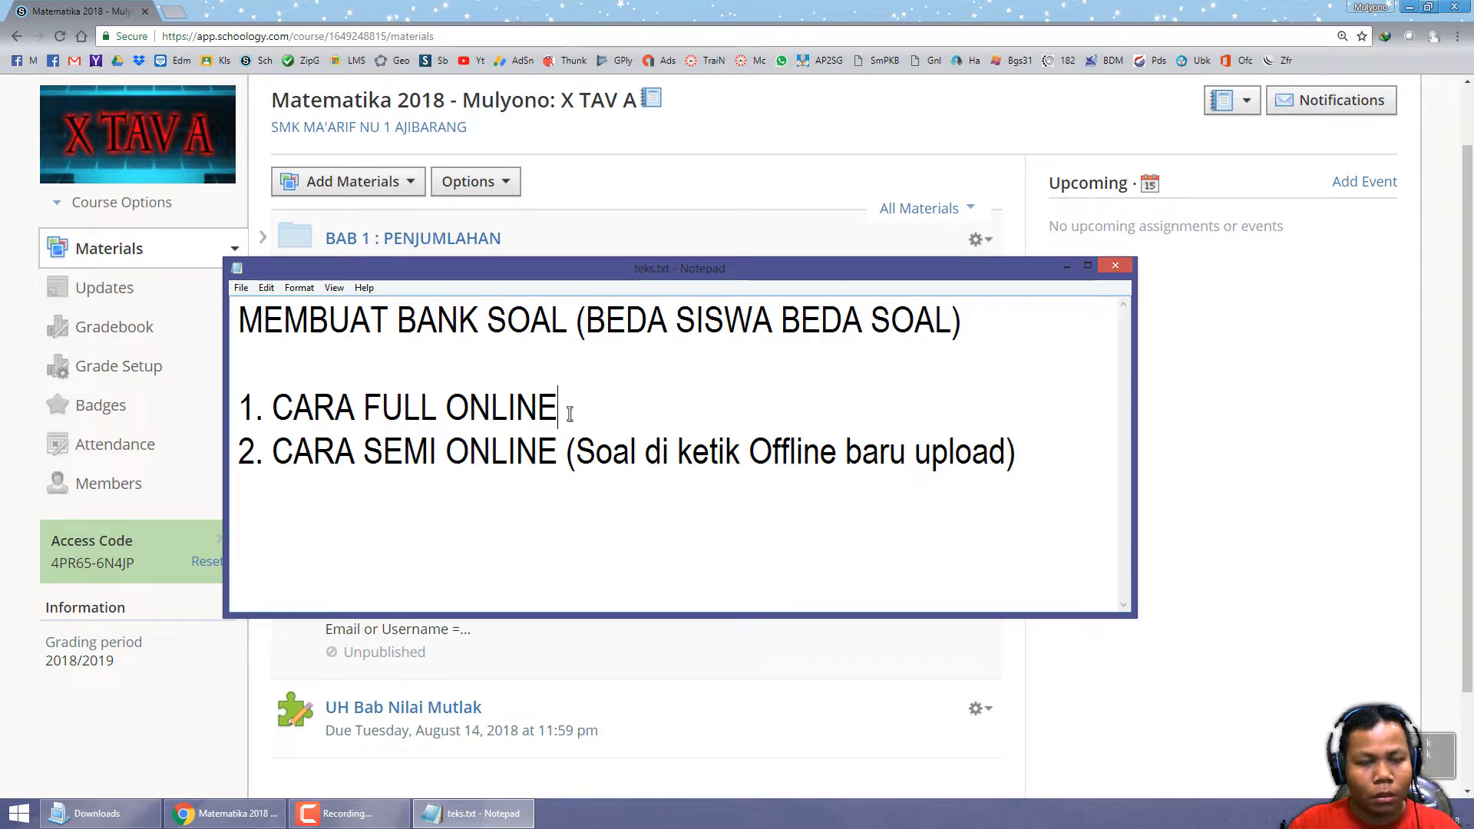
Step: Examine the two listed methods for making a question bank in the notes, full online and semi online
left_click_drag(569, 408, 239, 408)
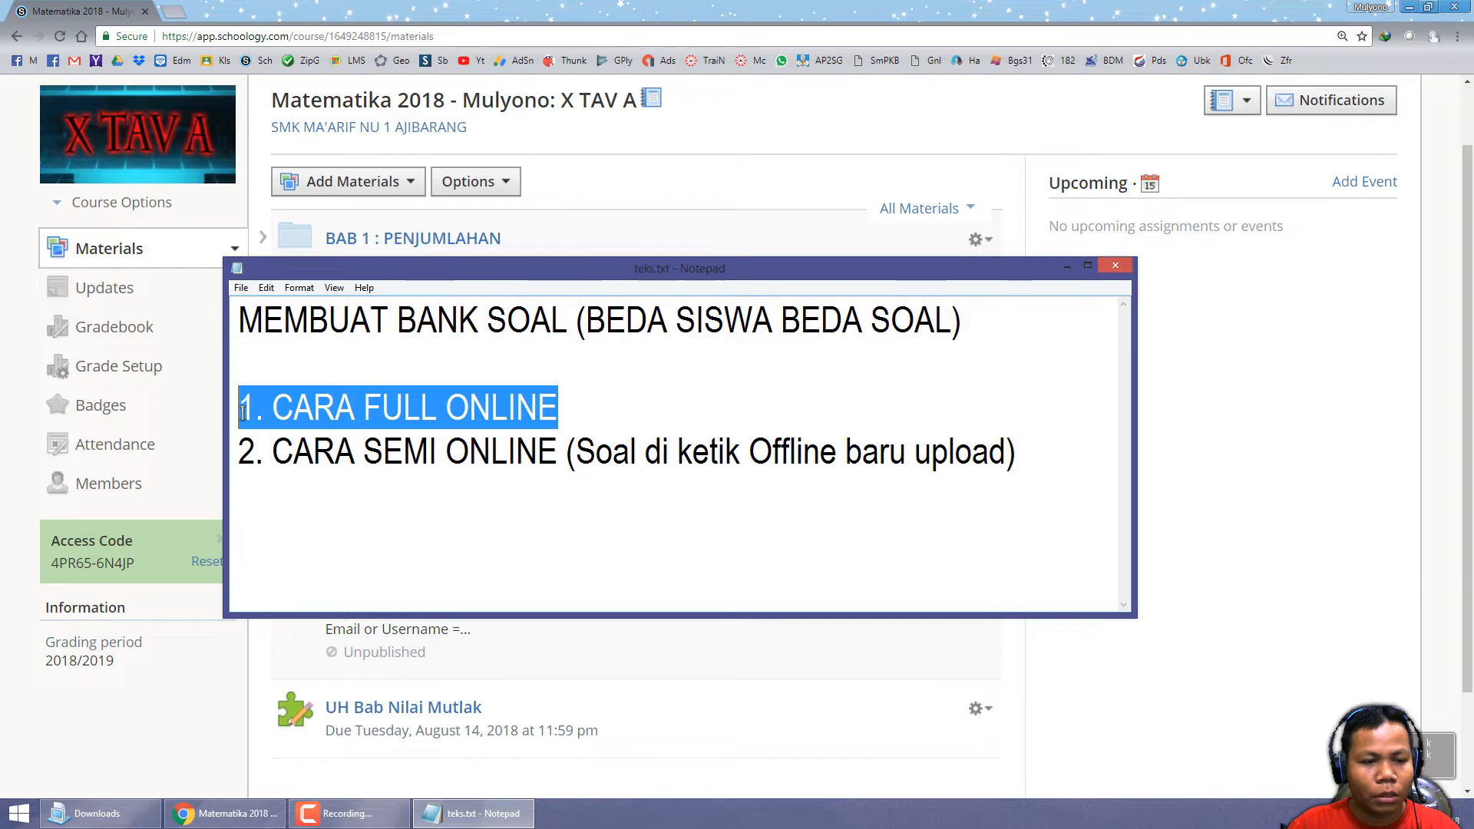
left_click(254, 364)
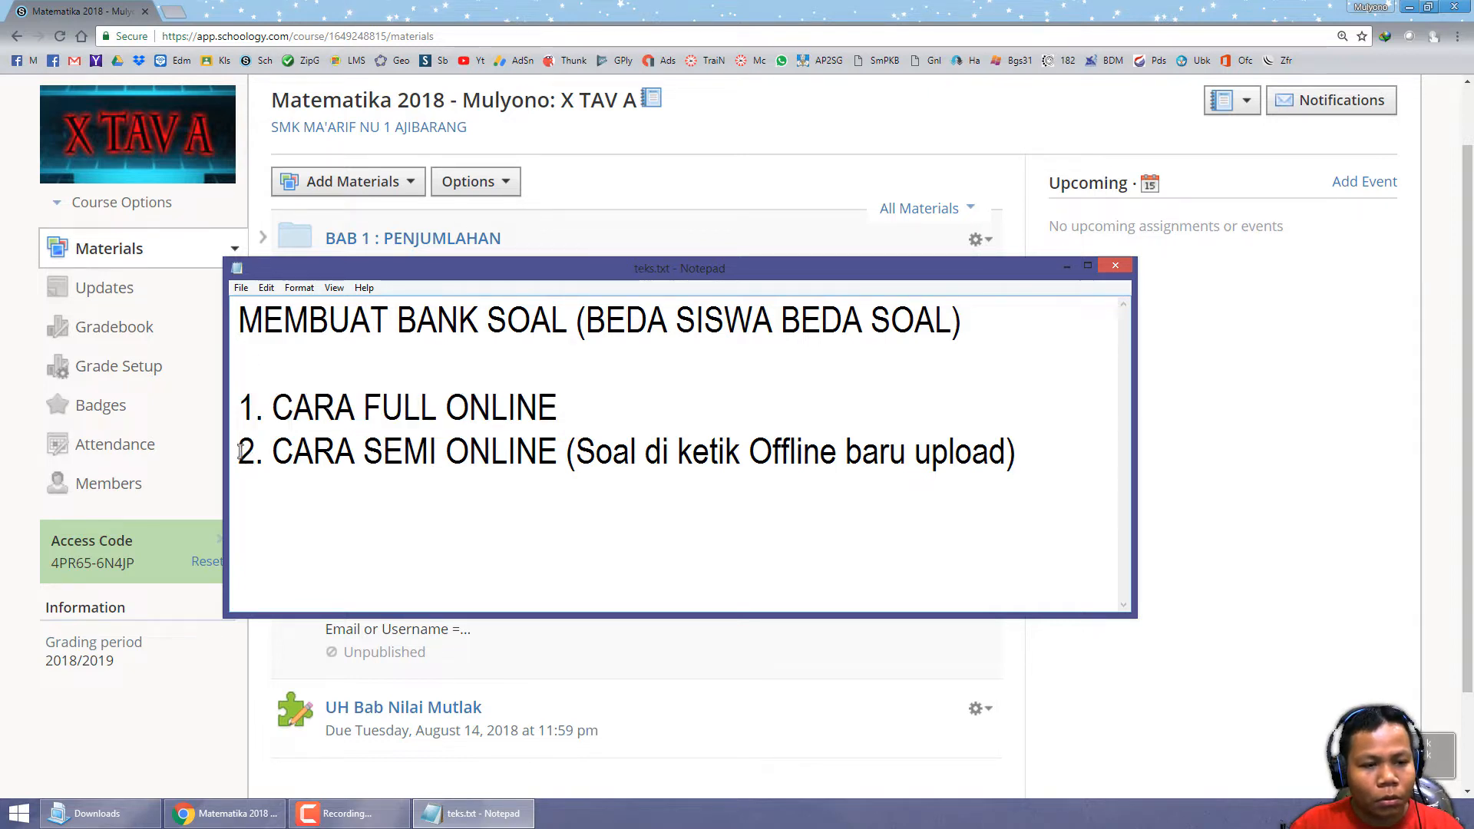
left_click_drag(239, 453, 833, 457)
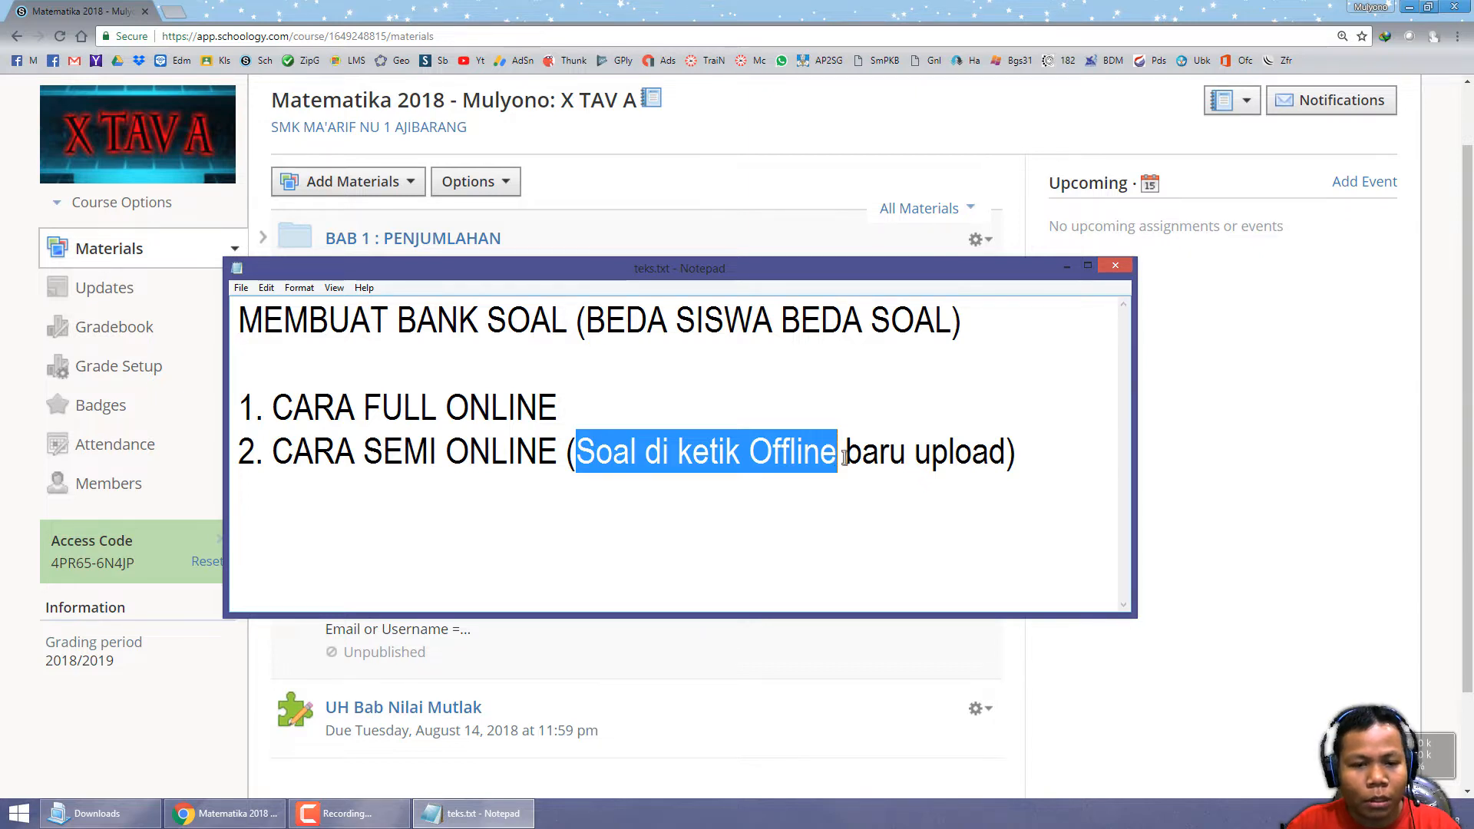
left_click_drag(844, 457, 1004, 458)
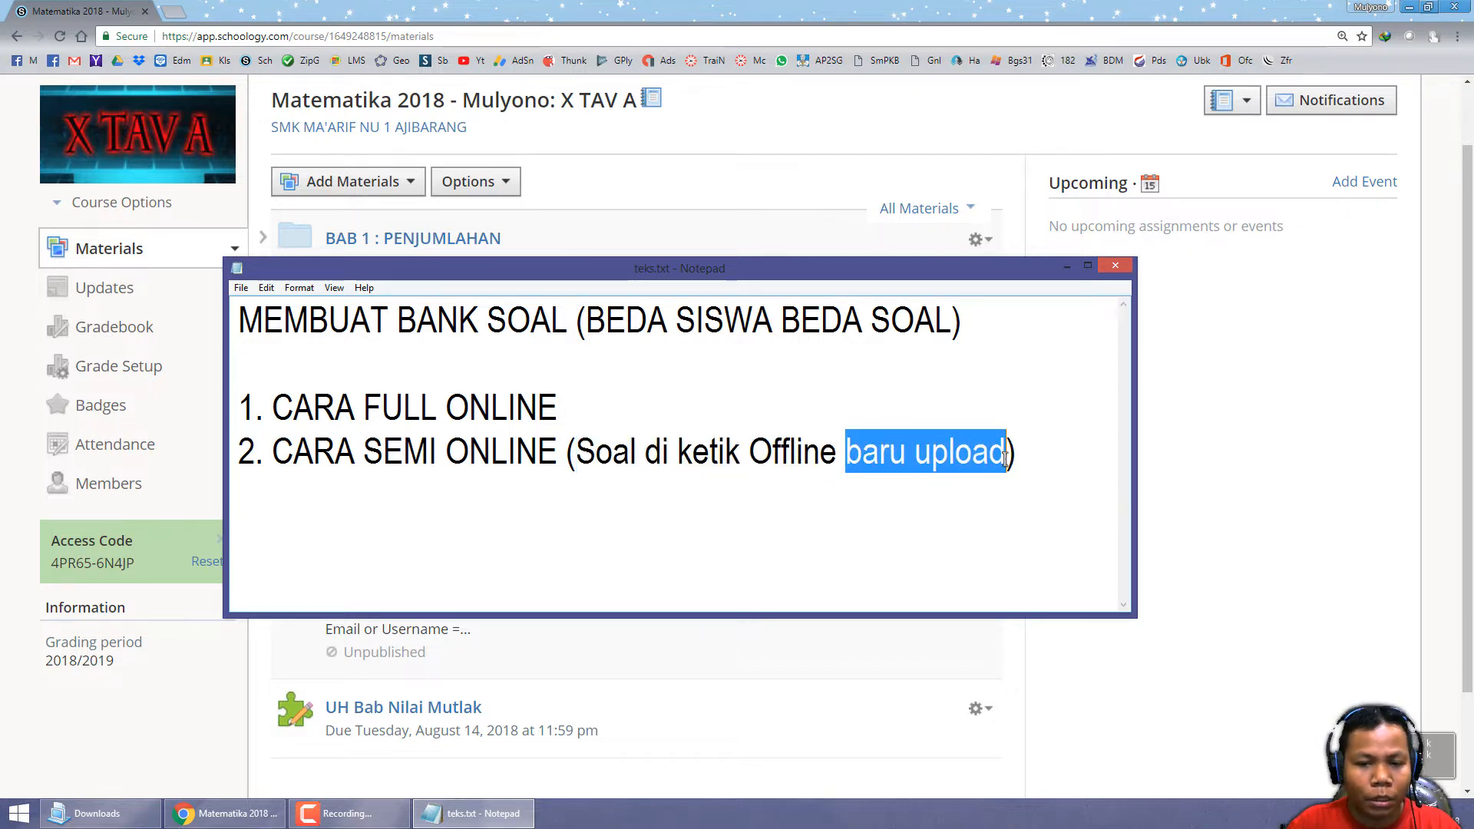
left_click_drag(566, 411, 278, 416)
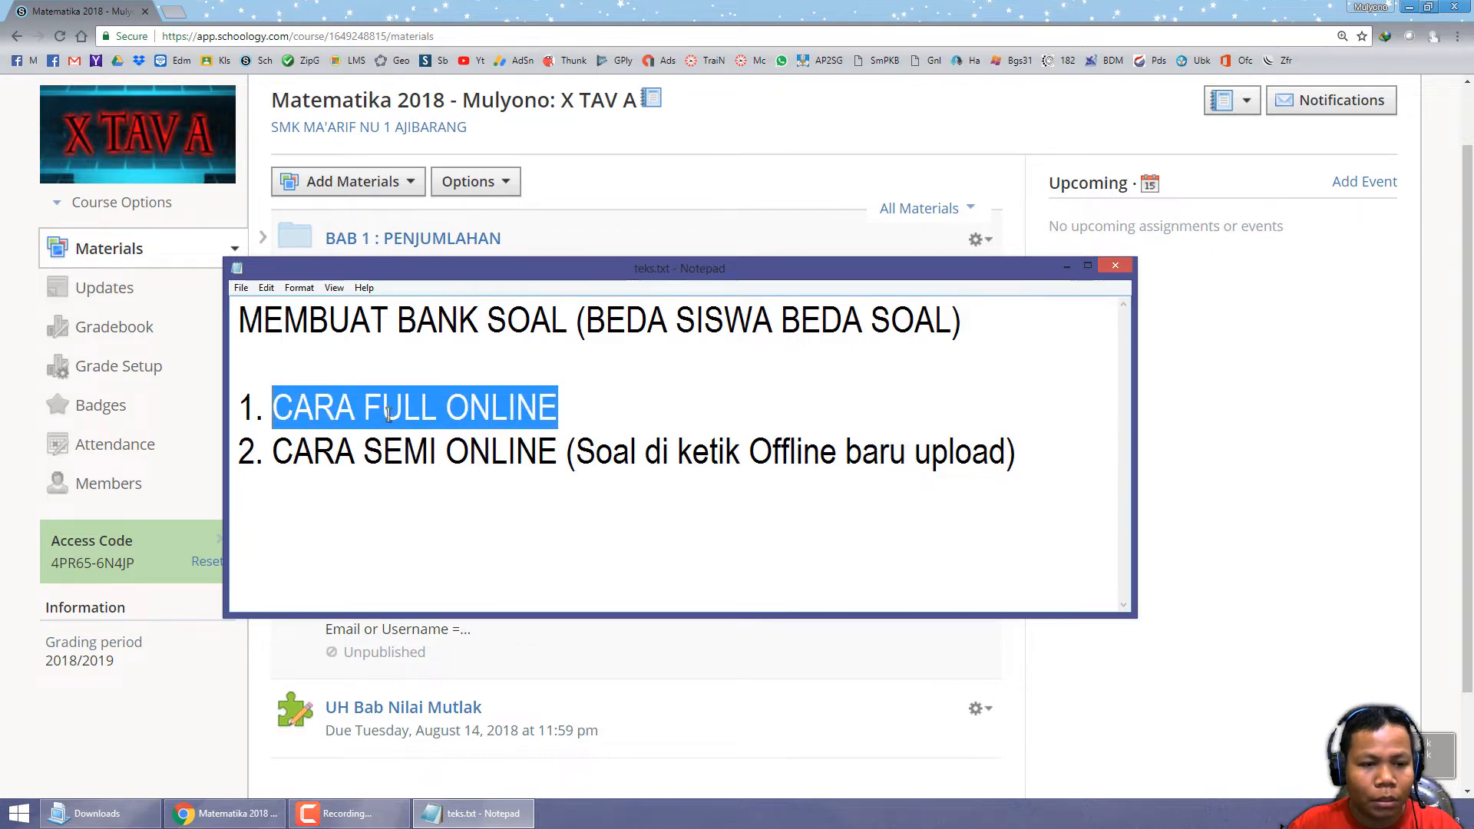
left_click(585, 410)
left_click_drag(595, 404, 235, 411)
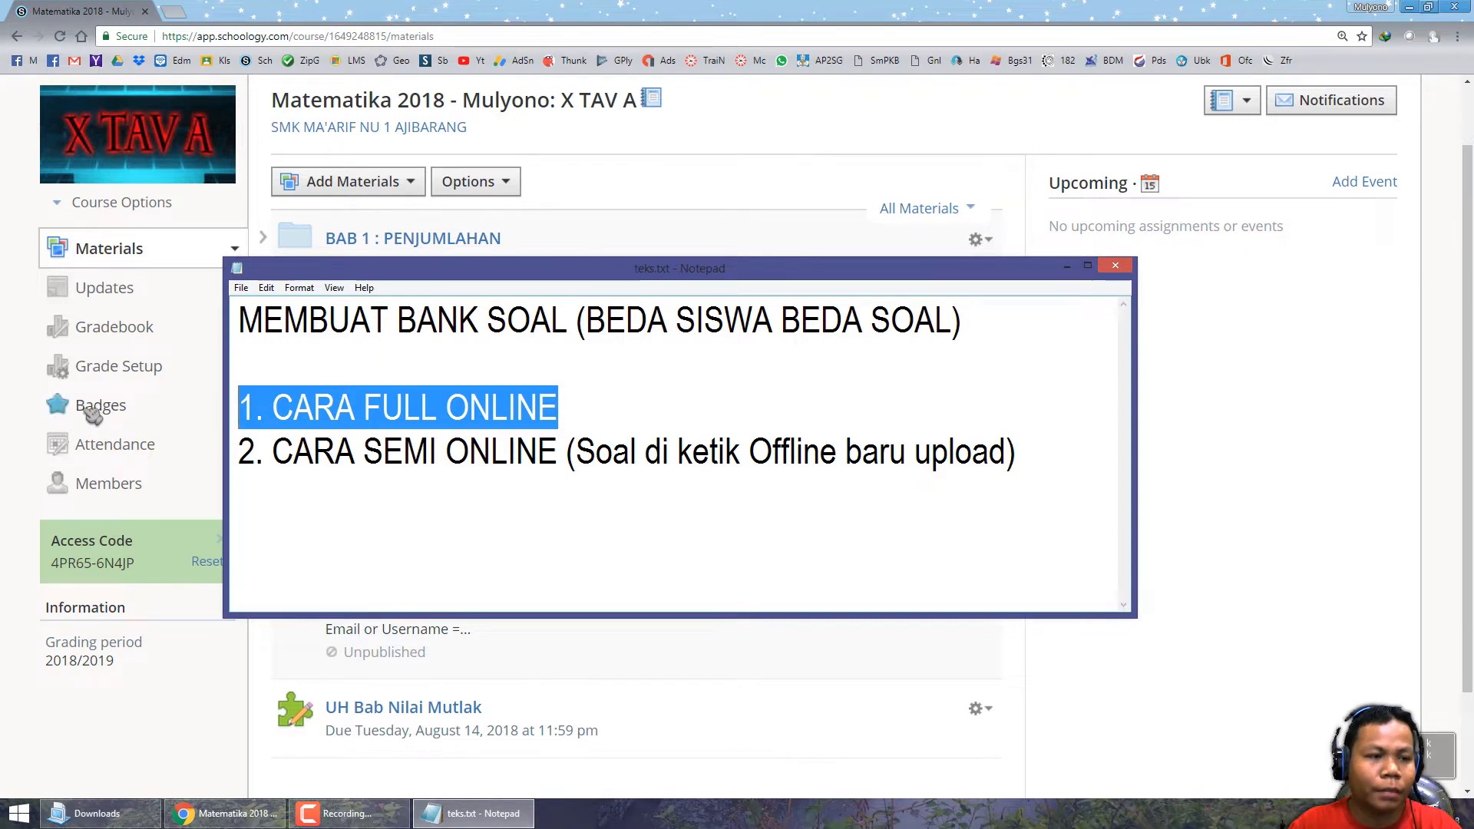
Step: Switch to the Schoology course page and open the Kelas XI folder inside Soal-soal in the personal resources
left_click(17, 388)
scroll(29, 392, "up", 1)
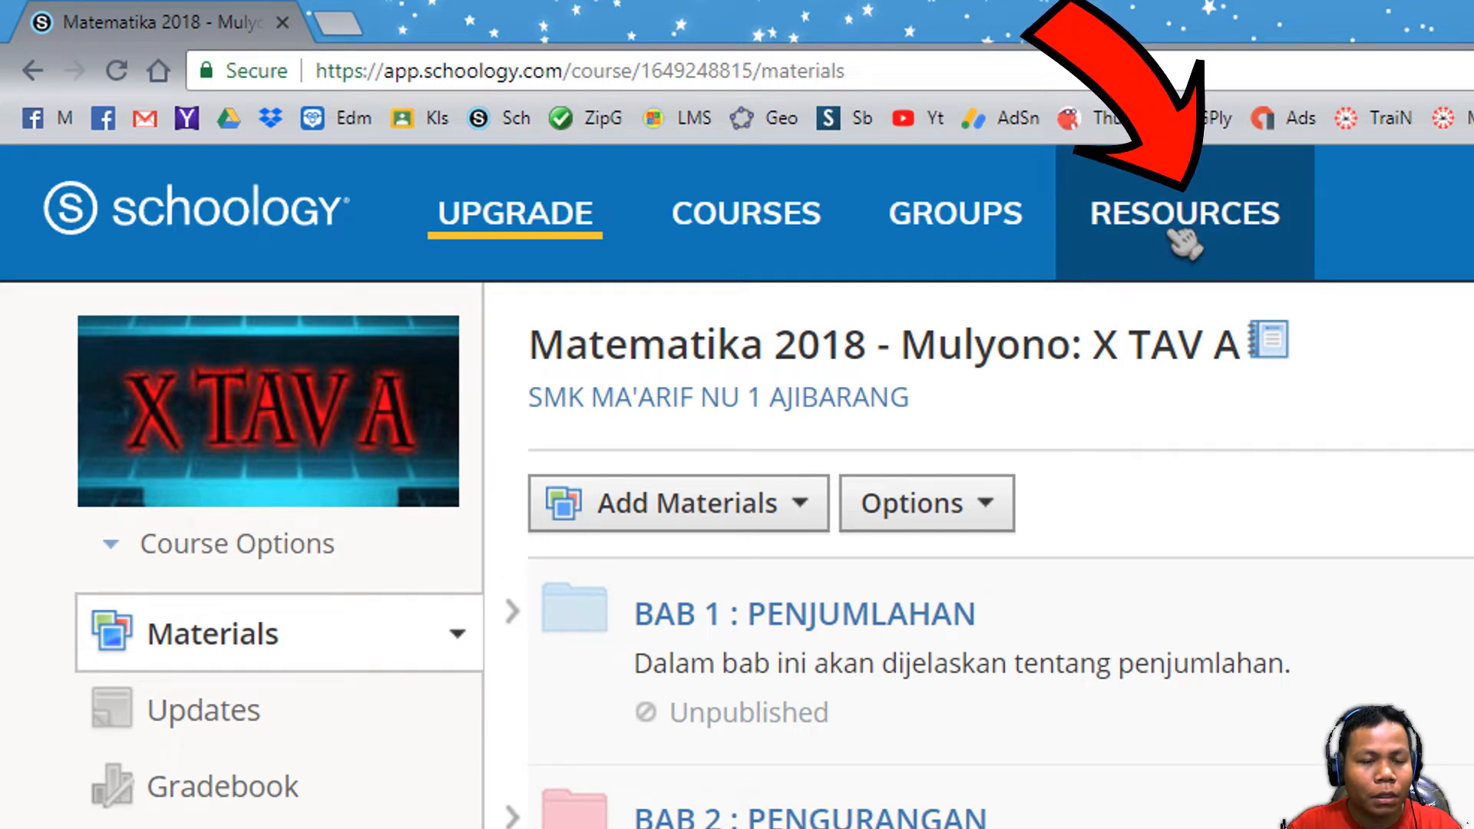
left_click(1224, 248)
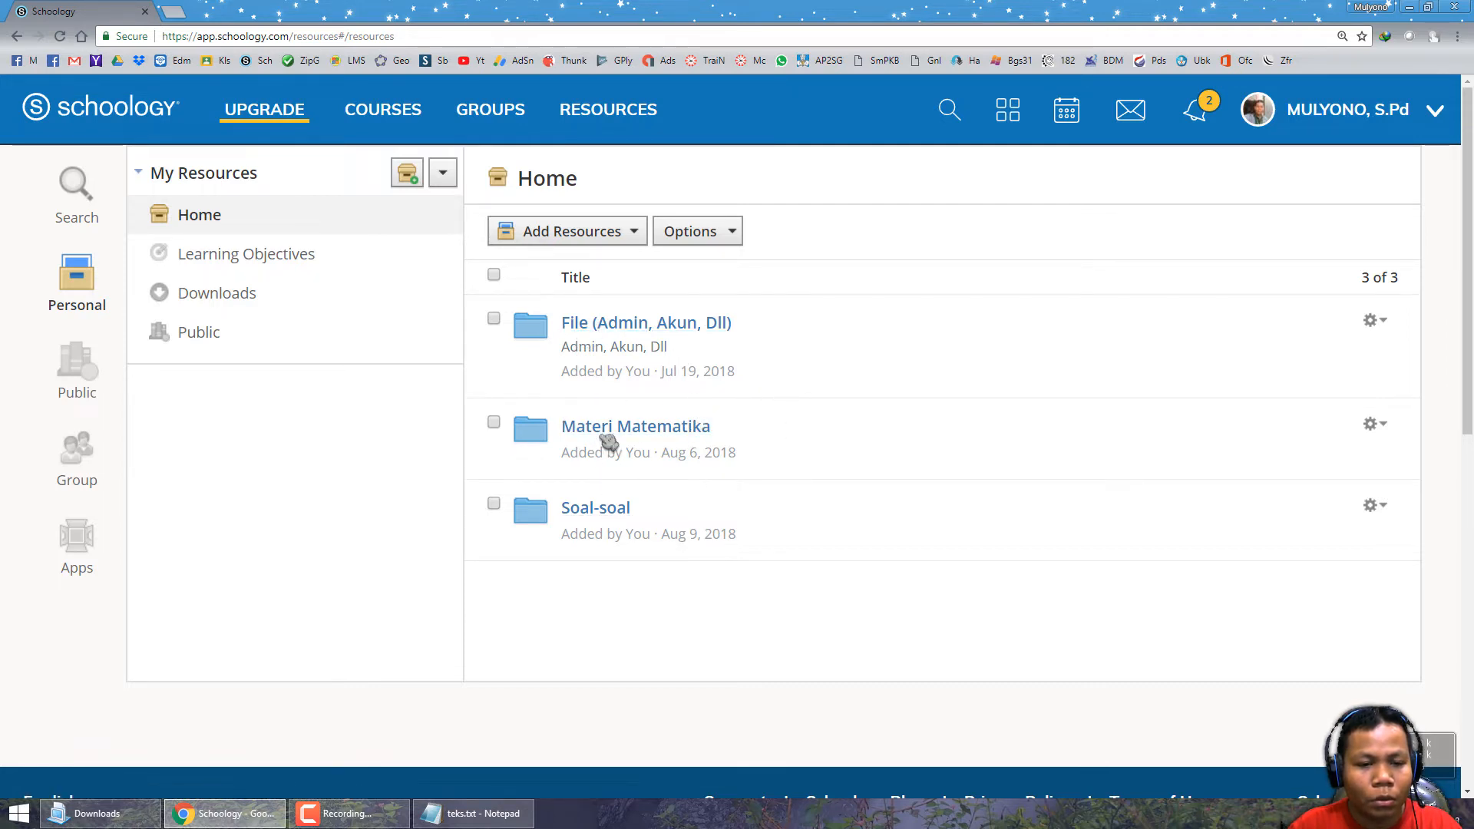
left_click(623, 520)
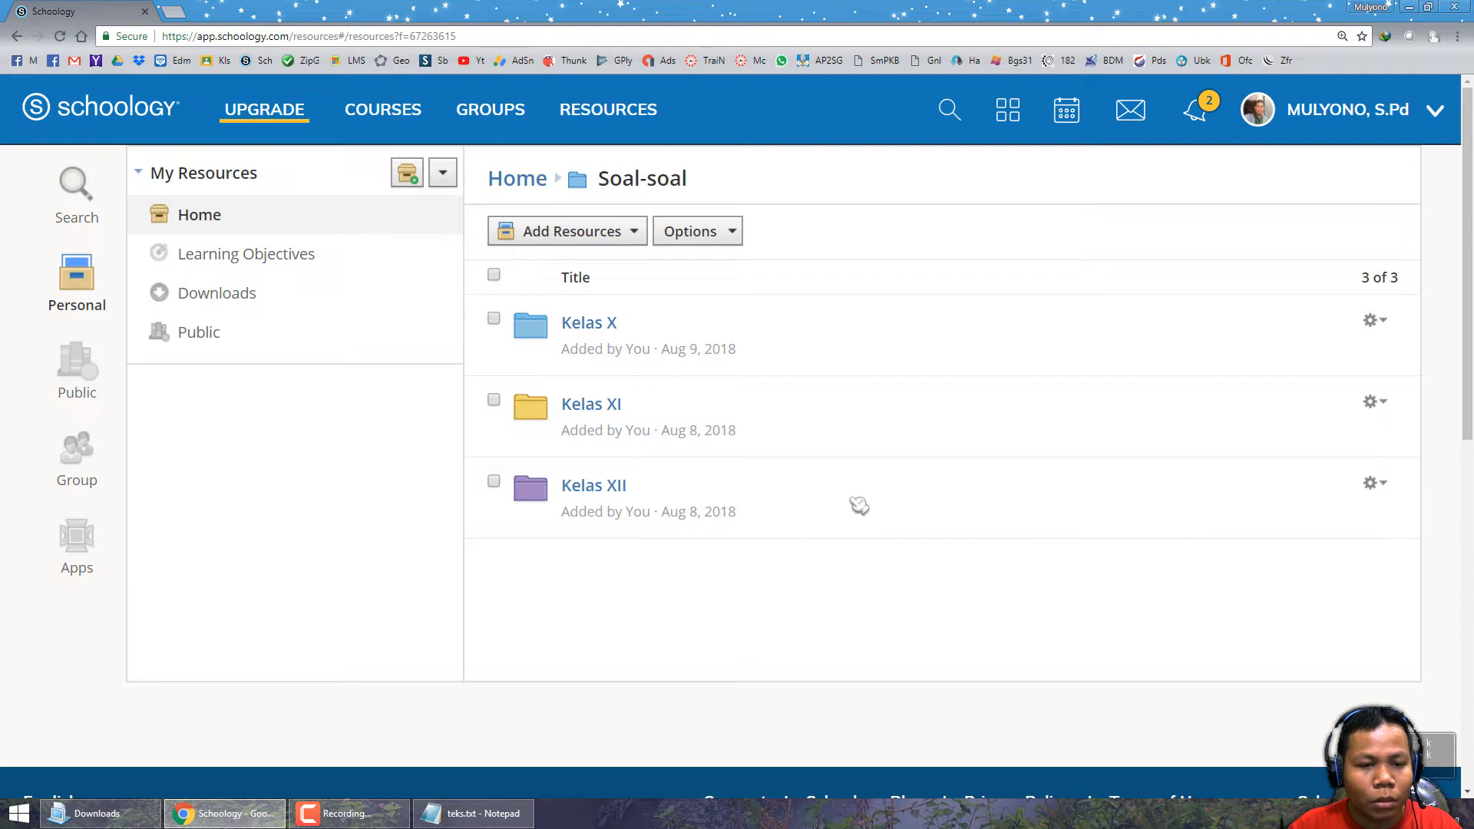
left_click(617, 409)
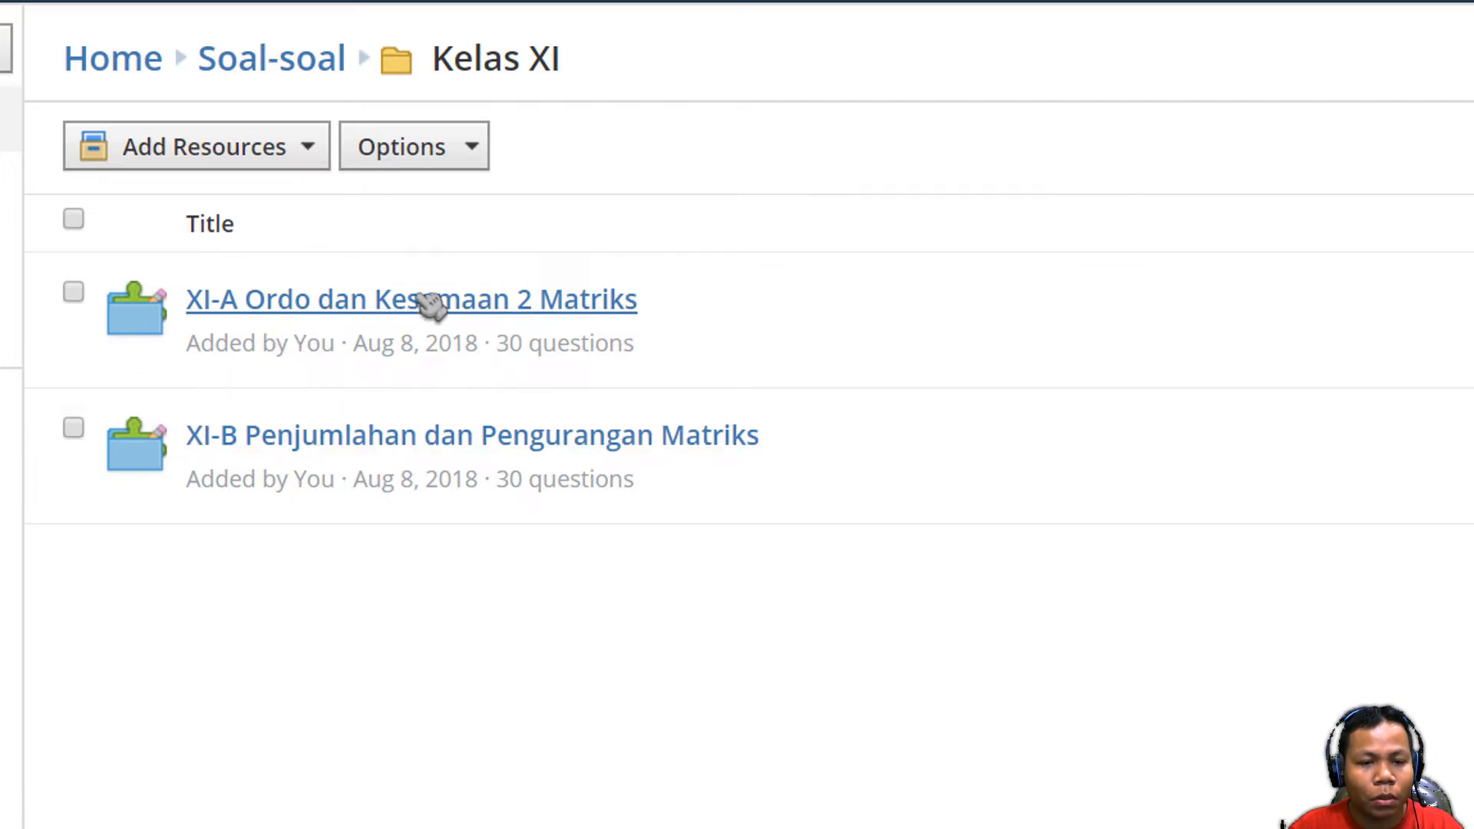
left_click_drag(497, 343, 661, 353)
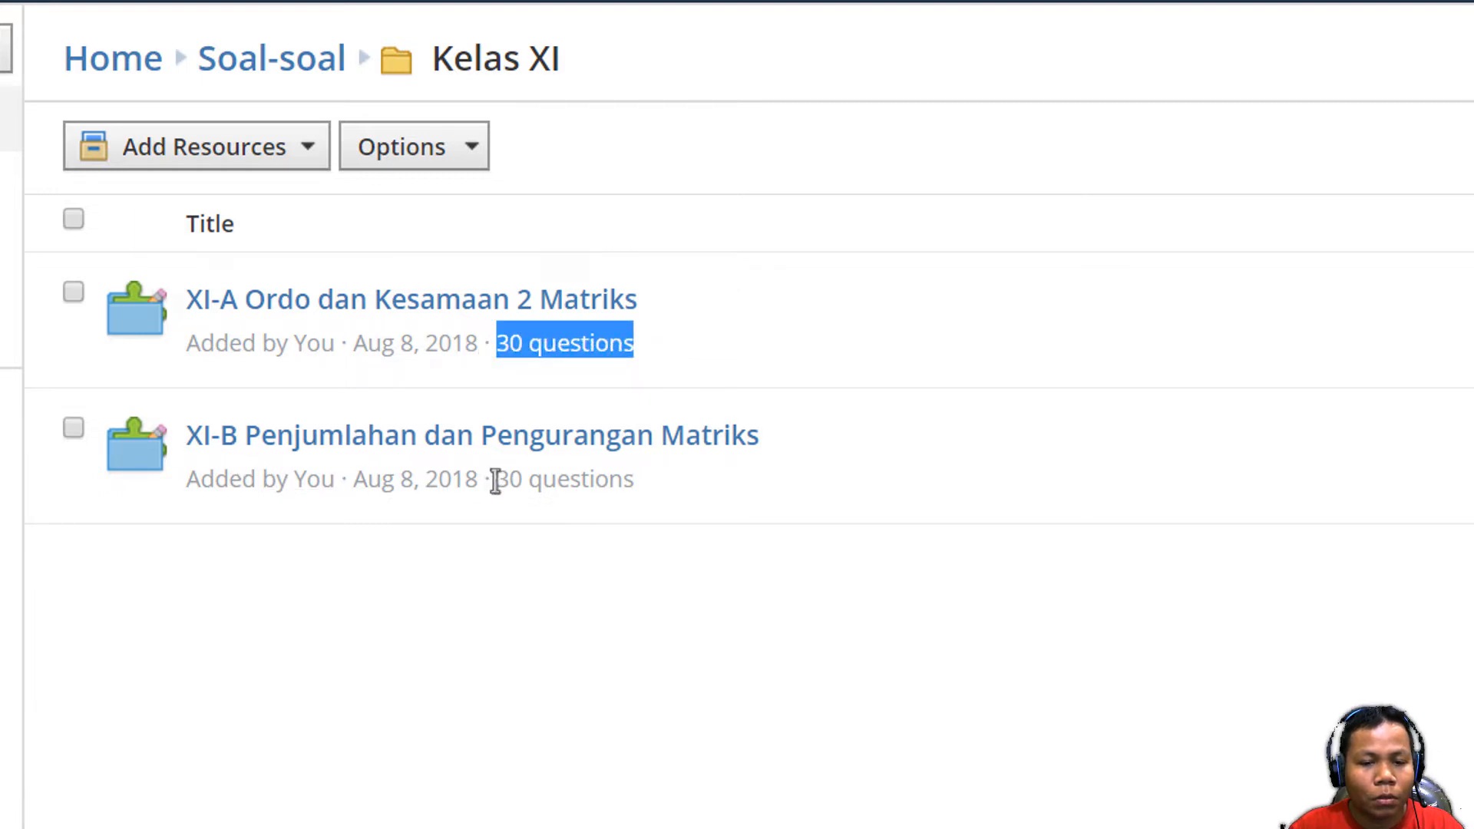
left_click_drag(495, 479, 668, 566)
left_click(449, 546)
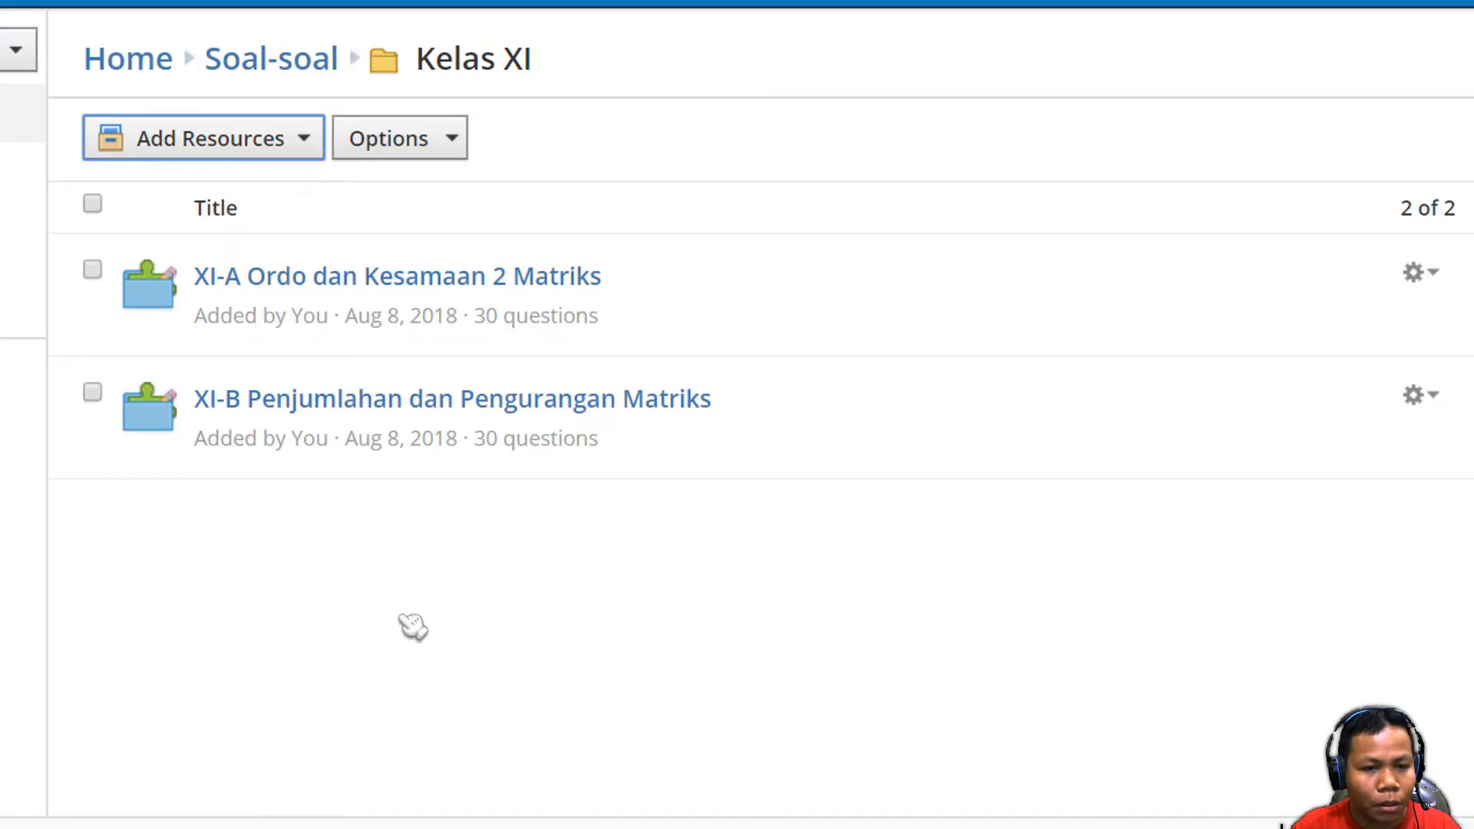
Step: Add a question bank named "XI-C Perkalian Matriks" to the Kelas XI folder
left_click(253, 139)
left_click(278, 741)
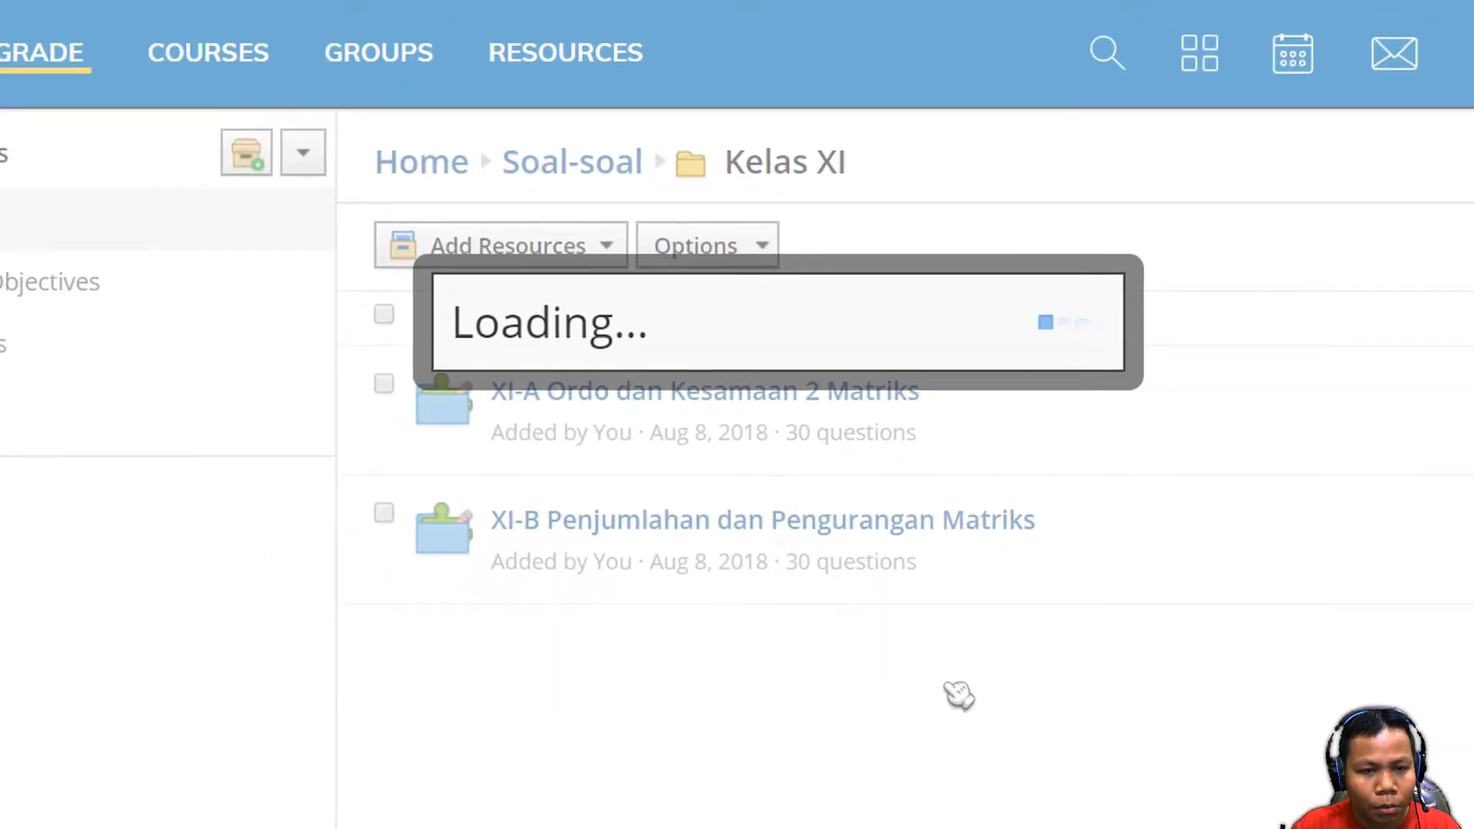
type("XI-C Perkalian Matriks")
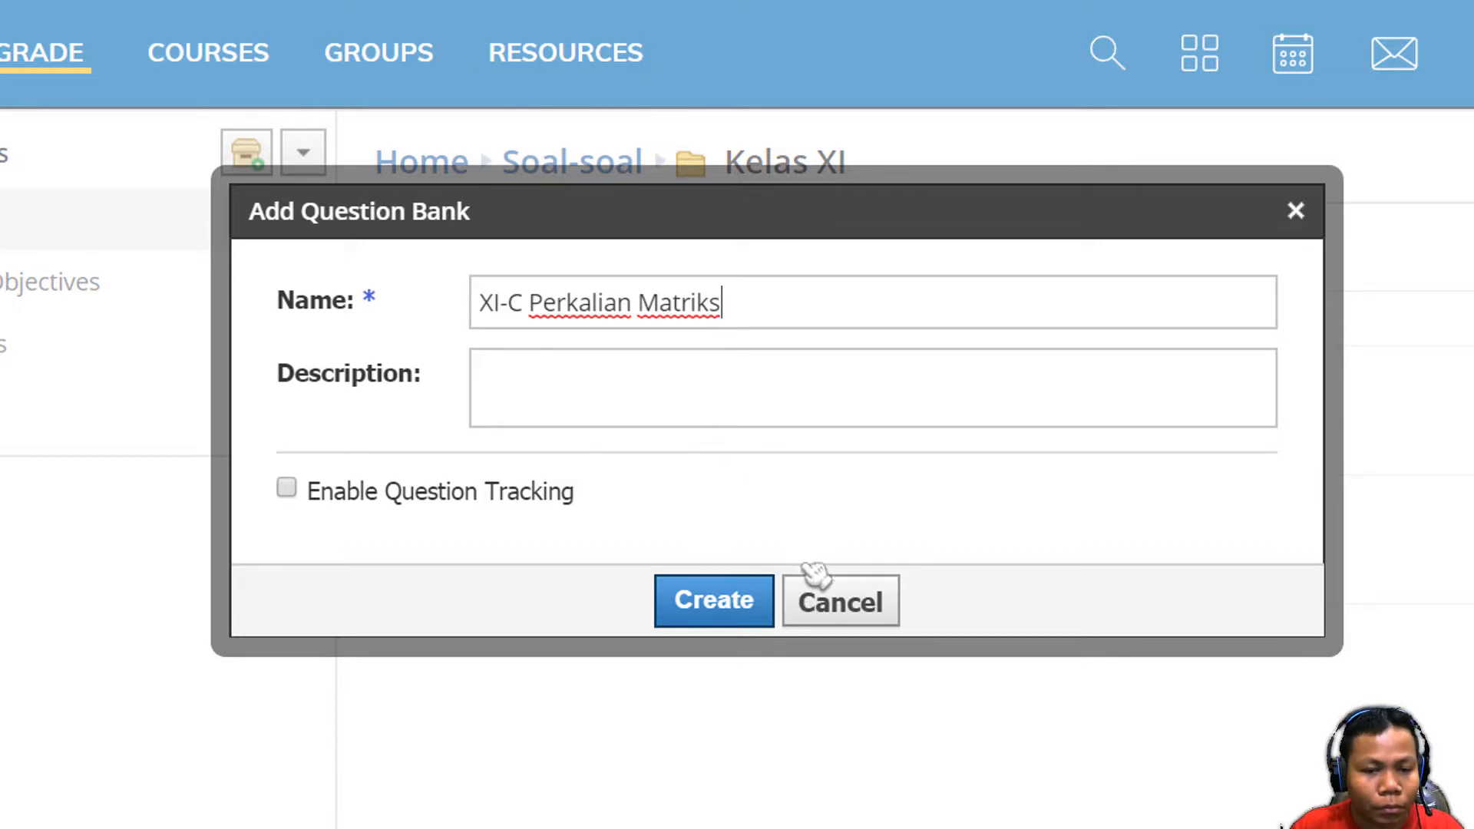
left_click(700, 605)
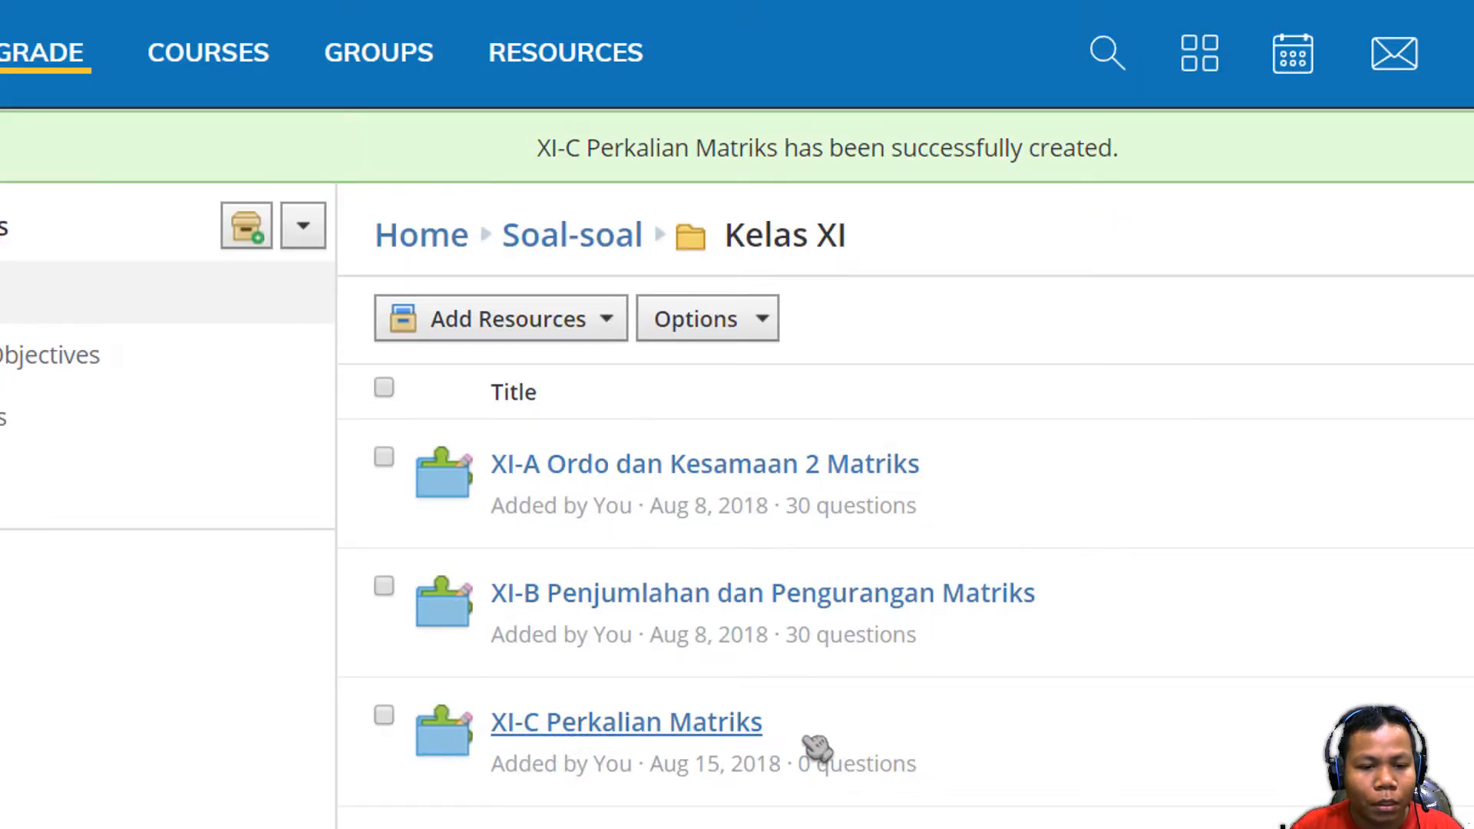
left_click_drag(793, 759, 1006, 768)
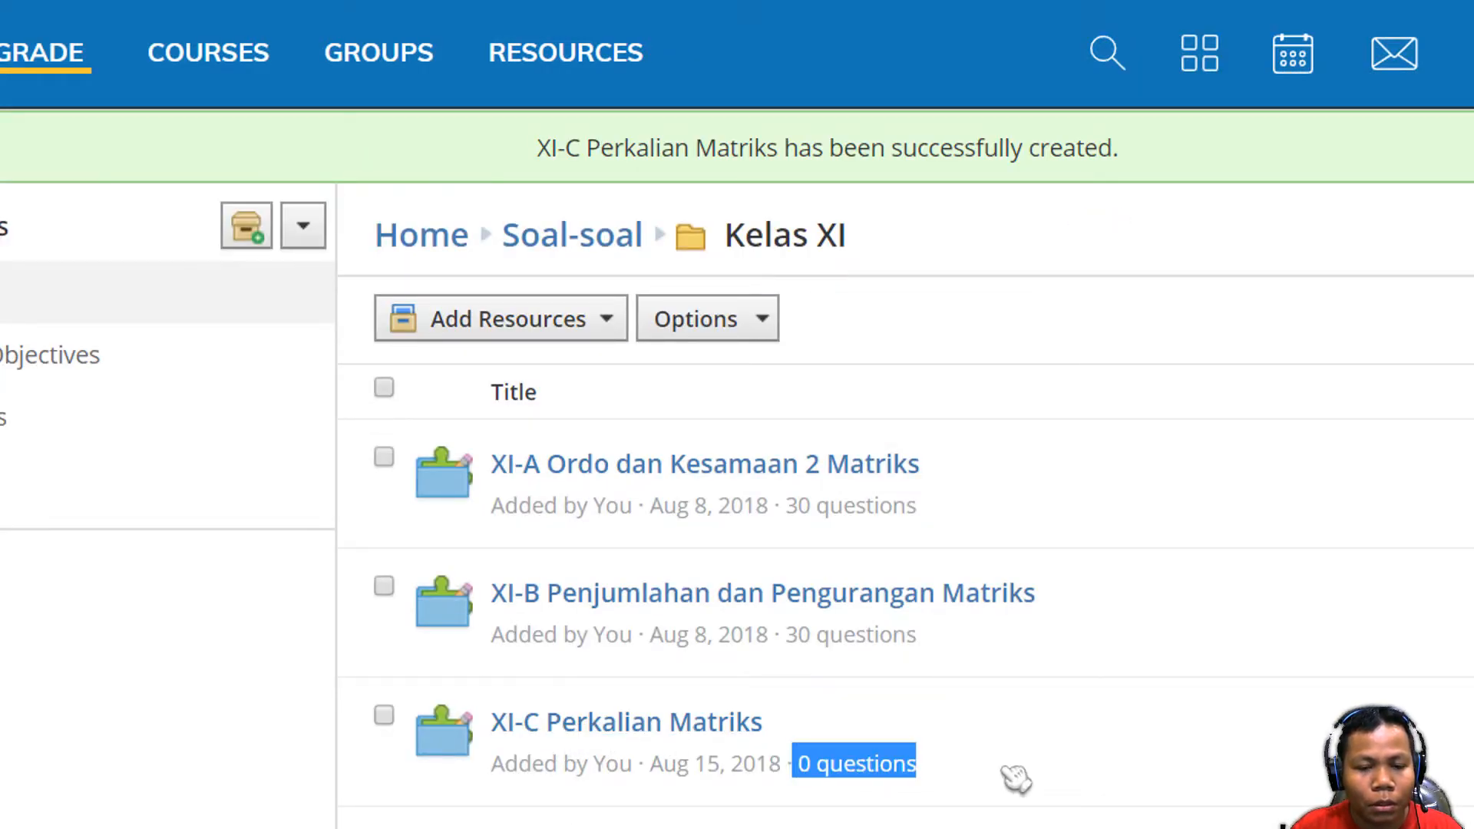
left_click(951, 821)
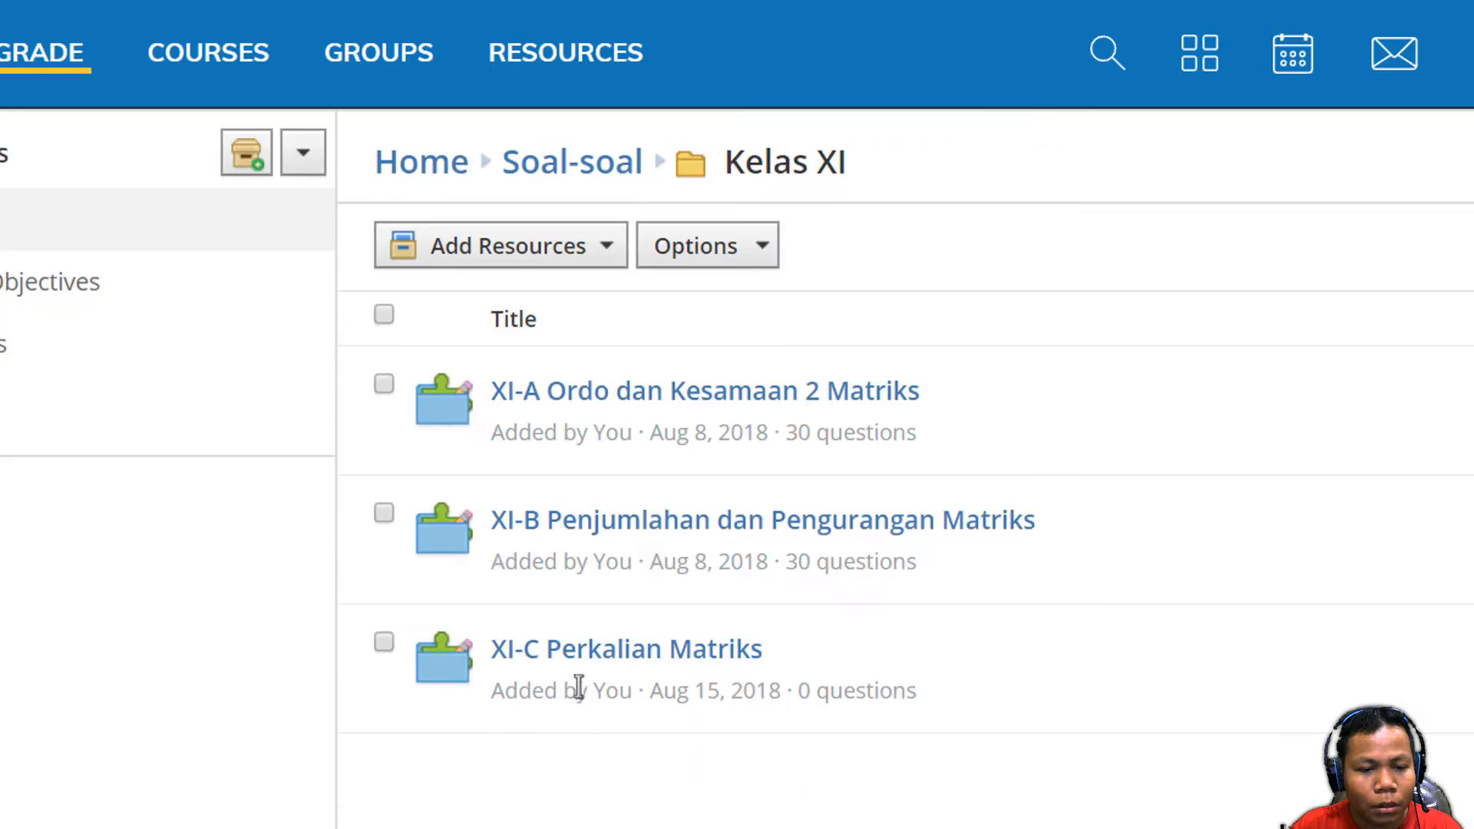
Step: Open the XI-C Perkalian Matriks question bank and start a new multiple choice question, ready for entering its question text
left_click(602, 654)
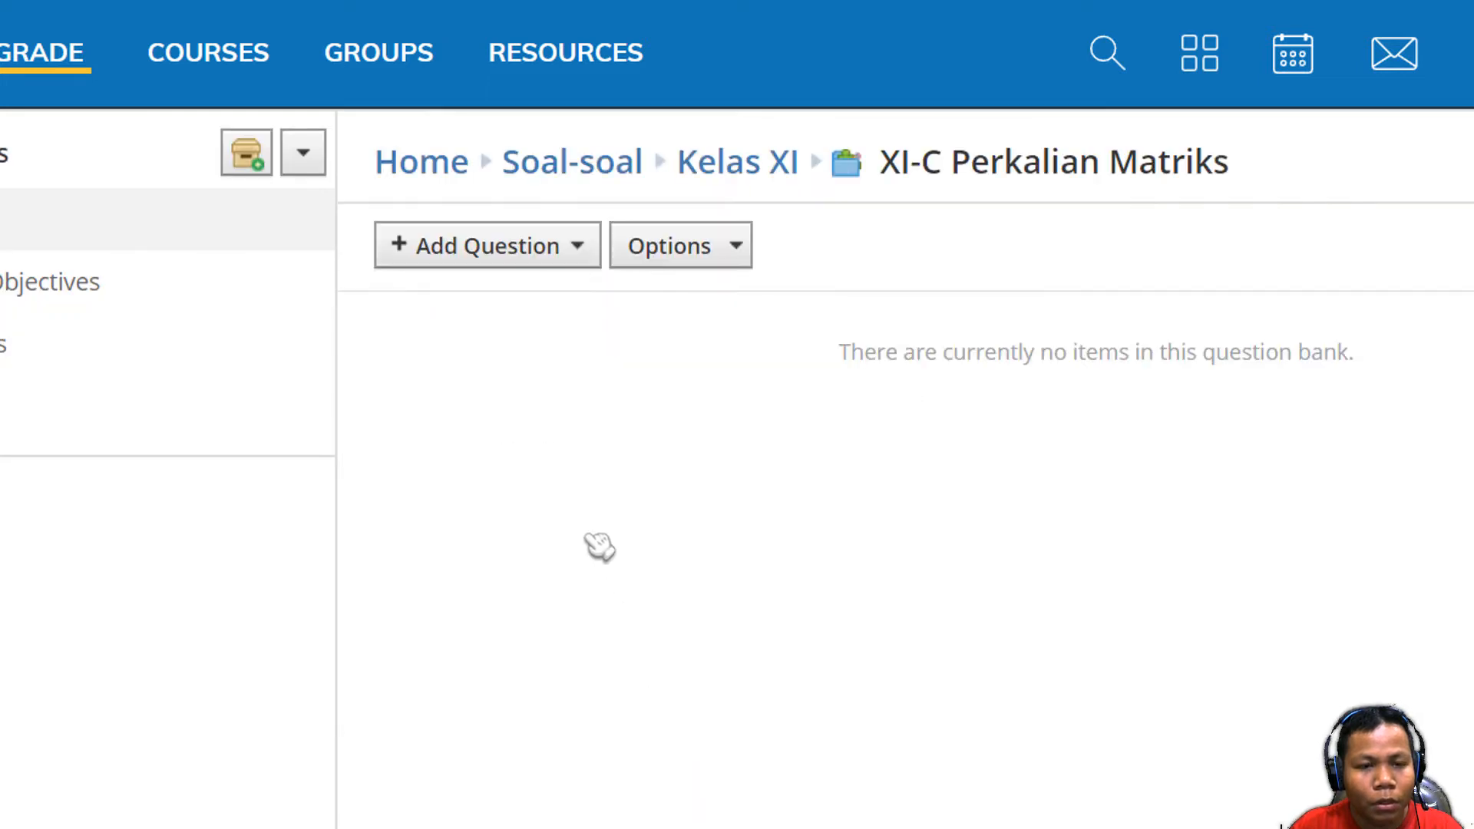
left_click(482, 252)
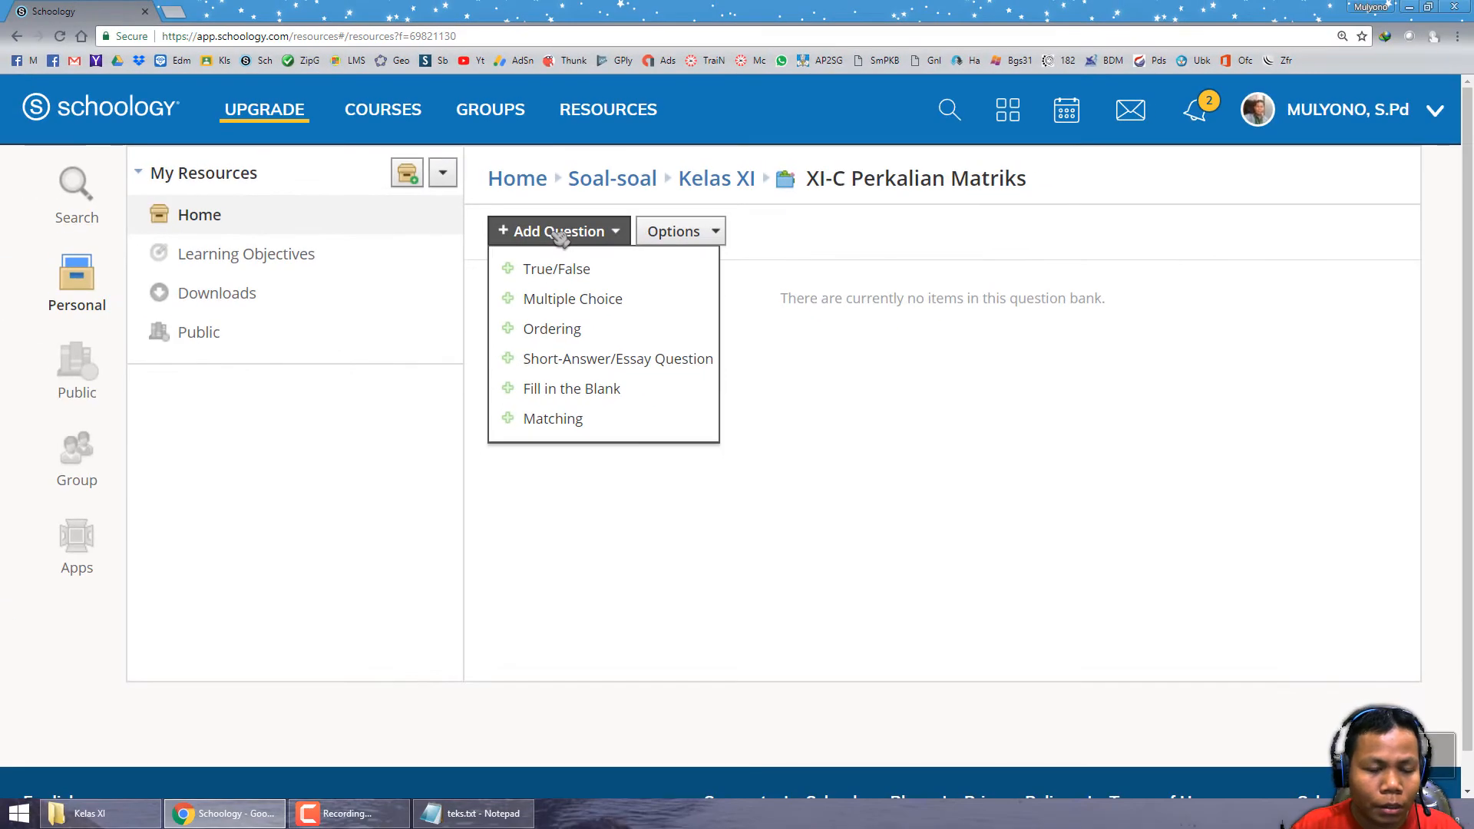
left_click(615, 307)
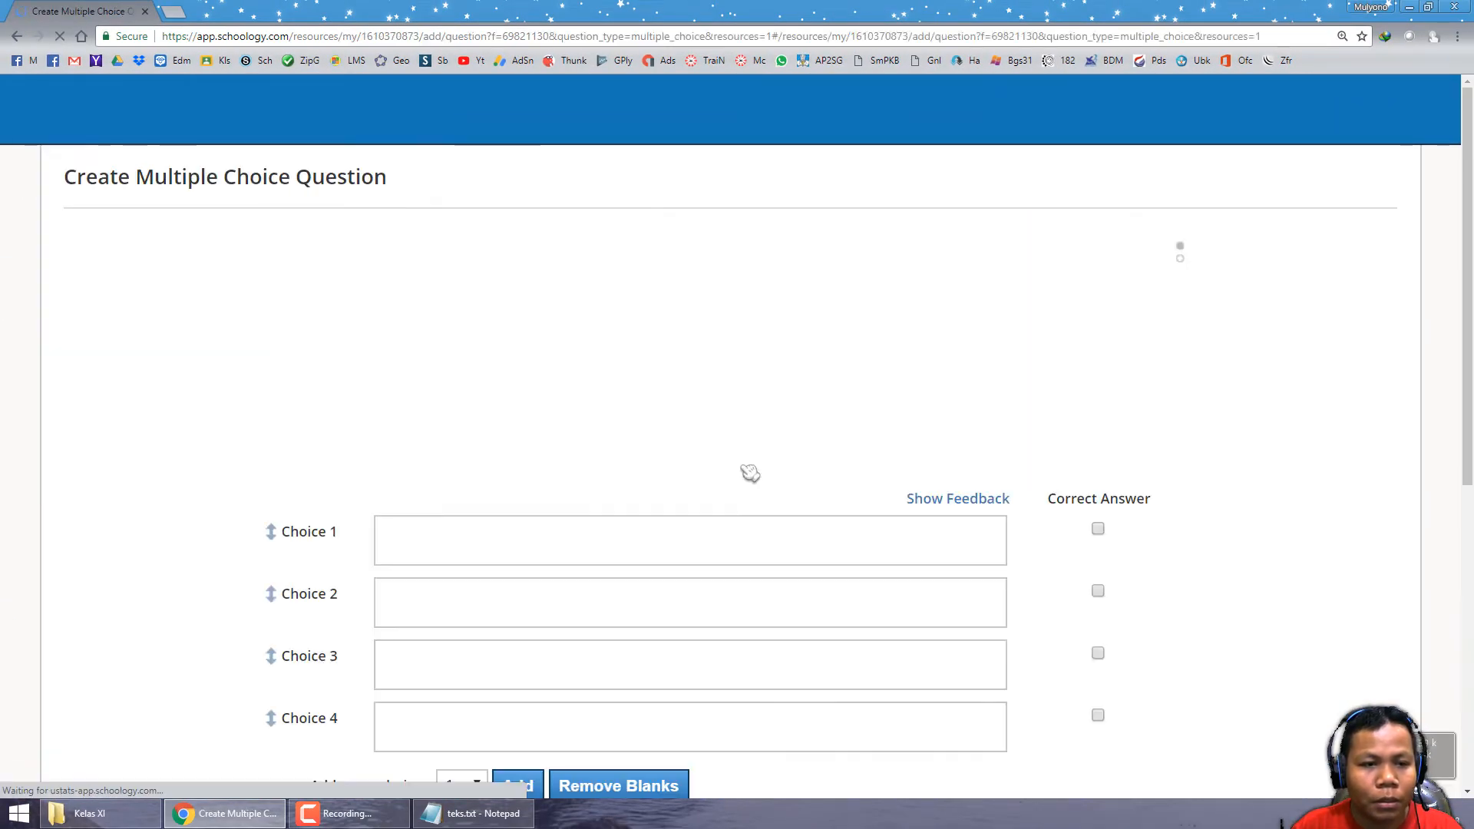
left_click(493, 540)
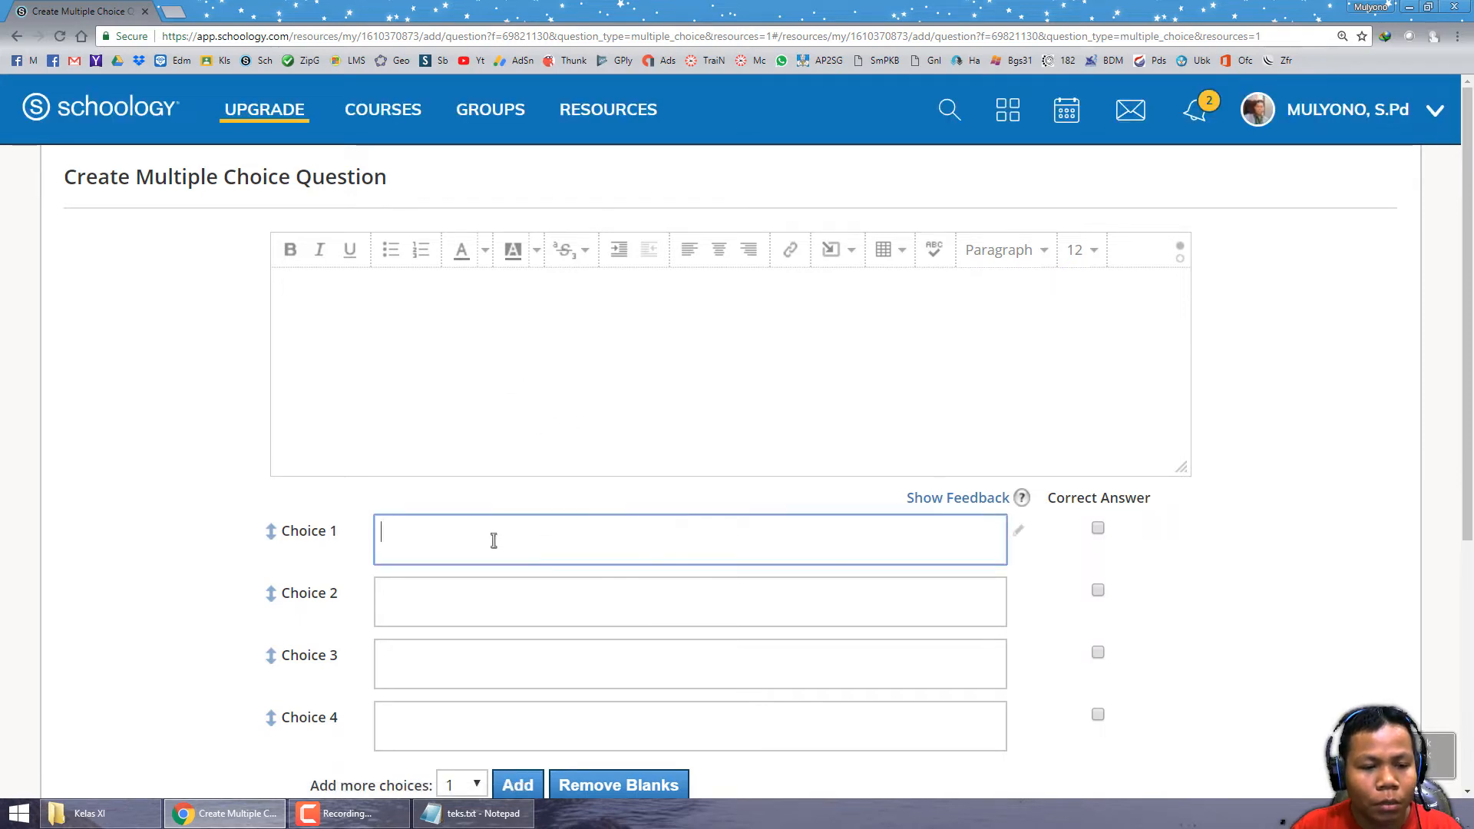
left_click(445, 602)
left_click(448, 657)
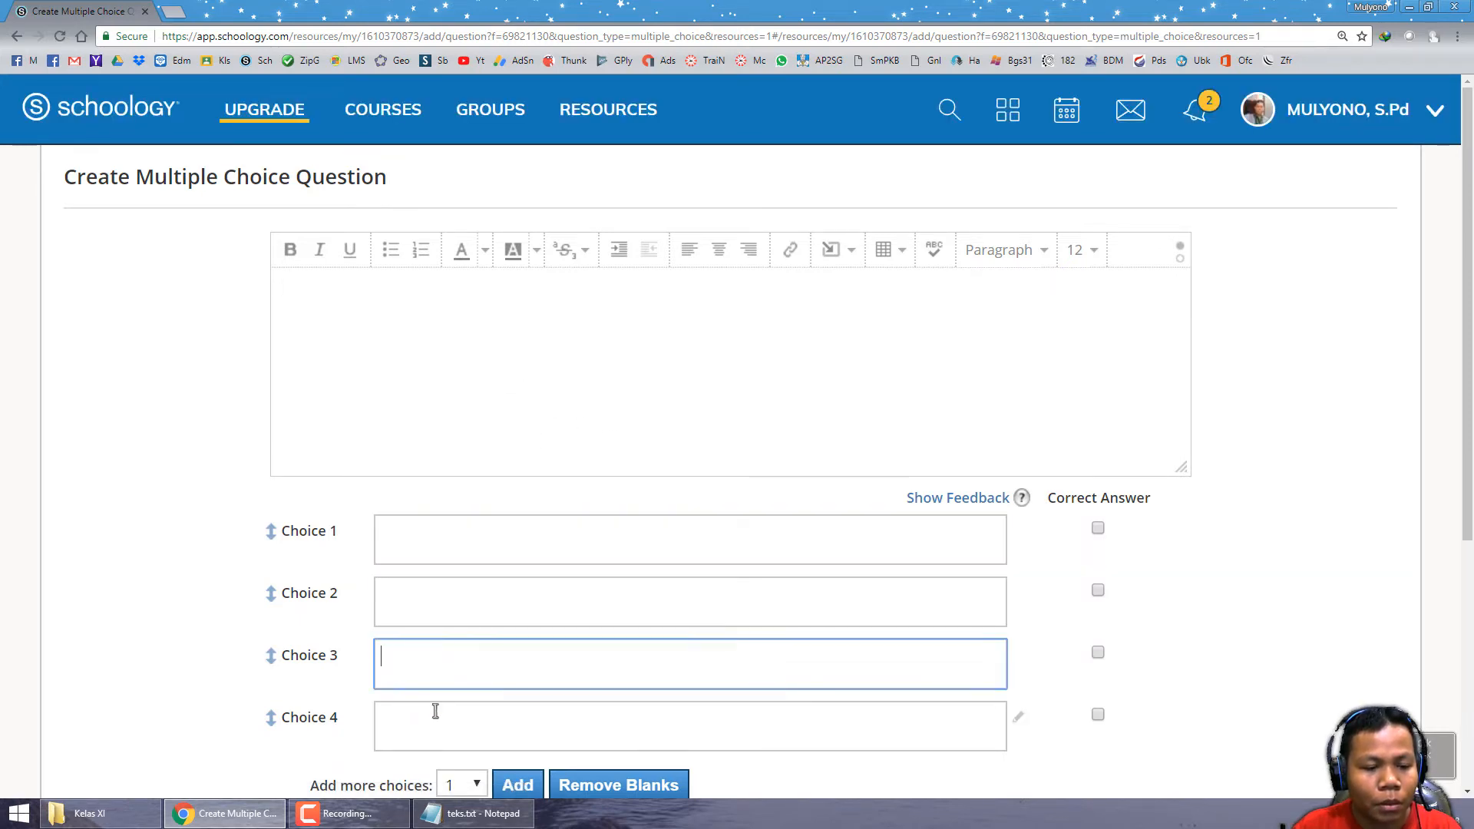
left_click(435, 712)
left_click(376, 307)
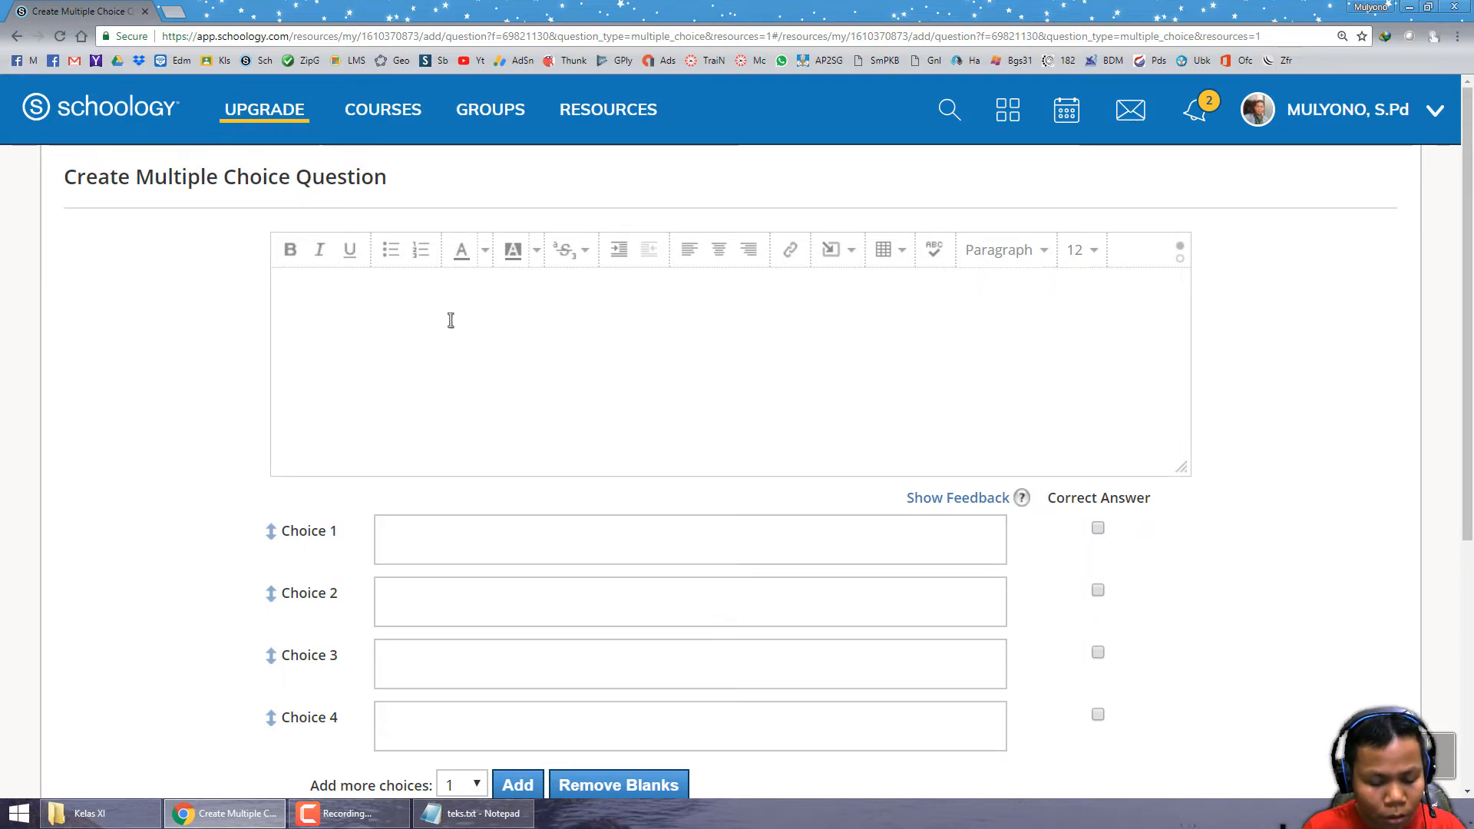
type("Tentukan h")
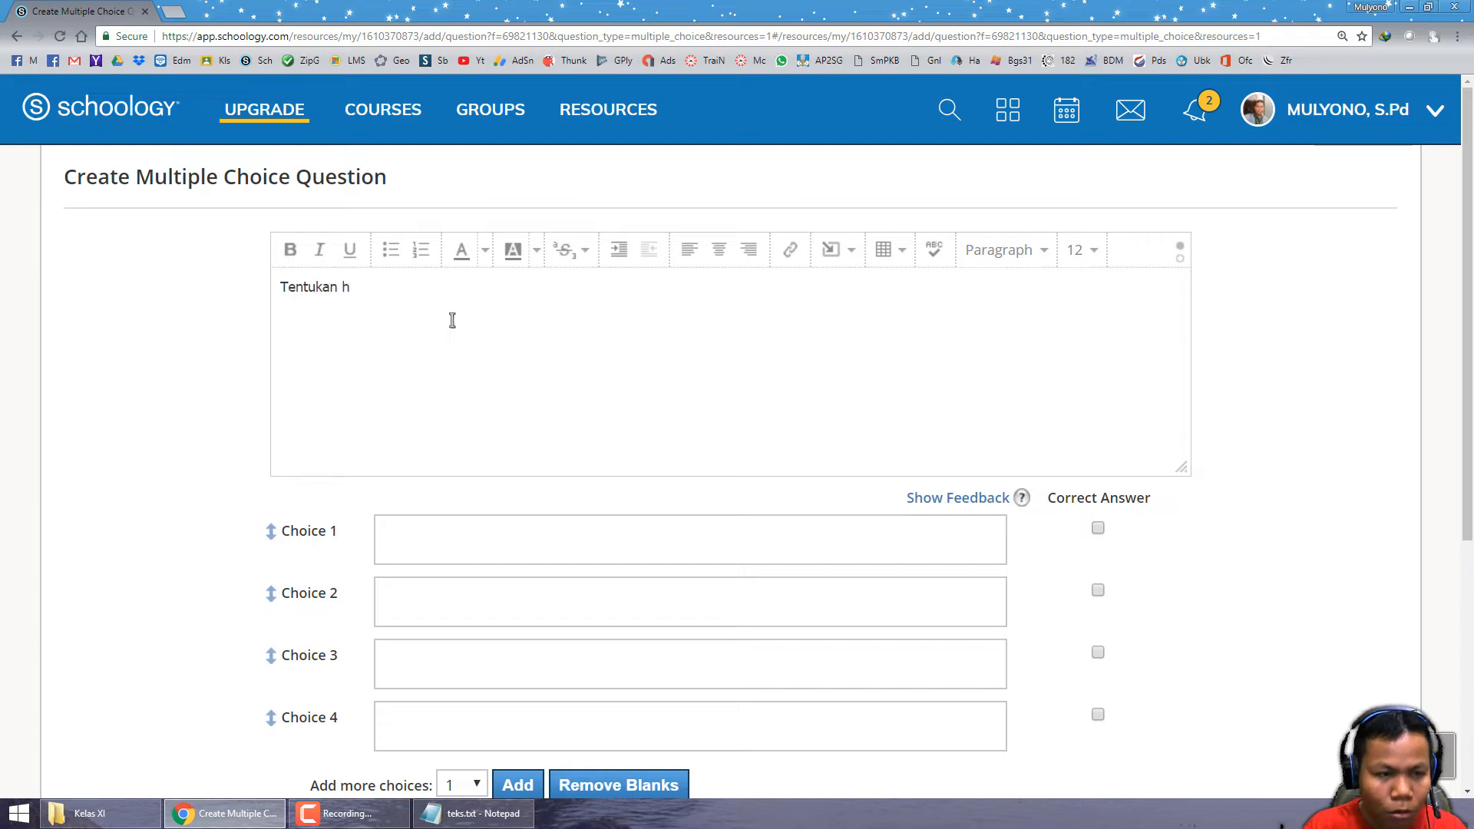
key("BackSpace")
key("BackSpace")
key("BackSpace")
key("BackSpace")
key("BackSpace")
key("BackSpace")
key("BackSpace")
key("BackSpace")
key("BackSpace")
key("BackSpace")
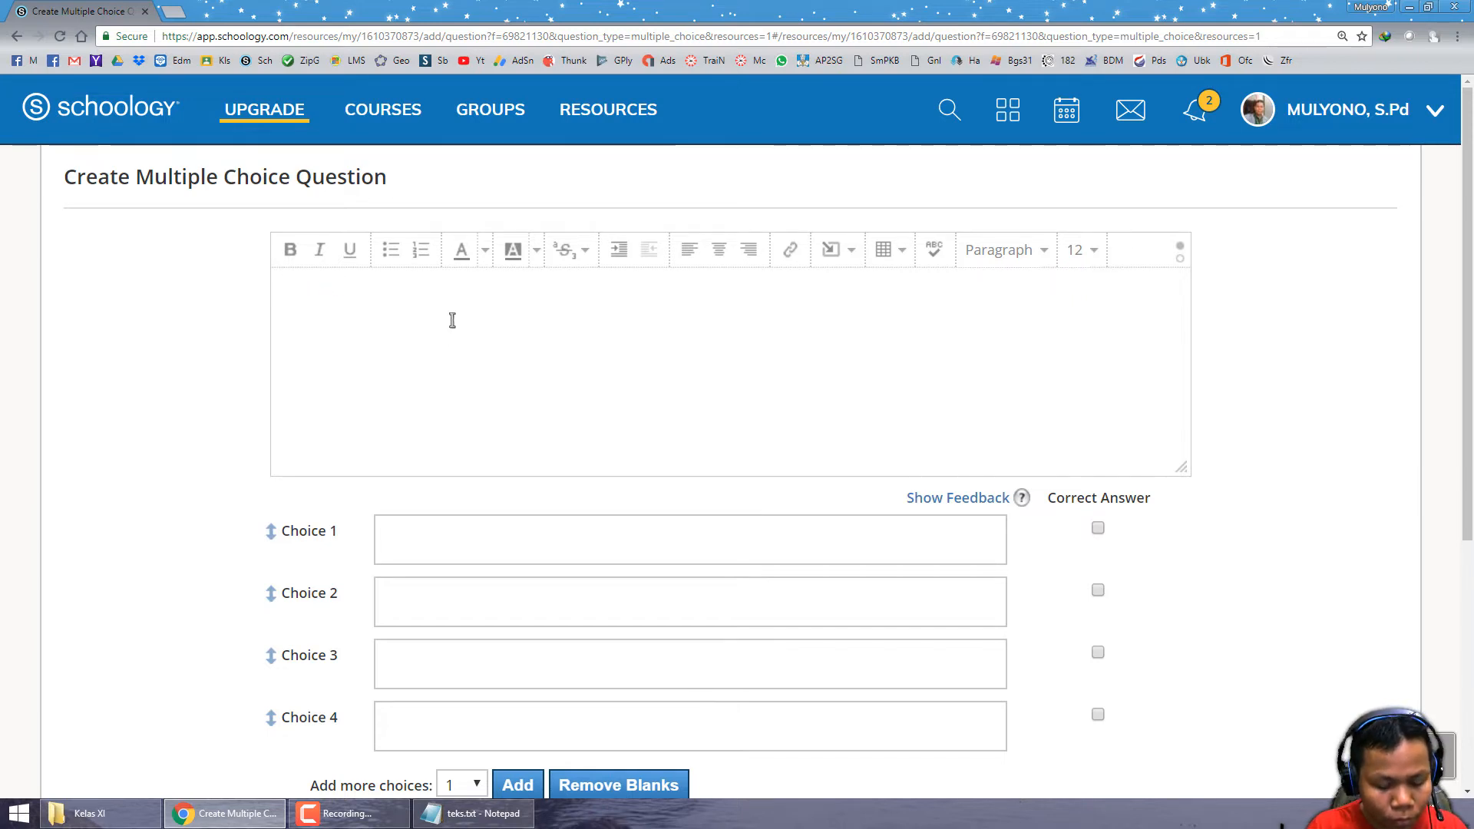
Step: Enter the question text "Syarat 2 matrik bisa di kaliakn adalah ... ." for the multiple choice question
type("Syarat")
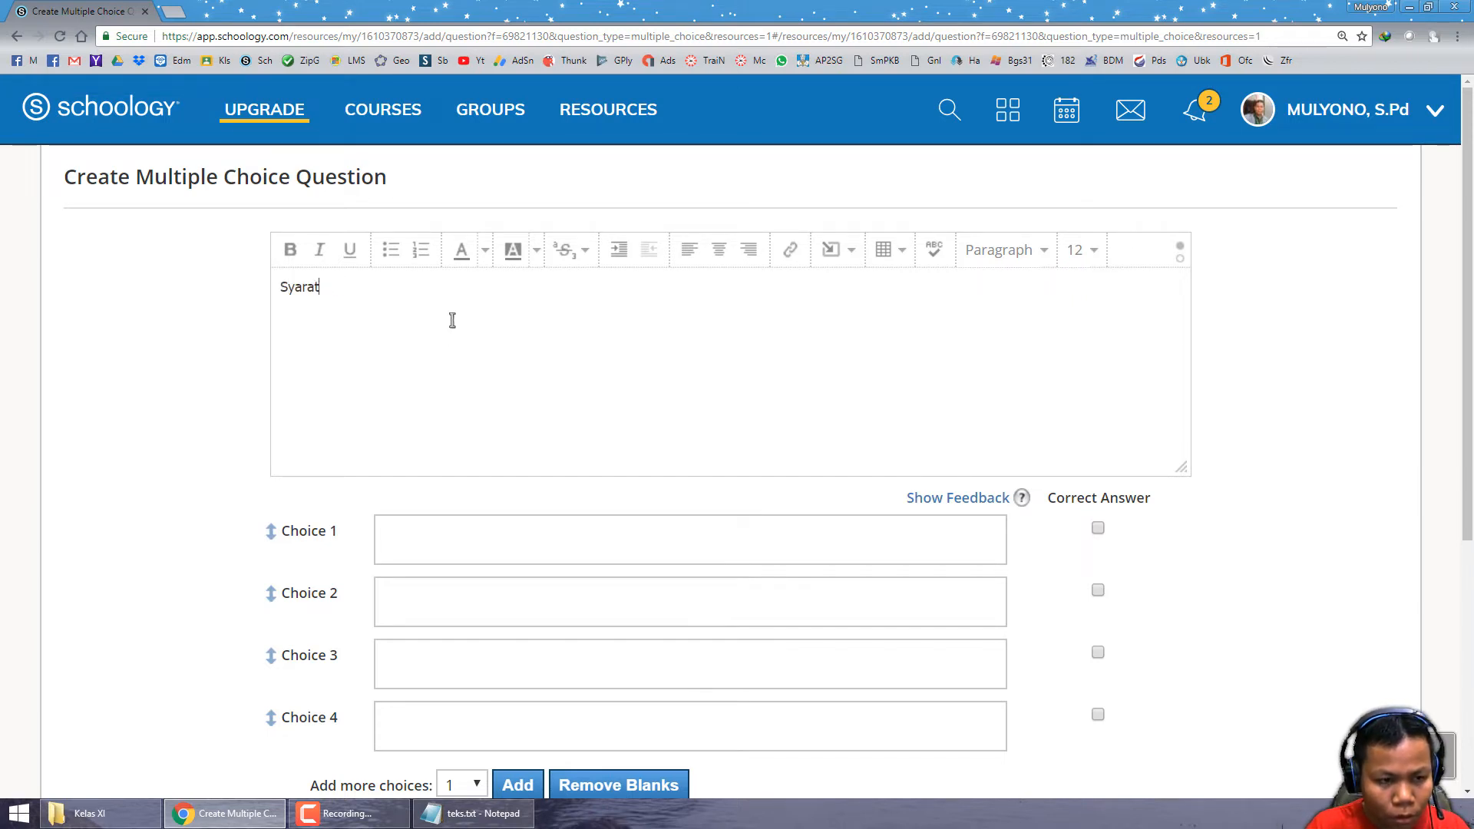
type(" 2 ma")
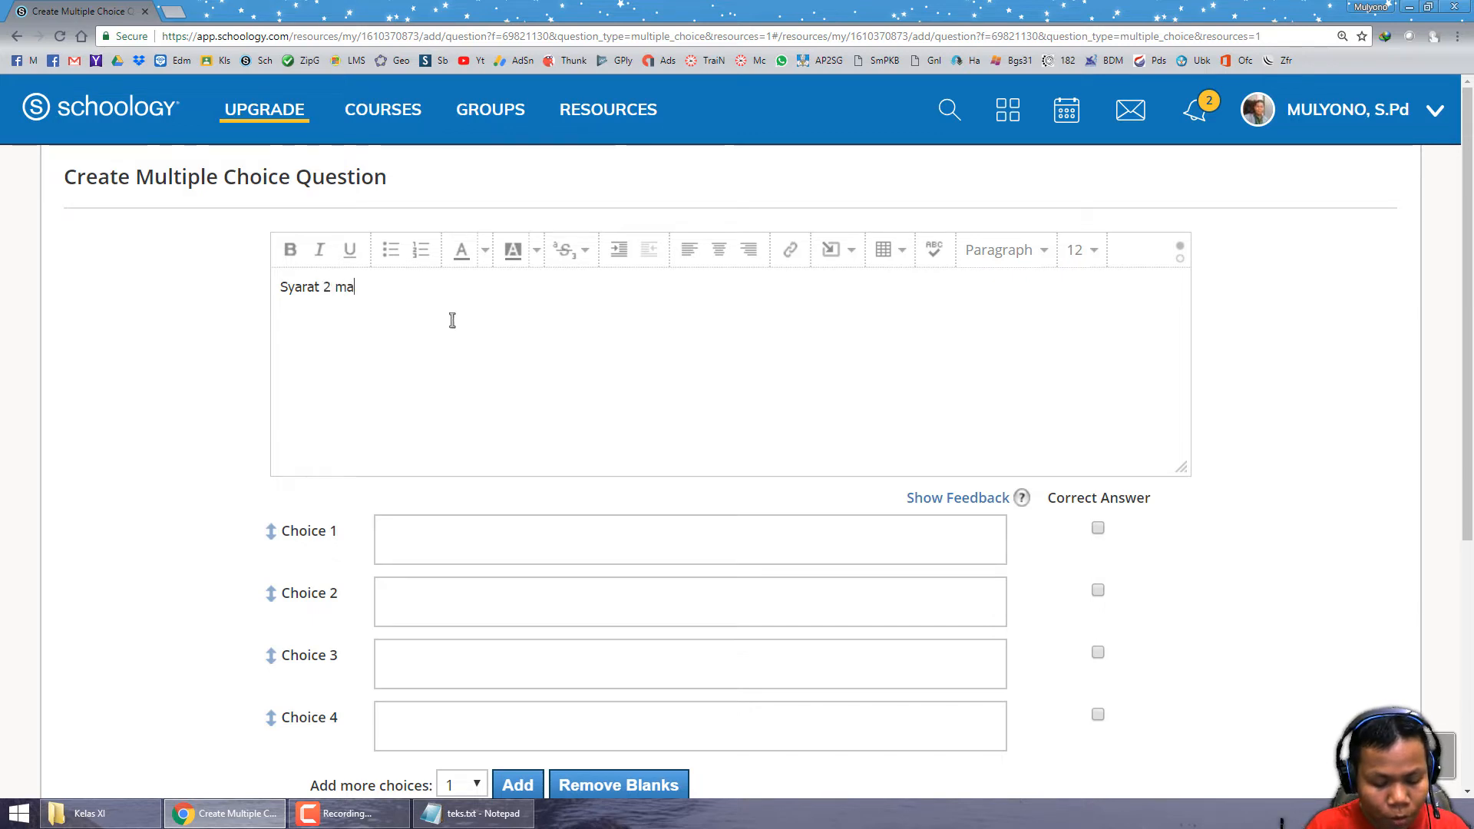
type("trik bisa")
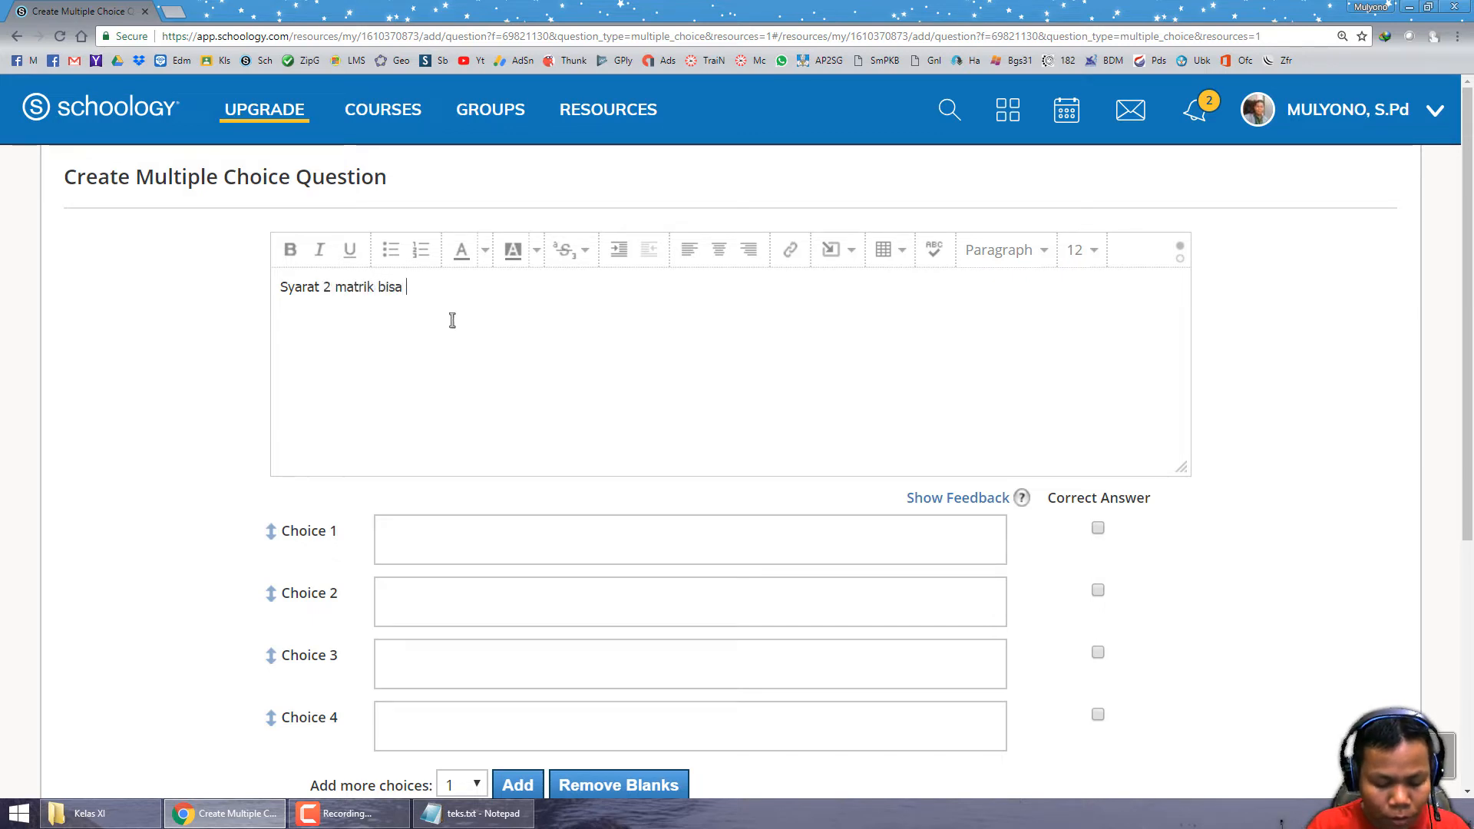
type(" di k")
key("BackSpace")
type("di kalia")
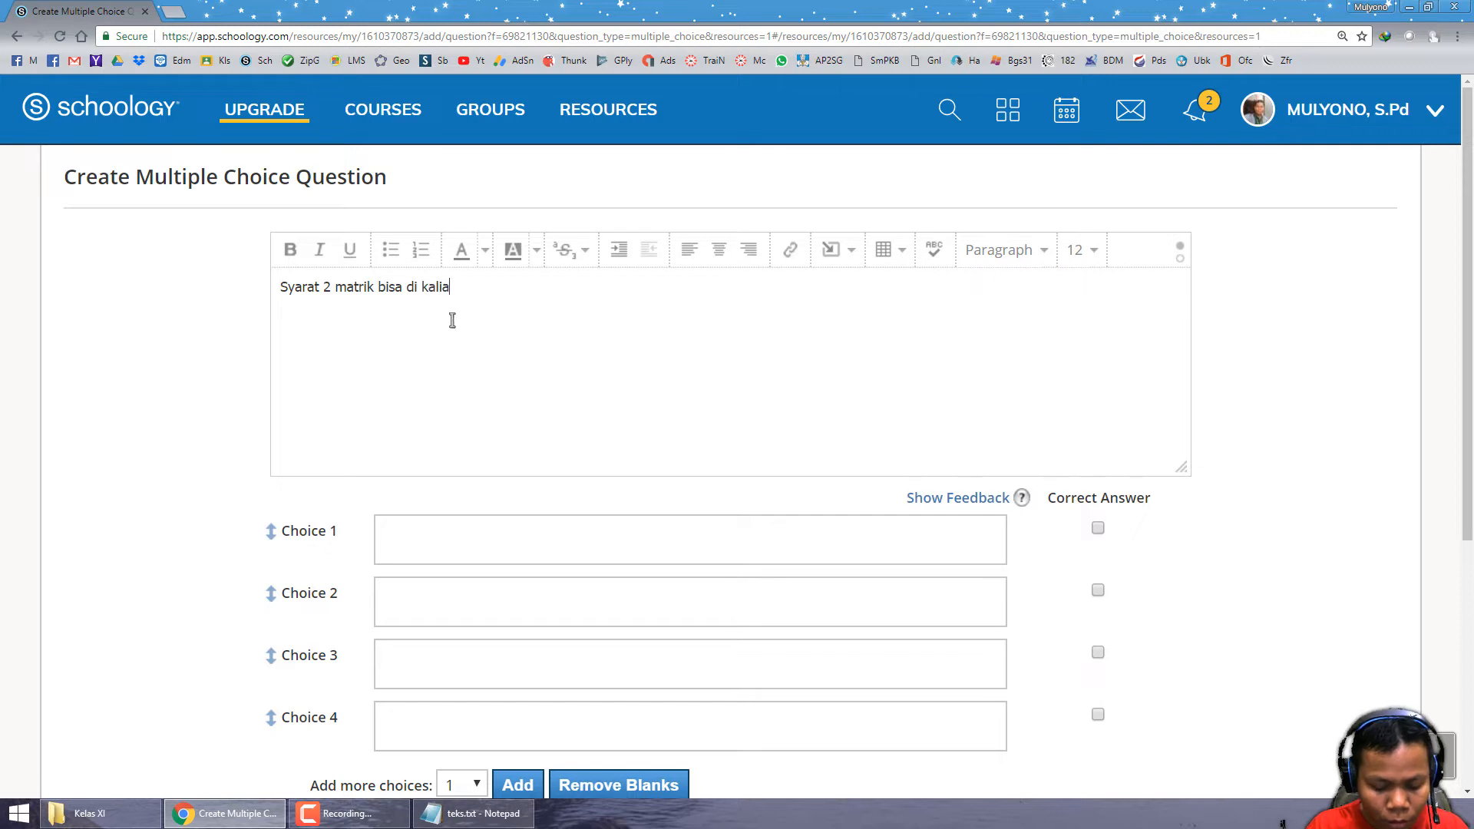
type("kn adalah ... ")
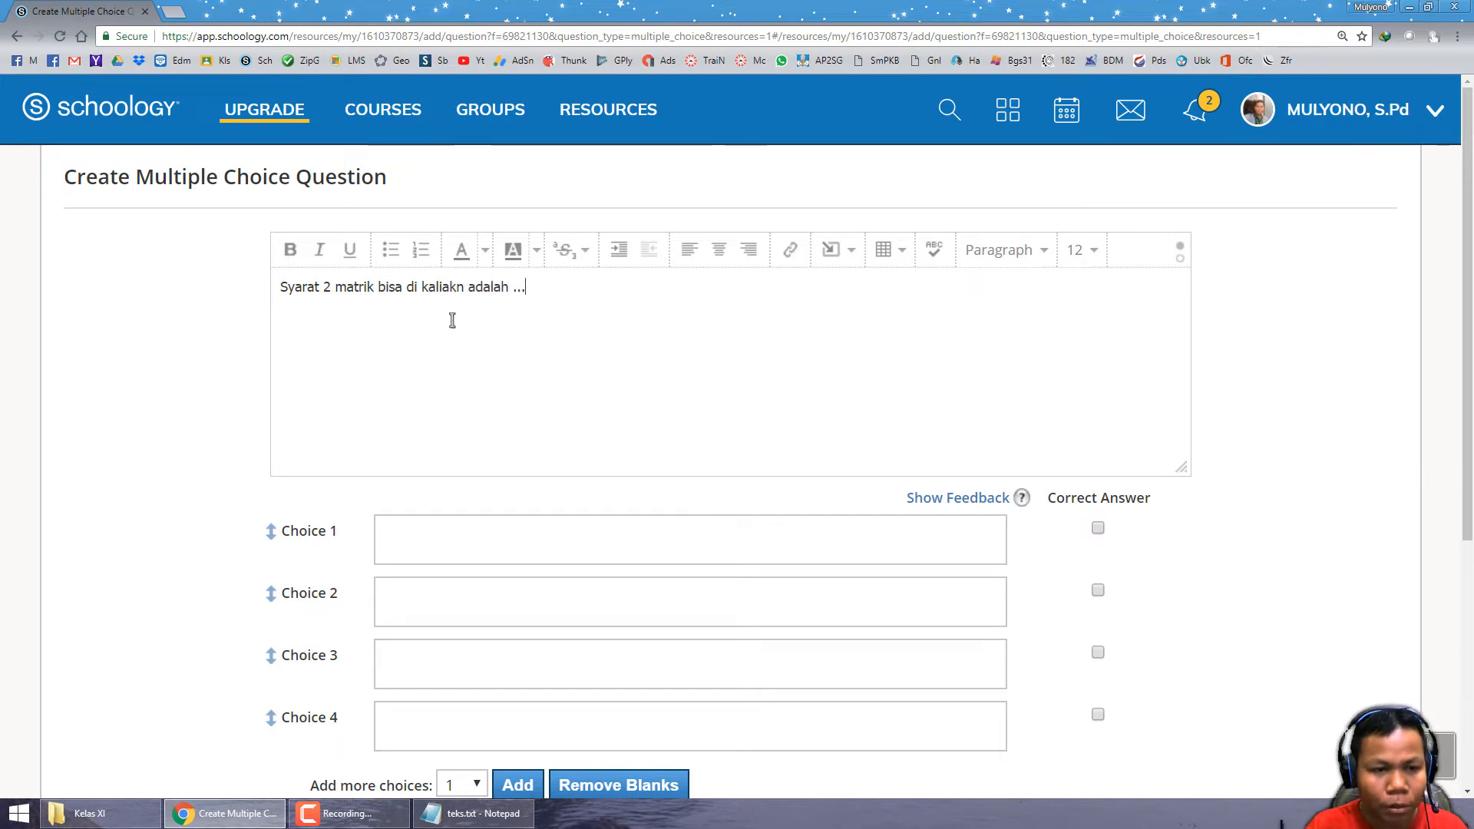
type(".")
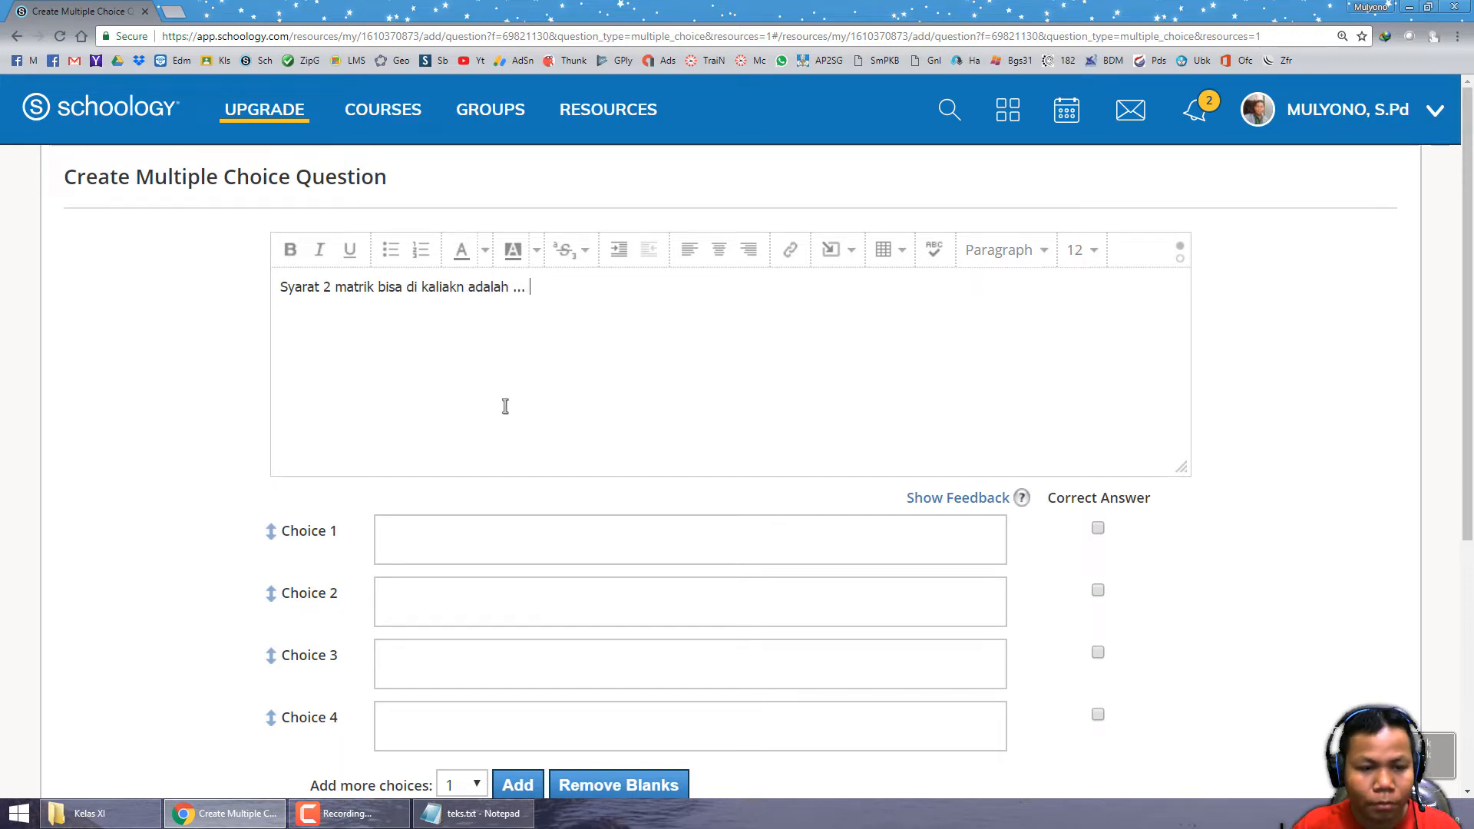
Step: Correct the misspelled word "kaliakn" in the question text to "kalikan"
left_click(477, 553)
left_click(466, 606)
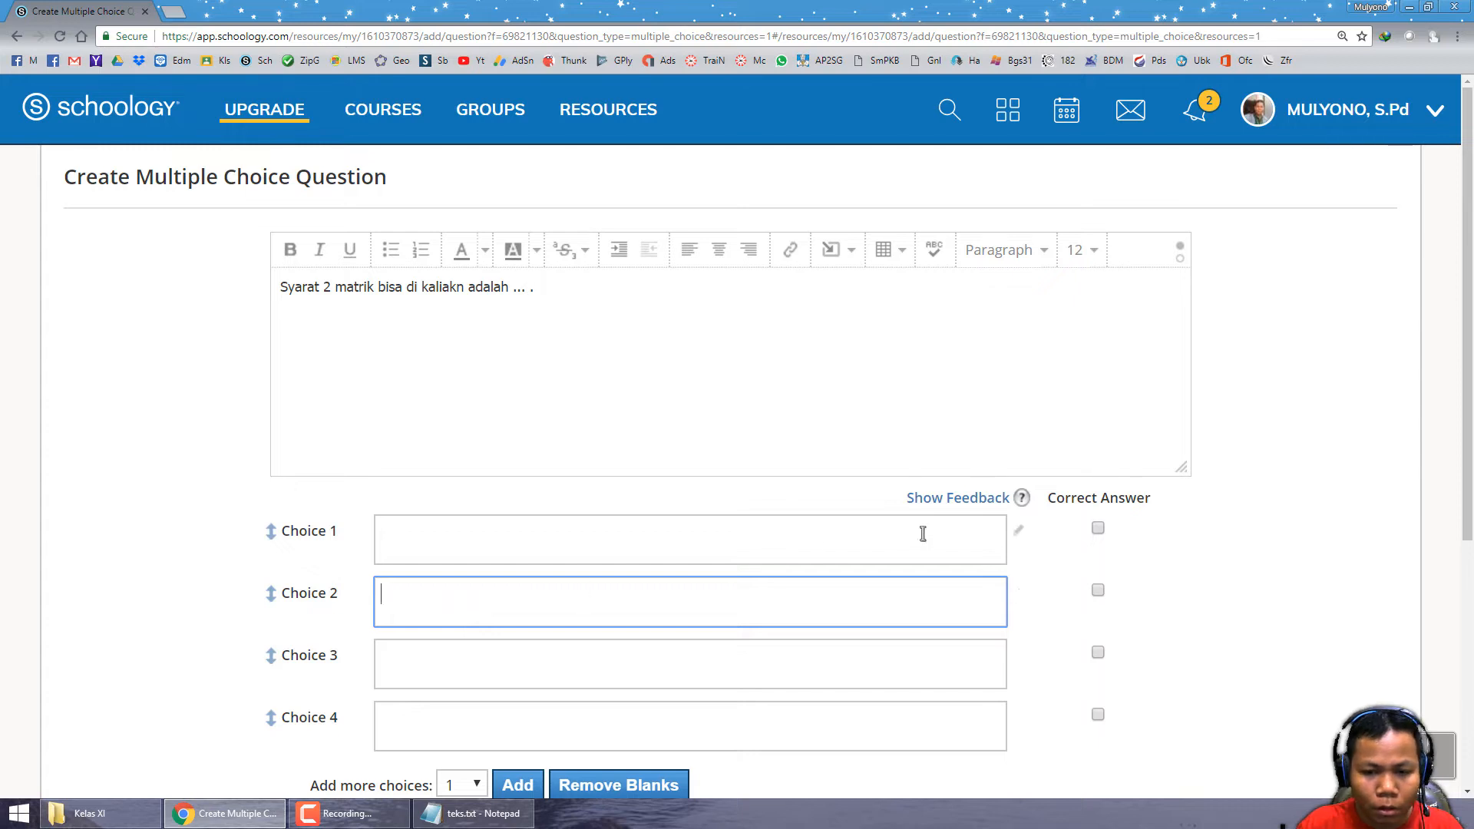
left_click(763, 546)
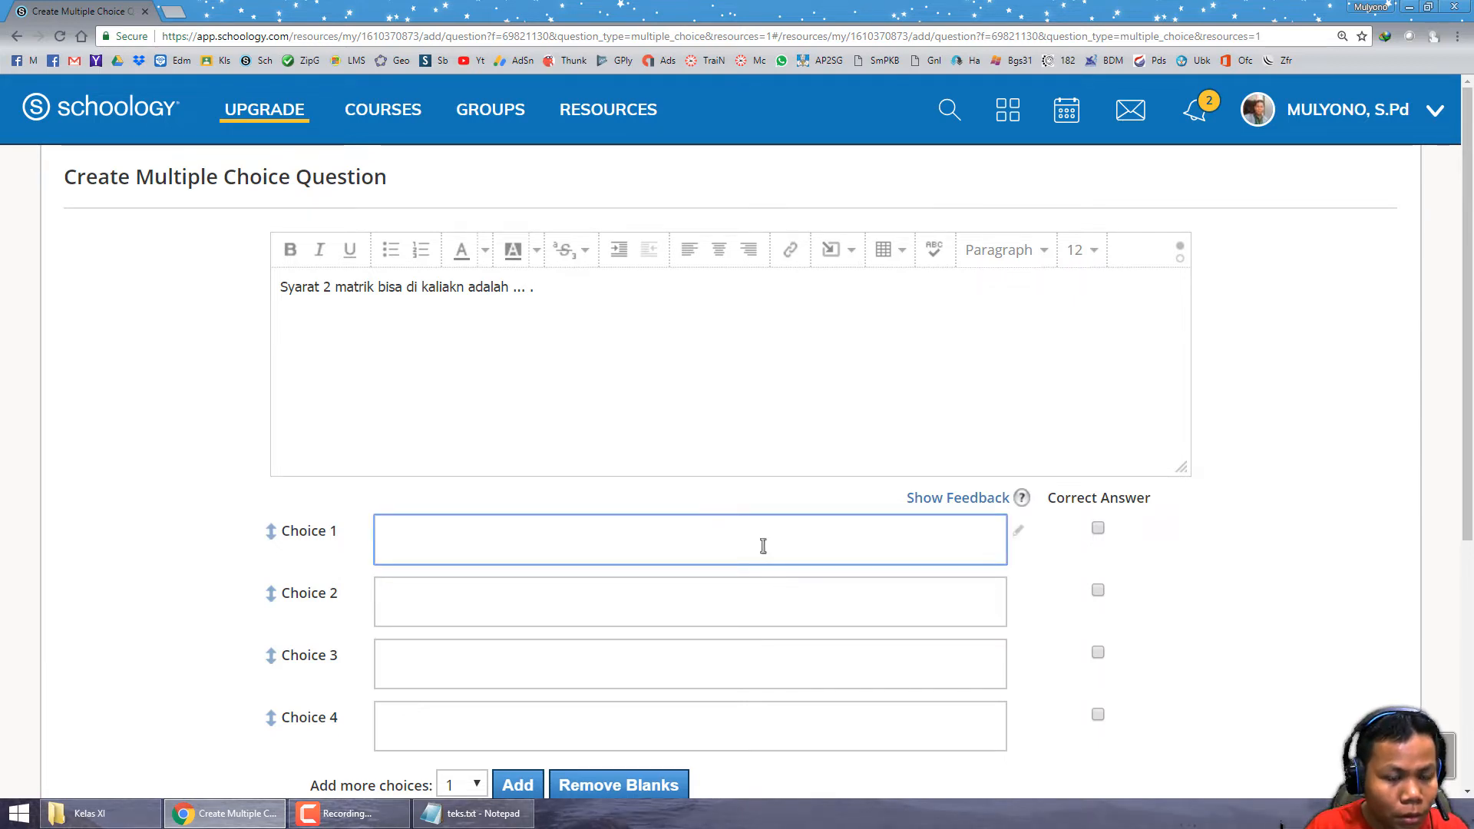
left_click(449, 290)
key("BackSpace")
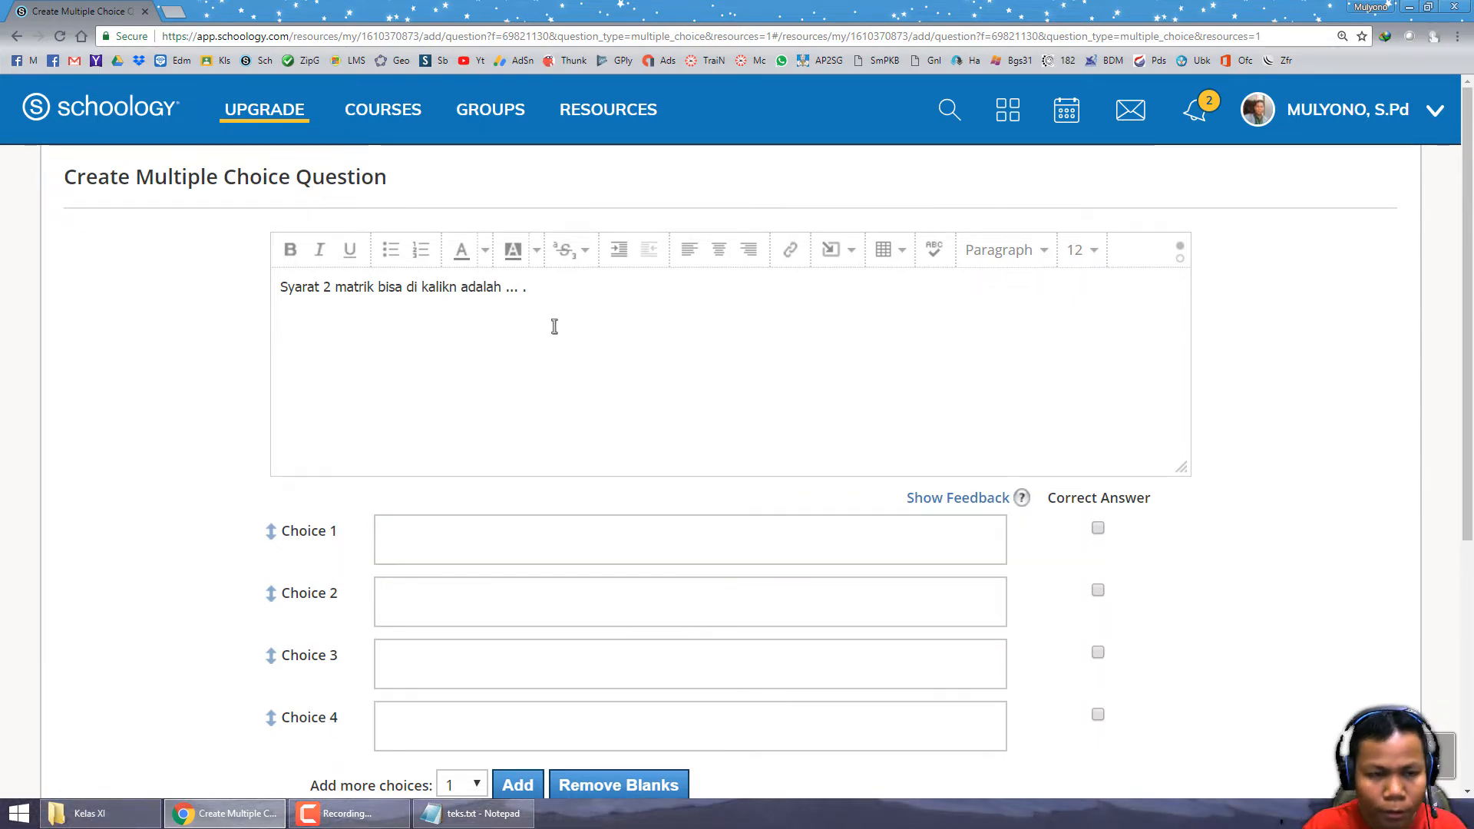
key("Right")
type("a")
Step: Enter "Jumlah kolom matrik pertama = jumlah baris matrik ke dua" as Choice 1 and mark it as the correct answer
left_click(454, 536)
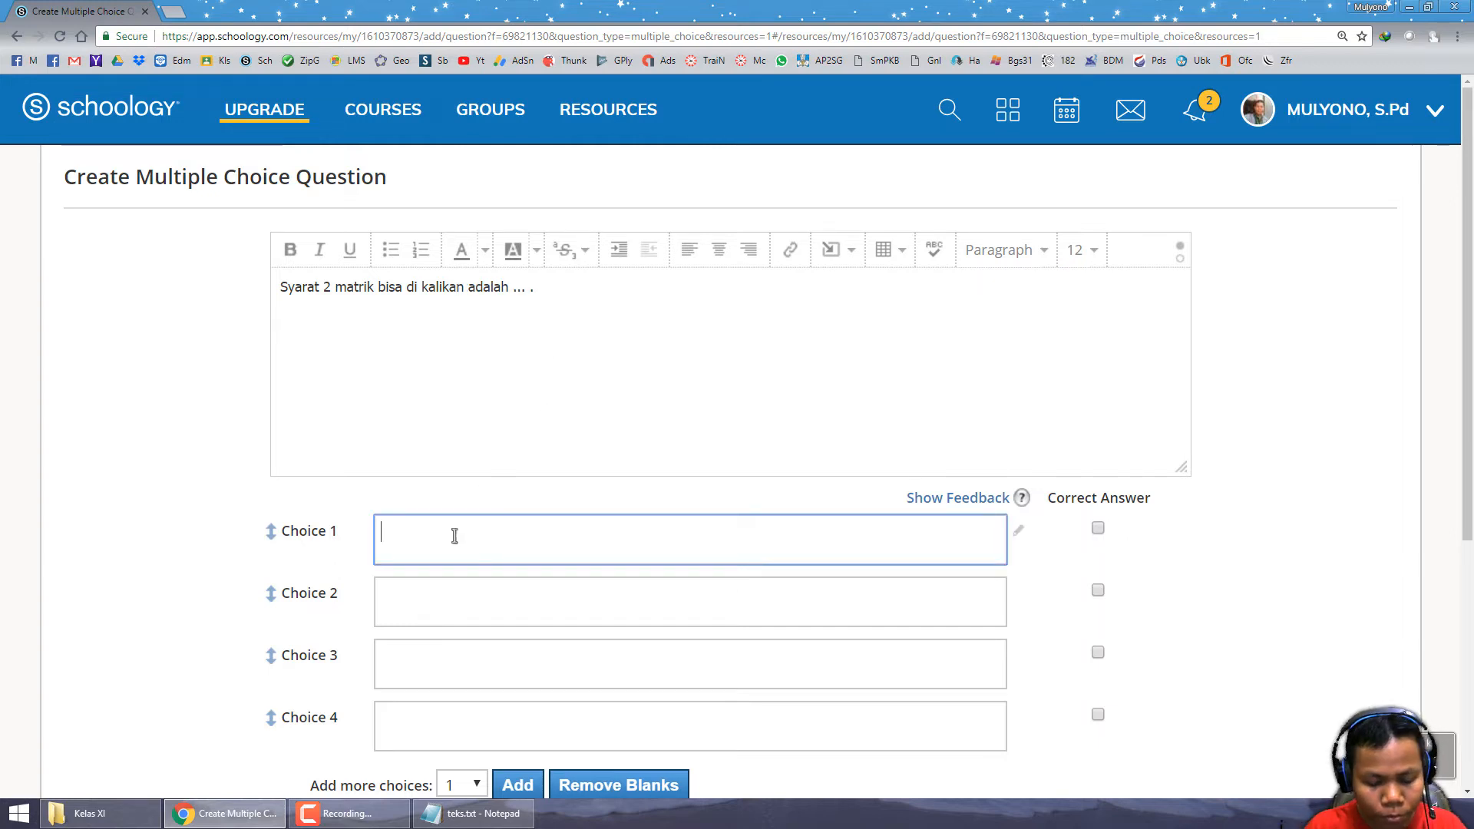
type("Jumlah ko")
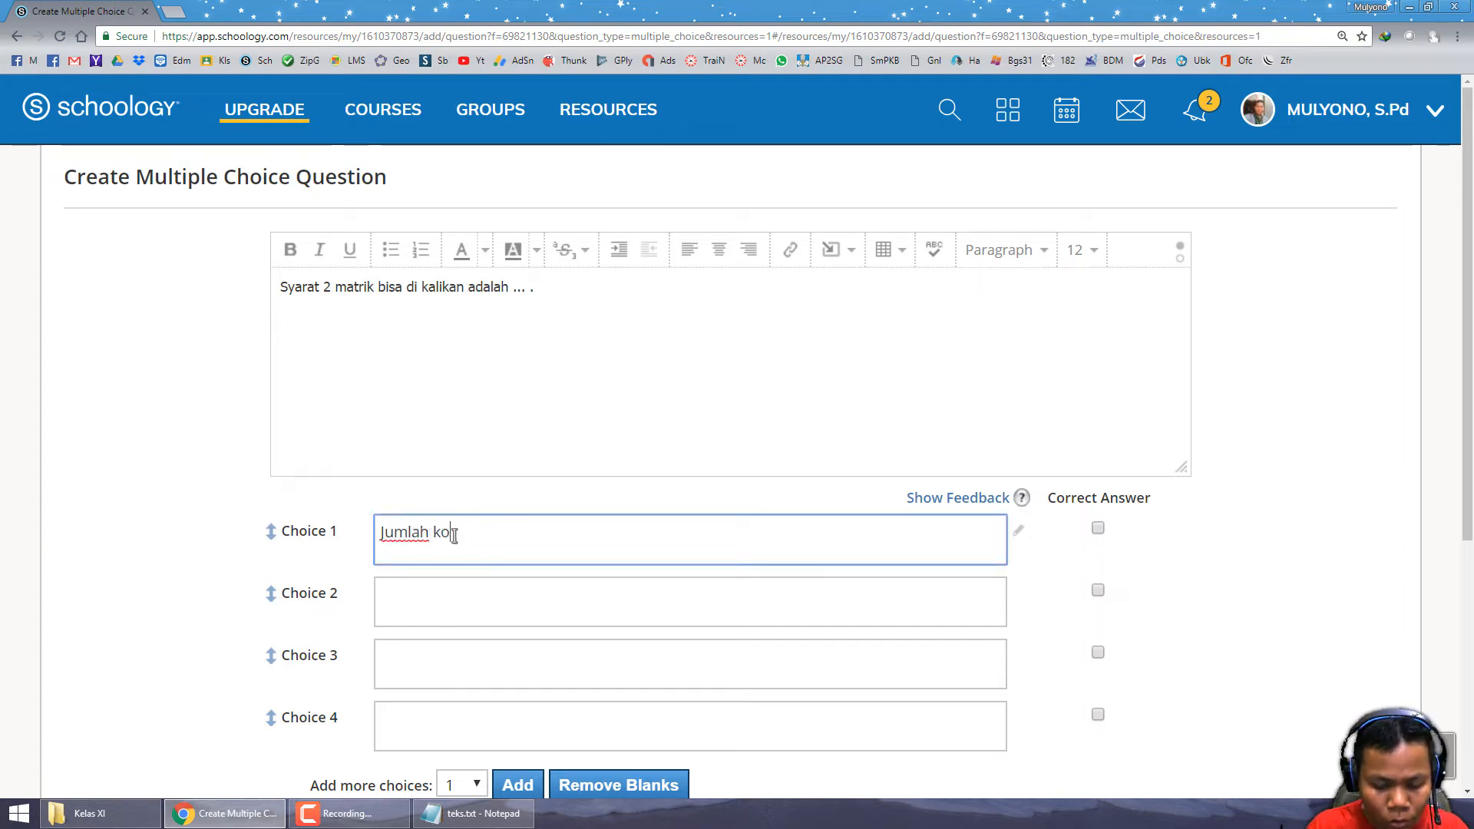
type("lom matri")
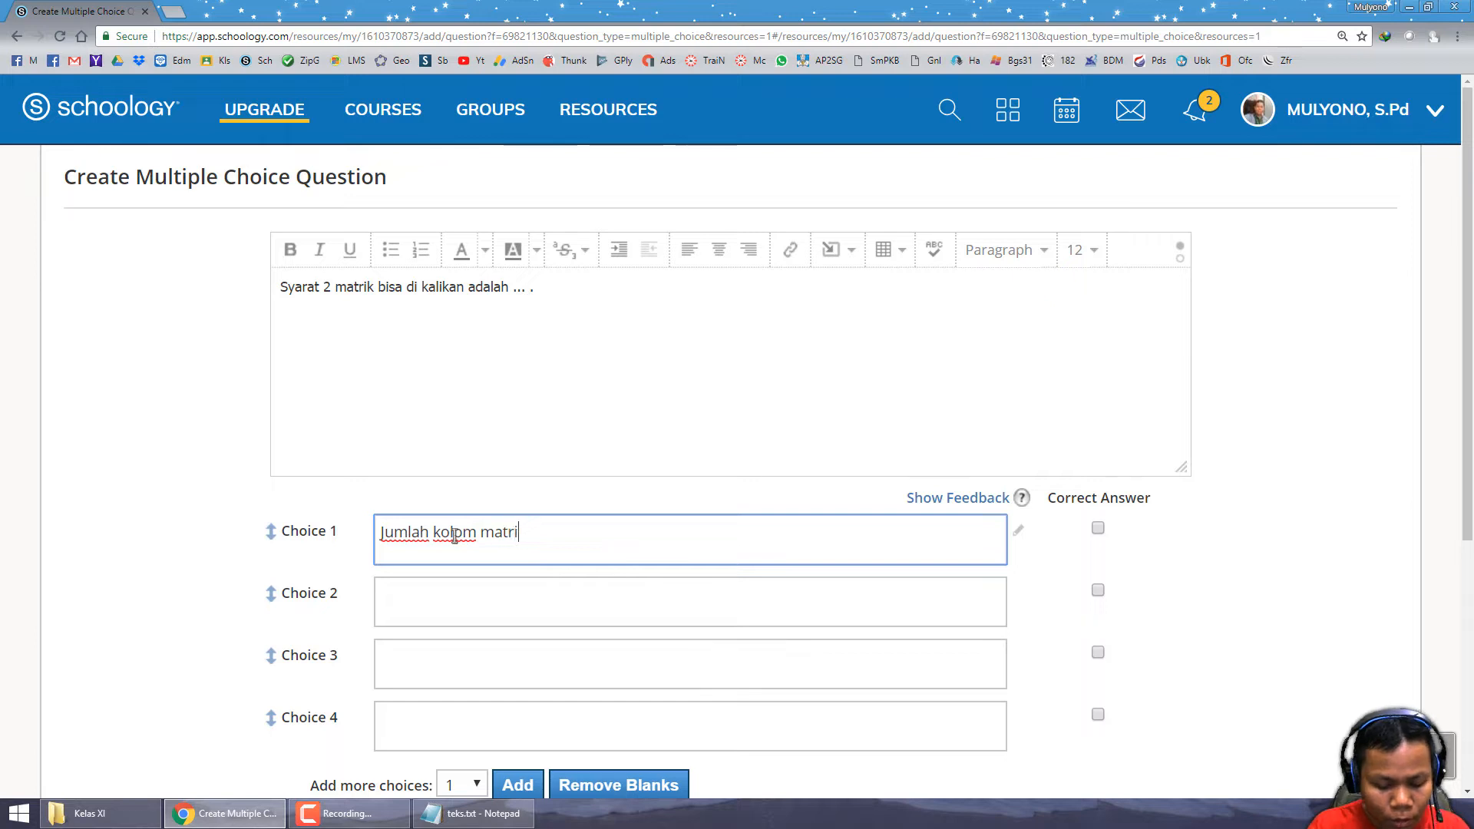
type("k pertama = ")
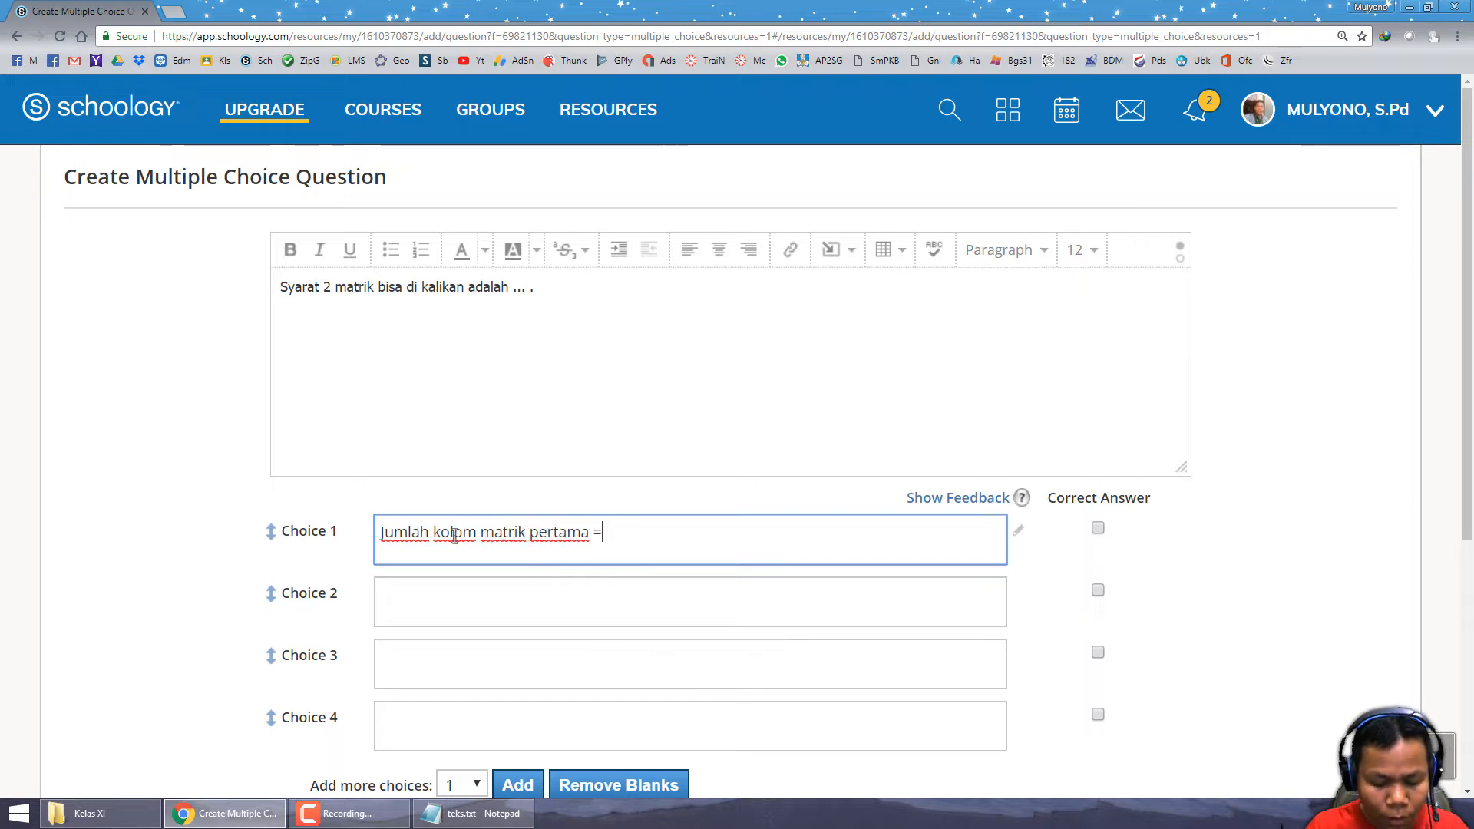
type("jumlah b")
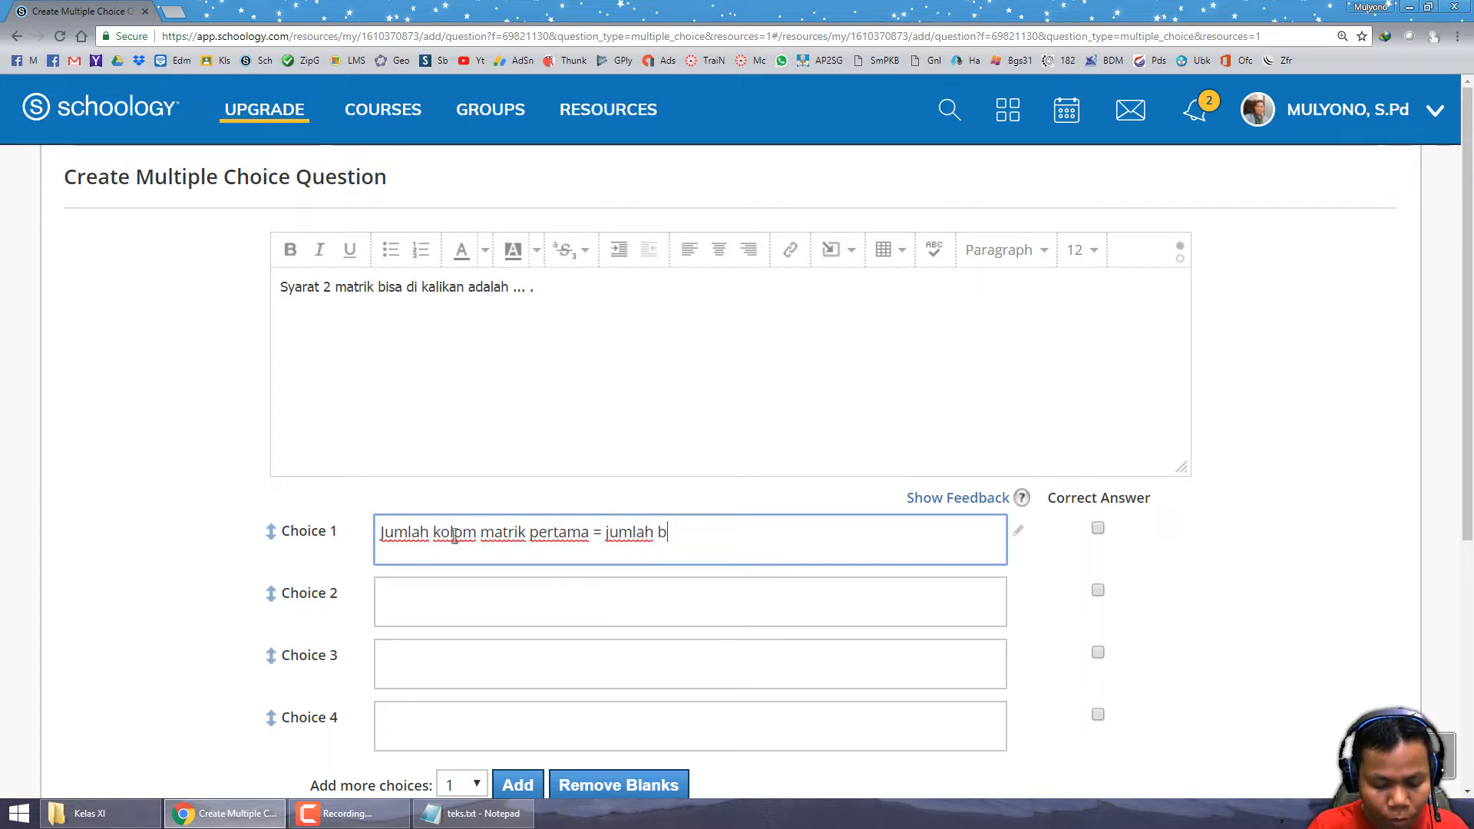
type("aris matrik ")
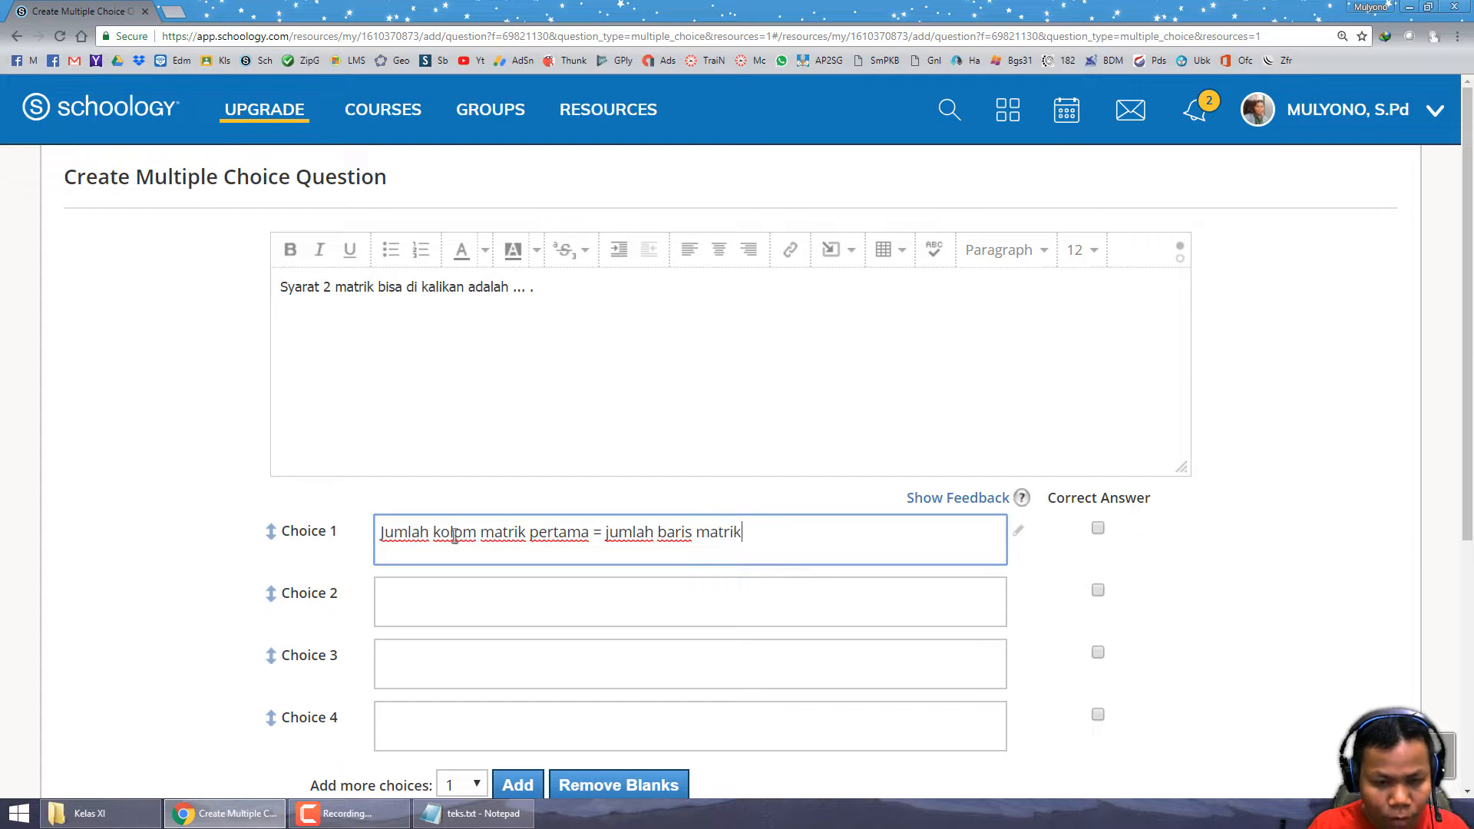
type("ke dua")
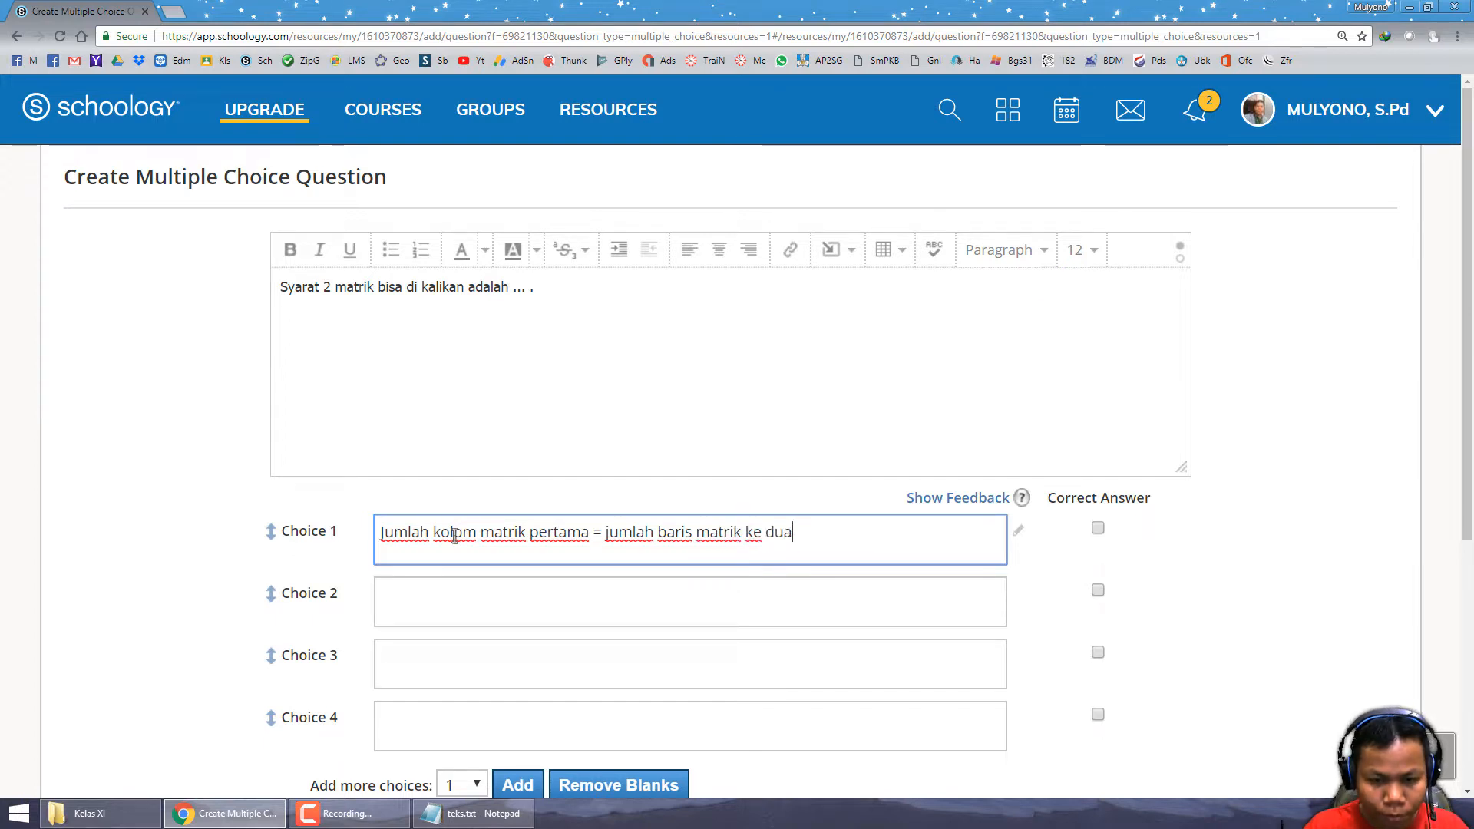
left_click(1097, 528)
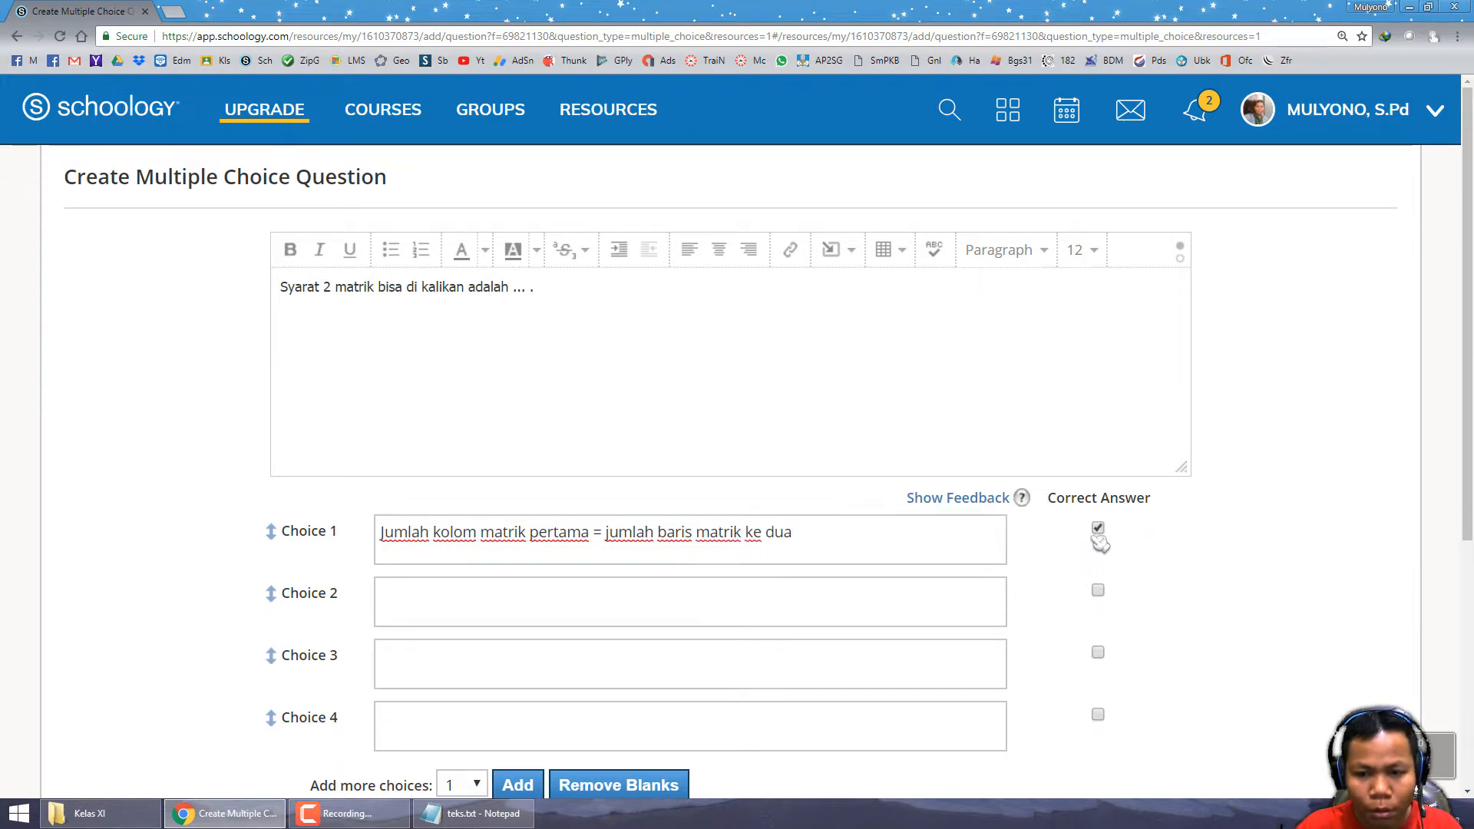
Step: Copy the Choice 1 text into Choices 2, 3 and 4
left_click(597, 611)
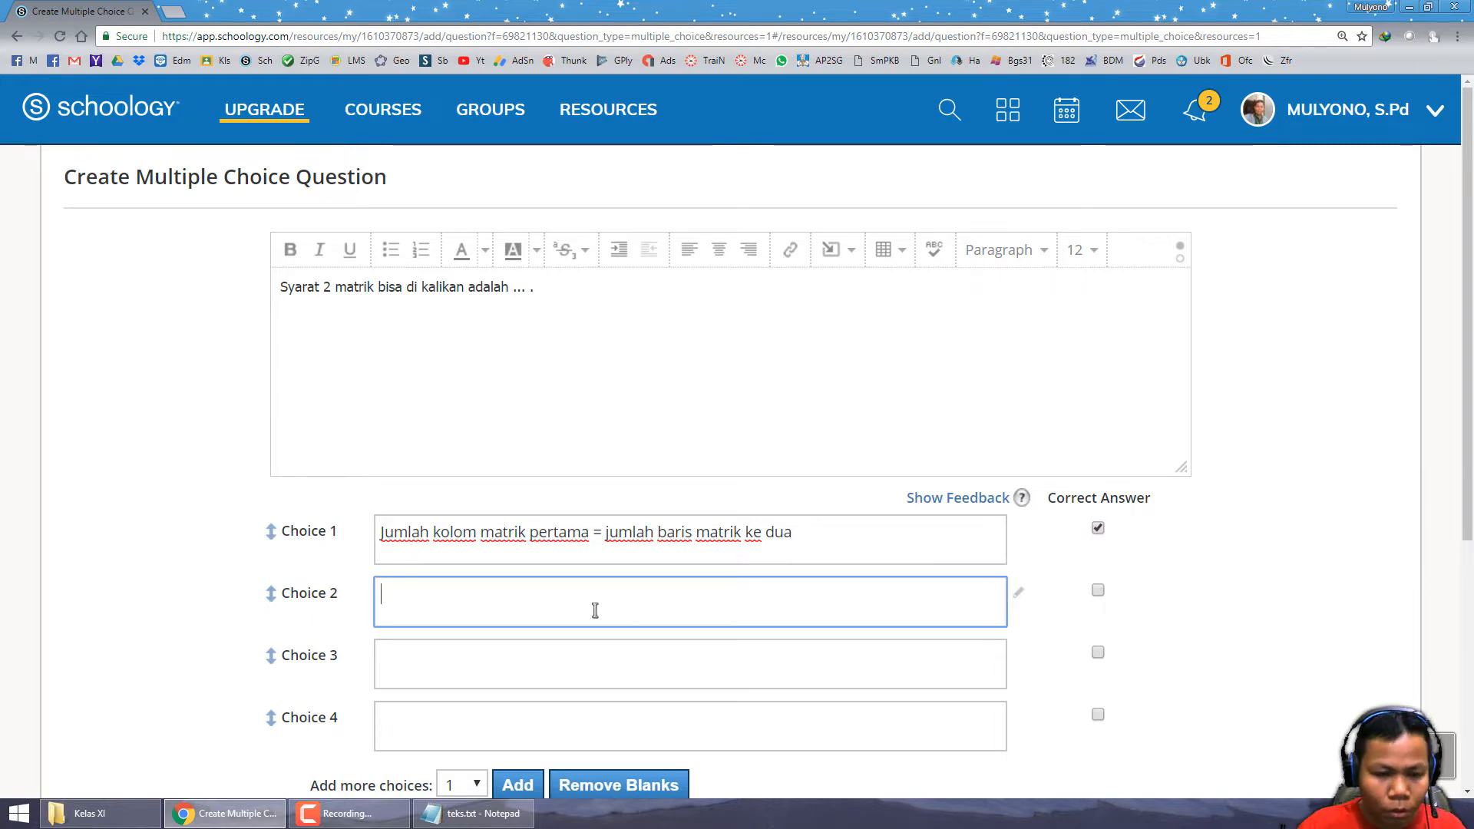
left_click_drag(828, 542, 329, 533)
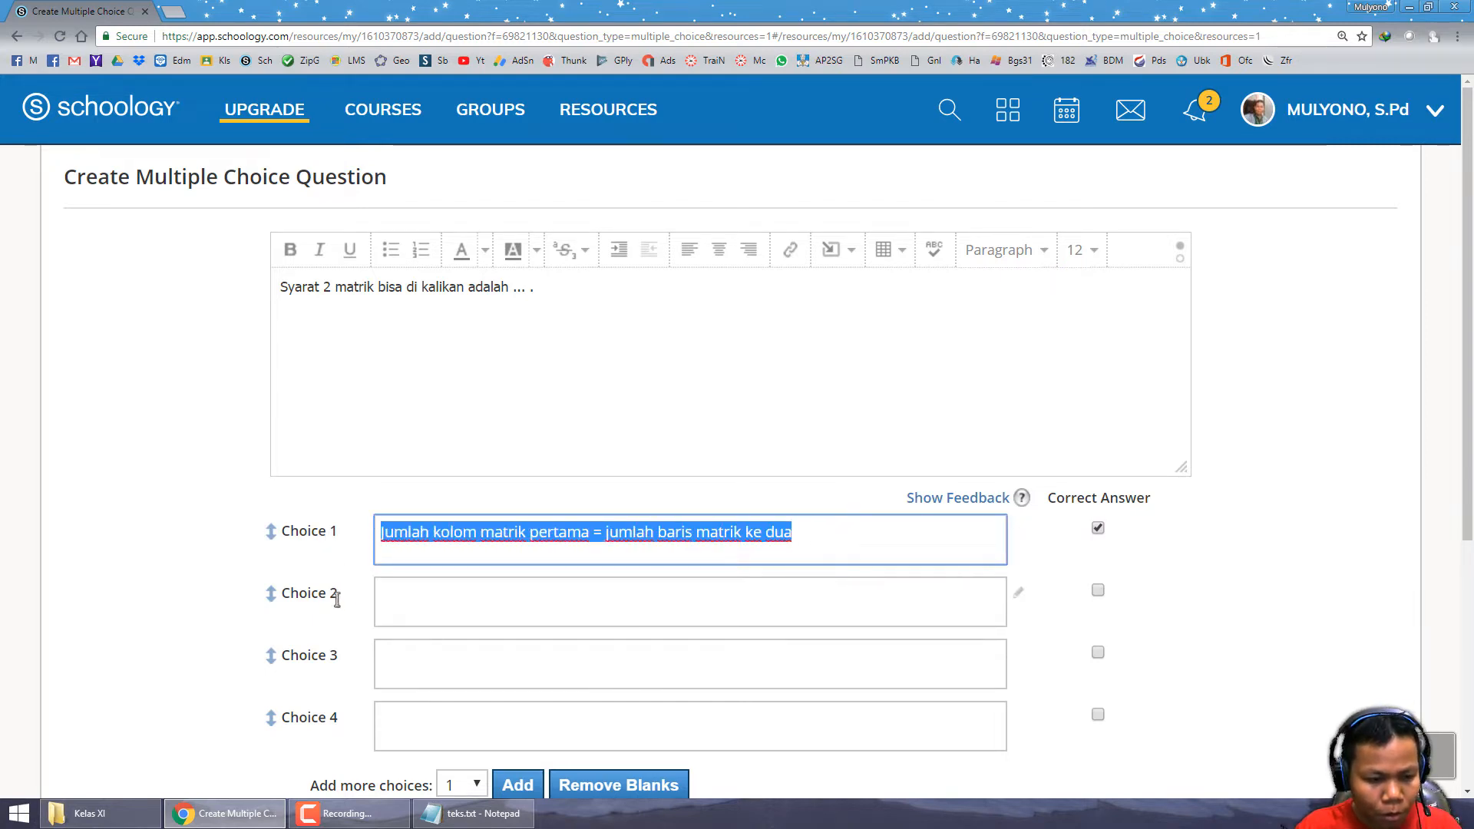
key("ctrl+c")
left_click(399, 614)
key("ctrl+v")
left_click(431, 668)
key("ctrl+v")
left_click(416, 717)
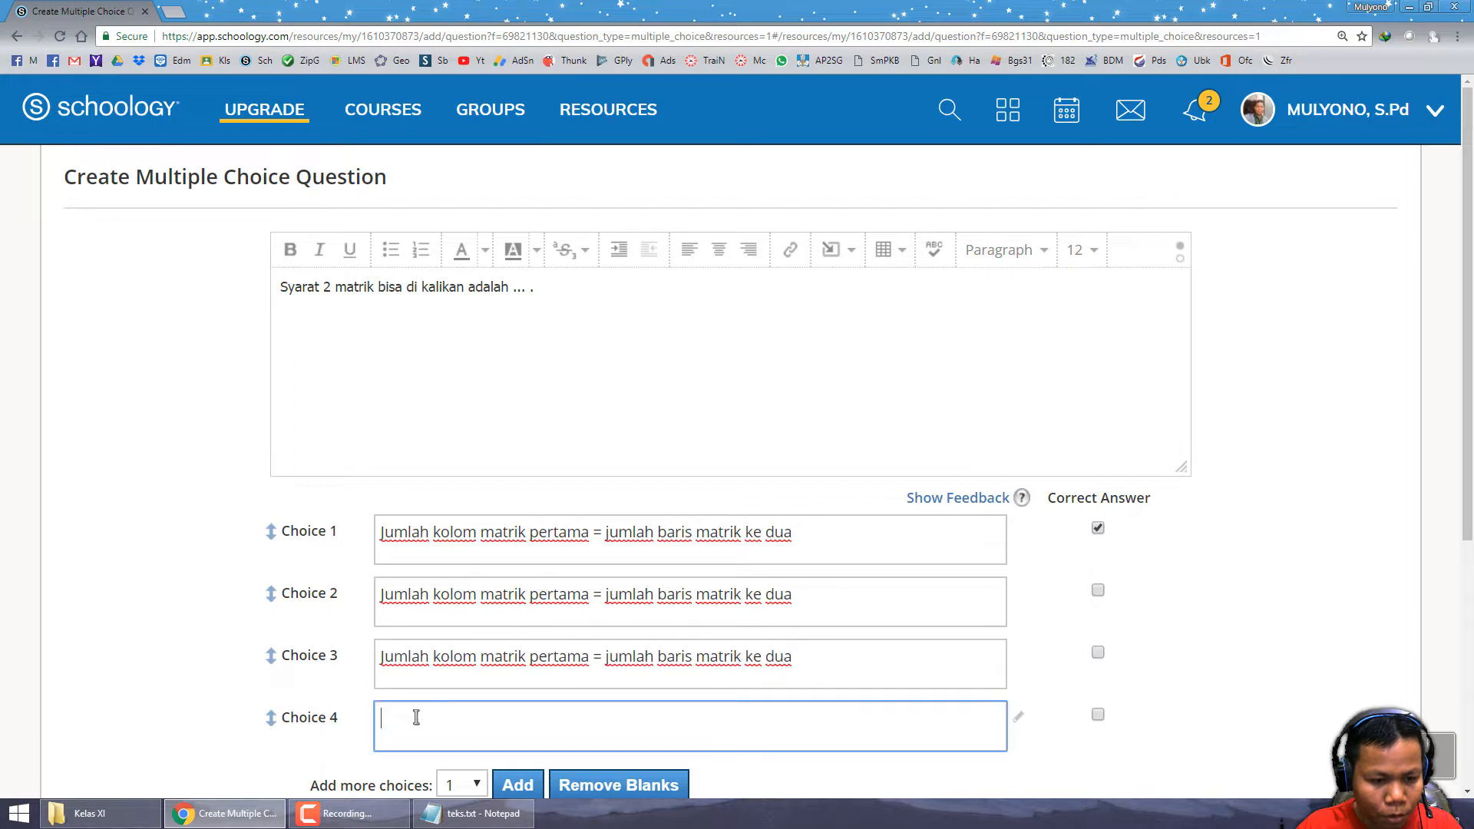
key("ctrl+v")
Step: Replace the word "baris" with "kolom" in Choice 2
left_click(675, 594)
double_click(675, 596)
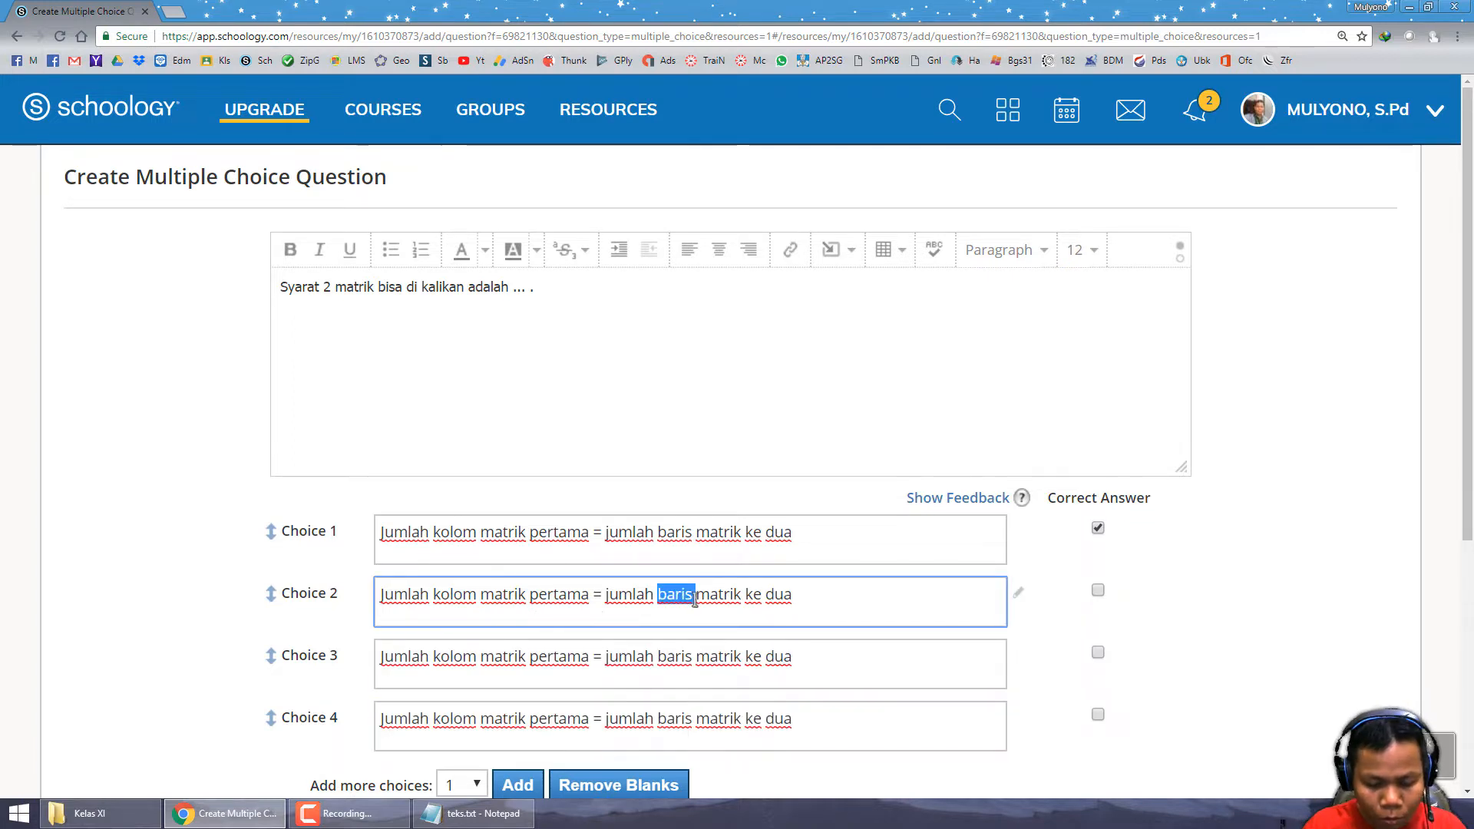
type("klolom")
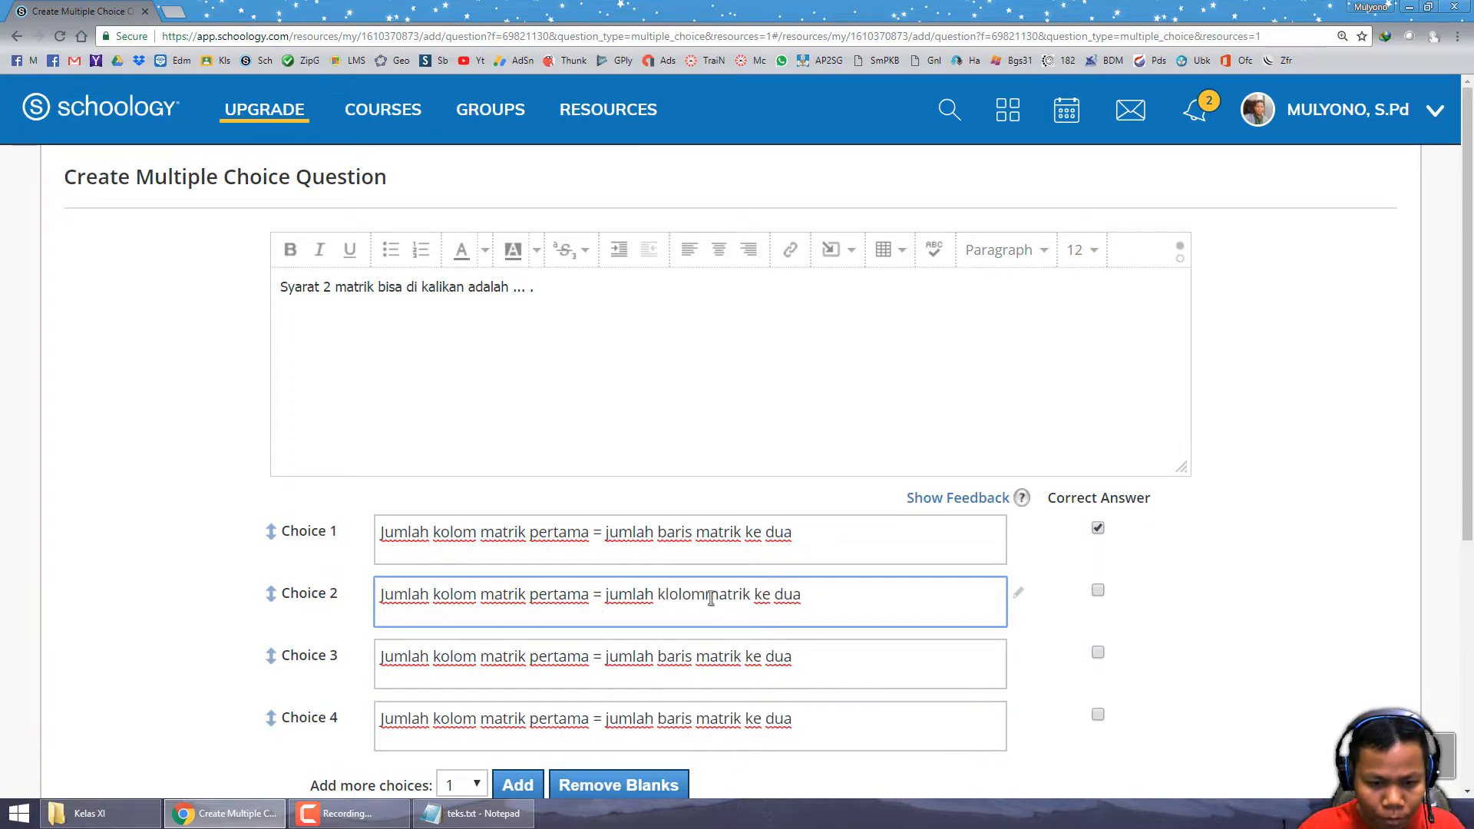
key("Left")
key("Left")
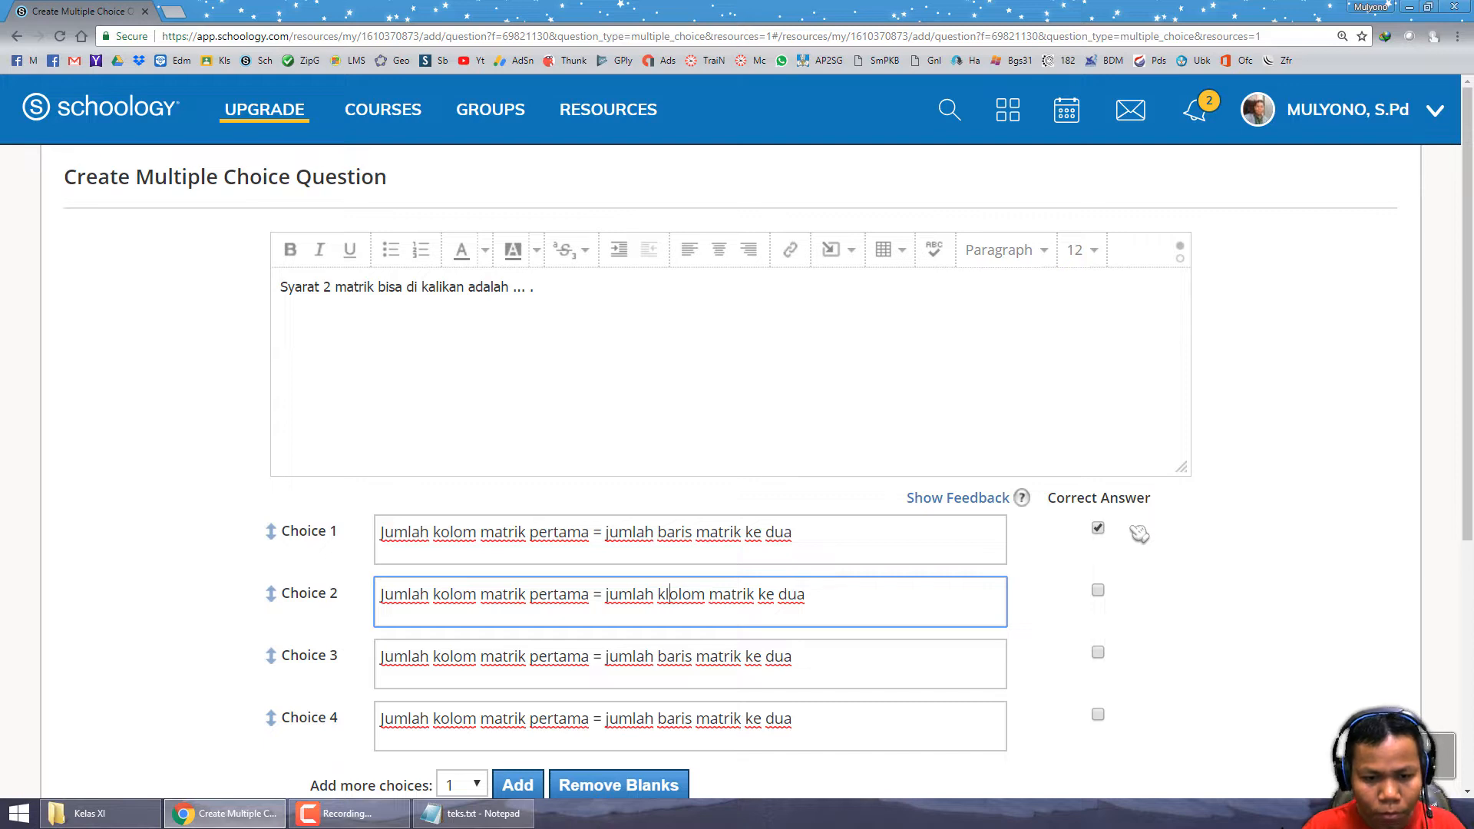
key("Delete")
Step: Replace "kolom" with "baris" in Choice 3 and the equals sign with ">" in Choice 4
double_click(460, 658)
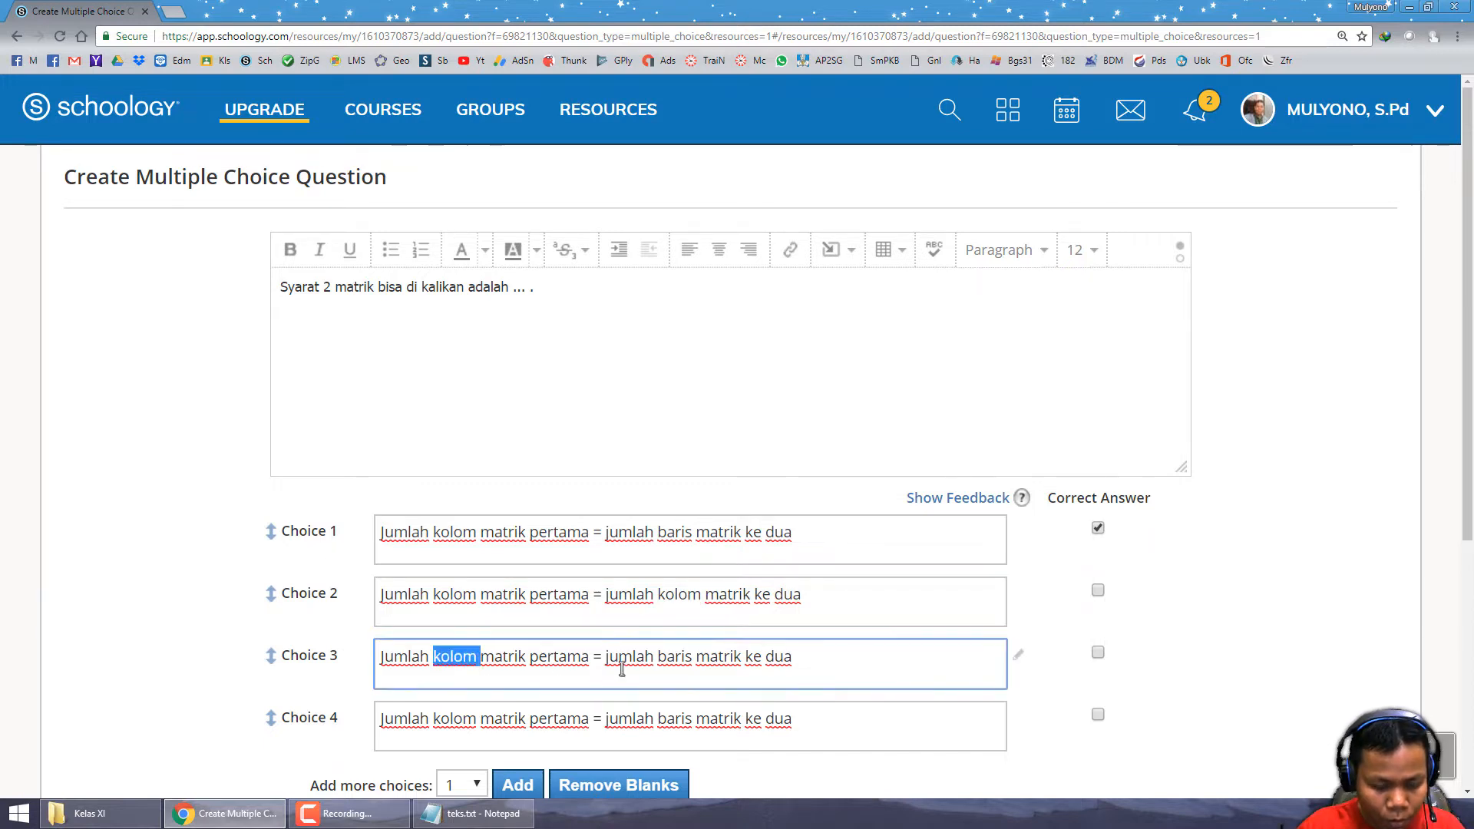
type("baris")
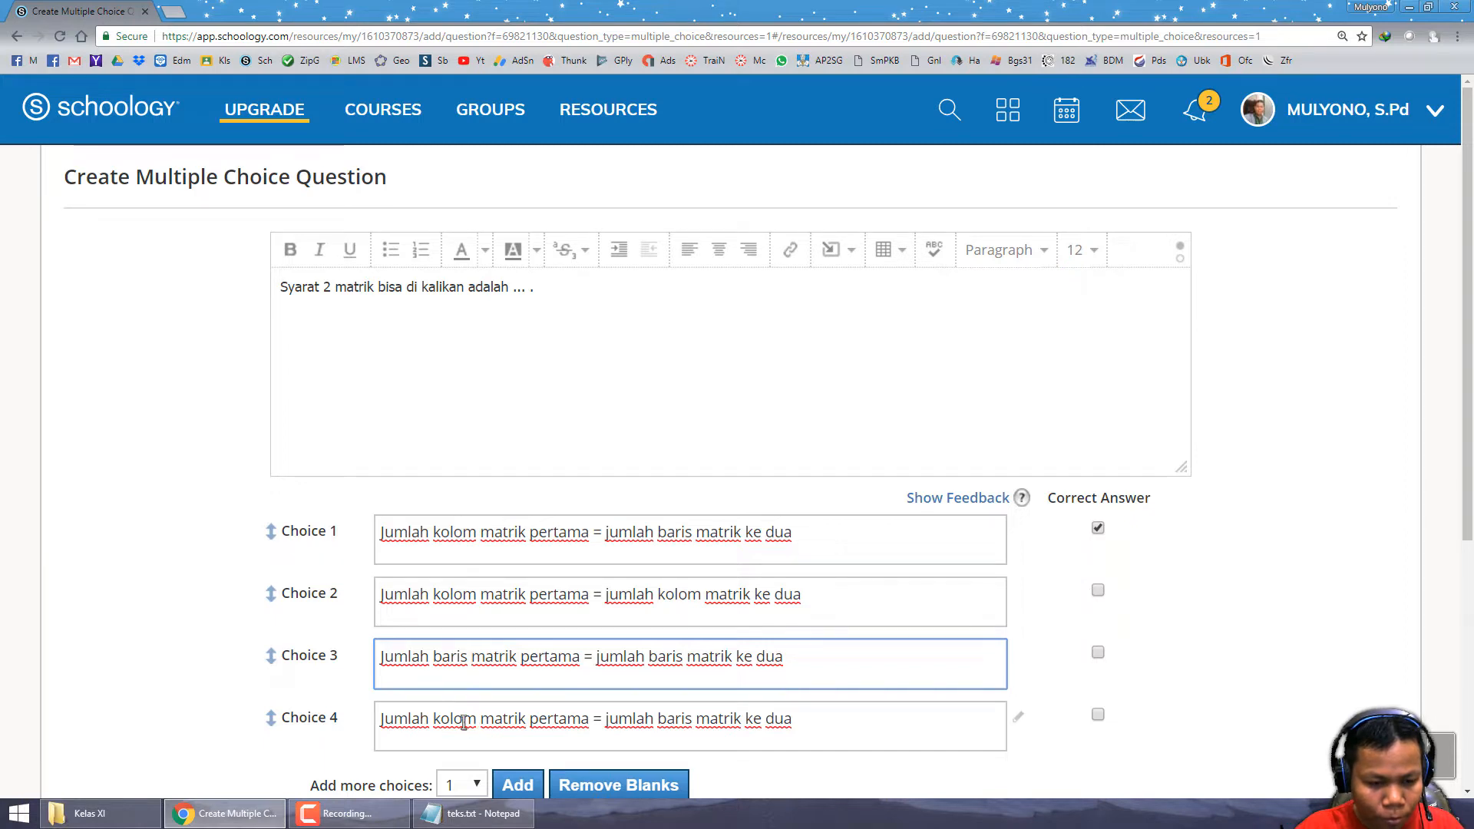
left_click(604, 719)
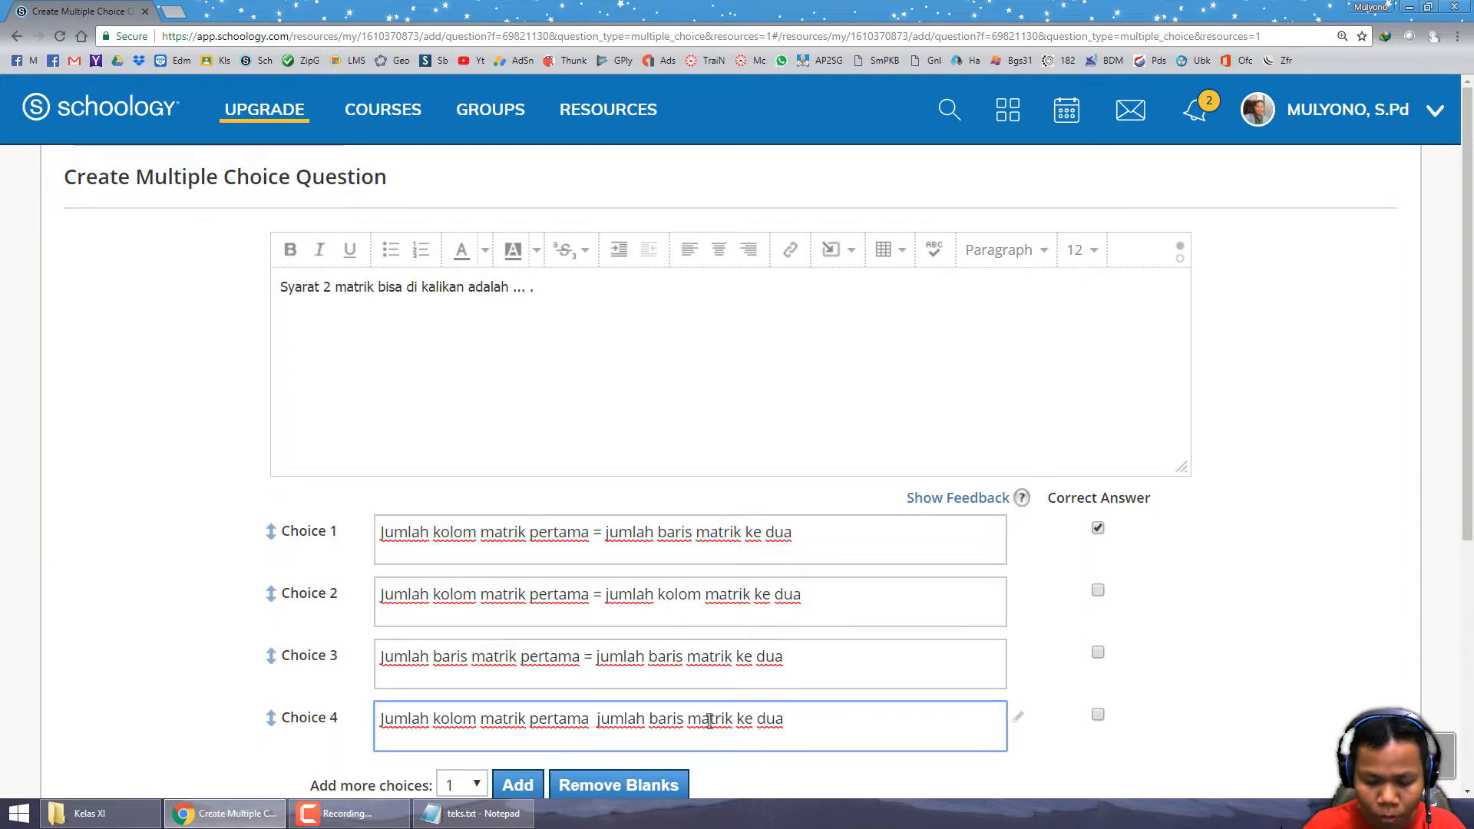
key("BackSpace")
key("BackSpace")
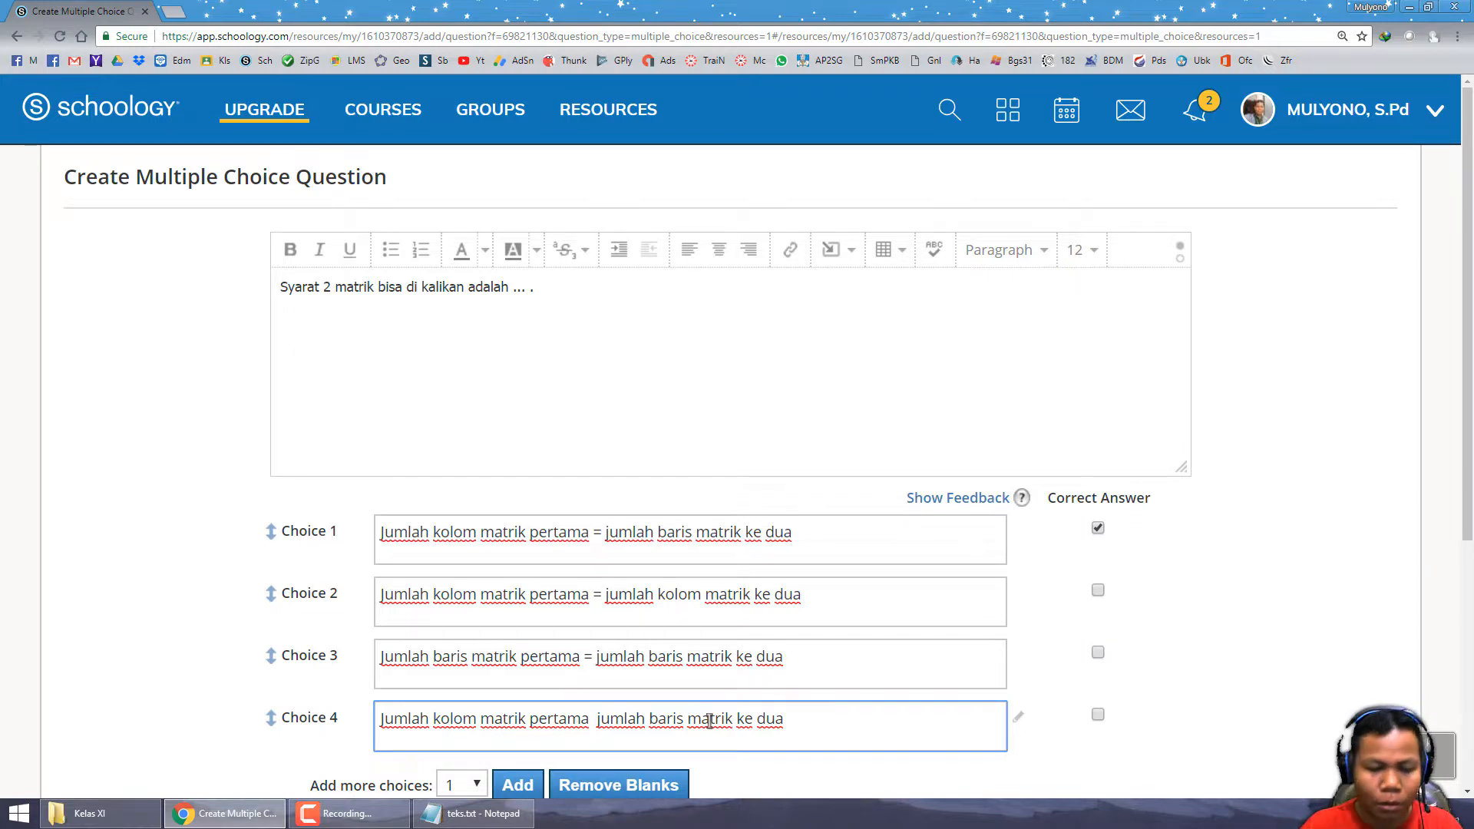
type(">")
left_click(1282, 570)
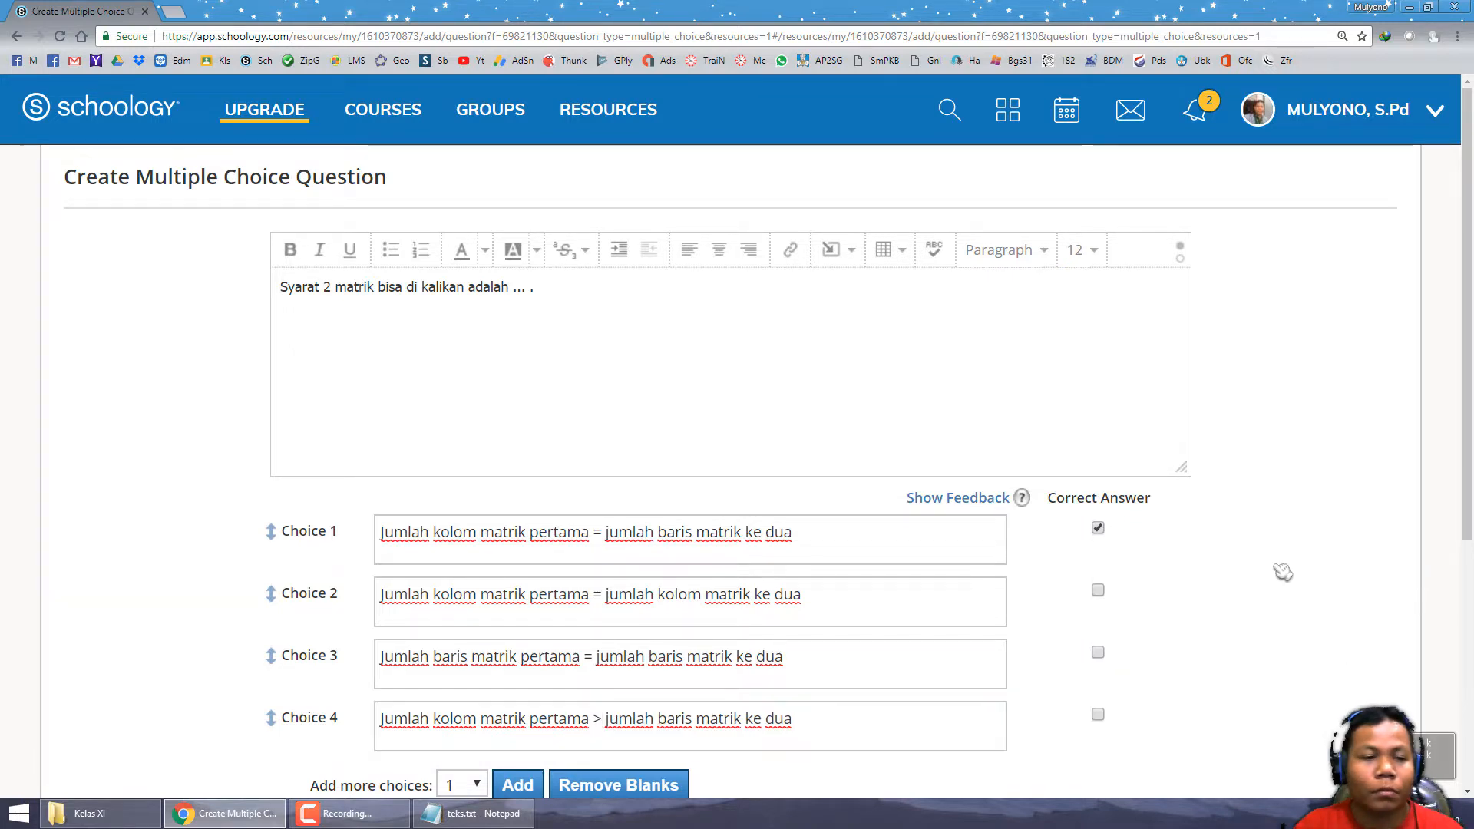
Step: Review the question text, choices and correct answer, and create the question in the XI-C Perkalian Matriks bank
left_click_drag(538, 298, 250, 297)
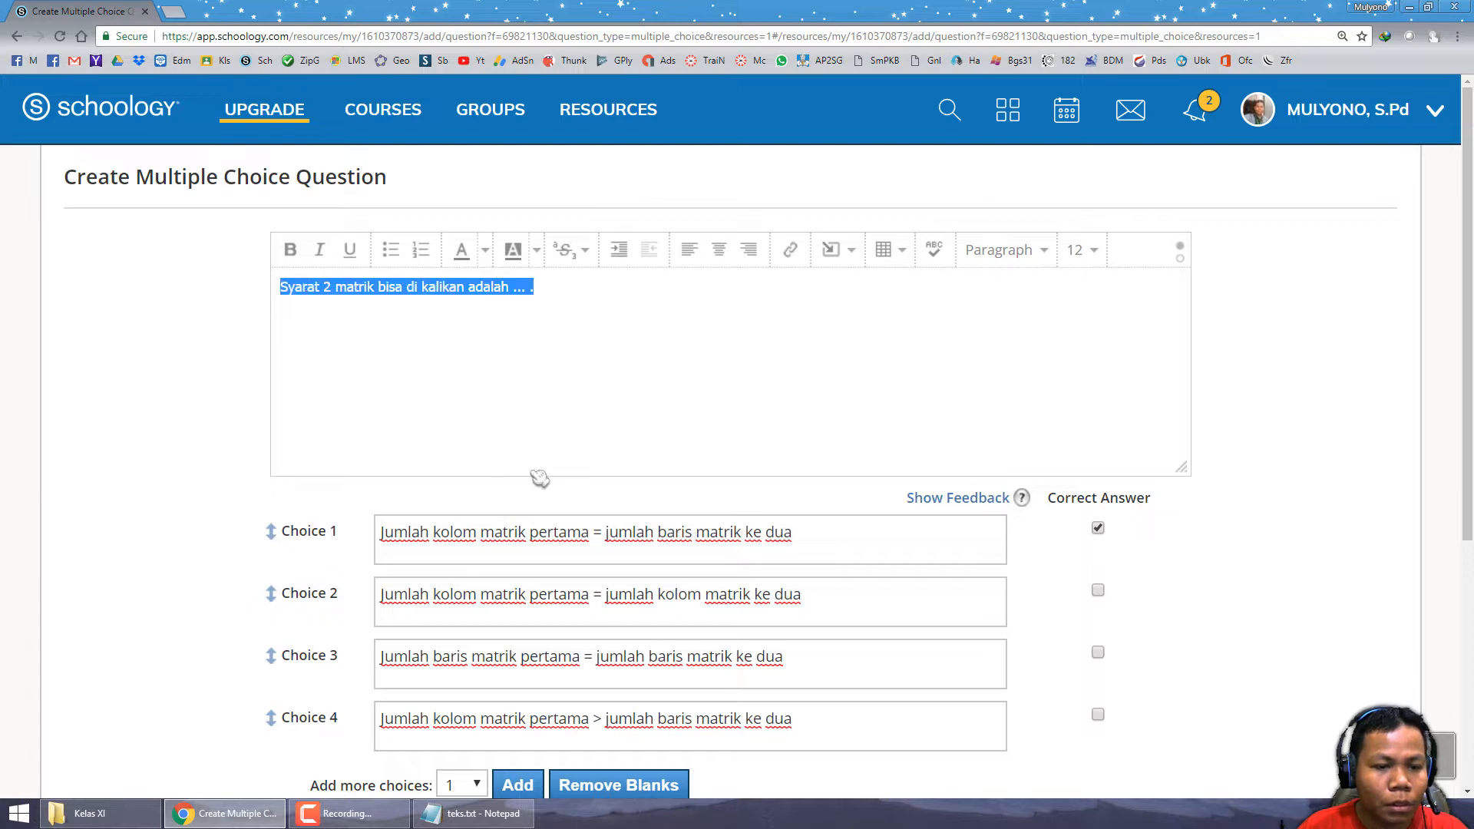
left_click(526, 594)
left_click(482, 718)
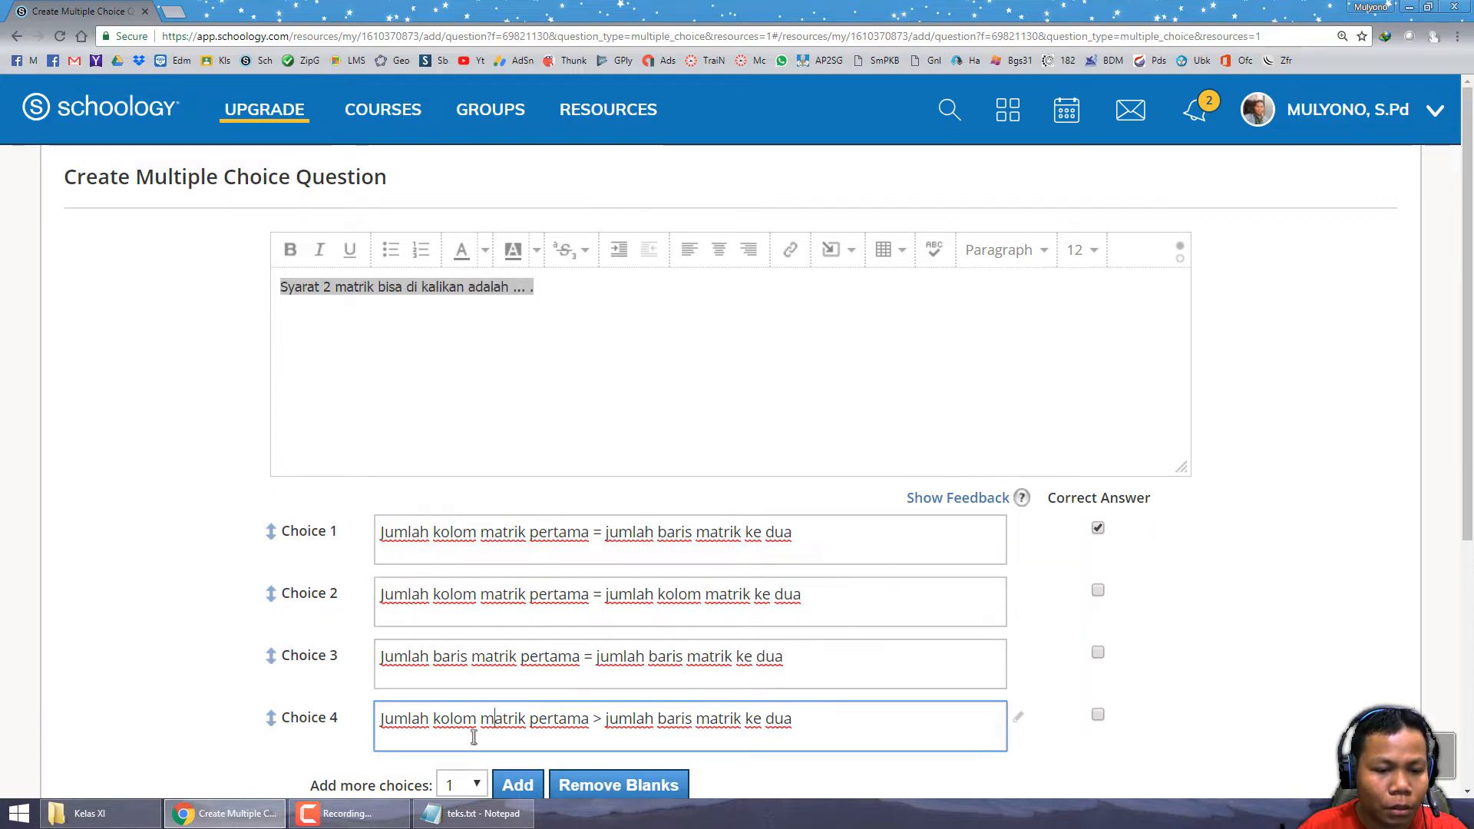
left_click(473, 656)
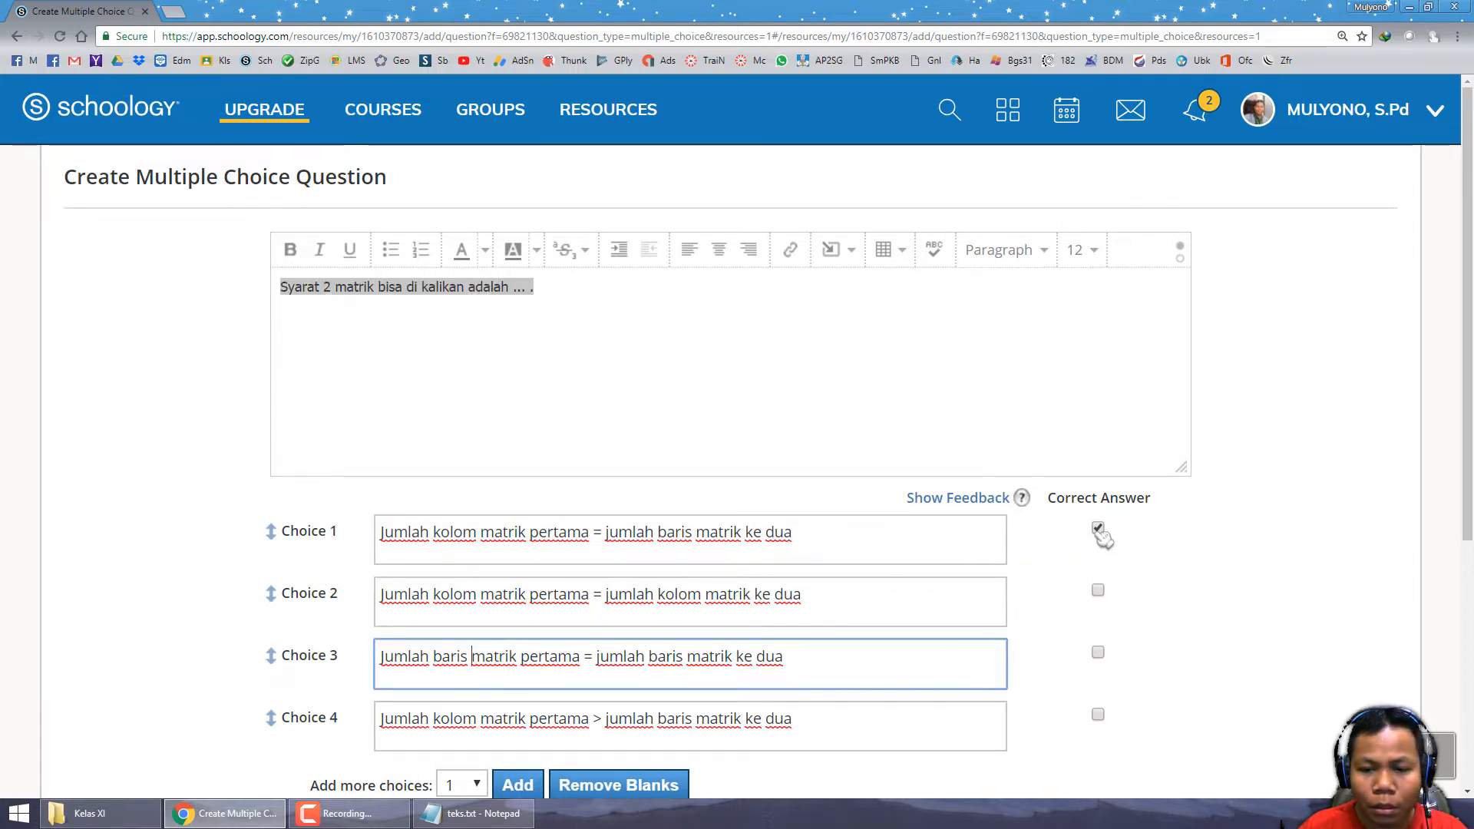
left_click(1278, 511)
scroll(1278, 510, "down", 5)
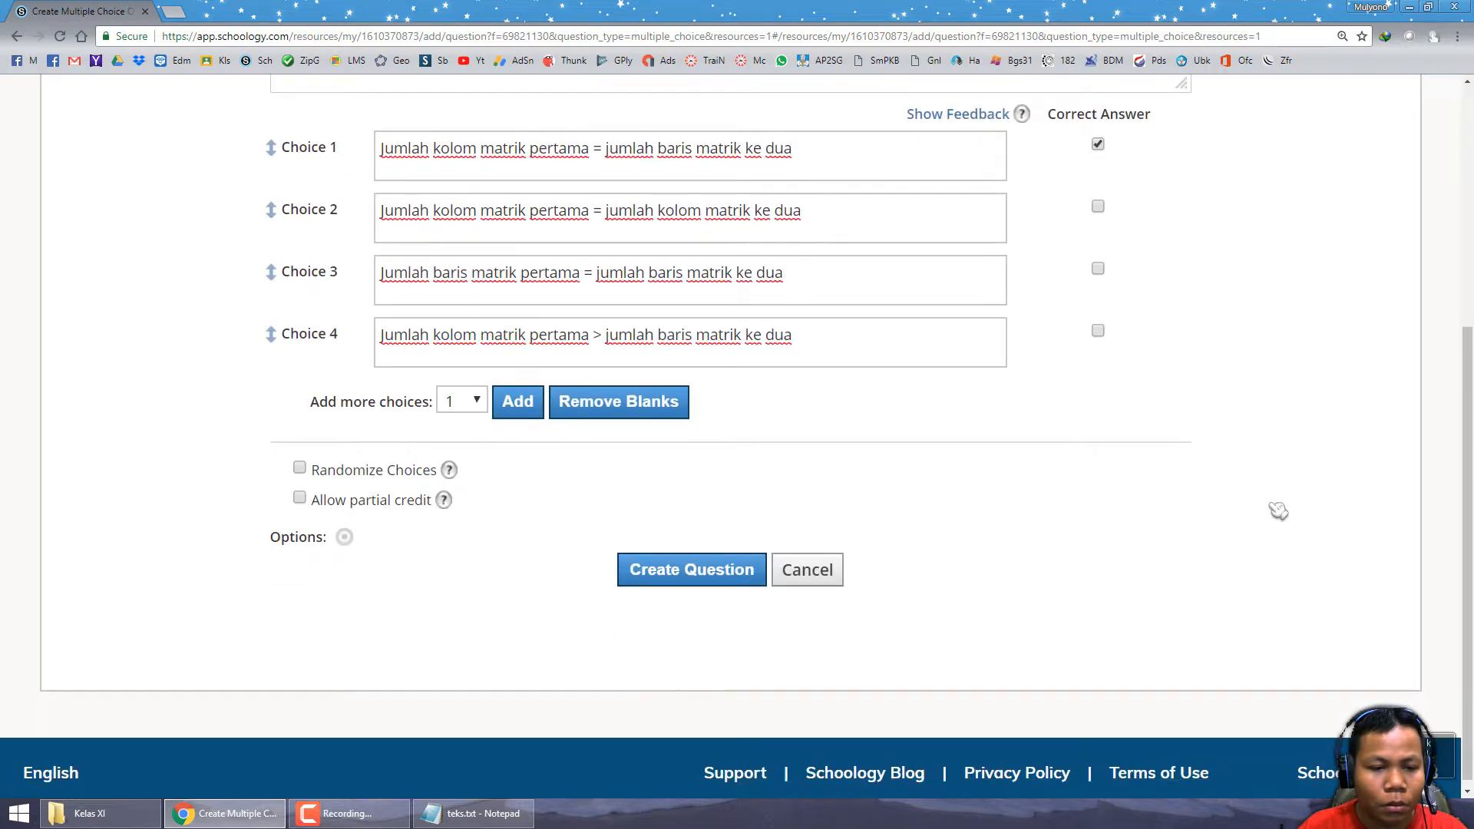
left_click(709, 580)
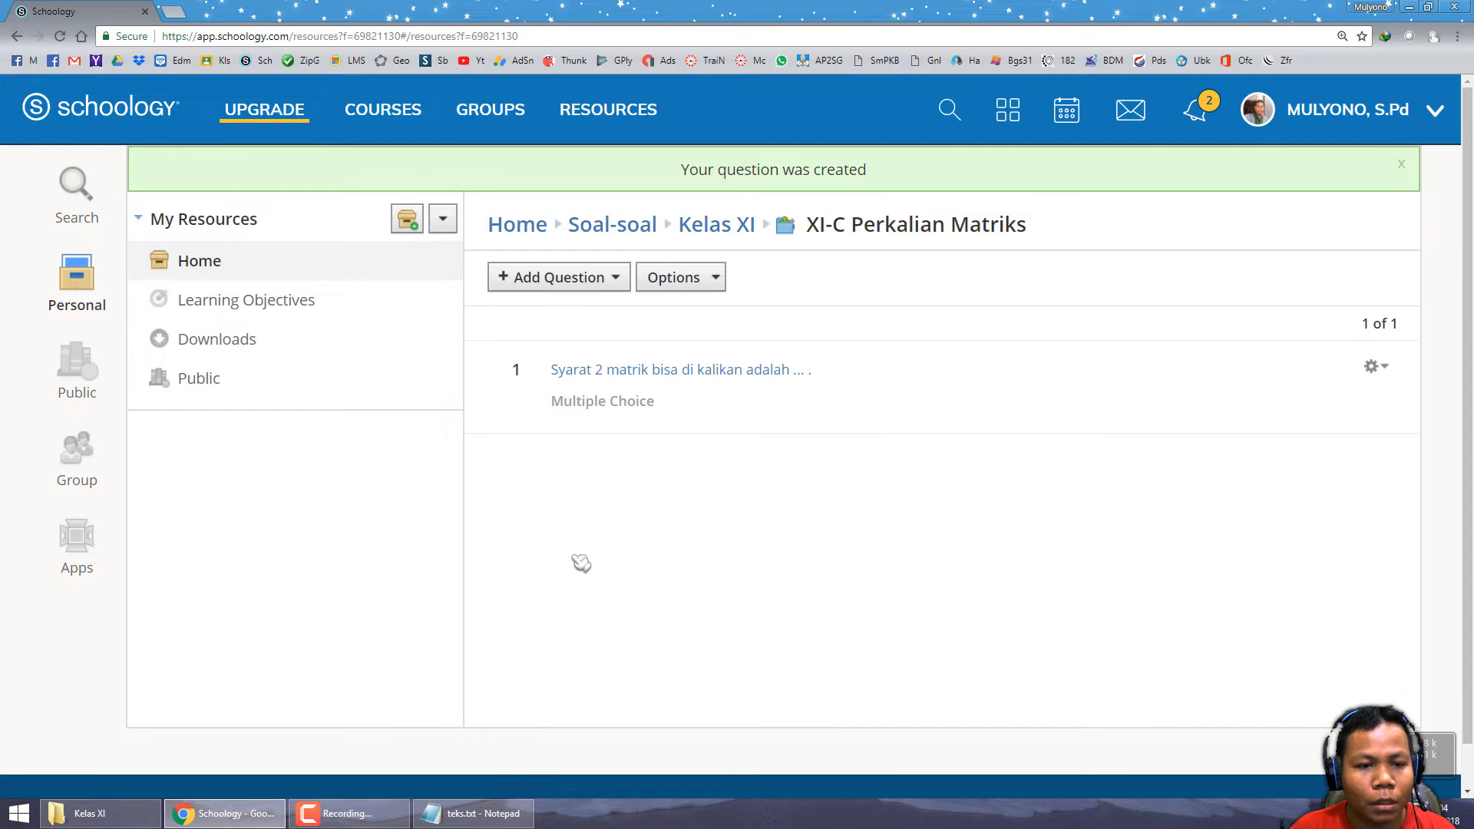
Step: Expand the new question in the question bank to check its answer choices
left_click(691, 371)
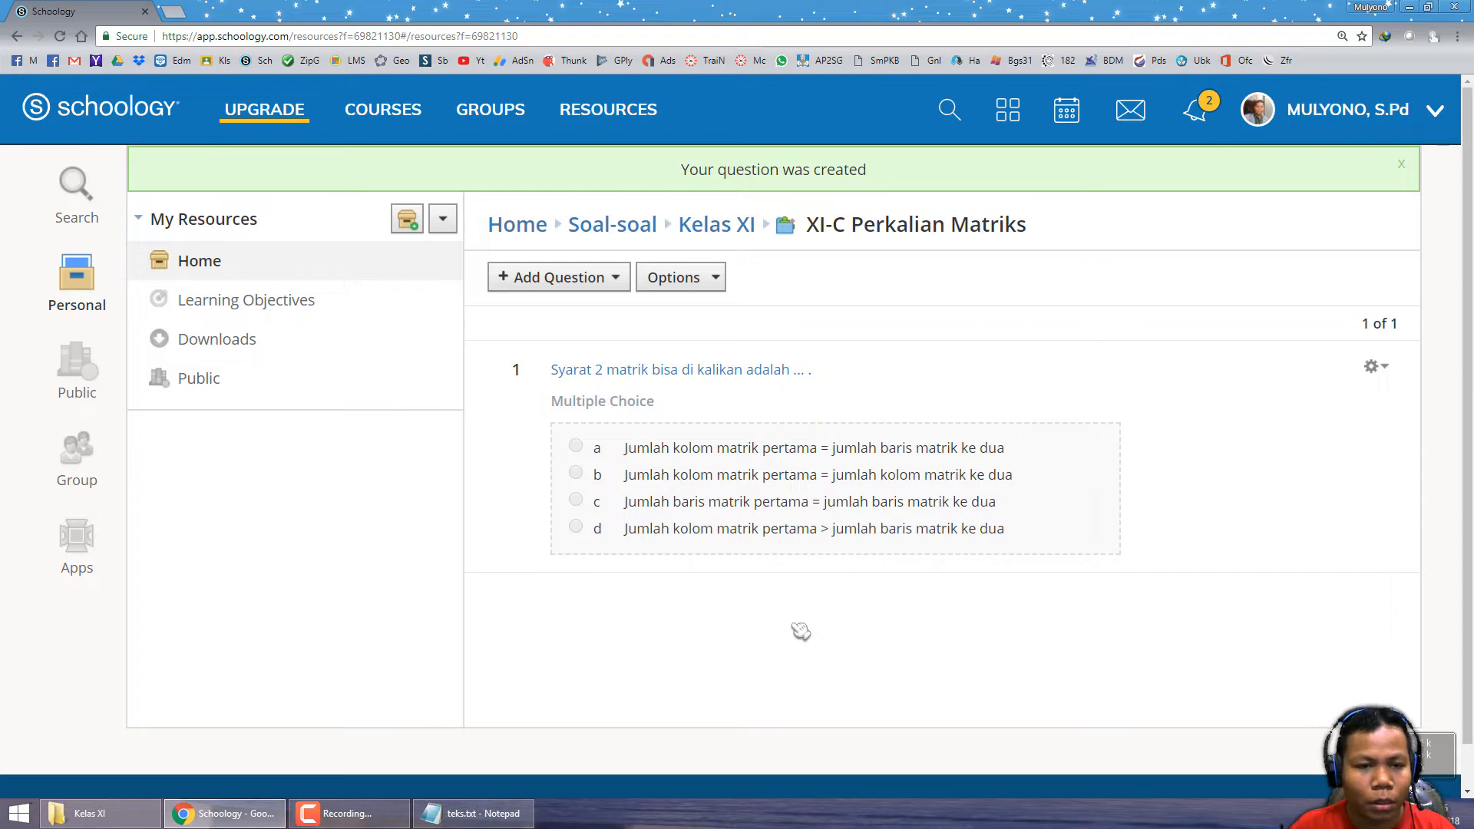
scroll(800, 631, "down", 1)
scroll(801, 630, "up", 1)
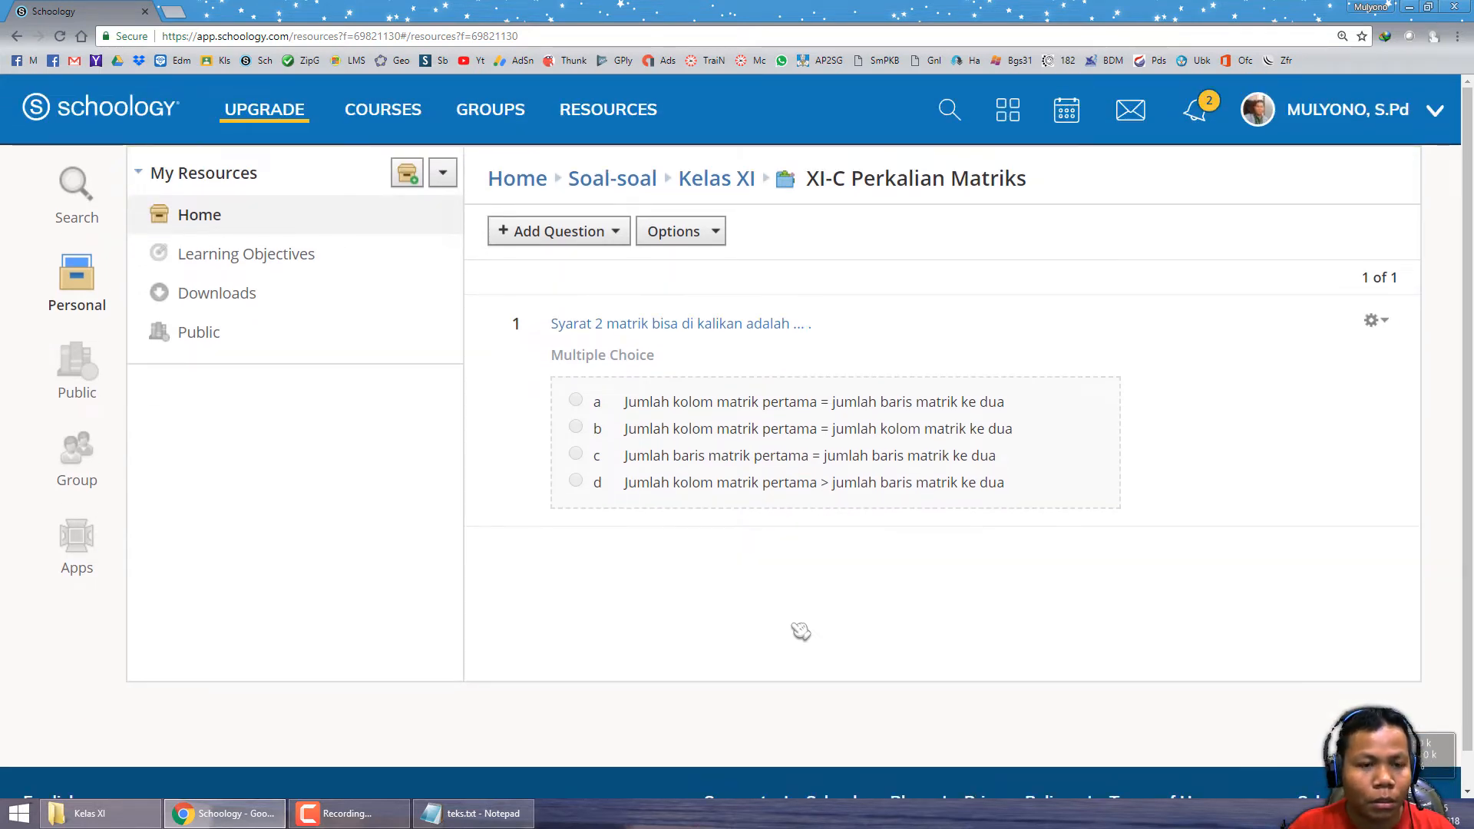
left_click(579, 238)
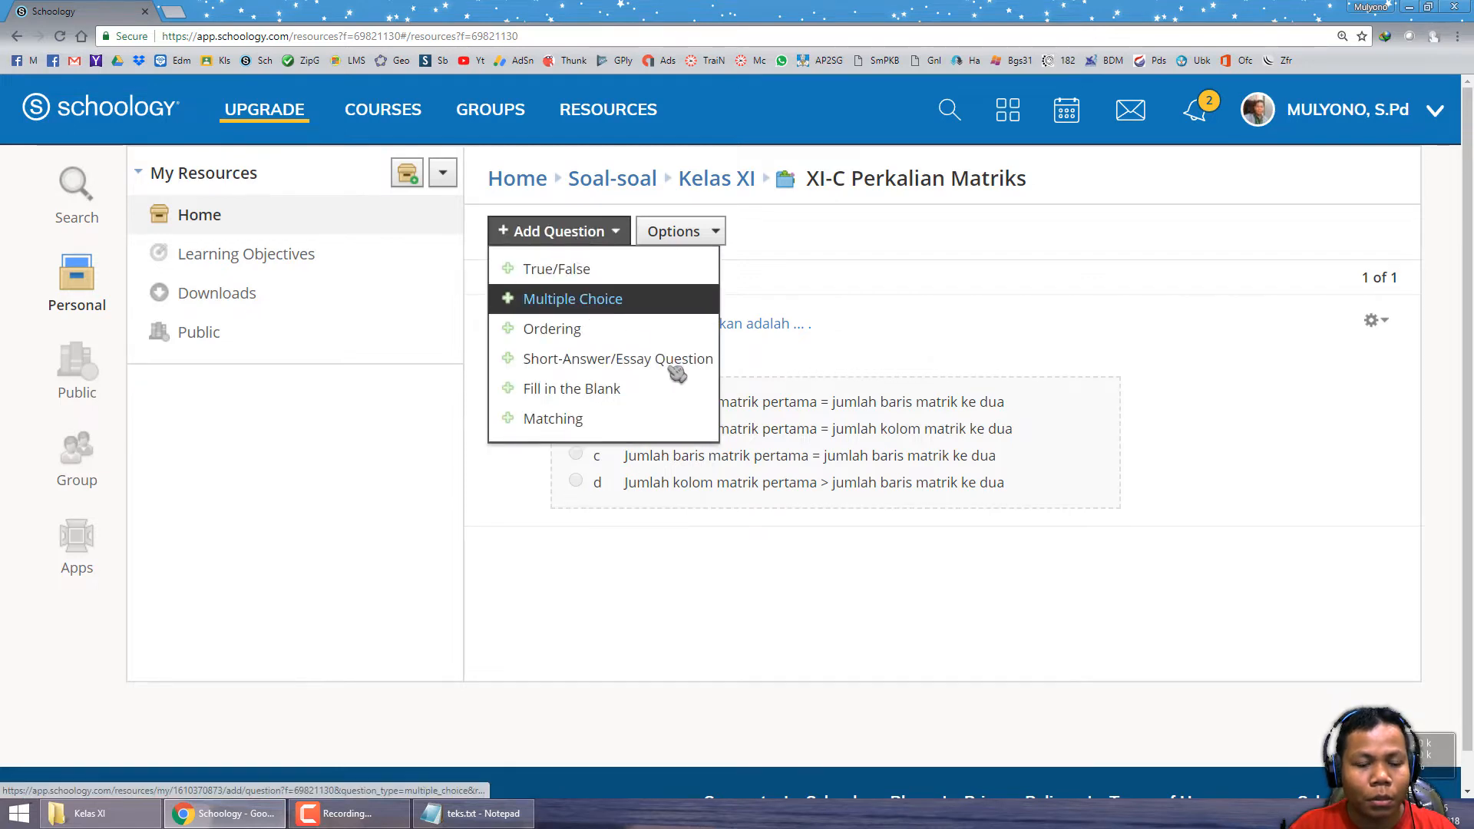
left_click(743, 585)
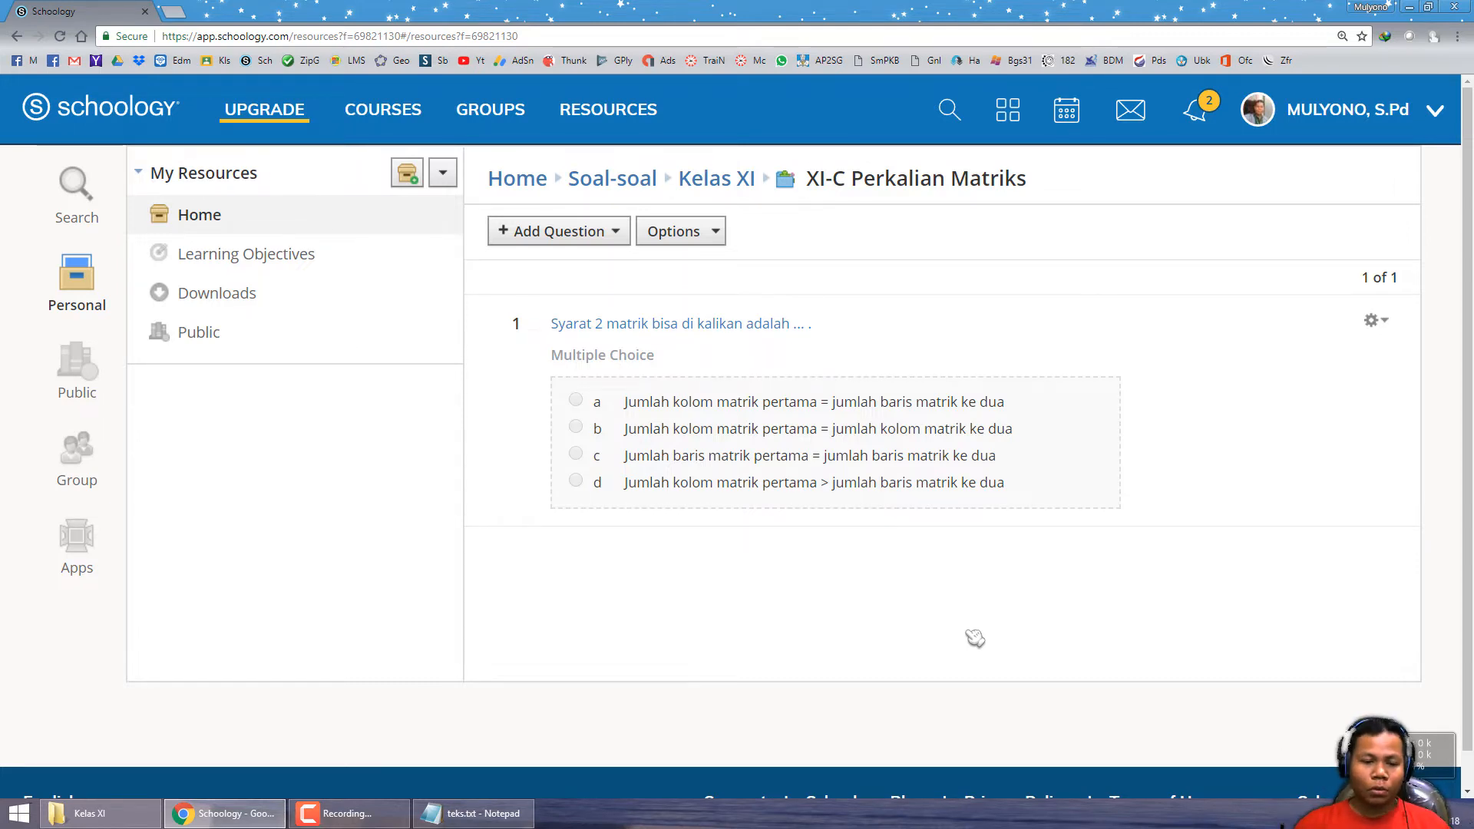
Step: Switch to the teks.txt notes in Notepad and review the full online and semi-online methods of making a question bank
left_click(477, 812)
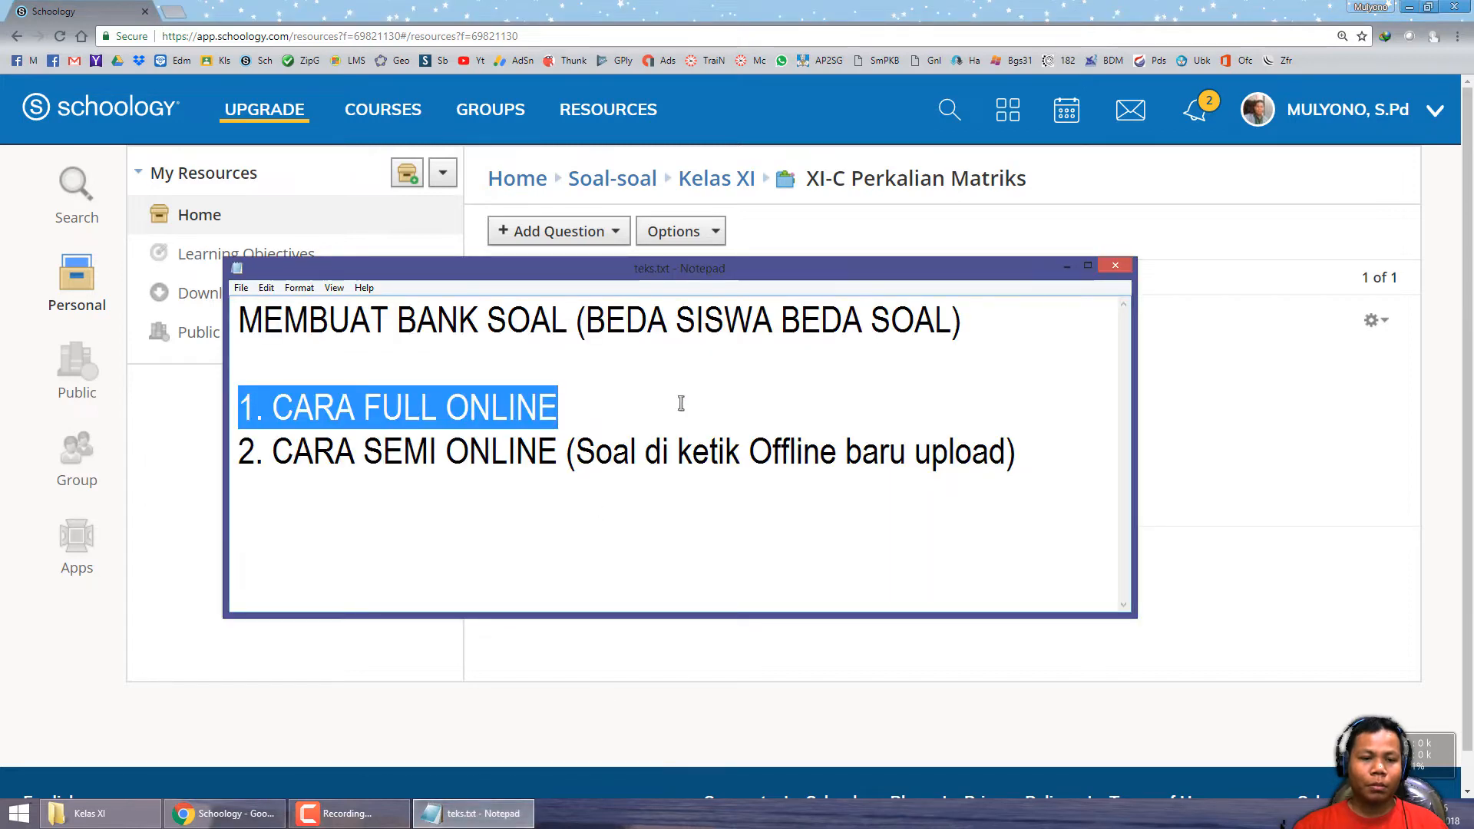
left_click(592, 405)
left_click_drag(511, 416, 229, 415)
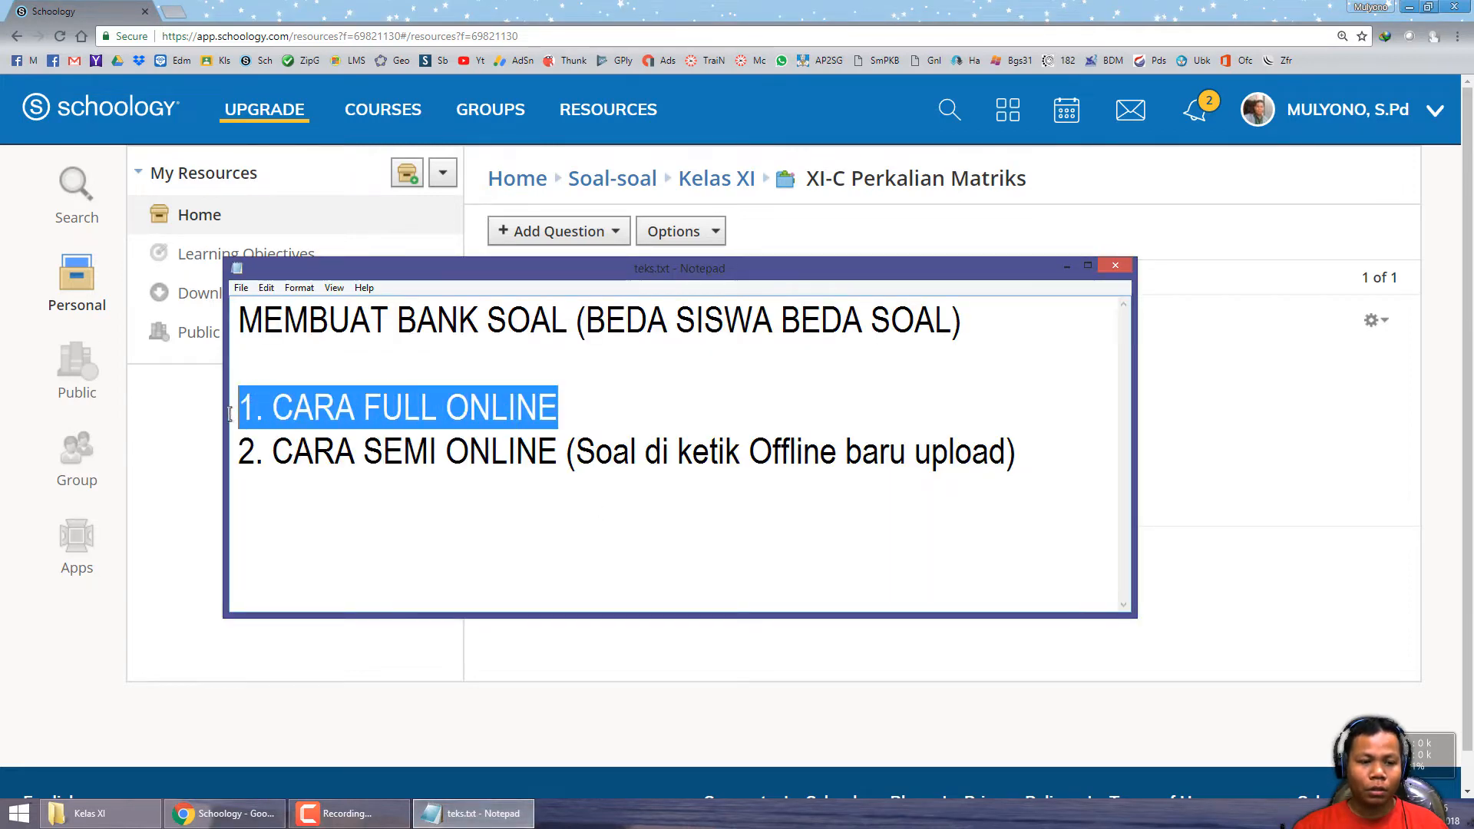
left_click(572, 417)
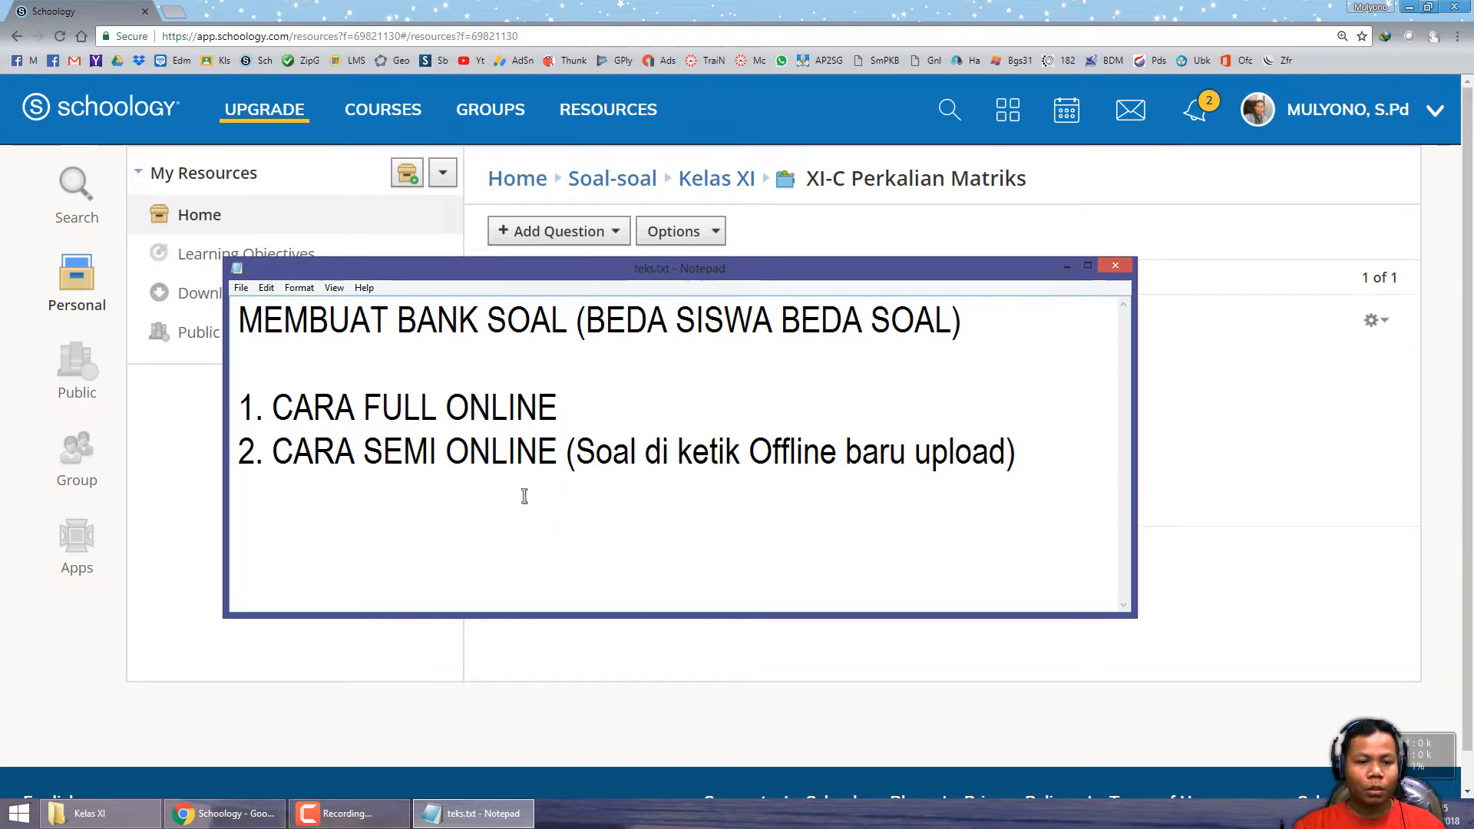
left_click(366, 454)
left_click(558, 455, "shift")
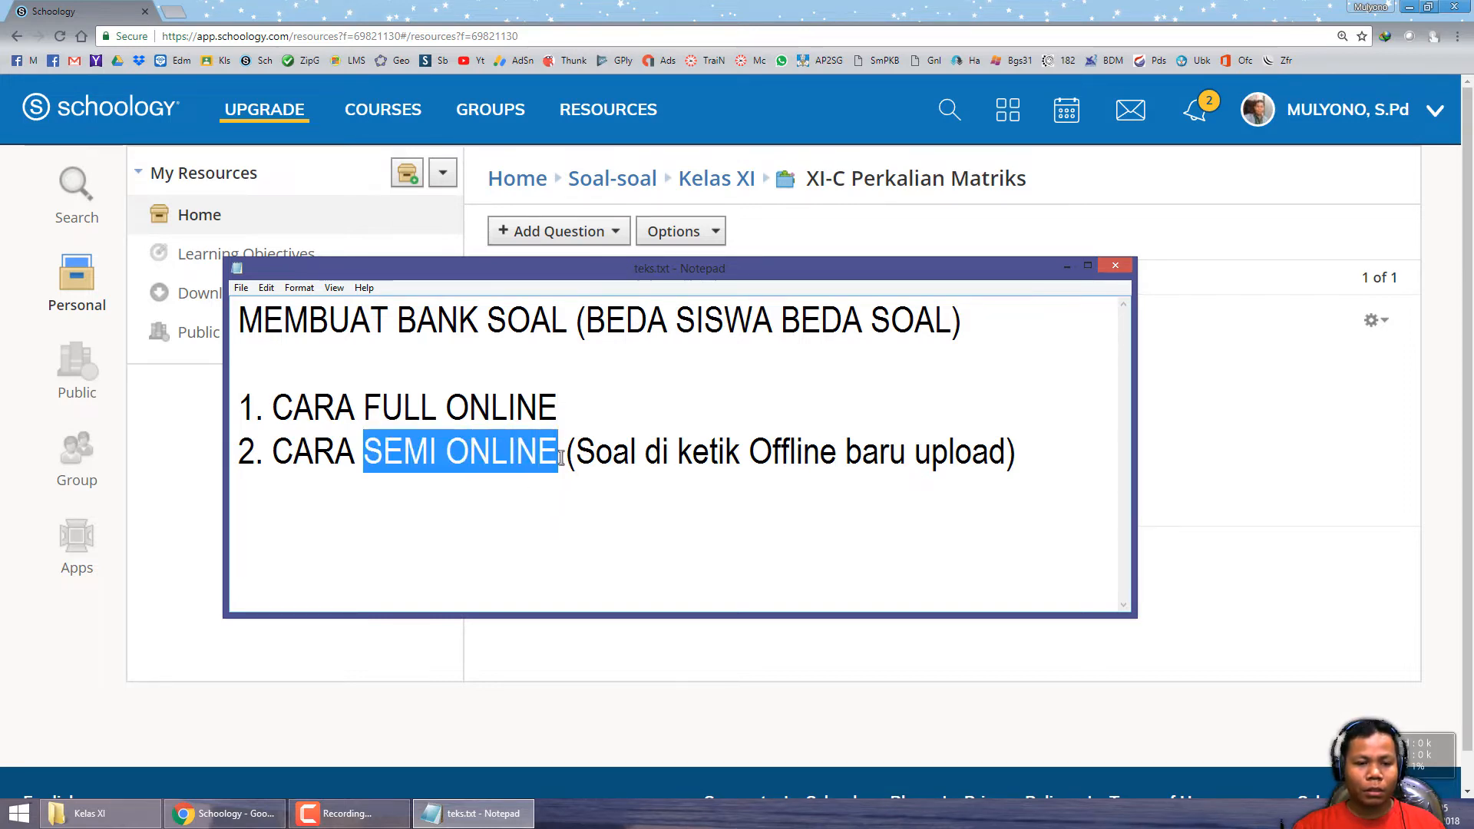
left_click_drag(576, 455, 838, 451)
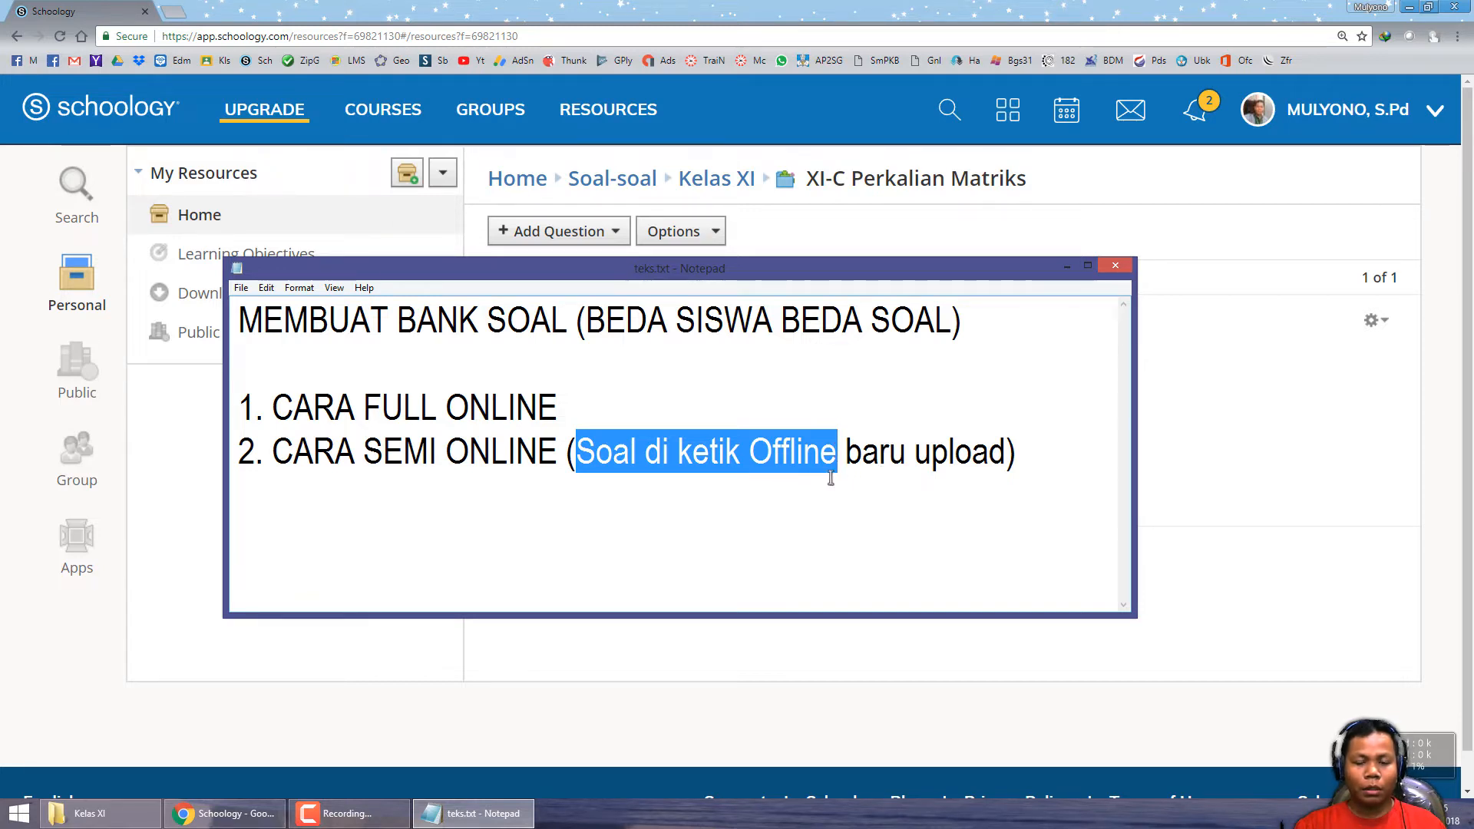
left_click_drag(845, 461, 1005, 477)
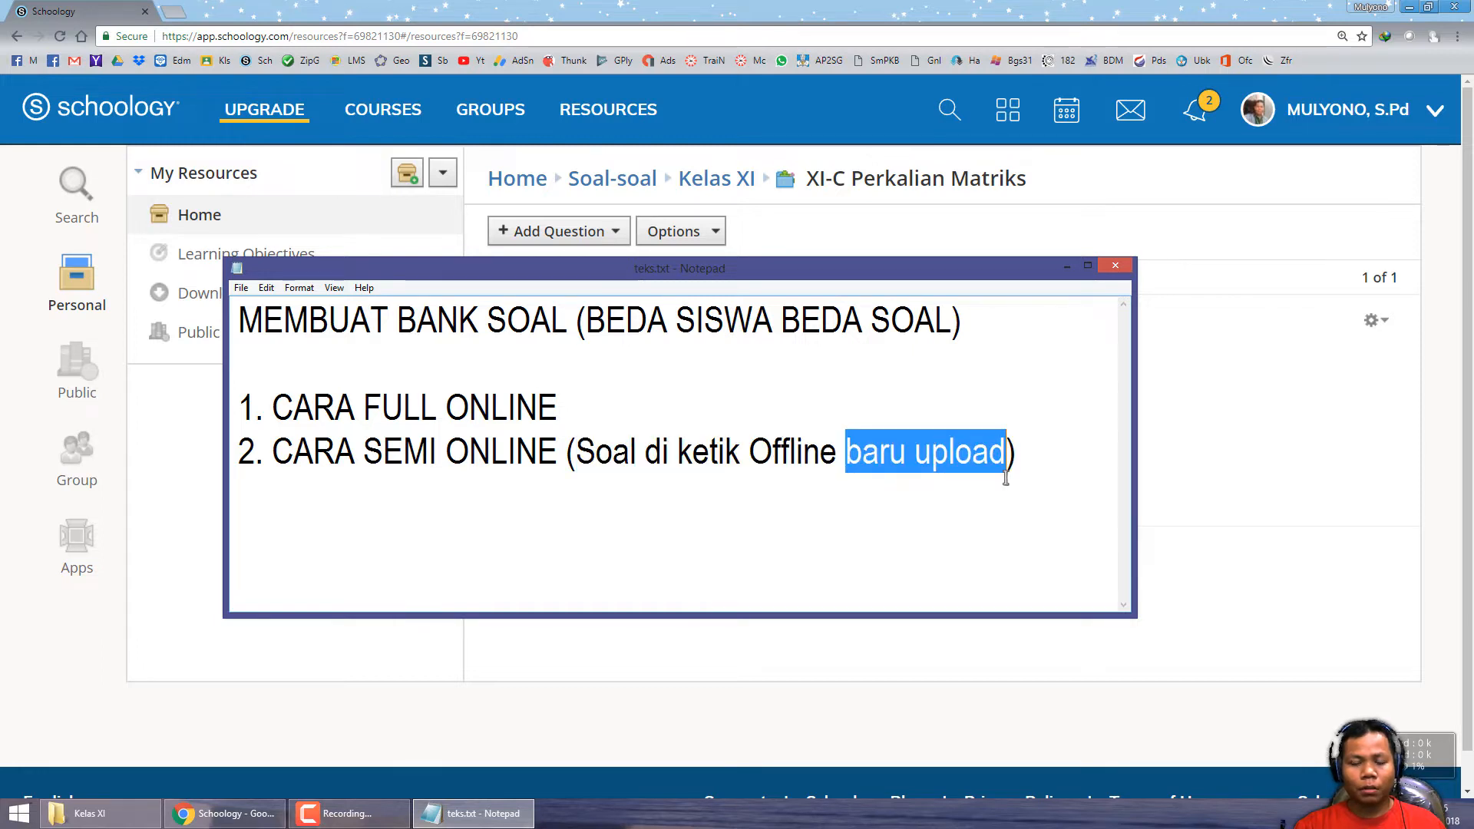
left_click(525, 484)
left_click_drag(363, 456, 565, 454)
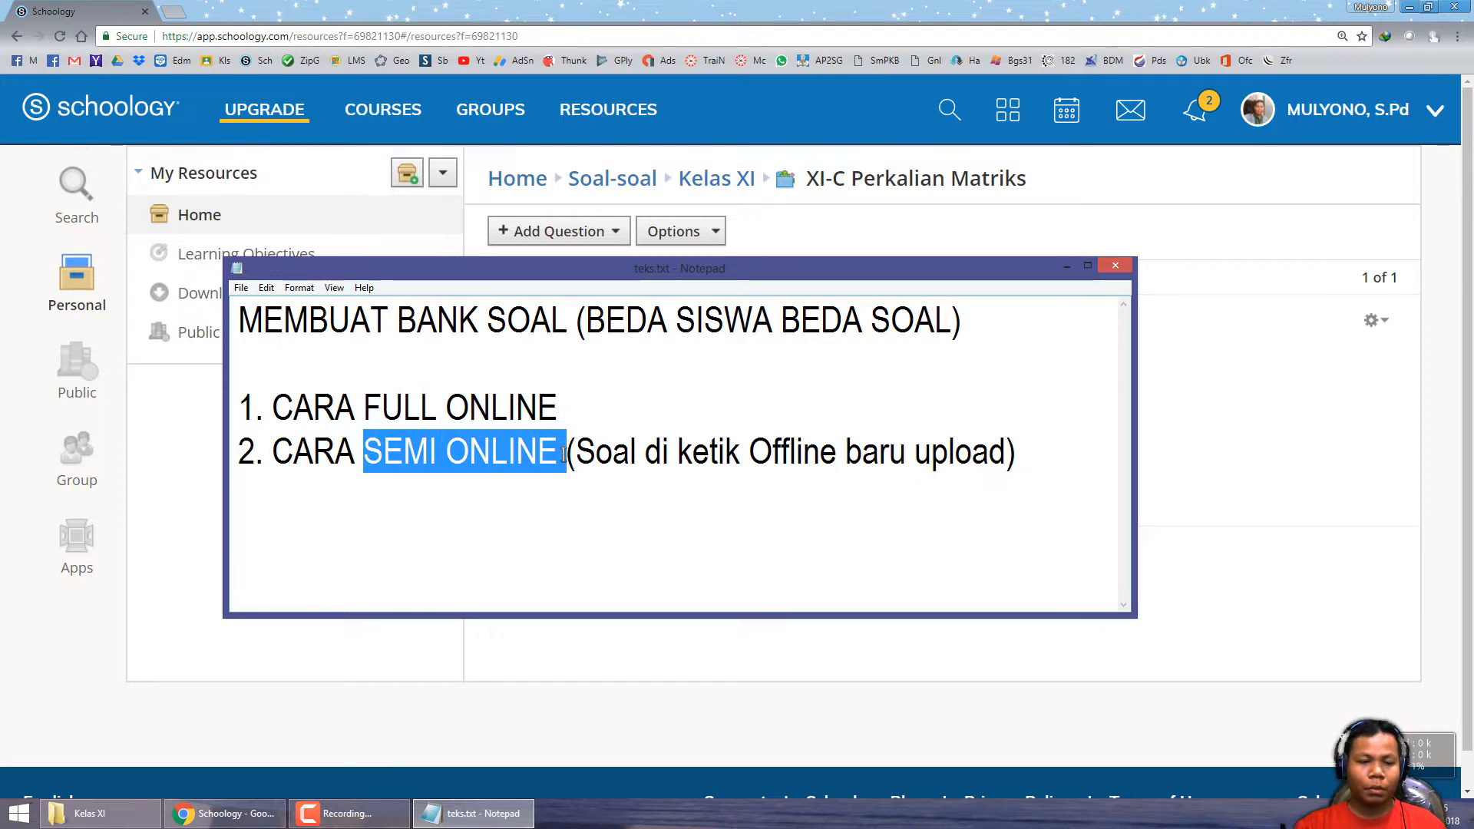
left_click_drag(596, 456, 831, 455)
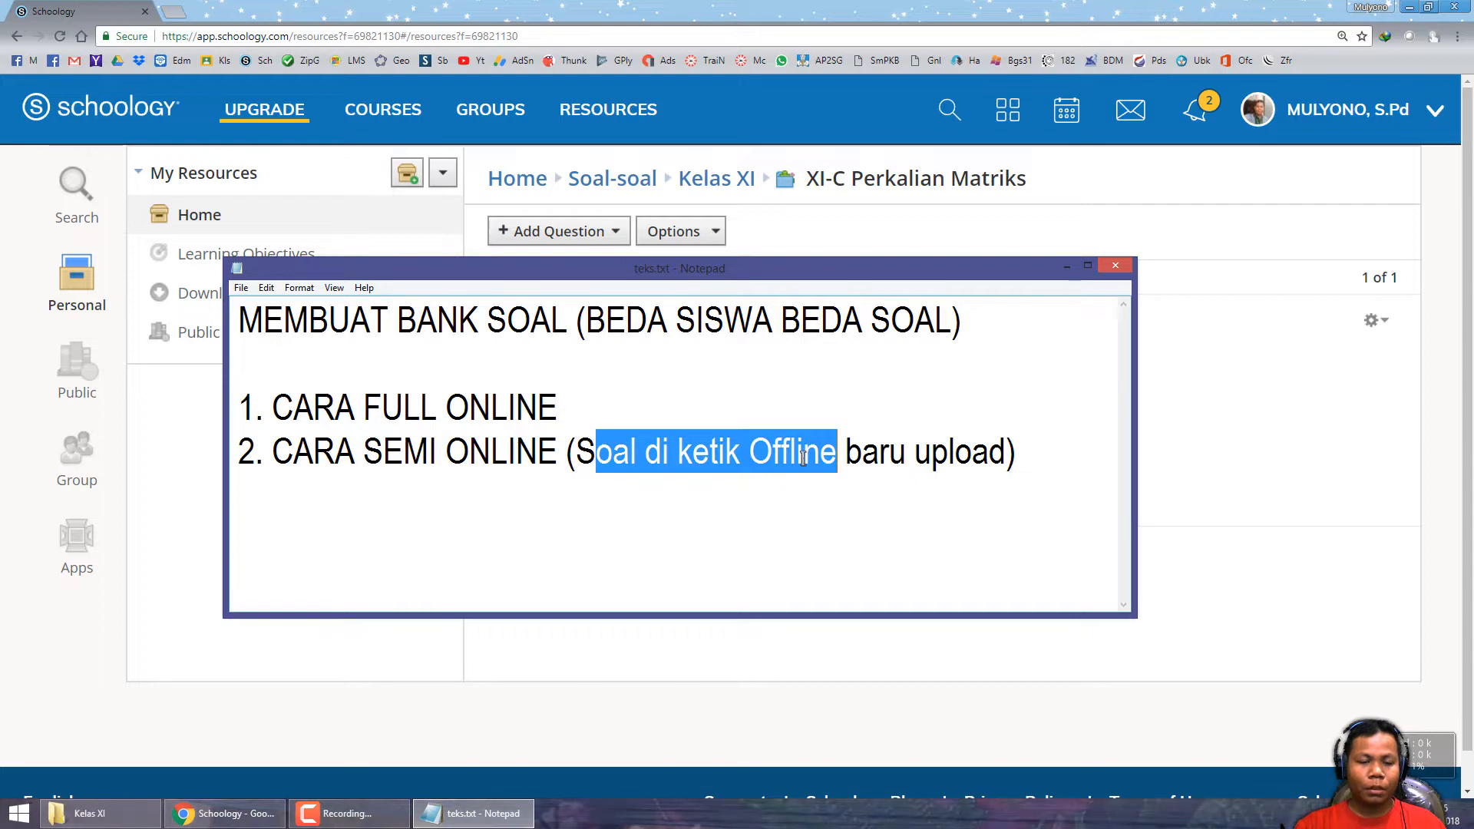
Step: Launch ExamView TestGenerator from the list of installed apps
left_click(19, 812)
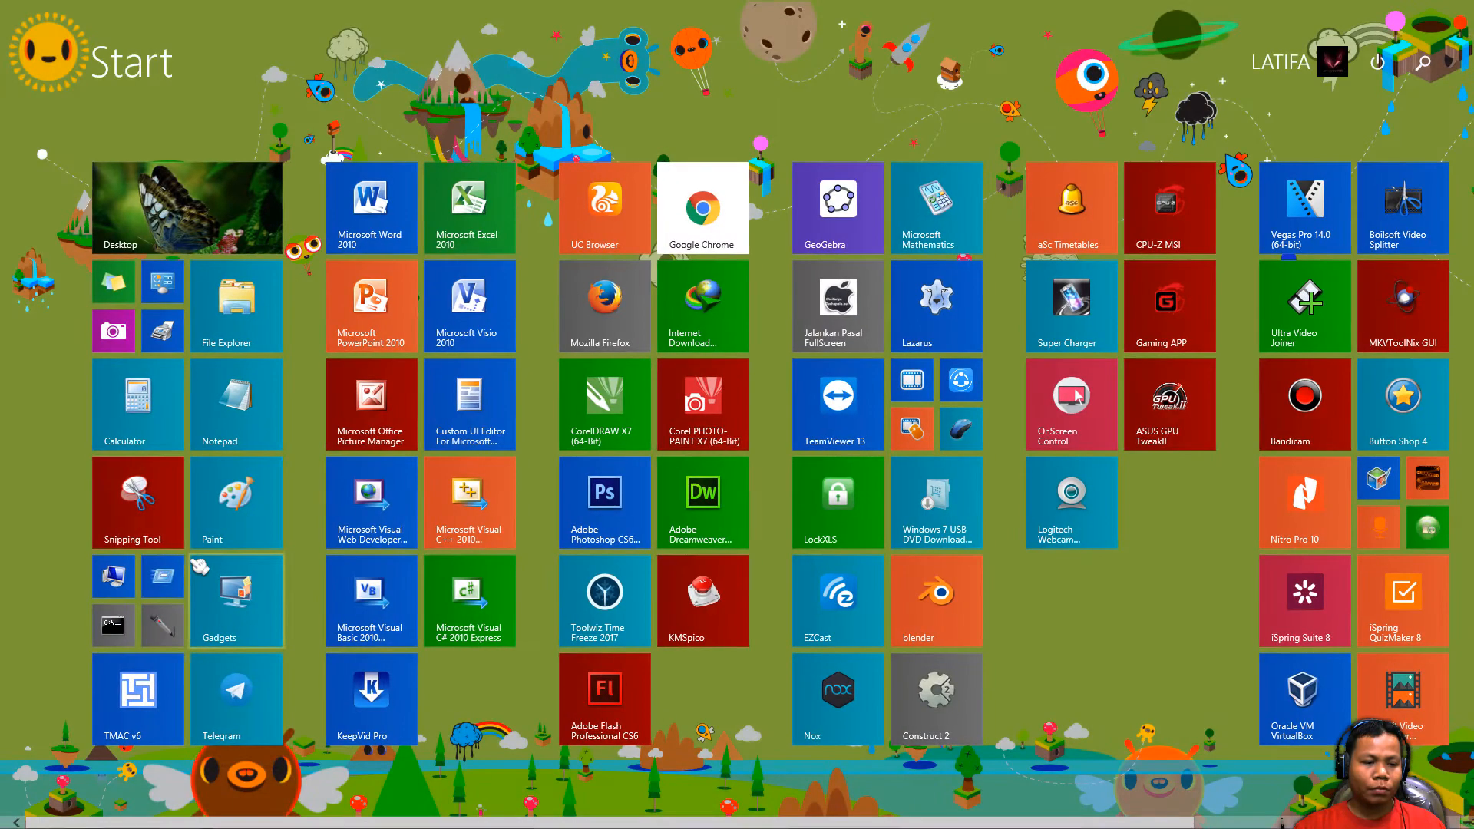
left_click(100, 795)
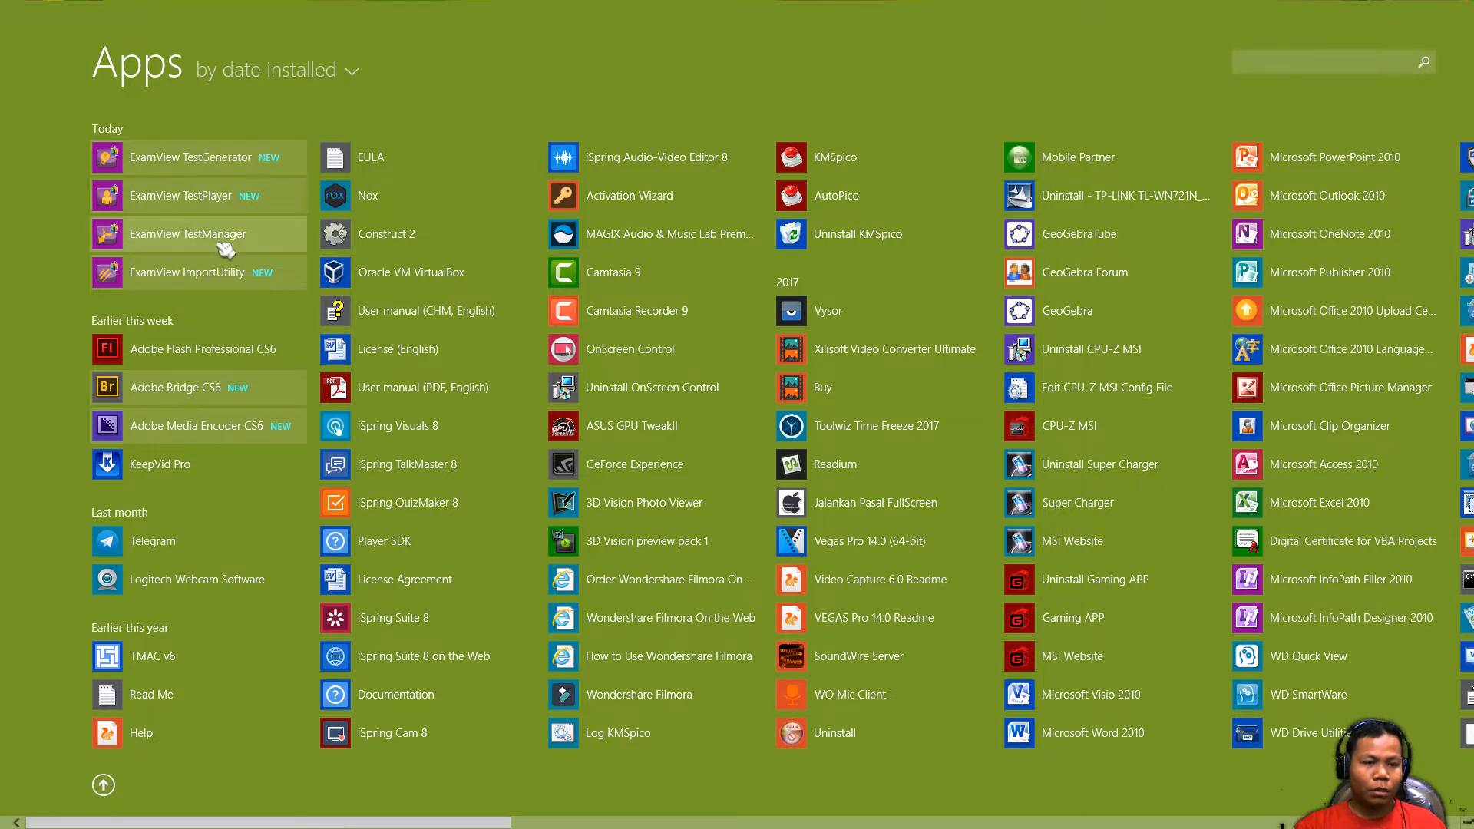
left_click(210, 171)
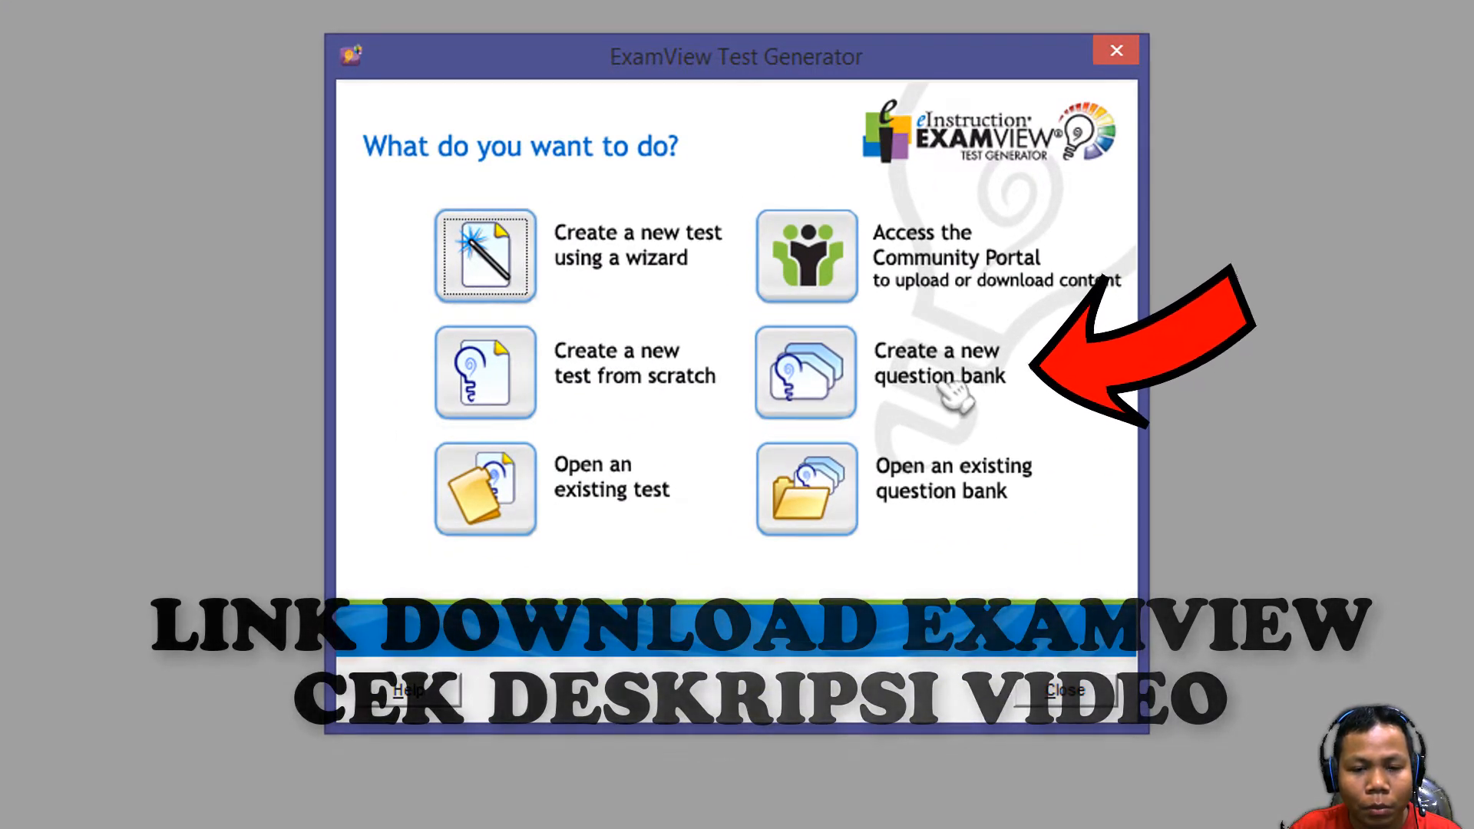
Step: Create a new question bank titled "XI-C Perkalian Matriks" with an empty subtitle
left_click(802, 393)
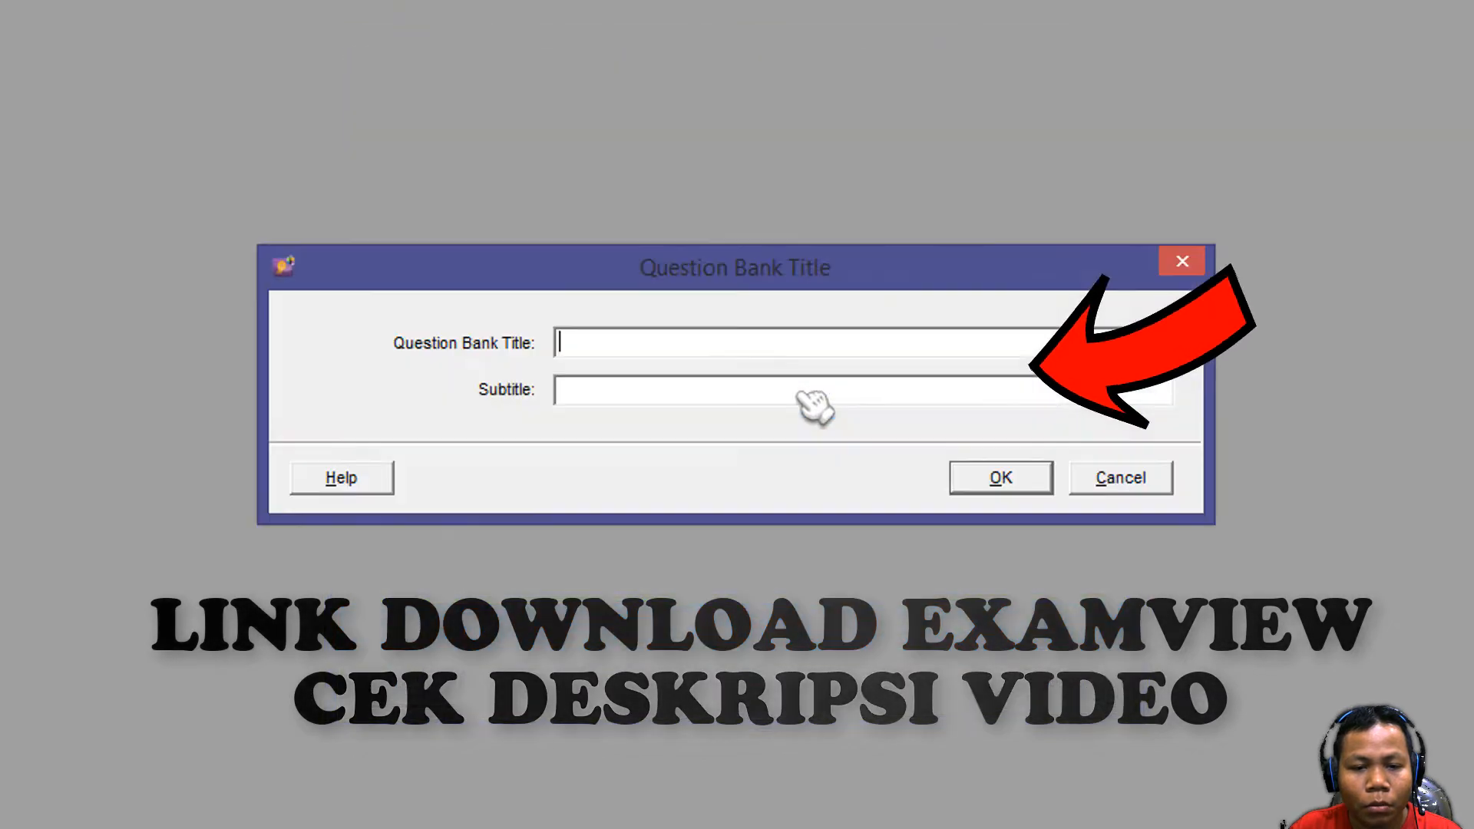
left_click(604, 342)
type("Jumlah kolom matrik pertama = jumlah baris matrik ke dua")
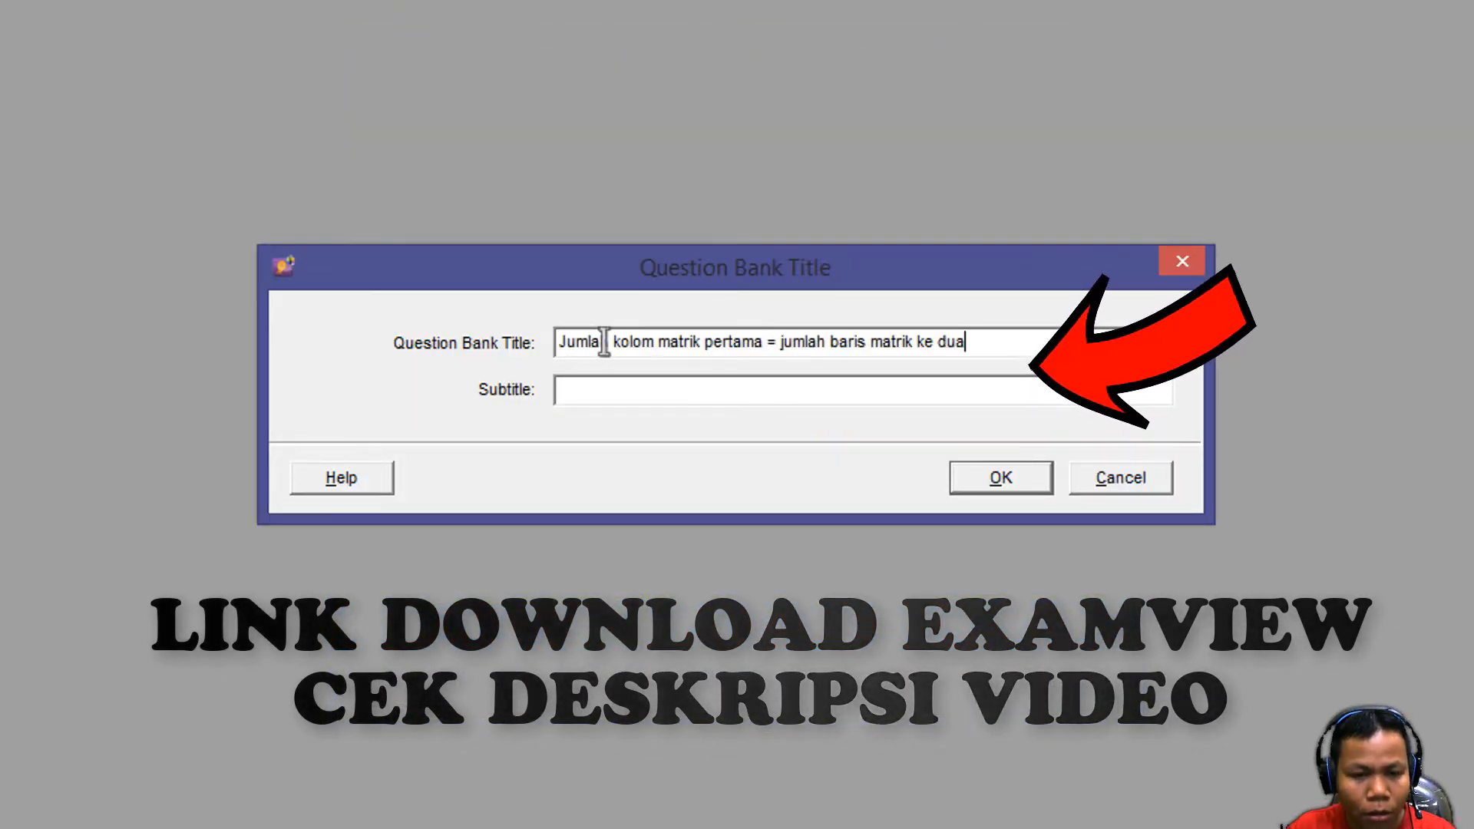
left_click_drag(969, 341, 472, 337)
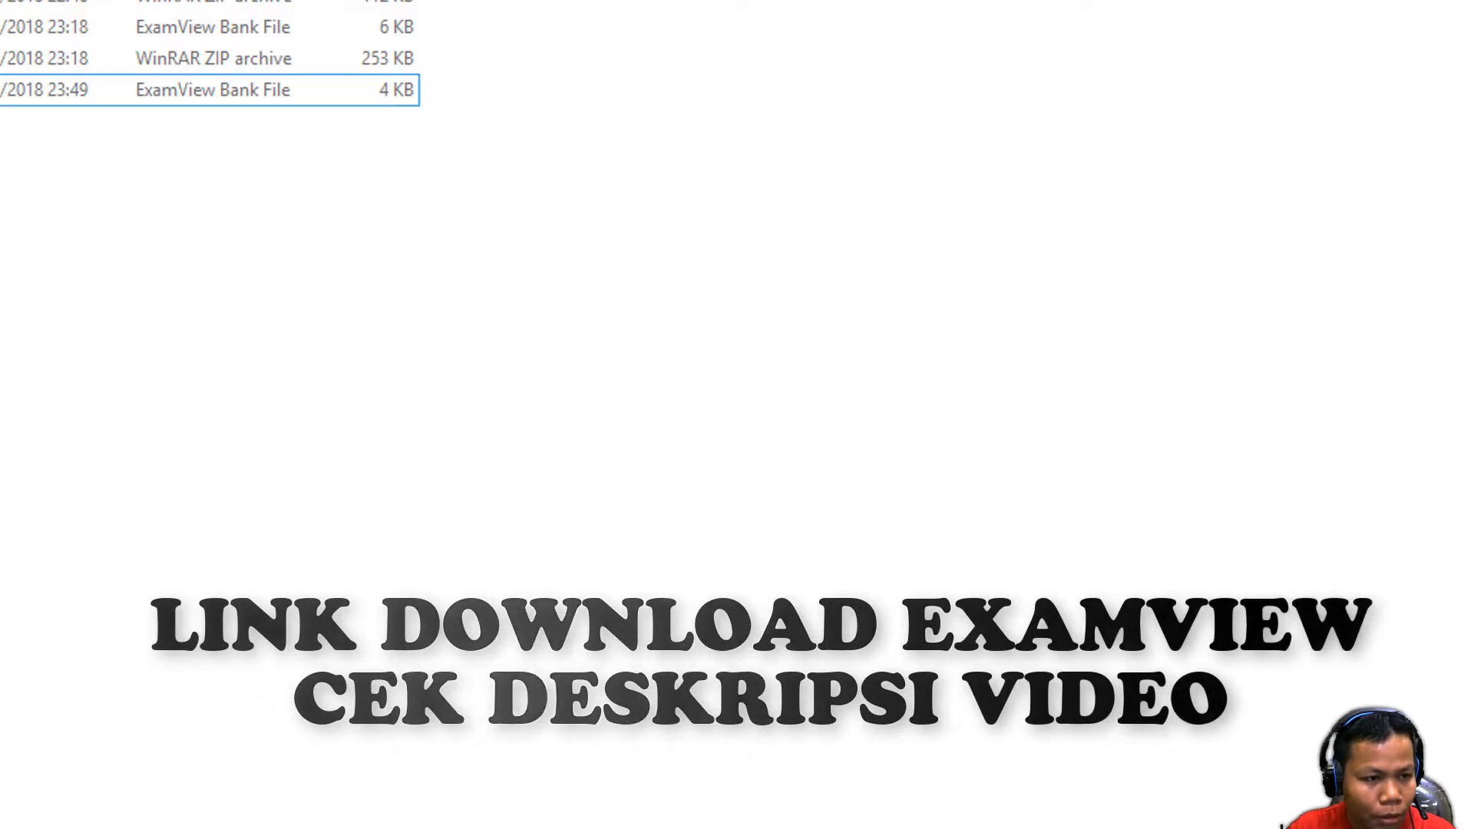
left_click(207, 90)
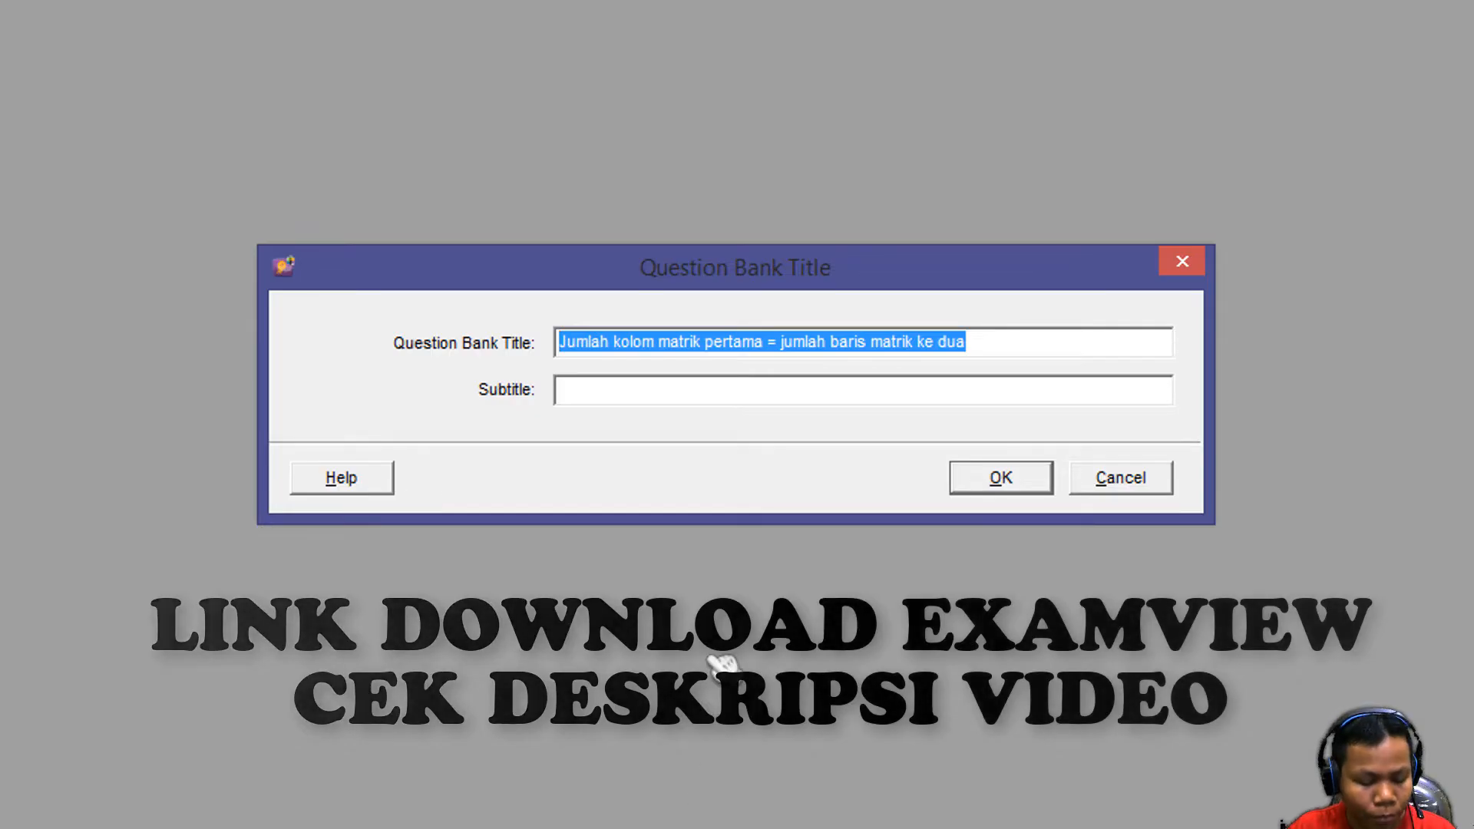
type("XI-C Perkalian Matriks")
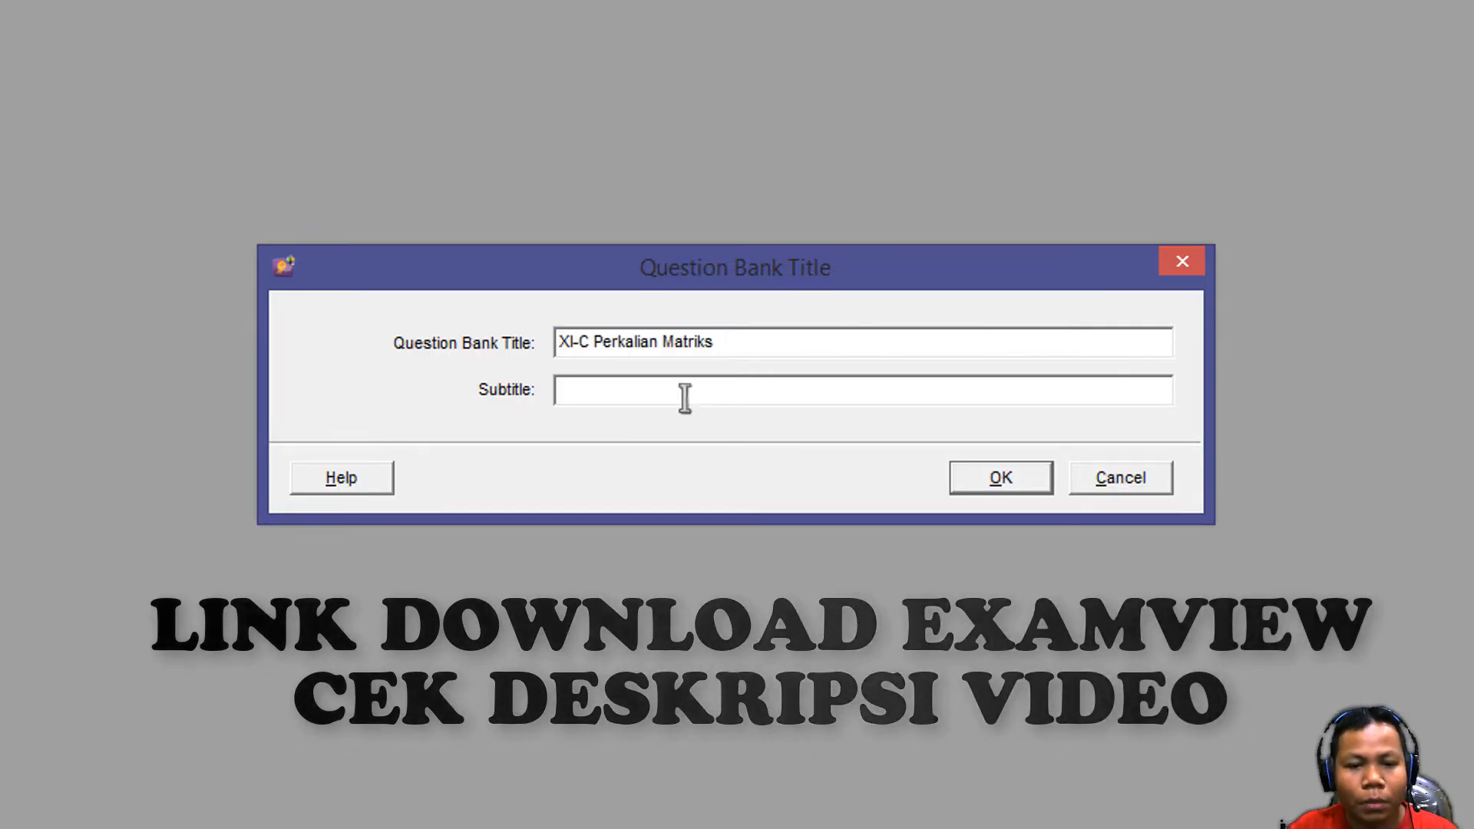
left_click_drag(740, 340, 485, 340)
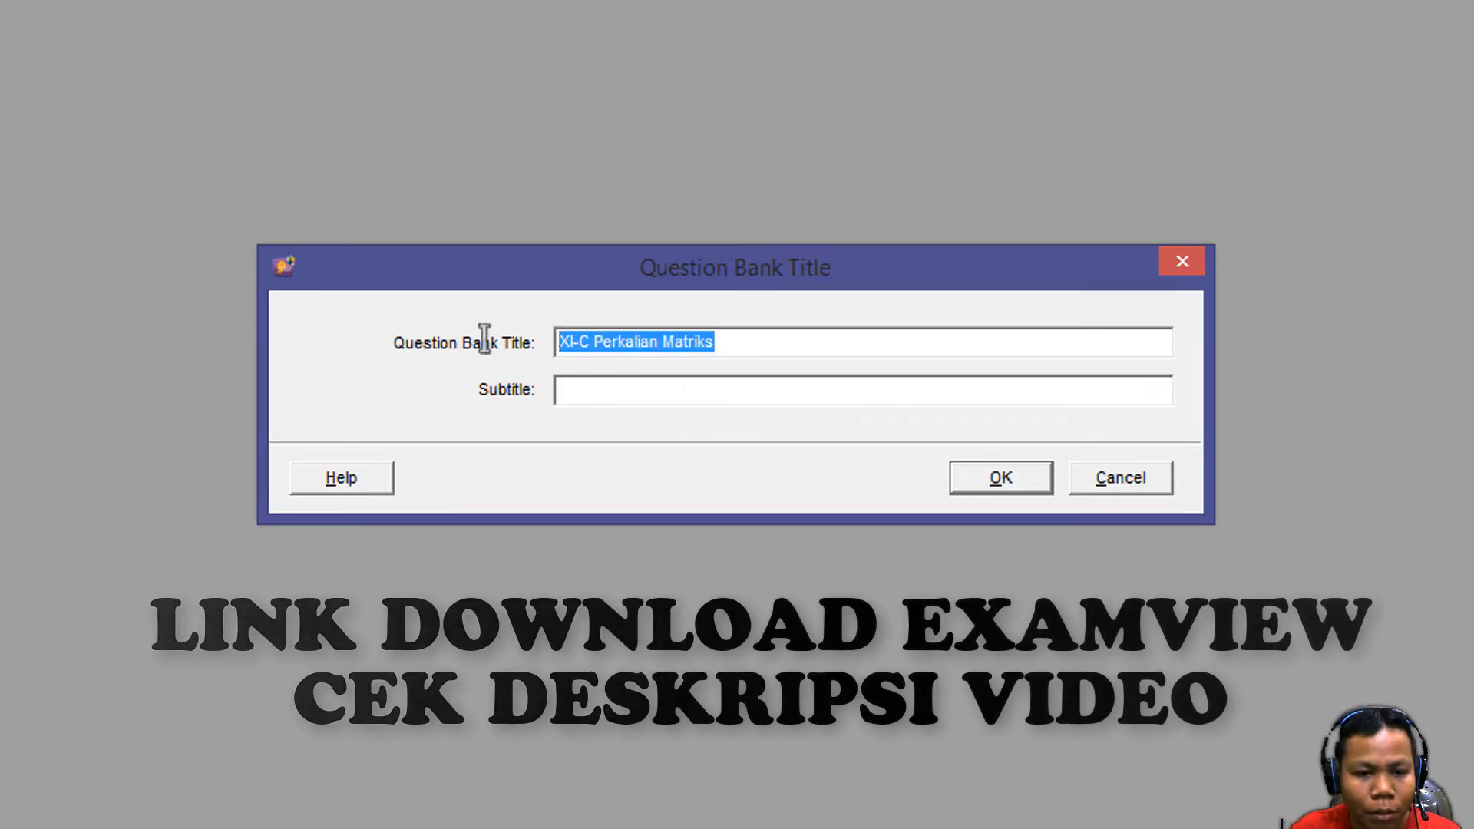
left_click(641, 393)
left_click(749, 343)
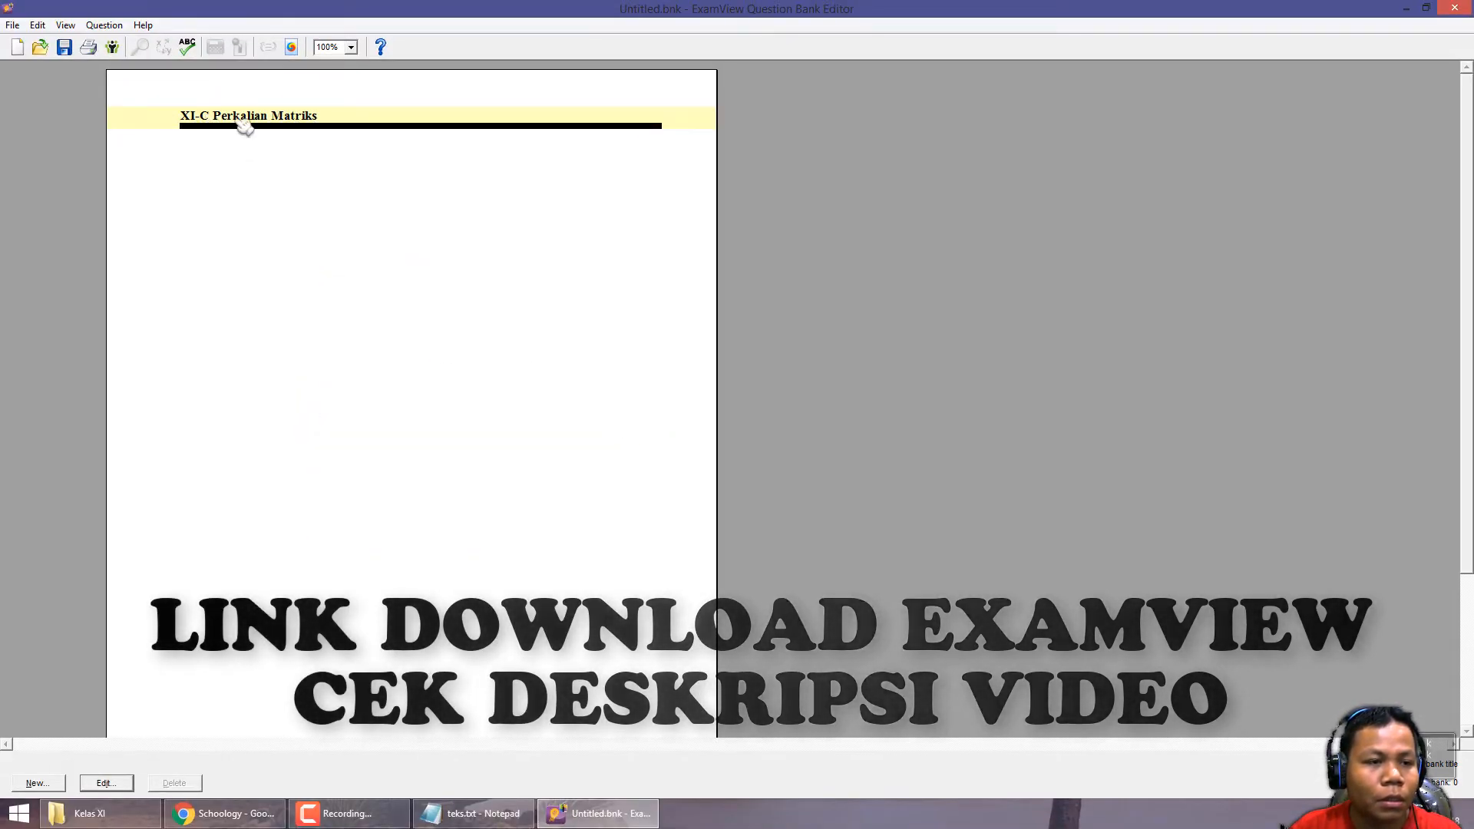
Step: Set the question bank page's zoom level to 200%
left_click(351, 47)
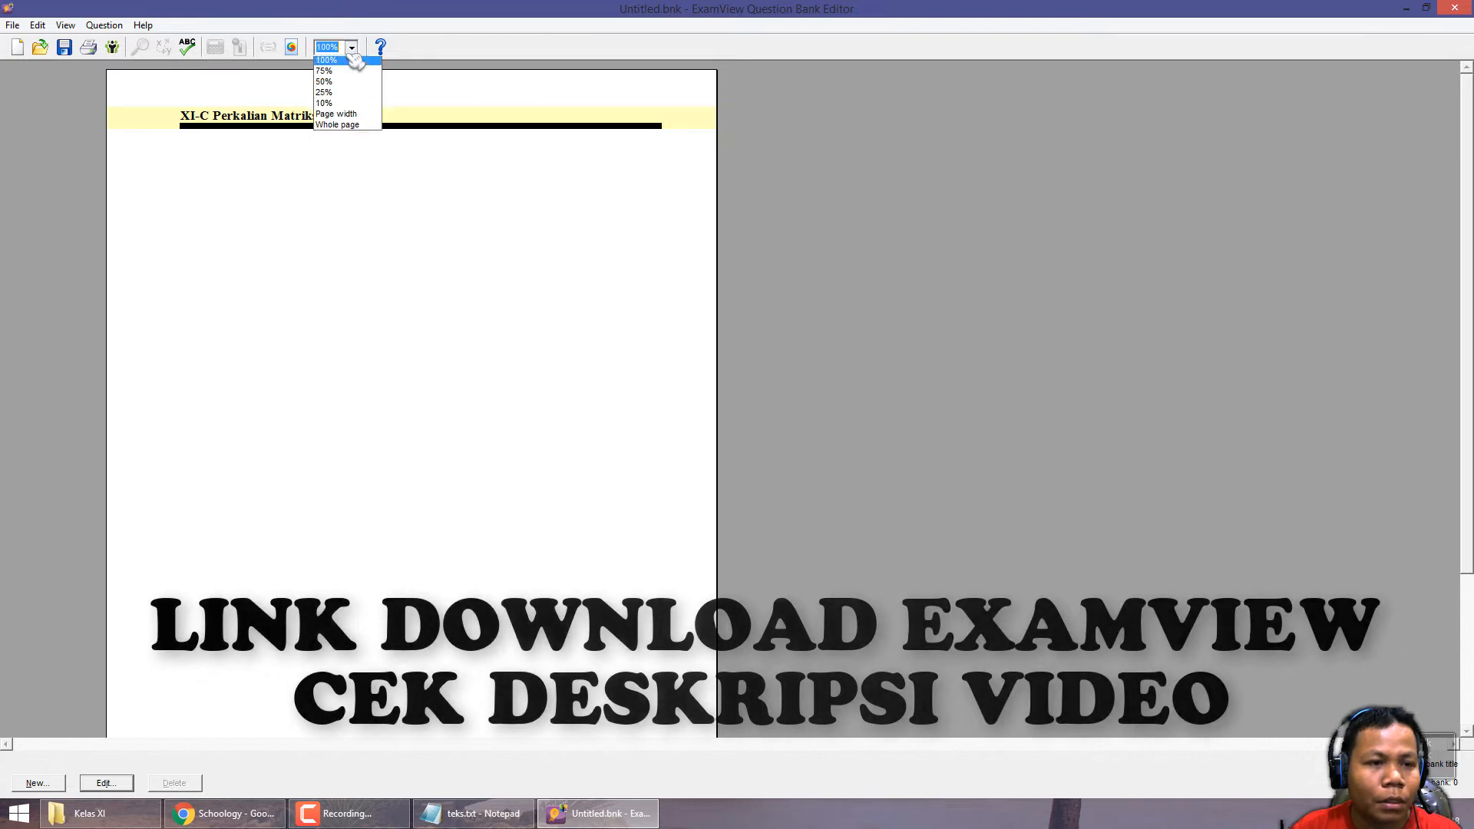
left_click(359, 130)
scroll(544, 554, "down", 1)
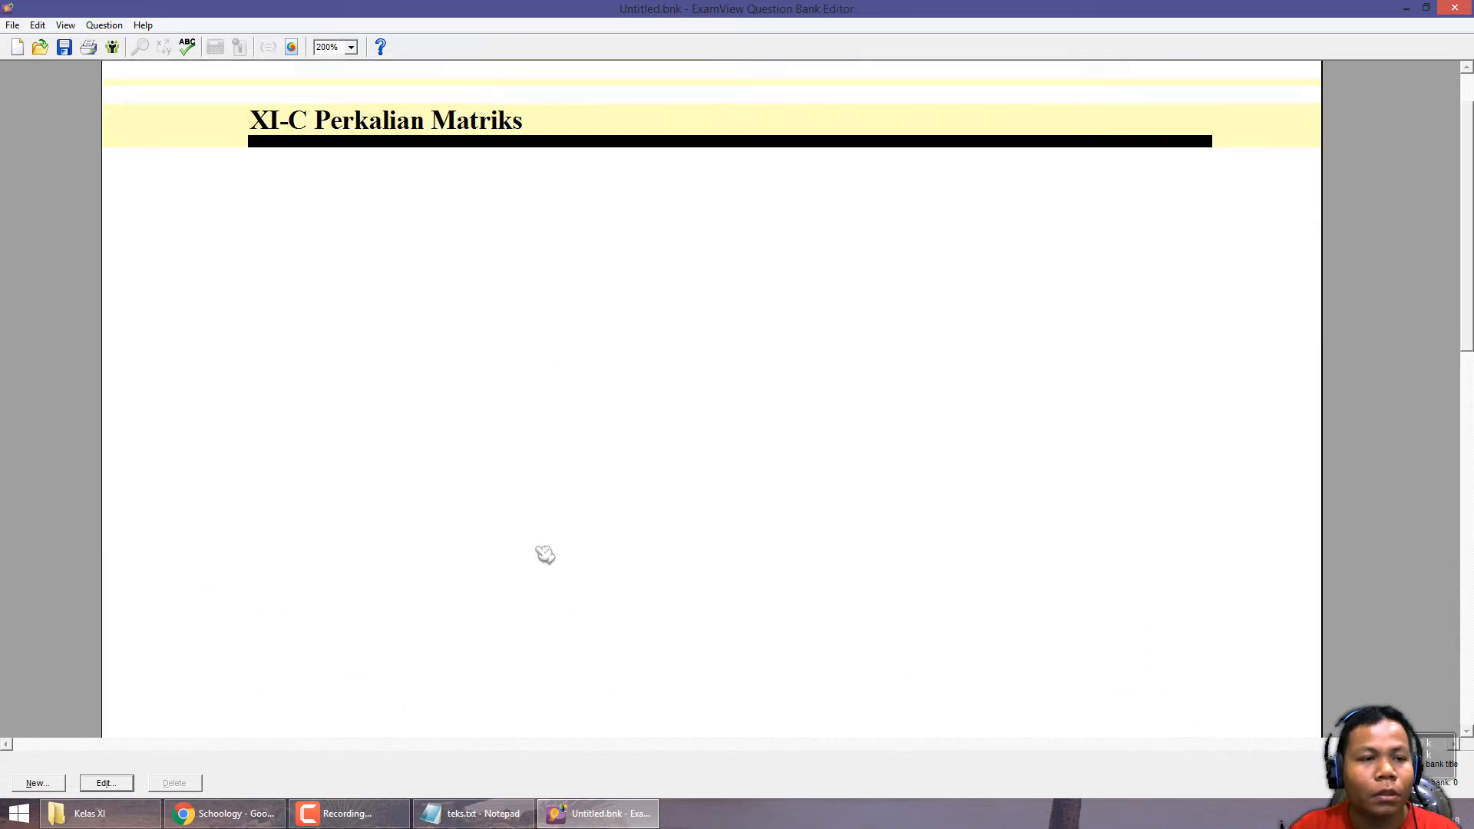
scroll(544, 554, "up", 1)
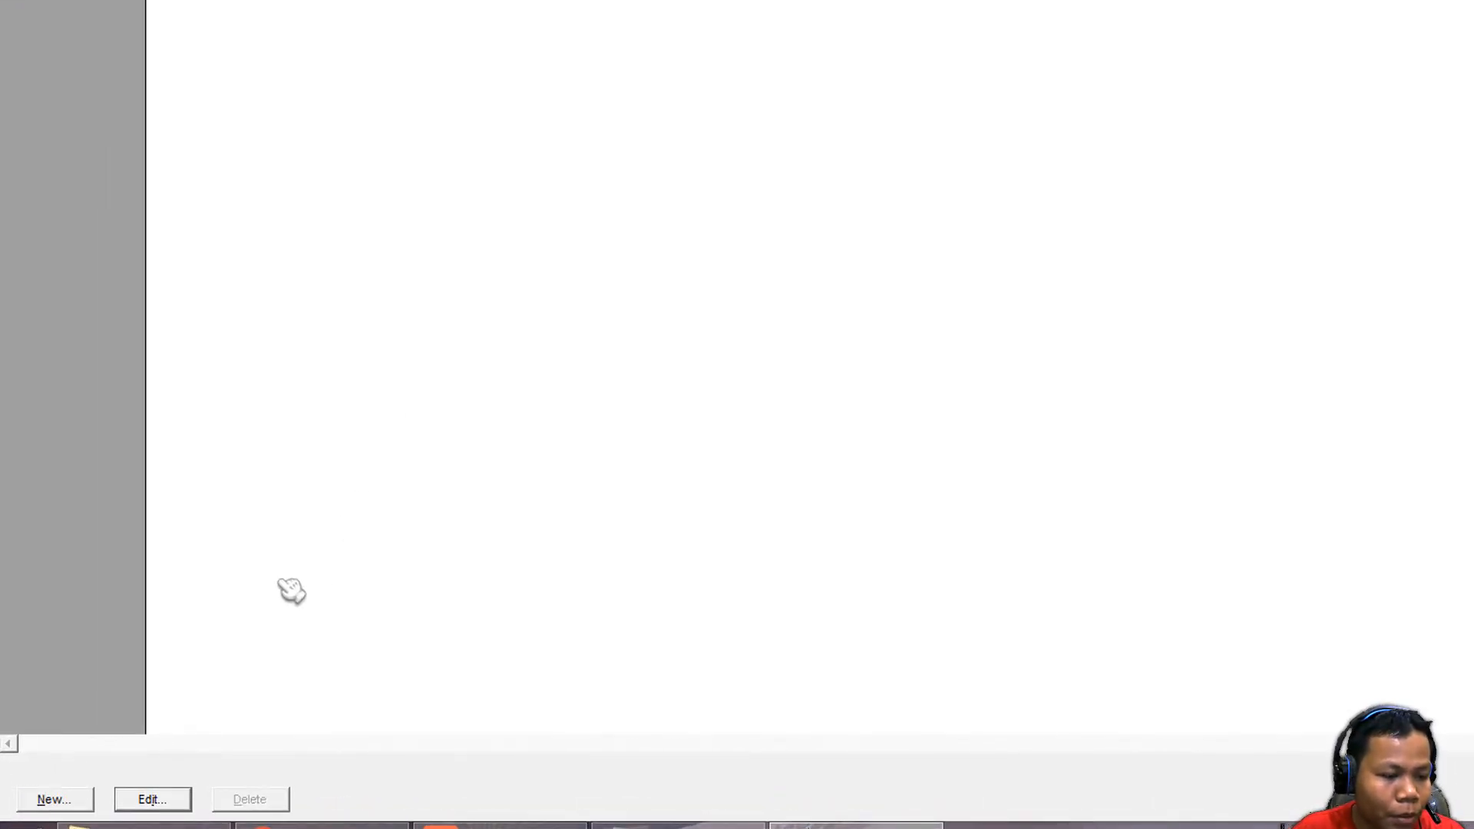
Step: Add a new Multiple Choice question to the XI-C Perkalian Matriks question bank
left_click(65, 802)
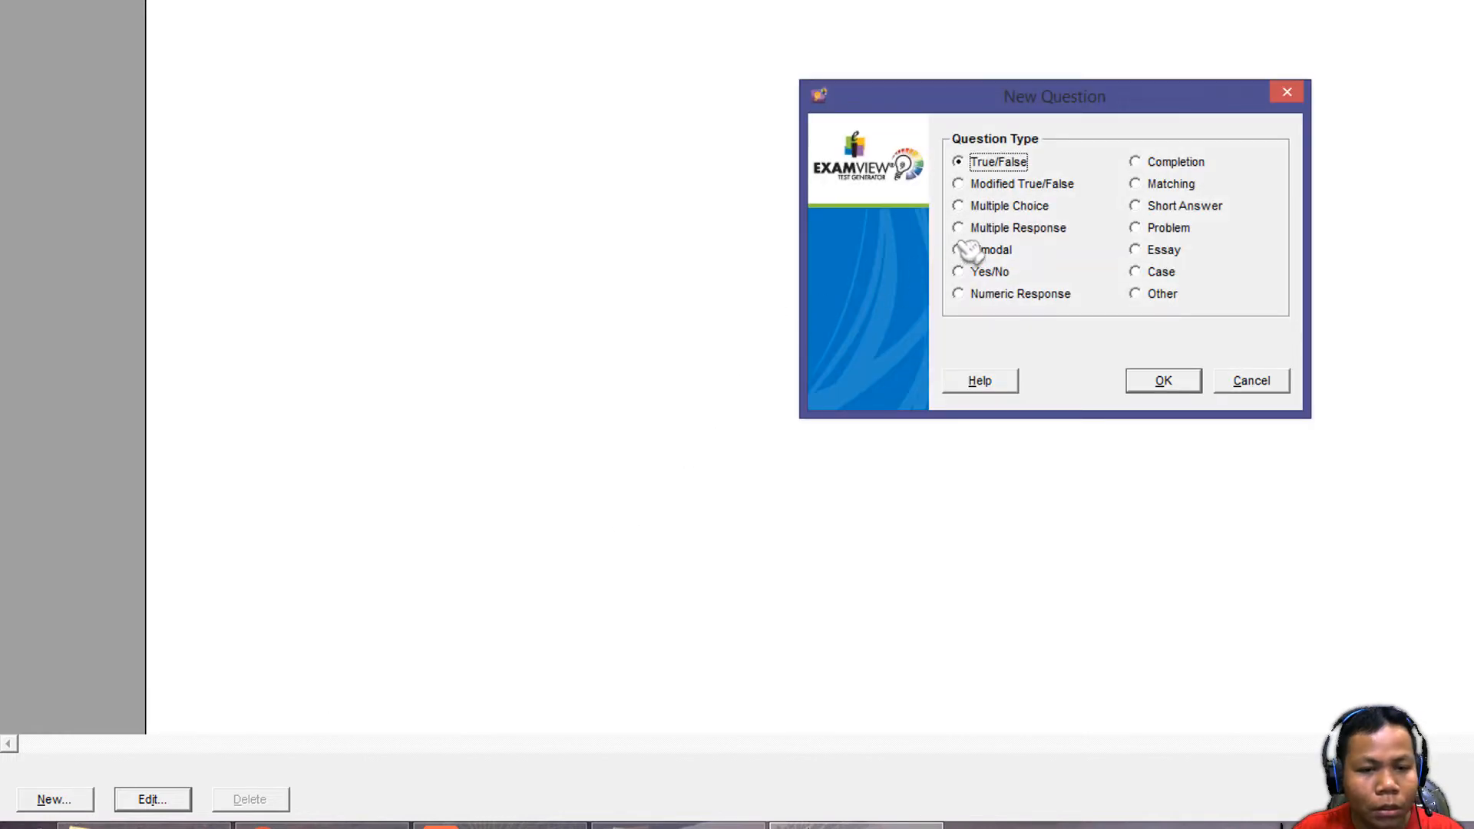
left_click(1004, 207)
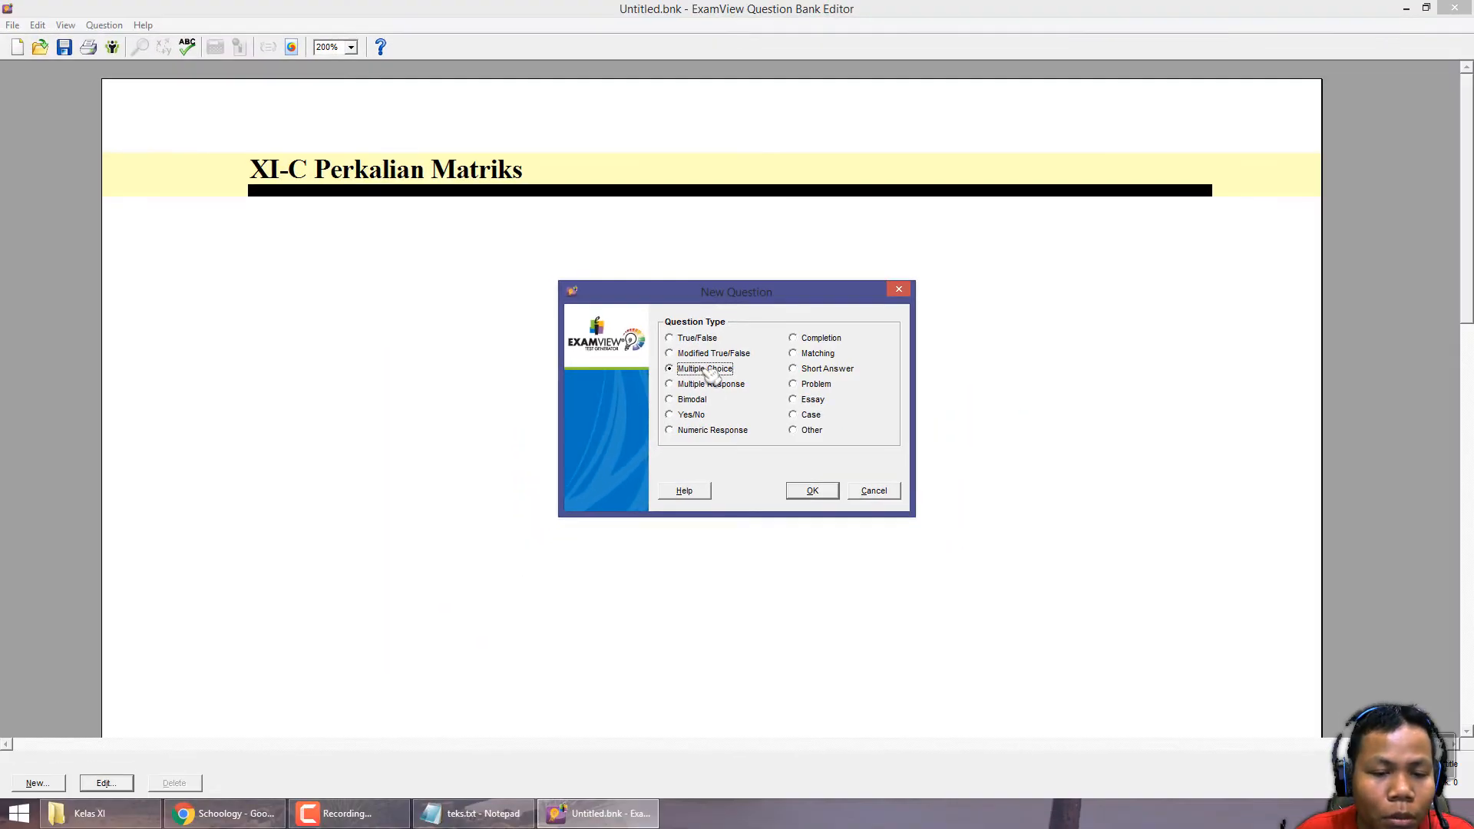
left_click(812, 489)
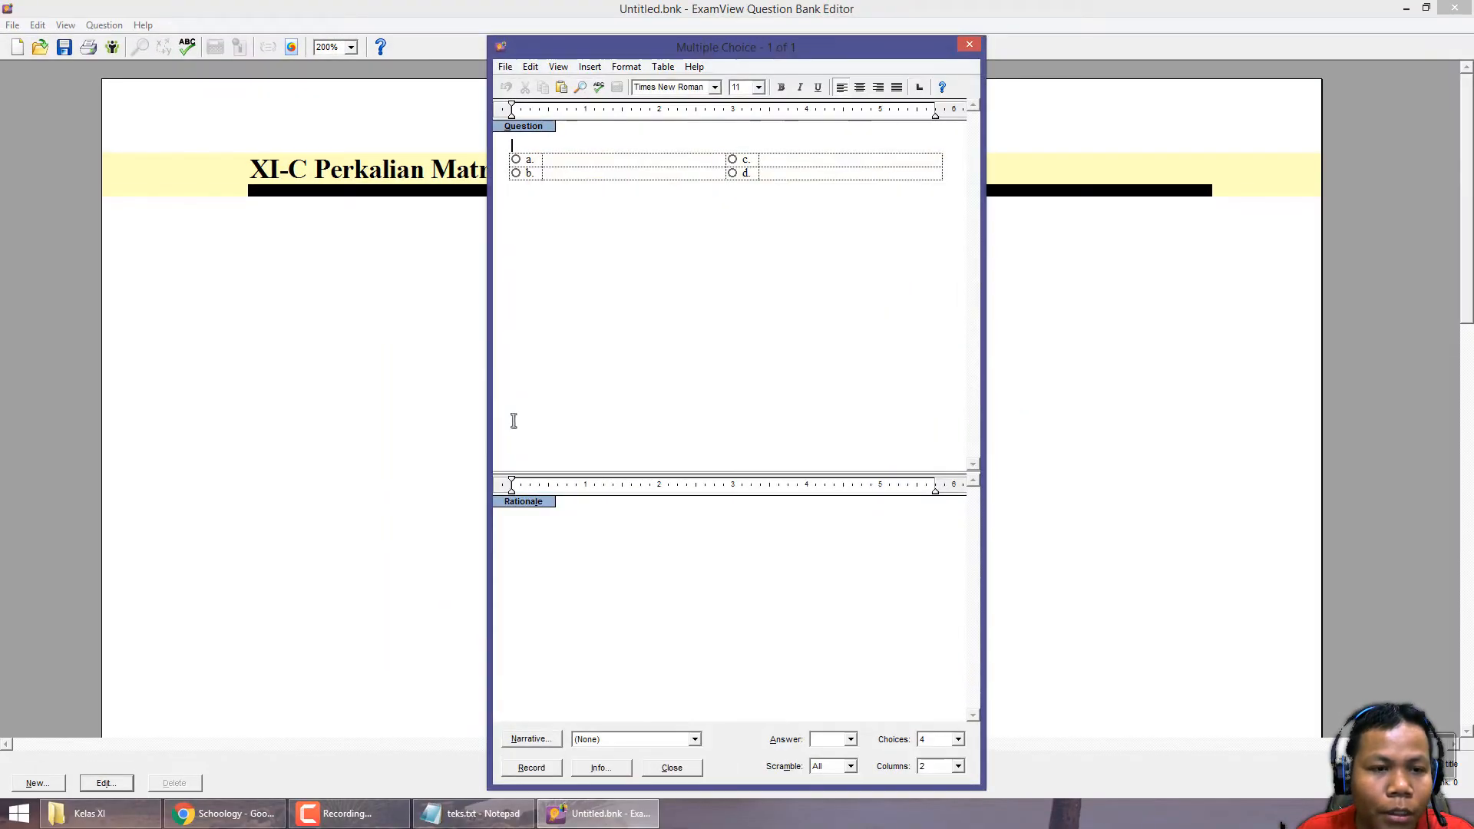
Step: Copy the question text "Syarat 2 matrik bisa di kalikan adalah ... ." from Schoology into the new ExamView question
left_click(529, 143)
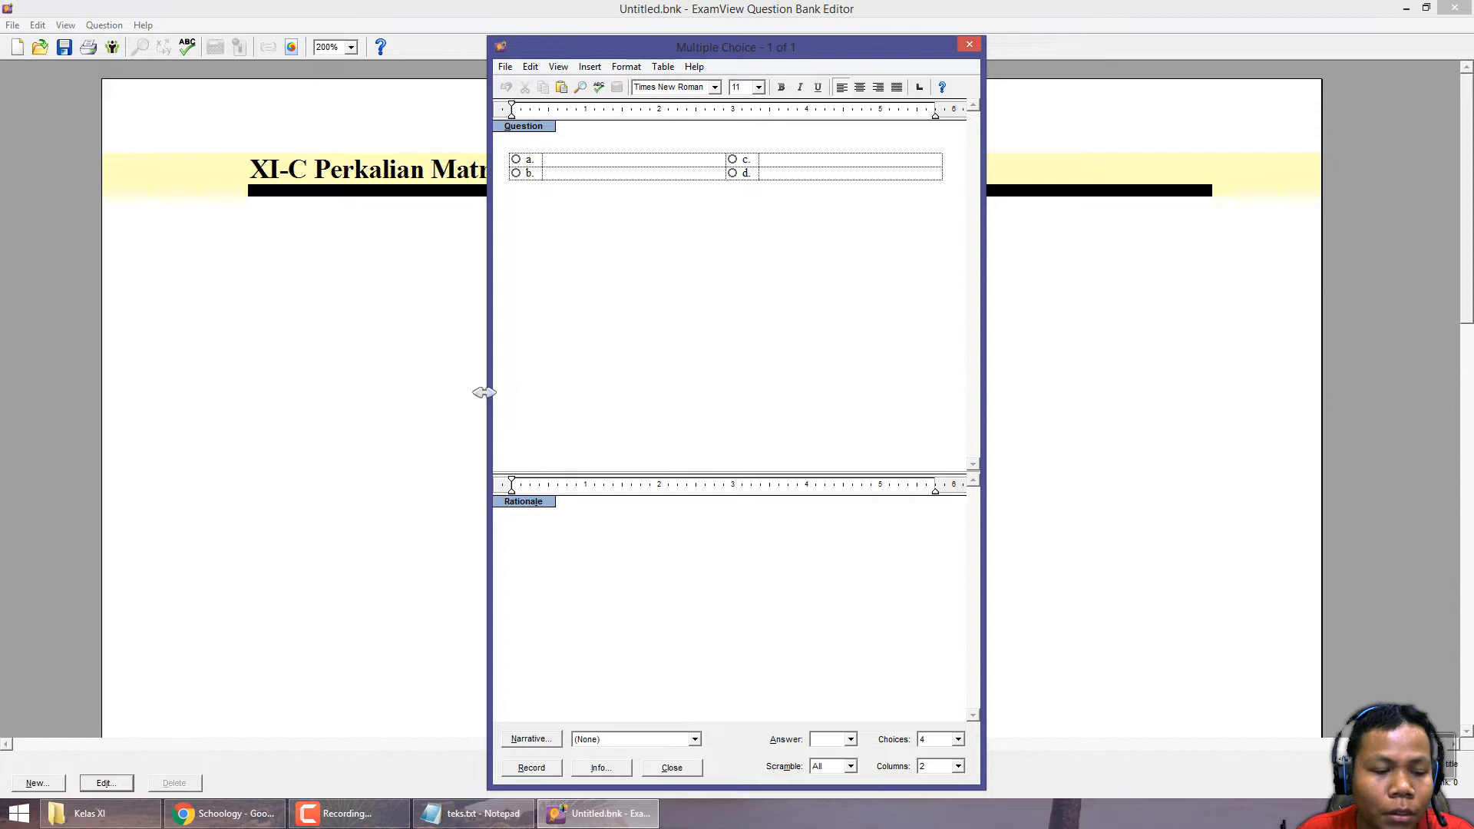
left_click(224, 813)
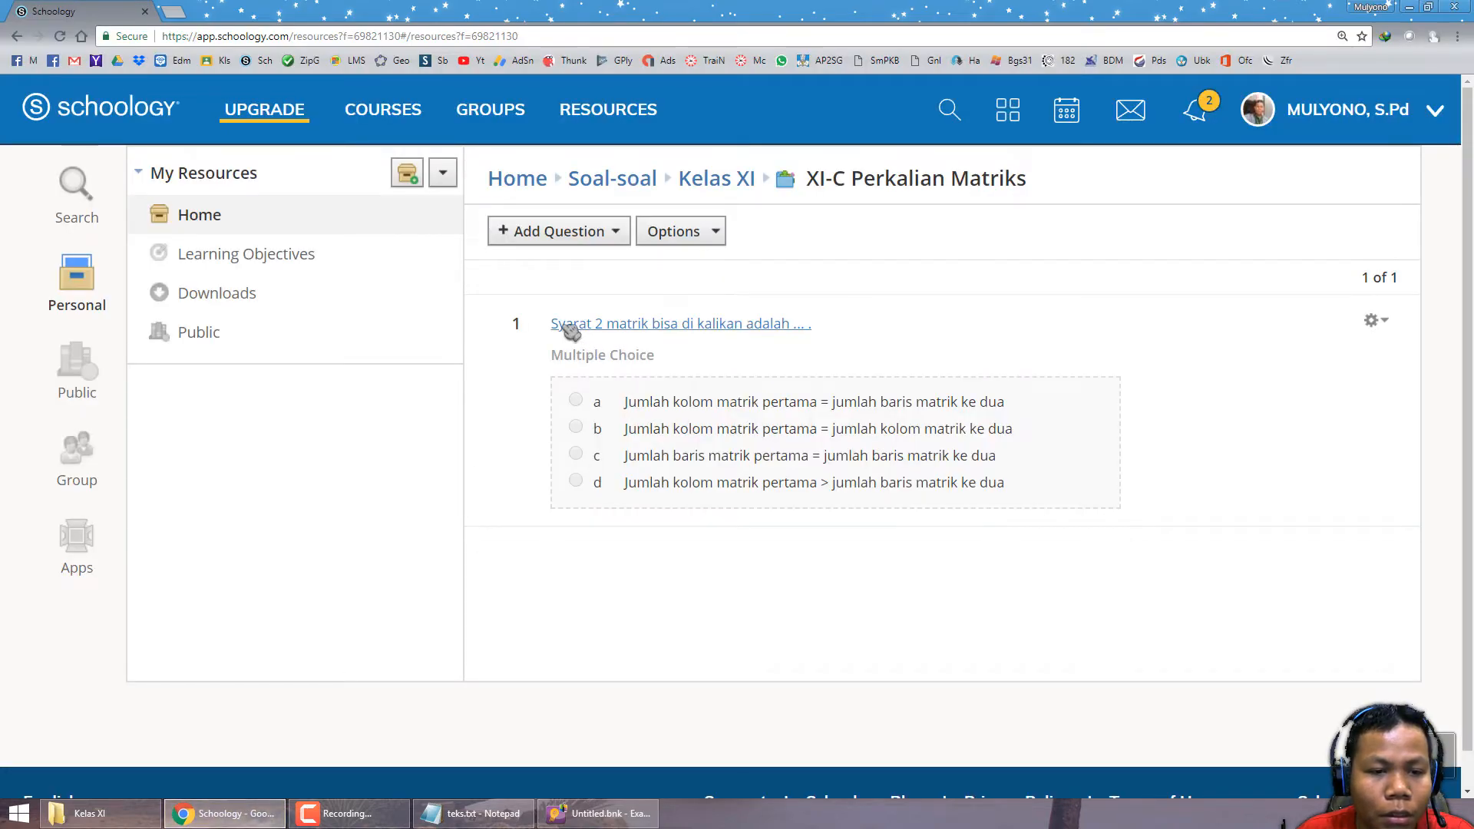
left_click_drag(549, 325, 849, 353)
key("ctrl+c")
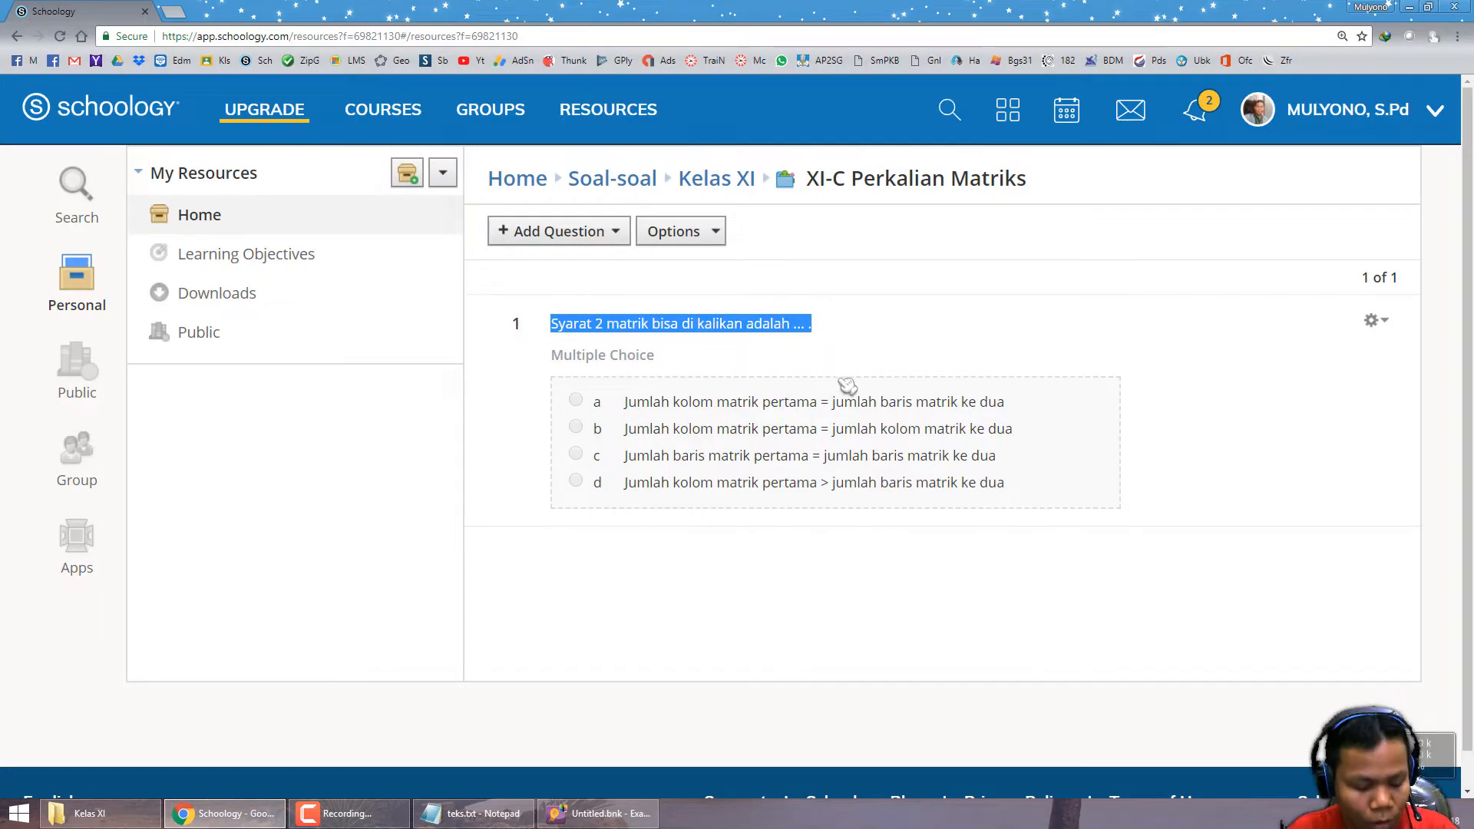
left_click(606, 813)
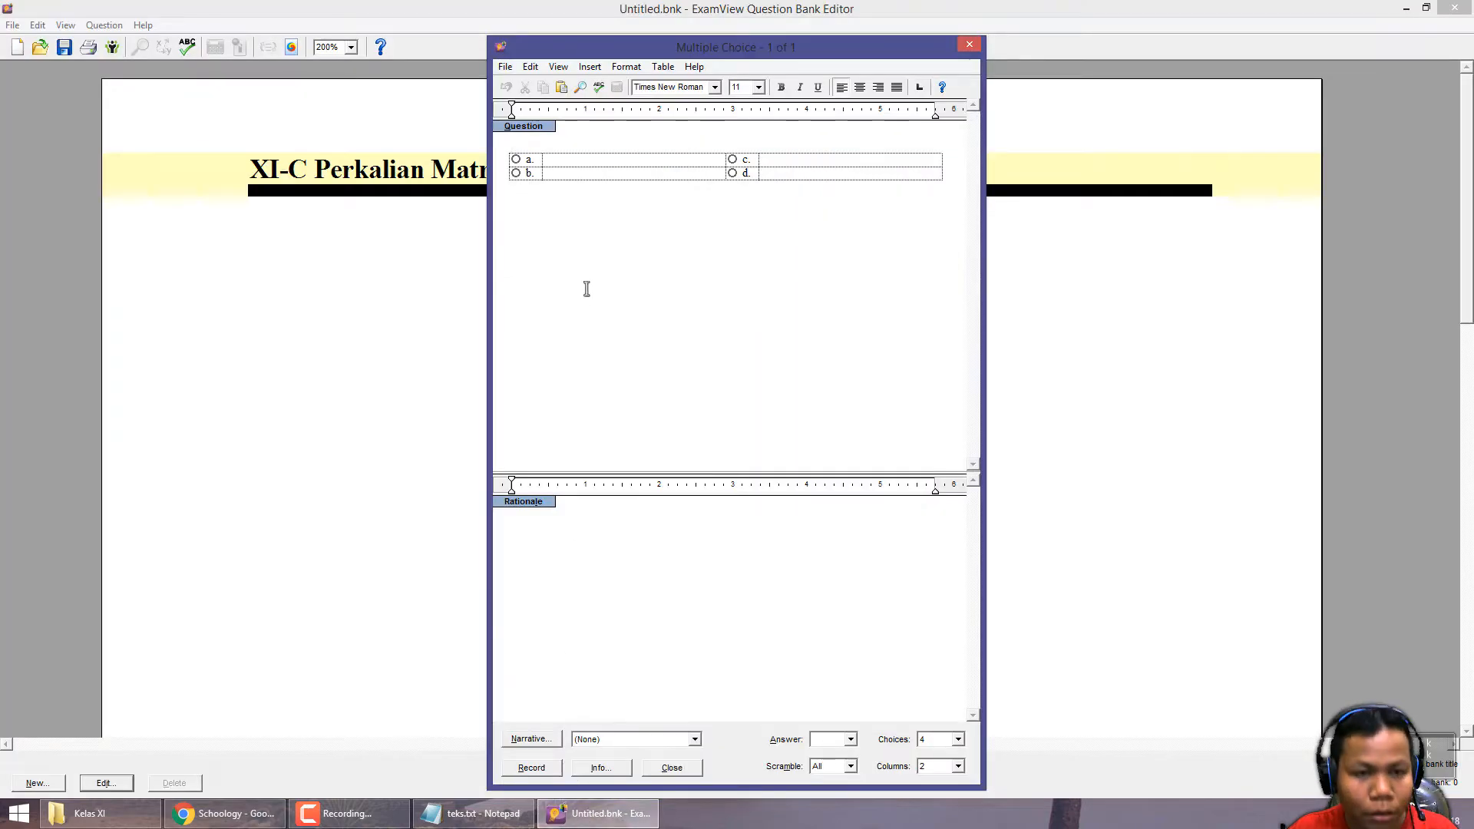
key("ctrl+v")
key("BackSpace")
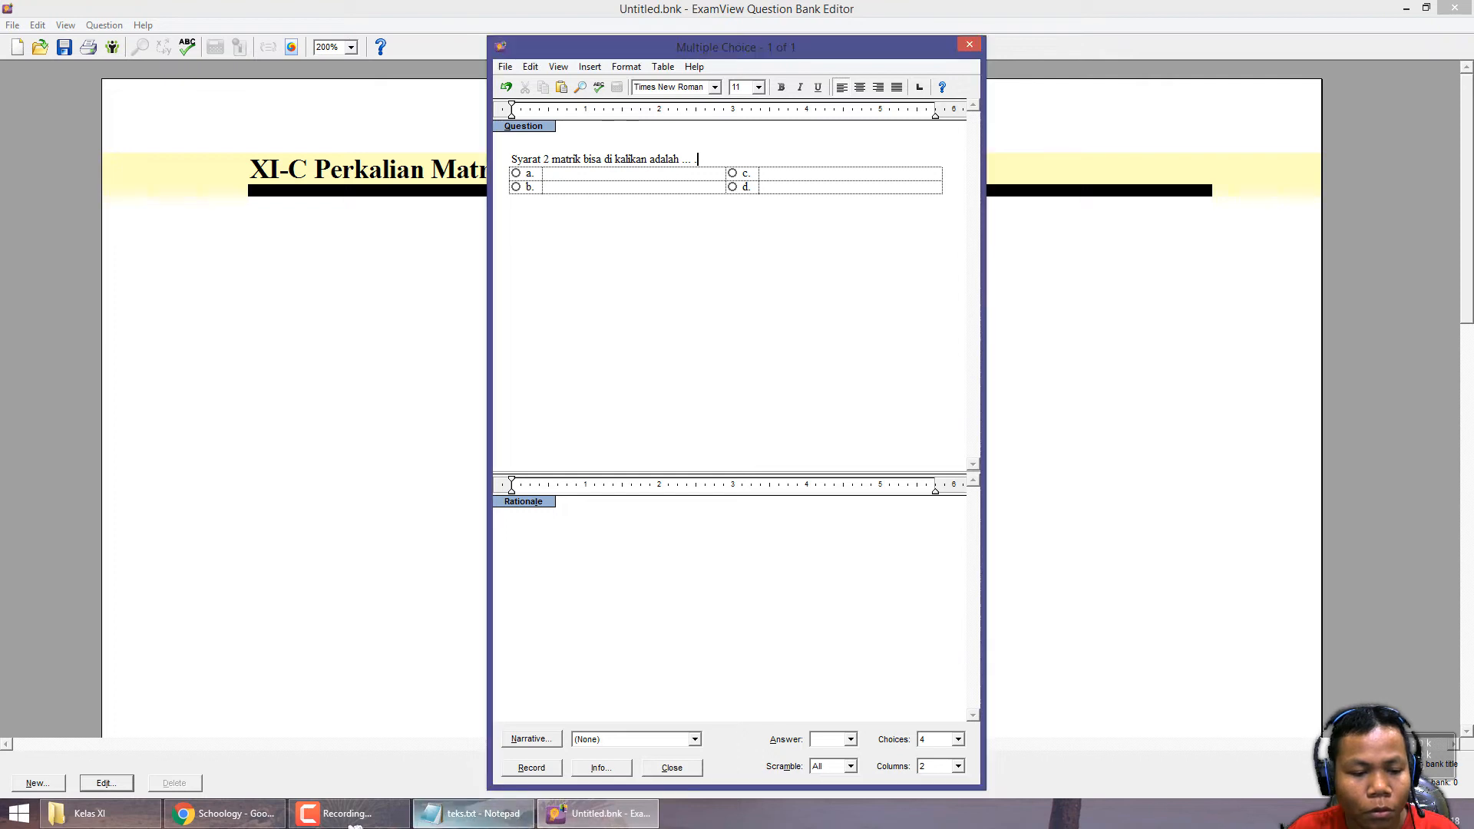
Step: Copy the four answer texts from the Schoology question into choices a to d and remove the extra blank line in choice d
left_click(223, 812)
left_click_drag(626, 401, 1026, 409)
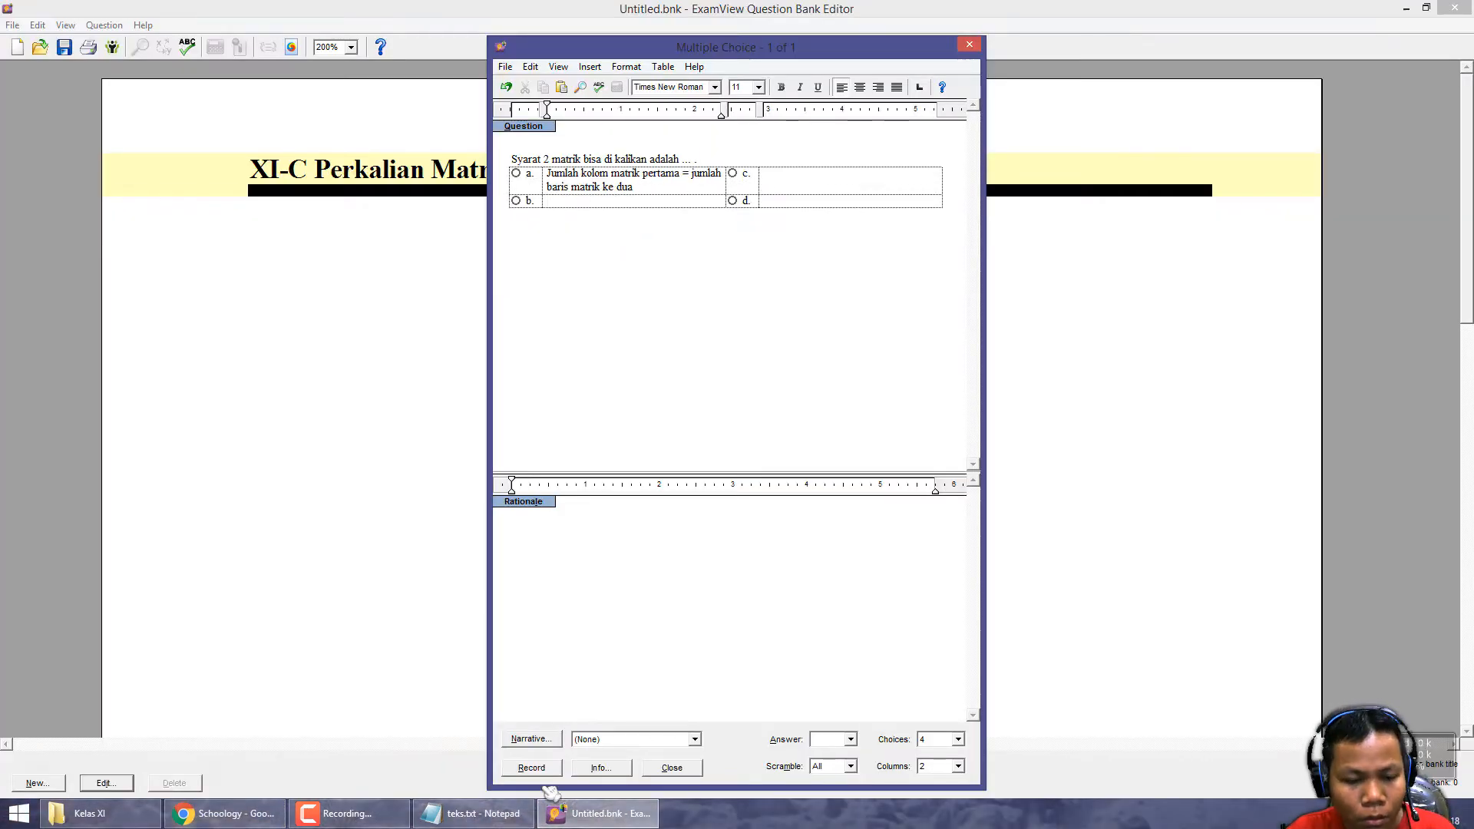
type("Jumlah kolom matrik pertama = jumlah kolom matrik ke dua")
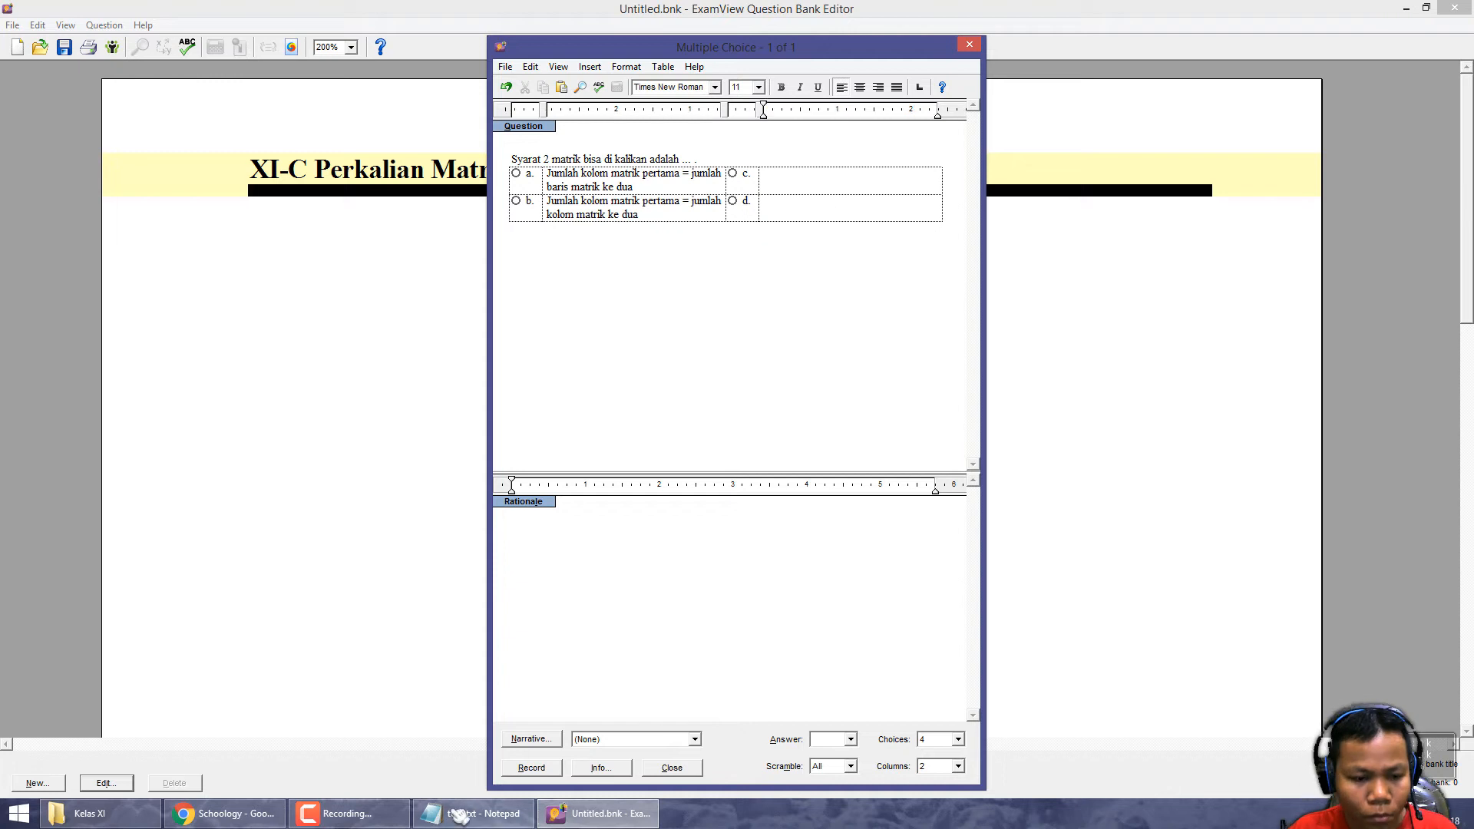
key("Tab")
type("Jumlah baris matrik pertama = jumlah baris matrik ke dua")
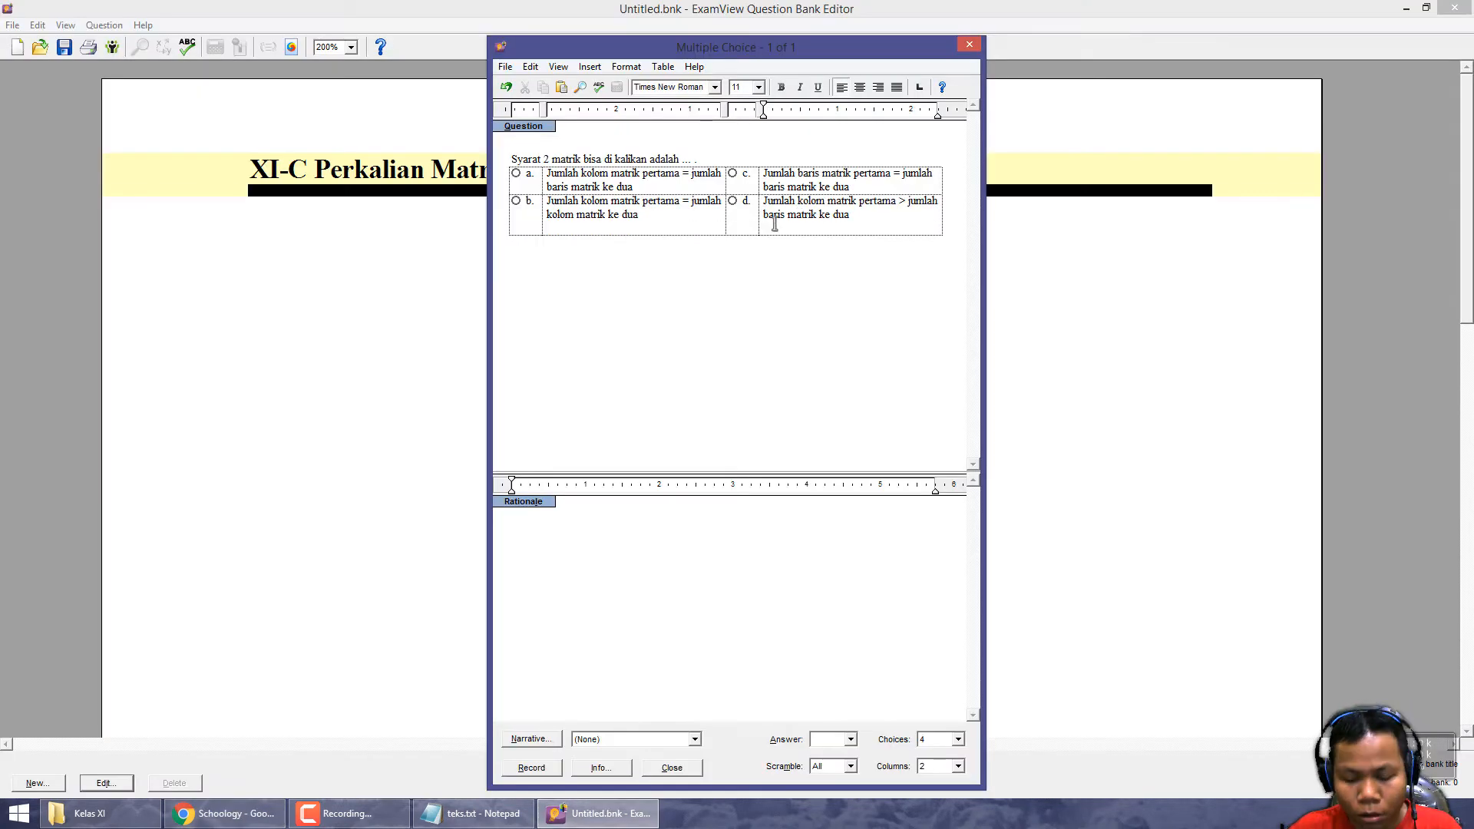
key("BackSpace")
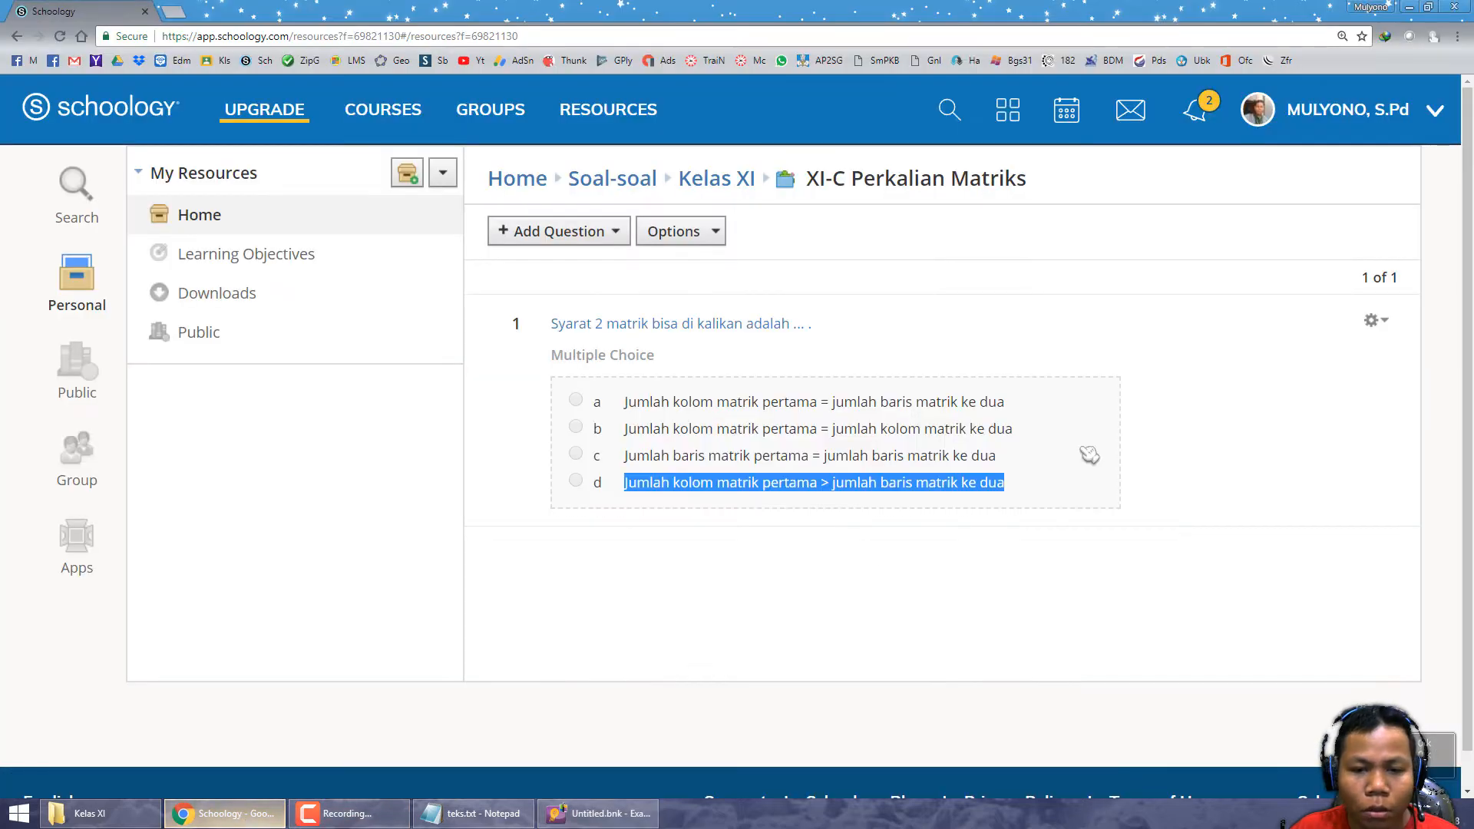
Step: Mark choice a as the correct answer in the ExamView question and record it in the question bank
left_click(222, 813)
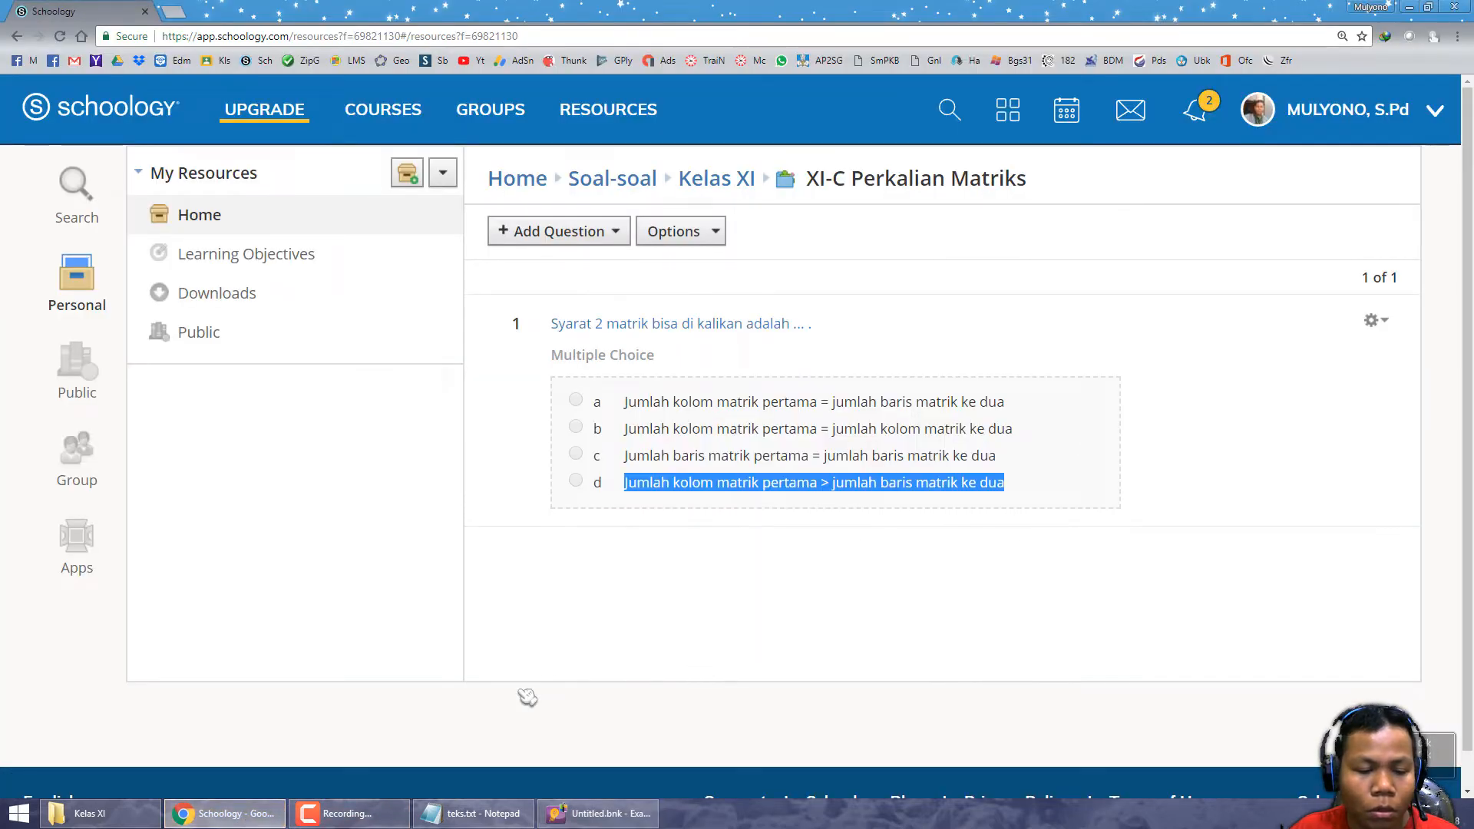
left_click(597, 807)
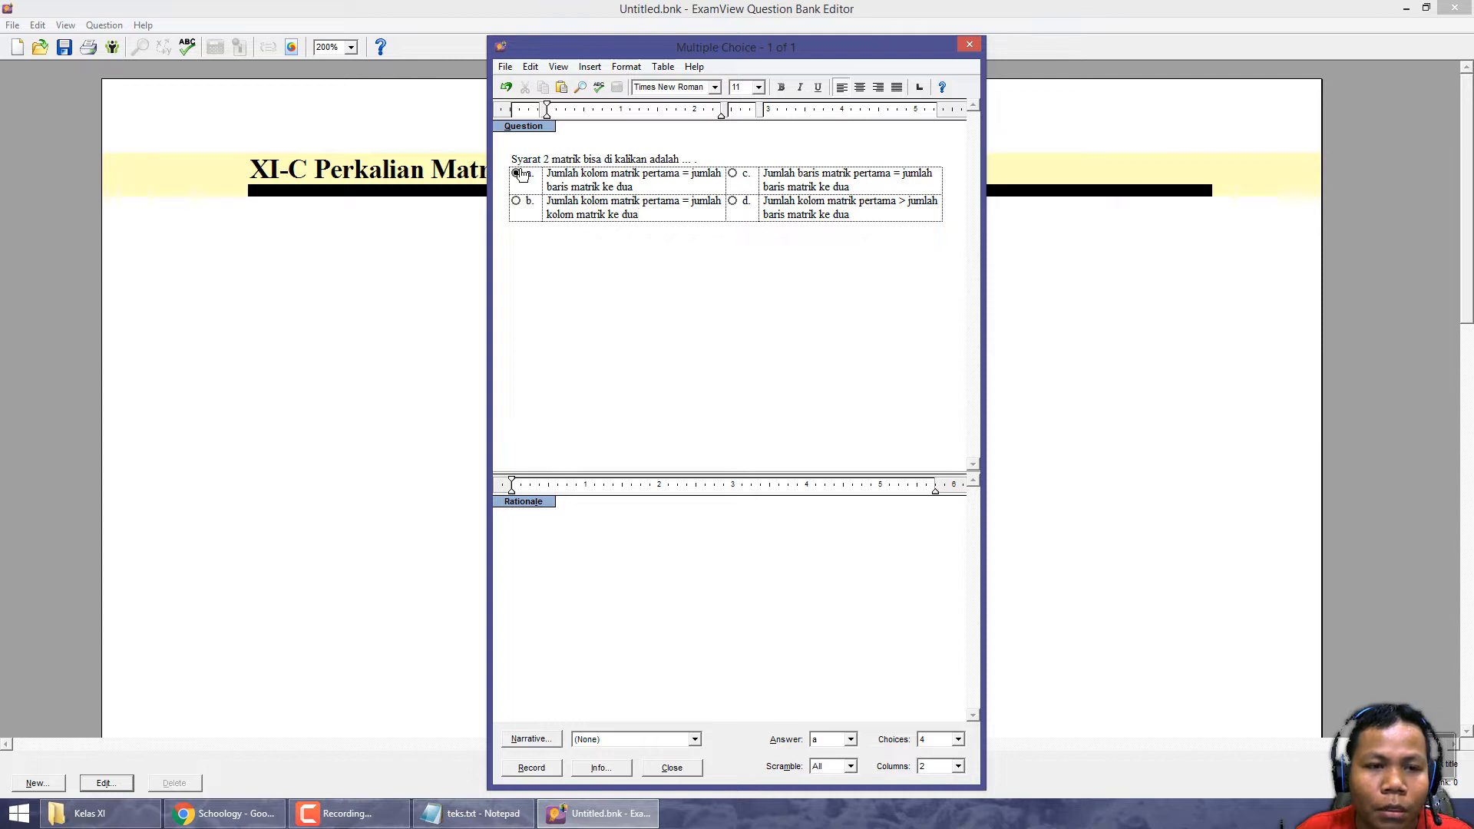
left_click_drag(511, 159, 716, 164)
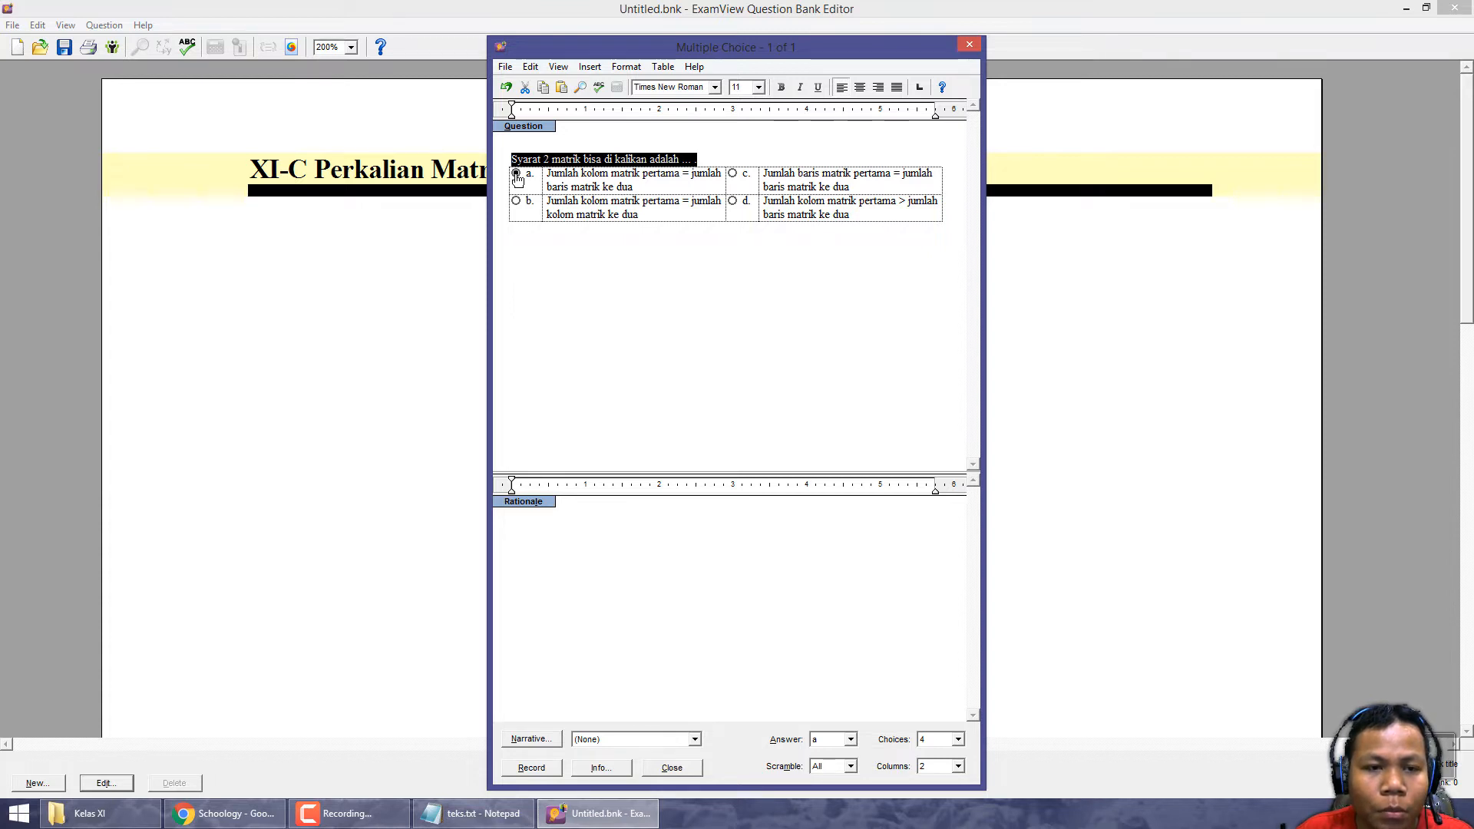
left_click(569, 179)
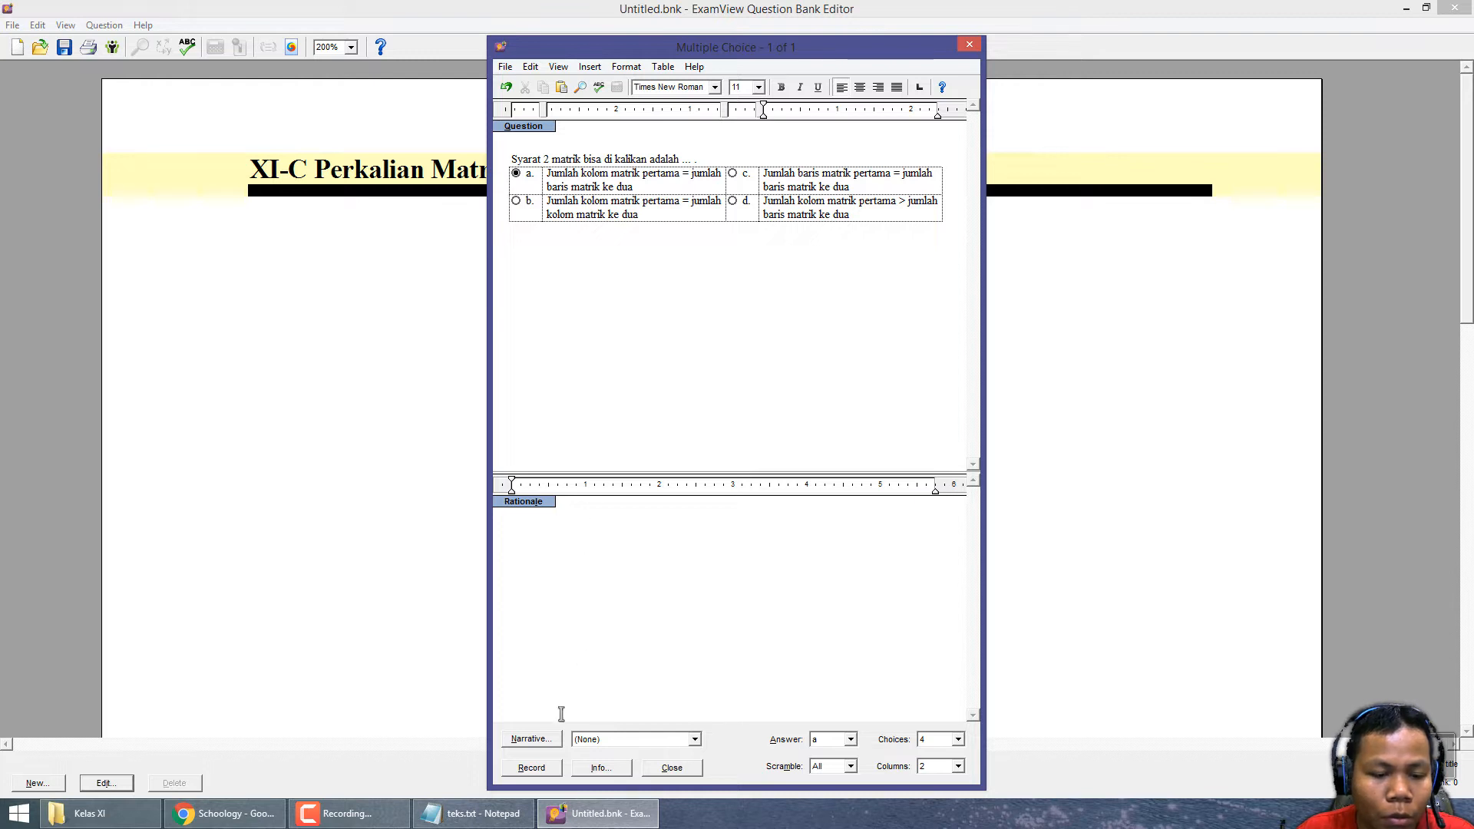
left_click(538, 769)
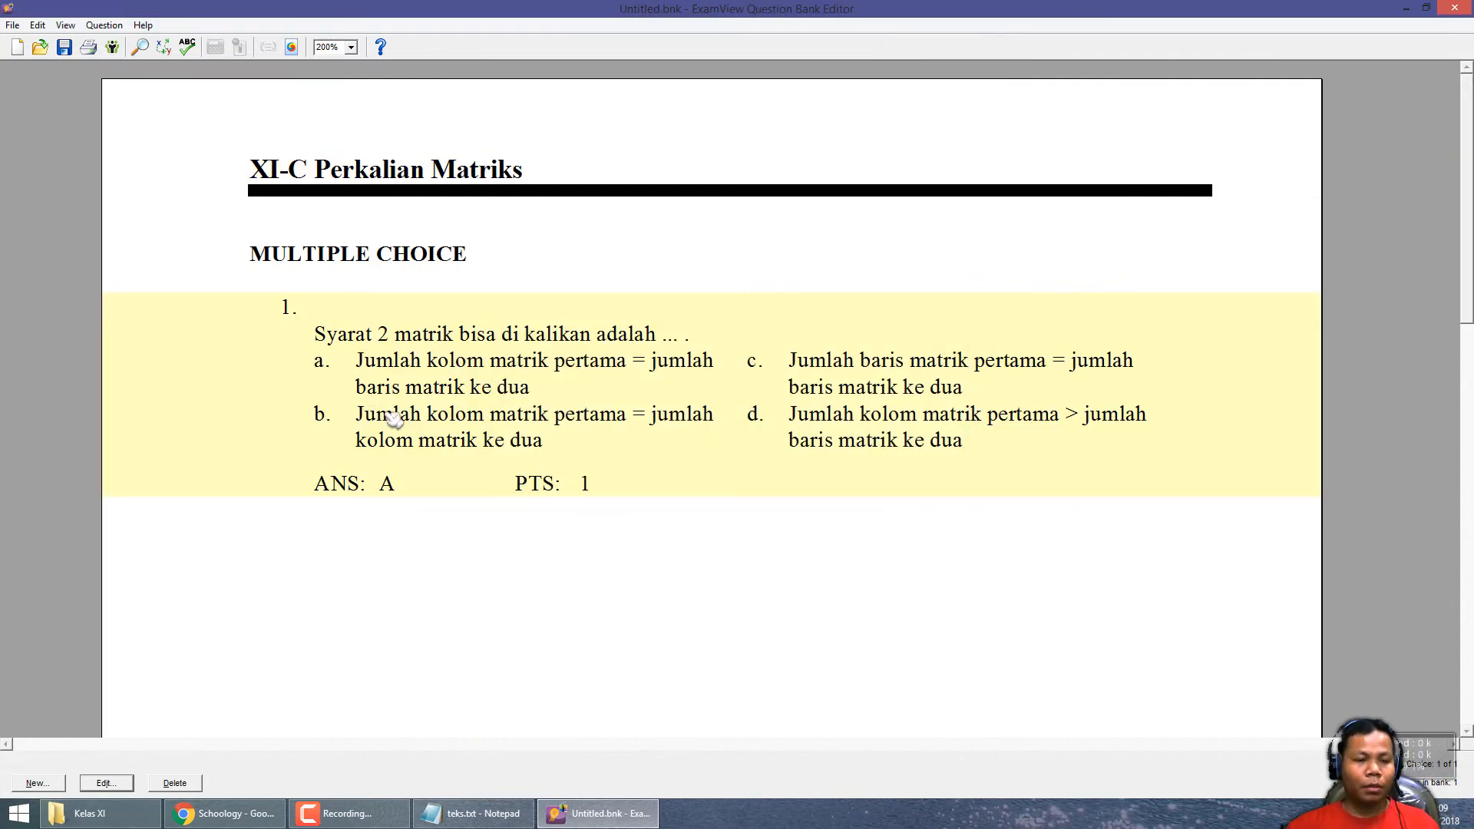
Step: Reopen question 1, remove the blank line above the question text, and record the change
double_click(466, 392)
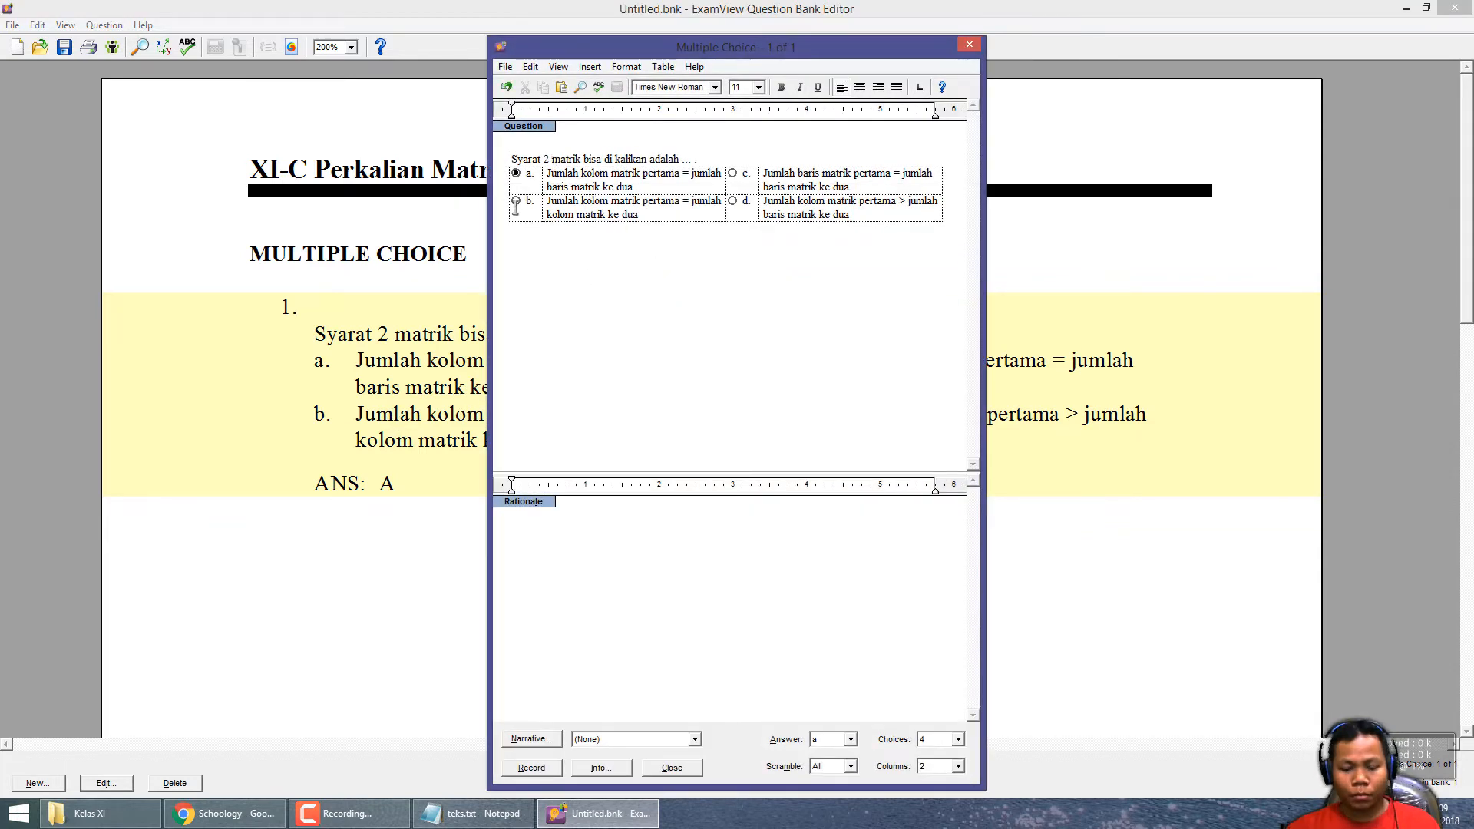
key("Delete")
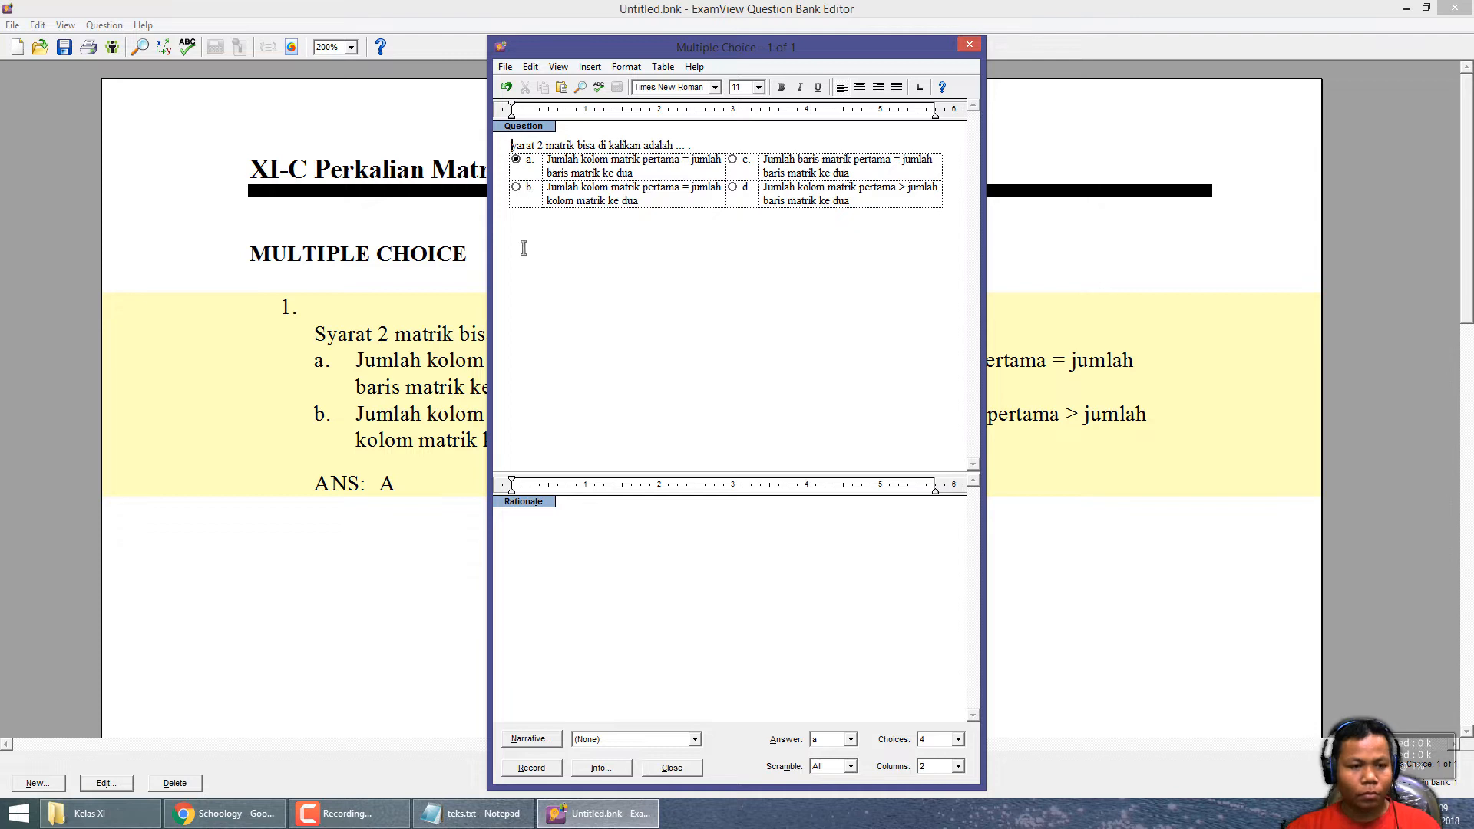
left_click(546, 768)
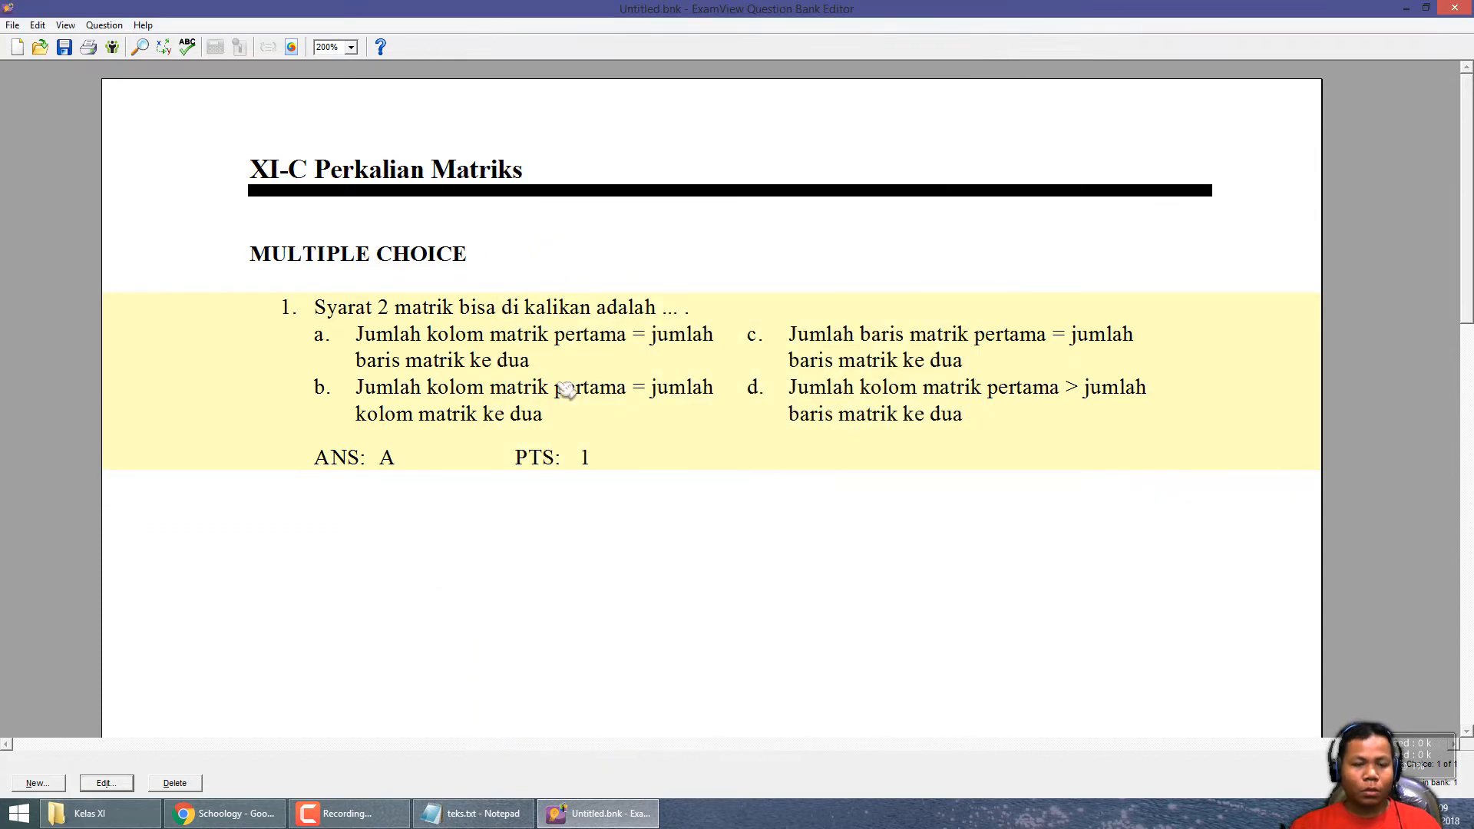
left_click(48, 783)
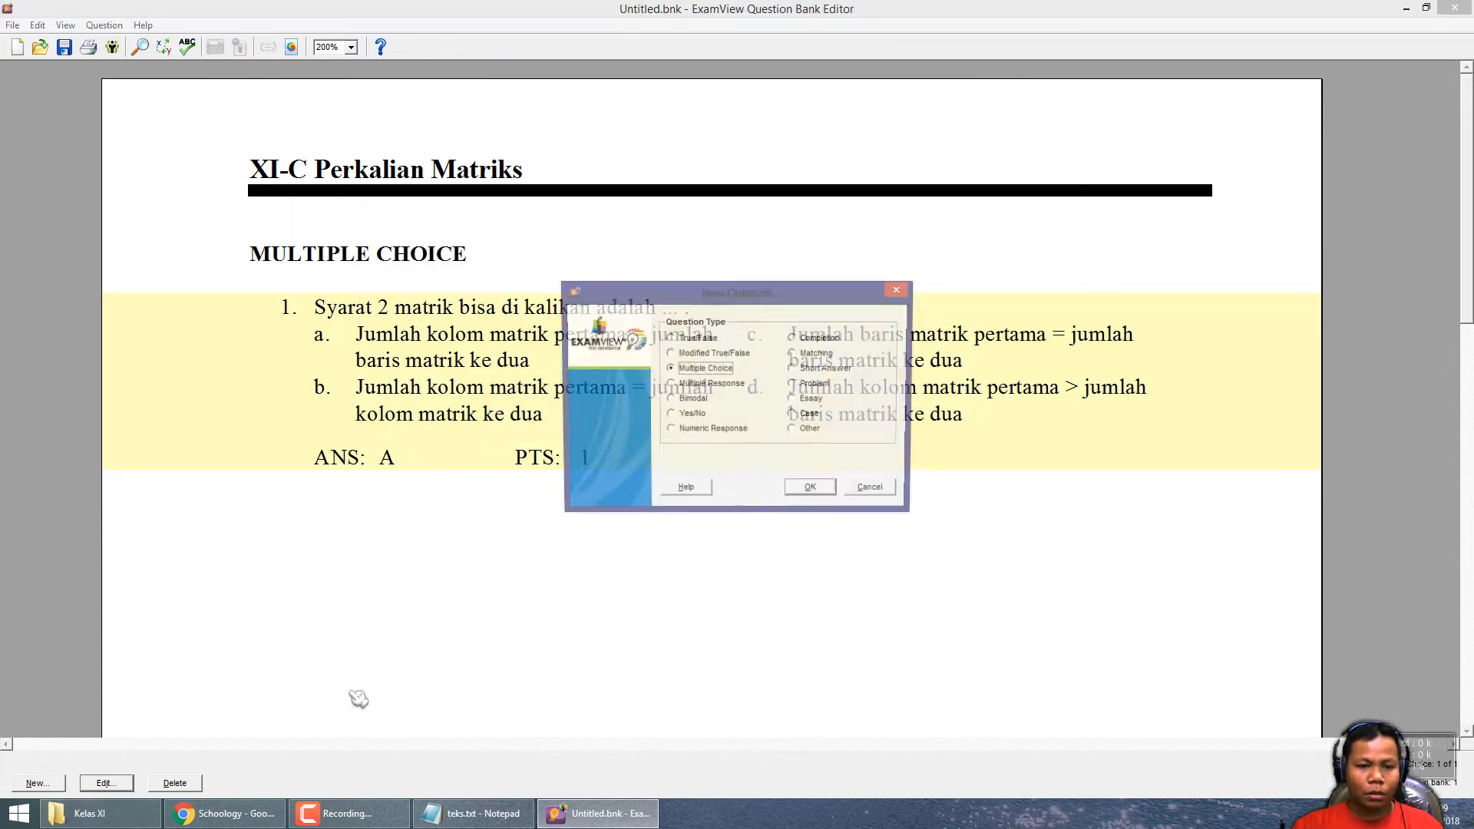
left_click(812, 490)
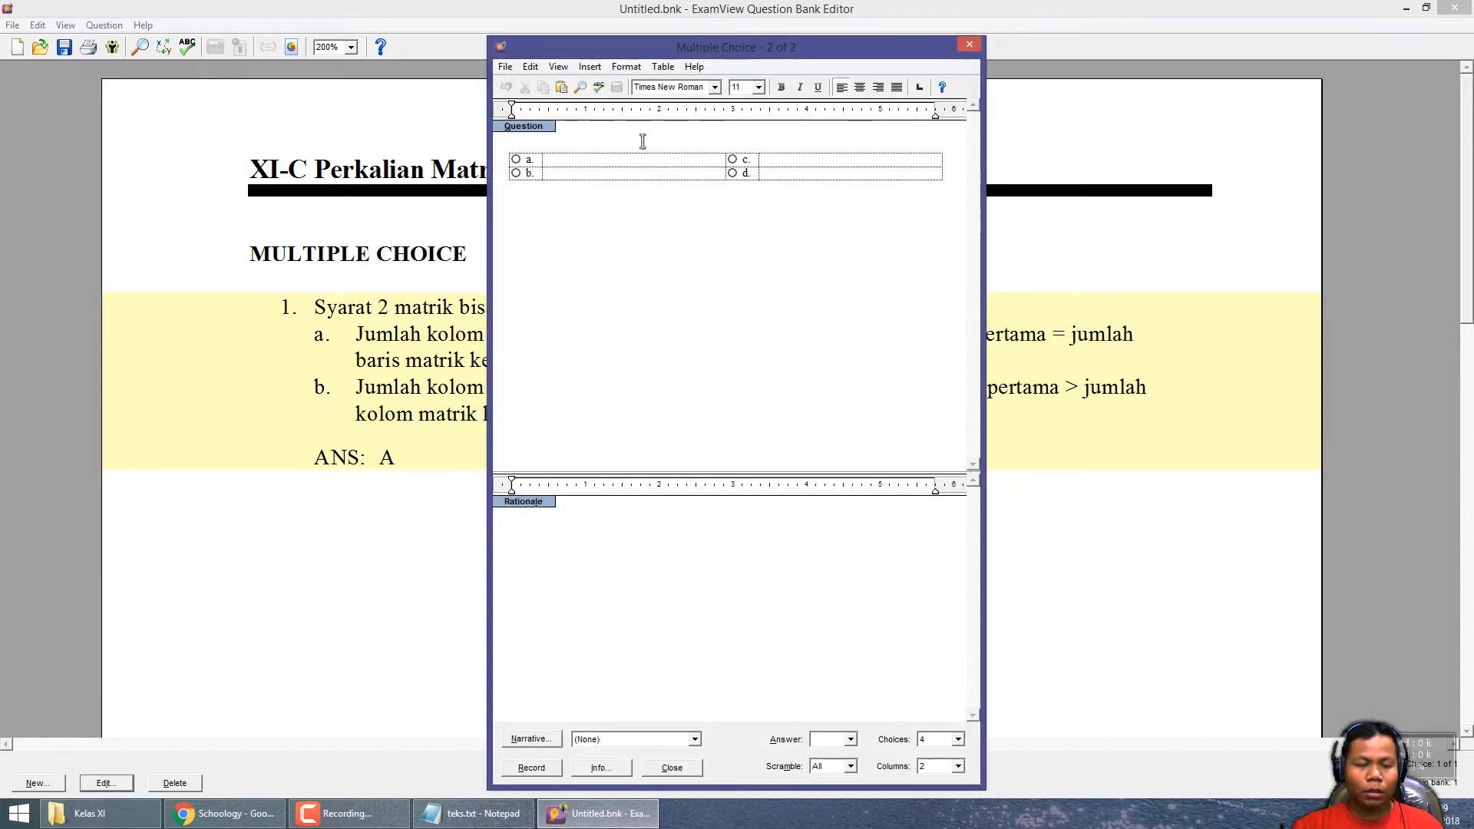
left_click(575, 159)
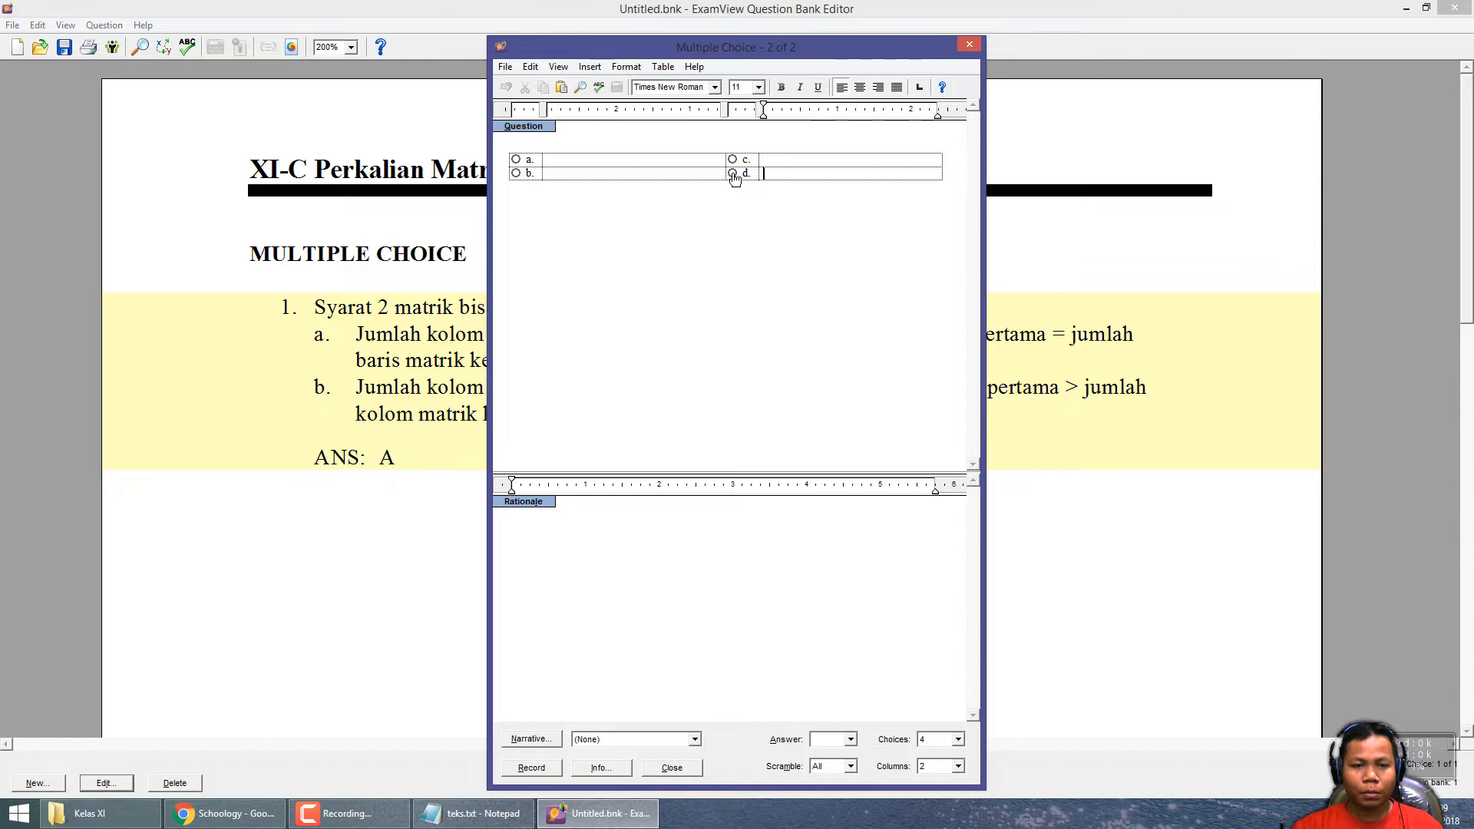
left_click(671, 767)
left_click(791, 461)
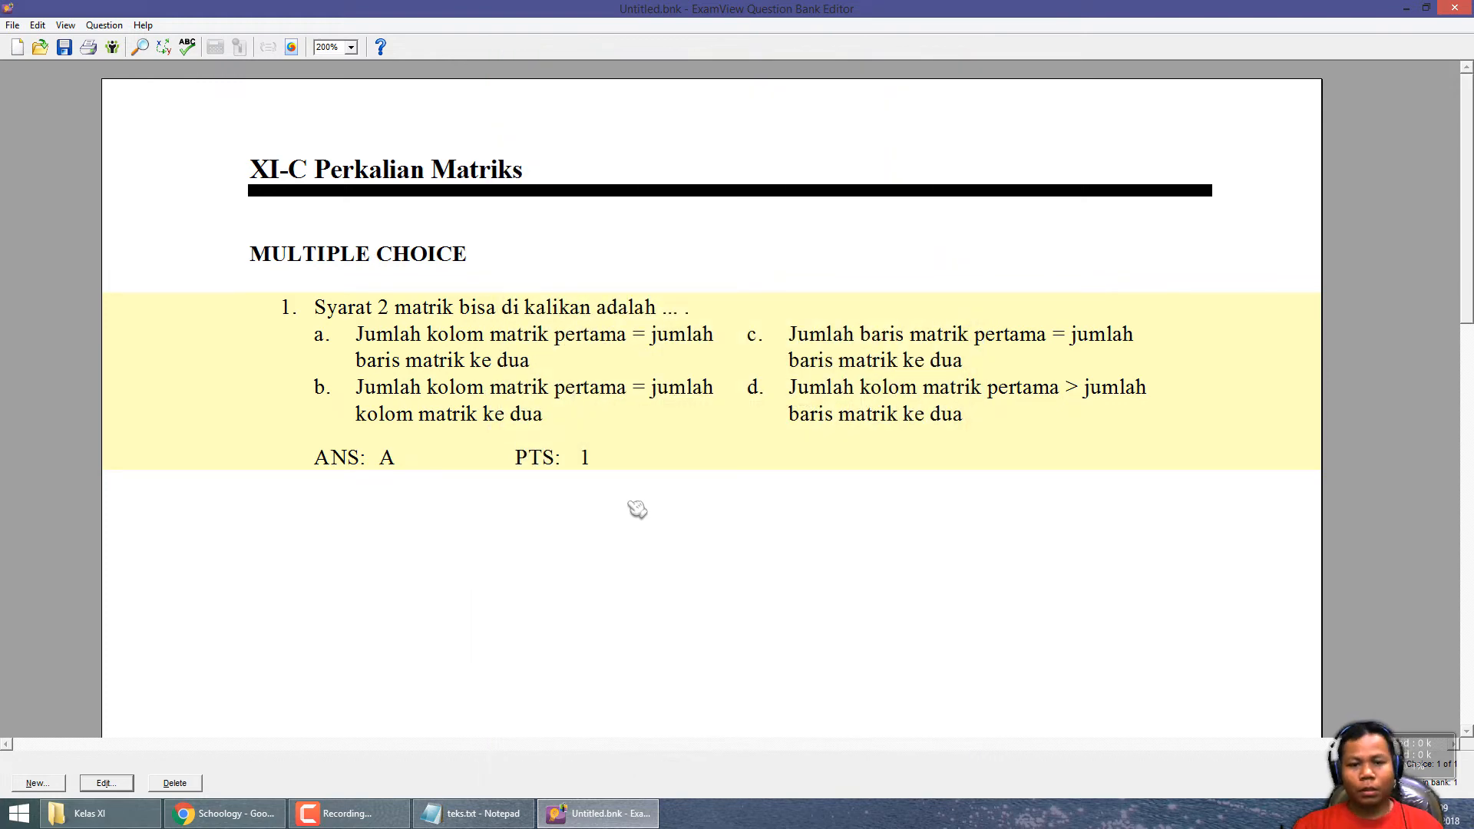
Step: Close the question editor and the untitled question bank without saving the changes
scroll(604, 508, "down", 10)
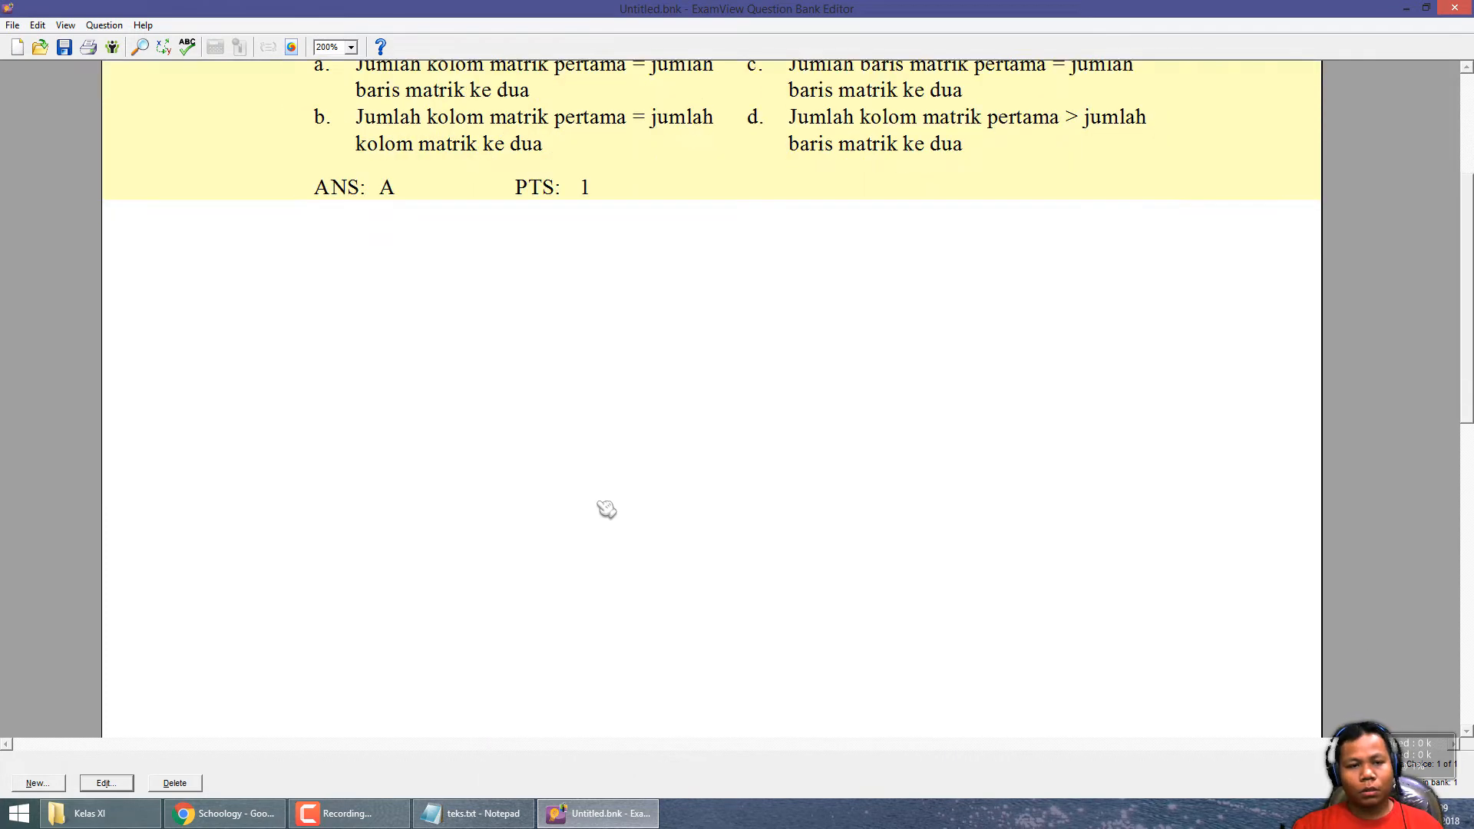
scroll(1144, 461, "up", 10)
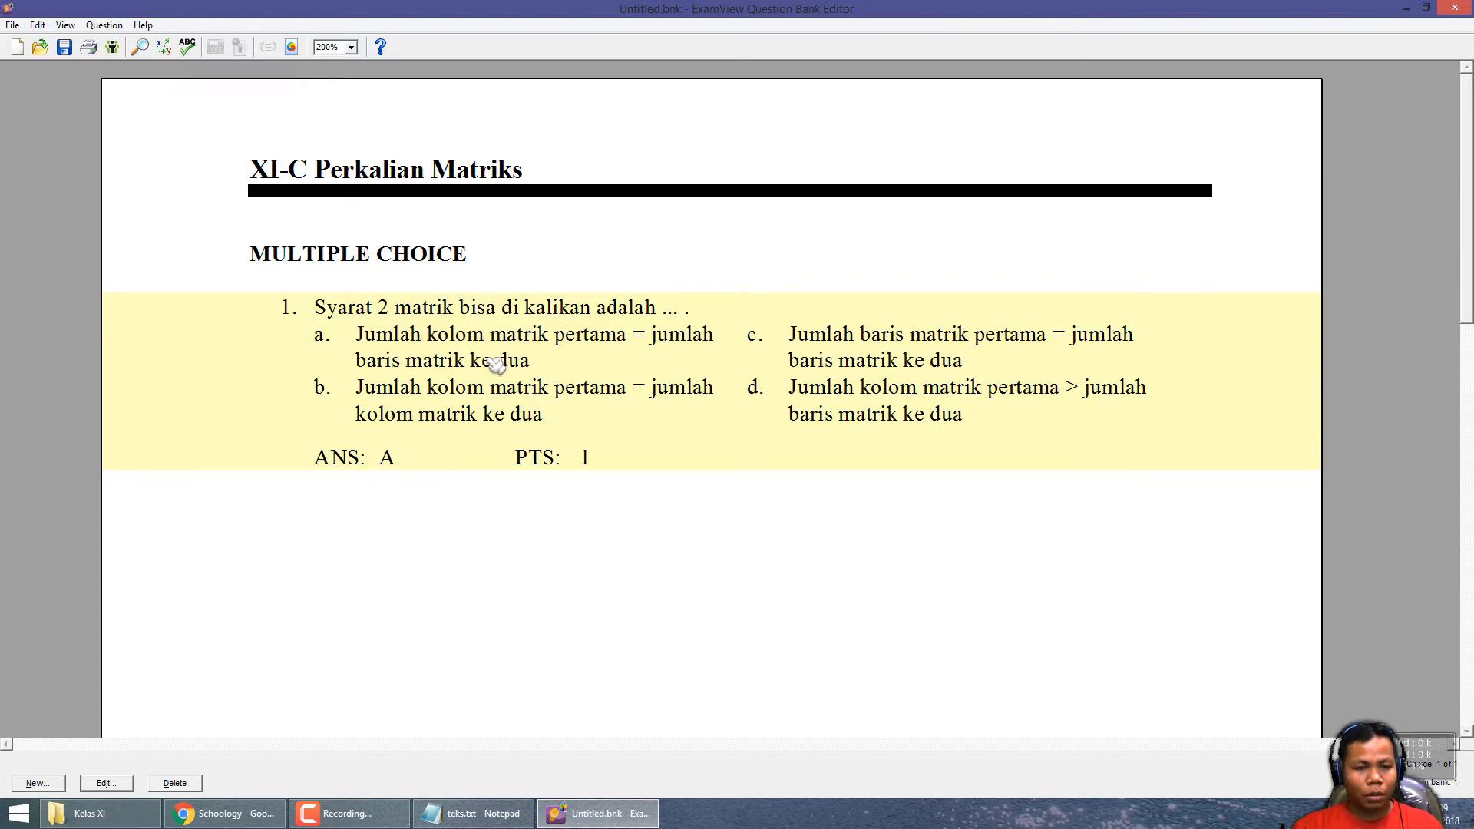
double_click(528, 363)
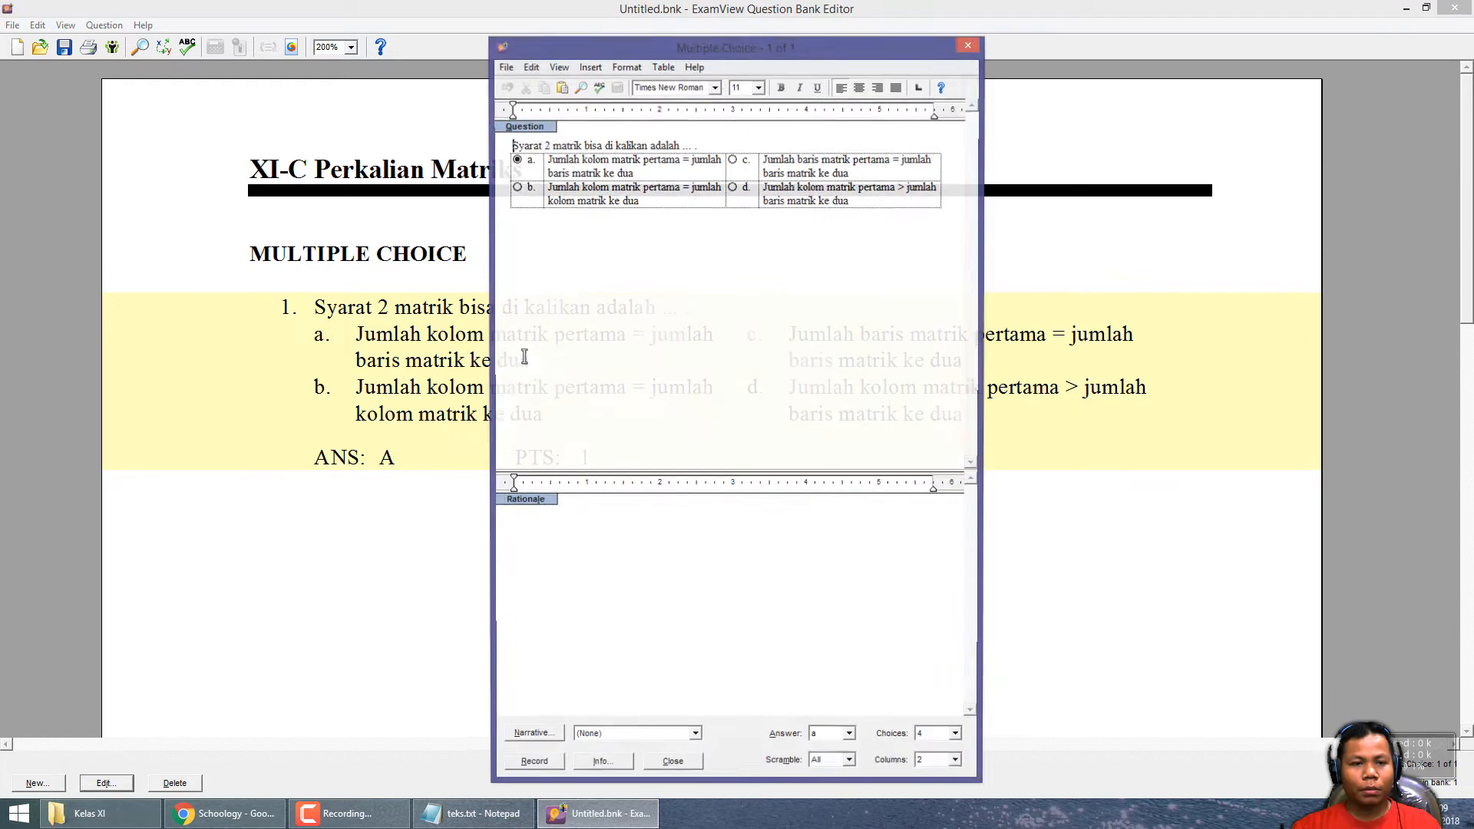
left_click(968, 45)
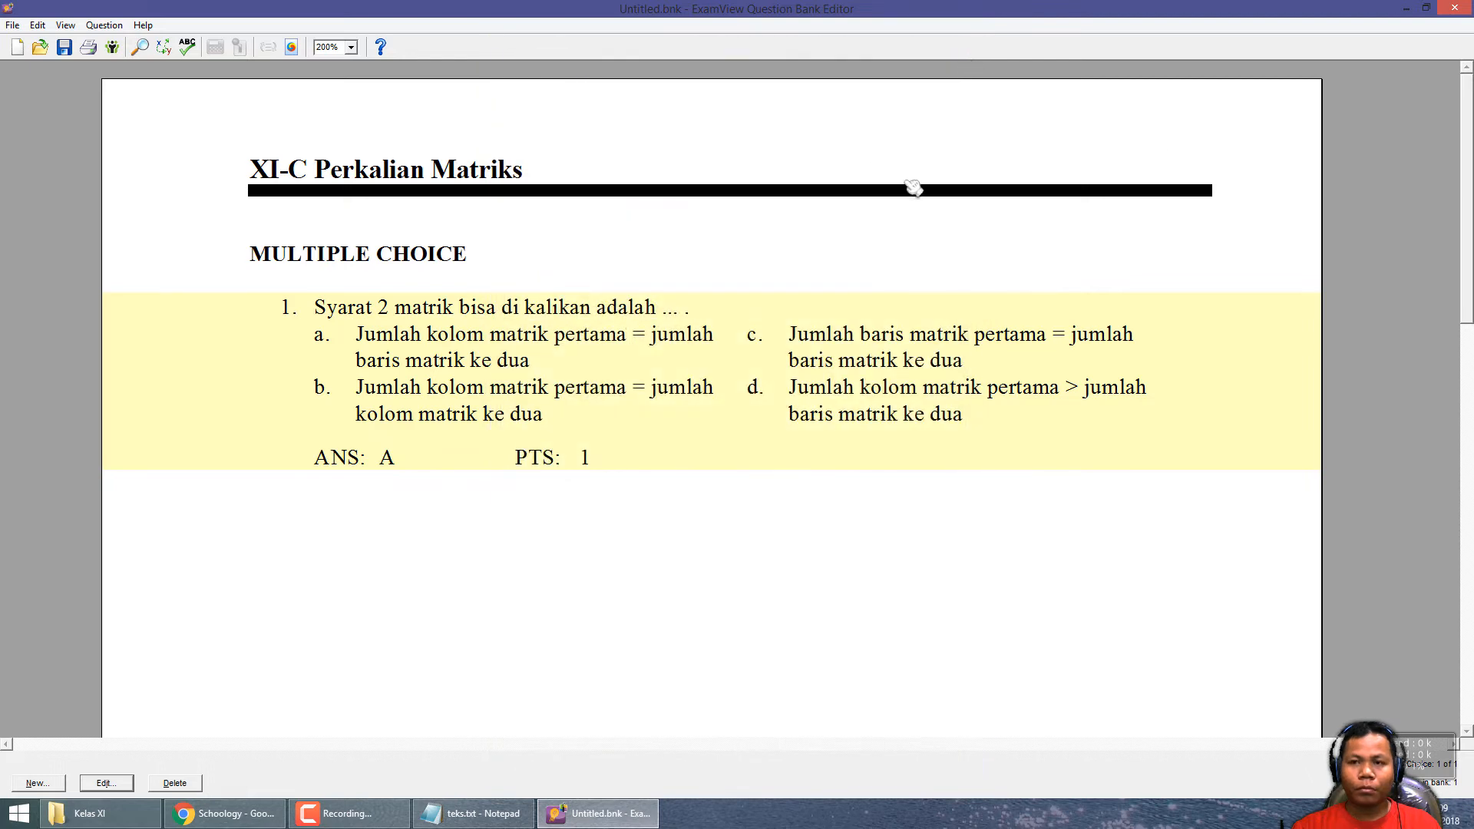
left_click(1454, 7)
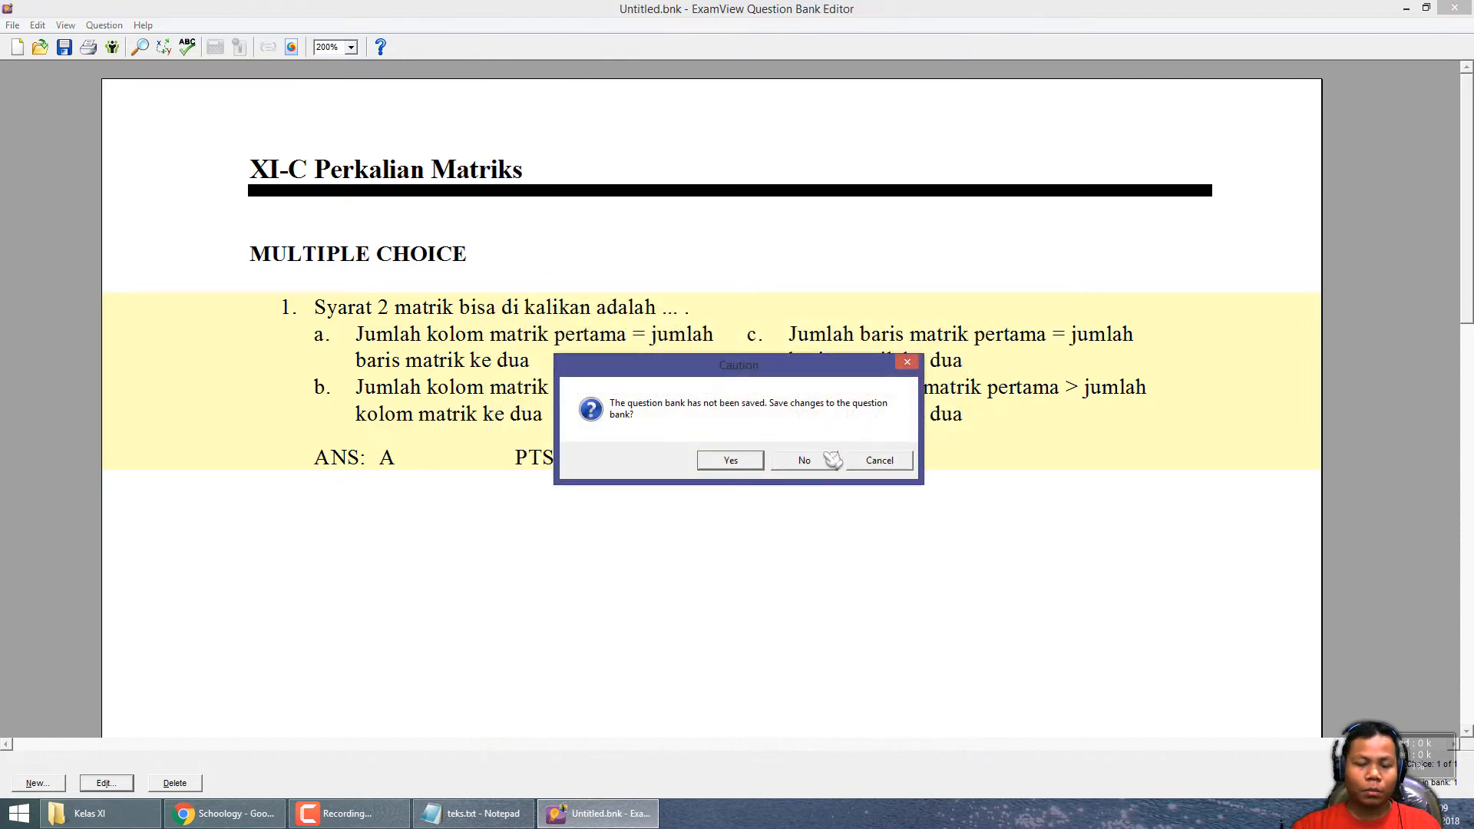
left_click(803, 458)
Step: Copy XI-C Perkalian Matriks.bnk from the Kelas XI folder to the Desktop and open the copy in ExamView
left_click(99, 813)
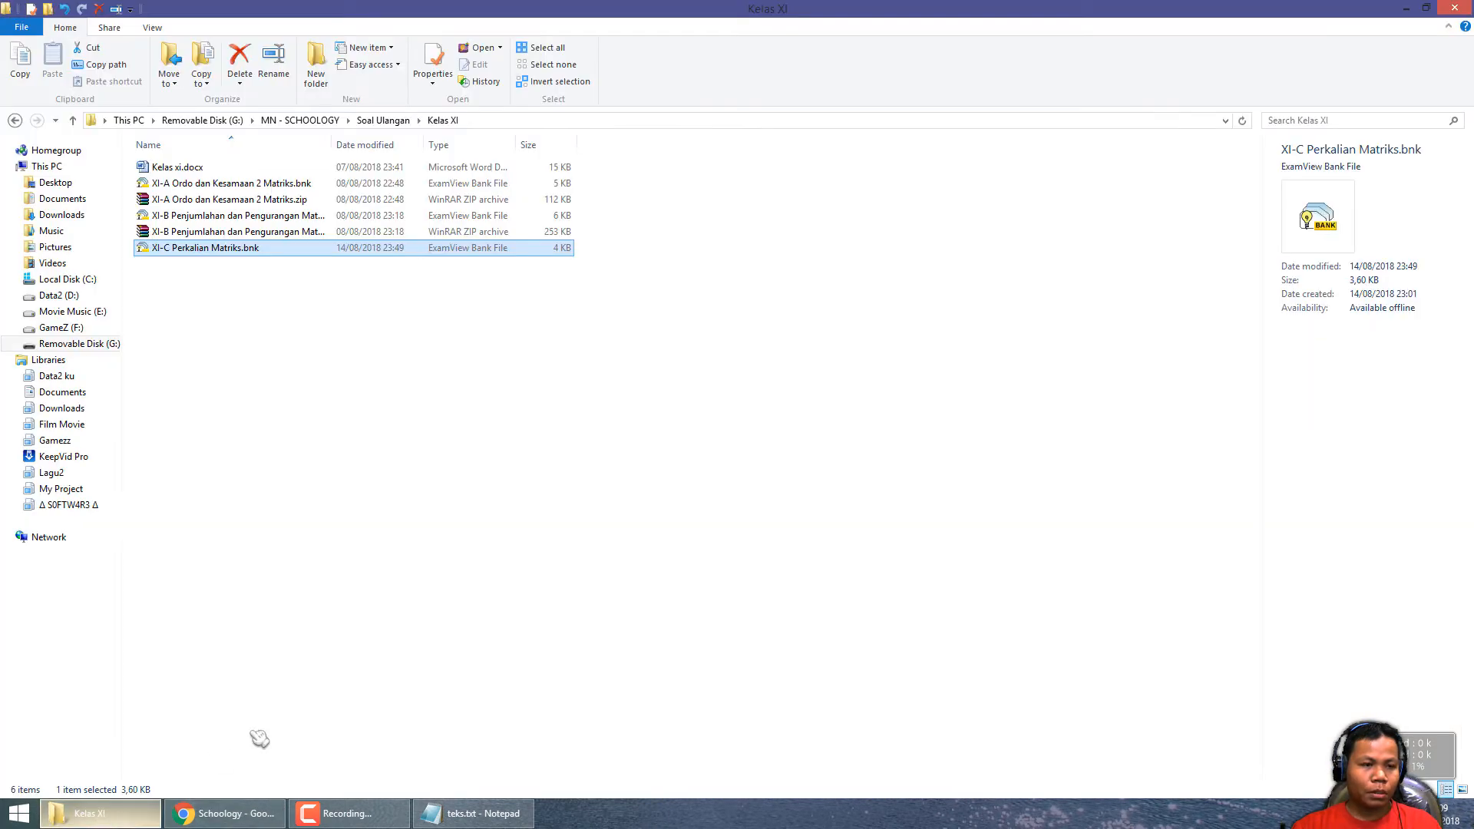
left_click(226, 249)
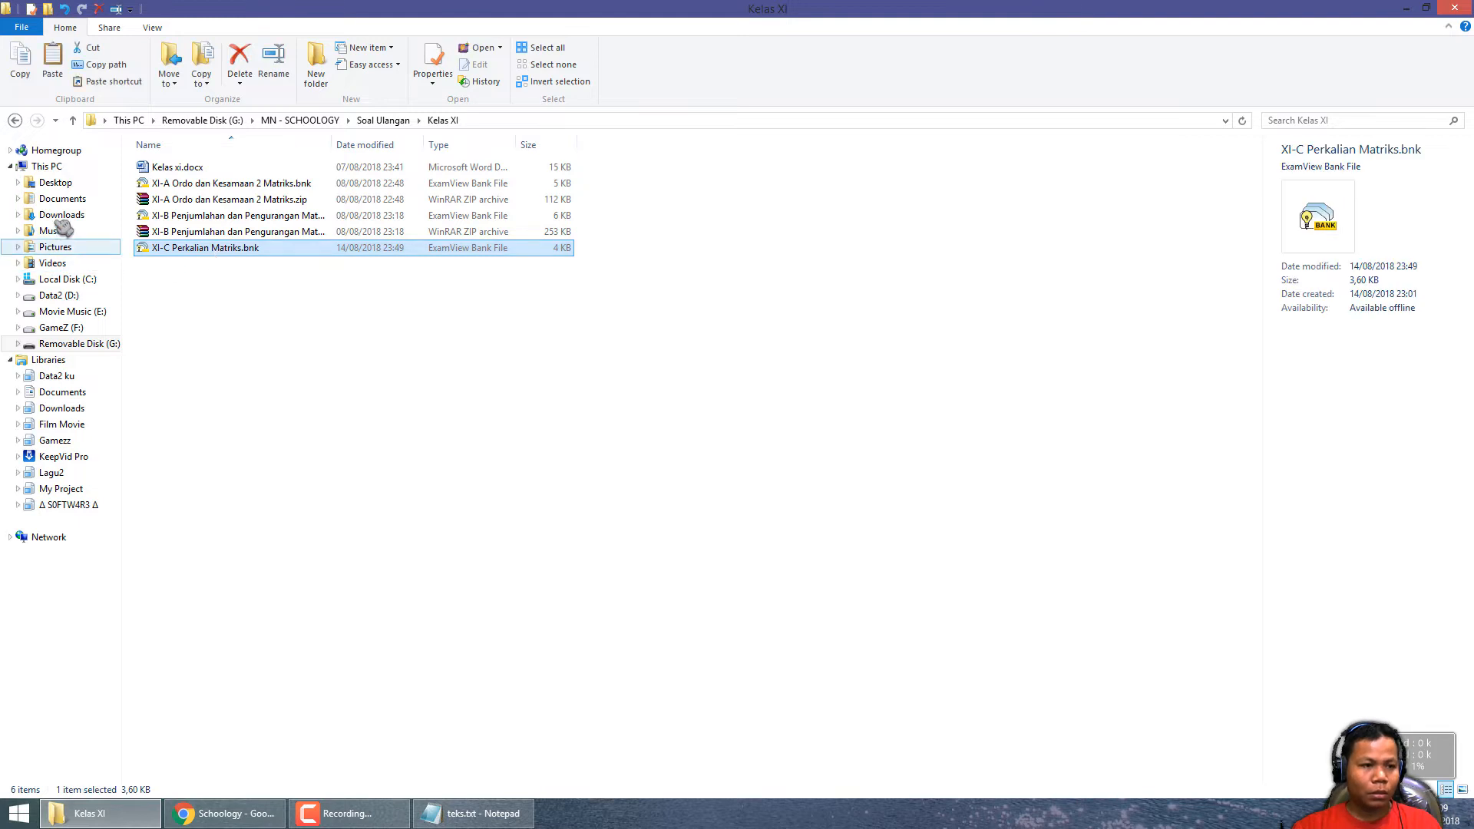
left_click(57, 184)
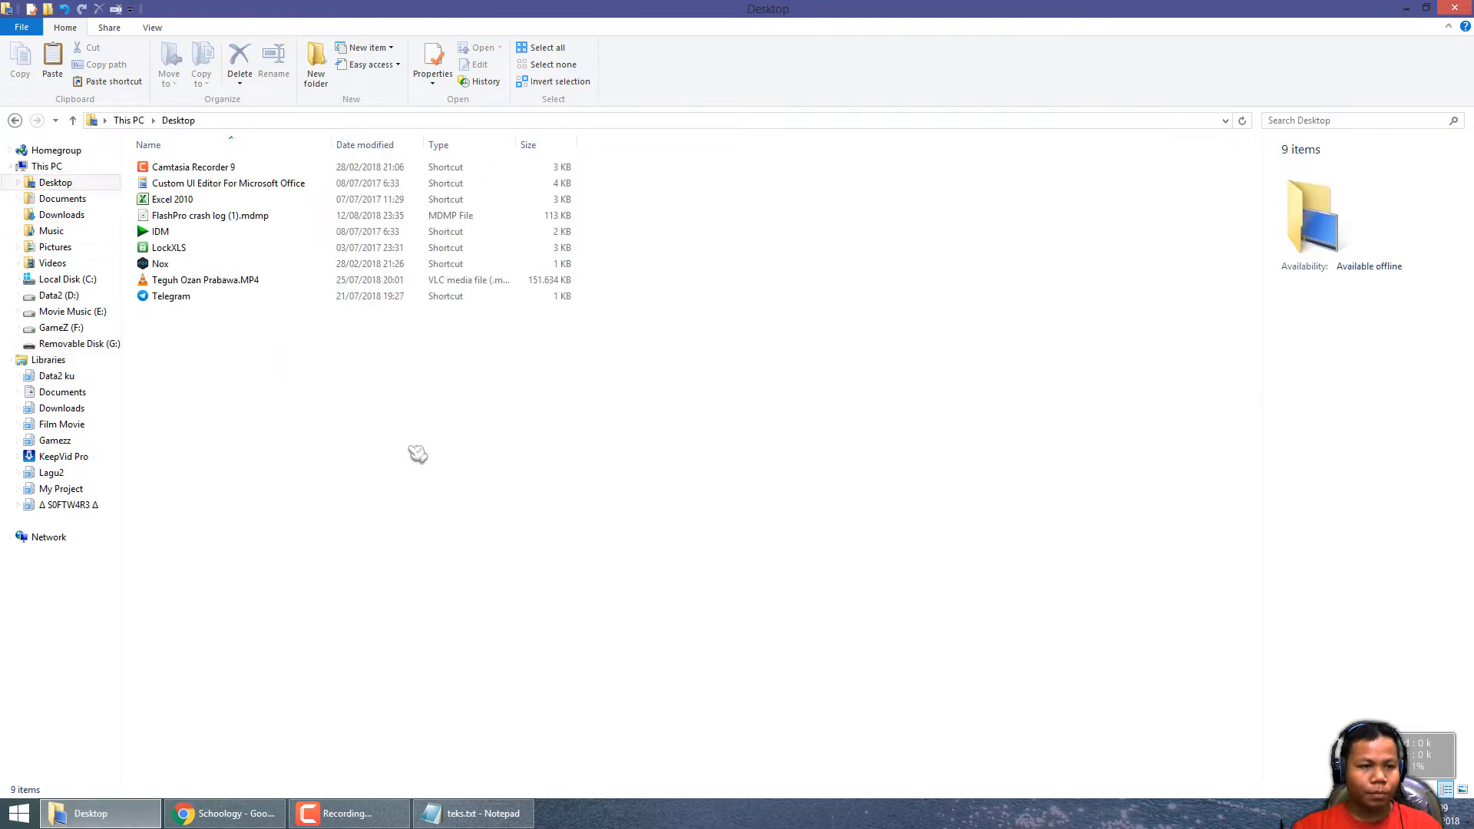
double_click(216, 314)
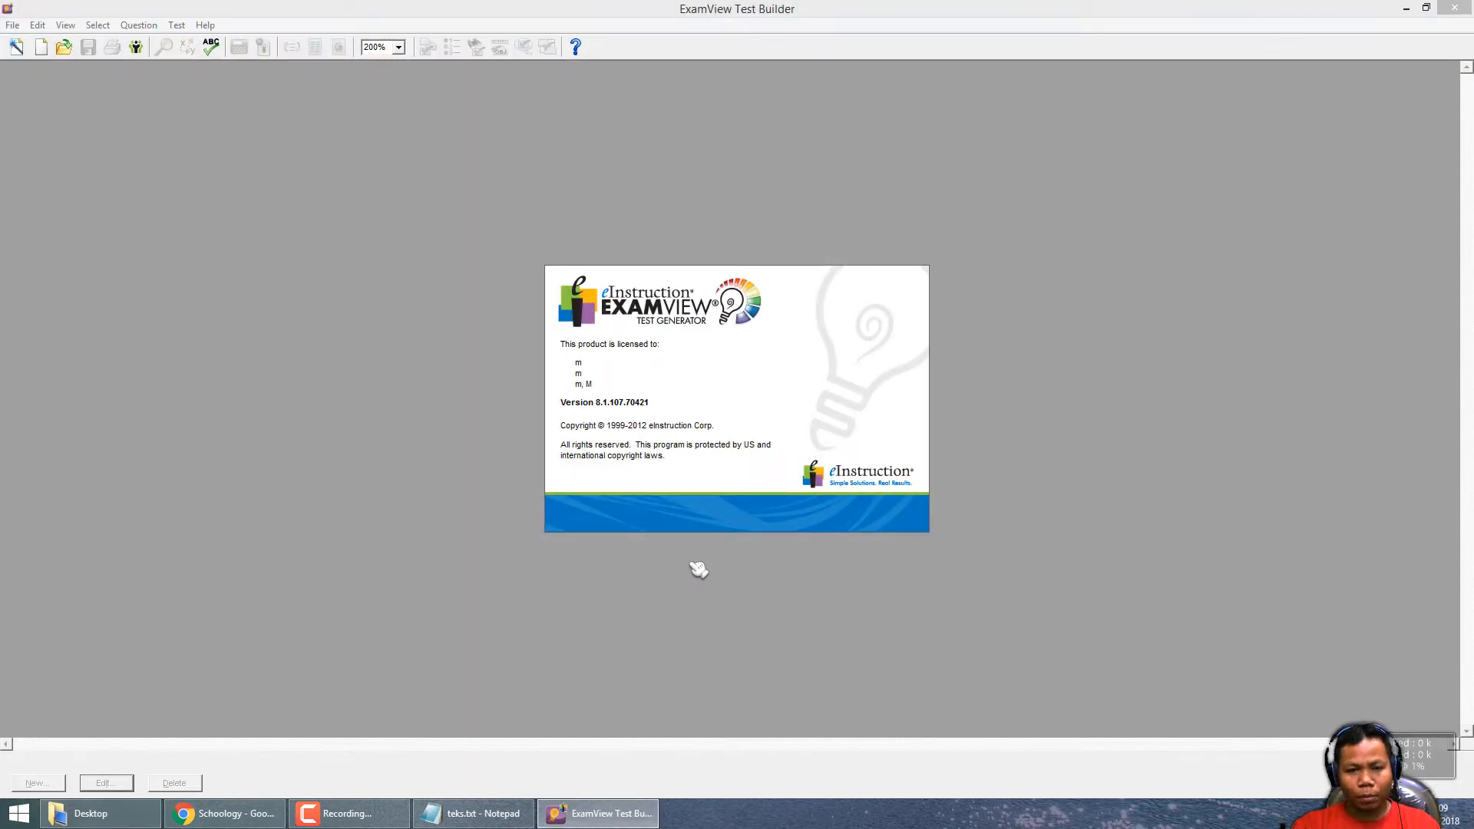
Step: Review the matrix questions, answer choices and answer keys in the XI-C Perkalian Matriks bank, going backwards from the last question
scroll(547, 606, "down", 5)
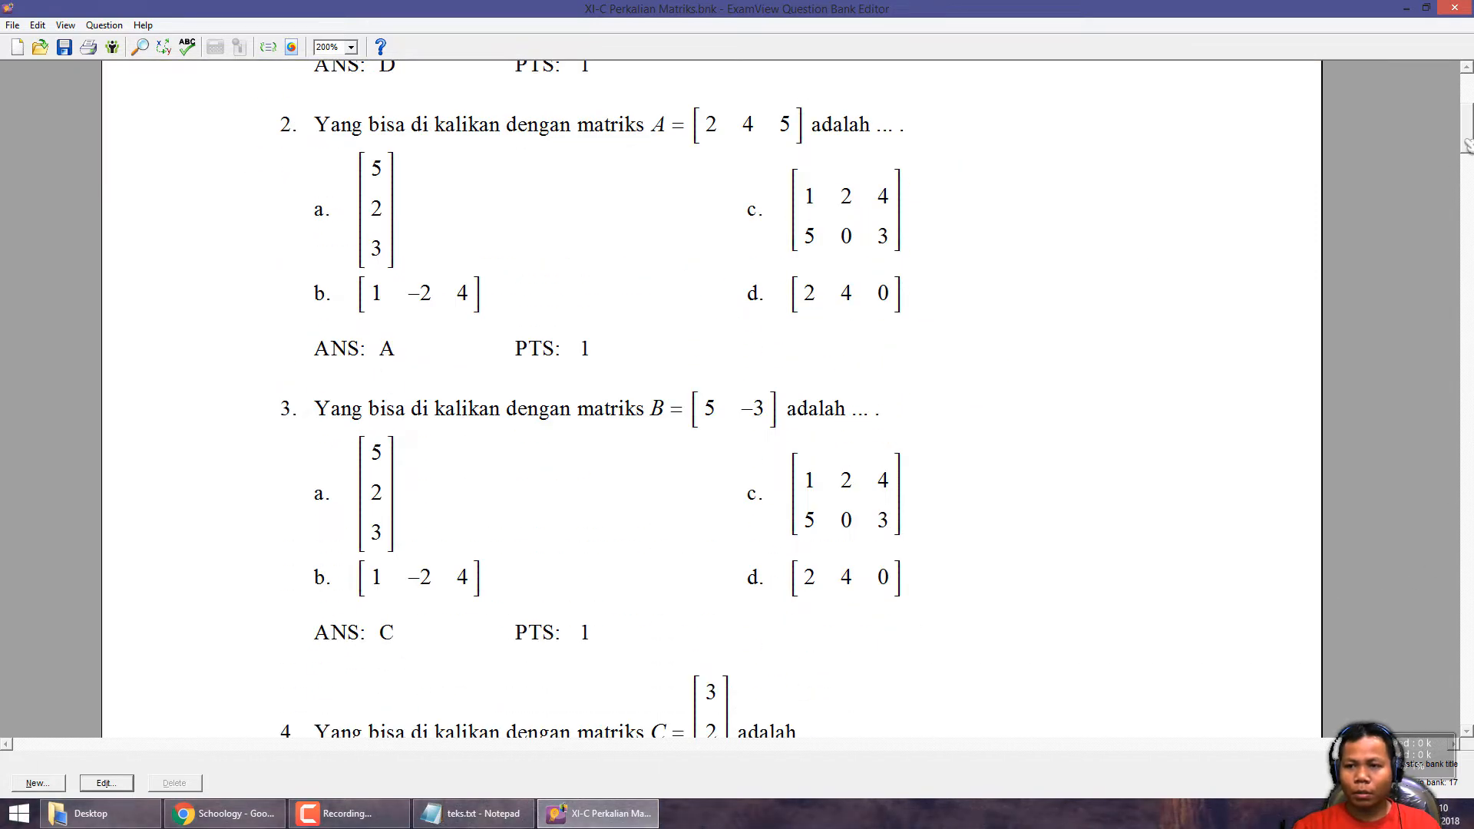
left_click_drag(1466, 146, 1466, 662)
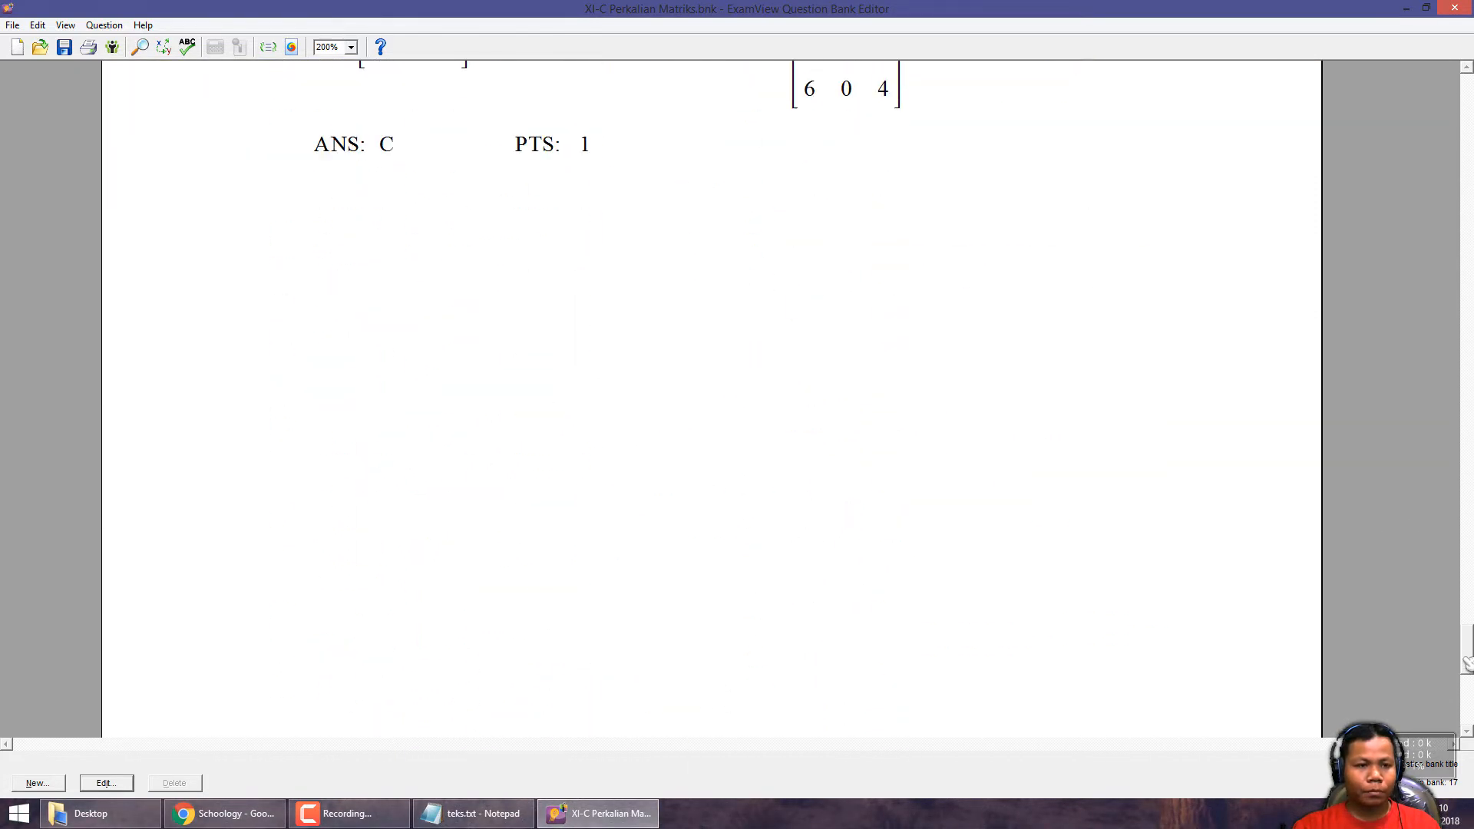
scroll(1158, 519, "up", 6)
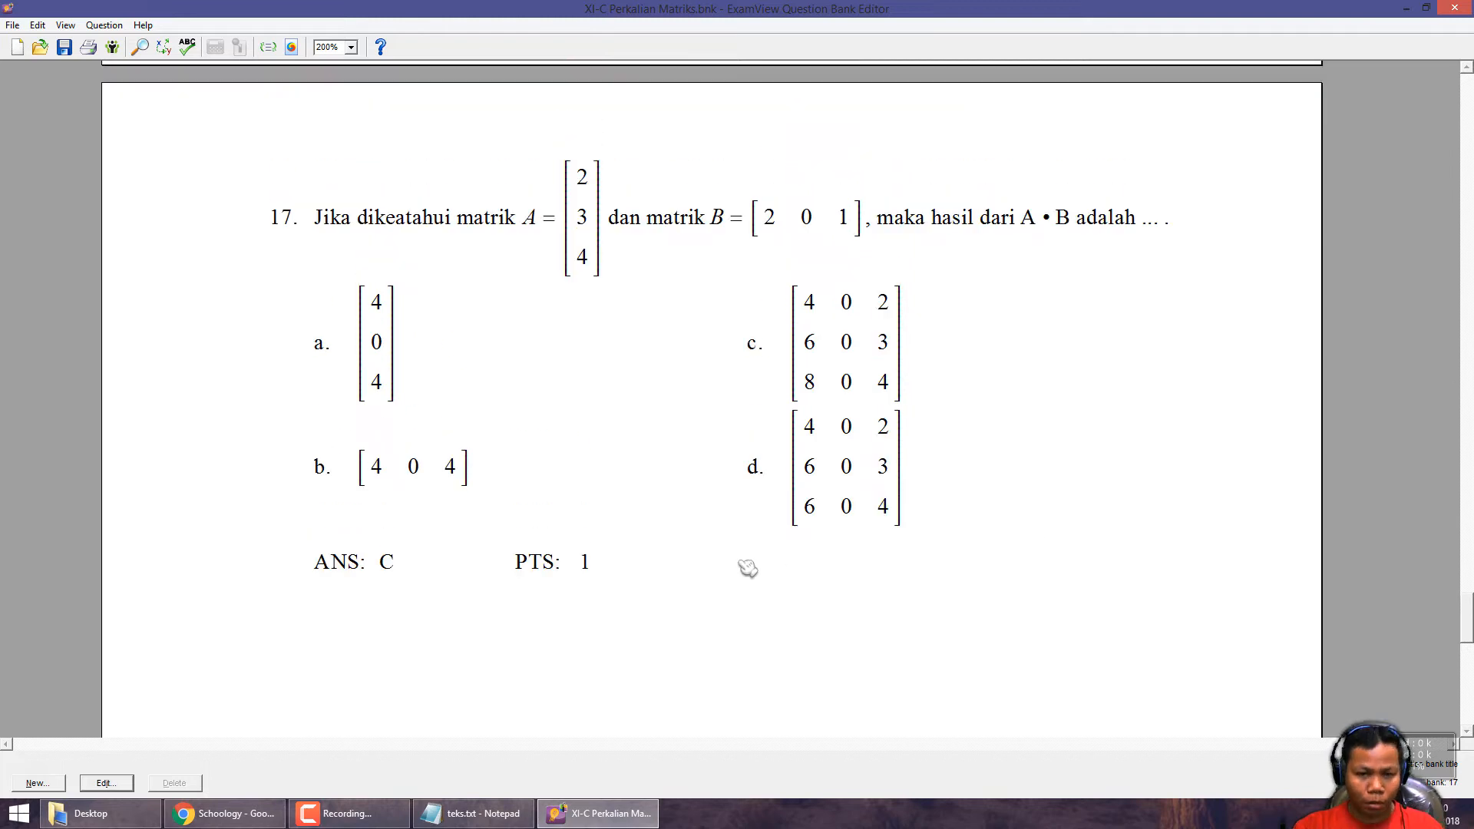
scroll(747, 568, "up", 1)
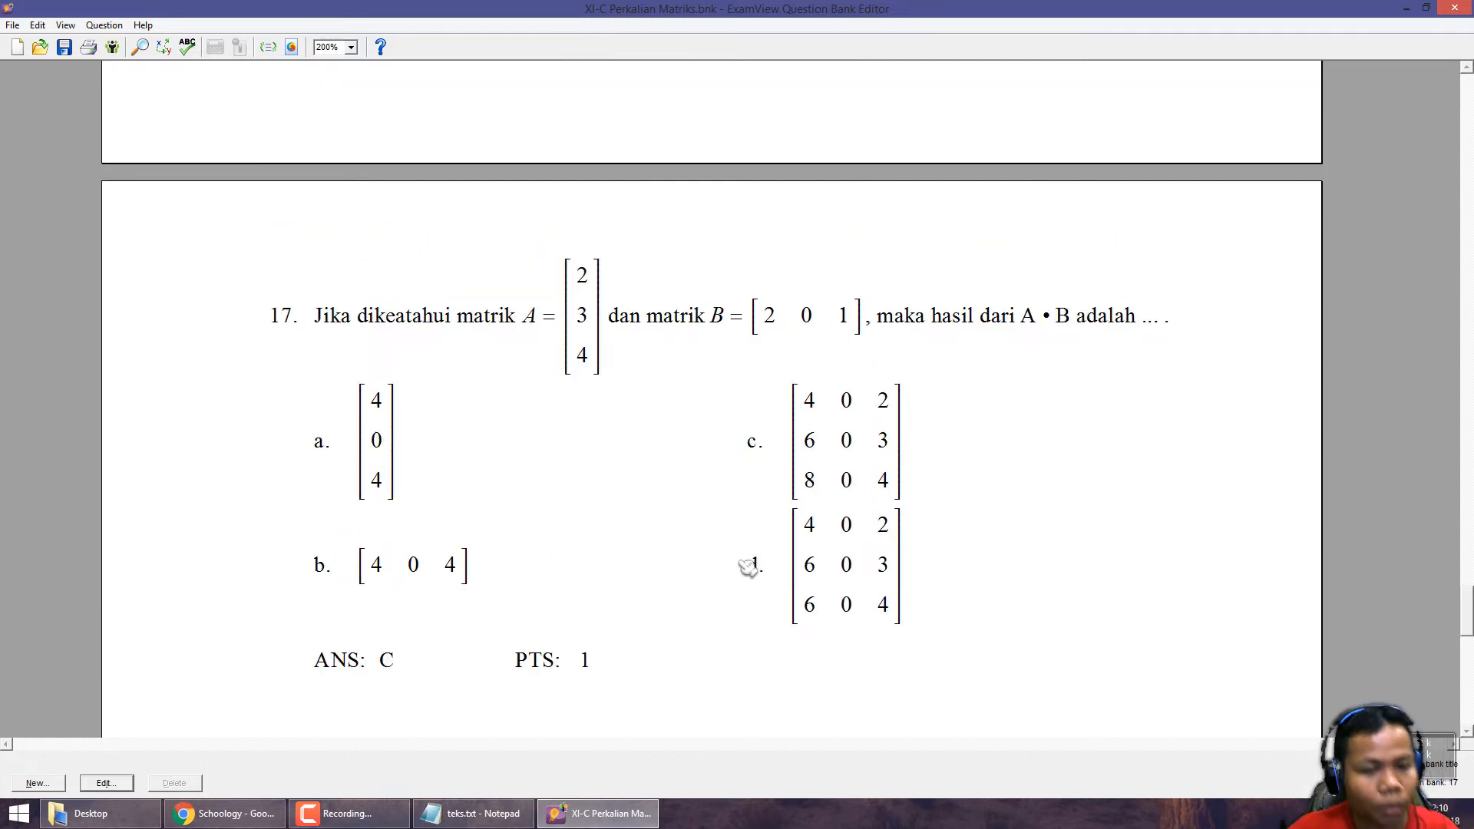
scroll(747, 567, "up", 9)
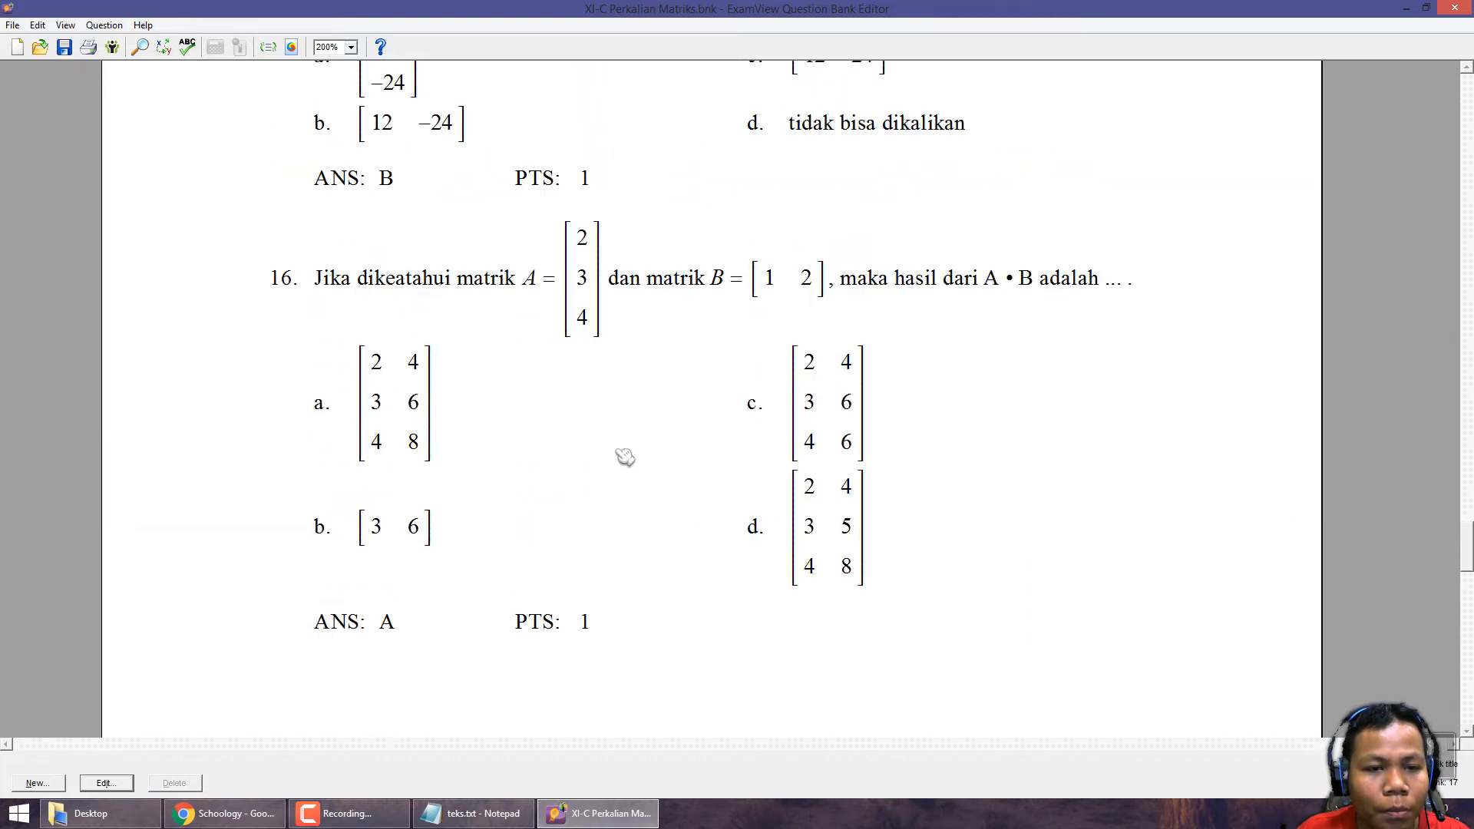
scroll(624, 454, "up", 4)
left_click(687, 491)
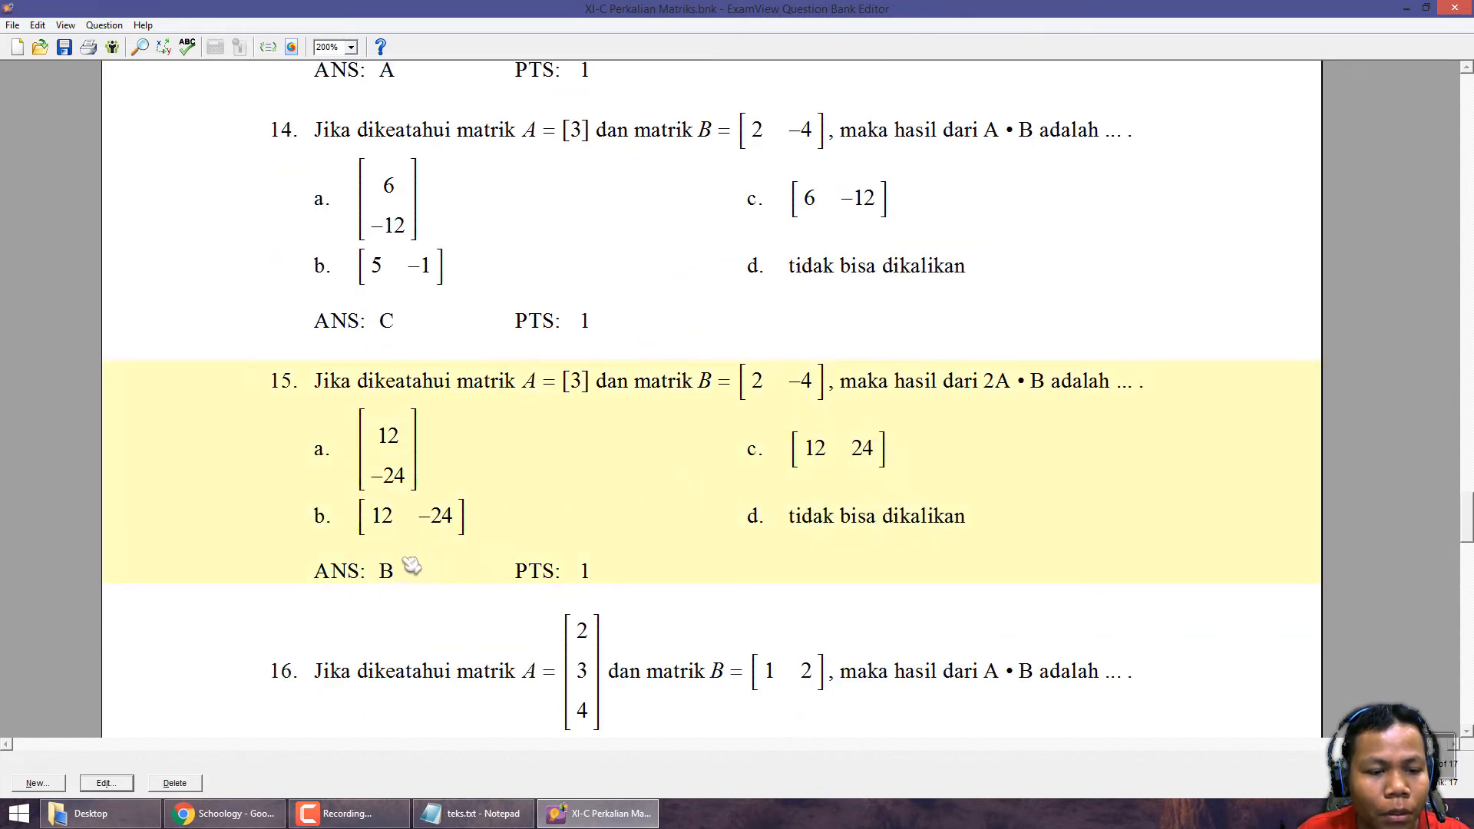
scroll(596, 504, "up", 7)
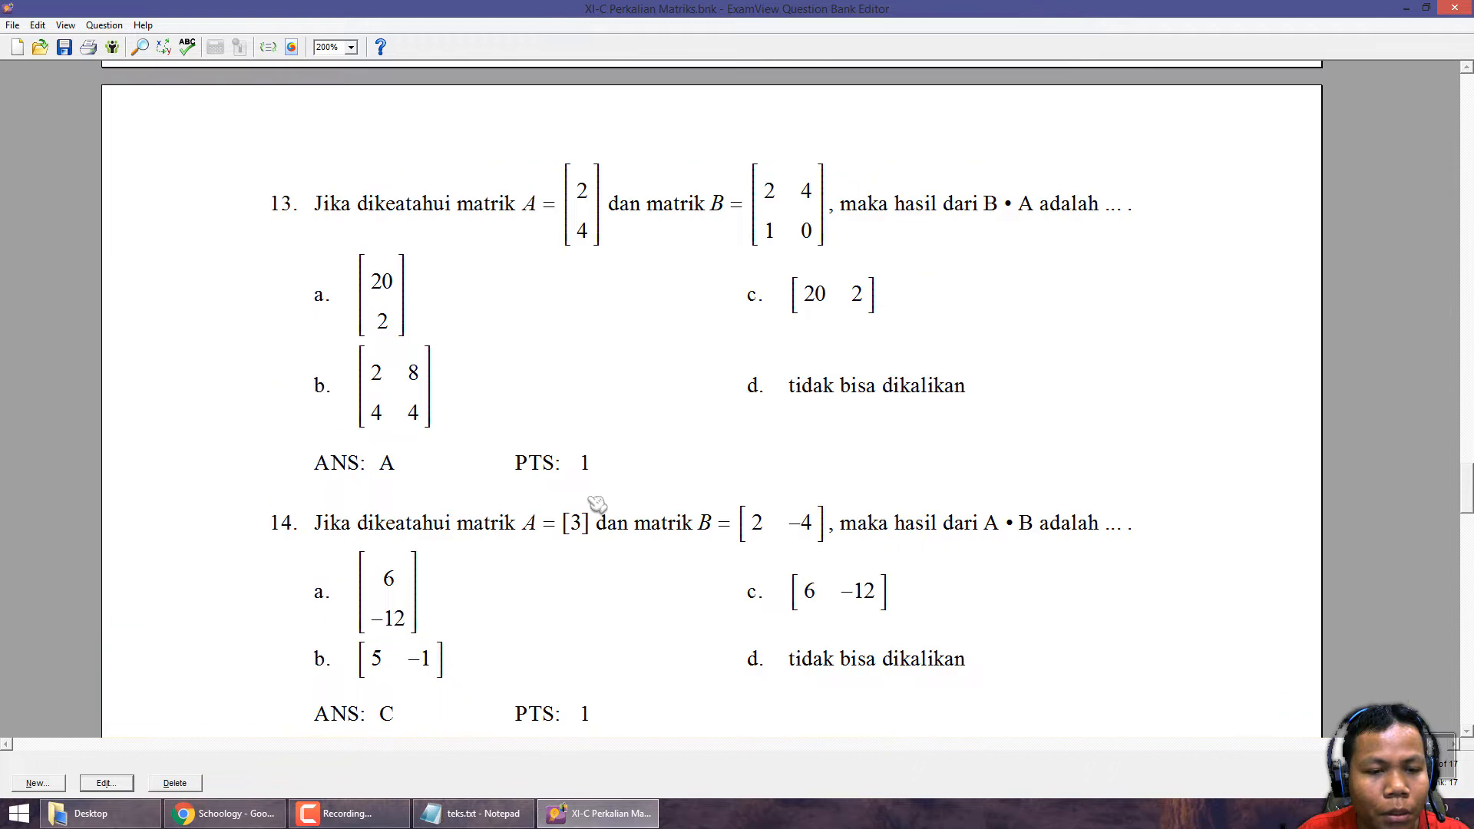
scroll(603, 507, "up", 7)
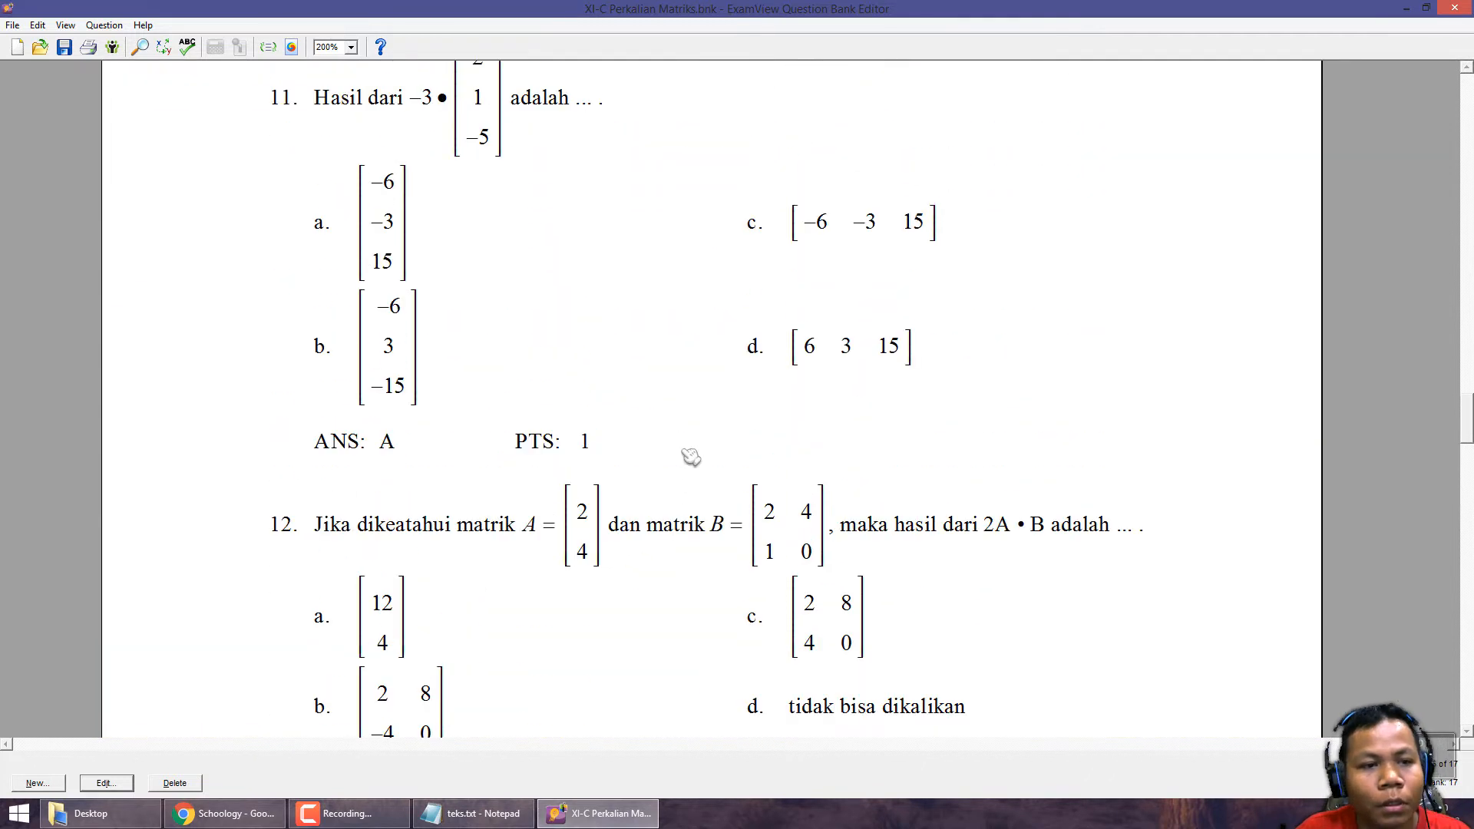
left_click(488, 318)
scroll(488, 319, "up", 3)
Step: Switch to Schoology, check the question types available for the XI-C Perkalian Matriks bank, and return to the Kelas XI folder
left_click(223, 813)
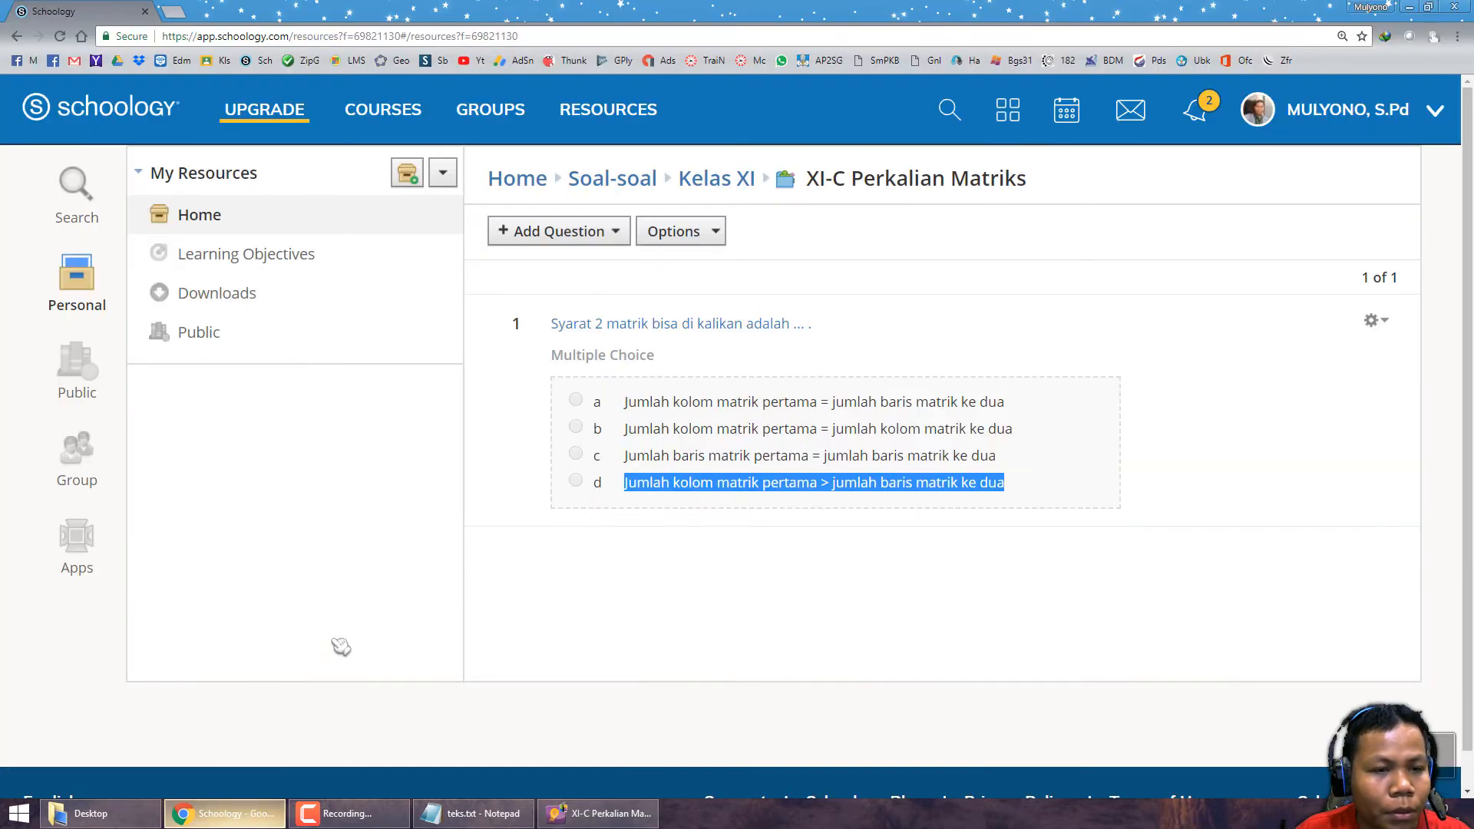
left_click(583, 237)
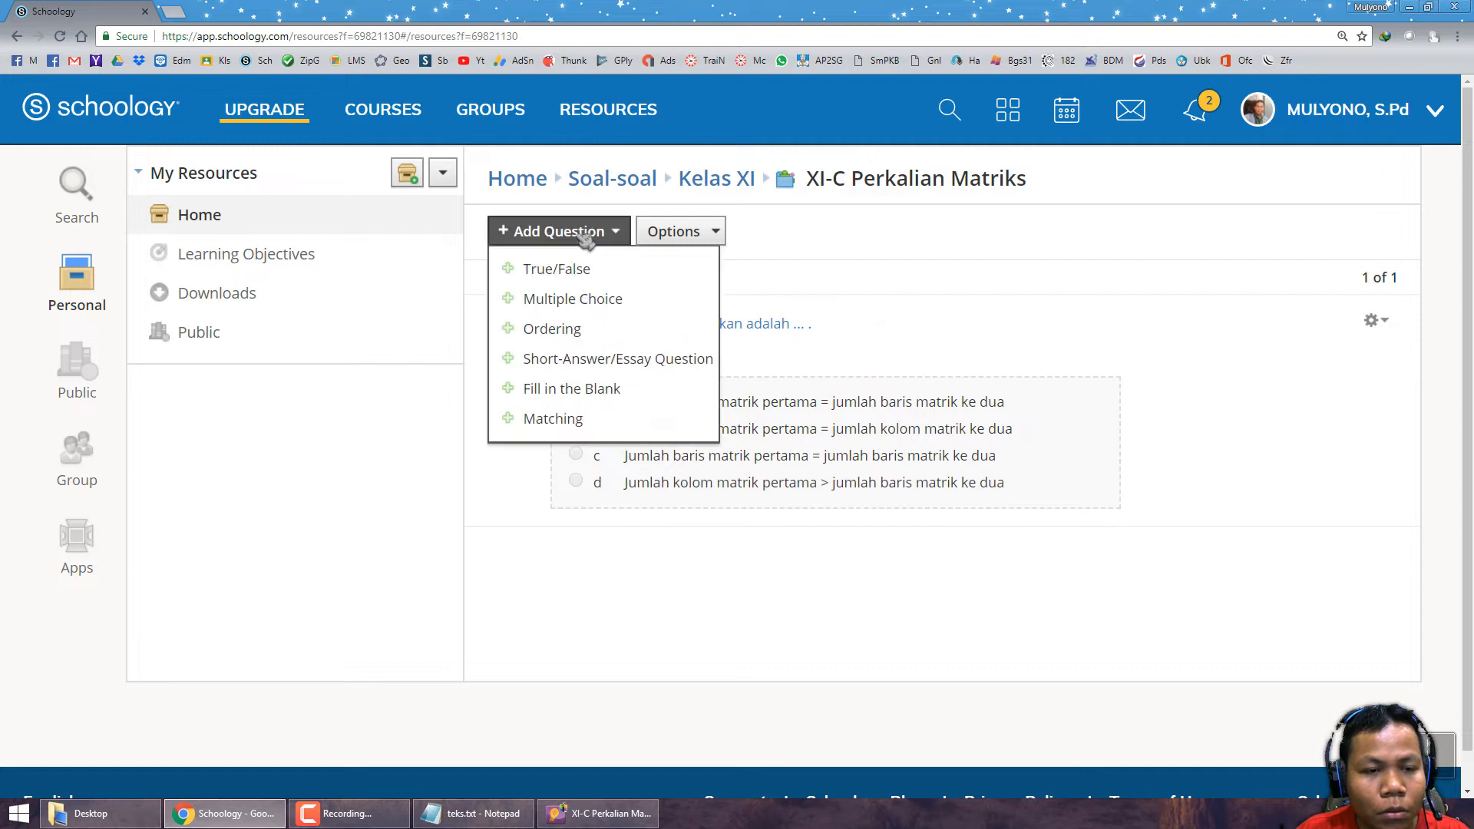
left_click(402, 476)
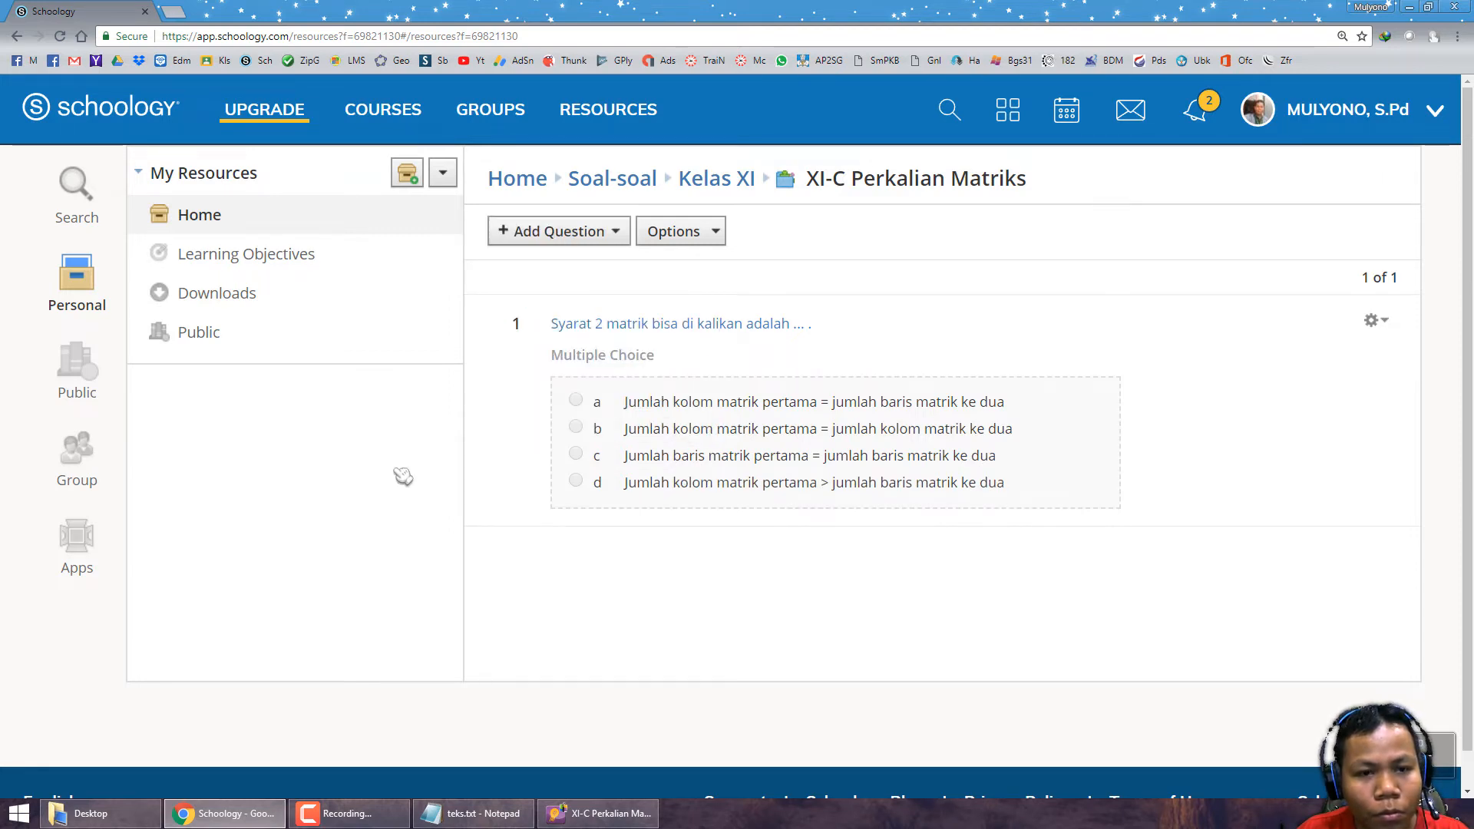
left_click(559, 234)
left_click(601, 544)
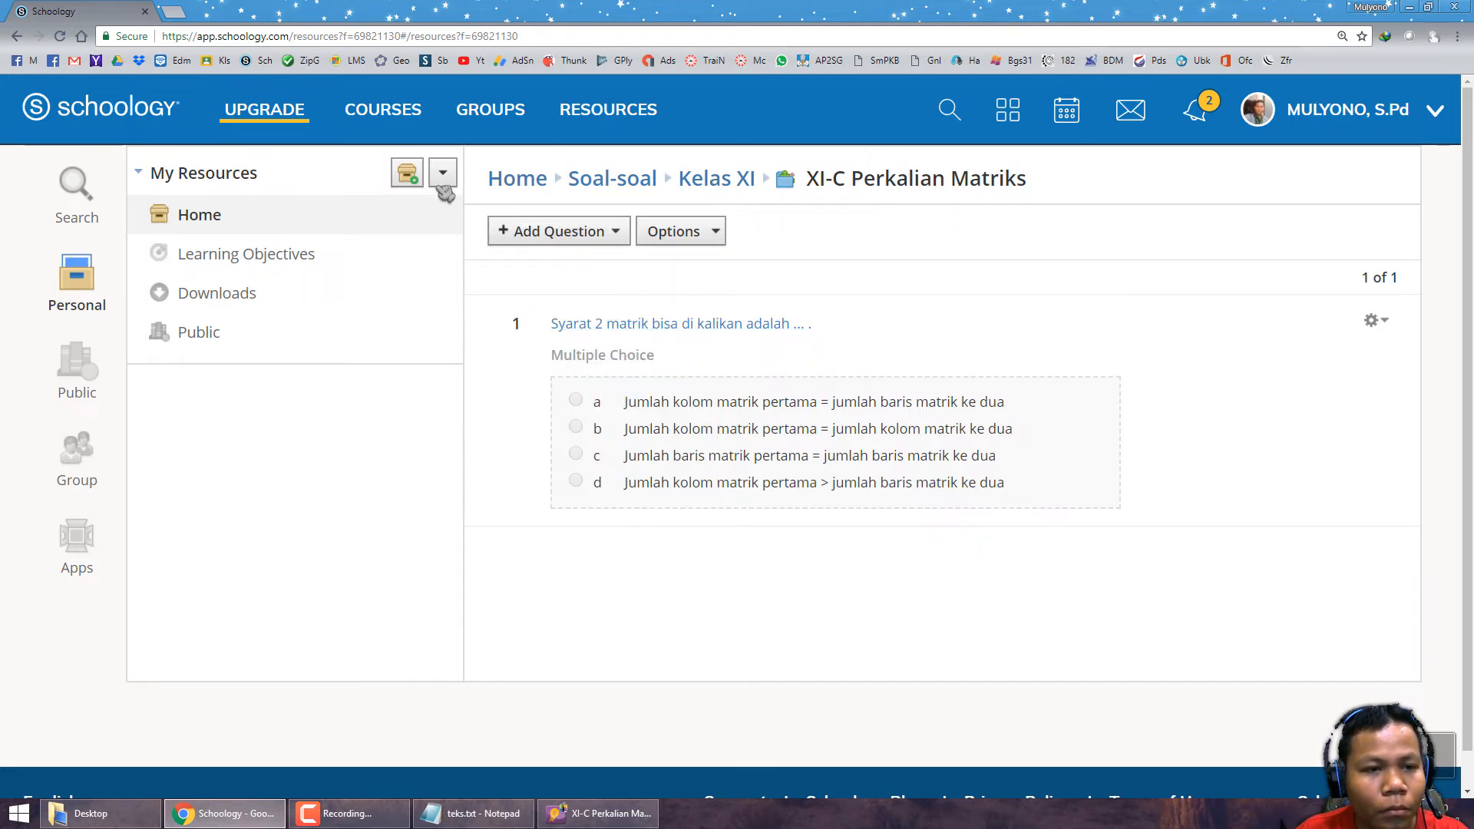
left_click(728, 184)
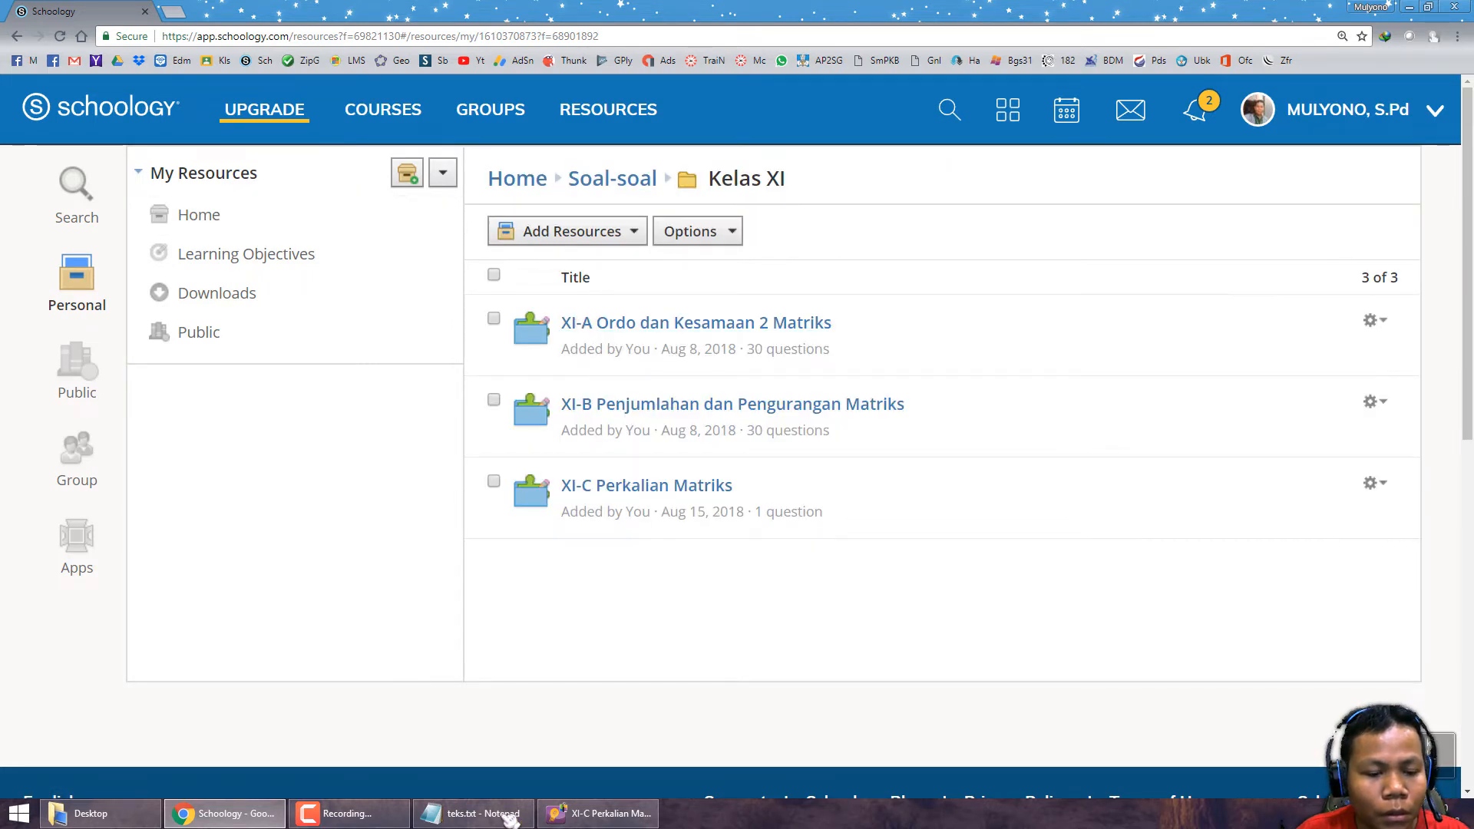
Step: Switch to ExamView and look through the export formats offered for the XI-C Perkalian Matriks bank
left_click(595, 814)
left_click(13, 25)
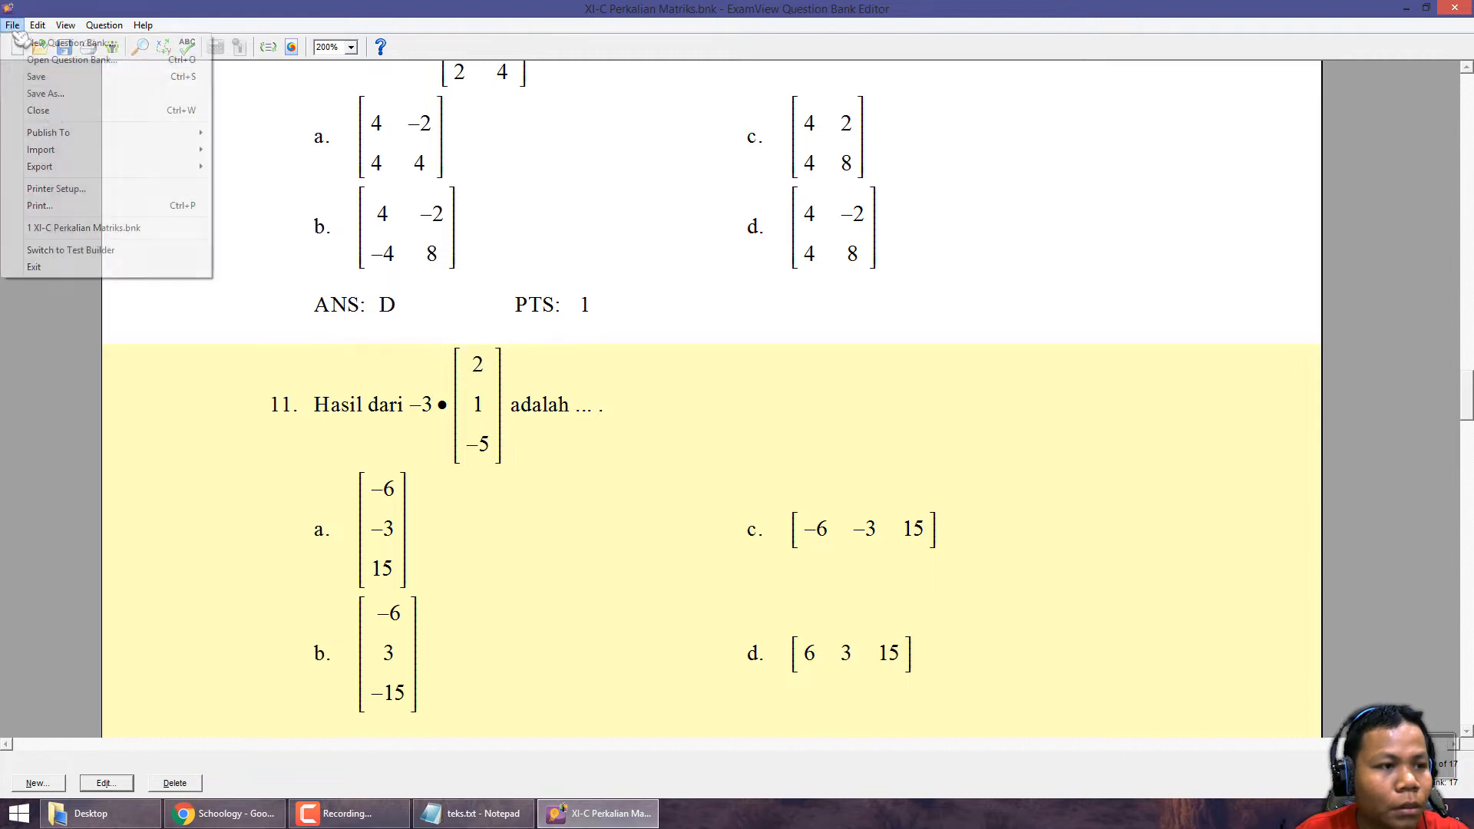
mouse_move(77, 167)
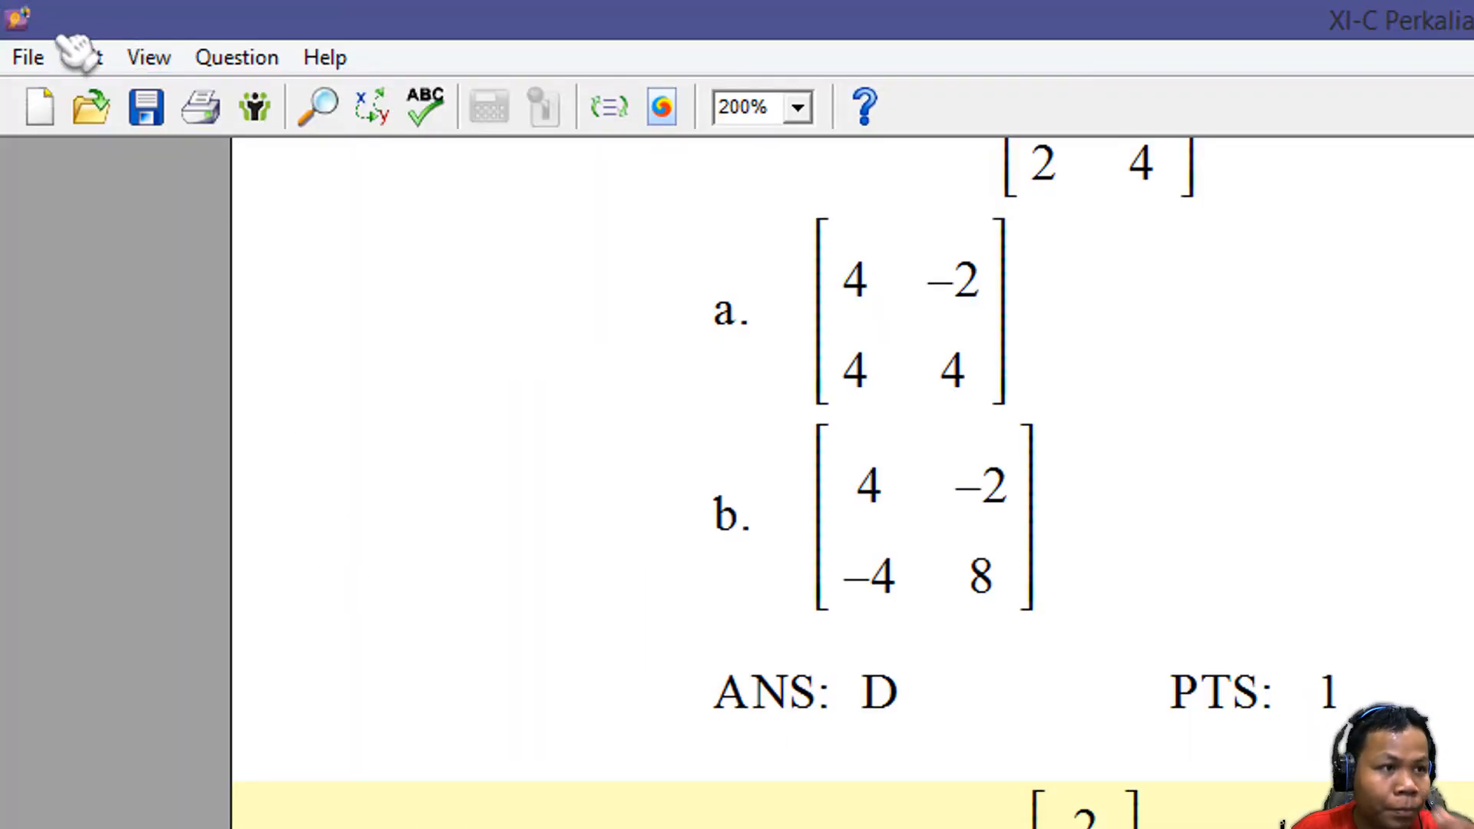
left_click(29, 57)
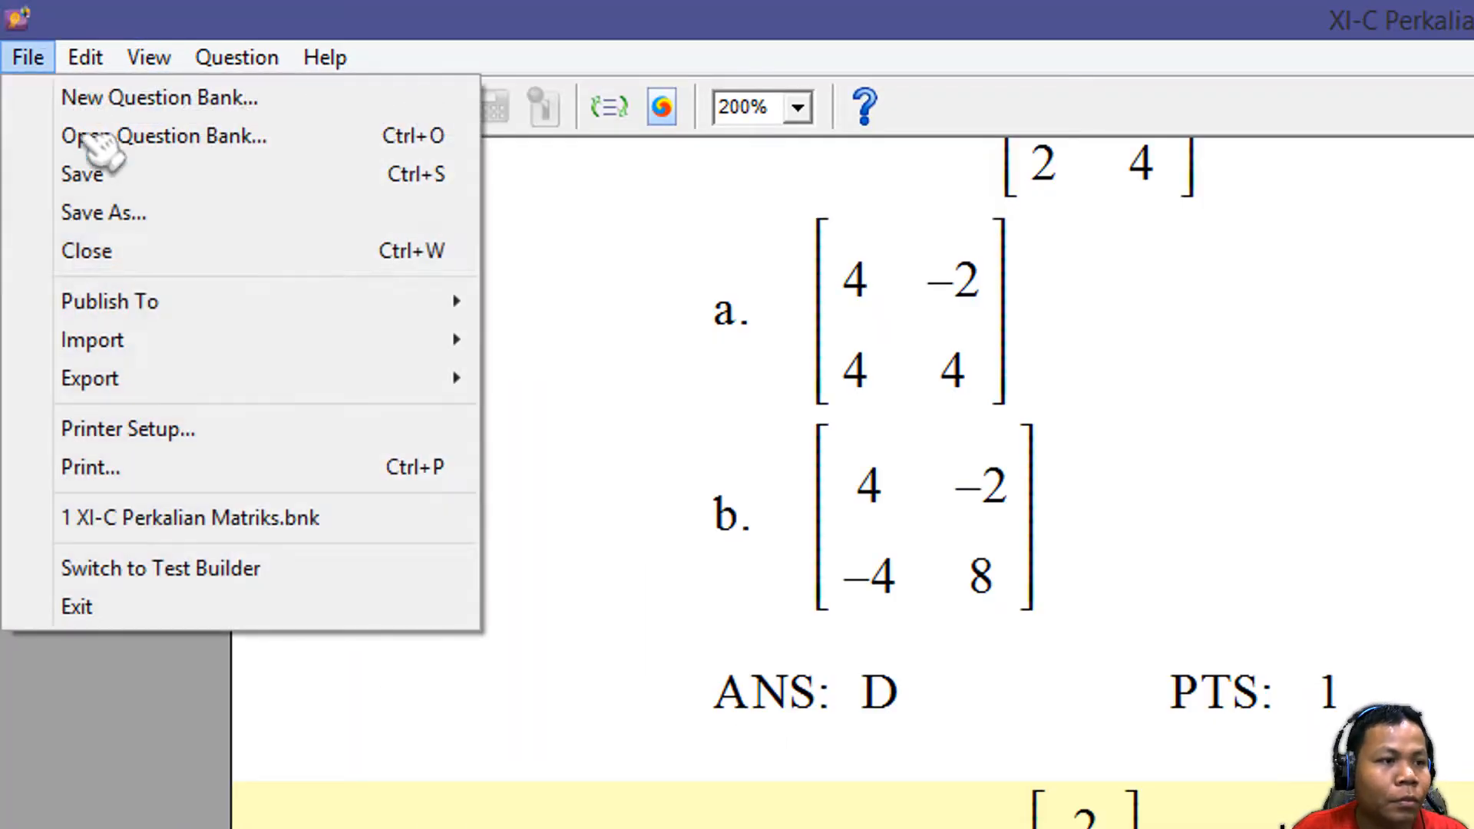
mouse_move(150, 388)
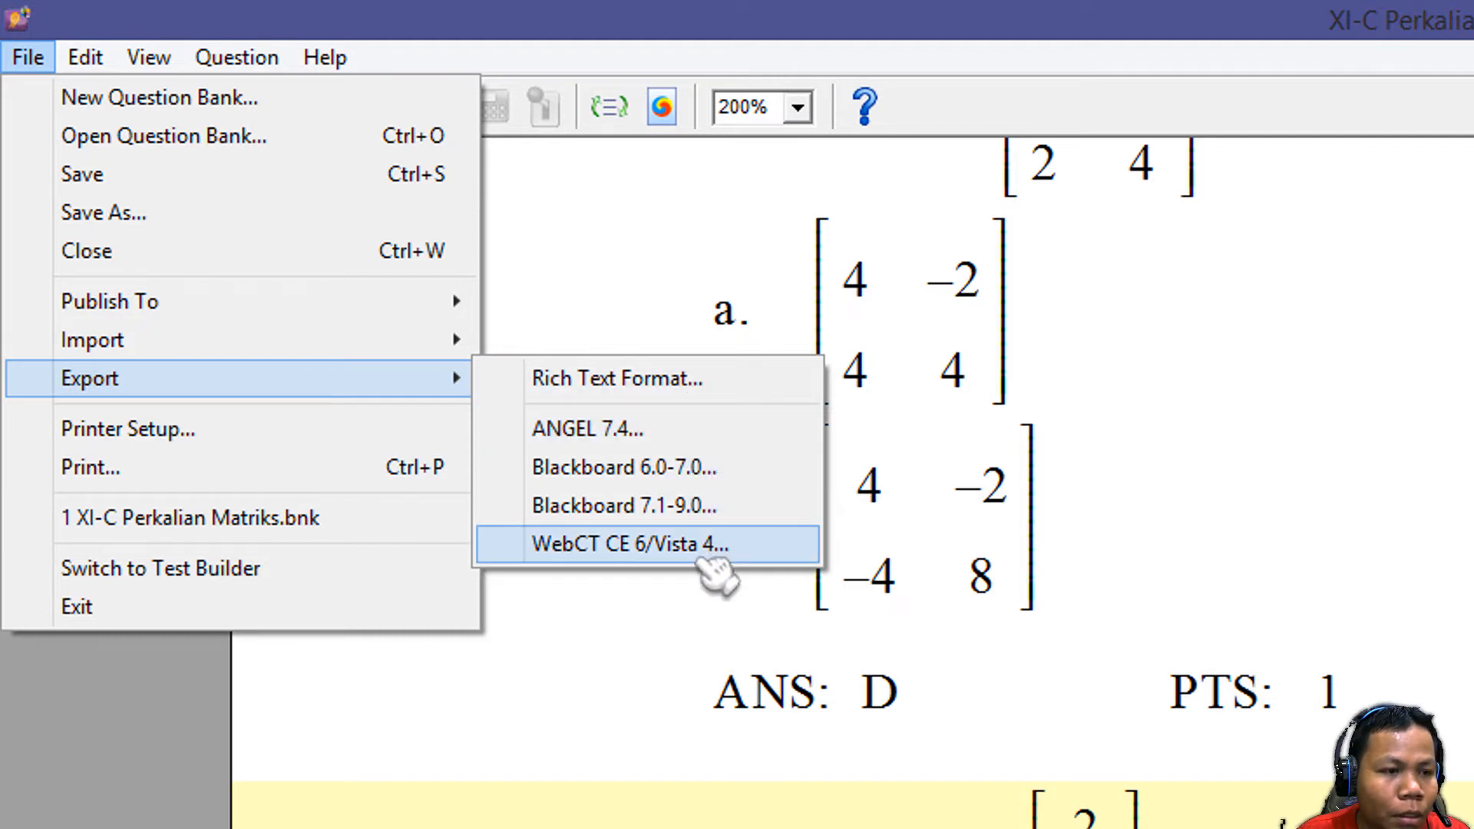
left_click(1194, 675)
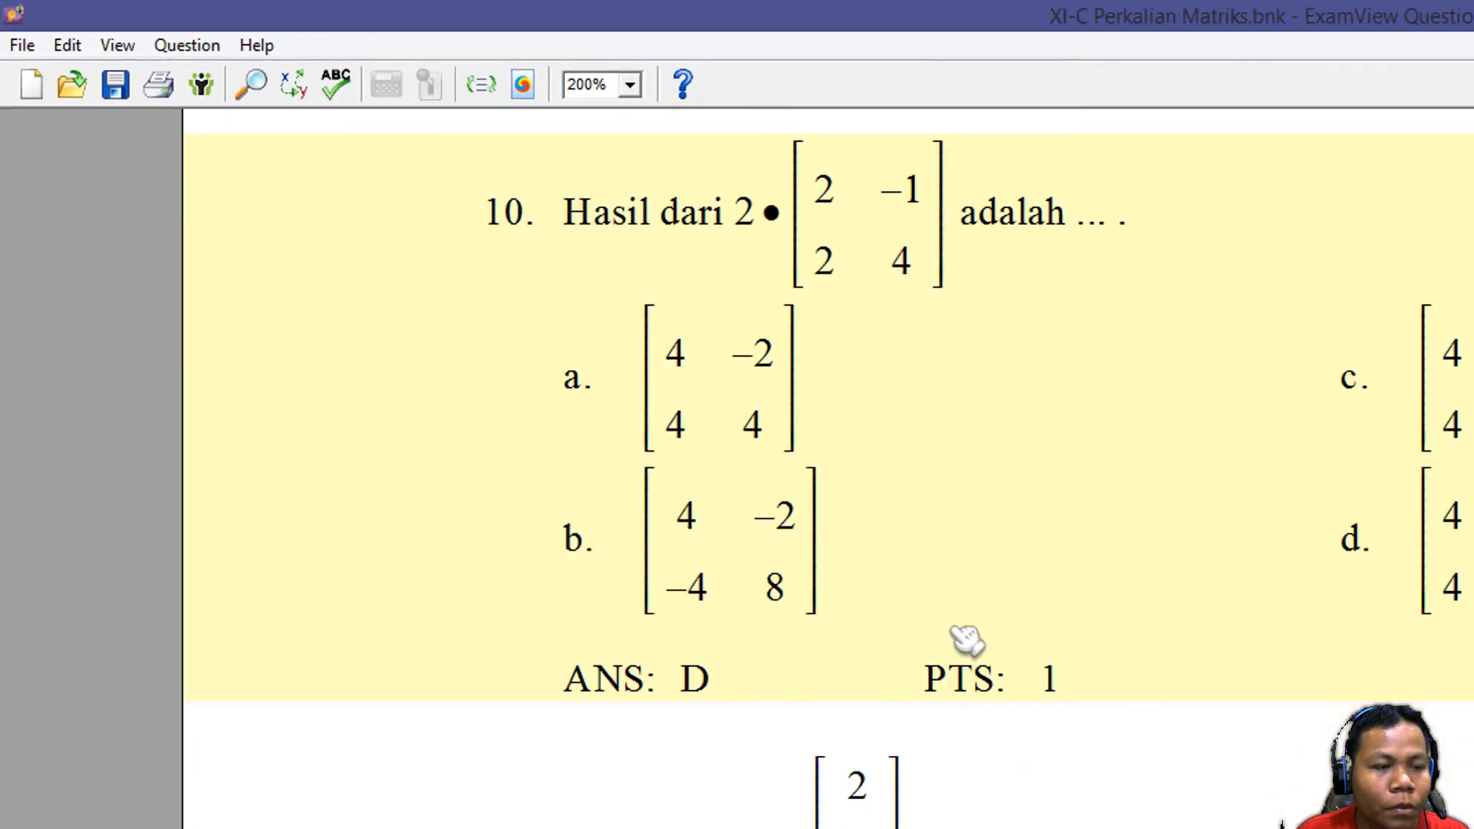
Step: Review questions 9 to 13 of the XI-C Perkalian Matriks bank and return to its first page
scroll(1182, 741, "up", 10)
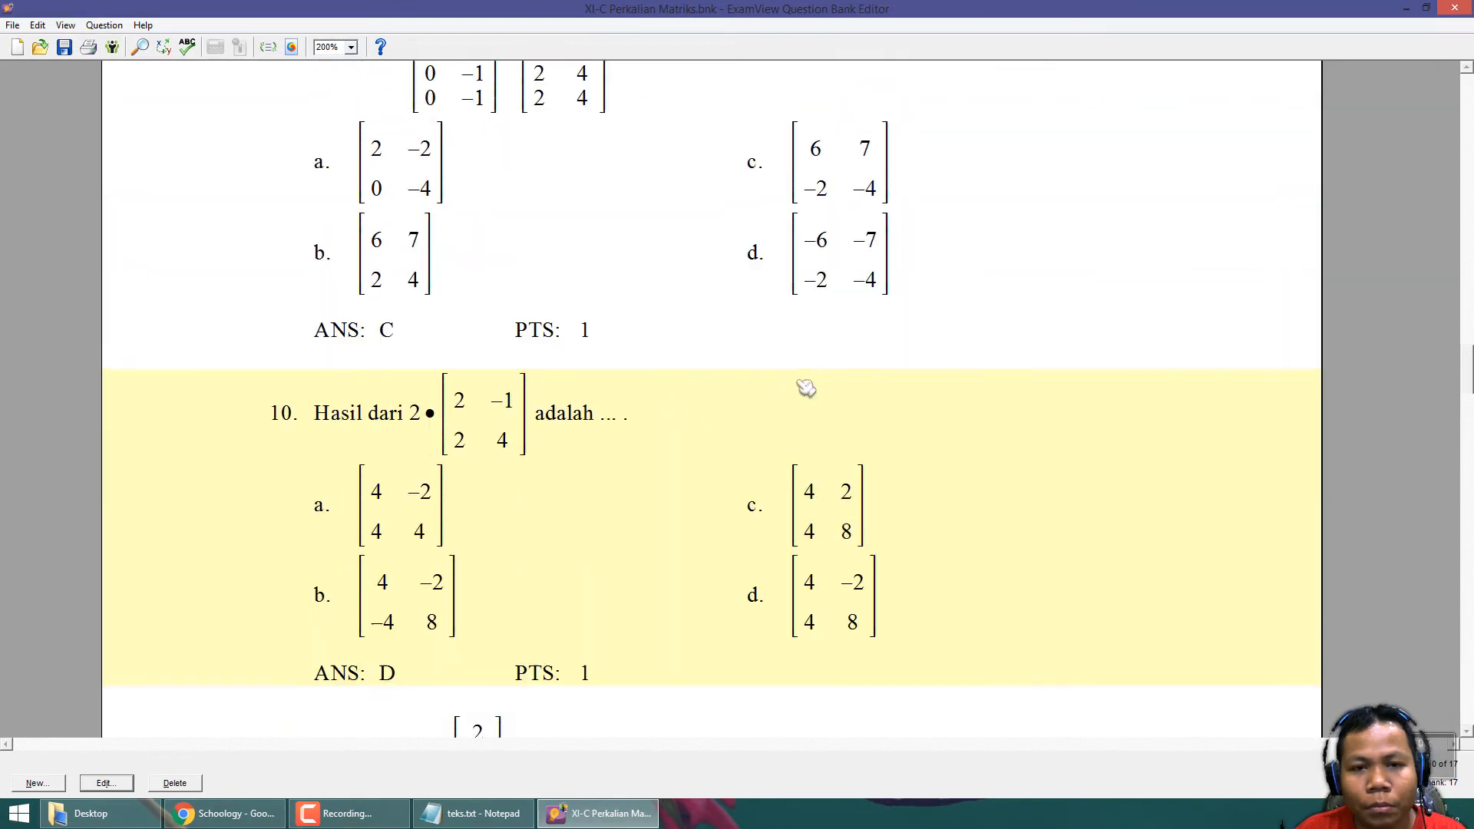
scroll(527, 385, "up", 2)
scroll(690, 476, "down", 10)
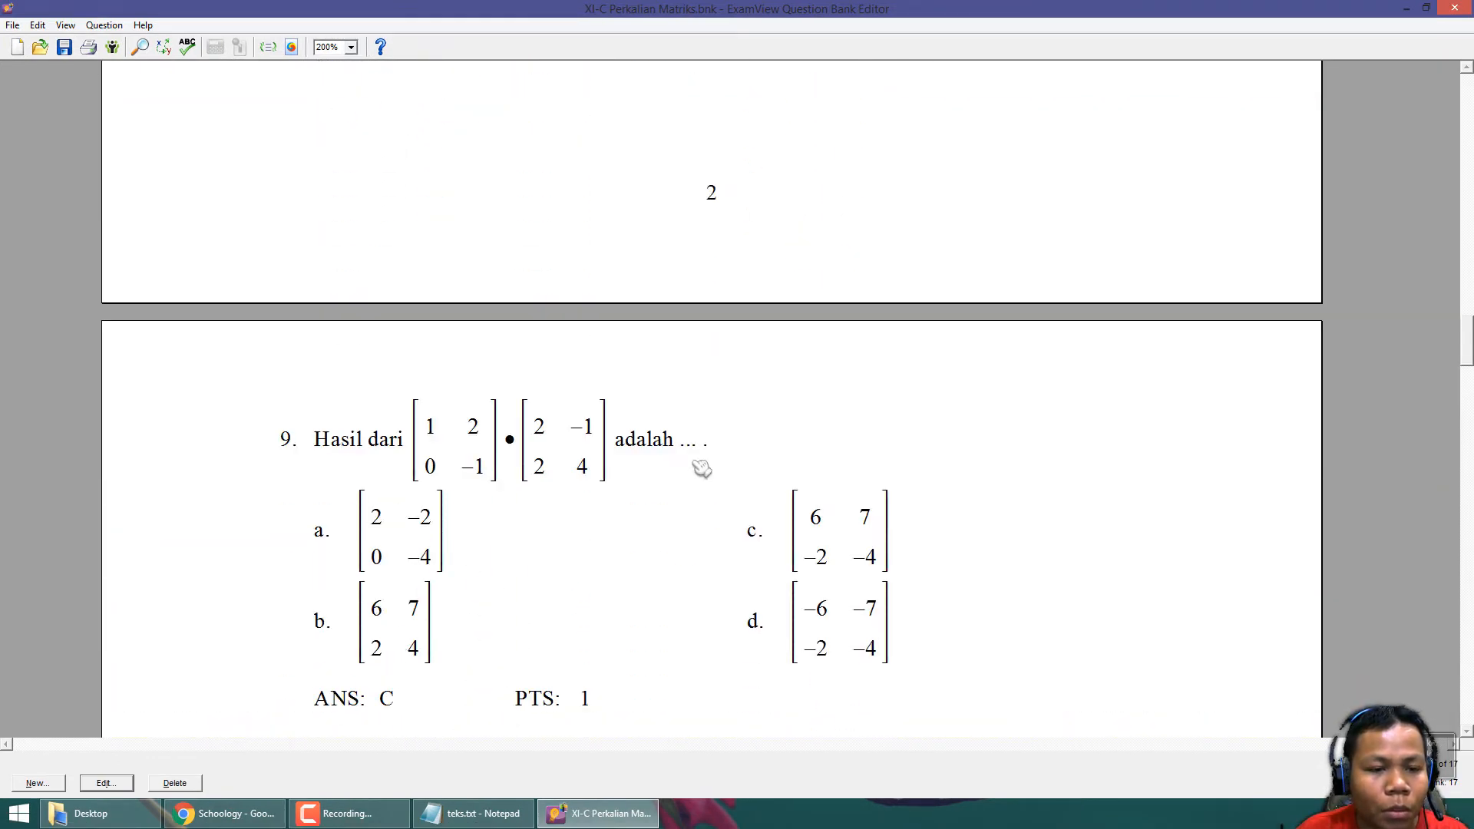
scroll(685, 515, "down", 12)
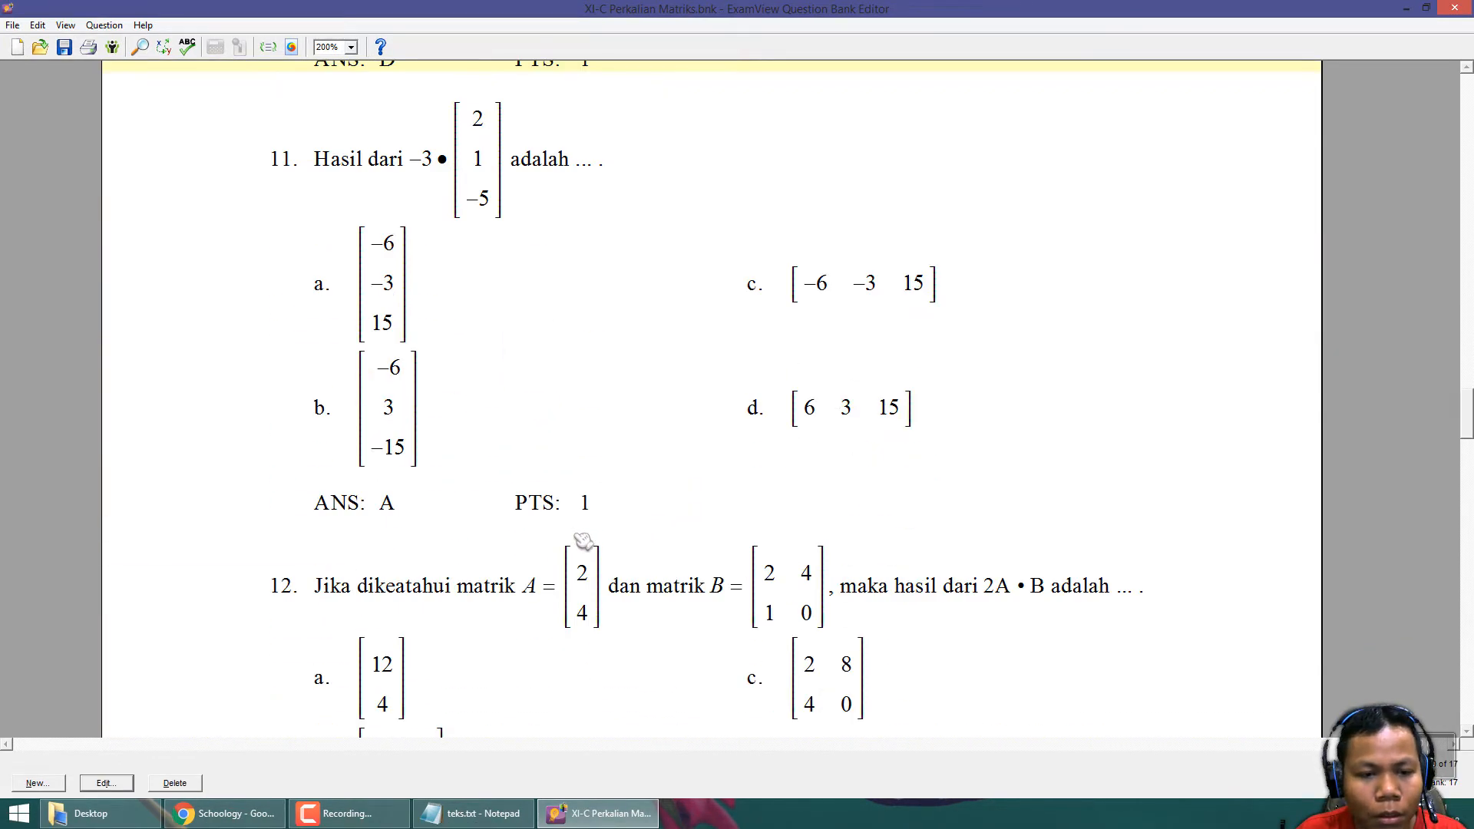
scroll(532, 533, "up", 1)
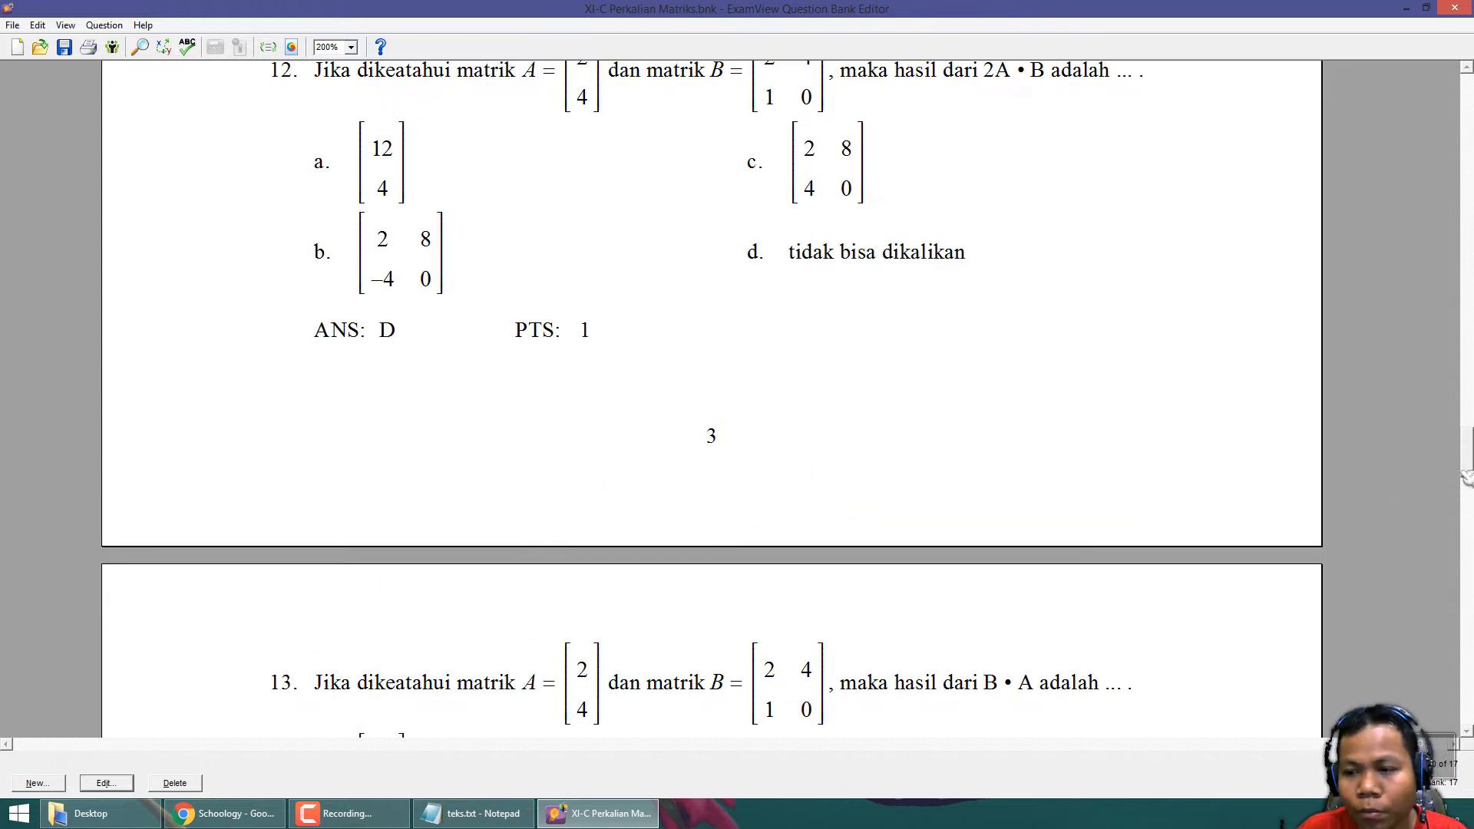
left_click_drag(1465, 476, 1467, 98)
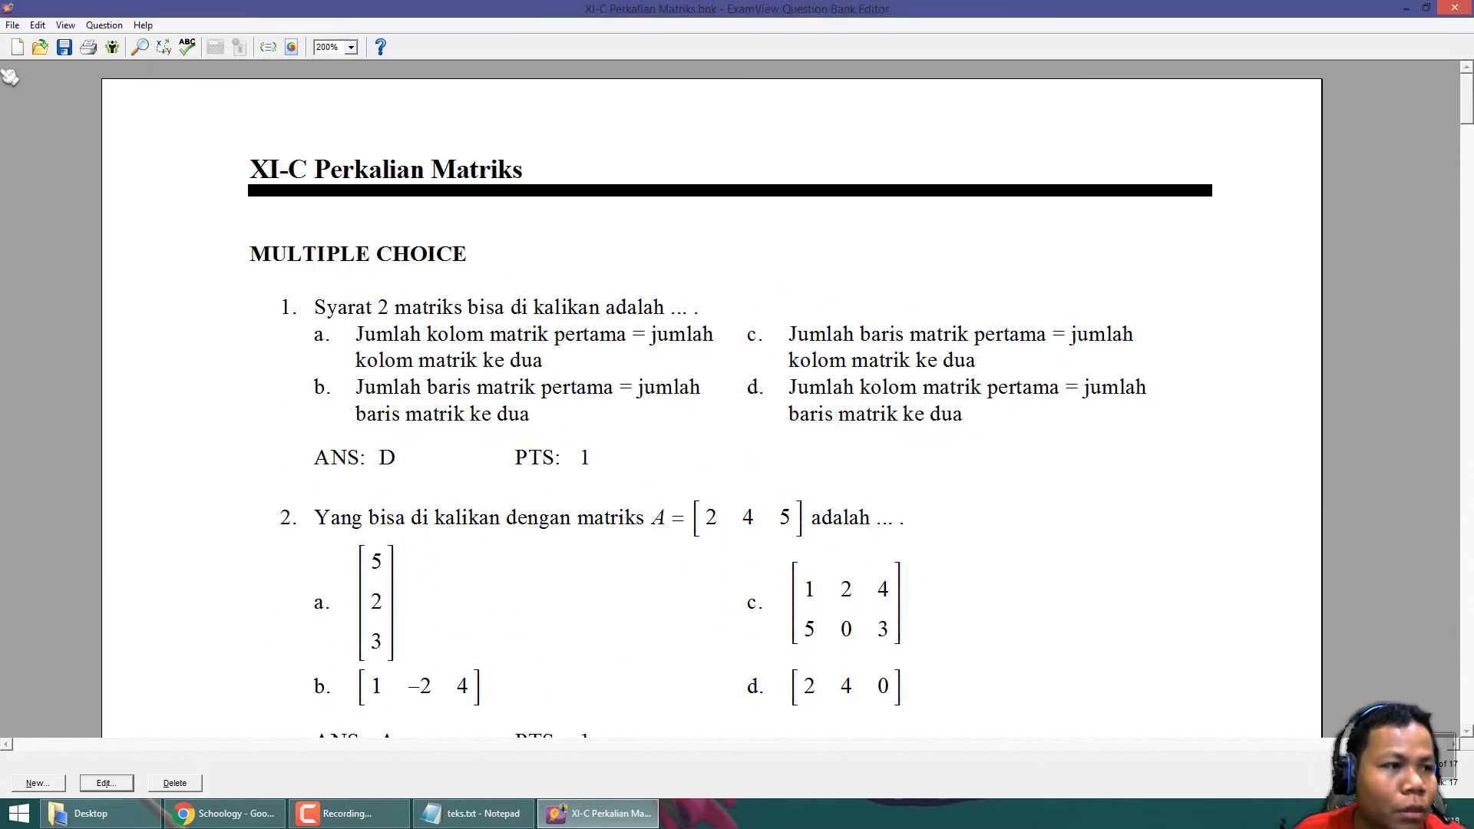
Step: Export the question bank in Blackboard 7.1-9.0 (.zip) format to the Desktop under the file name bab perkalian matriks
left_click(13, 24)
mouse_move(54, 169)
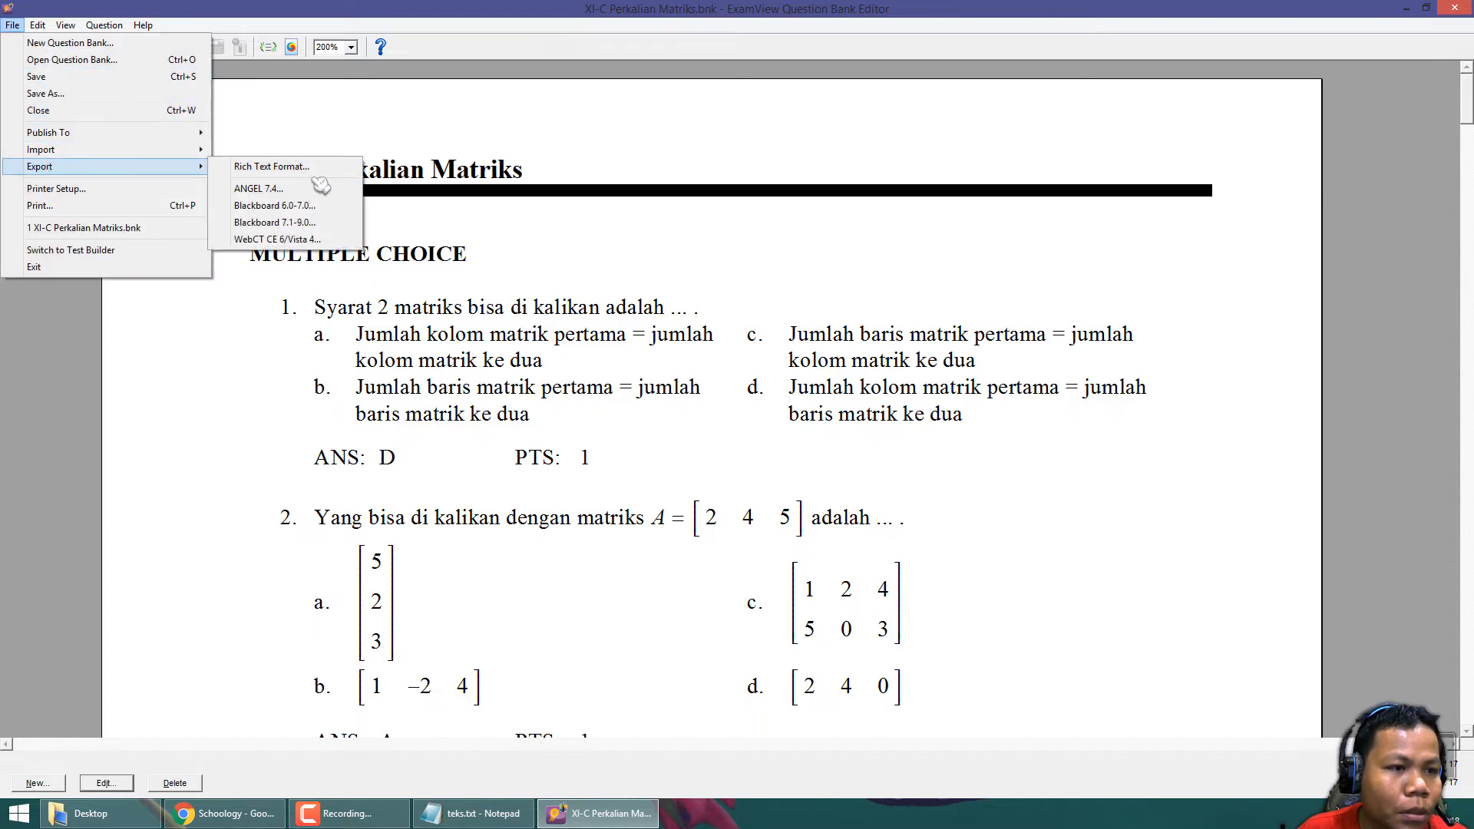
left_click(340, 229)
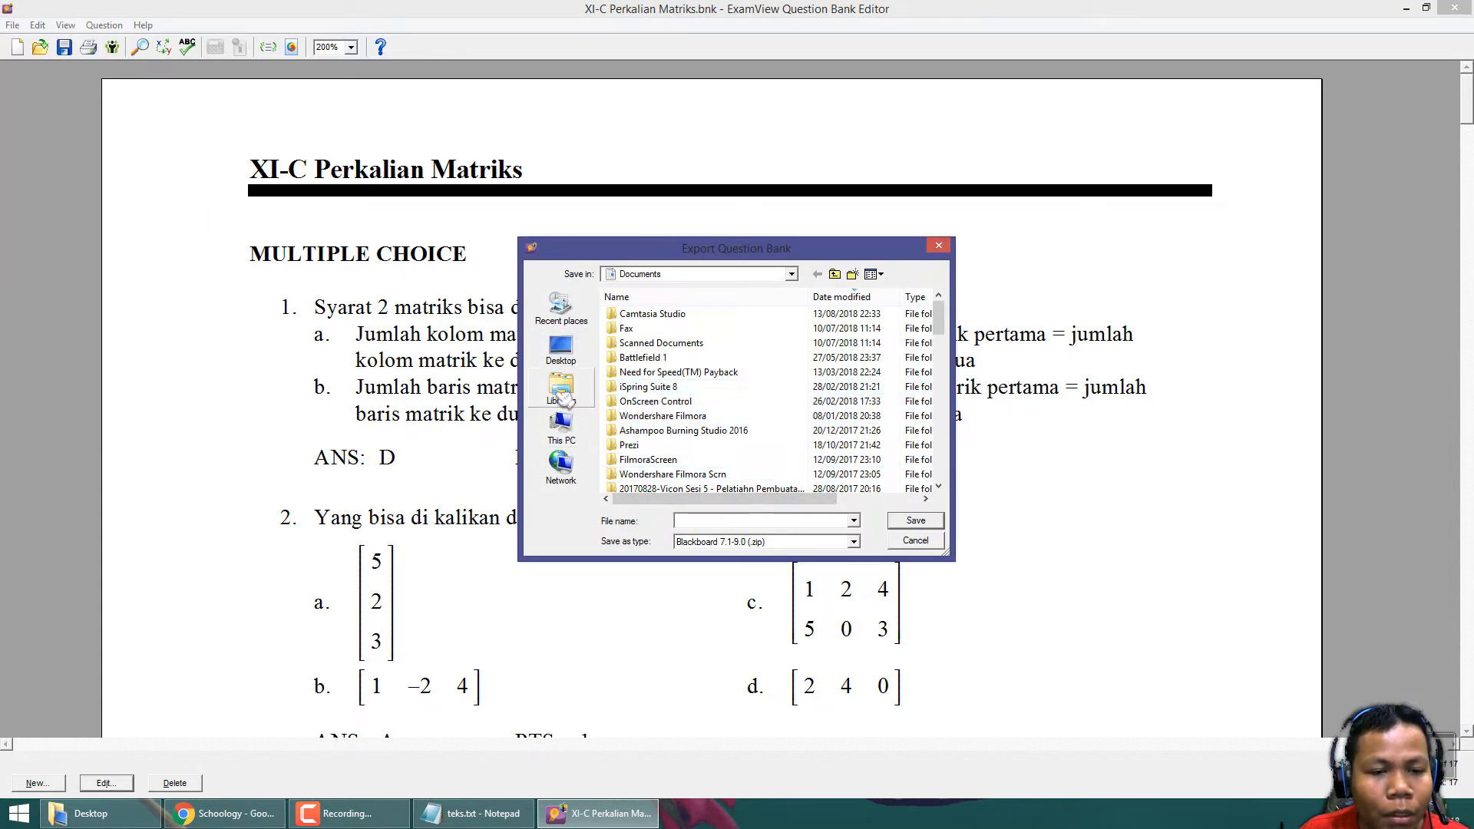
left_click(560, 350)
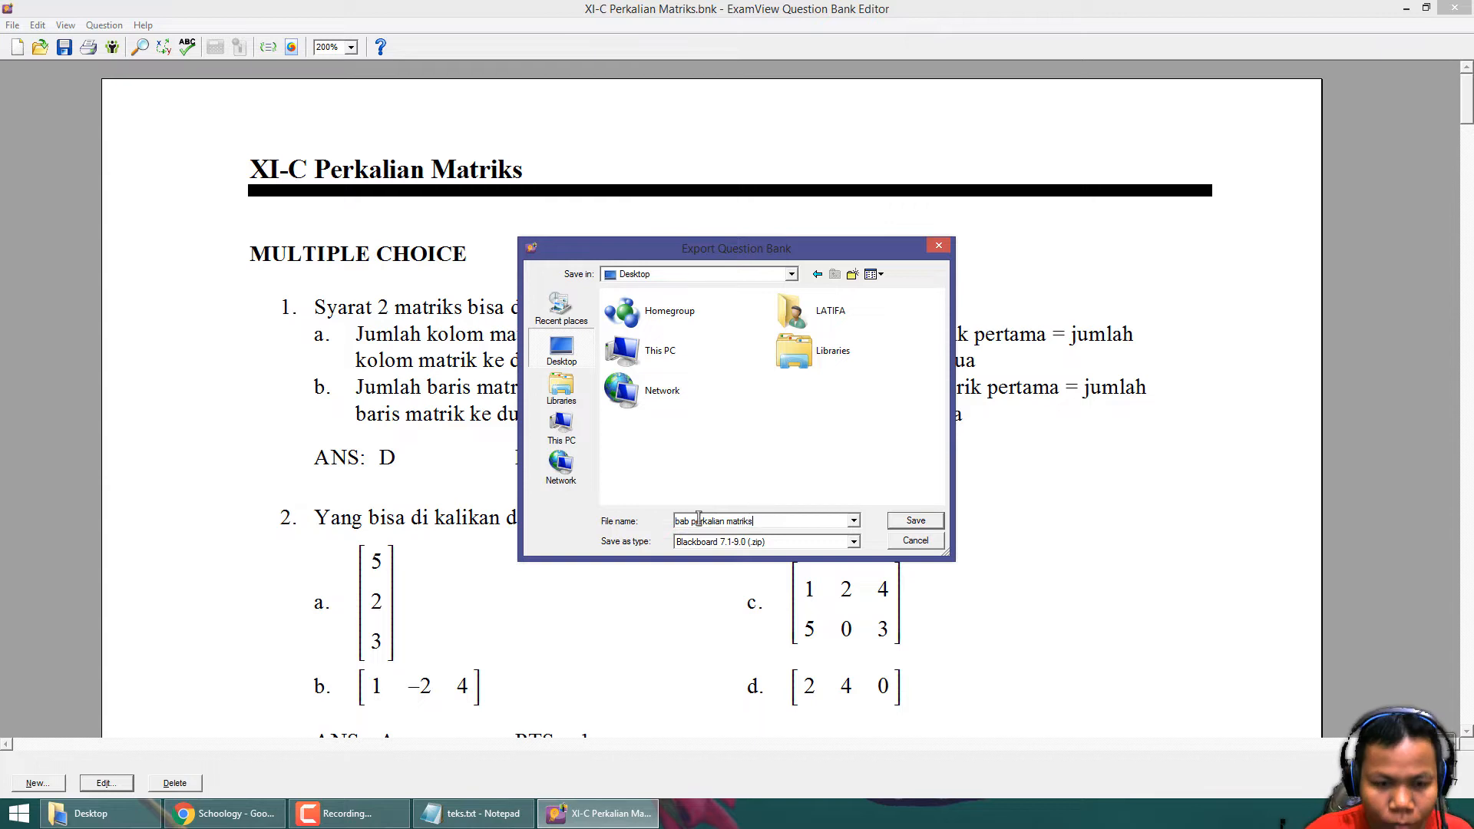
left_click(784, 551)
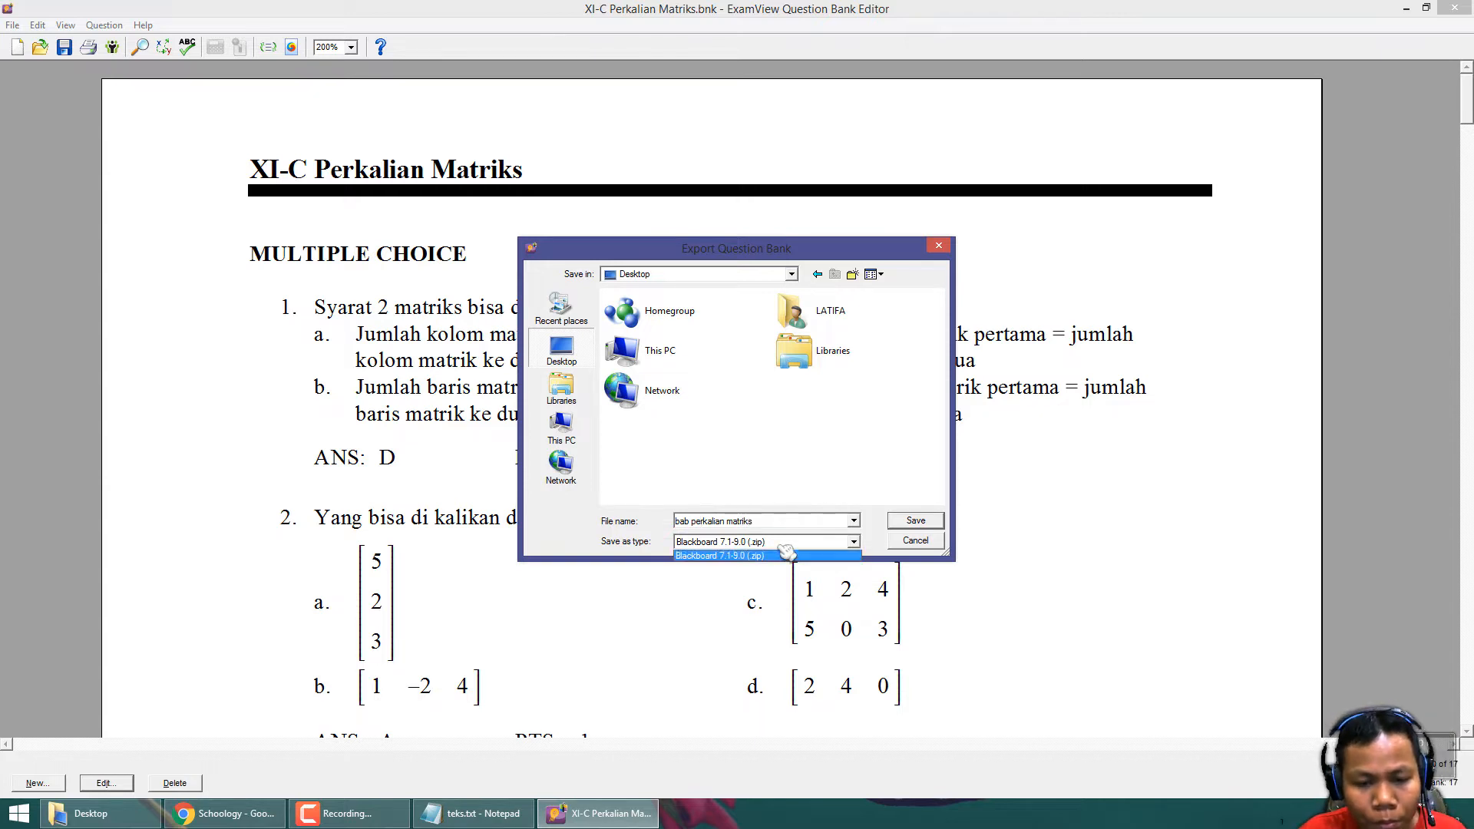
left_click(784, 551)
left_click(901, 521)
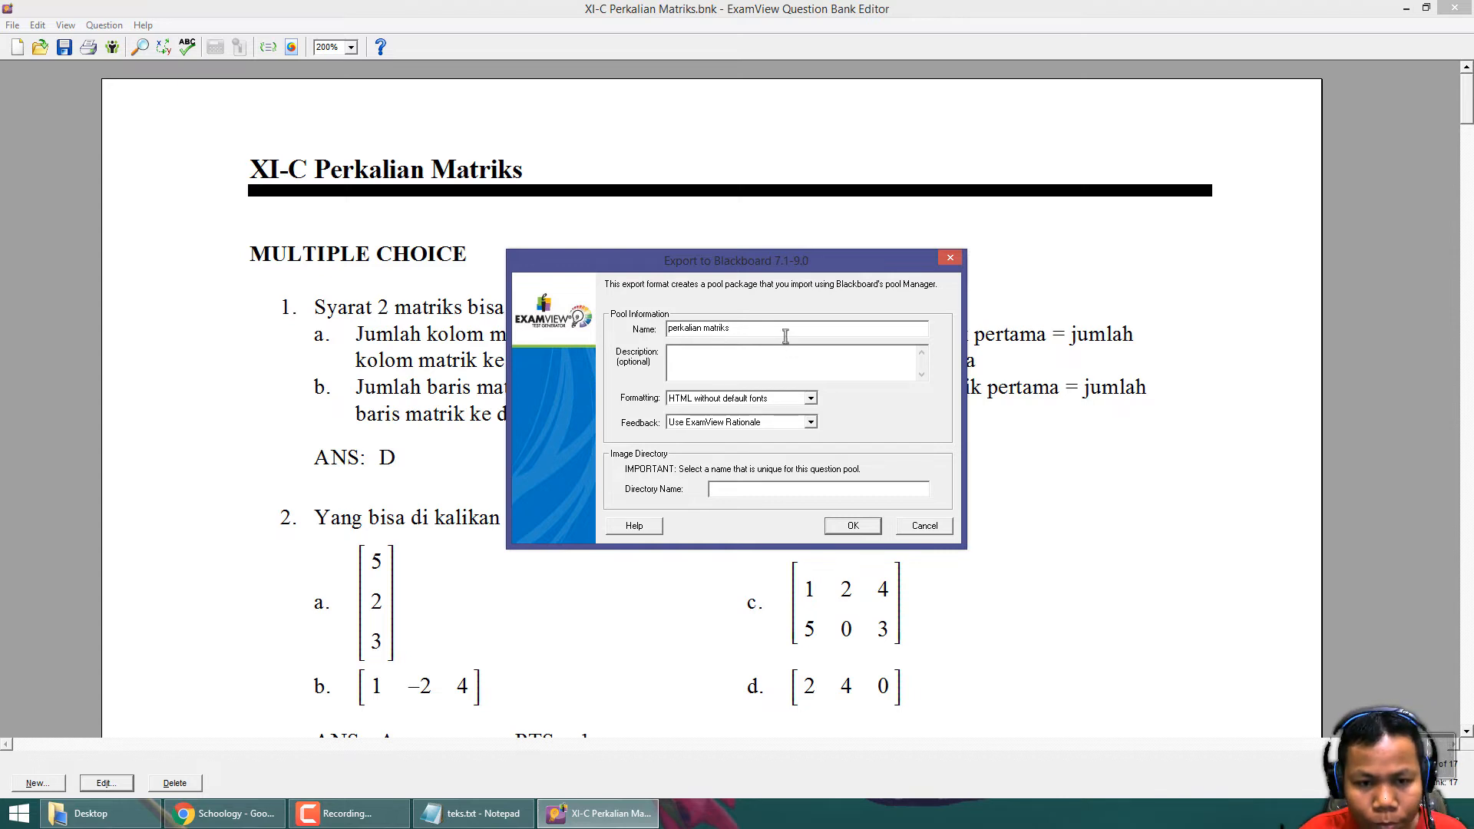
Step: Complete the Blackboard export with the pool name perkalian matriks and close ExamView
left_click_drag(740, 336, 619, 336)
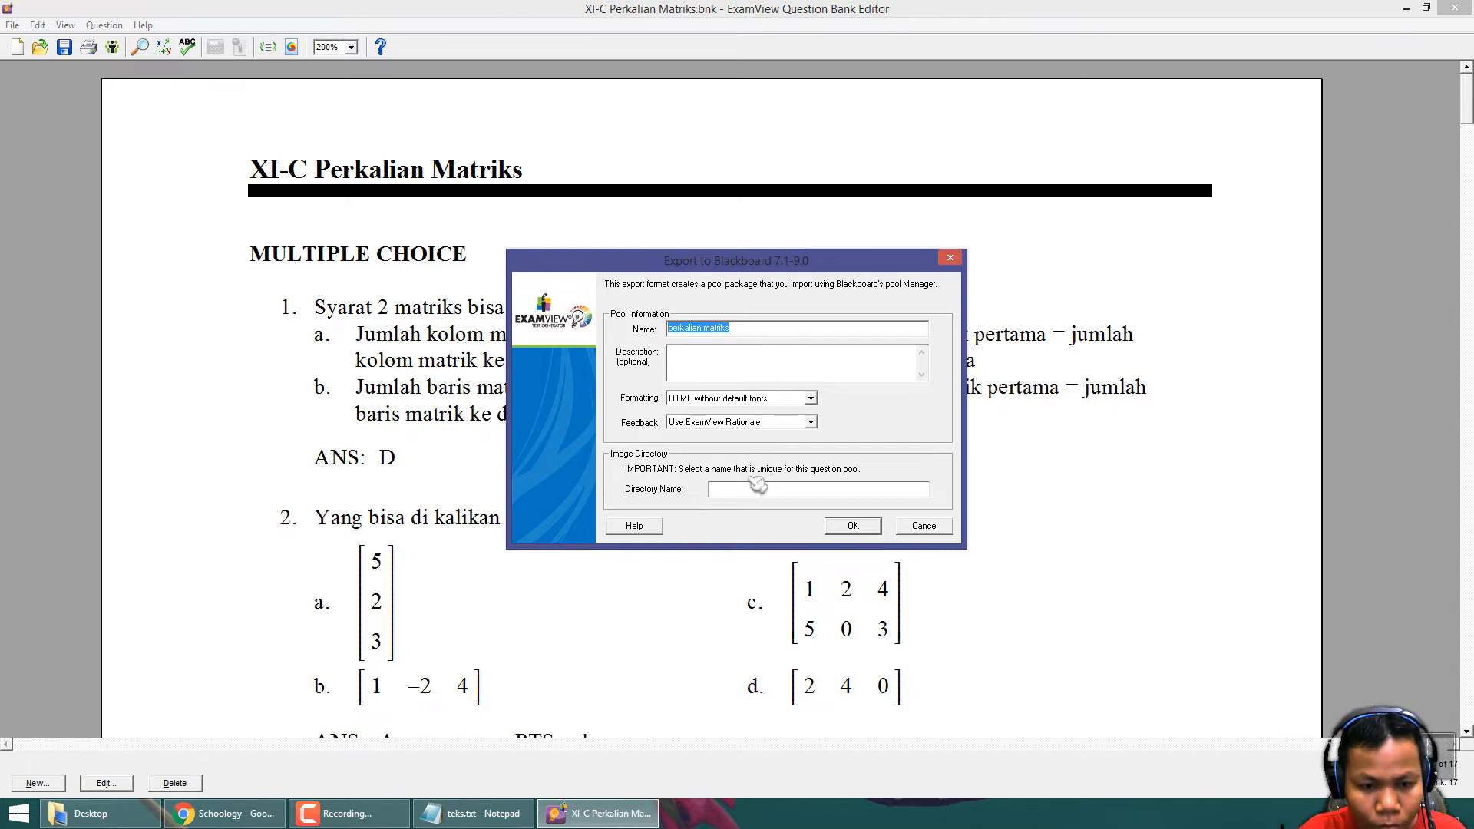
left_click(856, 526)
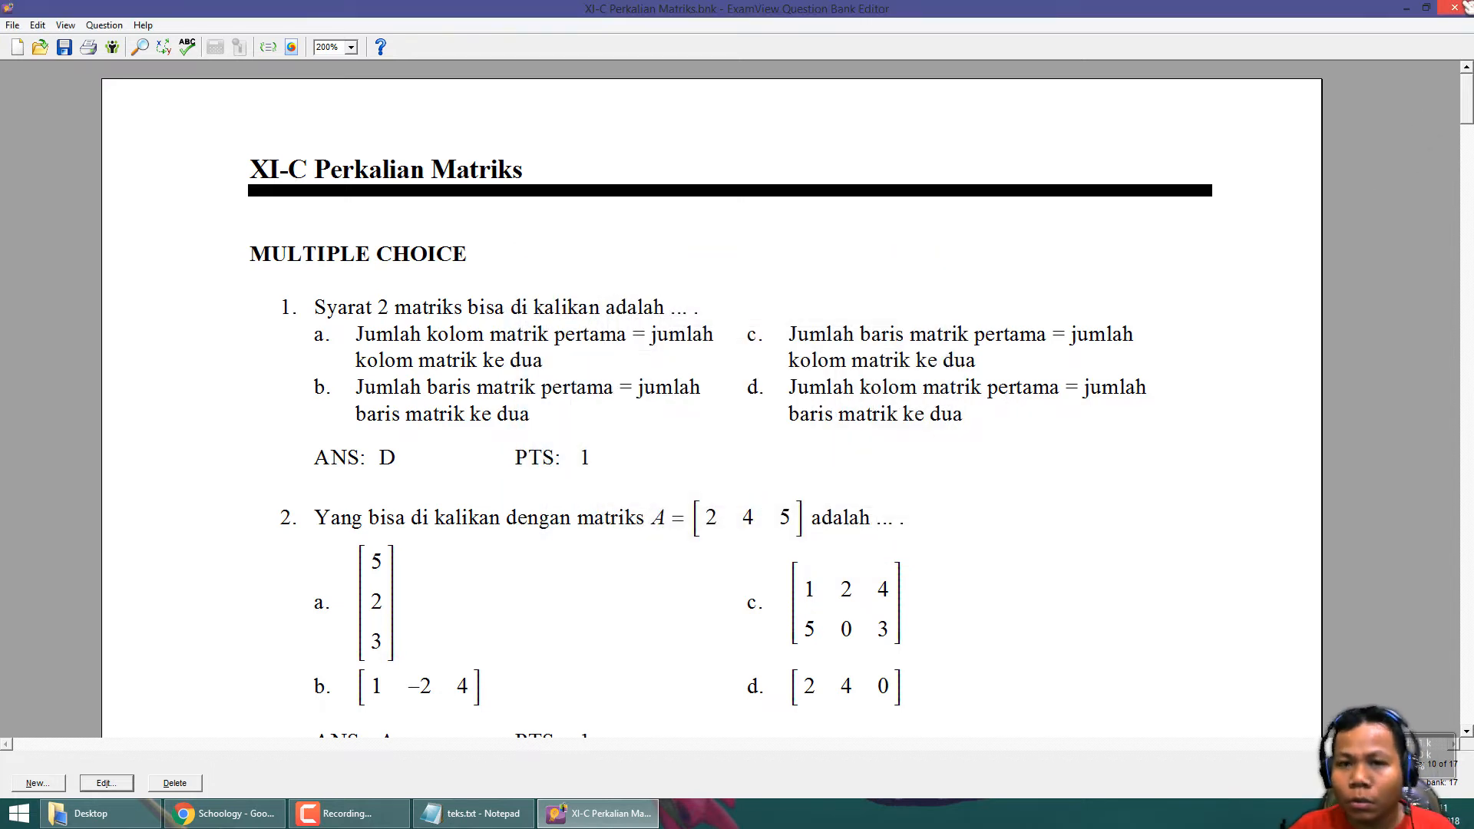
left_click(1455, 8)
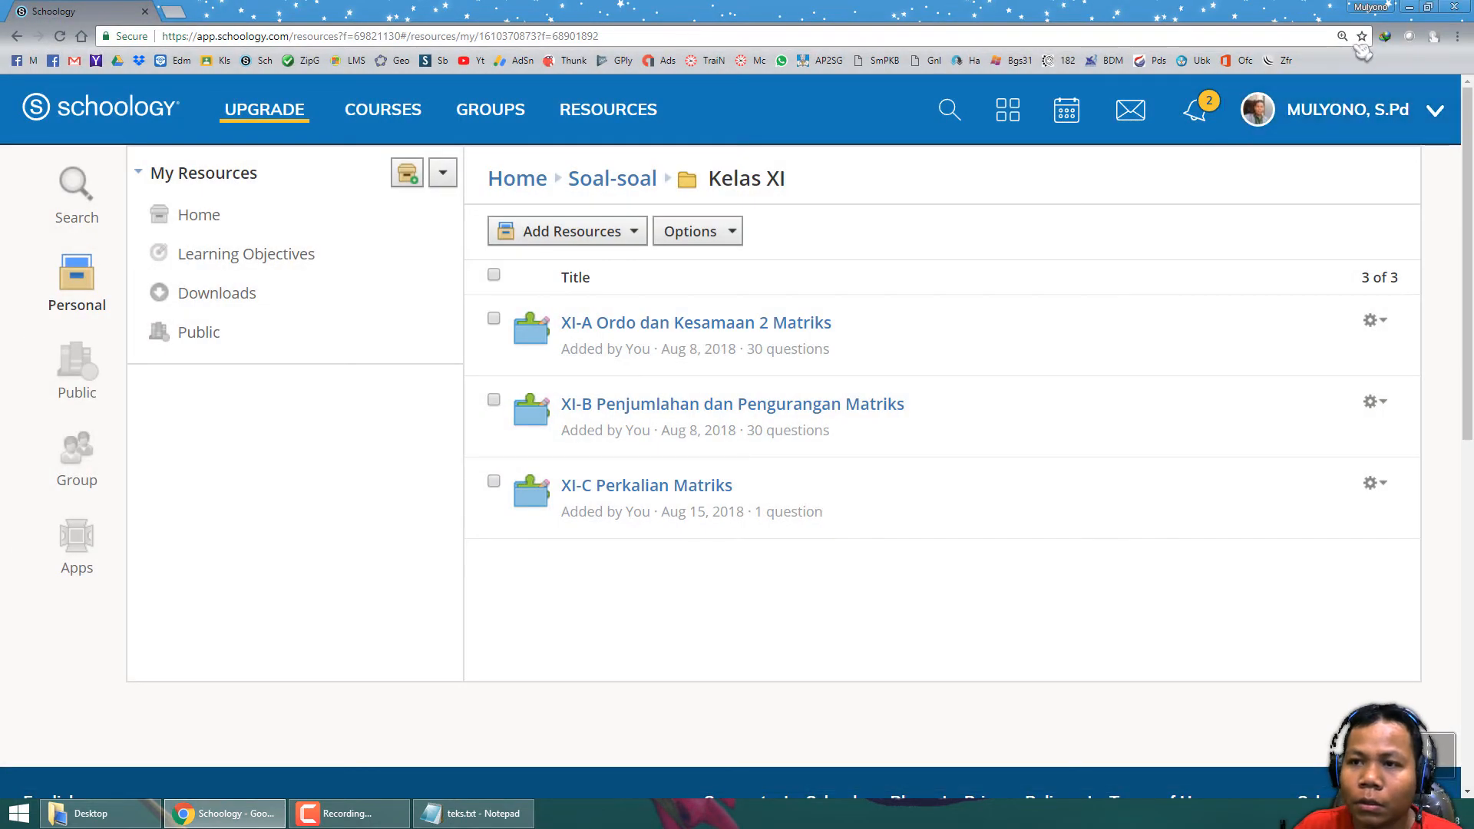
Step: Switch to the Desktop folder in File Explorer and locate the exported bab perkalian matriks.zip beside the original bank file
left_click(146, 812)
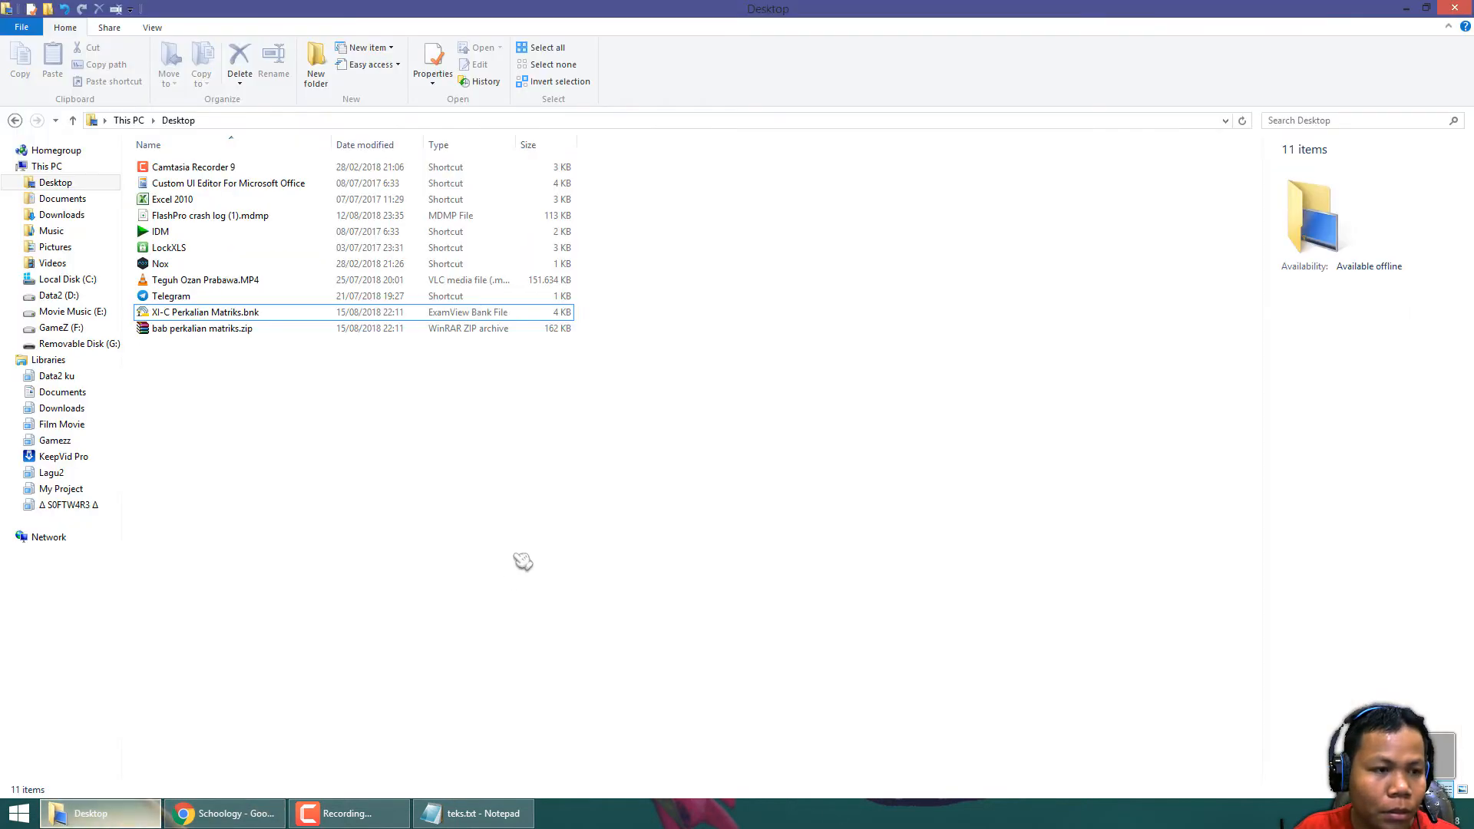
left_click(198, 331)
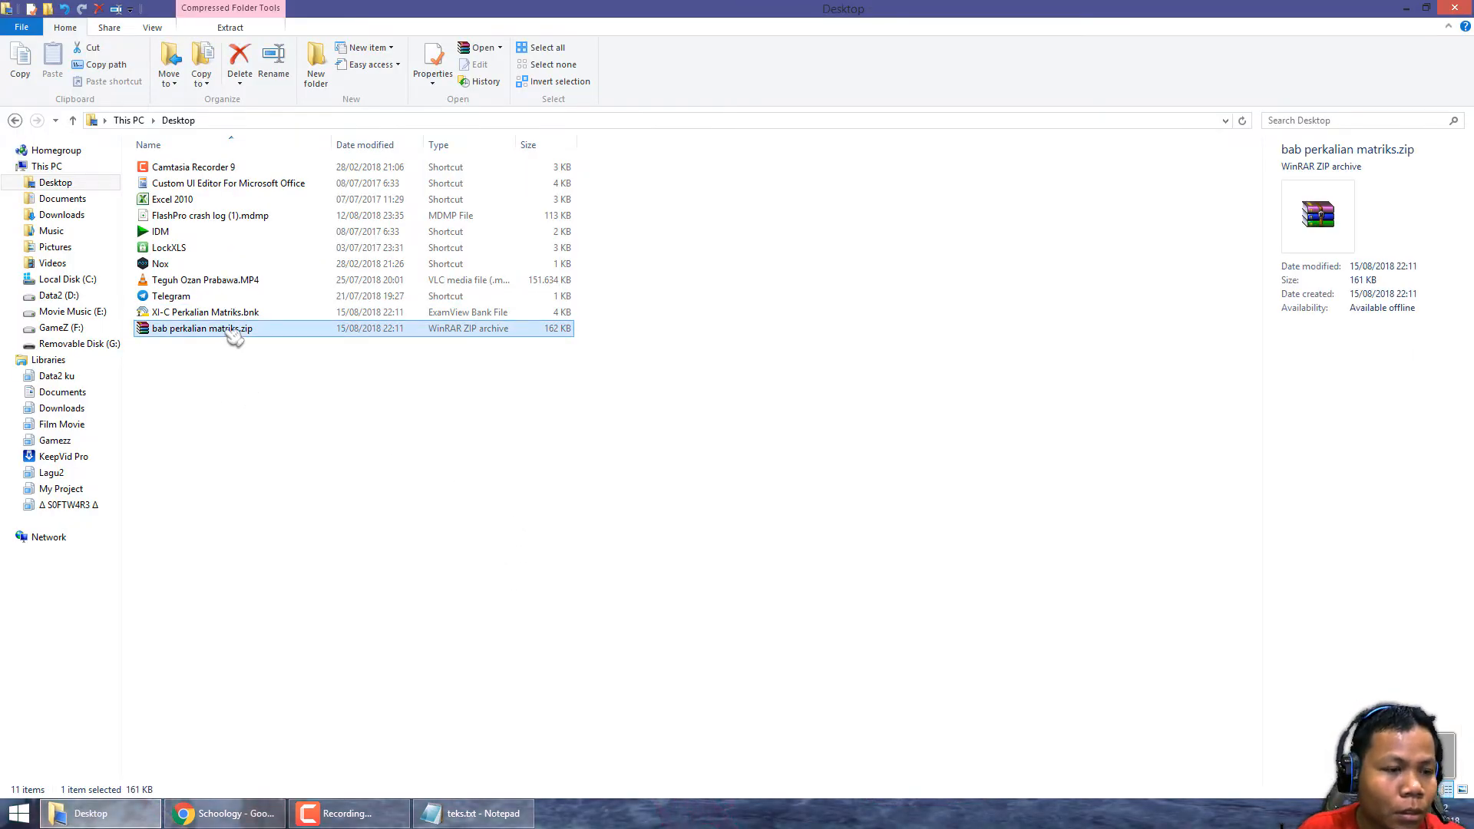
left_click(241, 315)
left_click(242, 331)
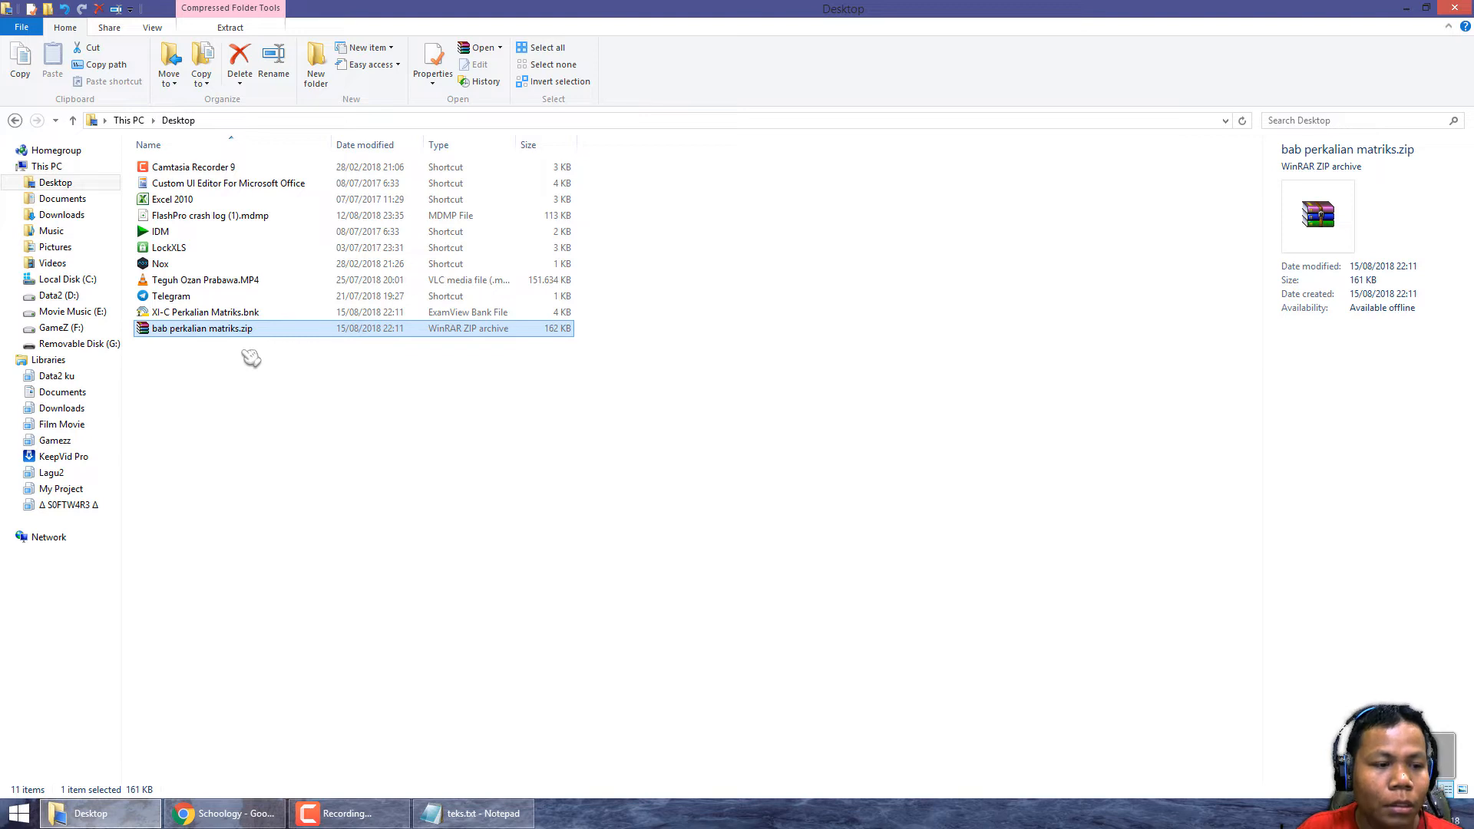
Step: Switch to Schoology, delete the question "Syarat 2 matrik bisa di kalikan adalah ... ." from XI-C Perkalian Matriks, and check the available question types
left_click(244, 805)
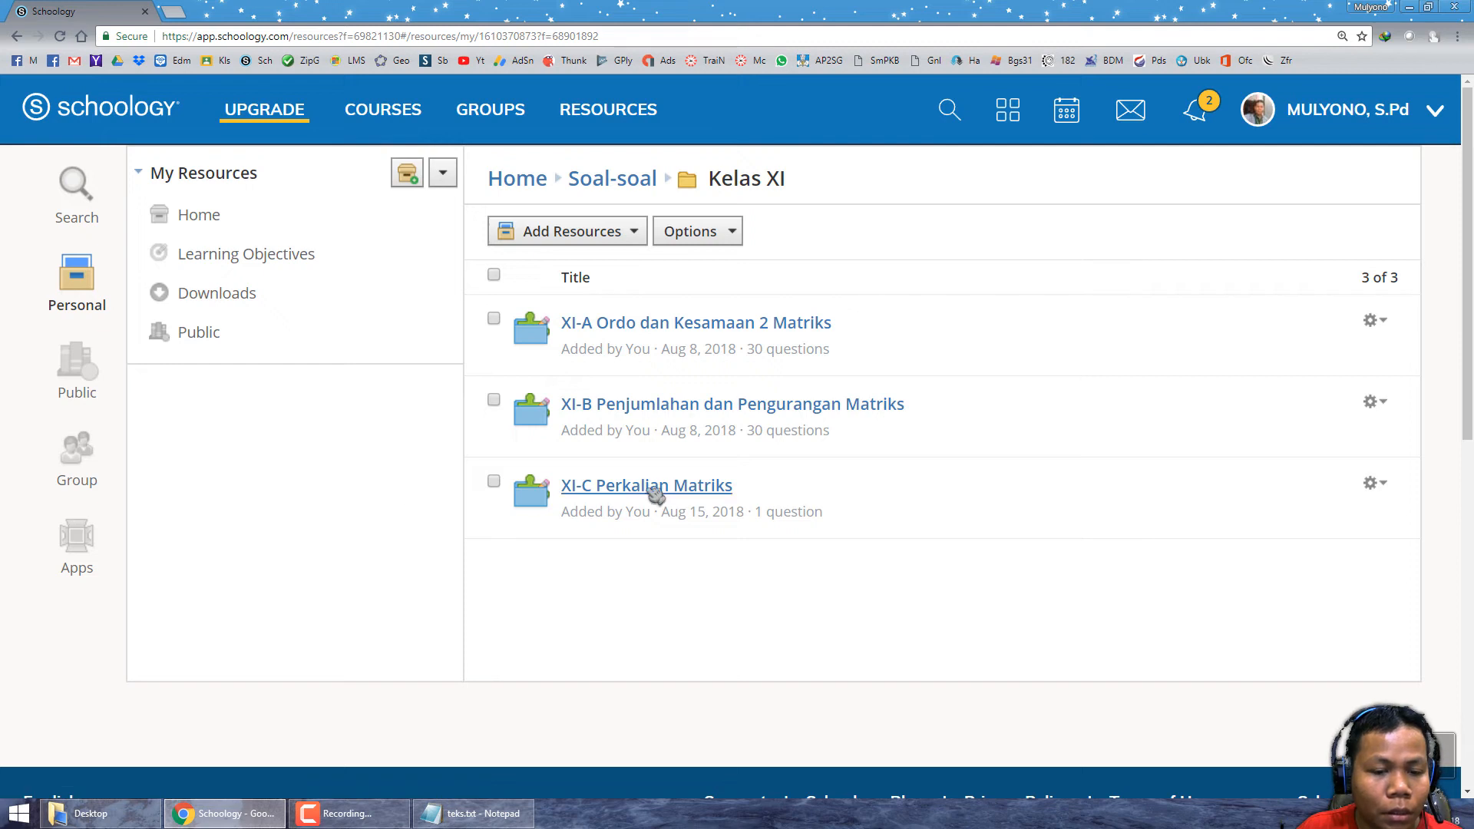
left_click(631, 493)
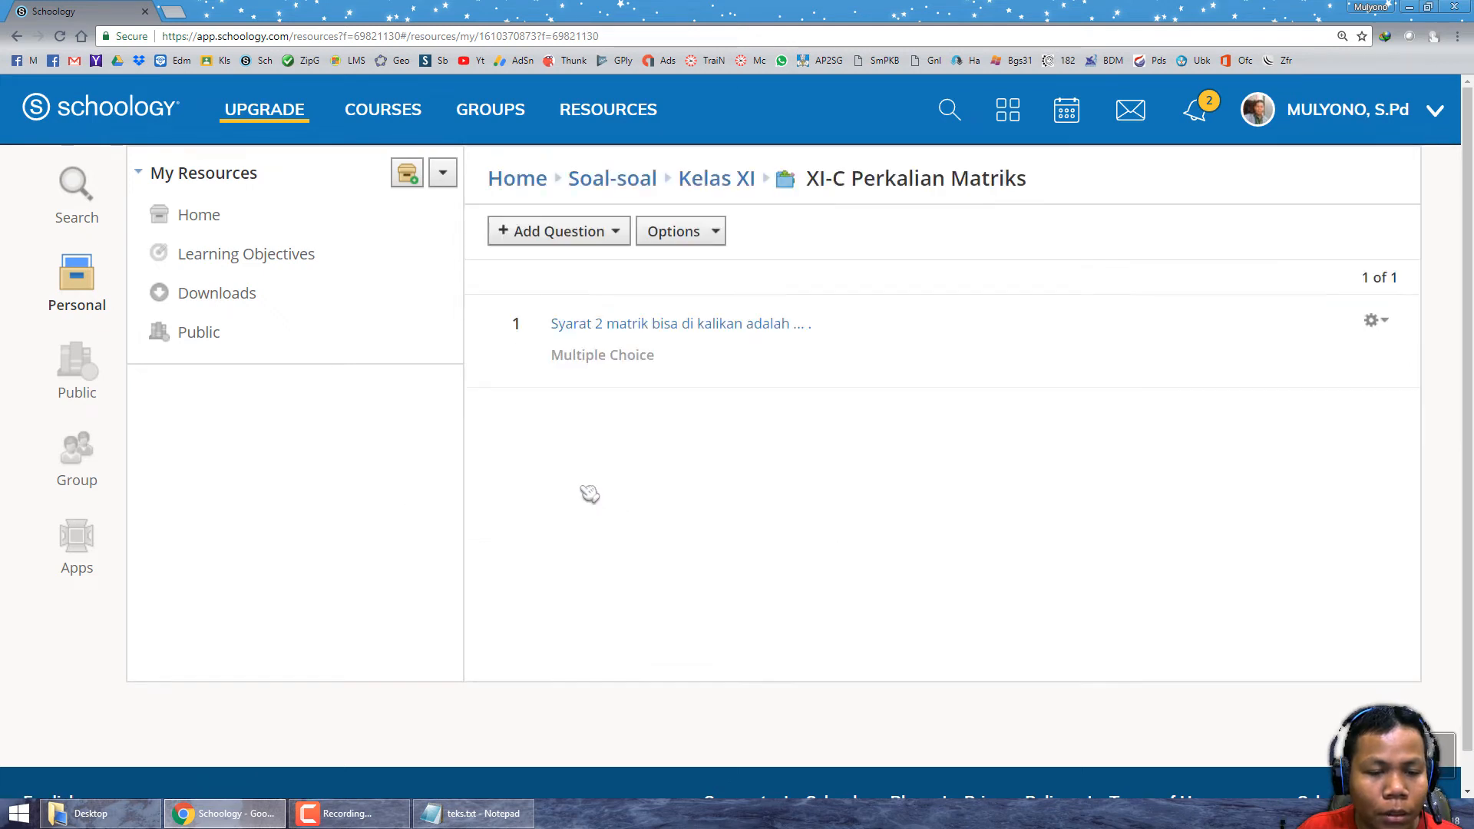
left_click(1371, 320)
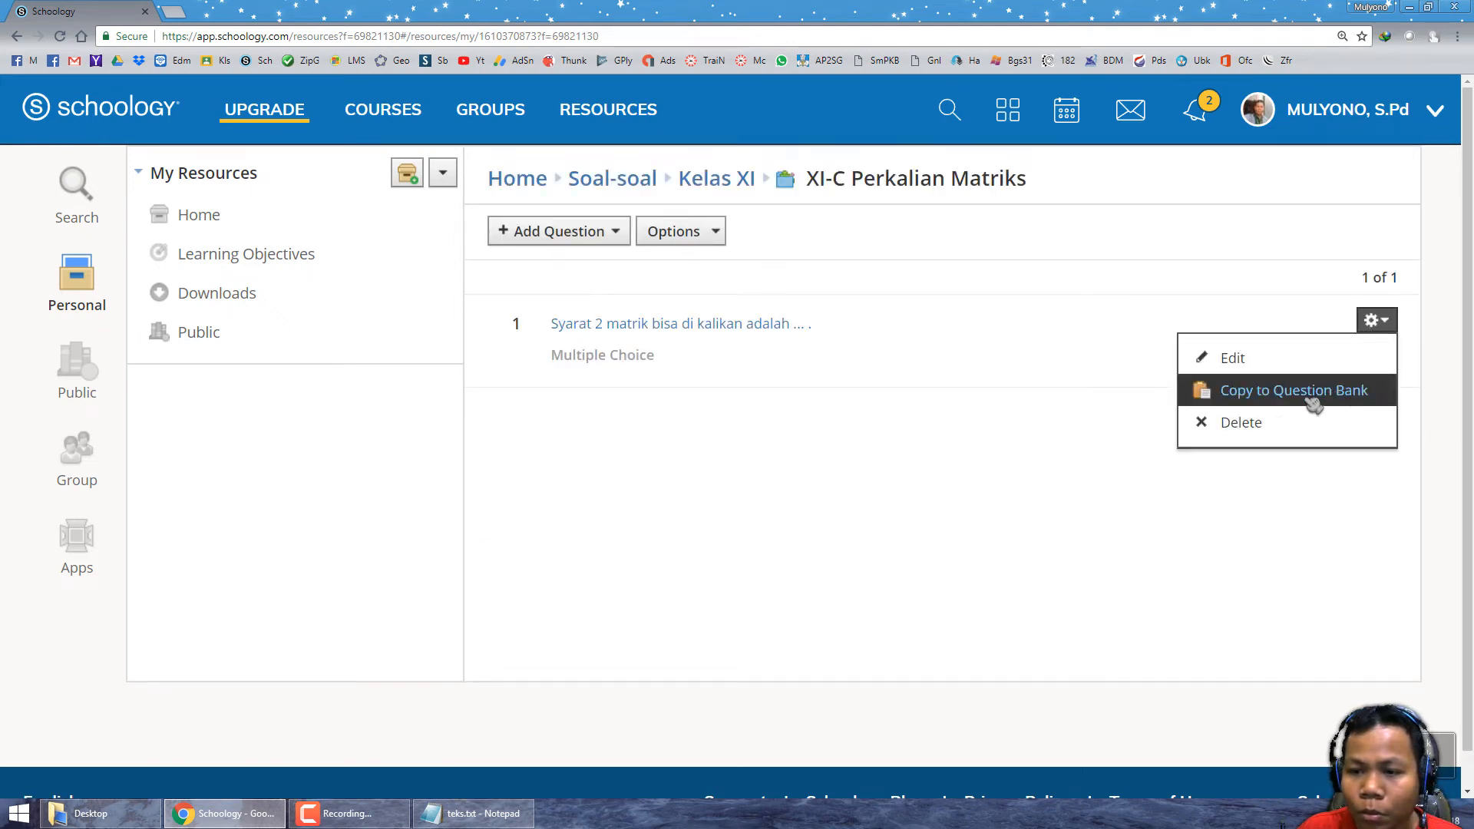
left_click(1267, 421)
left_click(702, 332)
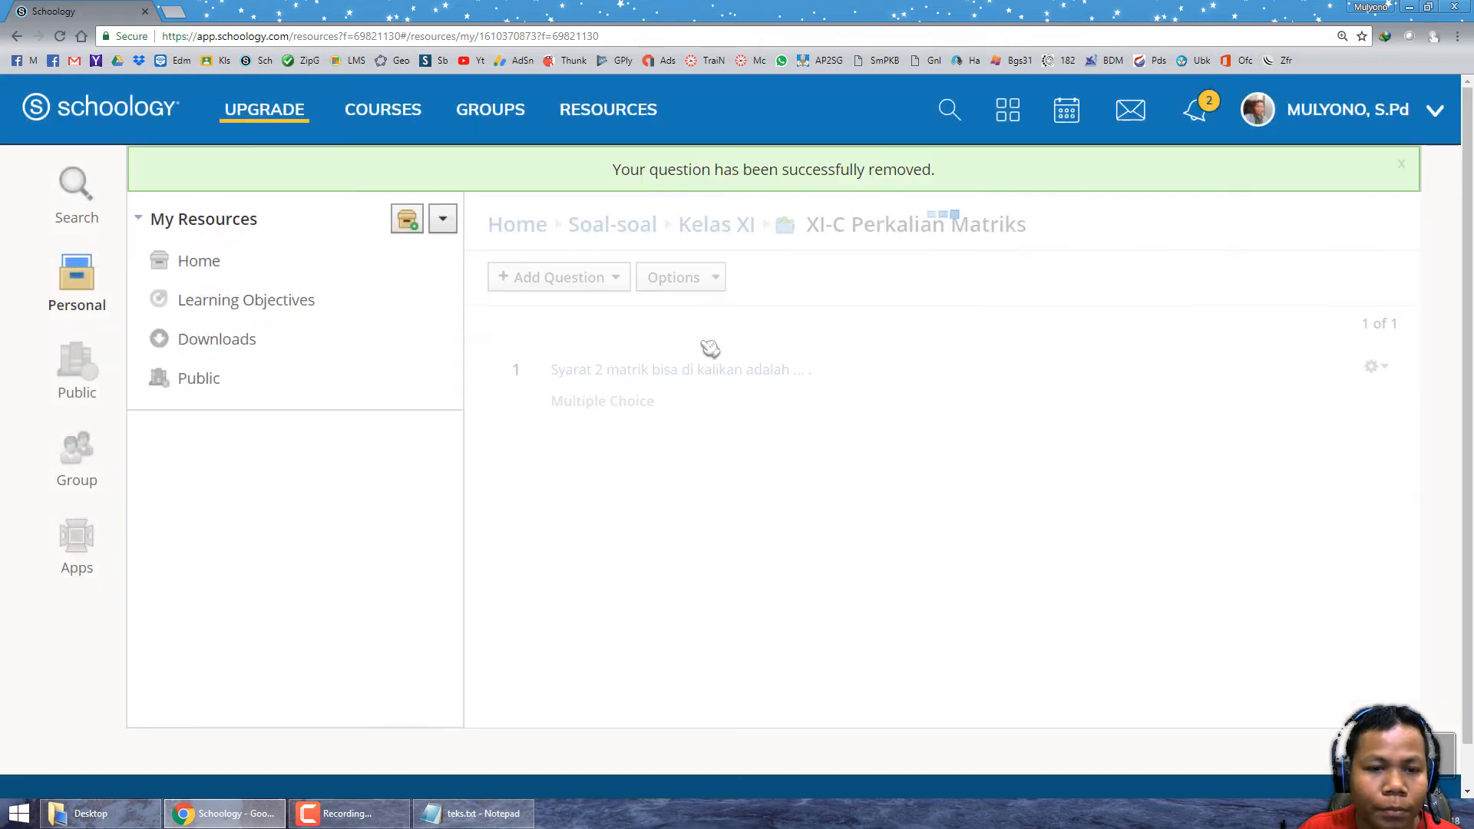
left_click(564, 279)
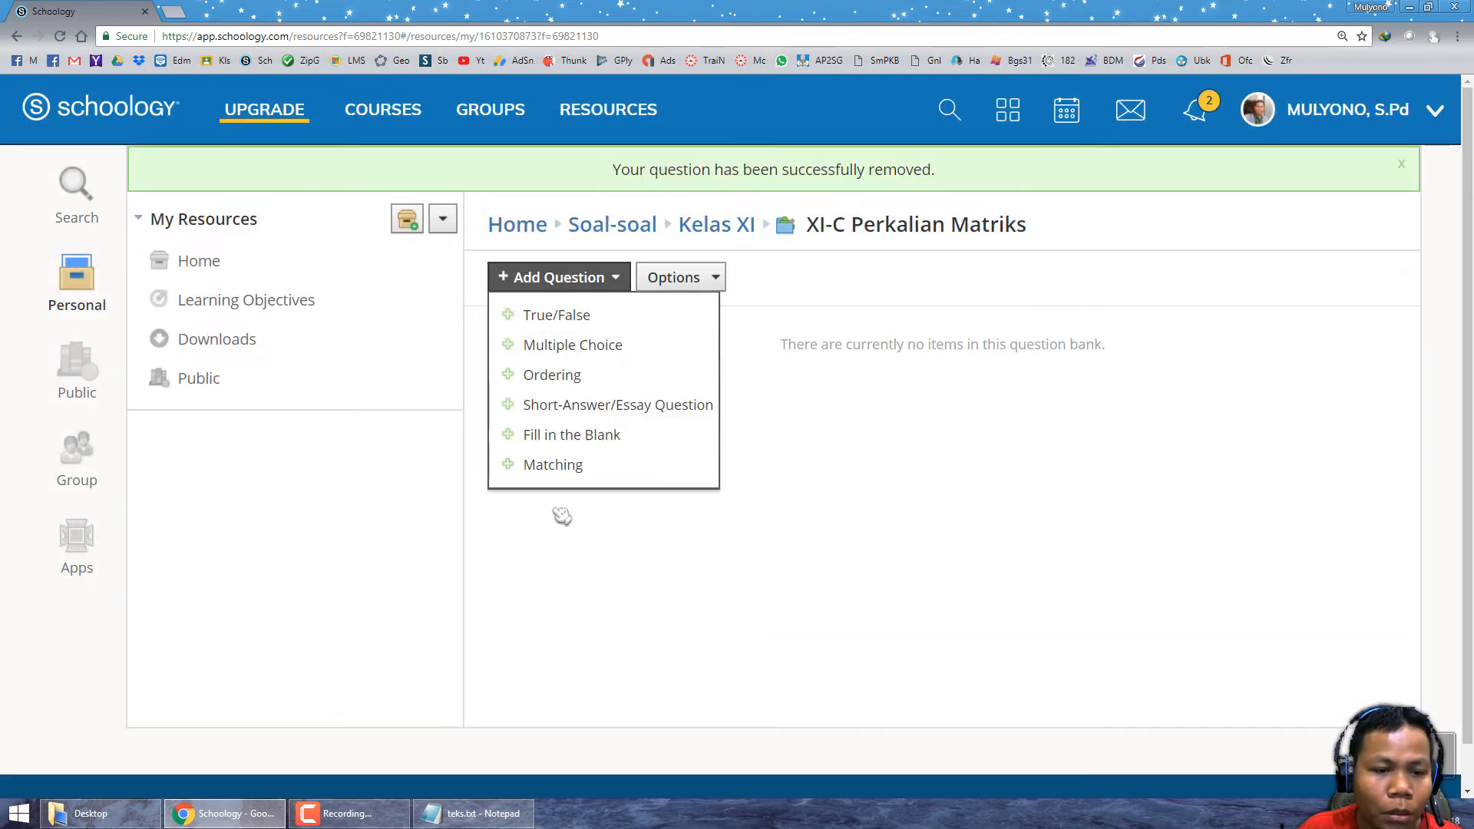
left_click(611, 613)
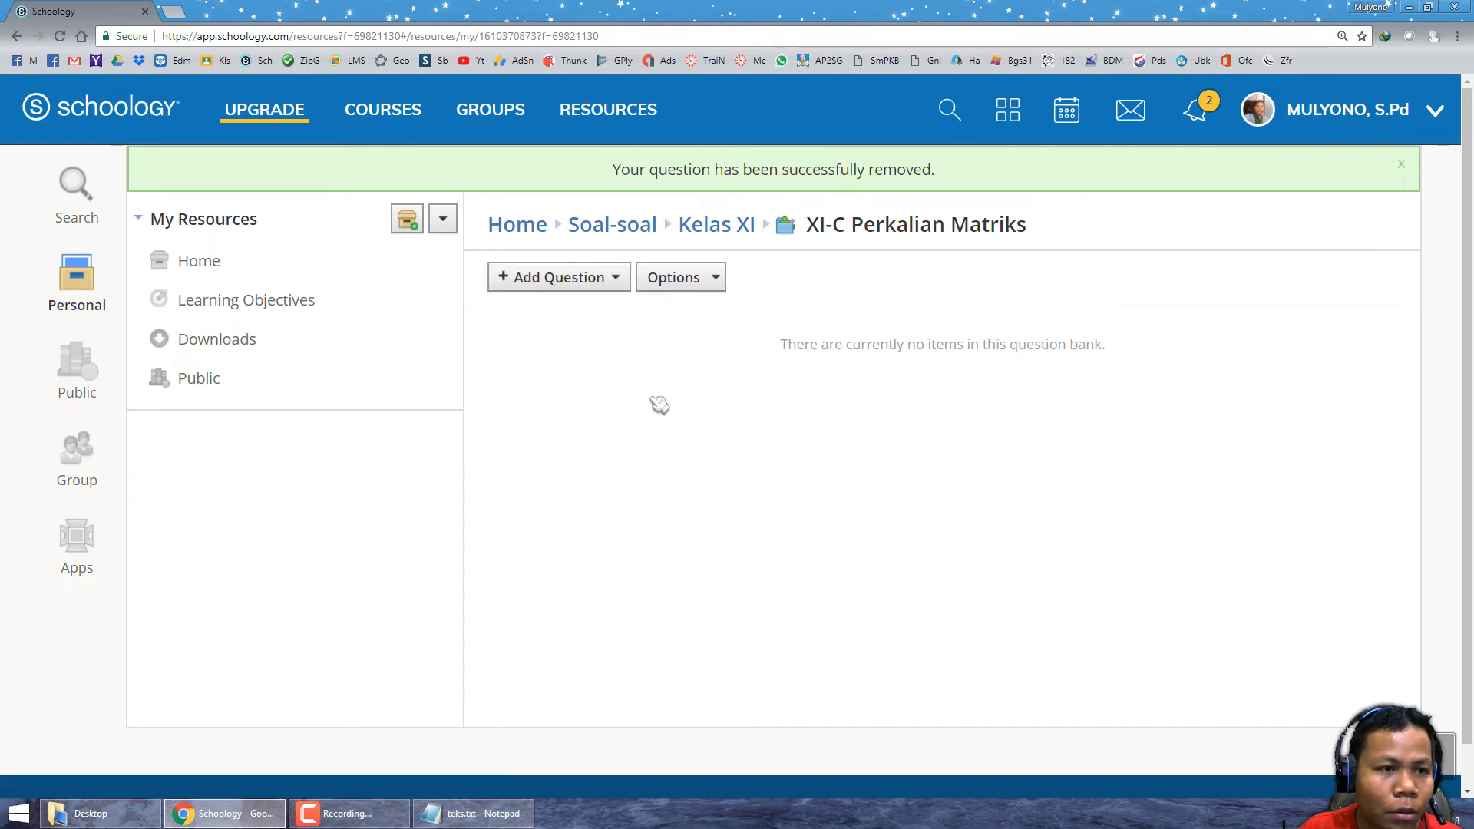
Step: Display the Schoology course list, and check bab perkalian matriks.zip in the Desktop folder
left_click(391, 119)
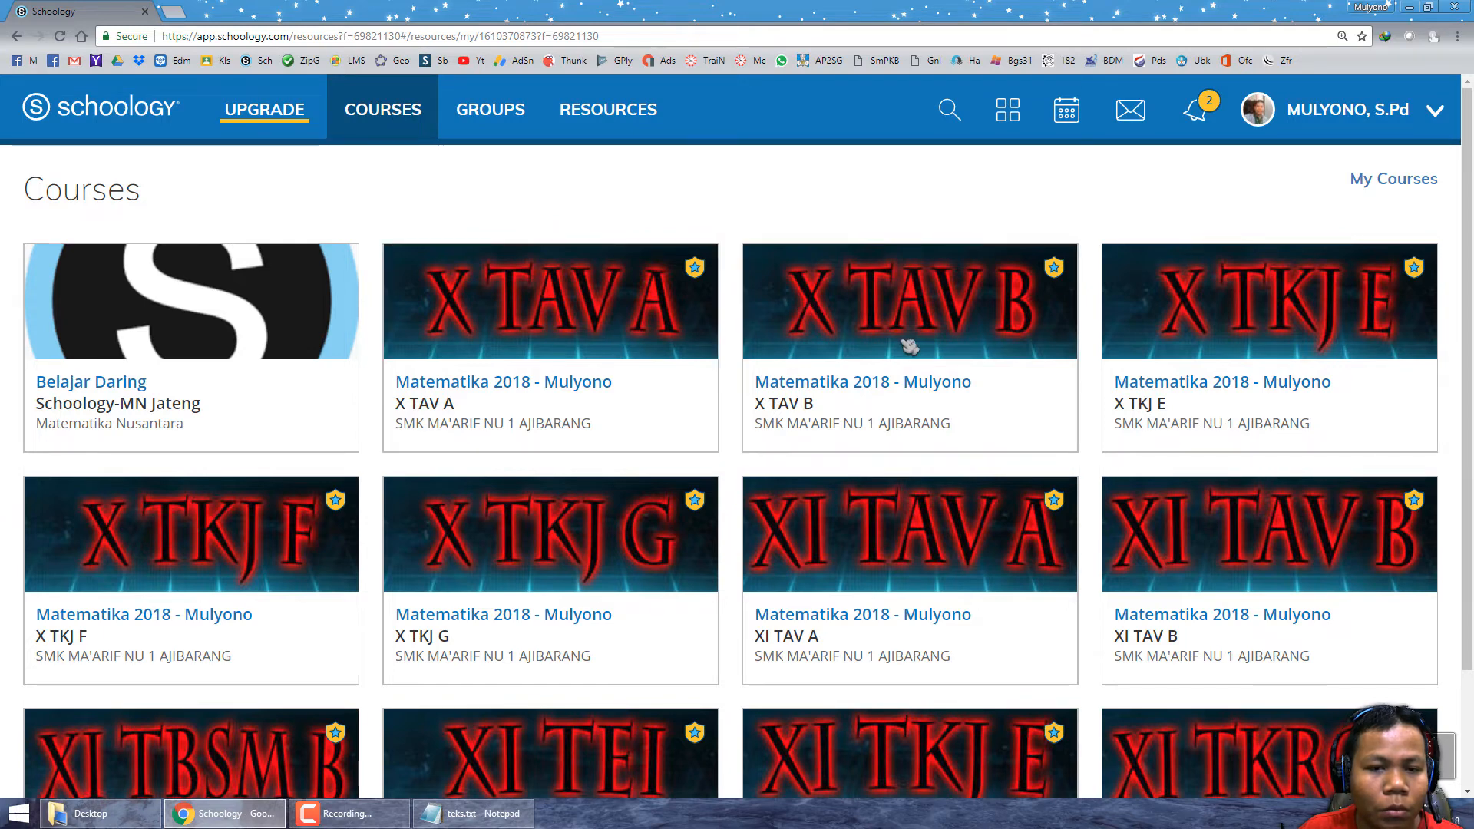
left_click(113, 817)
left_click(268, 457)
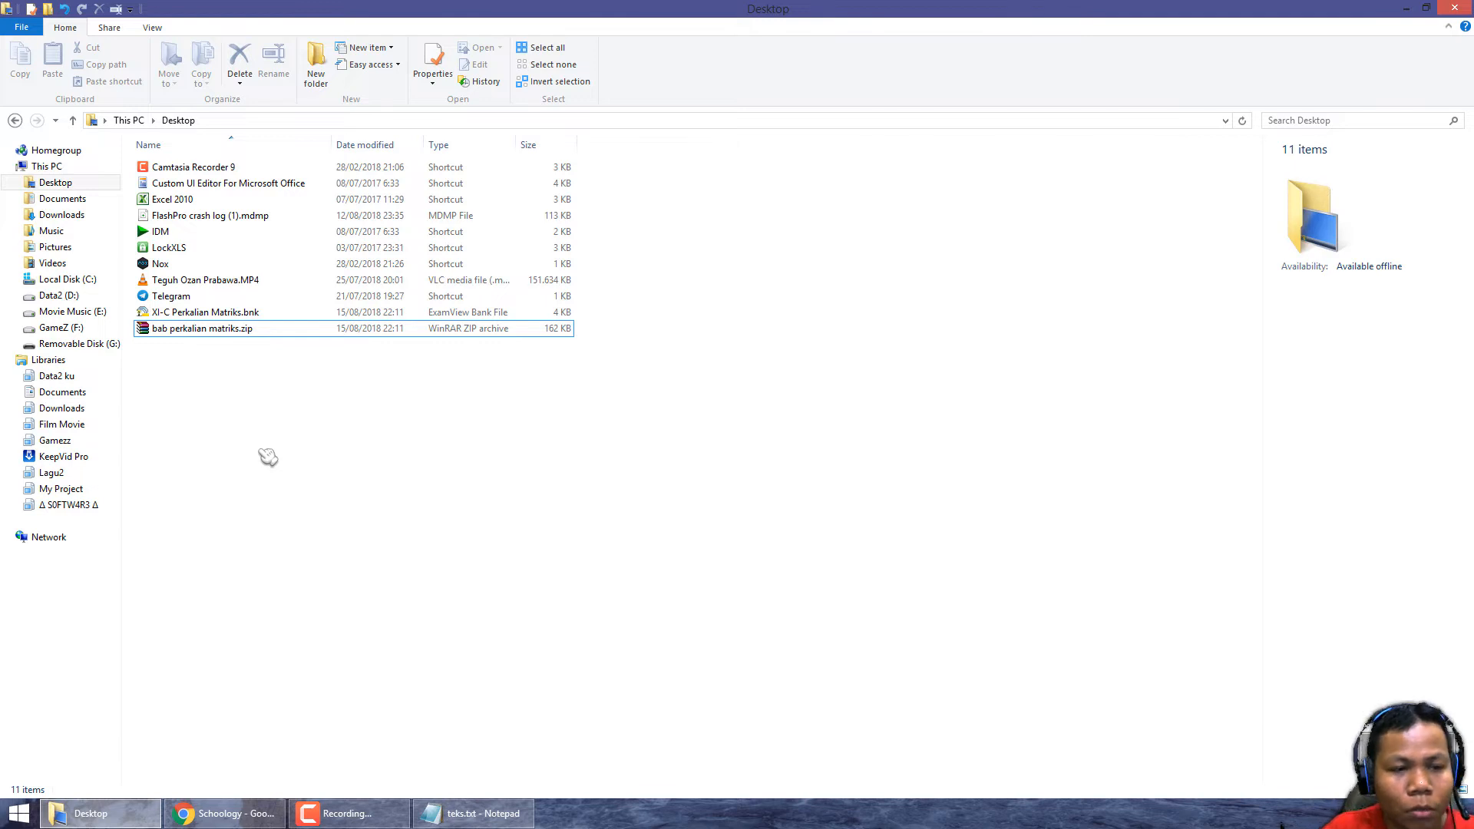
left_click(198, 329)
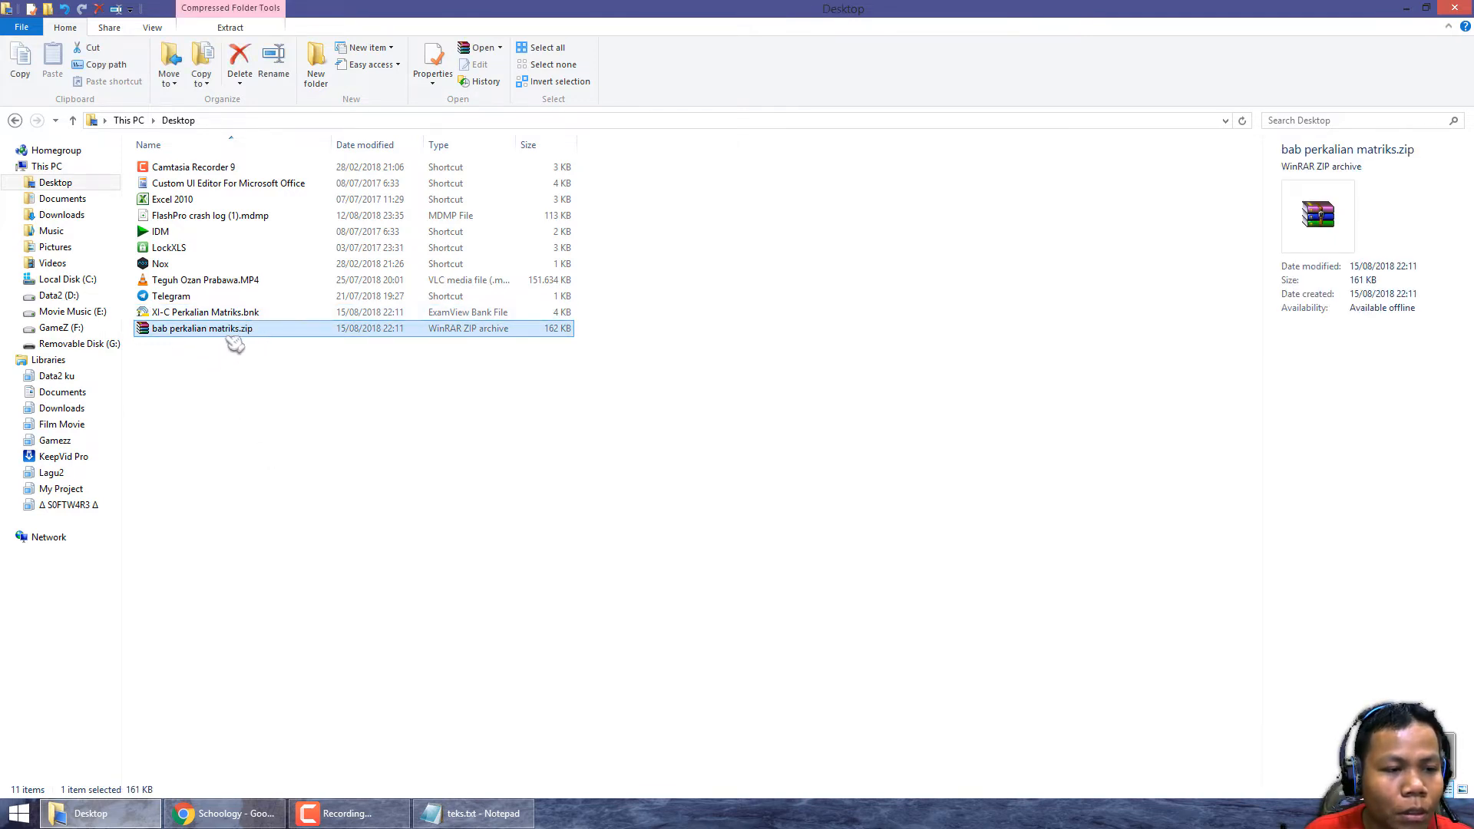
Step: Return to Schoology and open the Tahap 1 section of the PRAKERIN course from the full list of courses
left_click(226, 814)
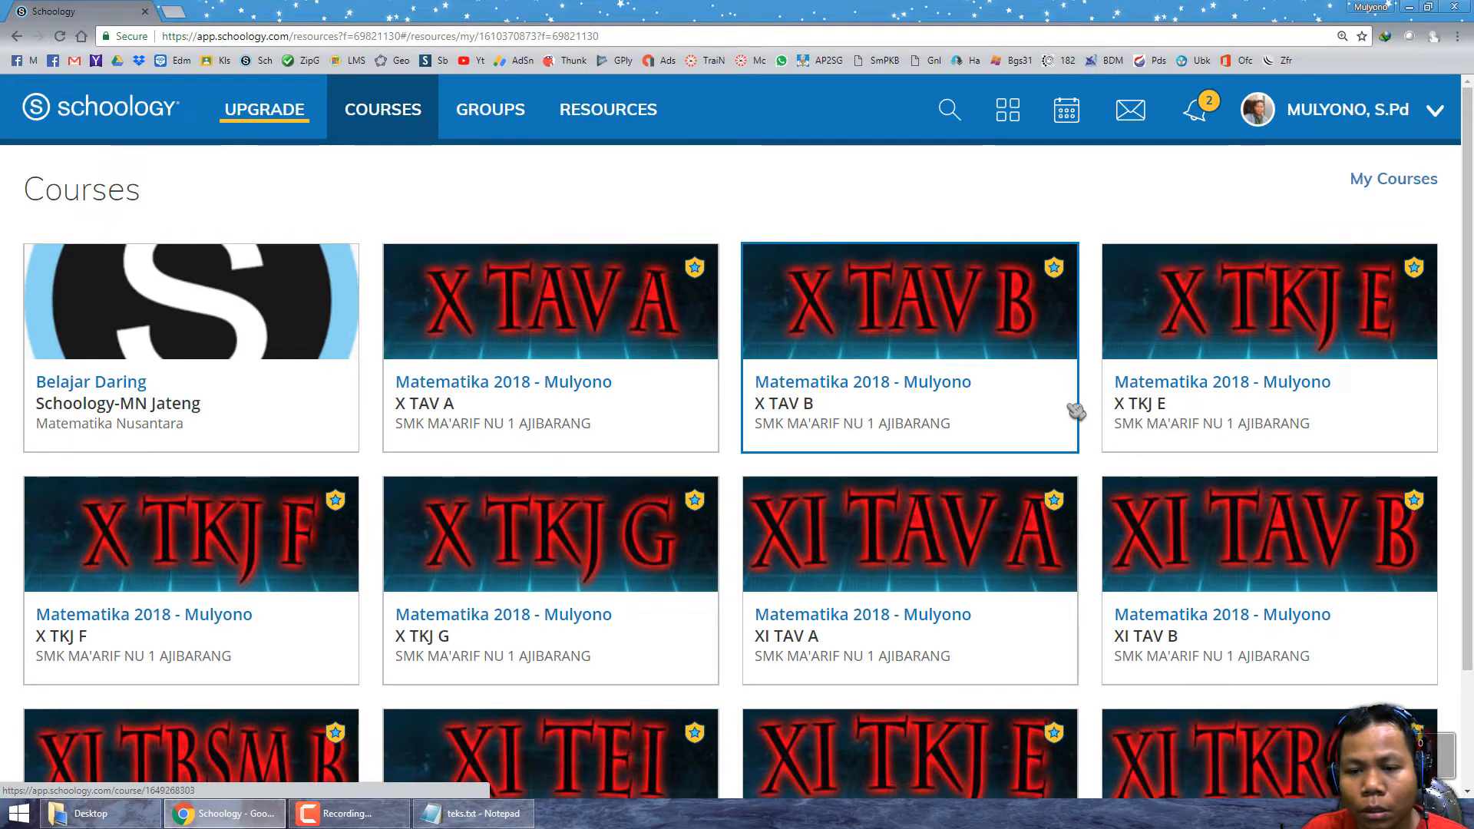
scroll(1075, 410, "down", 2)
scroll(1001, 602, "up", 2)
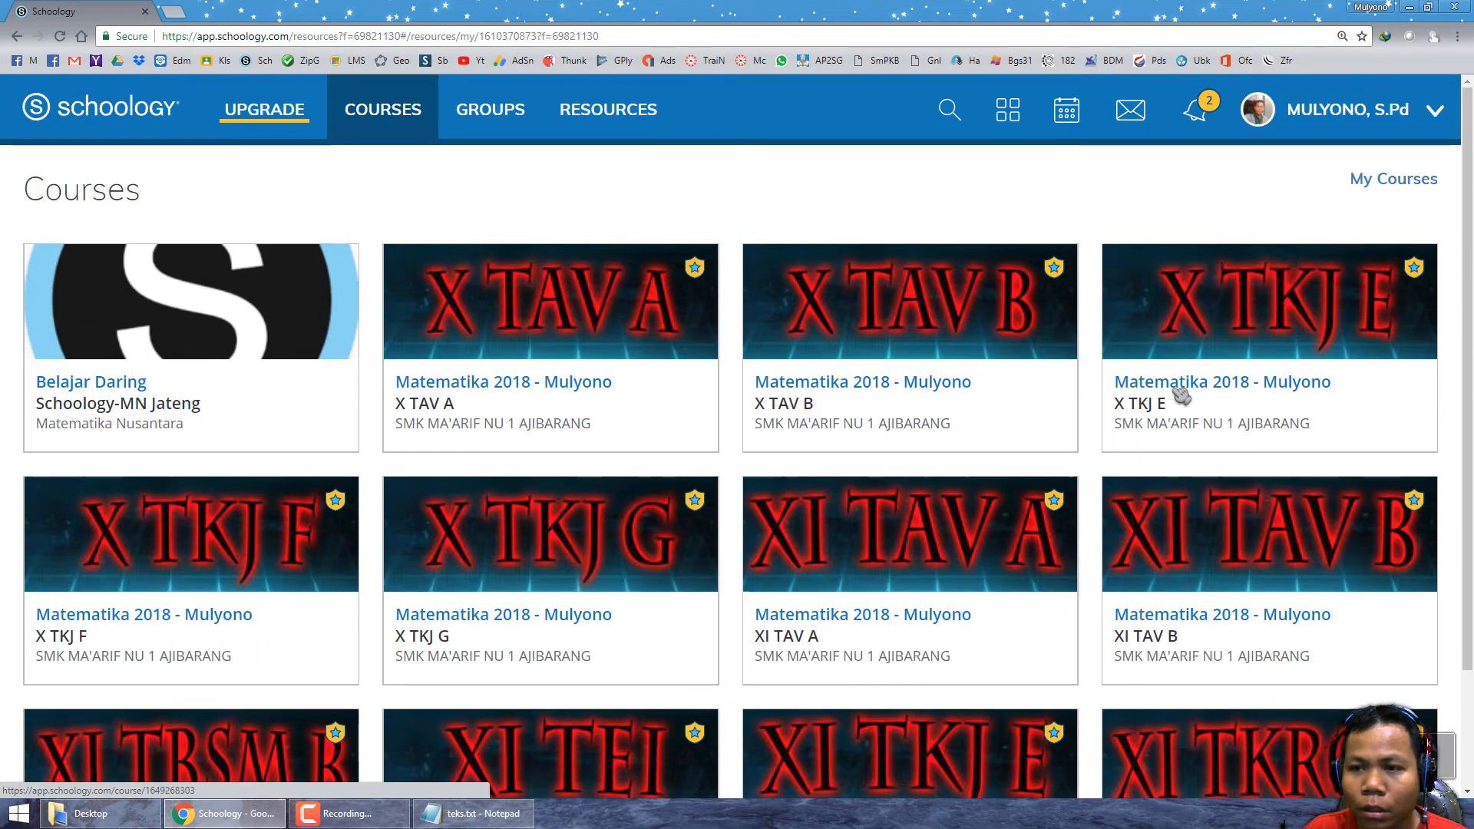
left_click(539, 418)
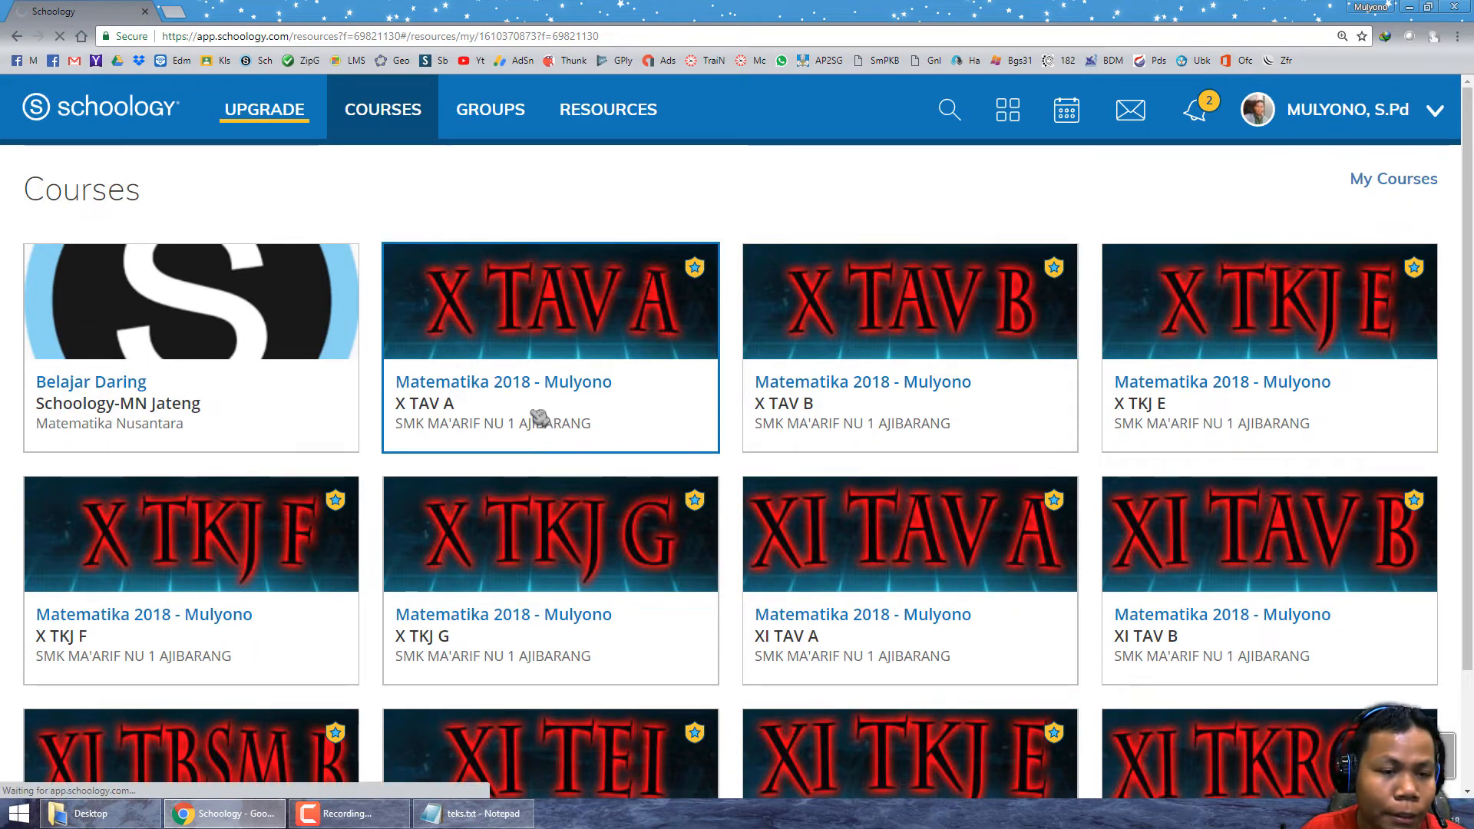
scroll(536, 417, "down", 8)
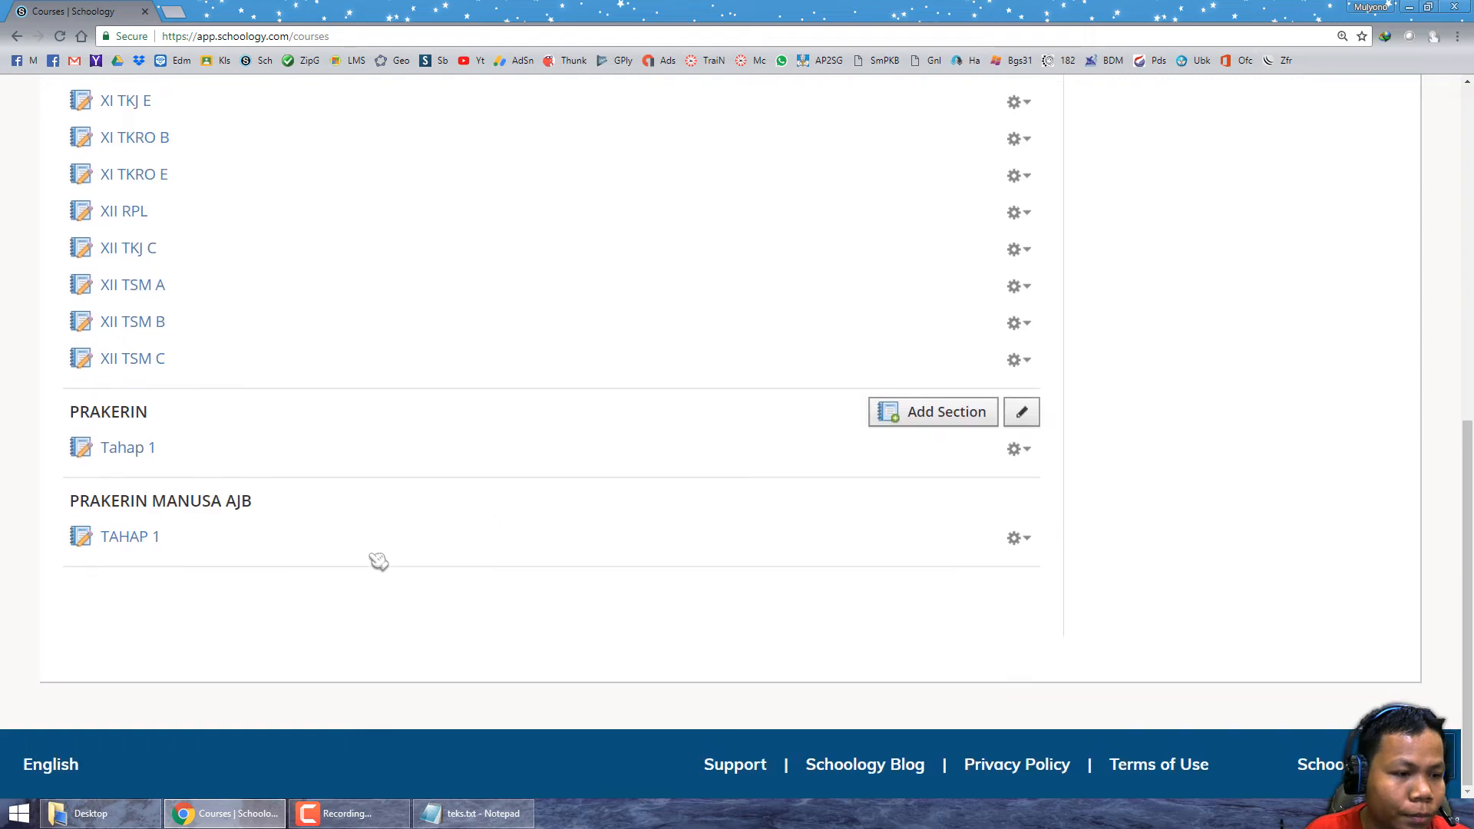
left_click(140, 453)
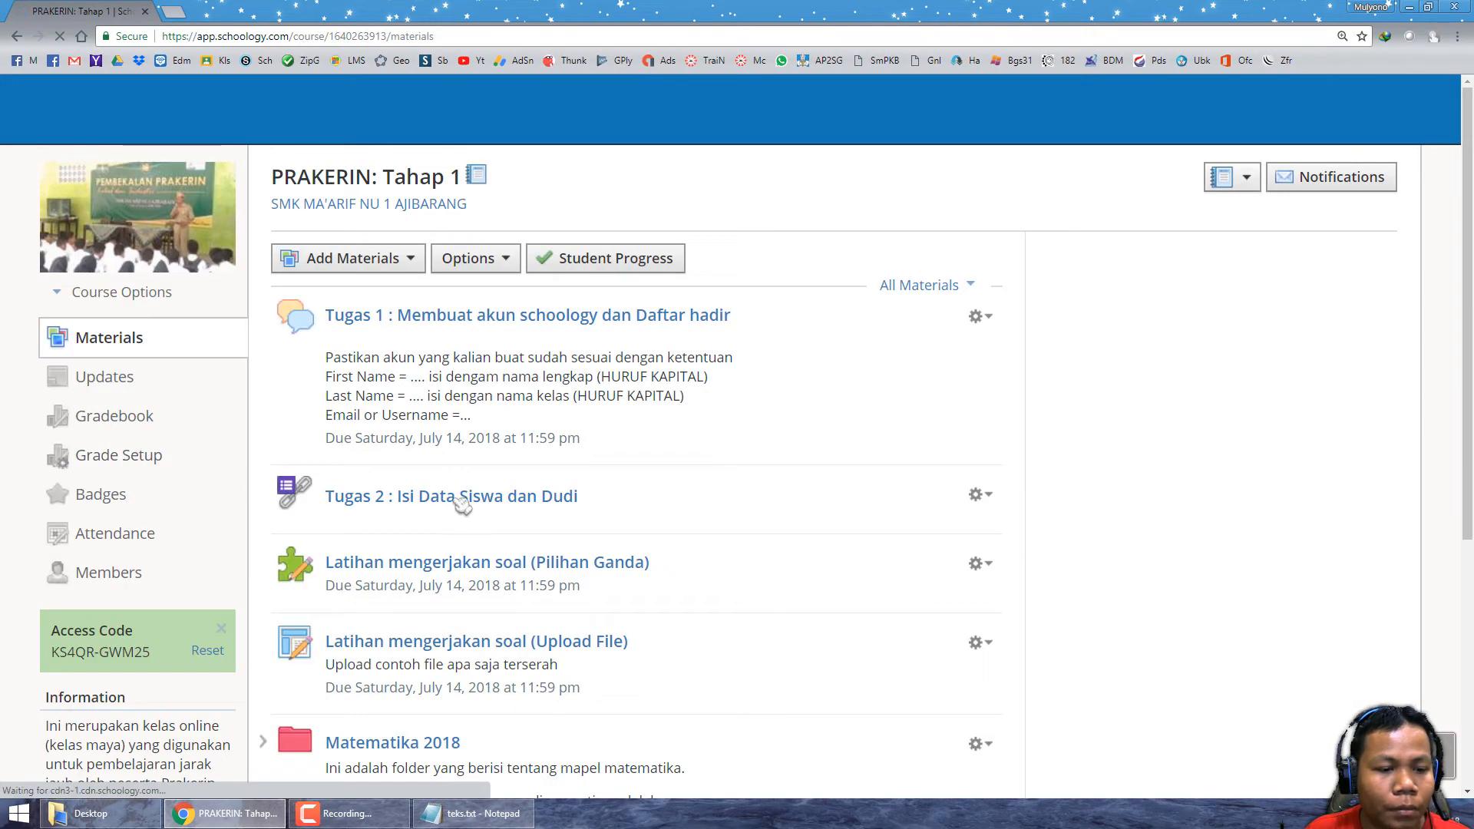
Step: Start a new test/quiz in the Tahap 1 course materials and name it perkalian matriks
scroll(441, 575, "down", 4)
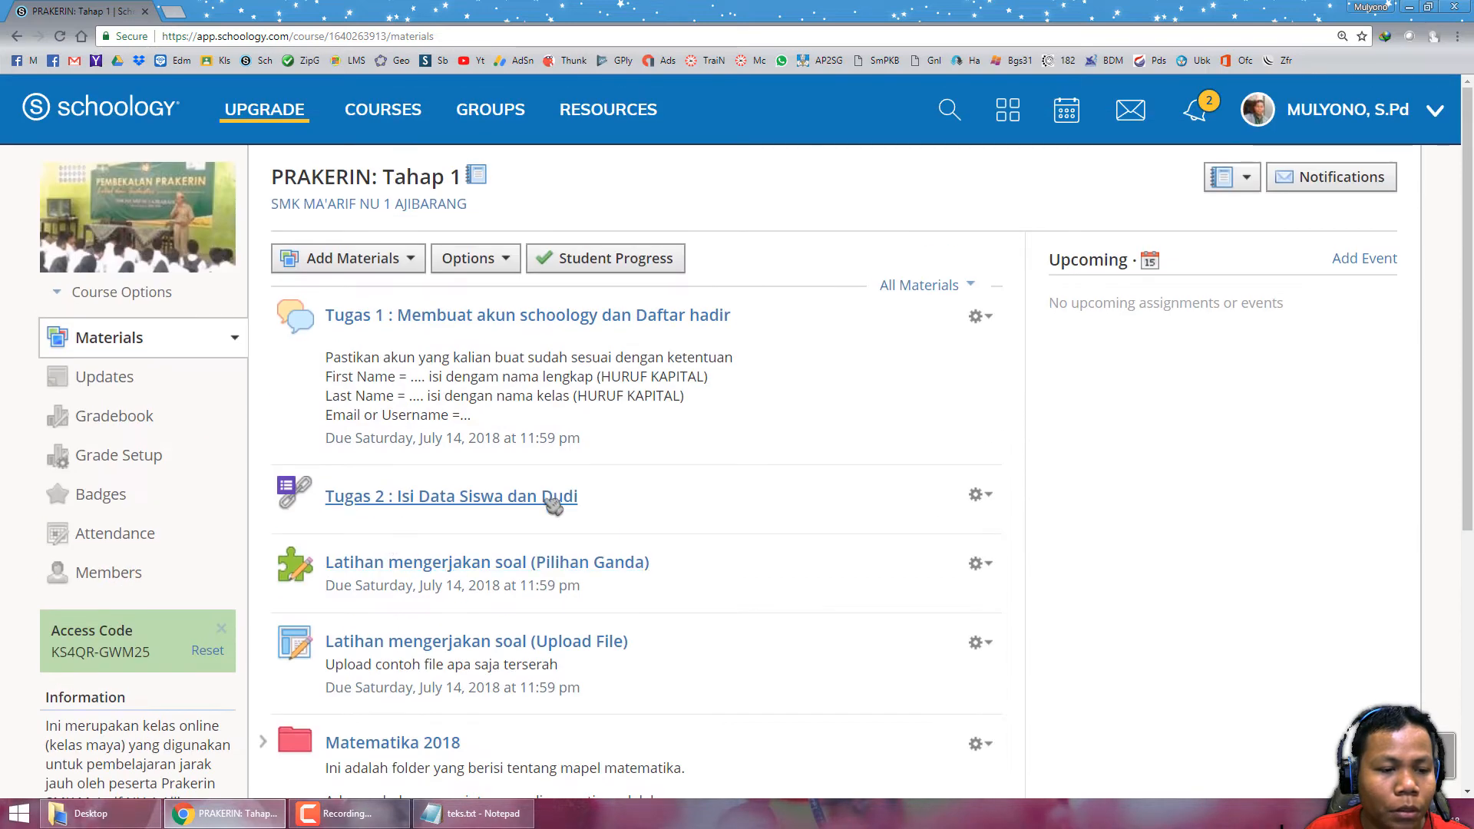
scroll(568, 568, "down", 5)
scroll(571, 587, "up", 5)
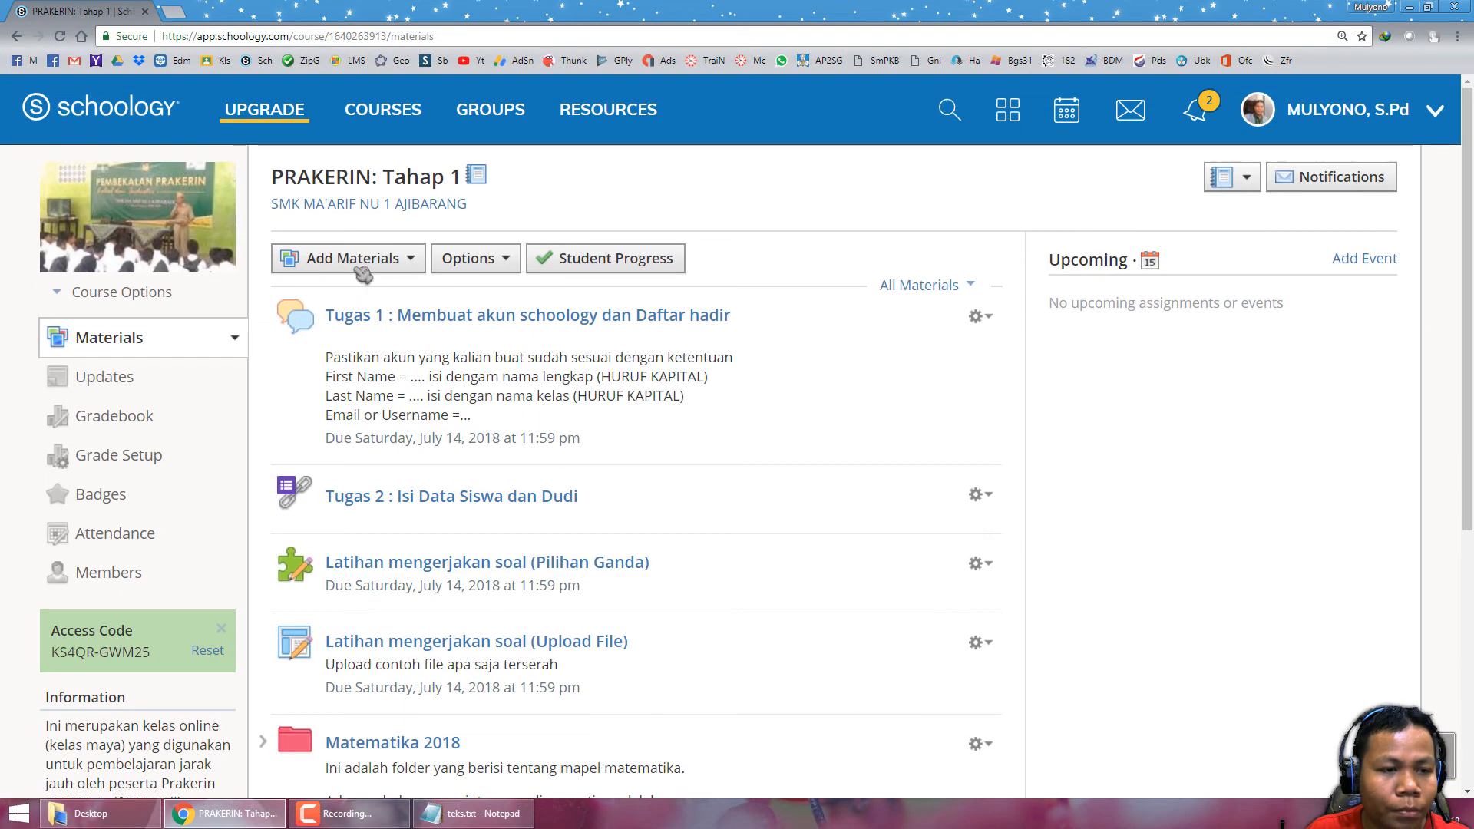
left_click(360, 263)
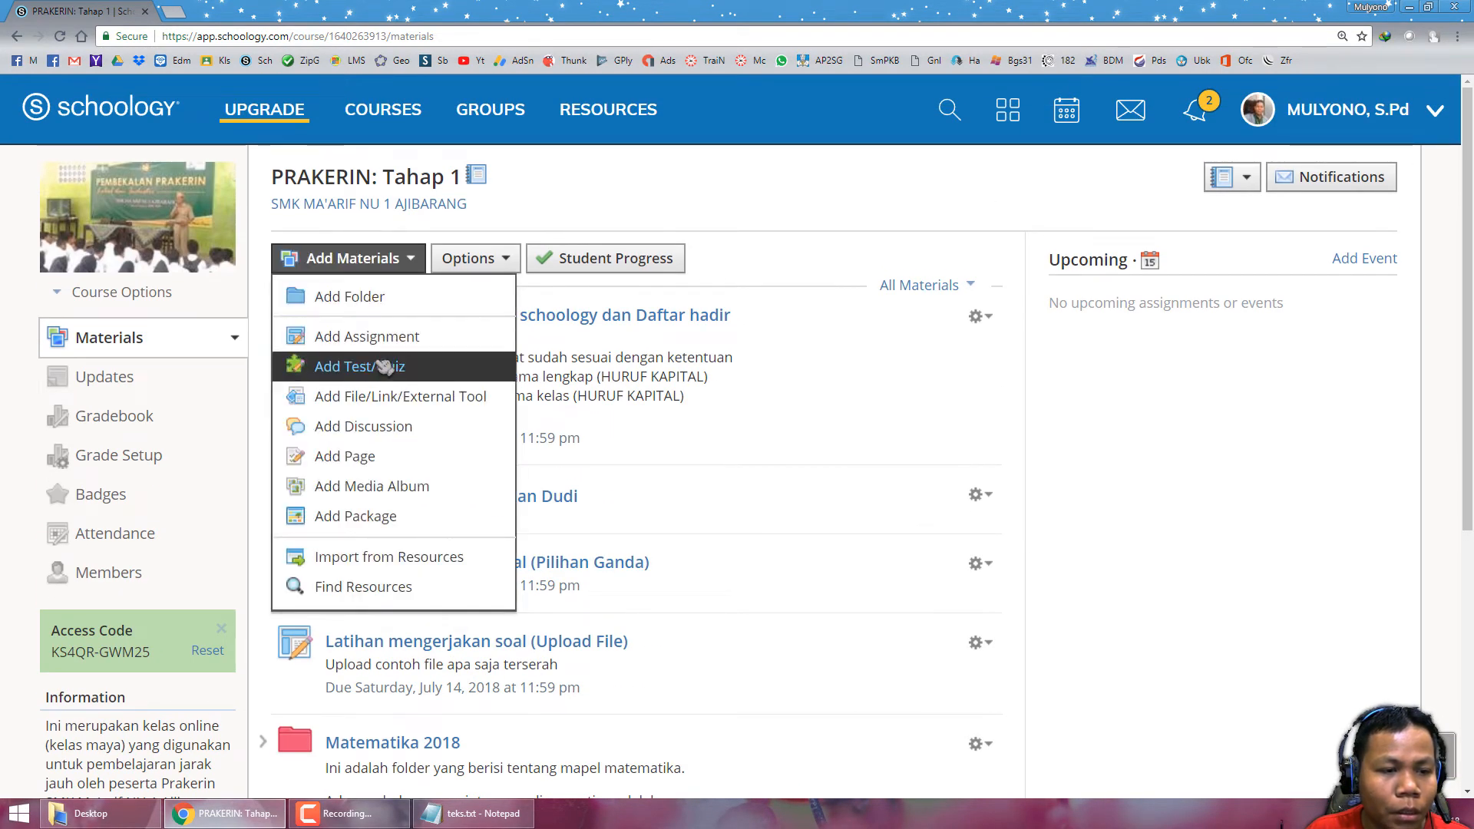
left_click(382, 369)
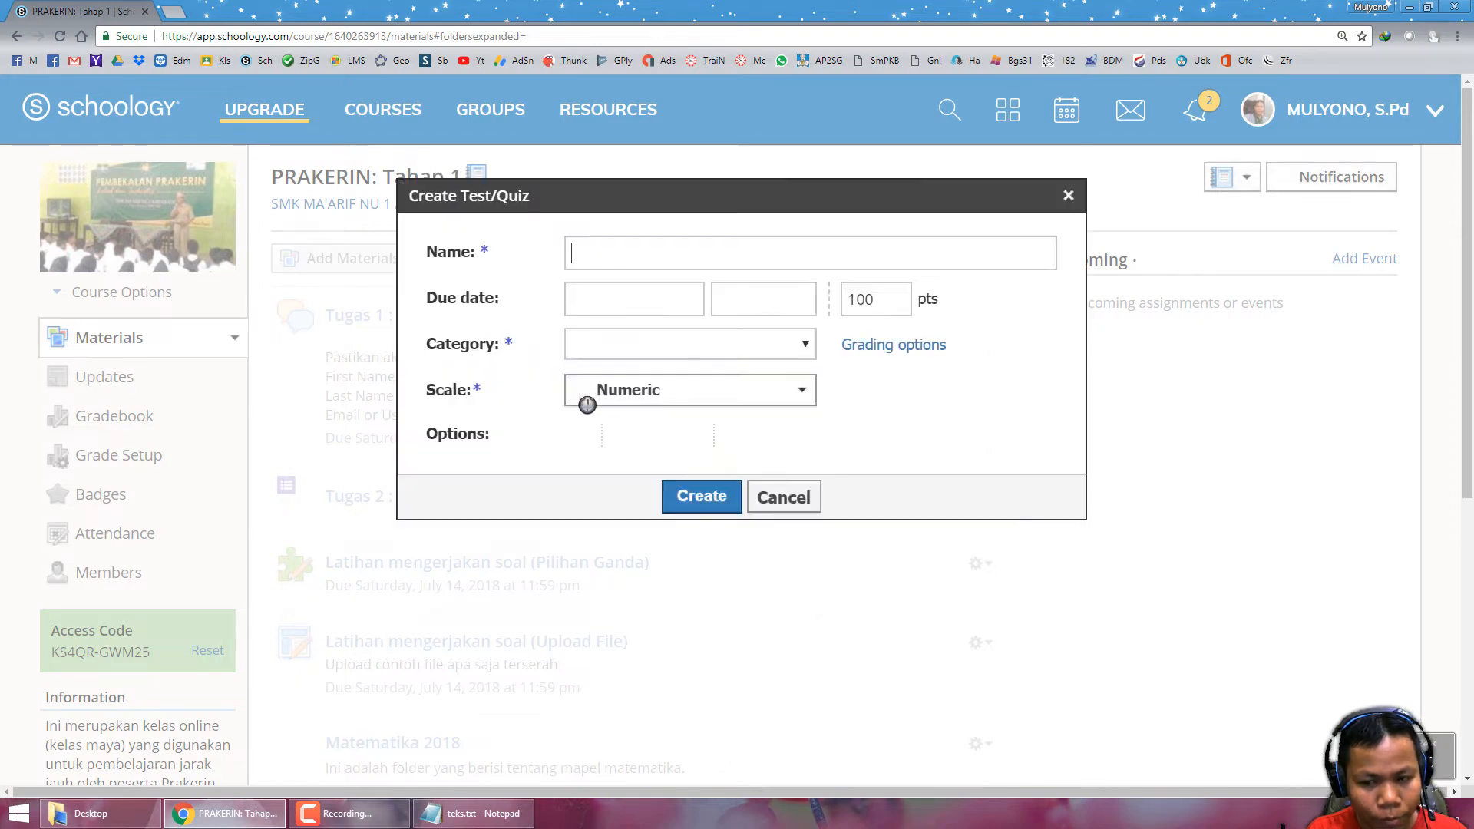
type("pe")
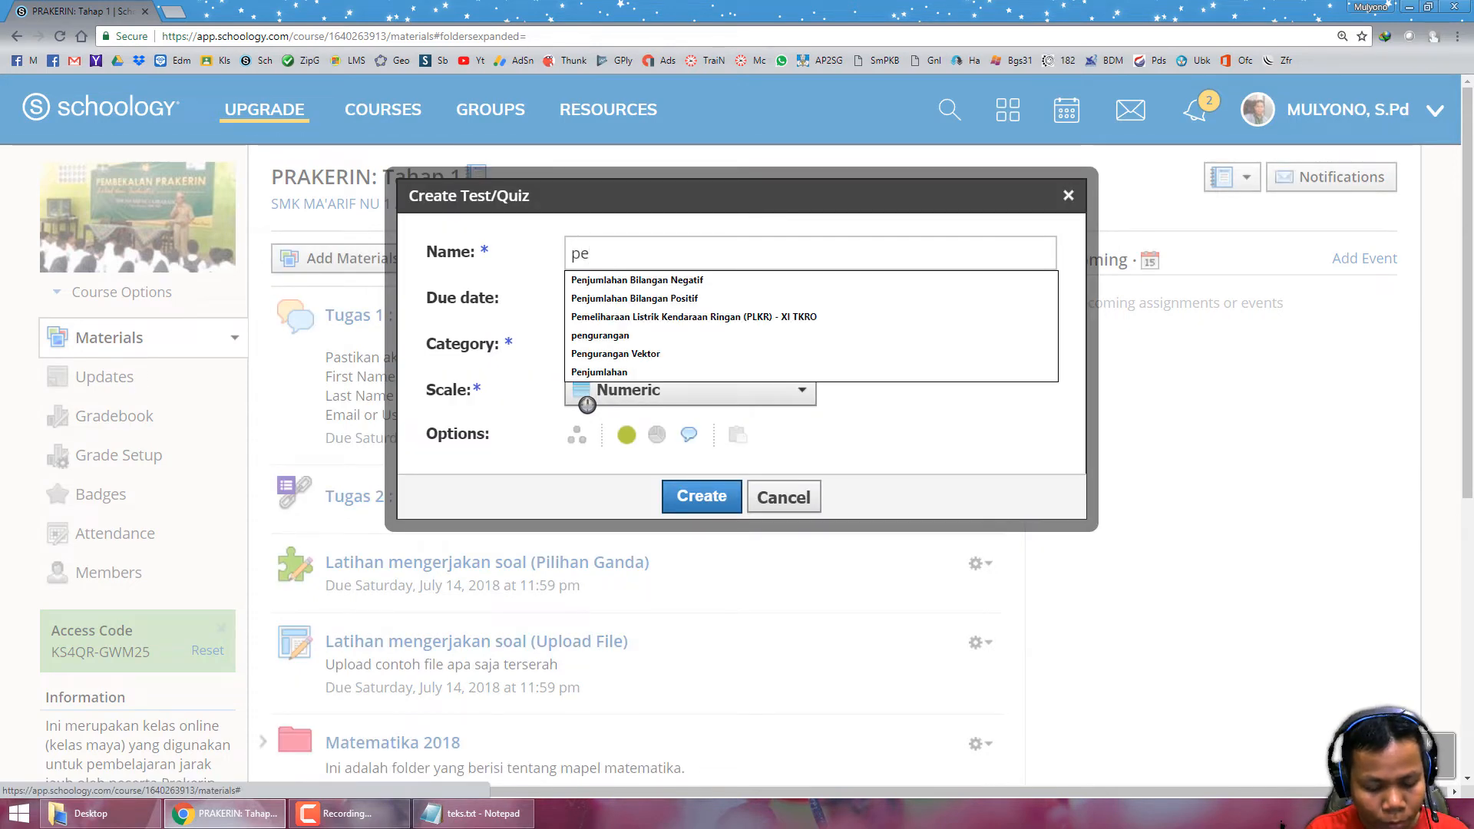
type("rkalian ma")
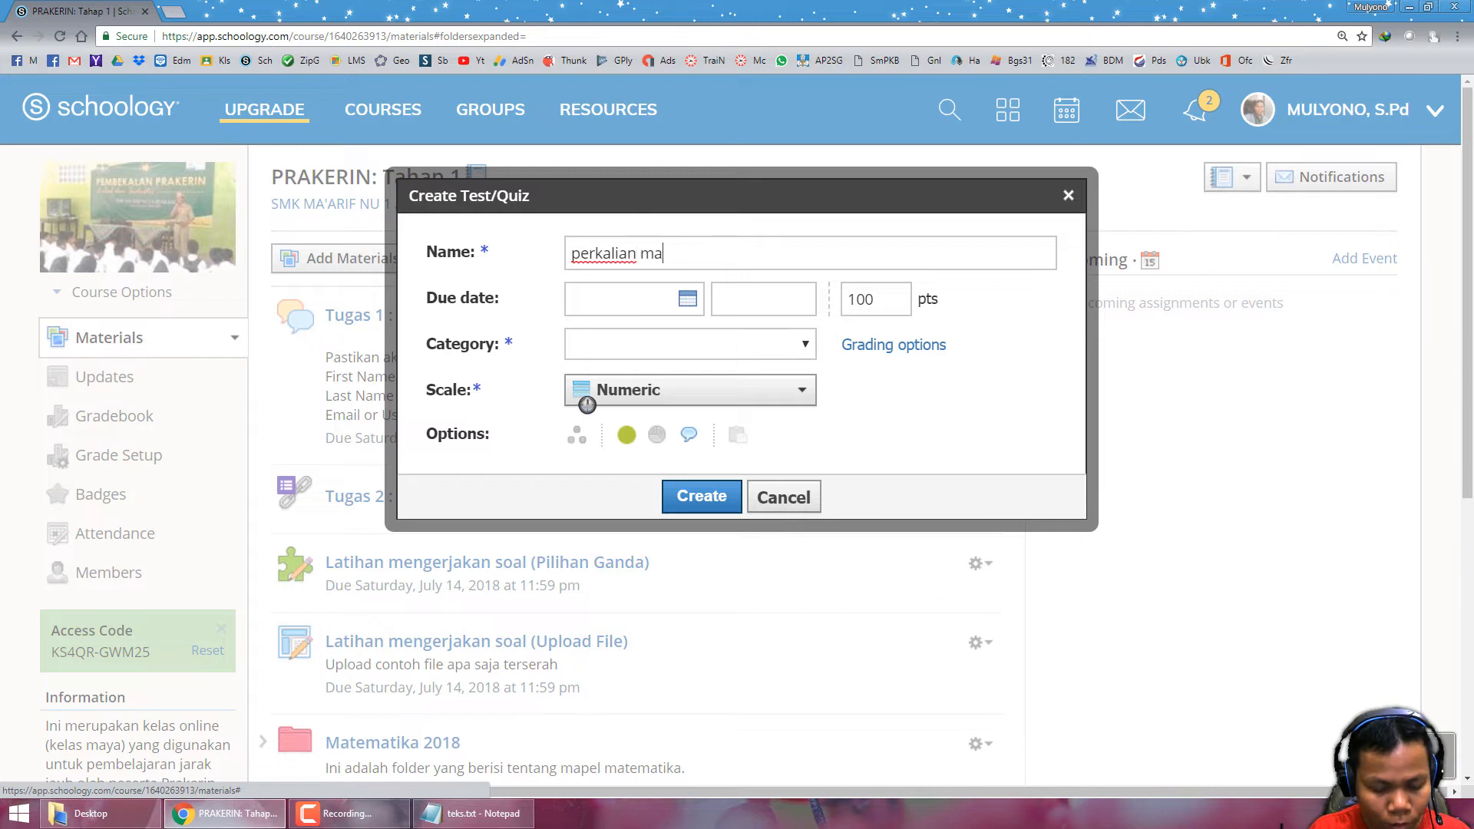
type("triks")
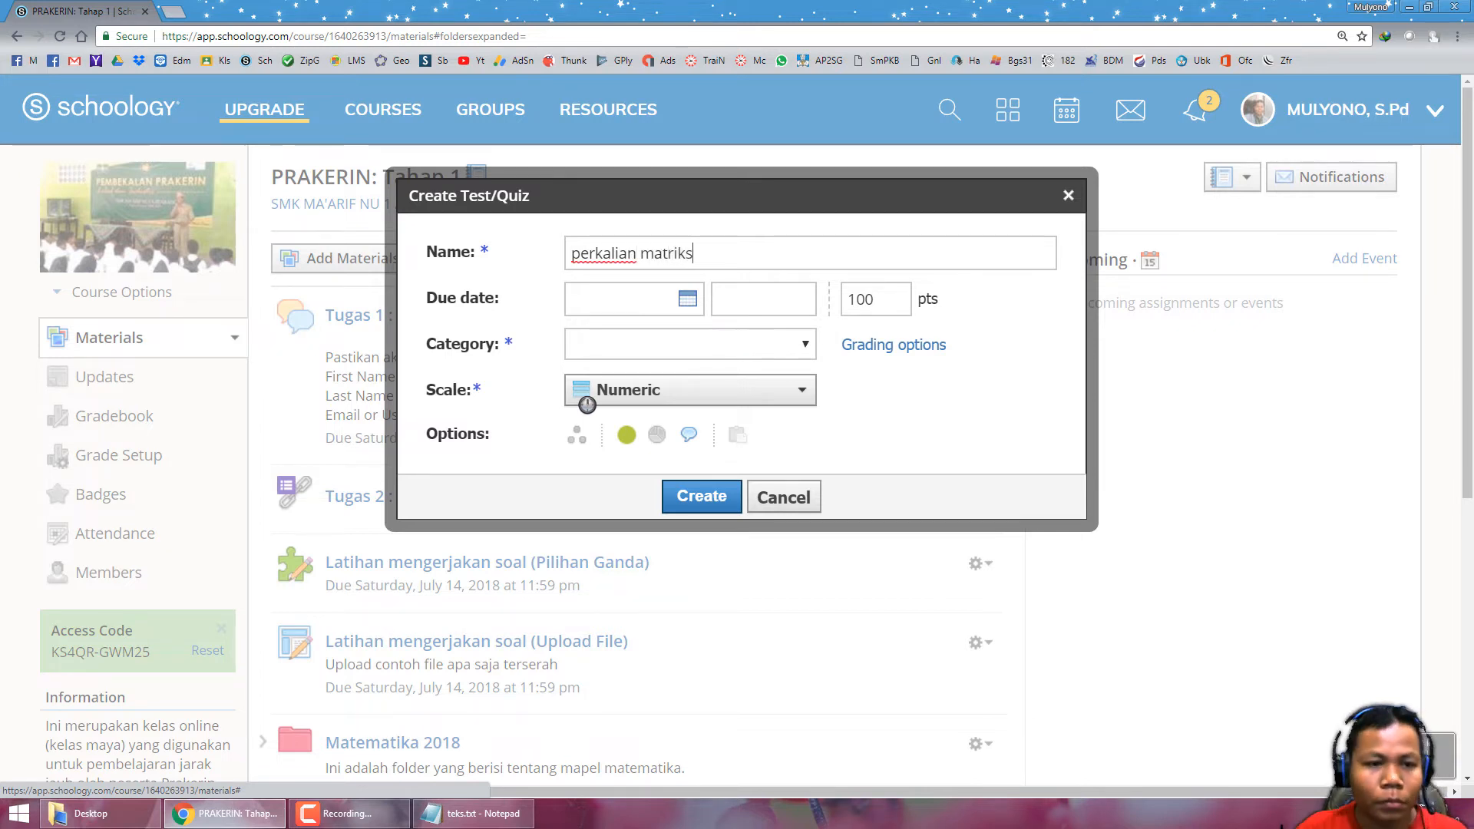
Step: Set the quiz's due date to 8/15/18 and category to Tugas, disable comments, enable grade statistics, and create it
left_click(690, 302)
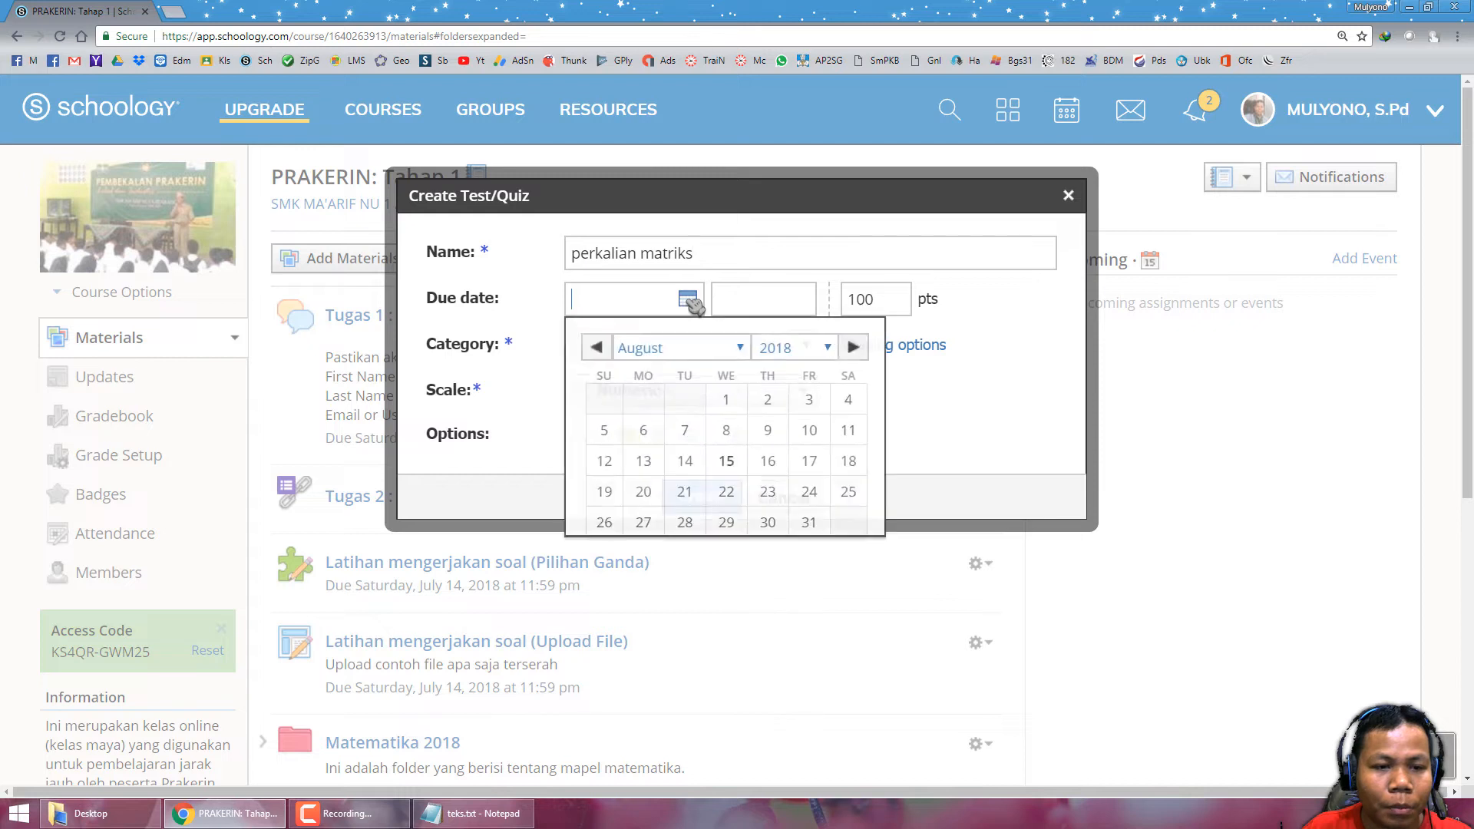
left_click(729, 463)
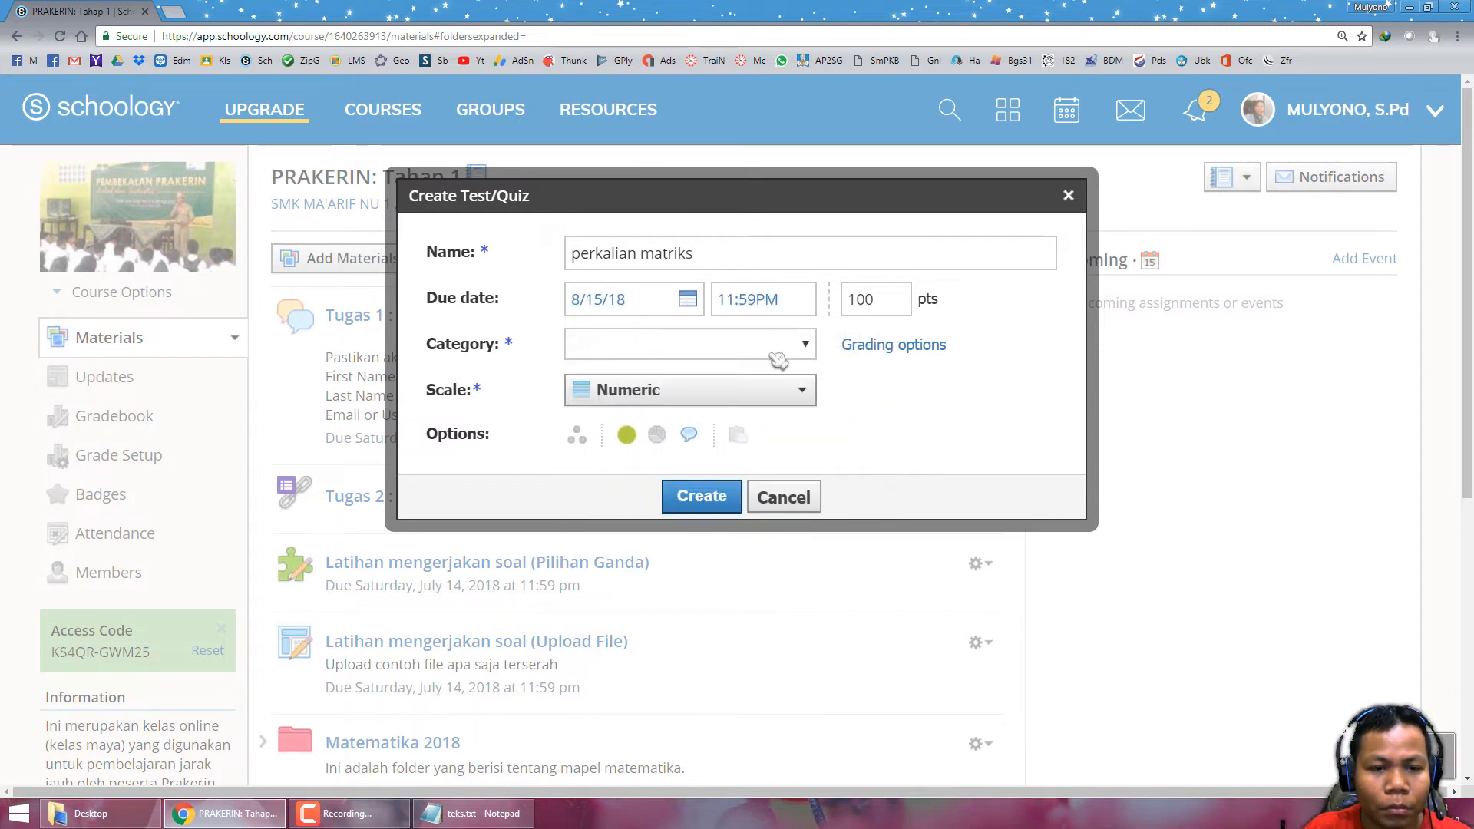
left_click(775, 351)
left_click(595, 412)
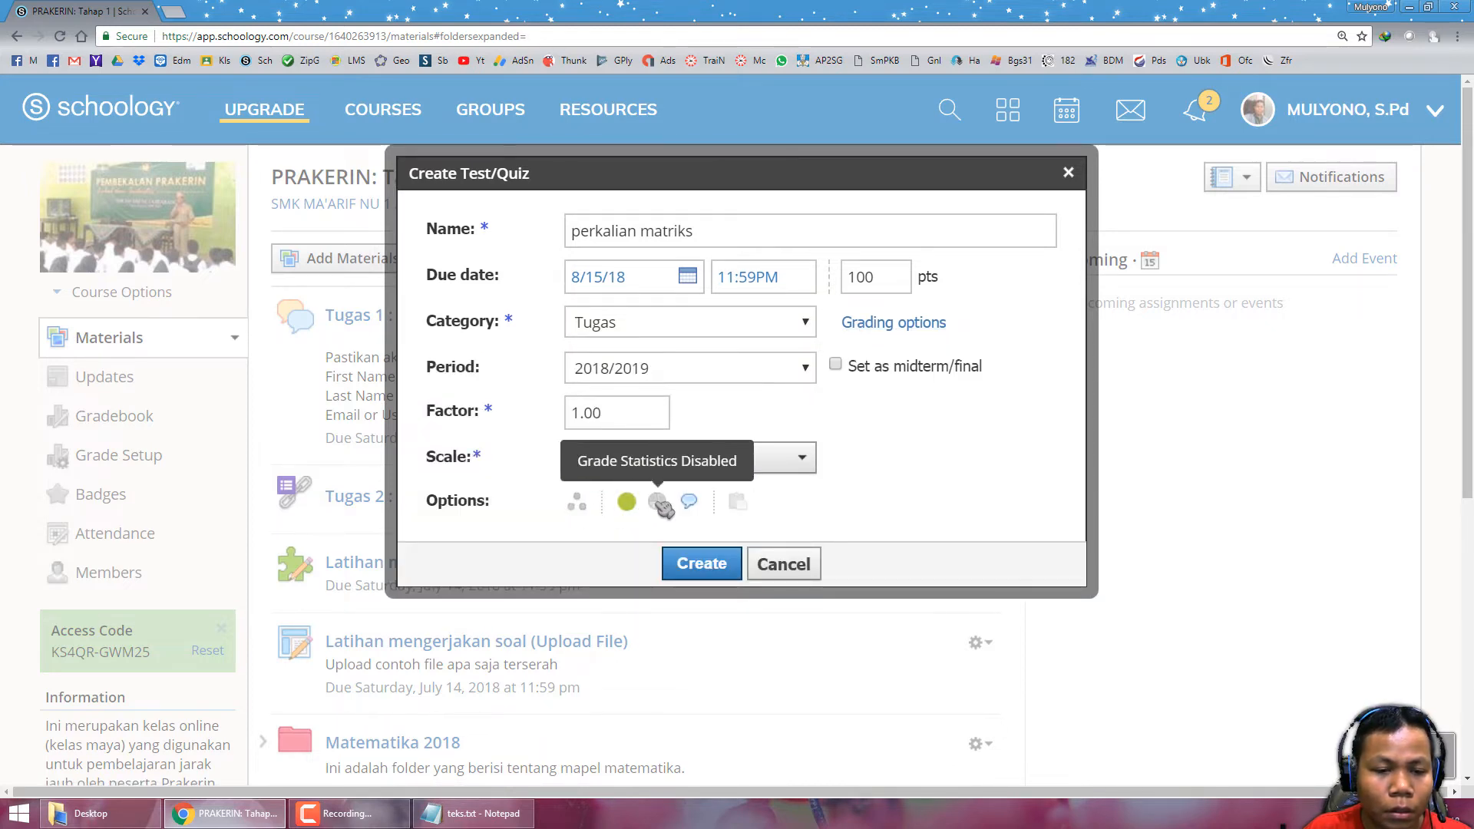
left_click(689, 502)
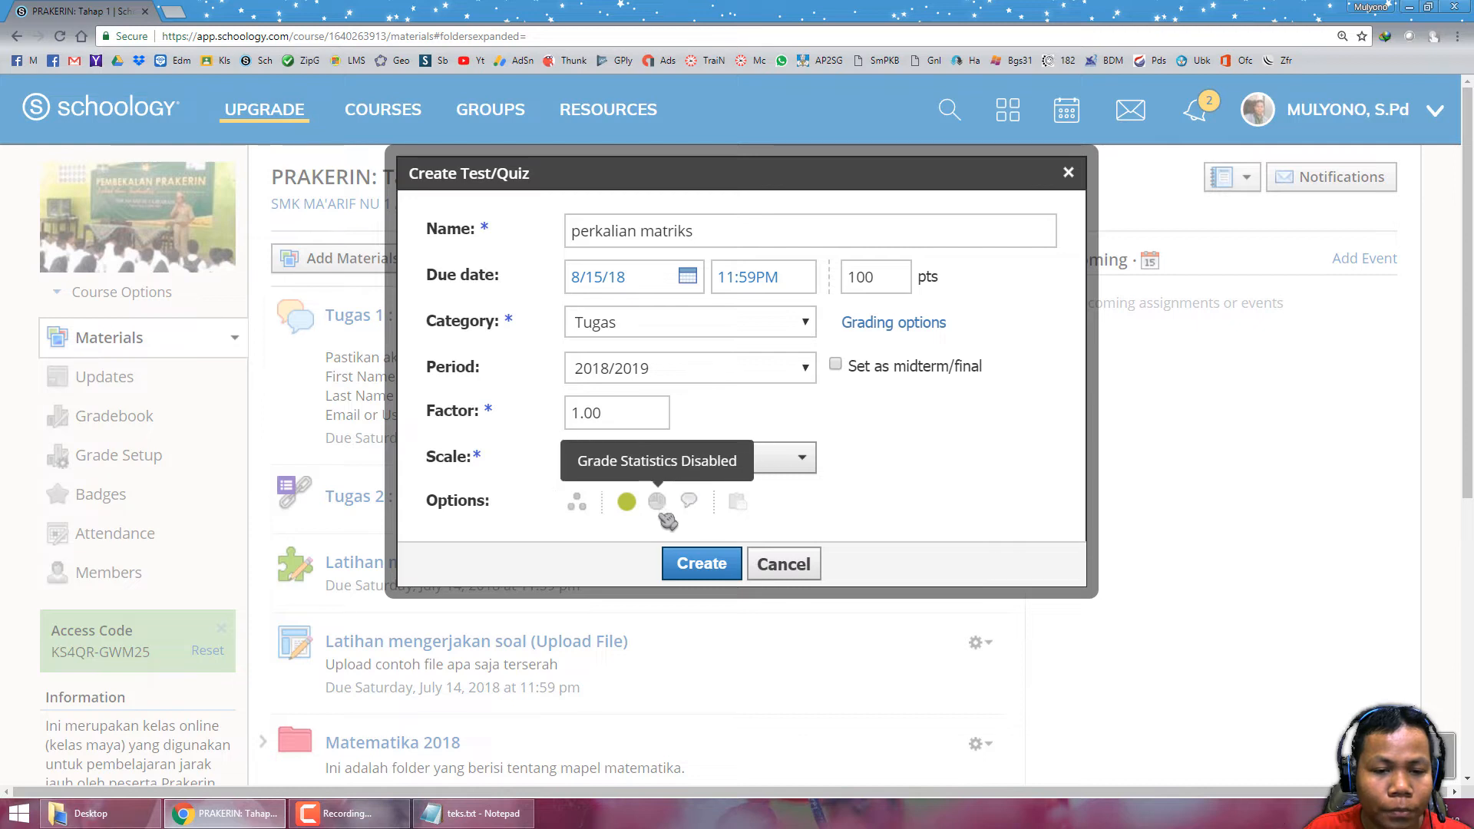
left_click(657, 501)
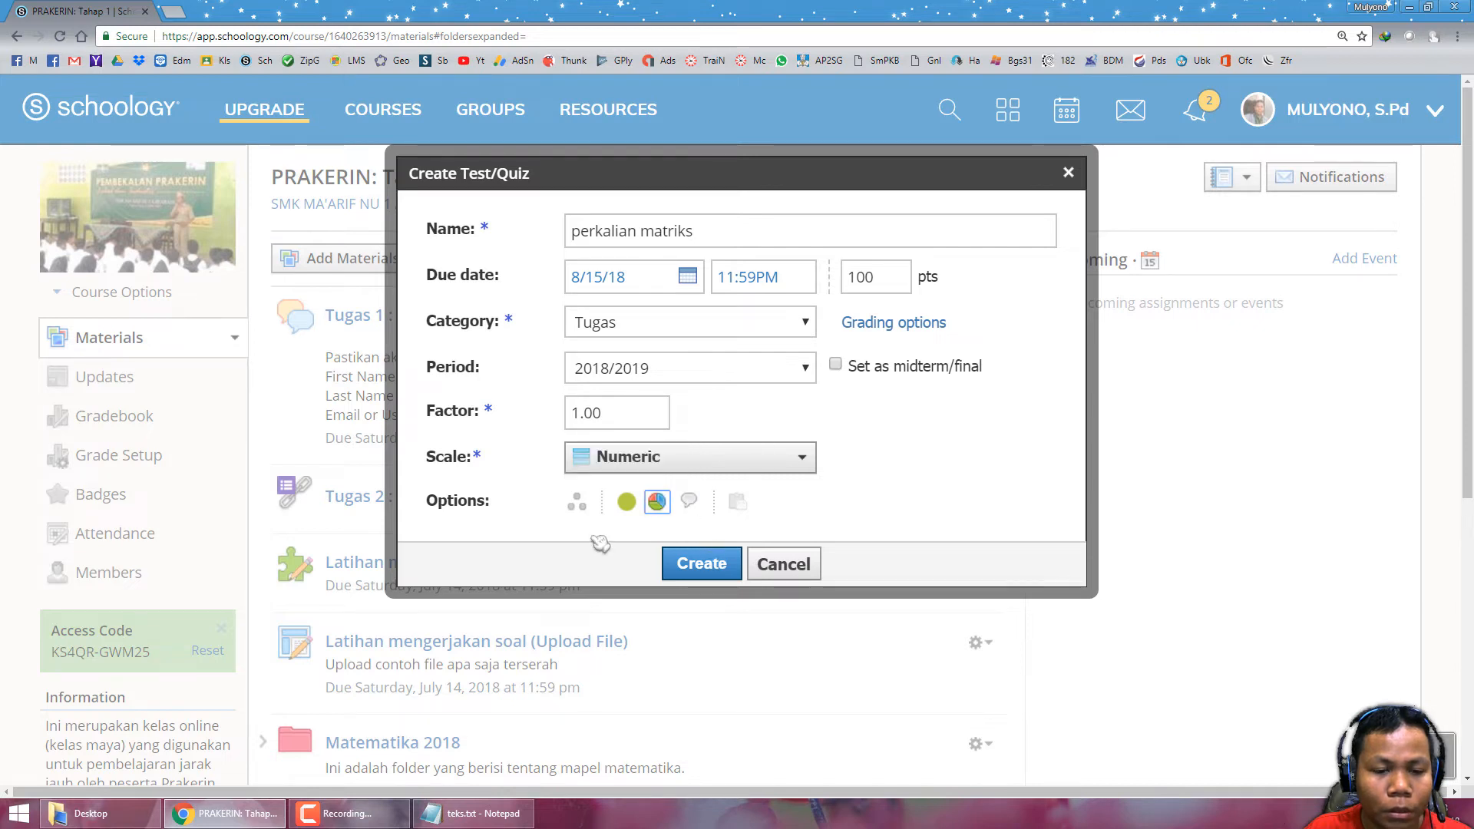
left_click(700, 564)
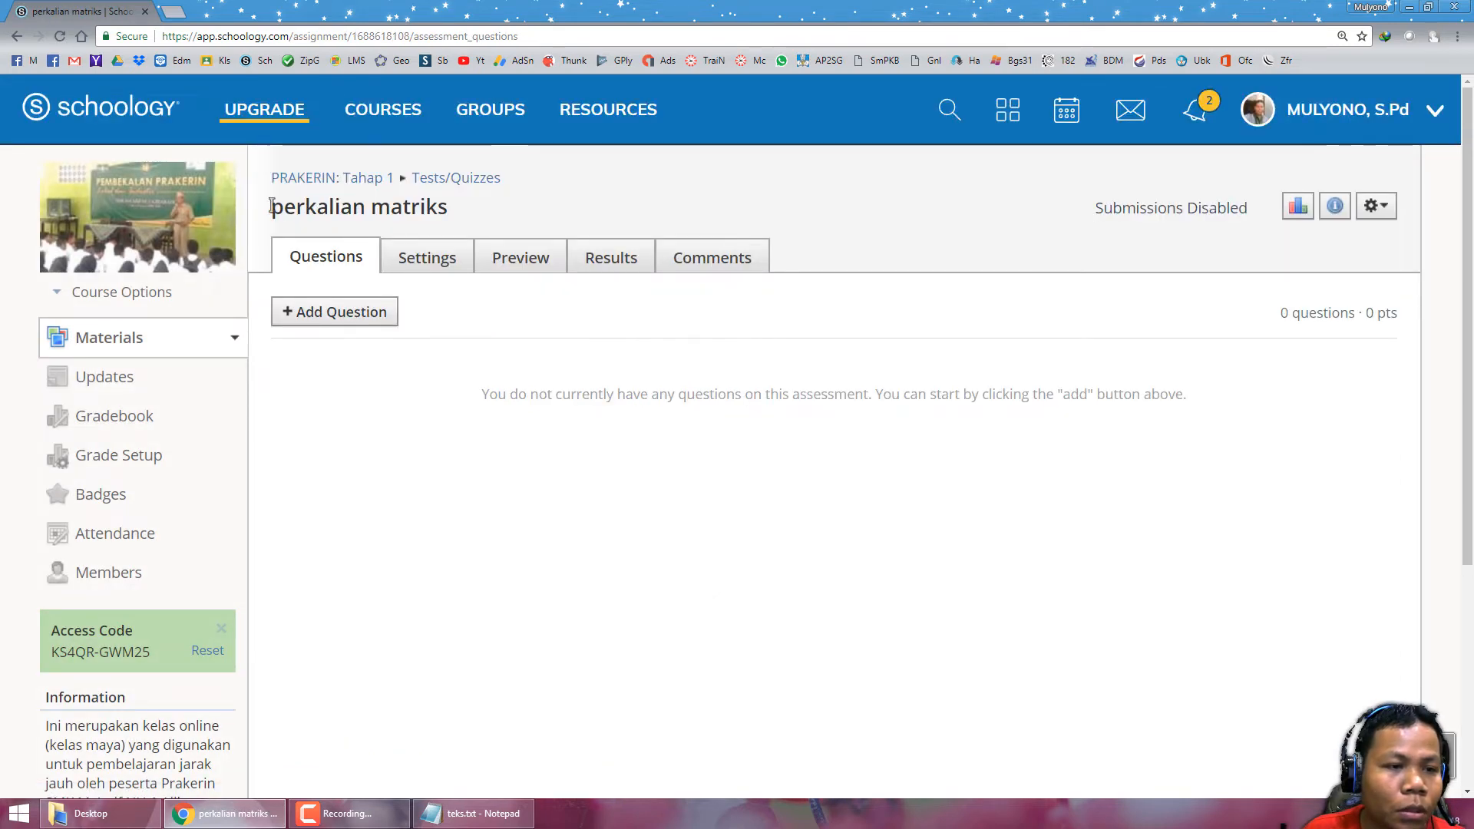
Step: Check the ways to add questions to the quiz, and locate bab perkalian matriks.zip in the Desktop folder before returning to Schoology
left_click_drag(273, 208, 468, 221)
left_click(447, 411)
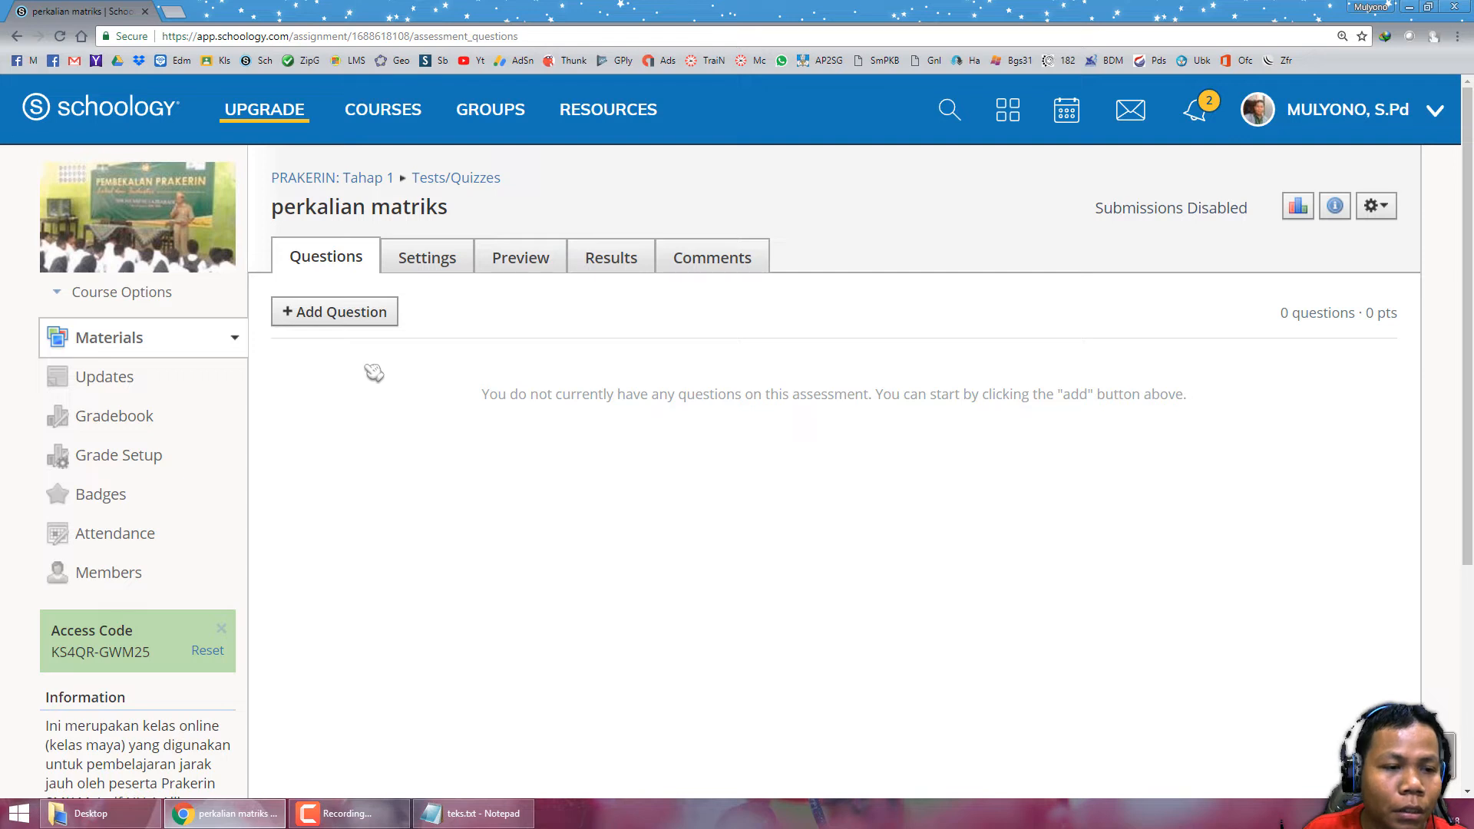
left_click(351, 317)
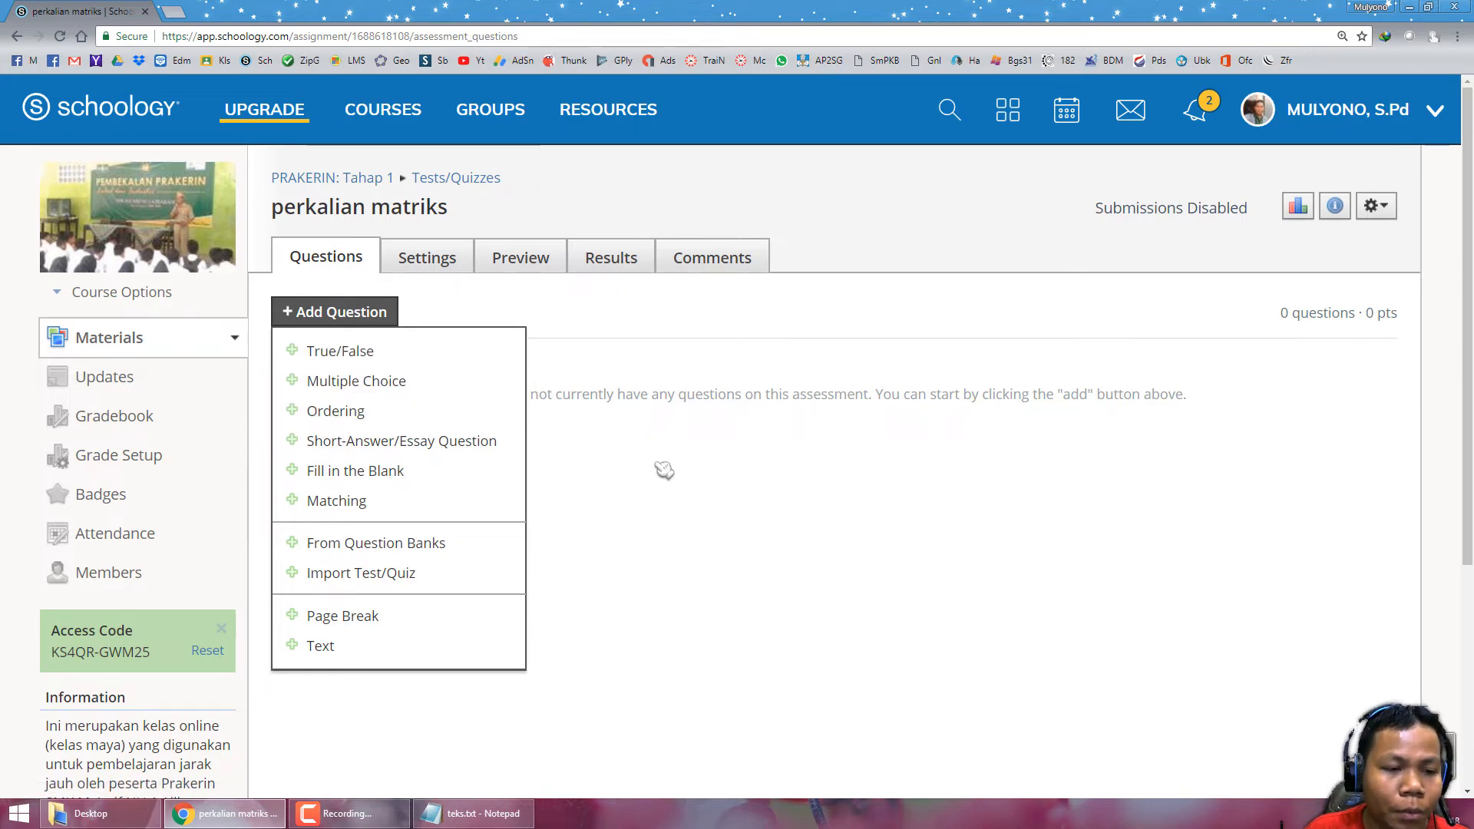
left_click(472, 574)
left_click(91, 813)
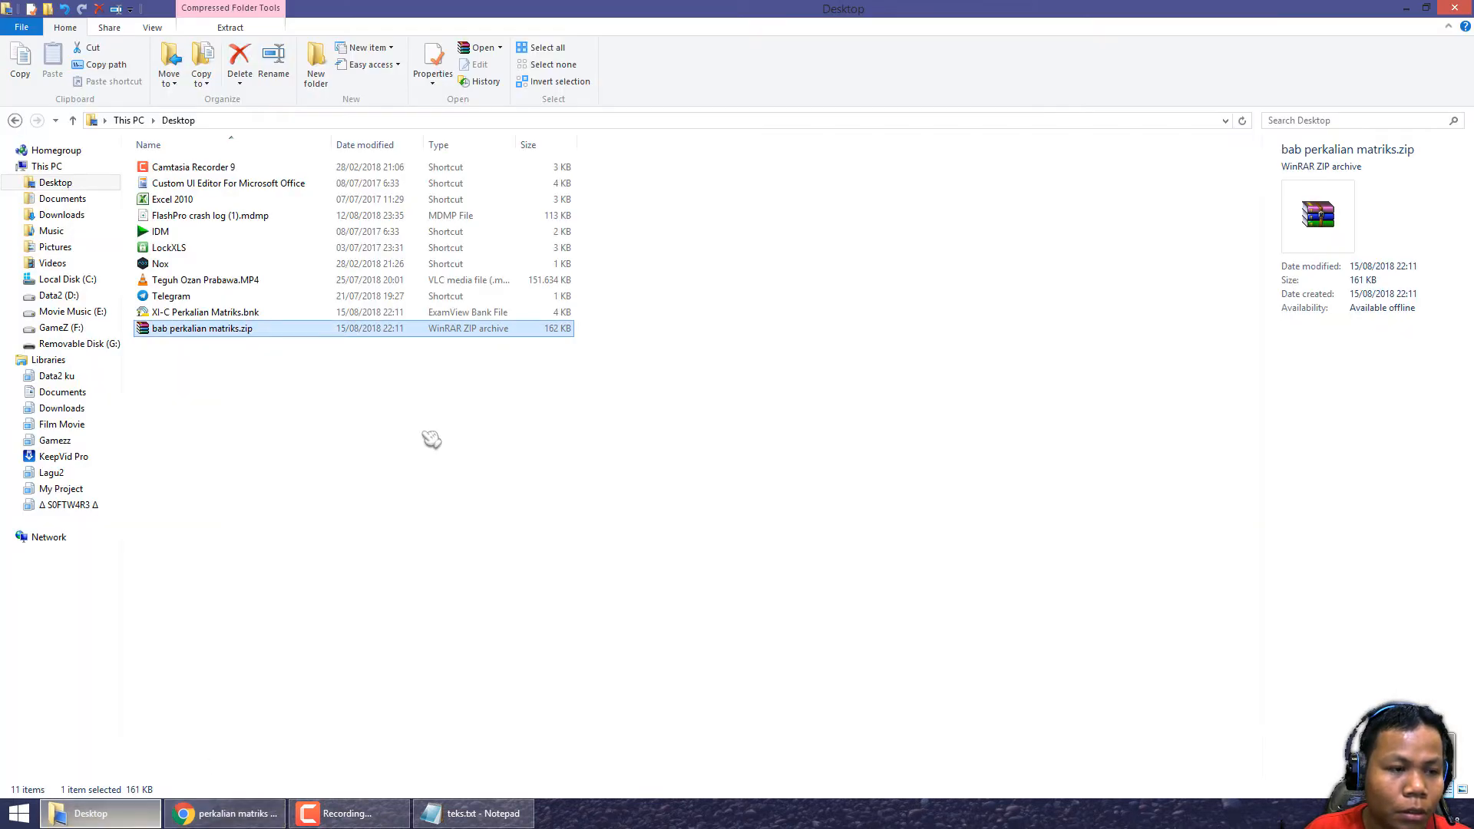
left_click(239, 372)
left_click(207, 313)
left_click(204, 330)
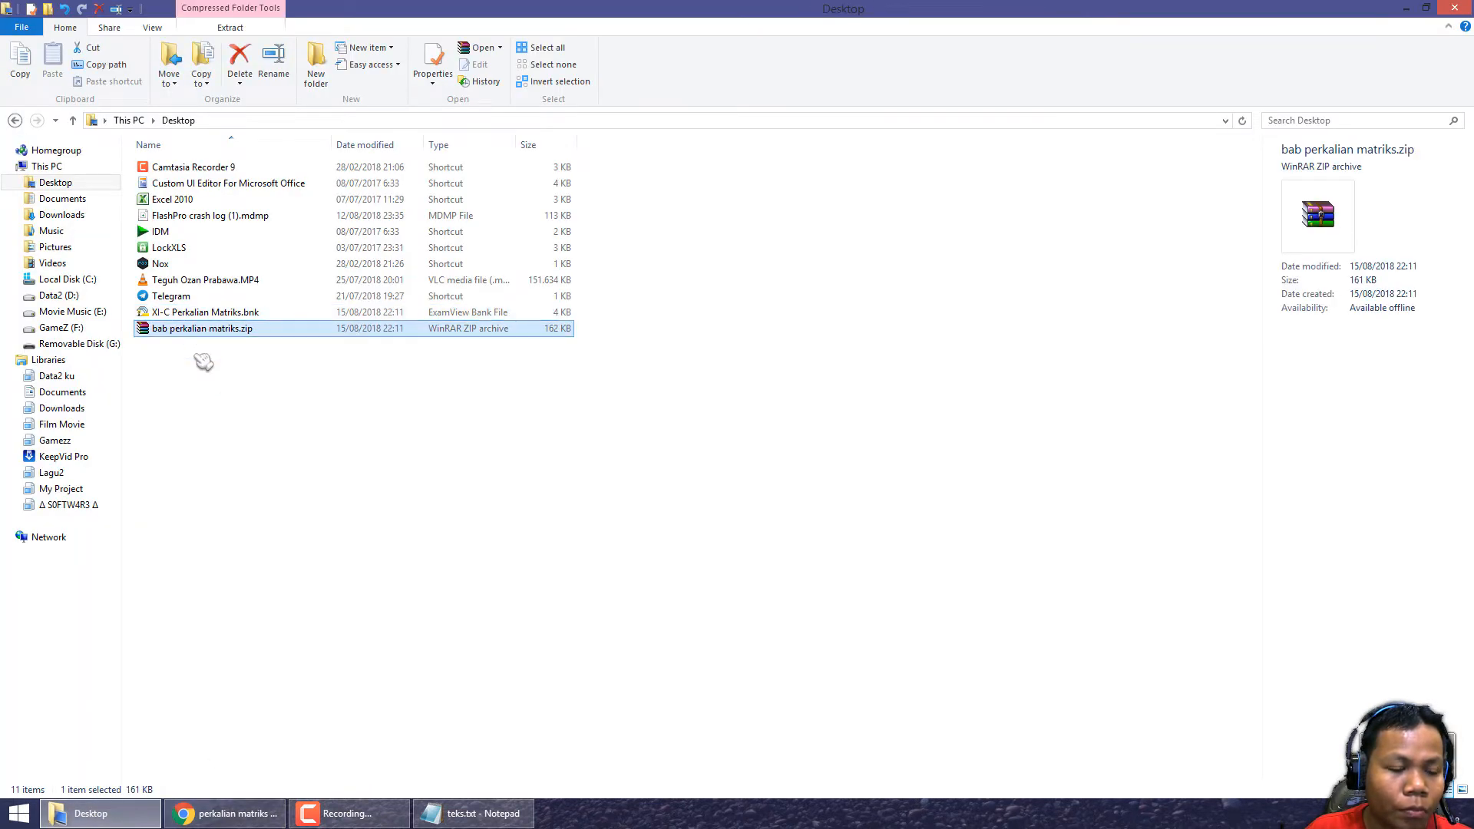
left_click(229, 813)
left_click(338, 314)
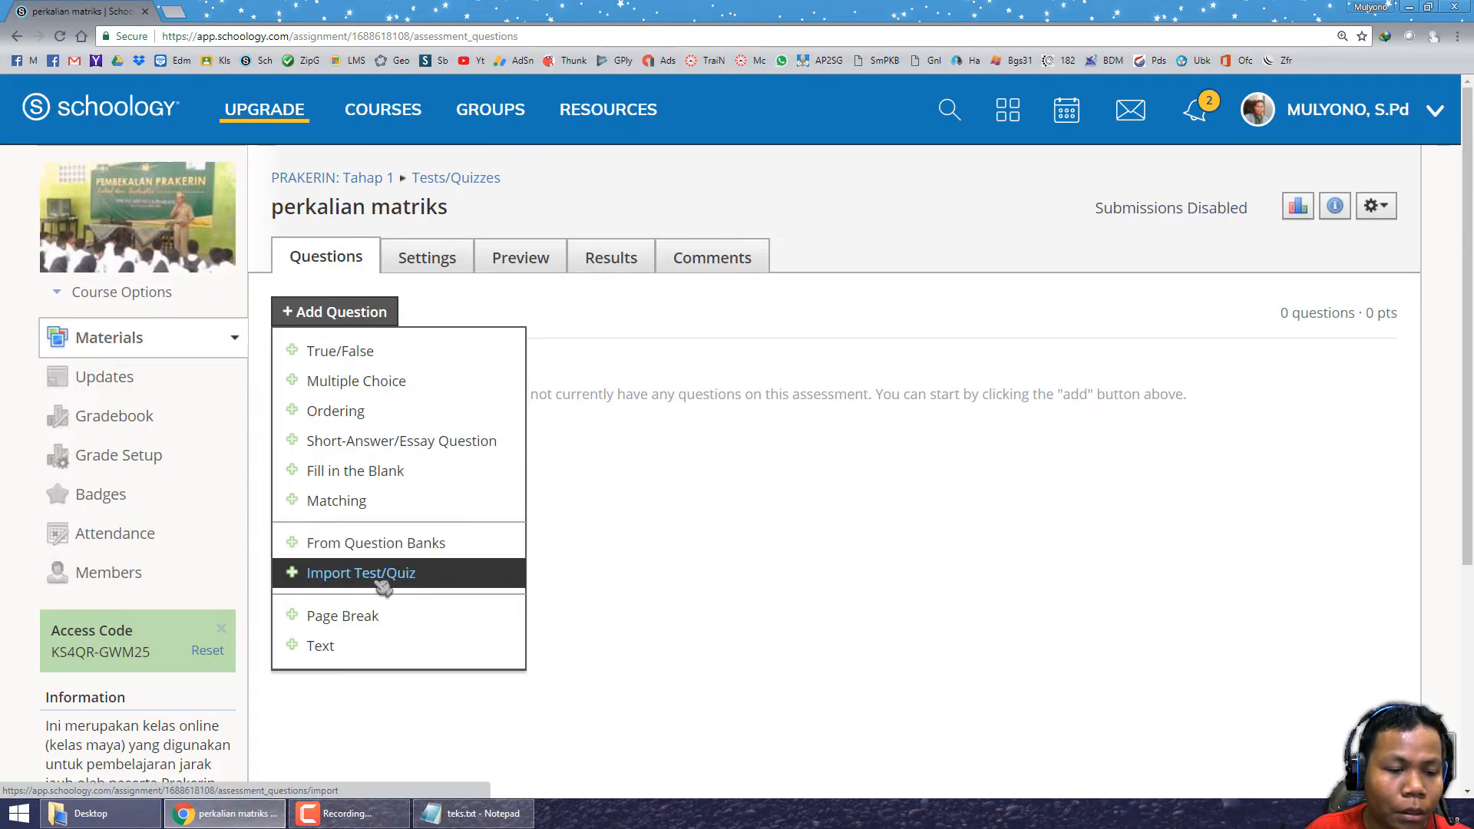
left_click(435, 578)
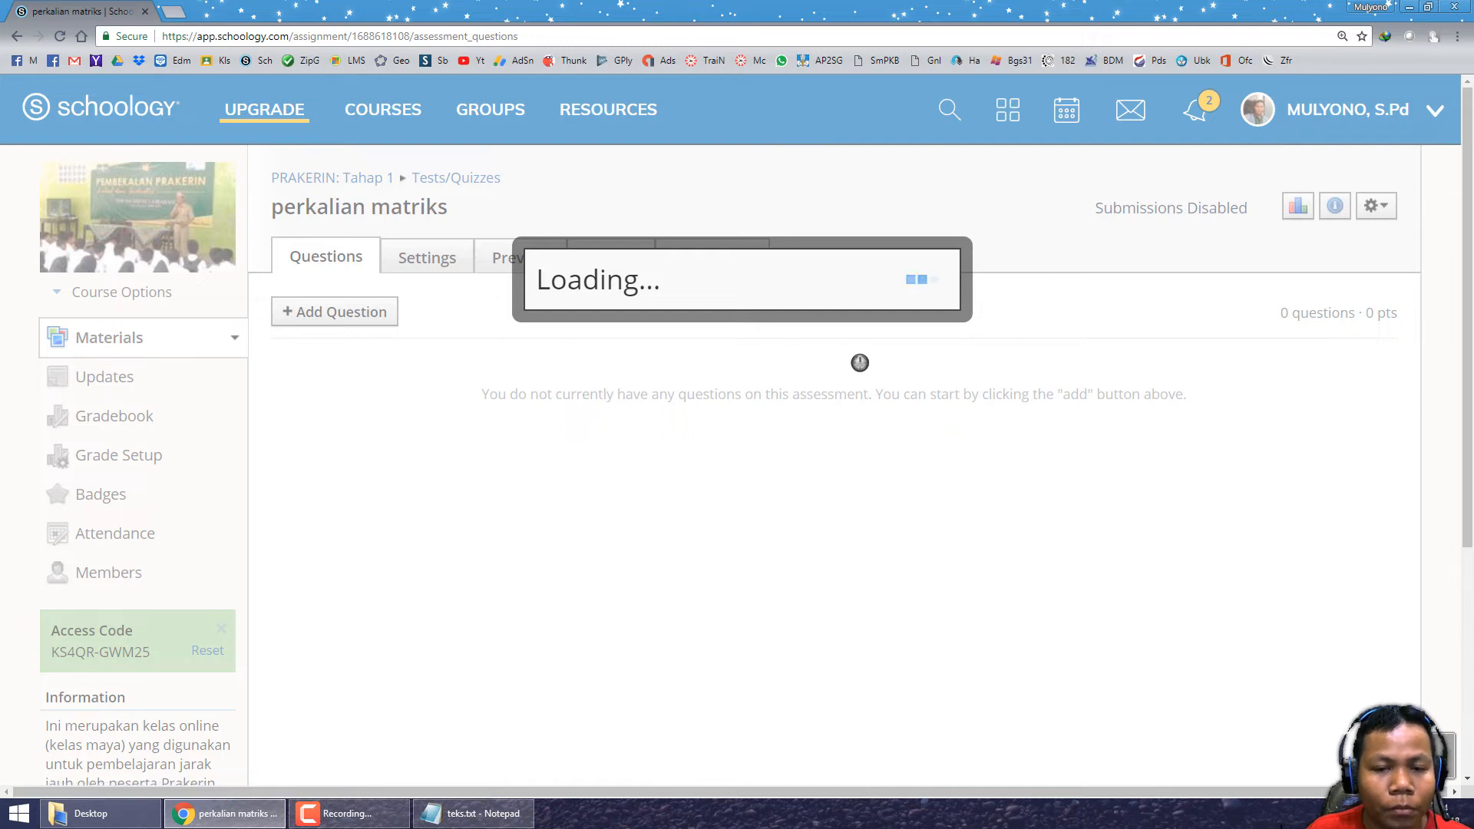
left_click(1068, 209)
Step: Start a test/quiz import into perkalian matriks with Blackboard 7.1 - 9.0 as the source format
left_click(342, 311)
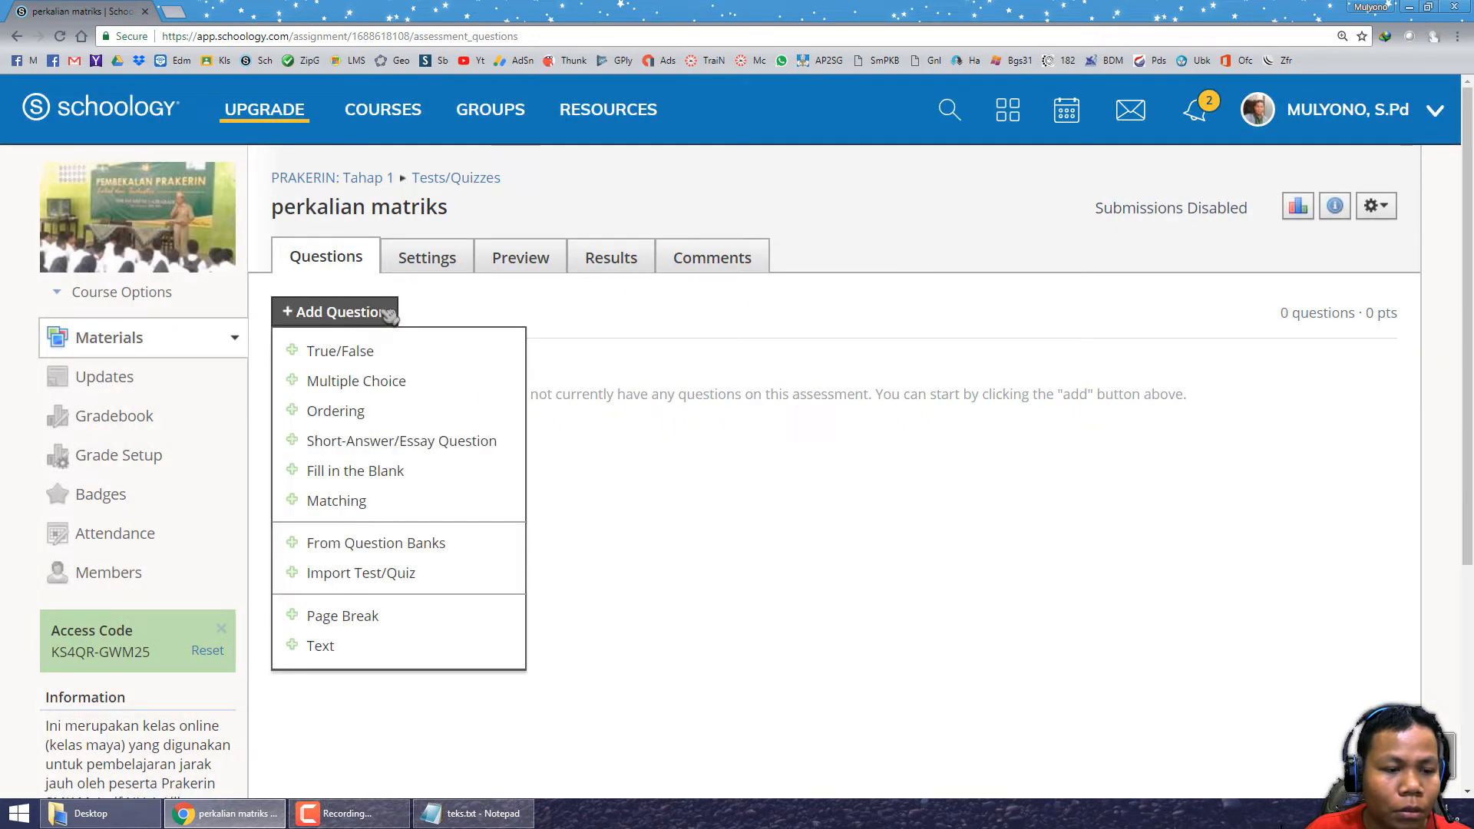
left_click(351, 577)
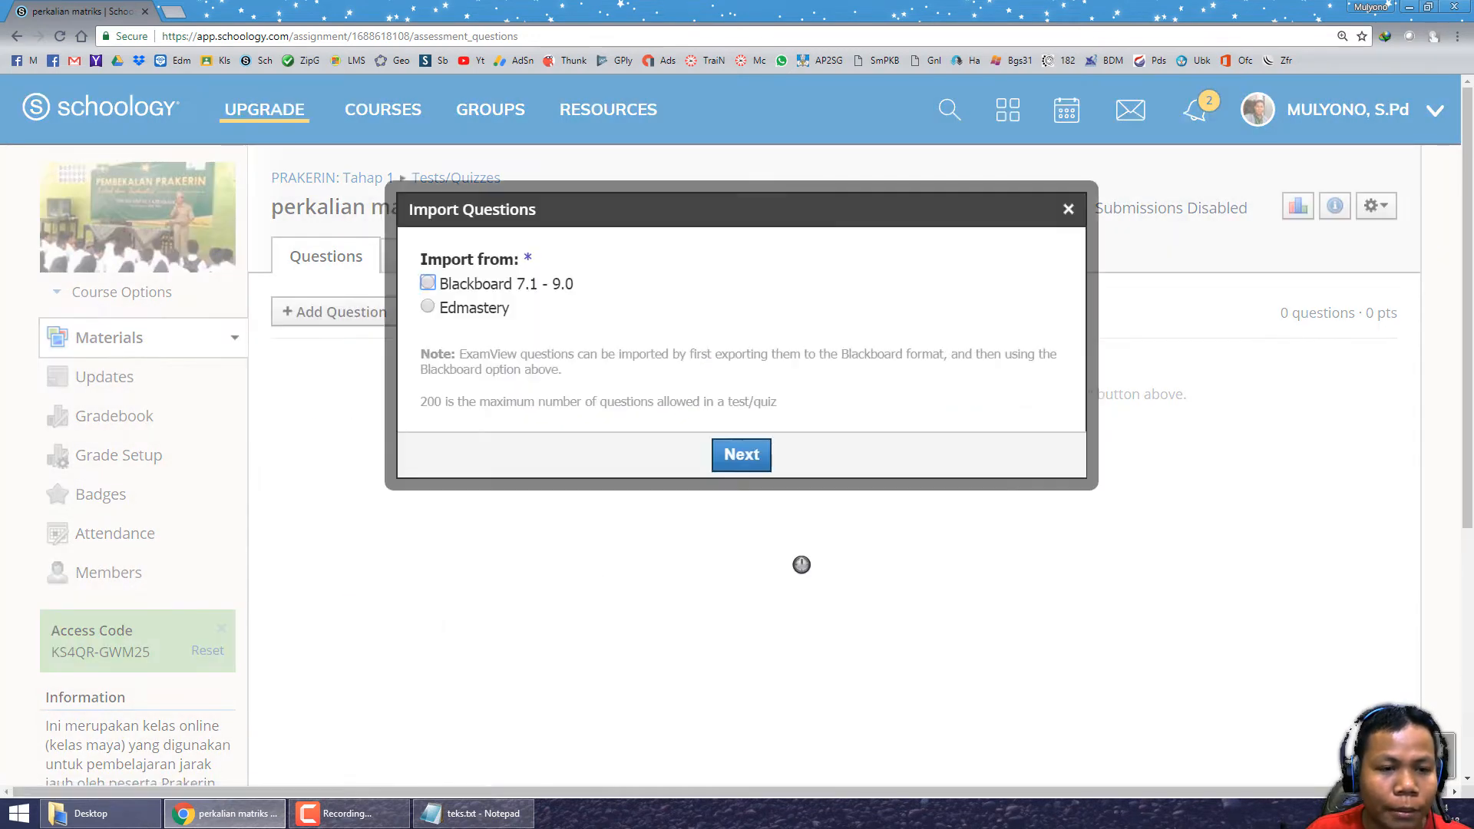
left_click(470, 286)
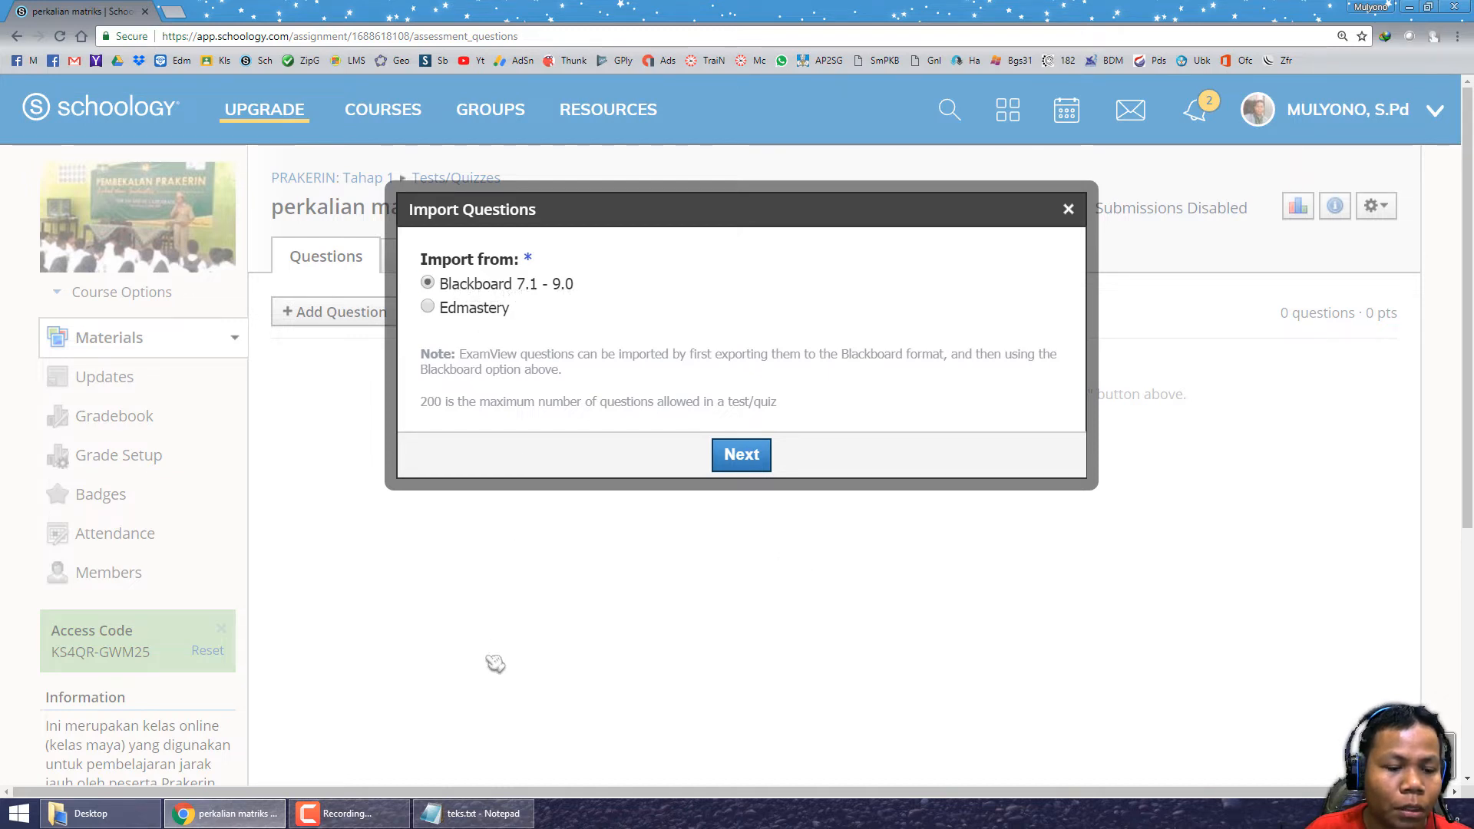
Step: Switch to the Desktop folder, open XI-C Perkalian Matriks.bnk in ExamView, check its Blackboard export formats, and close it
left_click(116, 820)
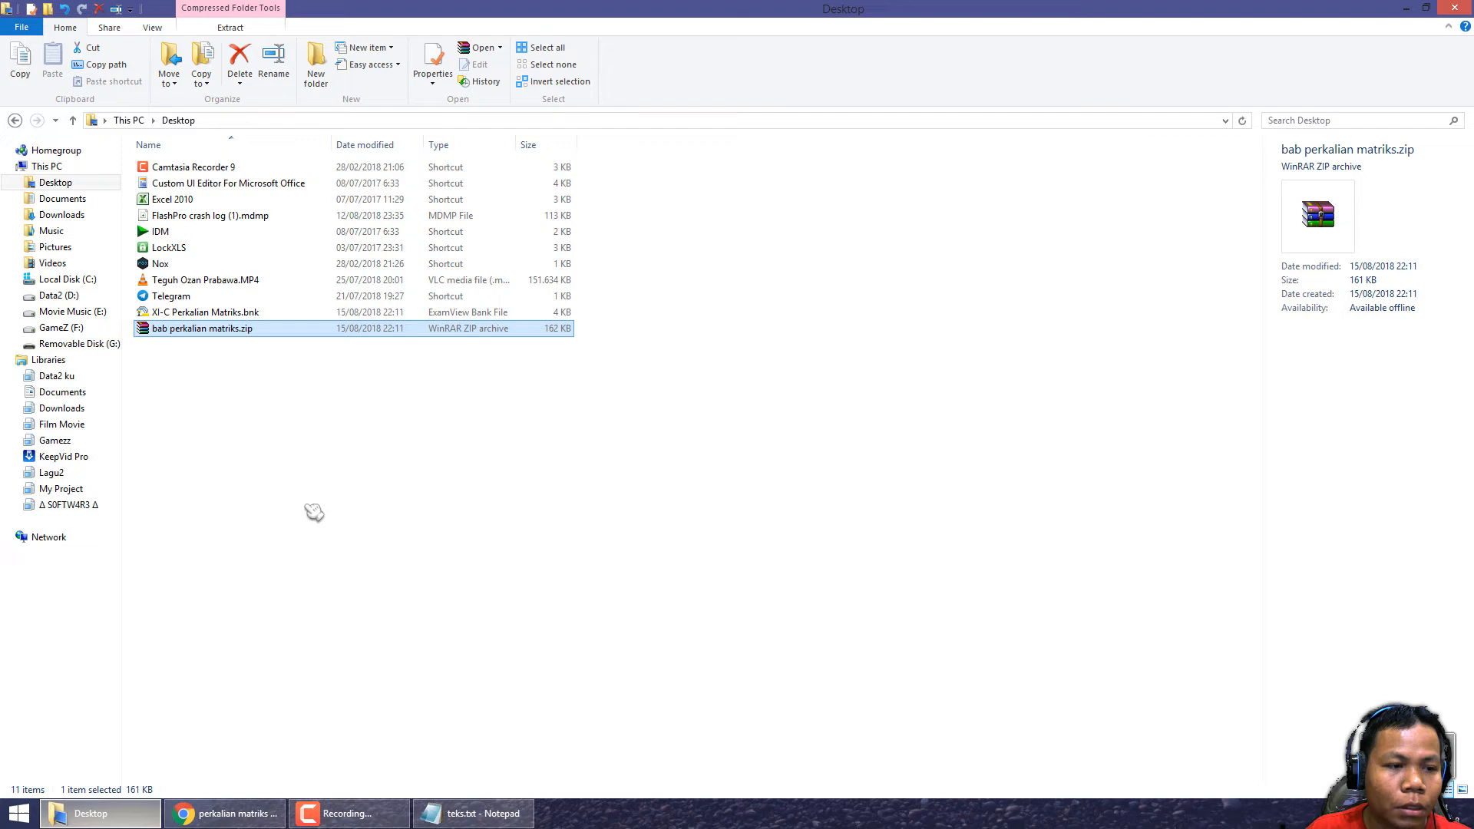
double_click(253, 313)
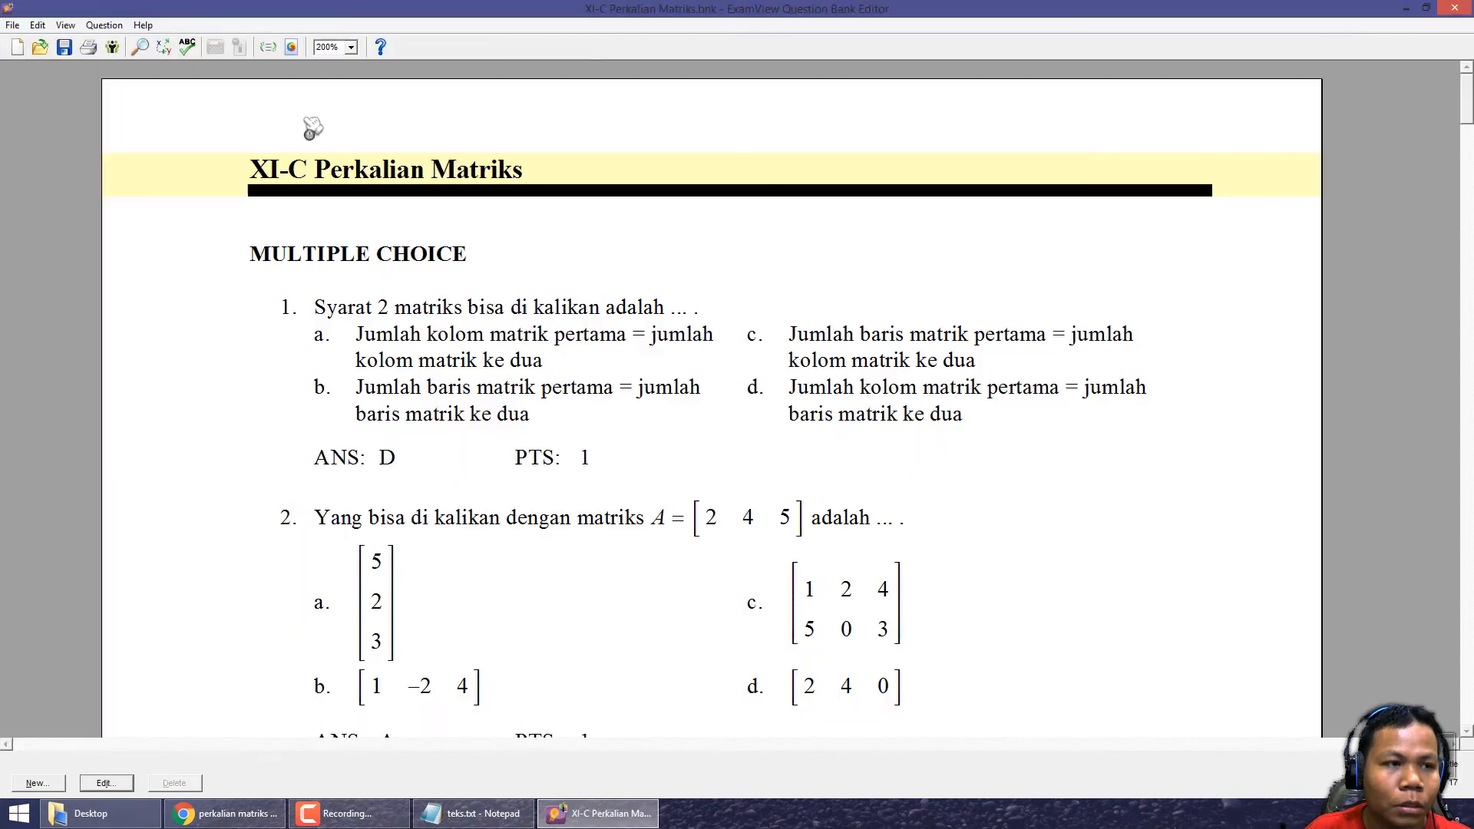
left_click(13, 25)
mouse_move(49, 167)
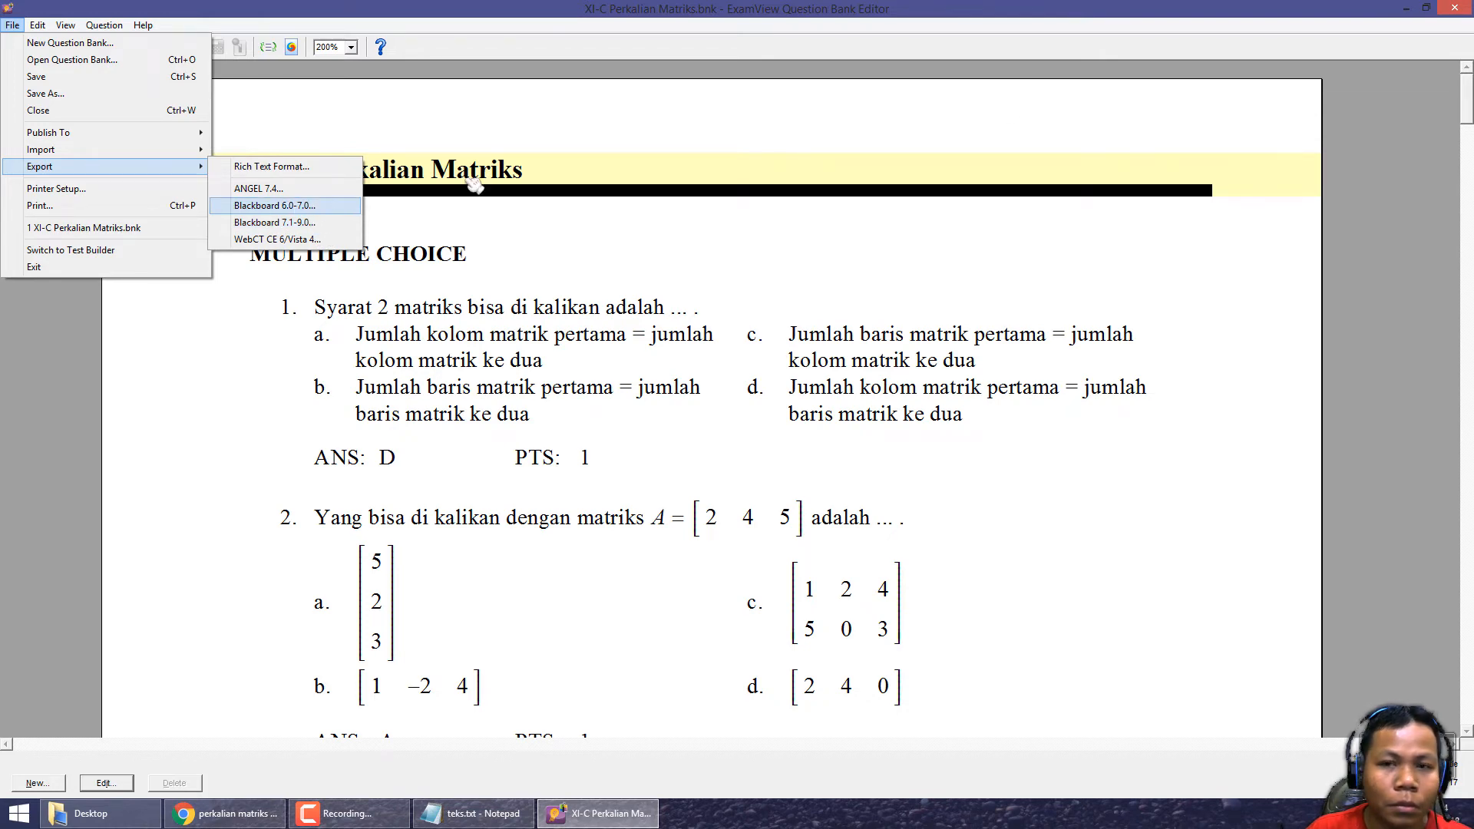
left_click(1326, 38)
left_click(1455, 9)
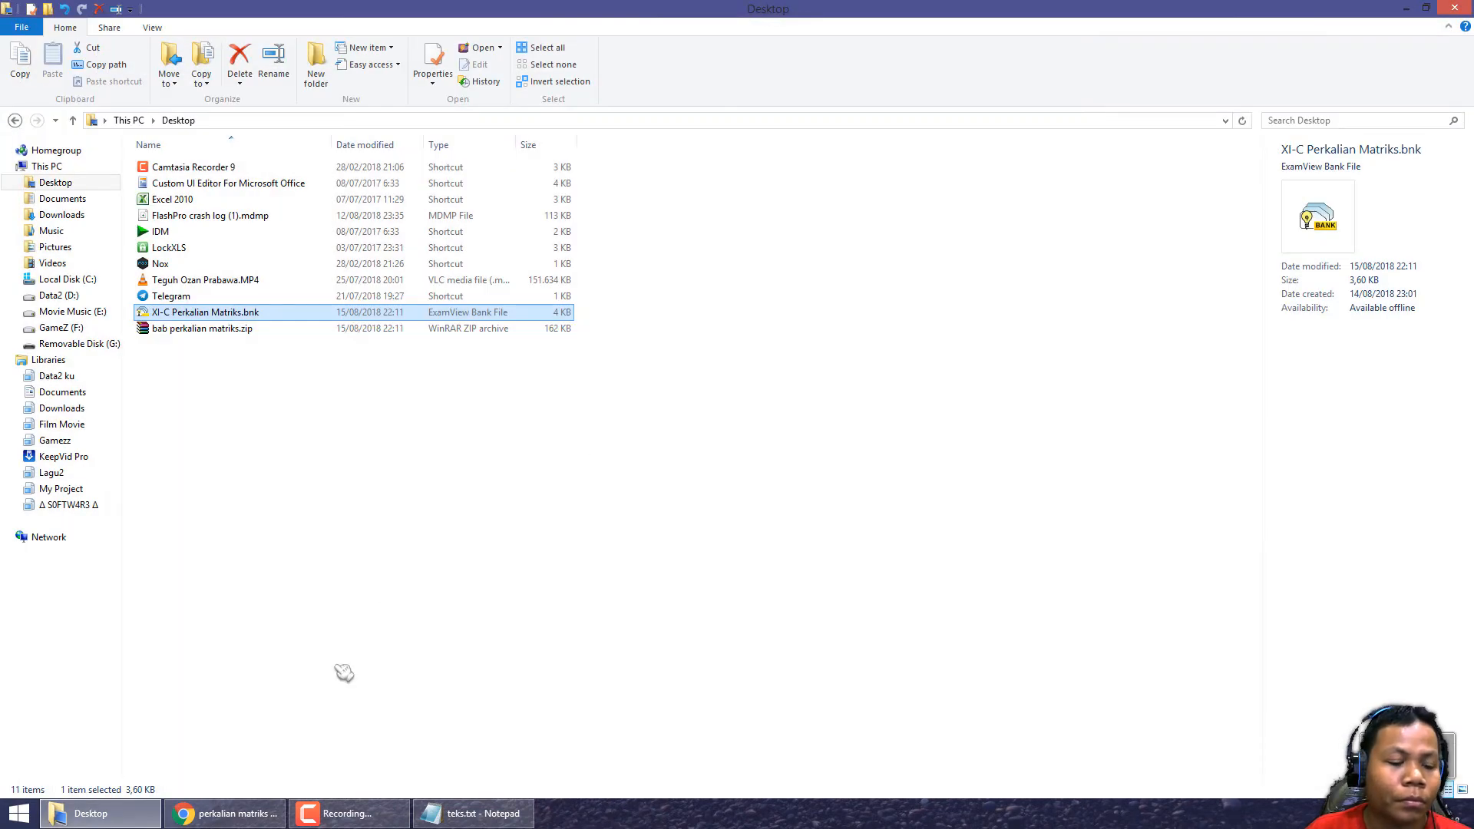
Step: Return to Schoology, confirm the Blackboard source, and attach bab perkalian matriks.zip from the Desktop folder to the question import
left_click(280, 805)
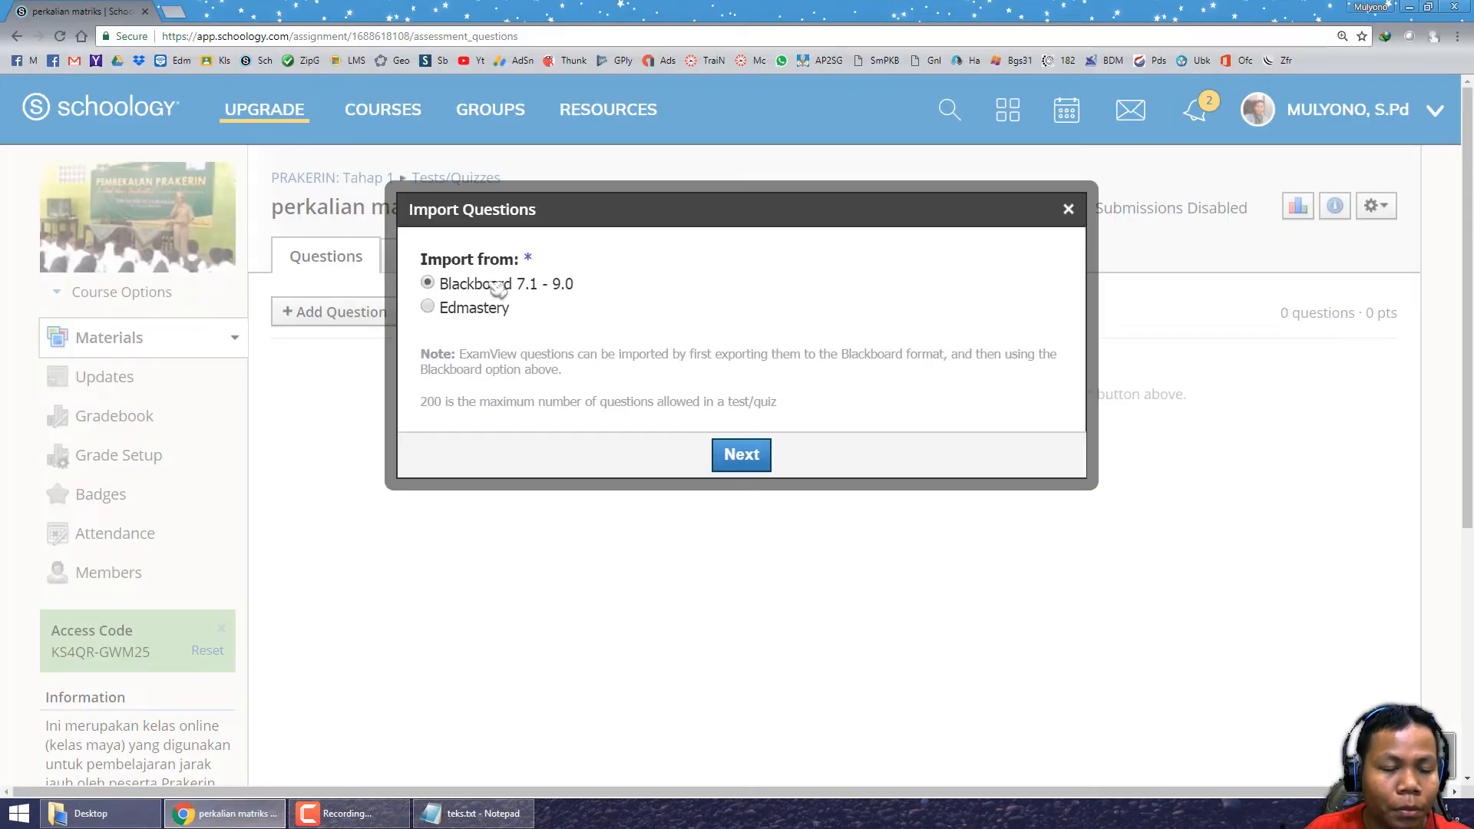
left_click(750, 454)
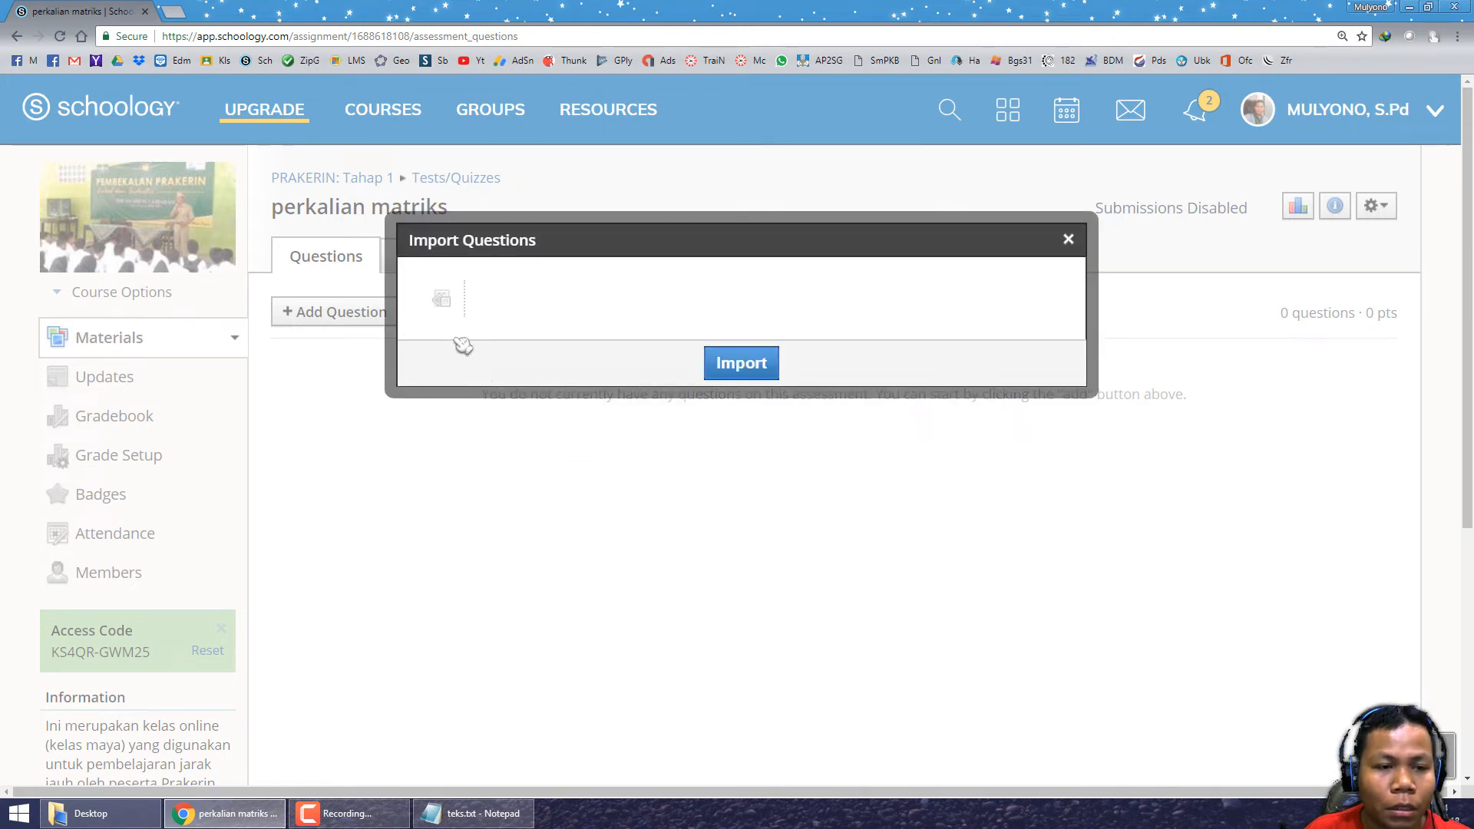
left_click(444, 301)
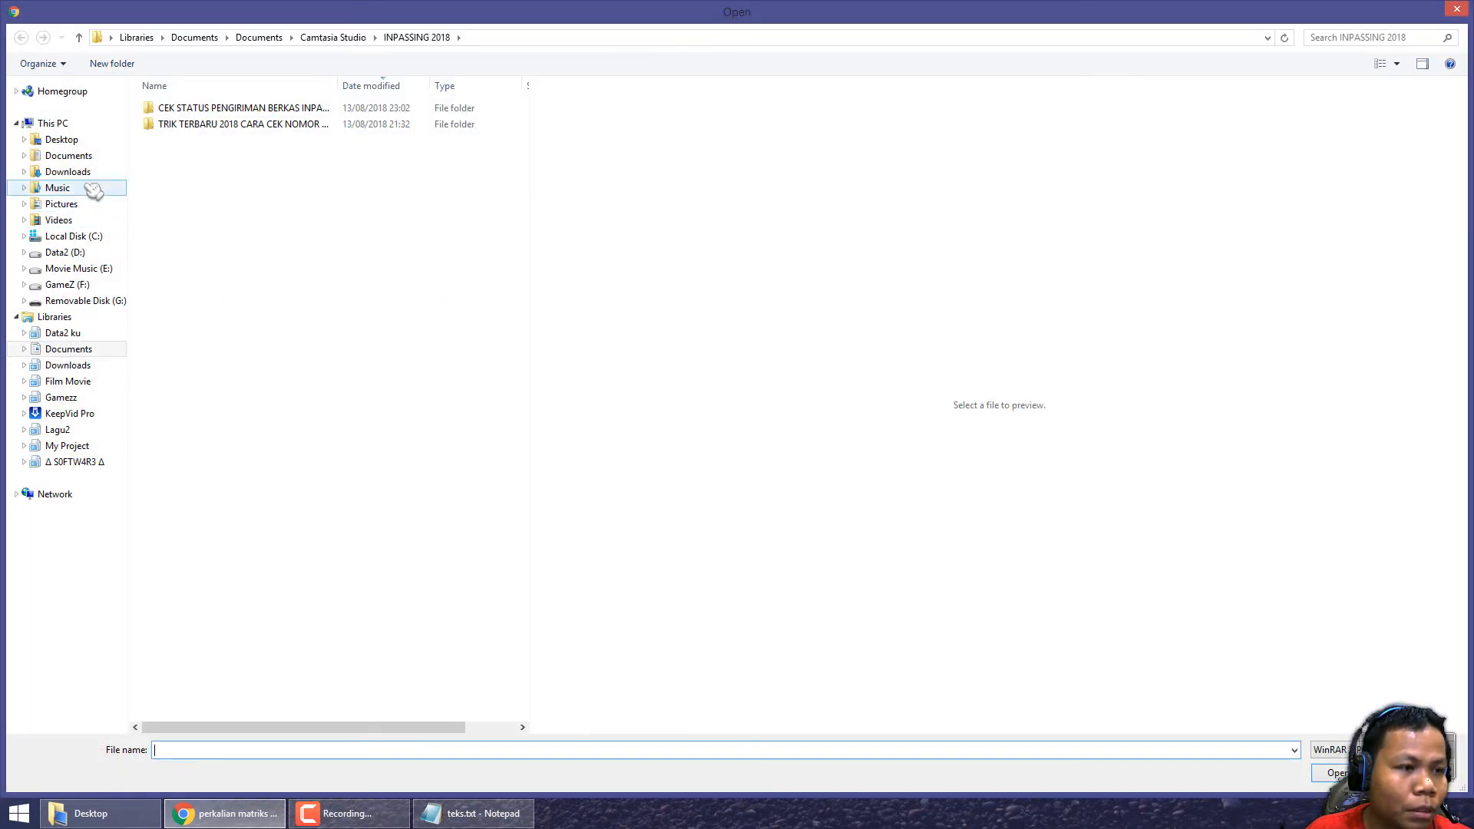
left_click(73, 139)
left_click(212, 109)
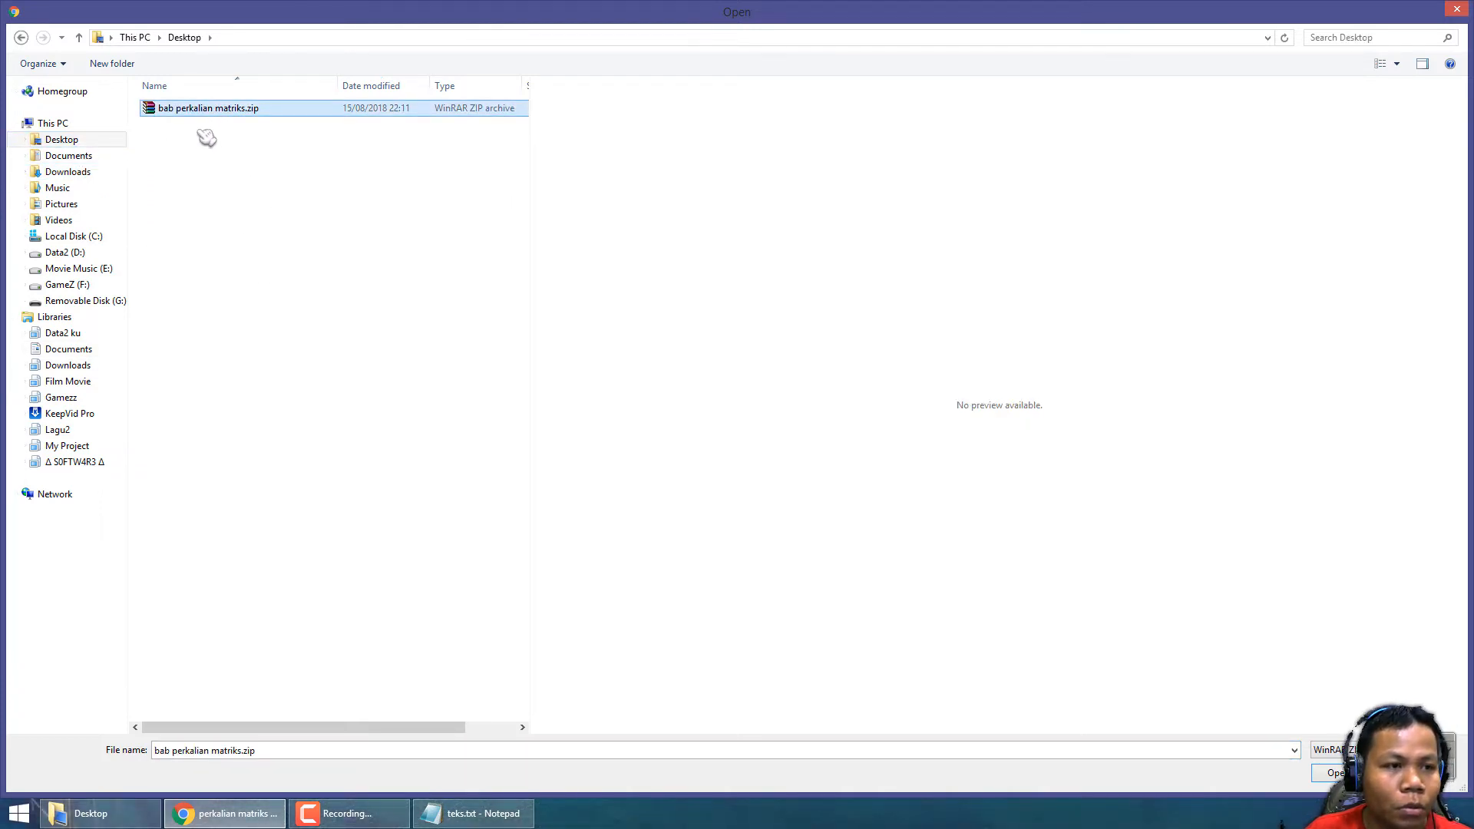
left_click(1334, 773)
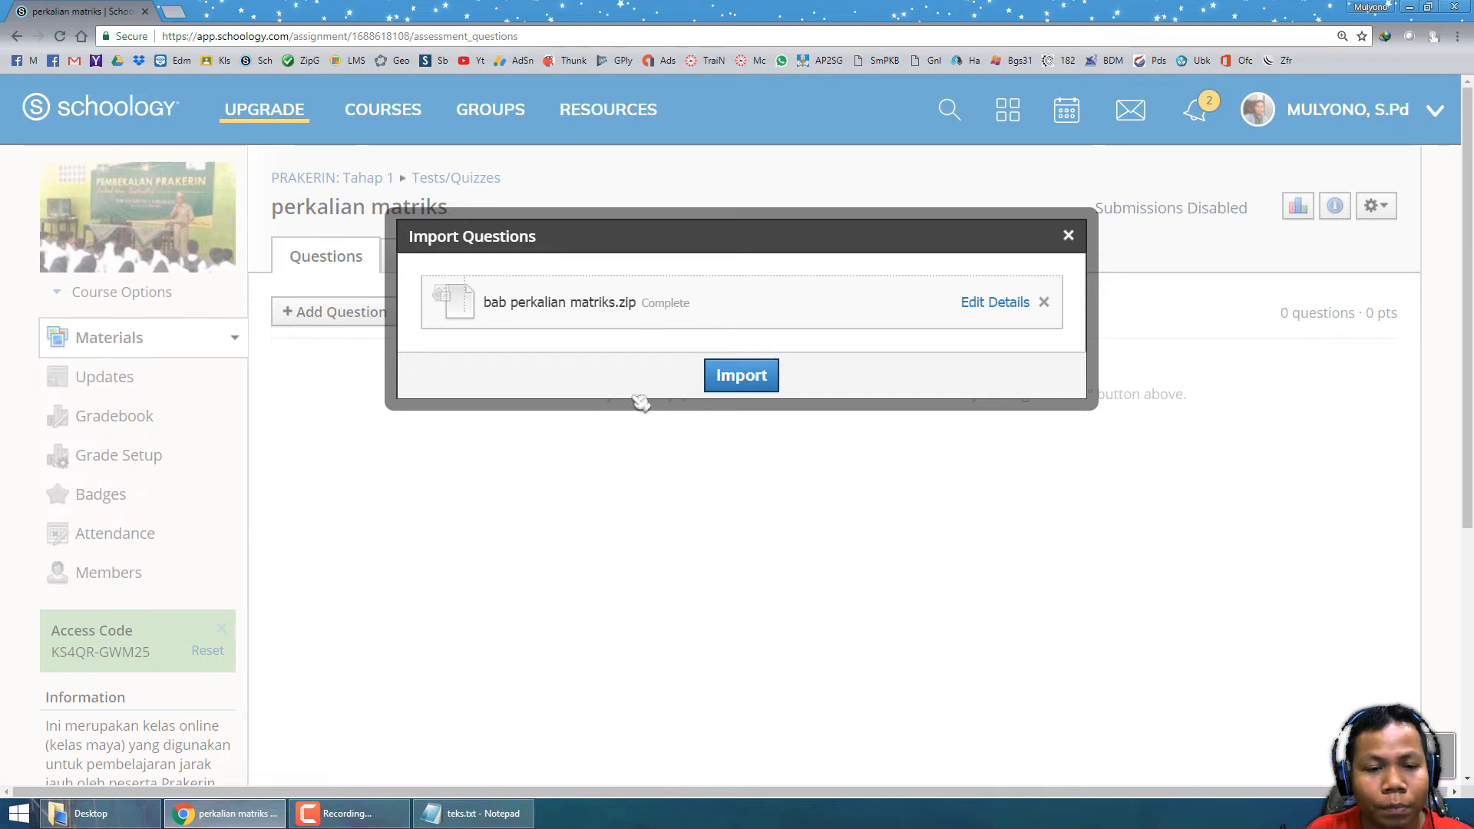
Step: Import the questions from the attached zip file into the perkalian matriks quiz and review the resulting question list
double_click(651, 307)
left_click(652, 389)
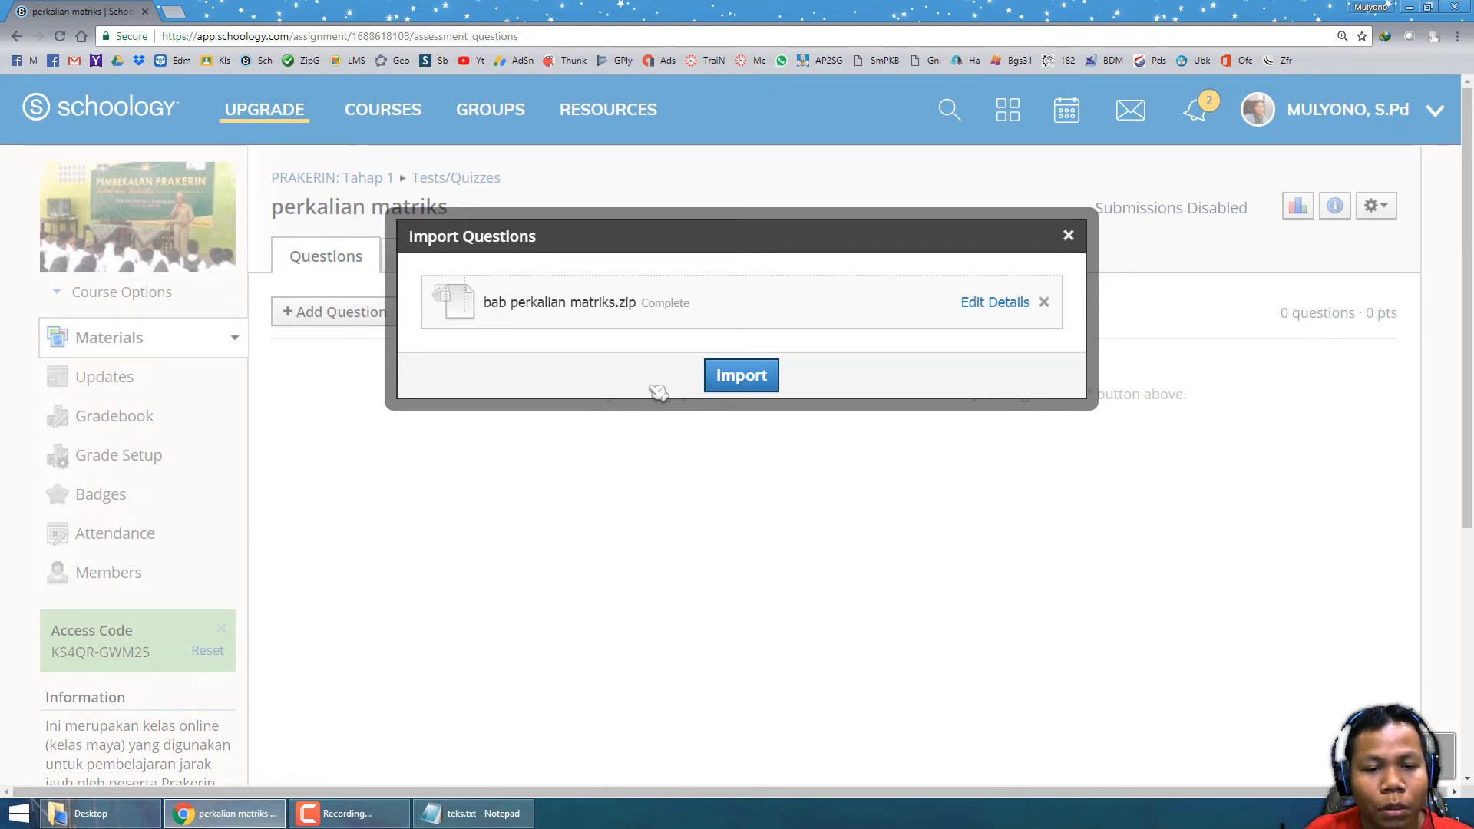
left_click(735, 383)
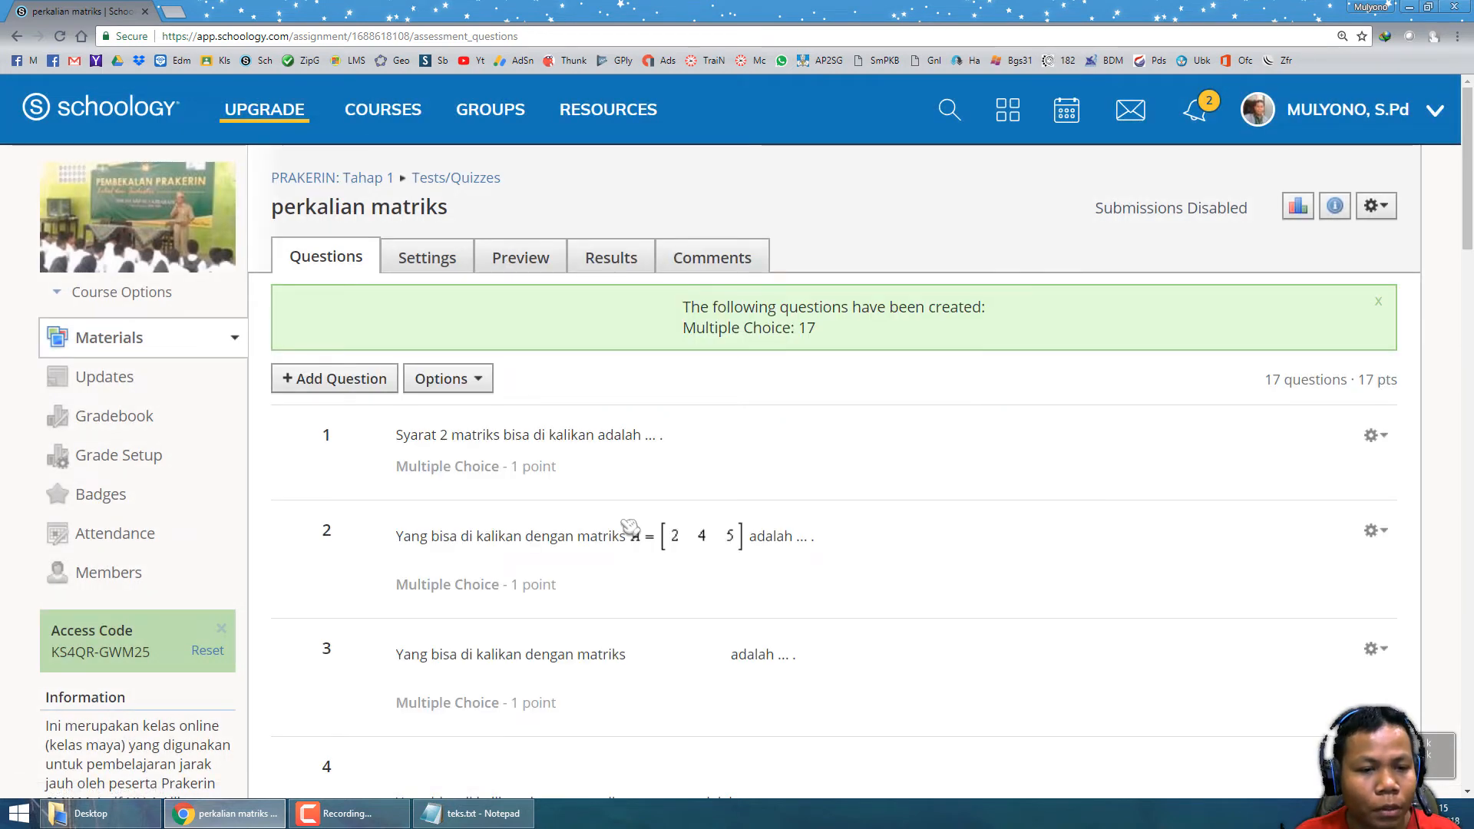
scroll(629, 526, "down", 10)
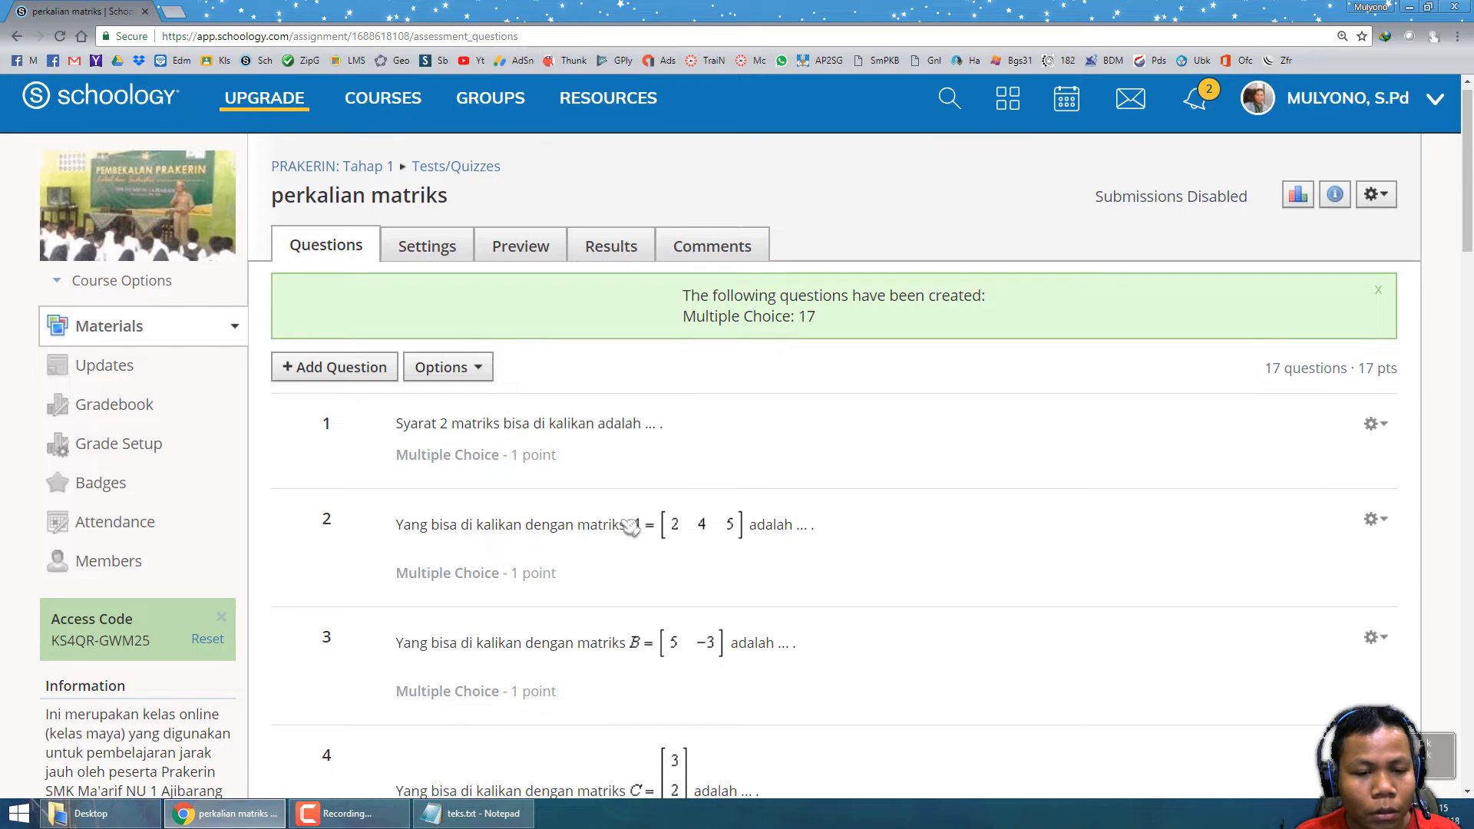
scroll(630, 526, "up", 8)
scroll(629, 526, "up", 1)
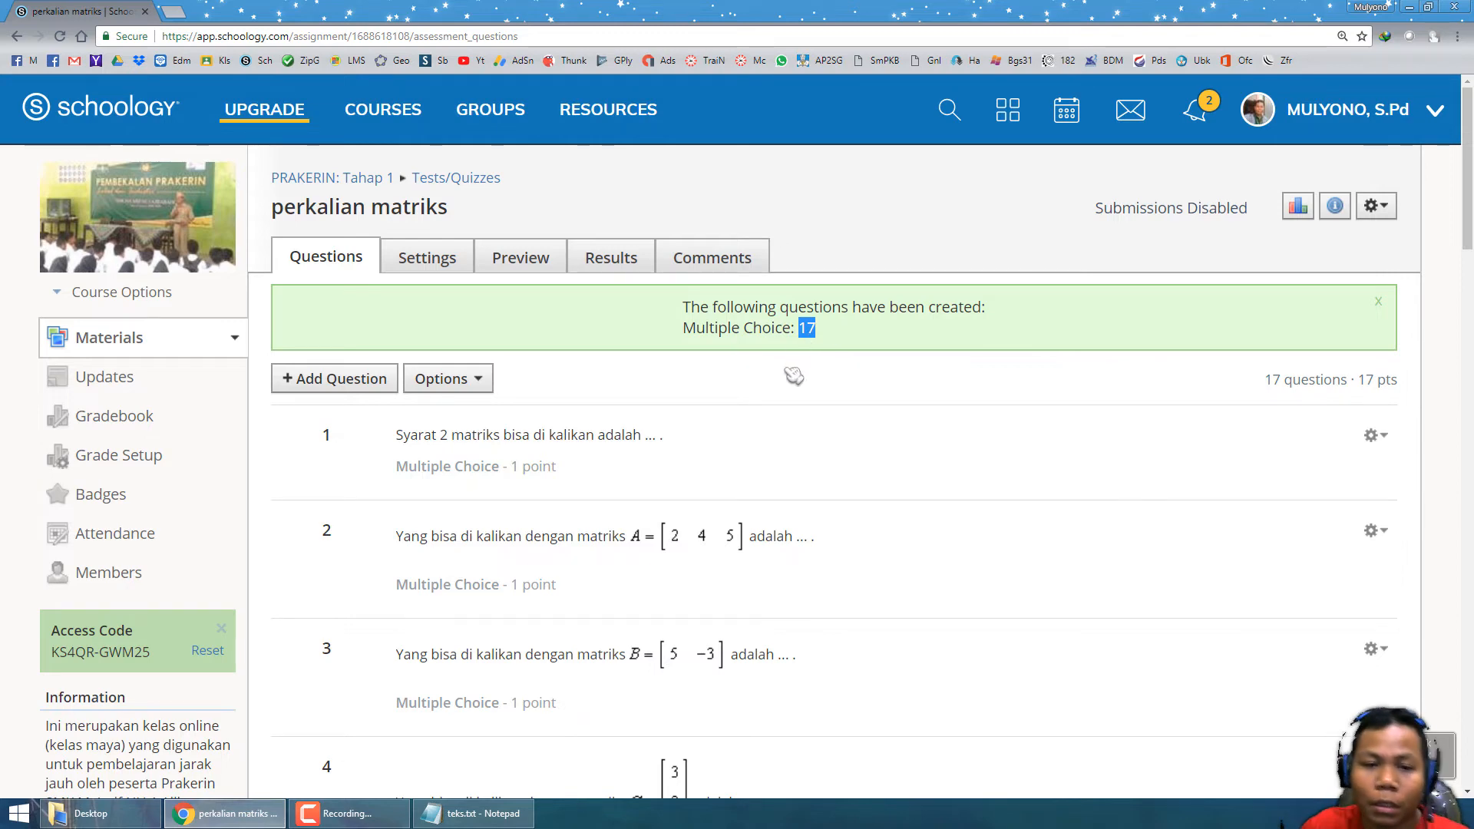
Step: Review the imported multiple-choice questions in the perkalian matriks quiz and check the options available for the question list
scroll(789, 405, "down", 3)
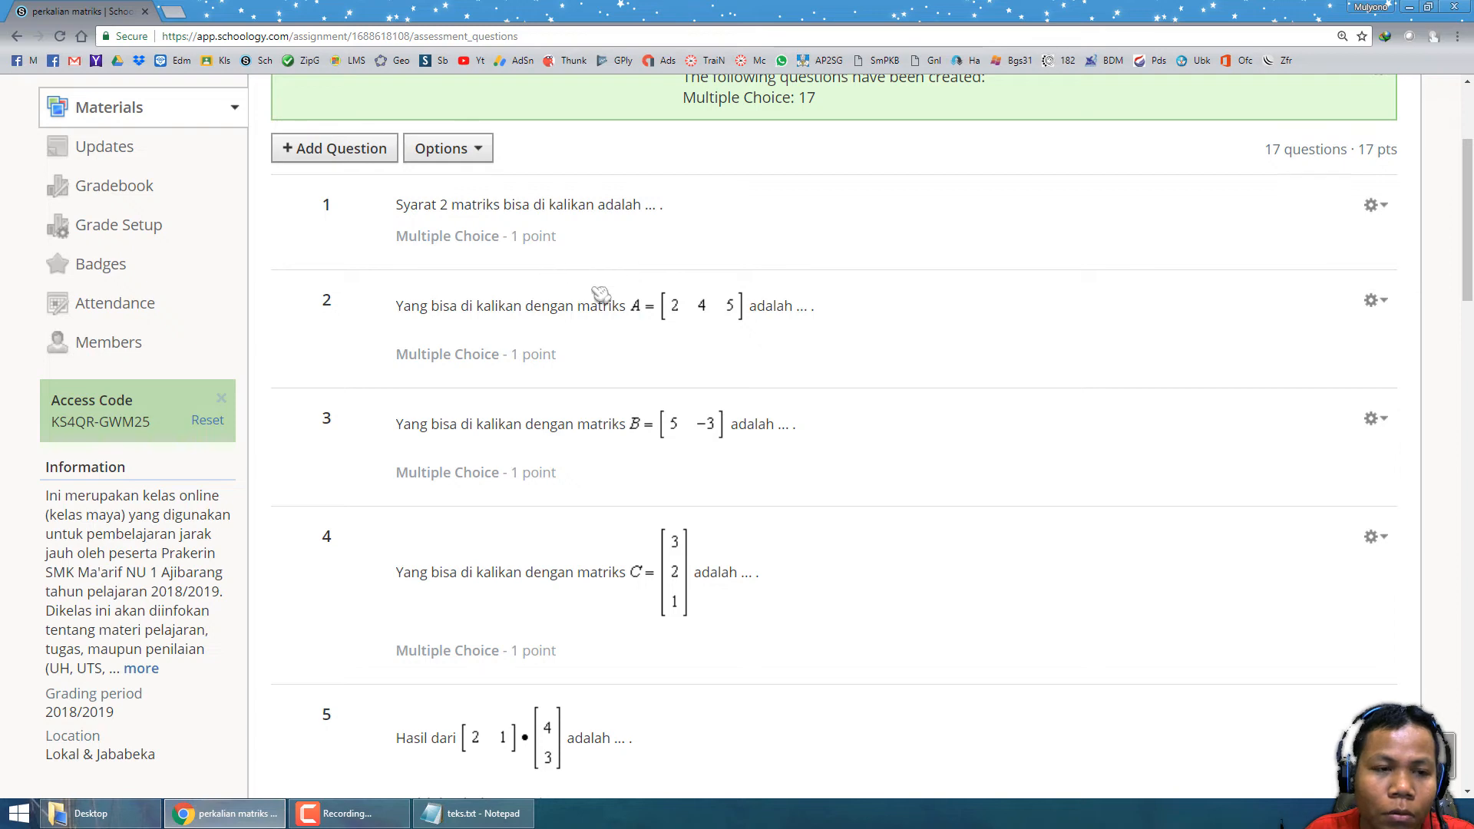
scroll(602, 299, "up", 2)
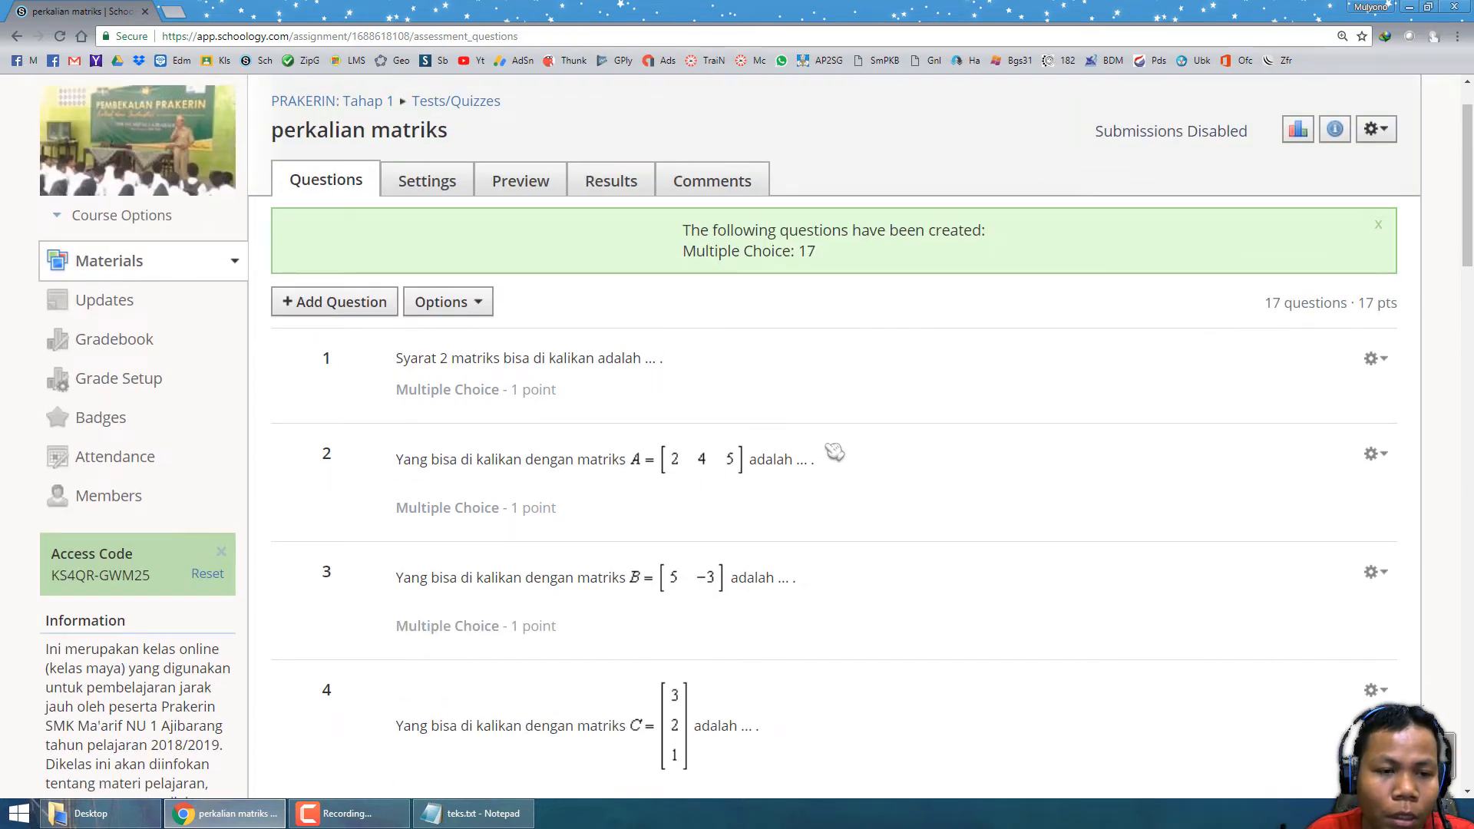
scroll(718, 513, "down", 20)
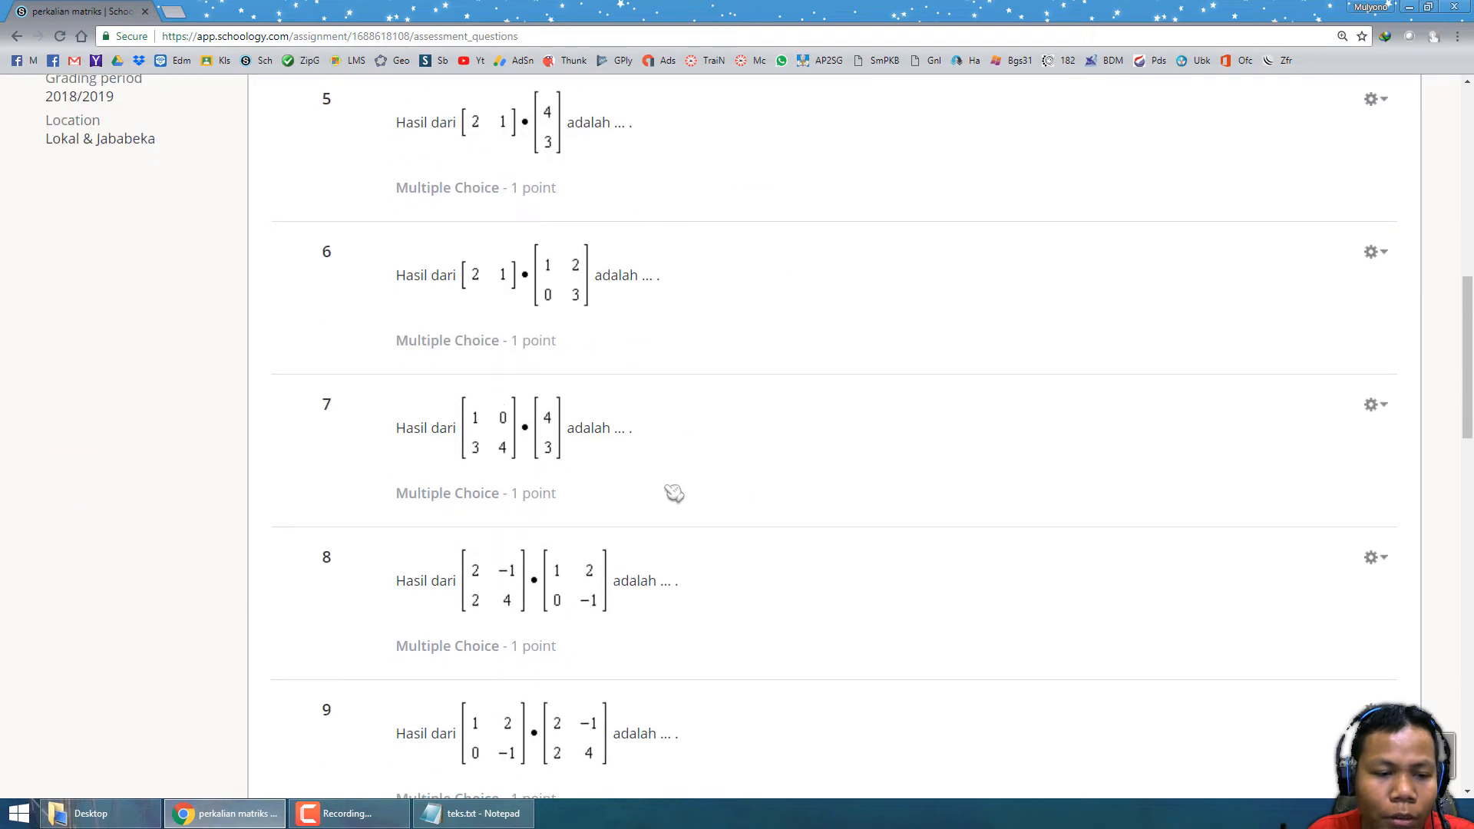
scroll(674, 493, "down", 2)
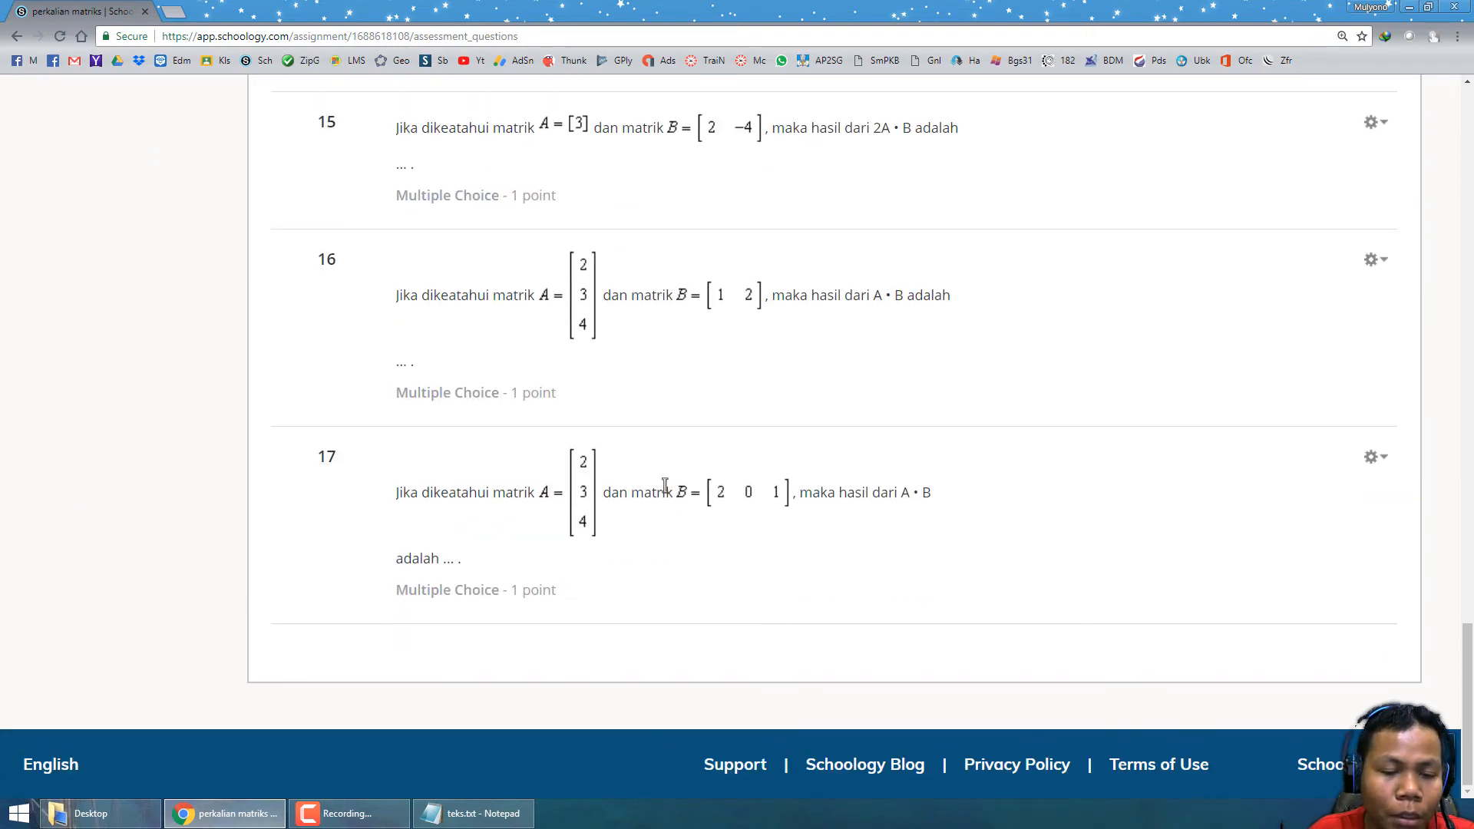
scroll(665, 486, "up", 20)
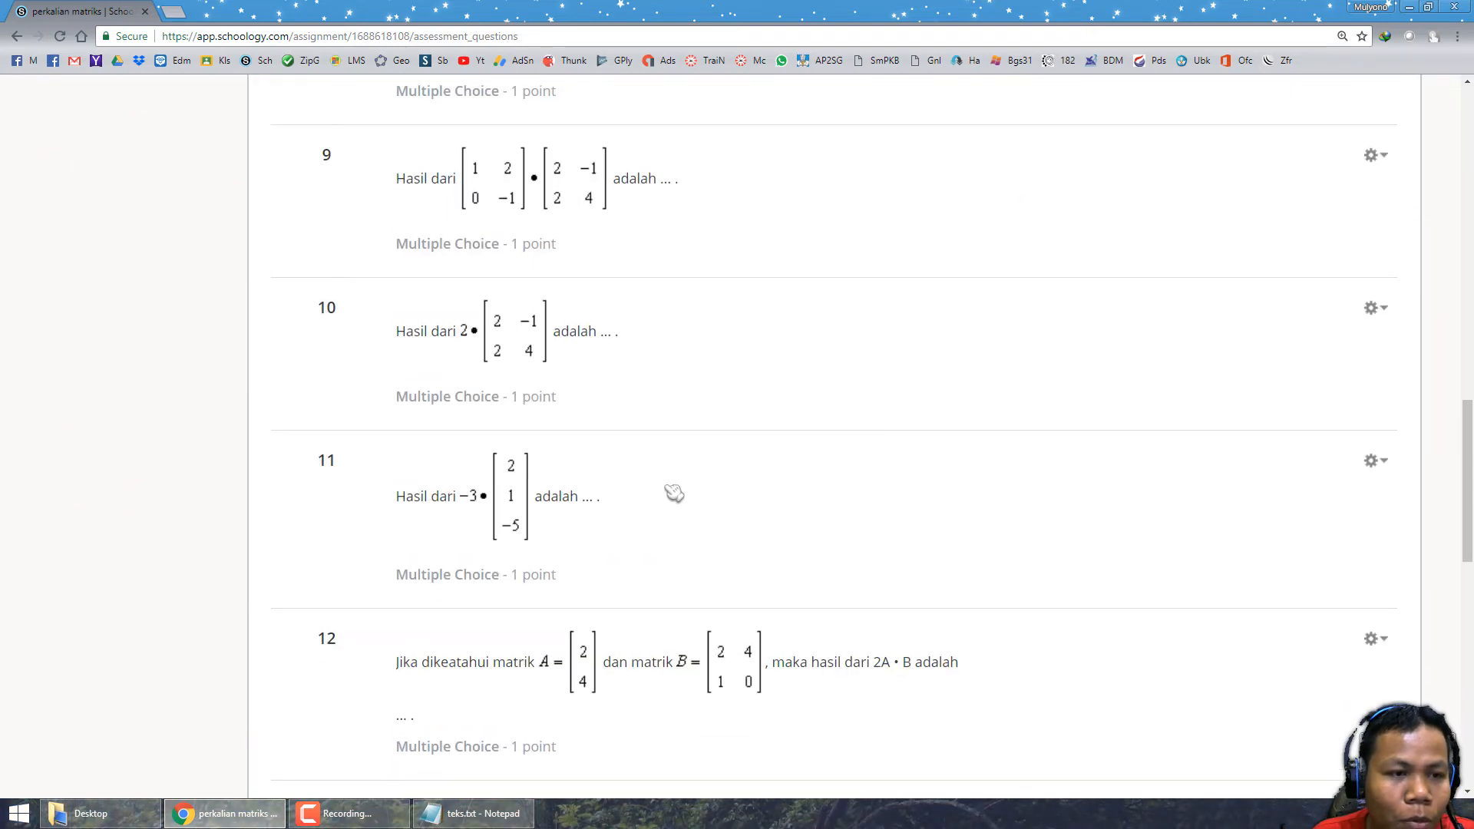
scroll(674, 492, "up", 1)
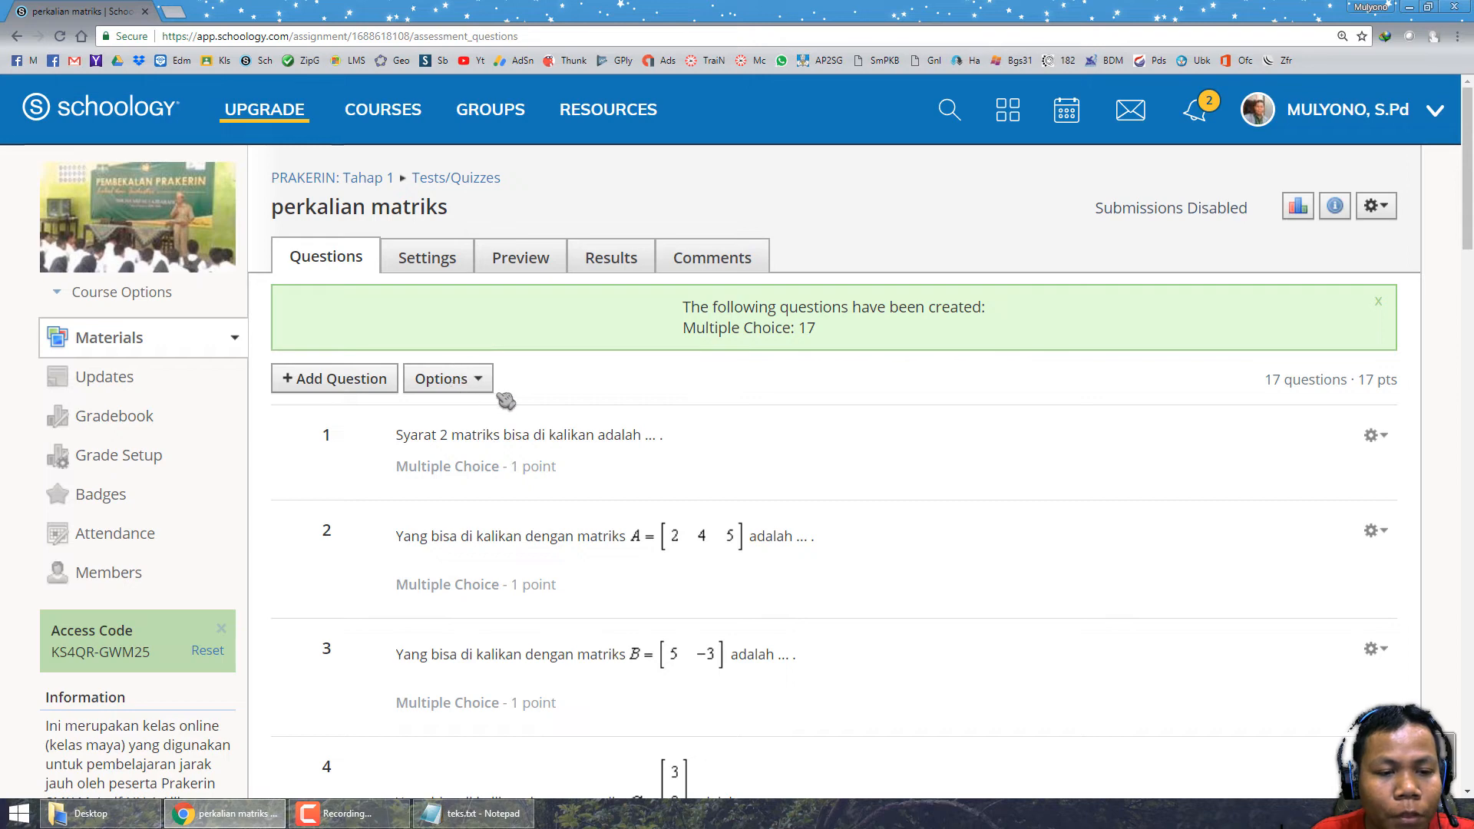
scroll(654, 498, "down", 5)
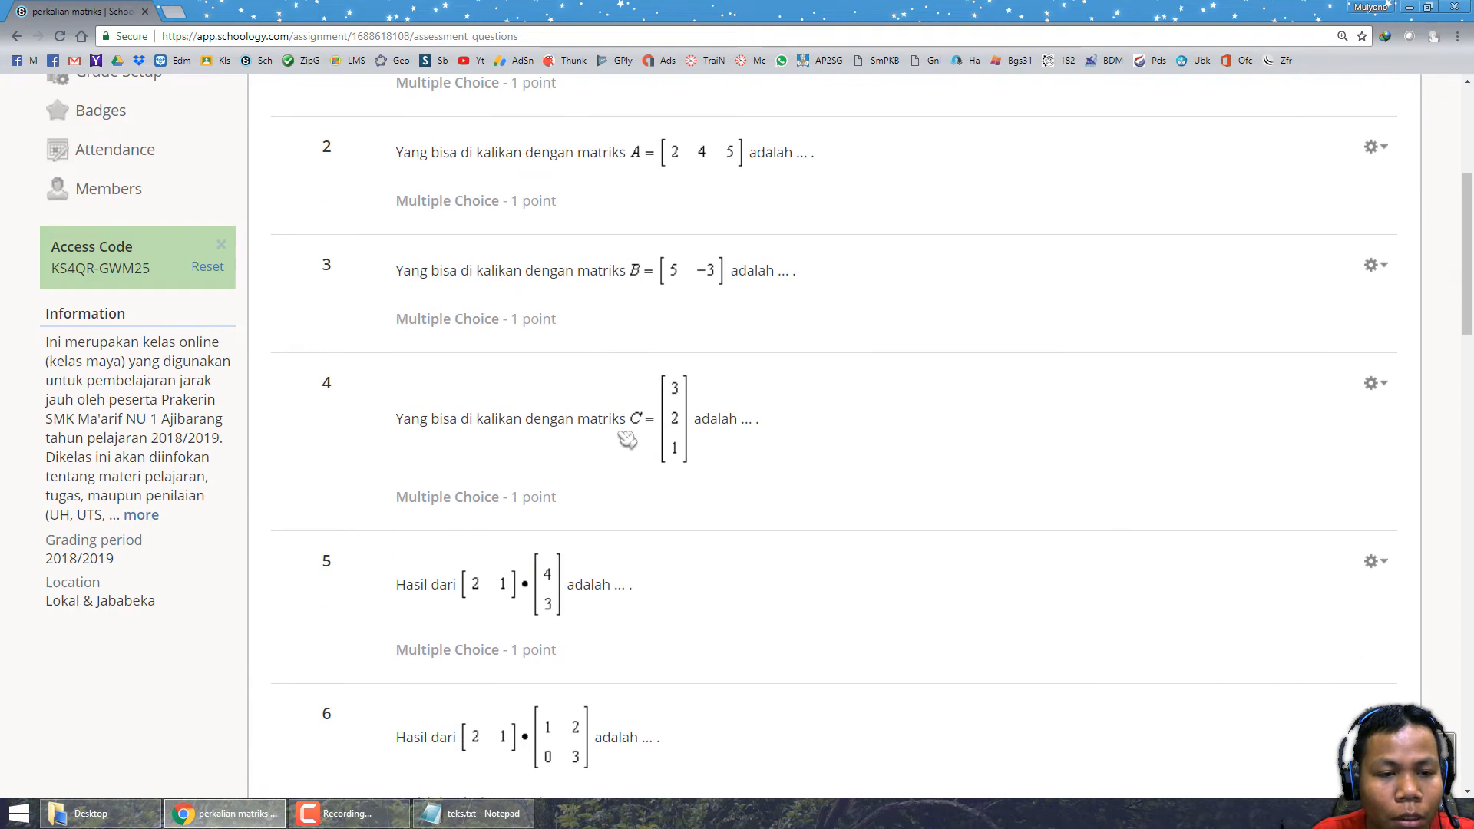
scroll(614, 438, "up", 5)
left_click(467, 384)
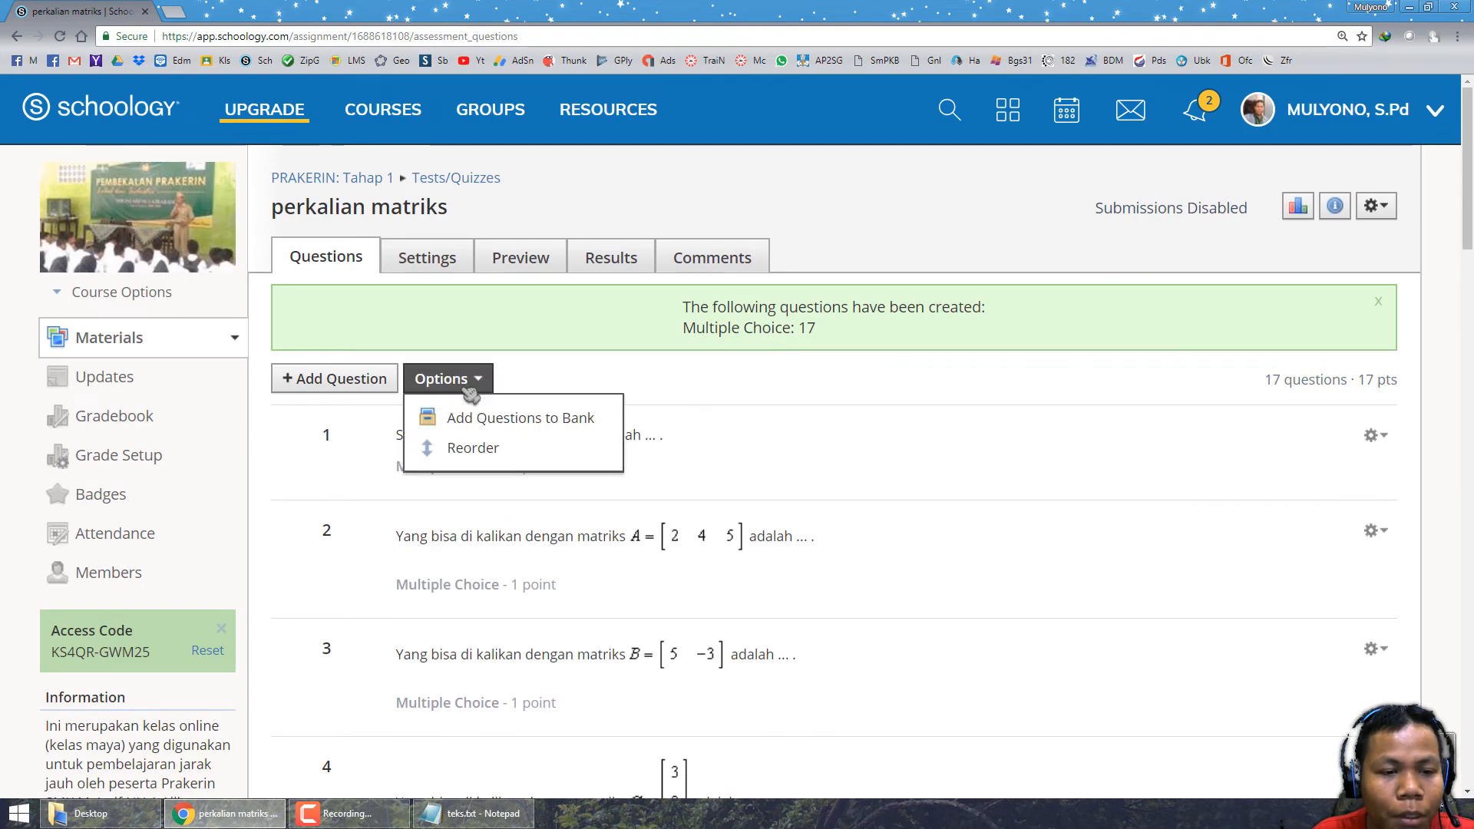
left_click(571, 374)
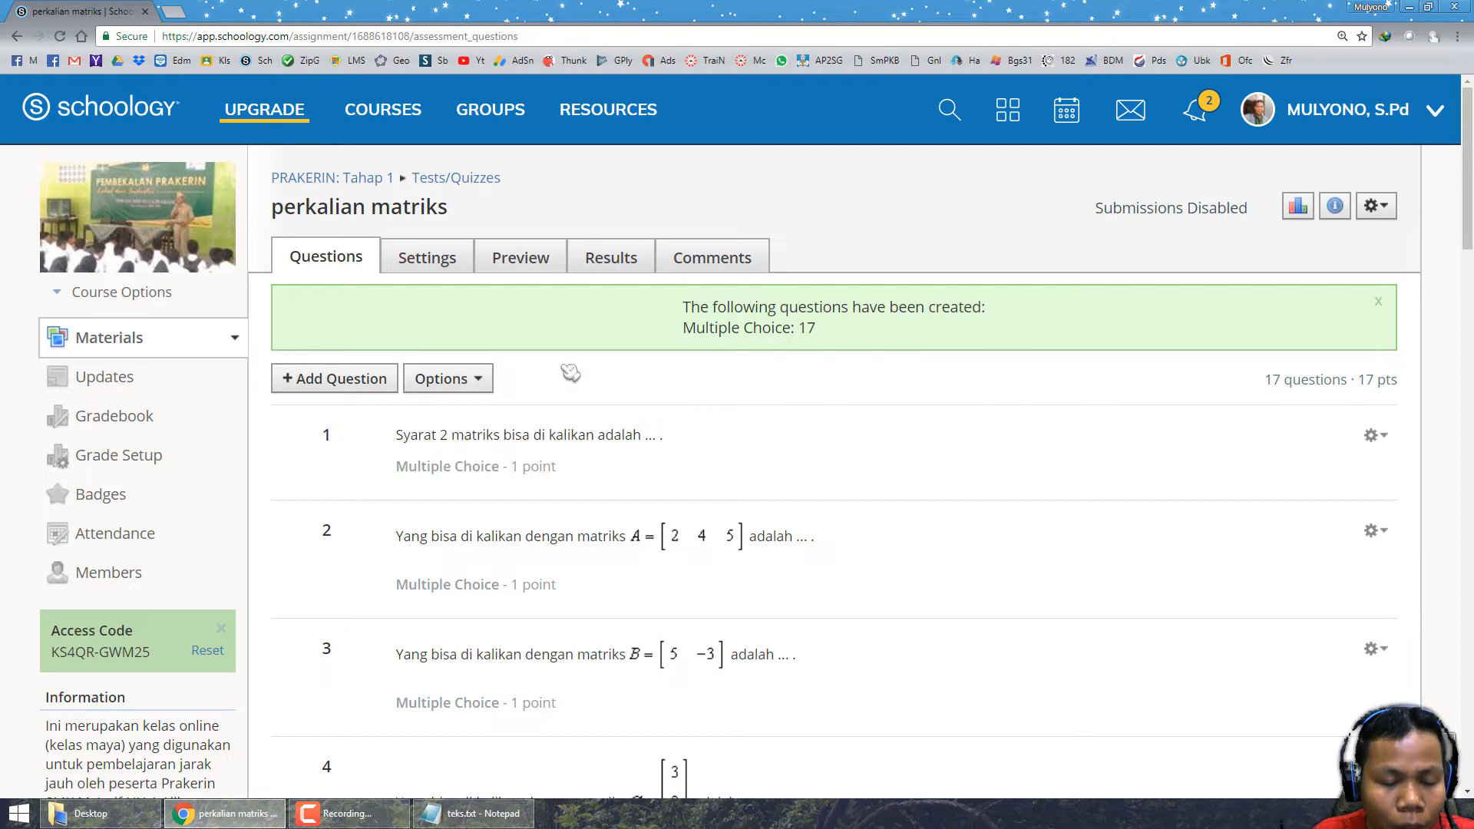
left_click(476, 385)
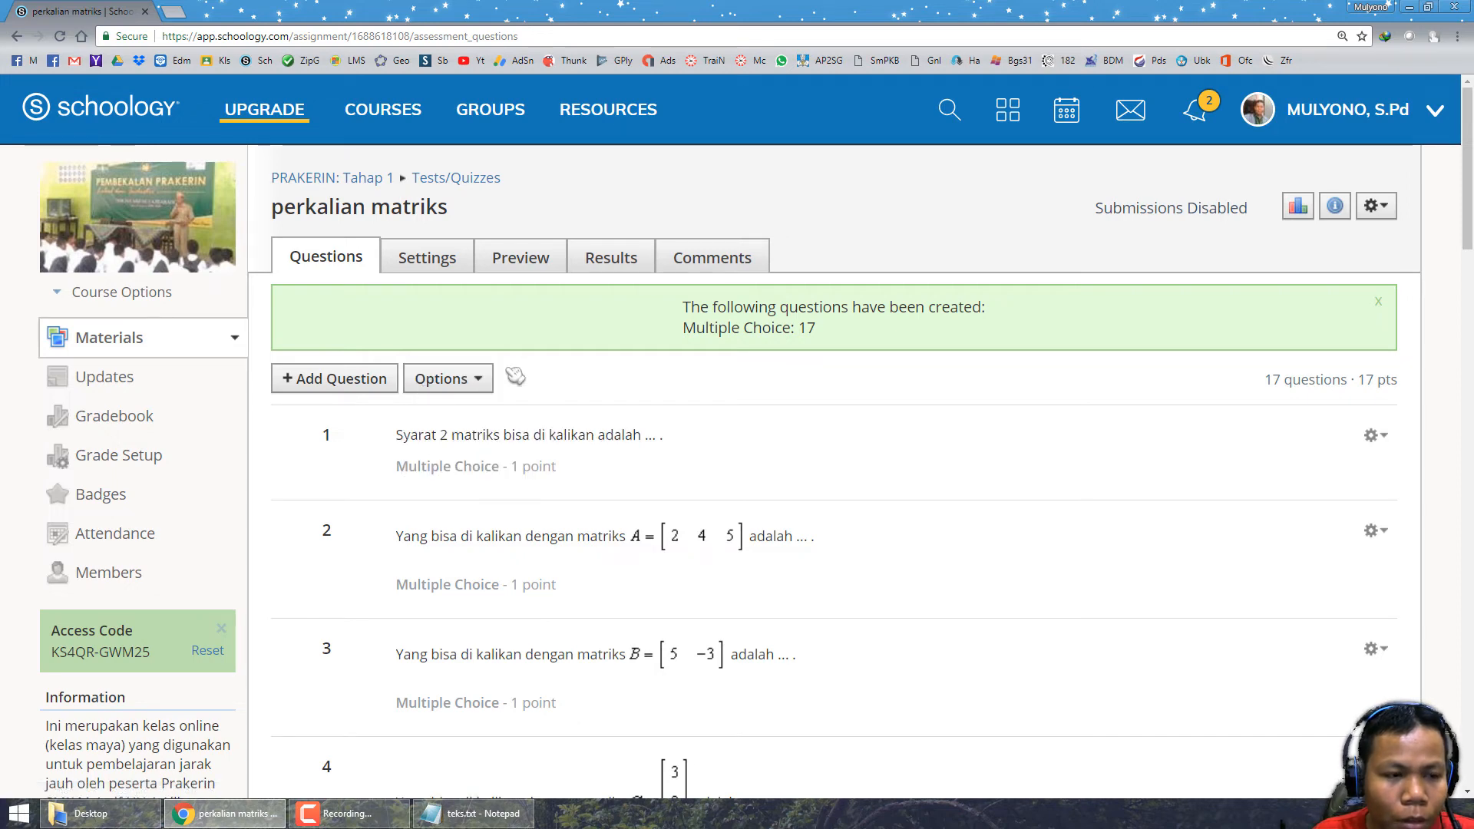
Step: Return to the course materials, reopen the perkalian matriks quiz, and look through its questions
left_click(136, 347)
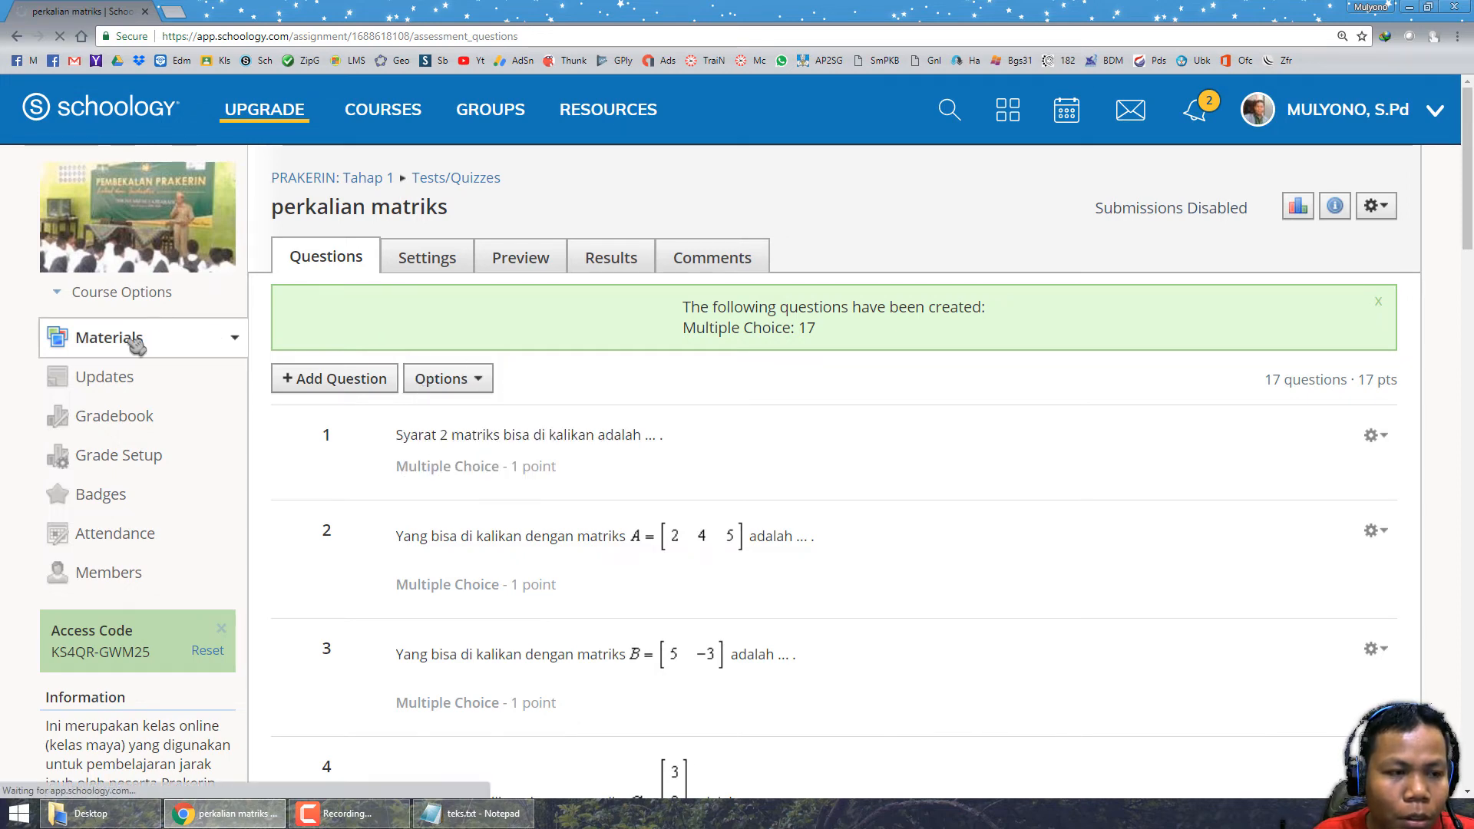
scroll(619, 520, "down", 6)
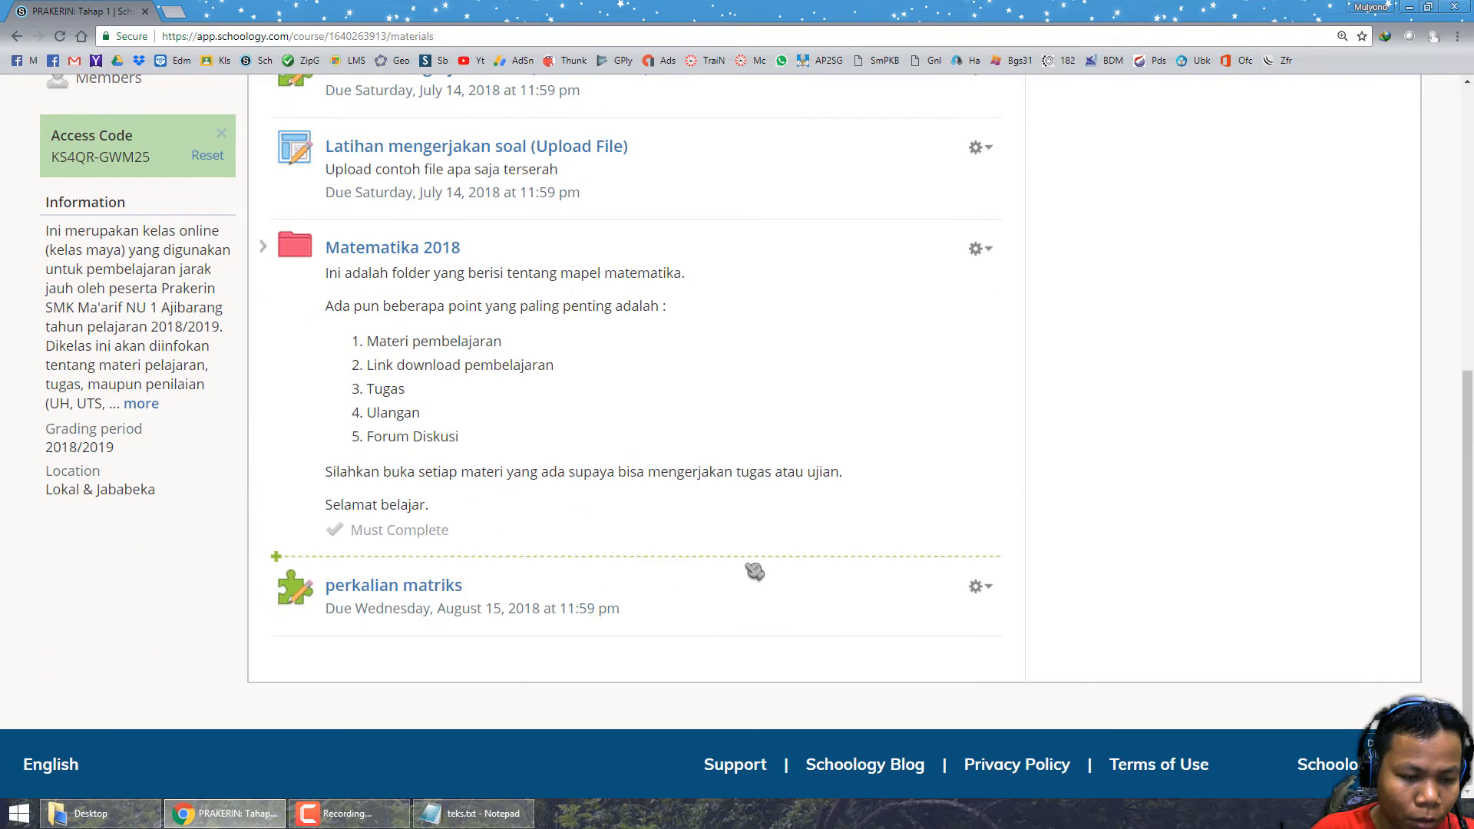
left_click(415, 590)
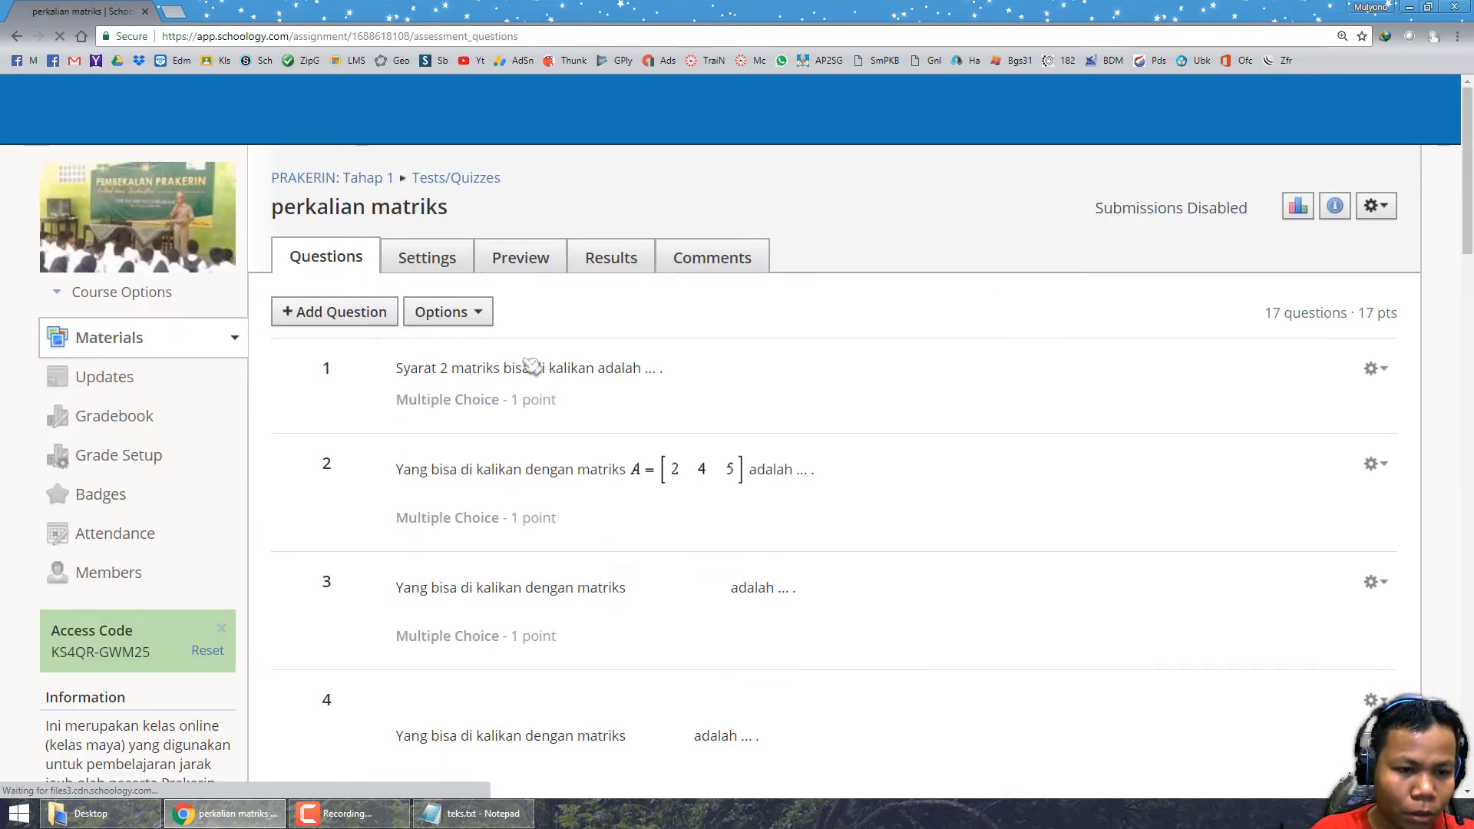
scroll(606, 405, "down", 5)
scroll(607, 415, "down", 2)
scroll(606, 422, "up", 7)
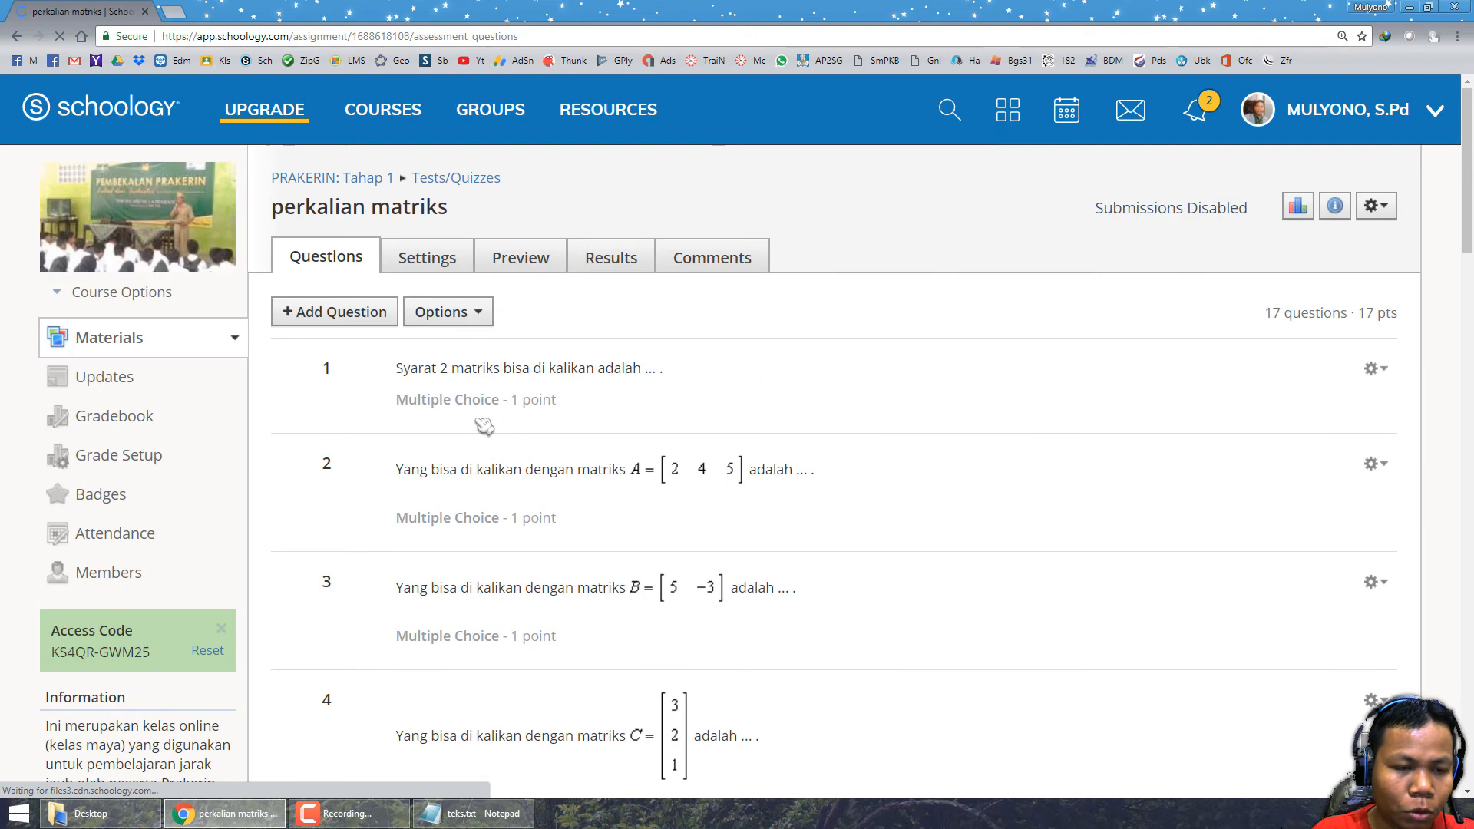
scroll(527, 406, "down", 5)
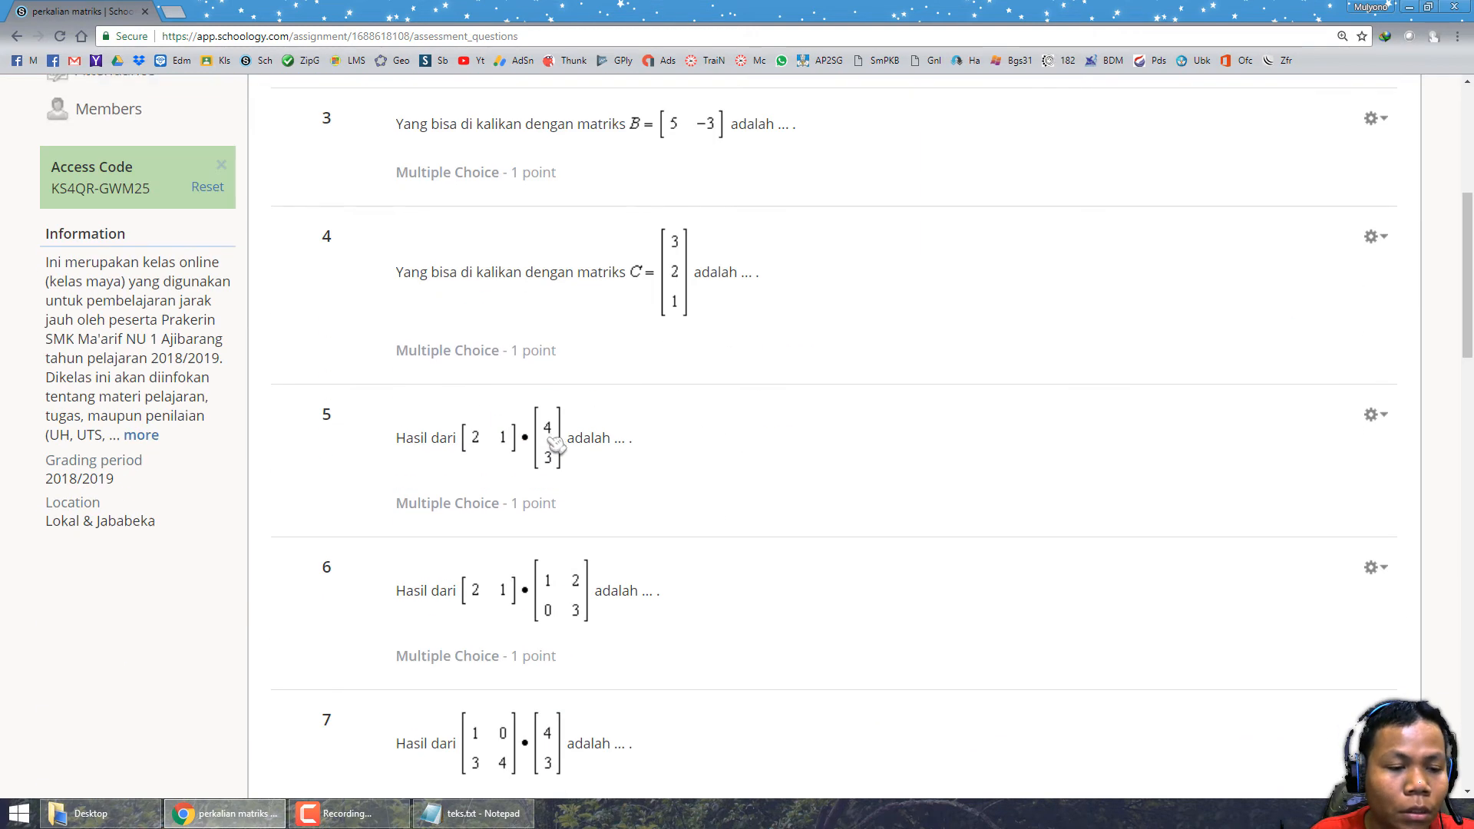
scroll(500, 408, "up", 5)
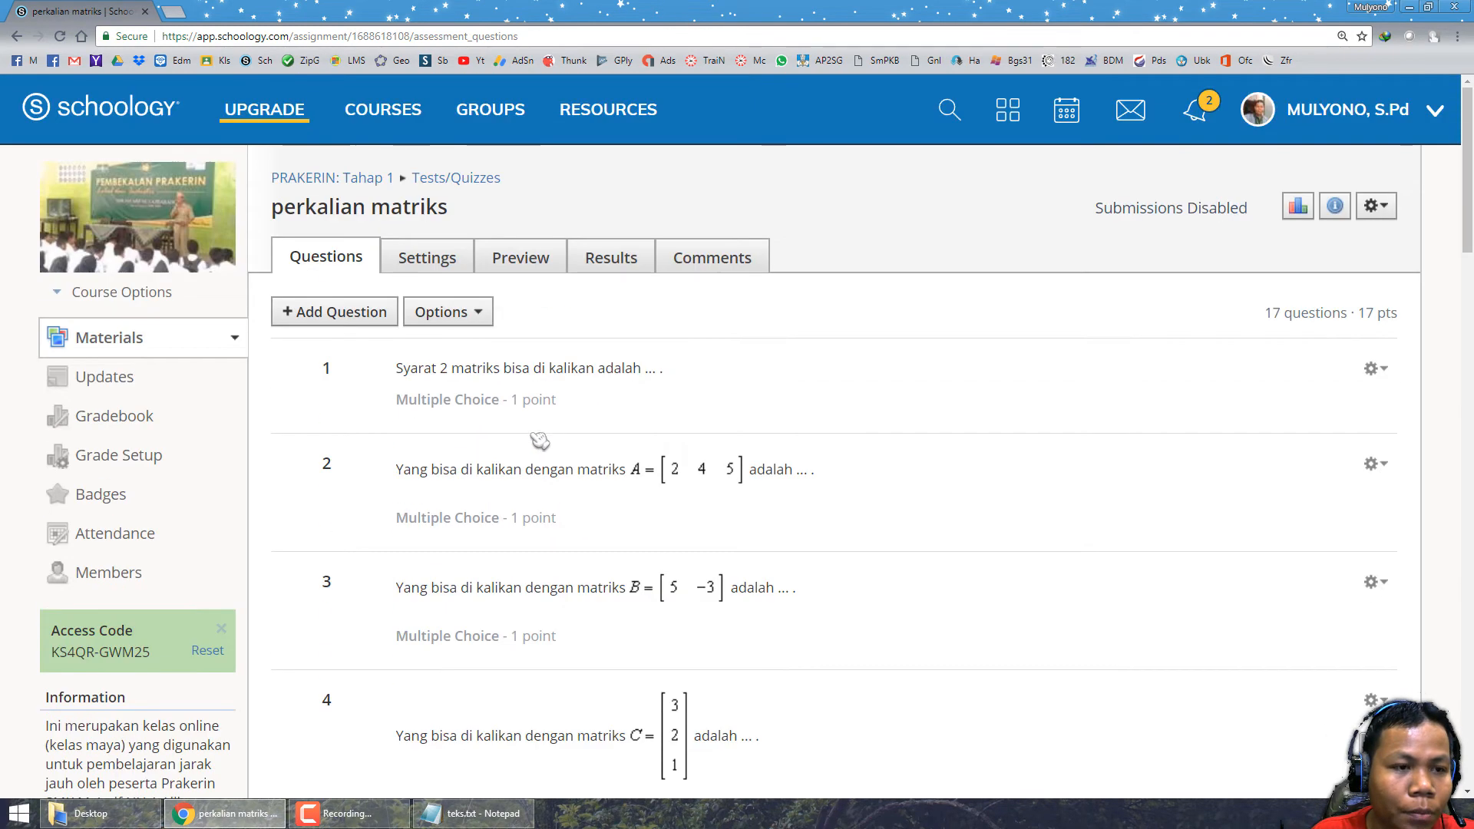
Step: Start adding the quiz's questions to a question bank, keep all of them selected, and proceed to the bank choice
left_click(469, 314)
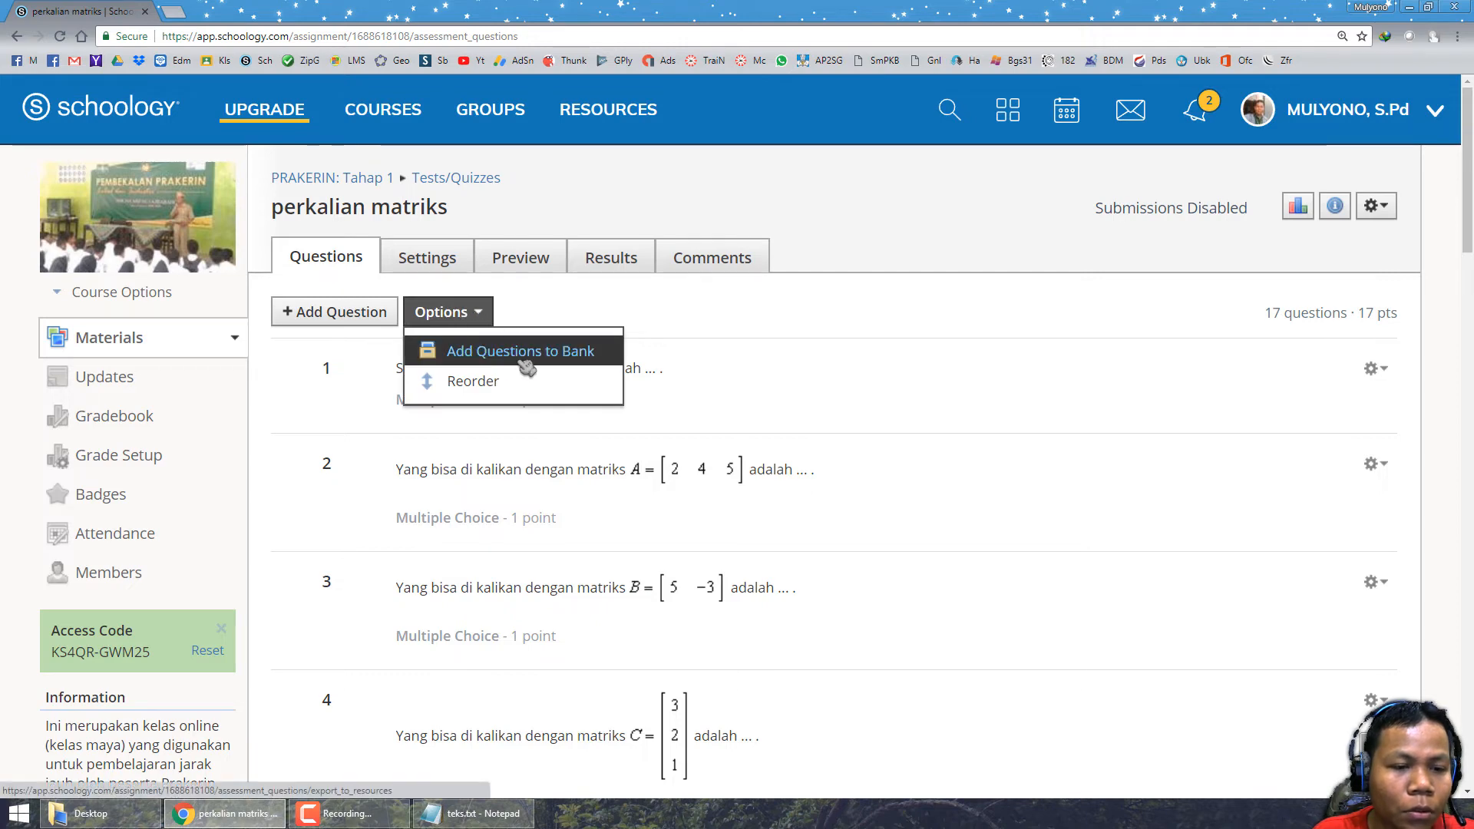
left_click(604, 363)
scroll(480, 521, "down", 5)
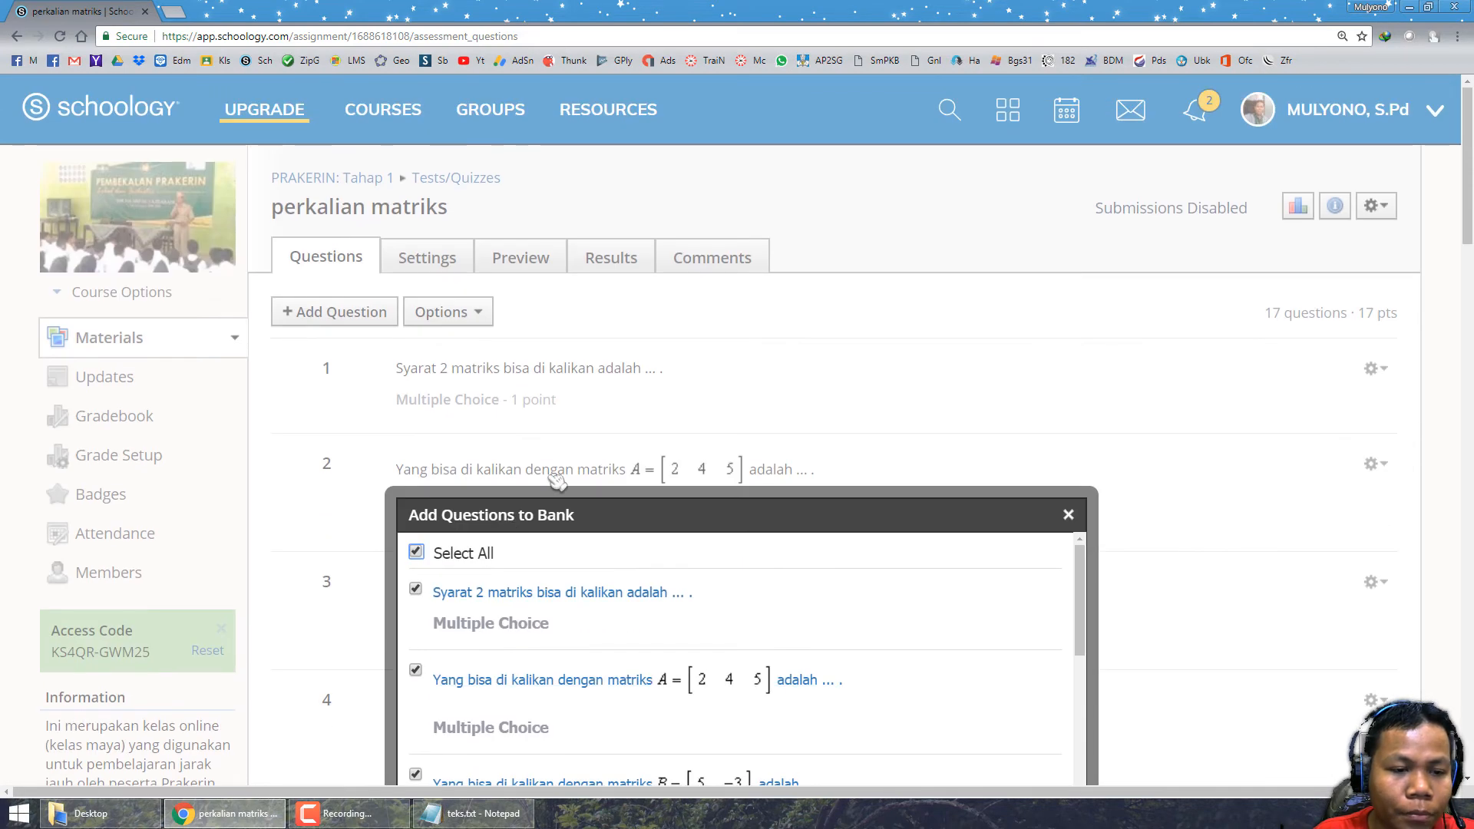
scroll(560, 476, "down", 2)
scroll(720, 424, "down", 2)
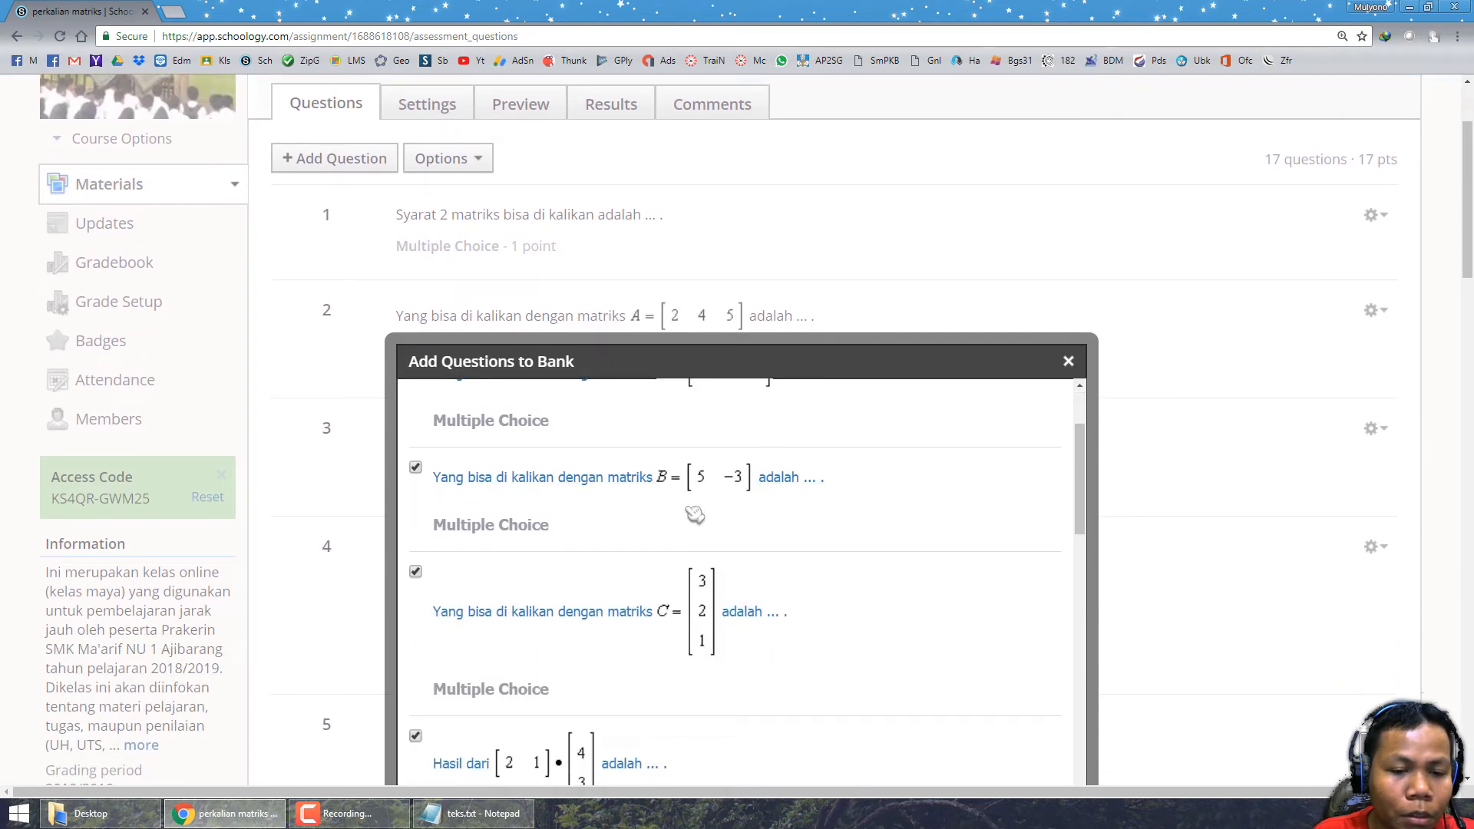
scroll(694, 509, "down", 6)
scroll(768, 537, "down", 6)
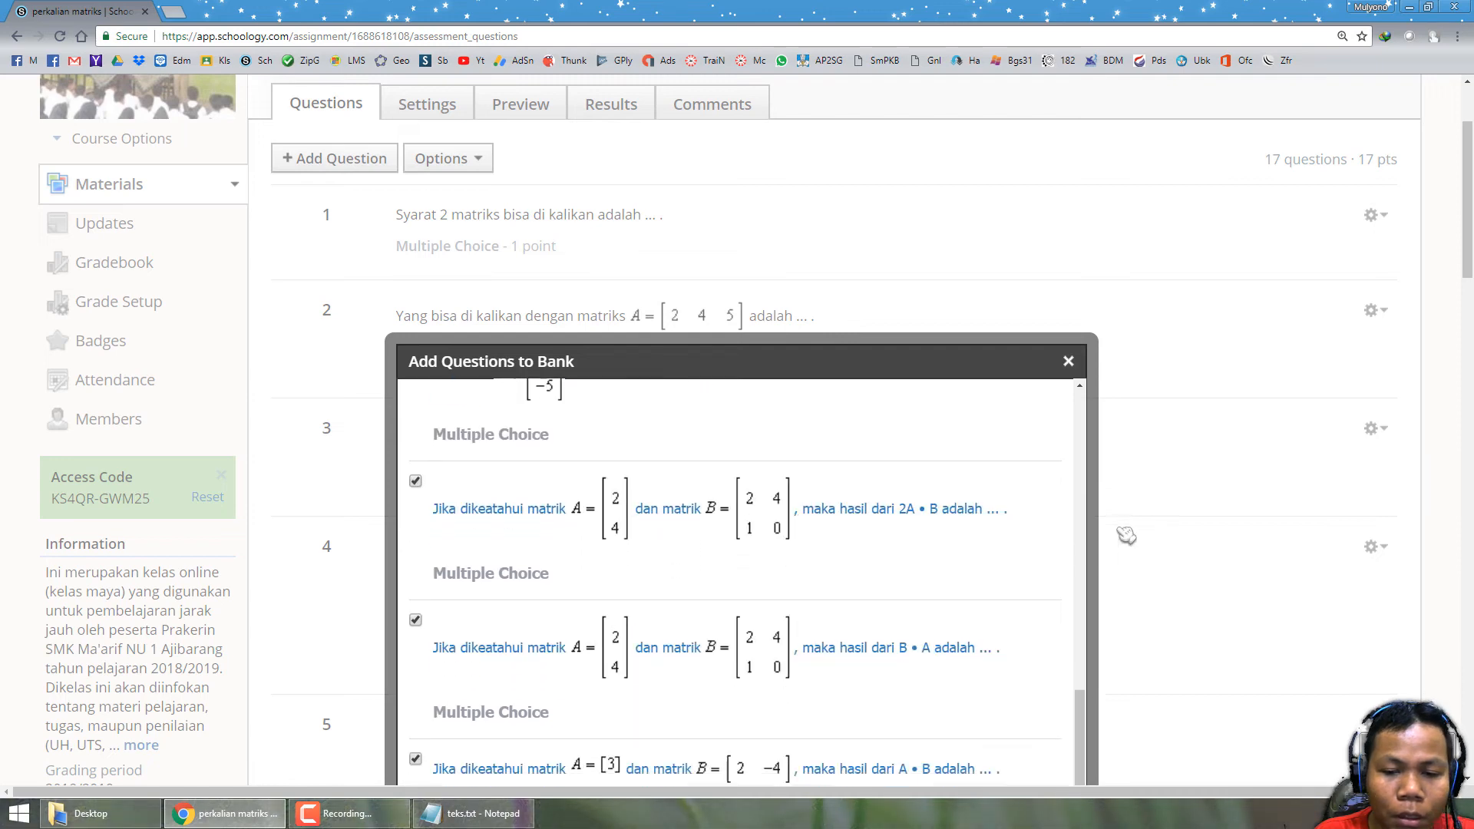
scroll(1200, 553, "down", 5)
scroll(767, 430, "up", 15)
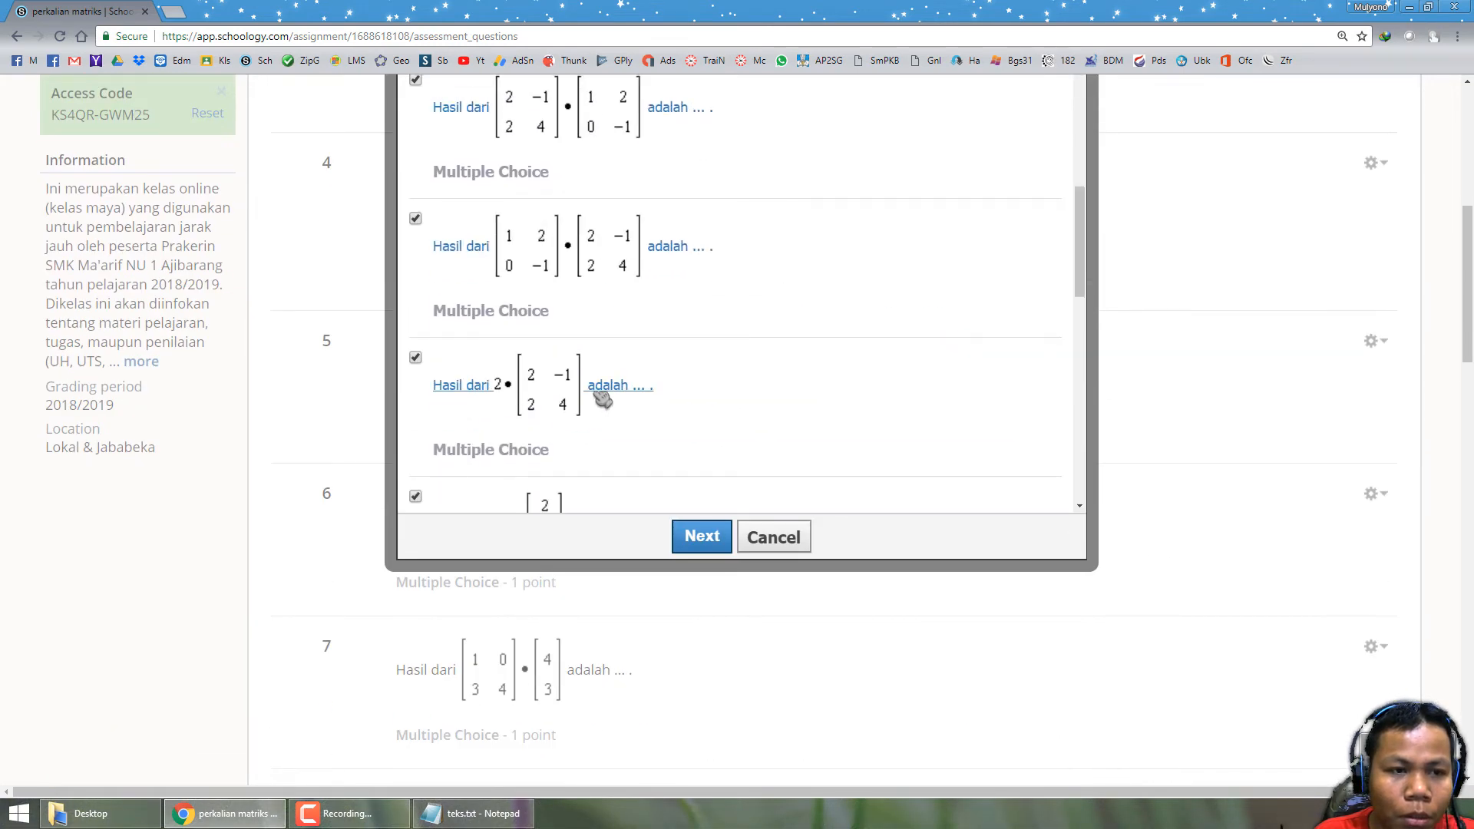
scroll(1213, 465, "up", 1)
scroll(1214, 466, "up", 6)
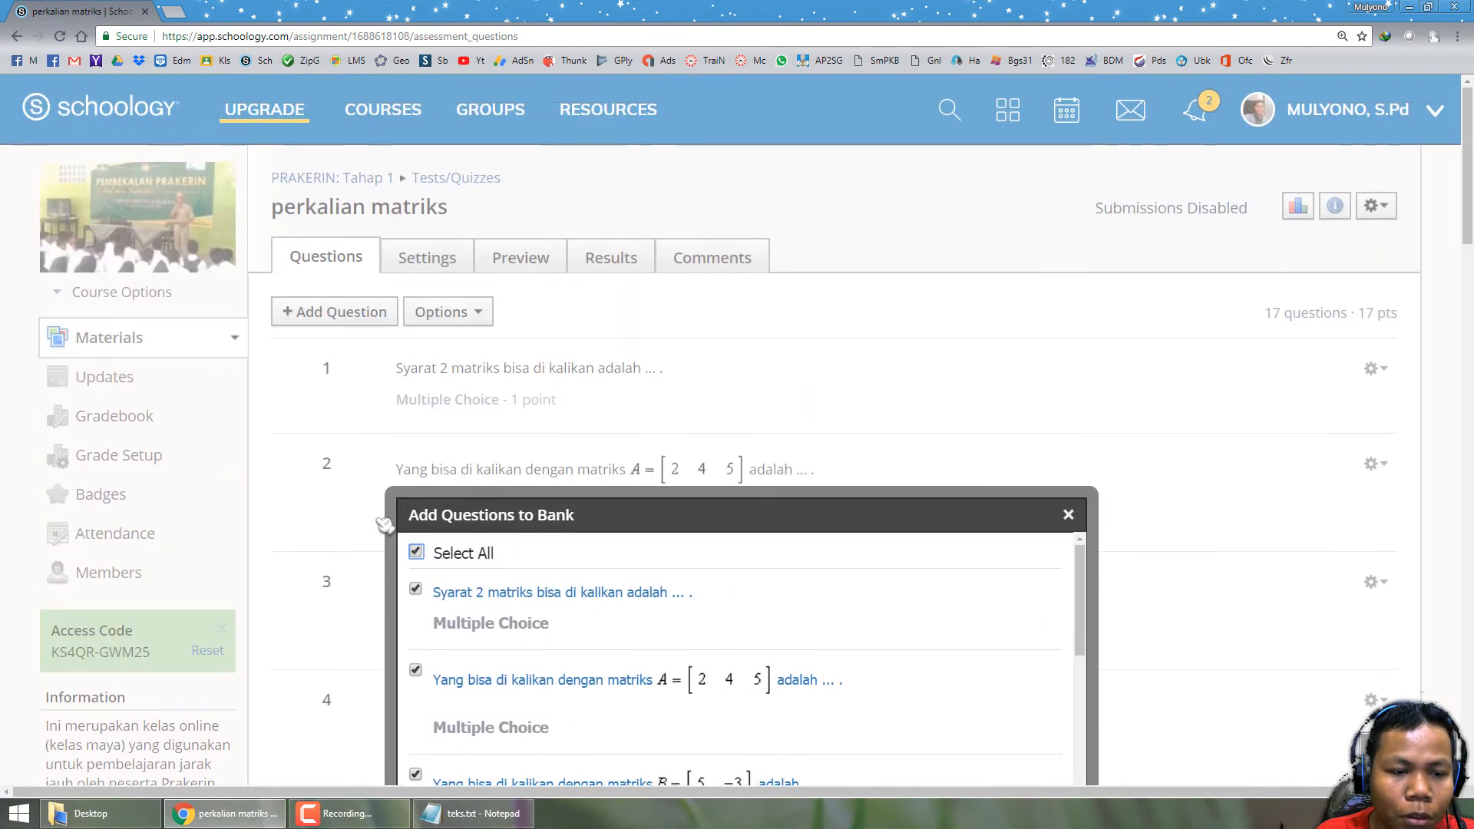
left_click(419, 553)
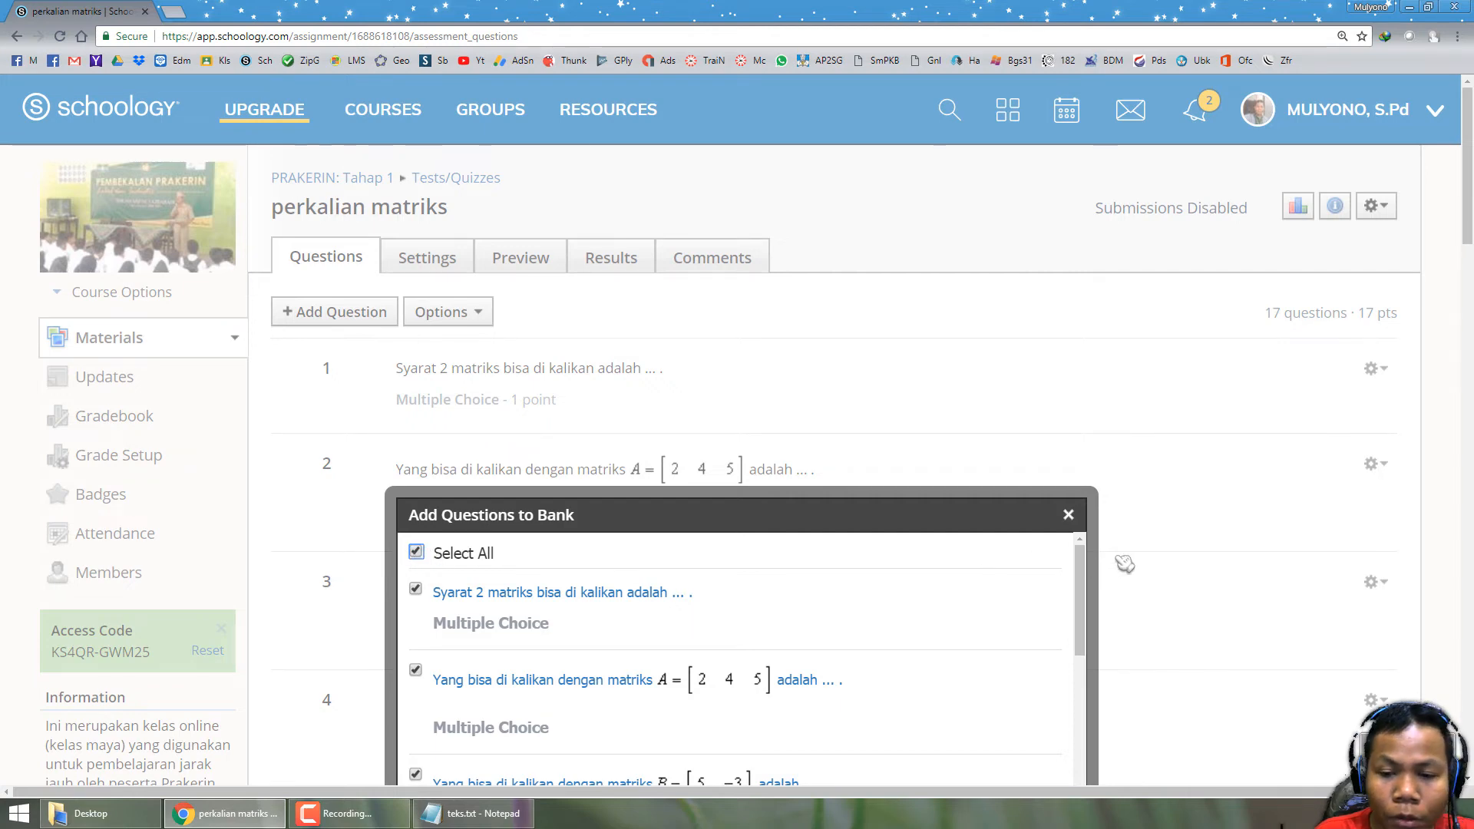
scroll(1121, 561, "down", 4)
scroll(933, 522, "down", 3)
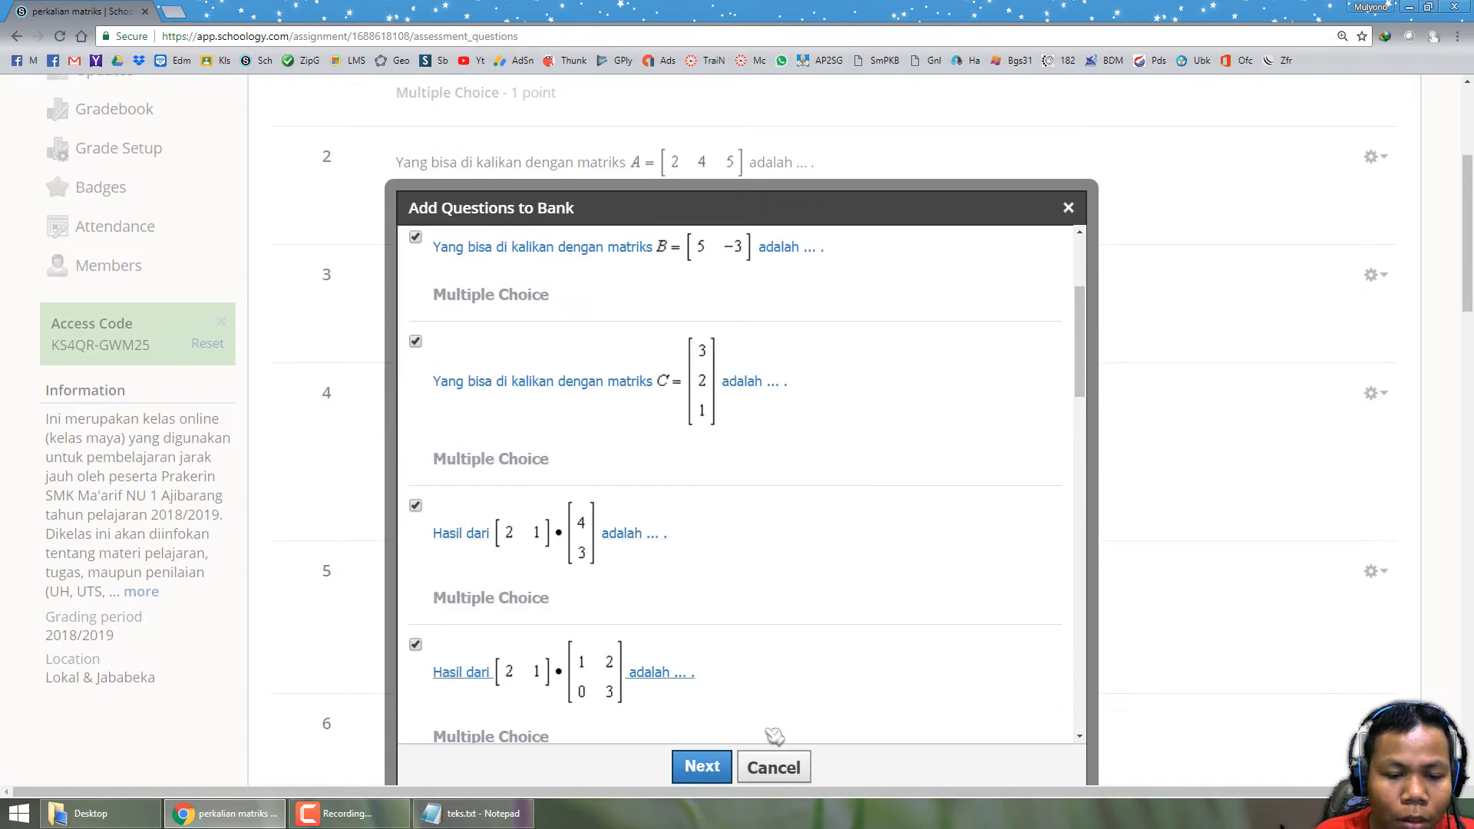
left_click(710, 765)
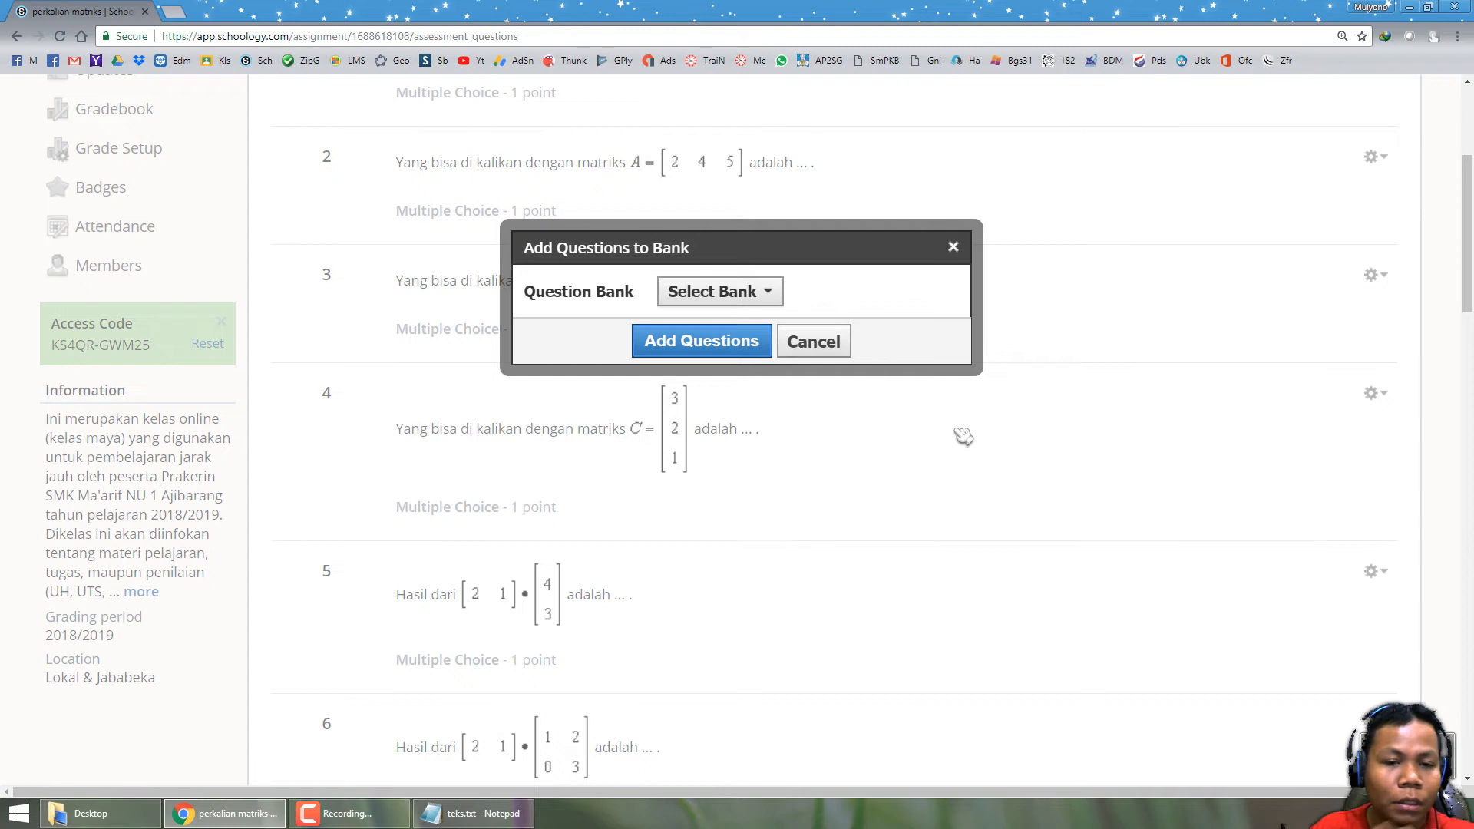
Step: Choose XI-C Perkalian Matriks in Home > Soal-soal > Kelas XI as the target question bank and add the questions to it
left_click(760, 295)
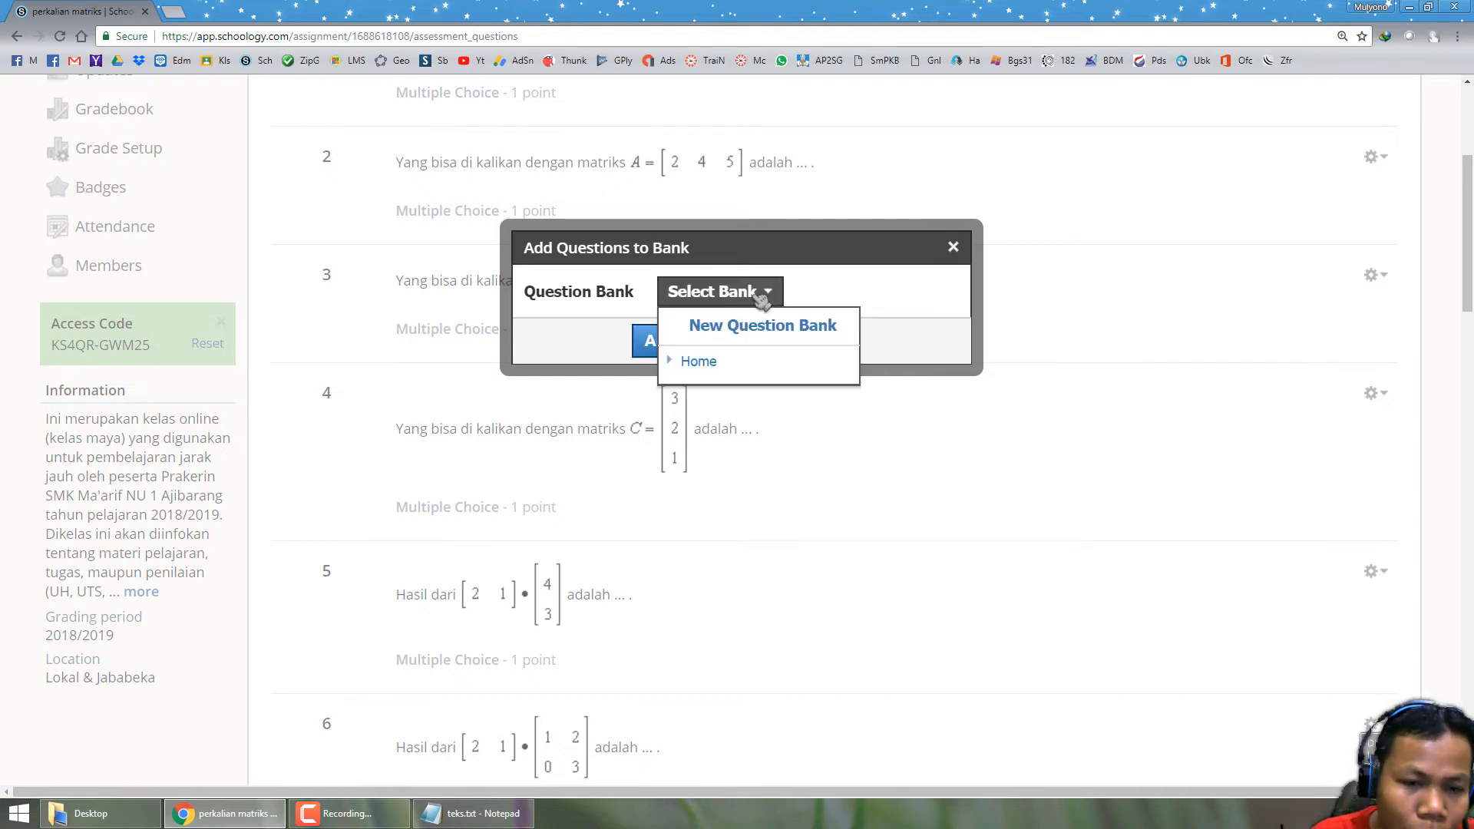
left_click(737, 365)
left_click(739, 393)
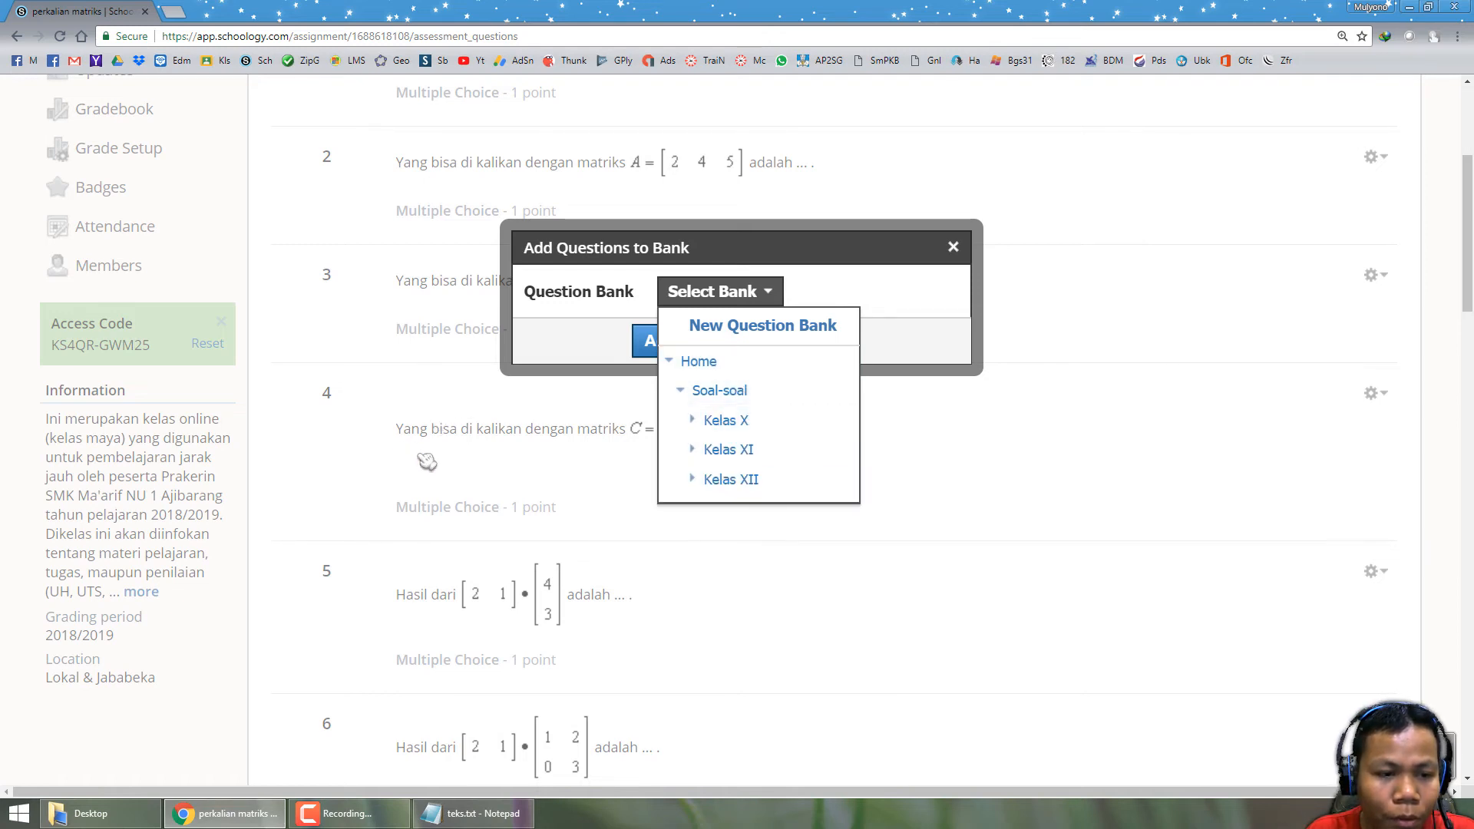
left_click(812, 461)
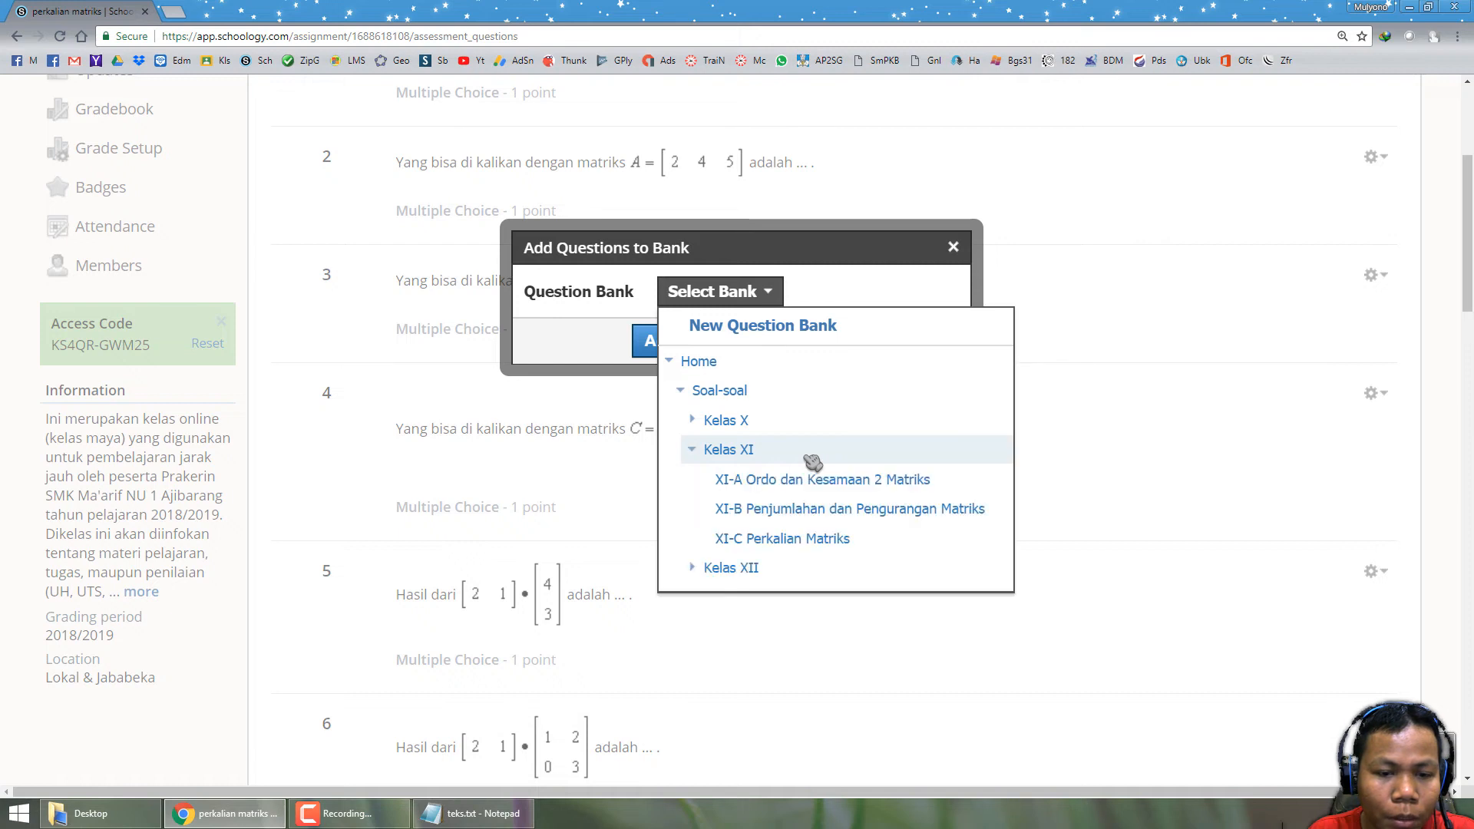
left_click(829, 538)
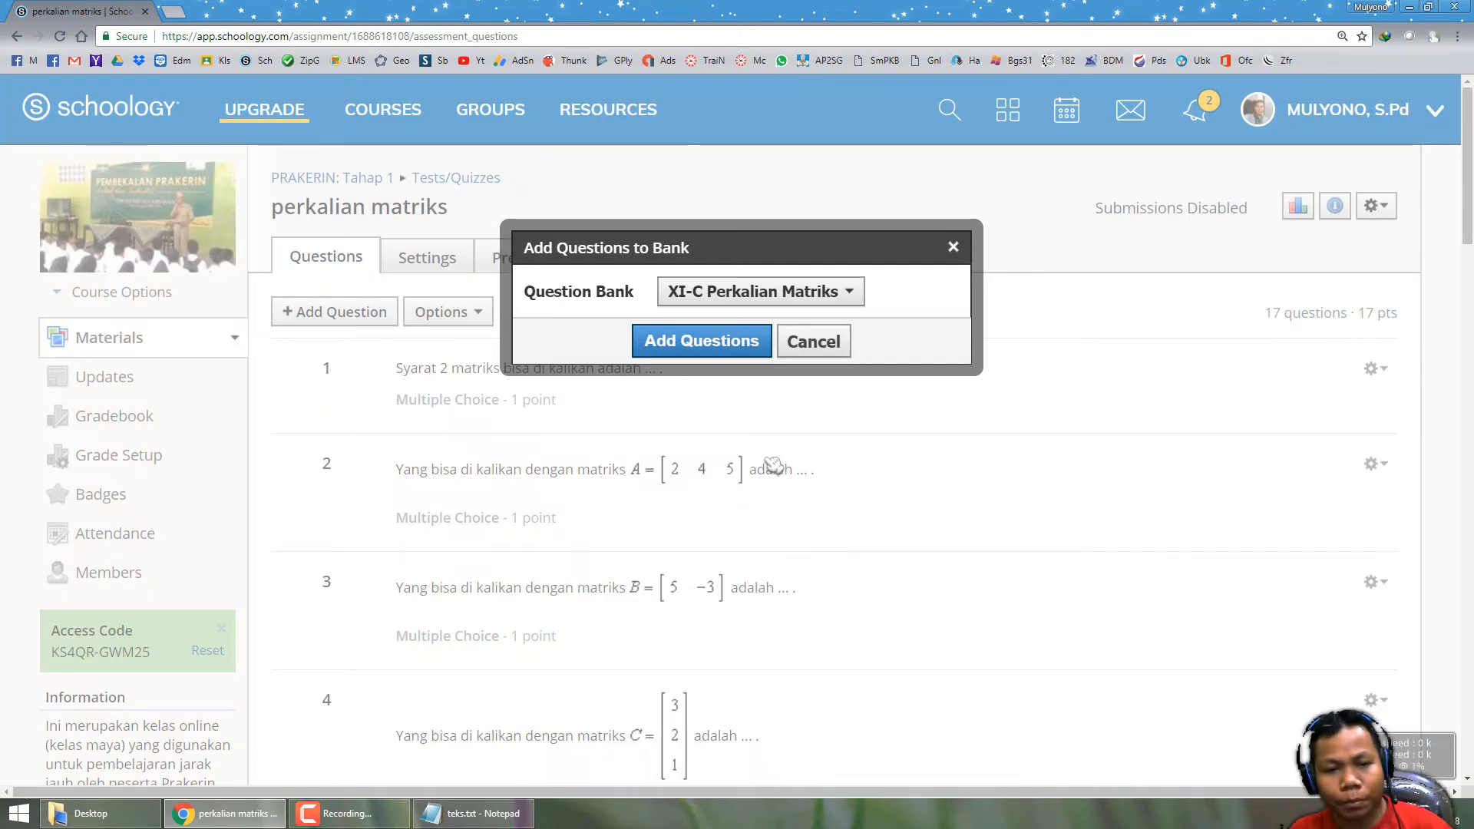
left_click(719, 350)
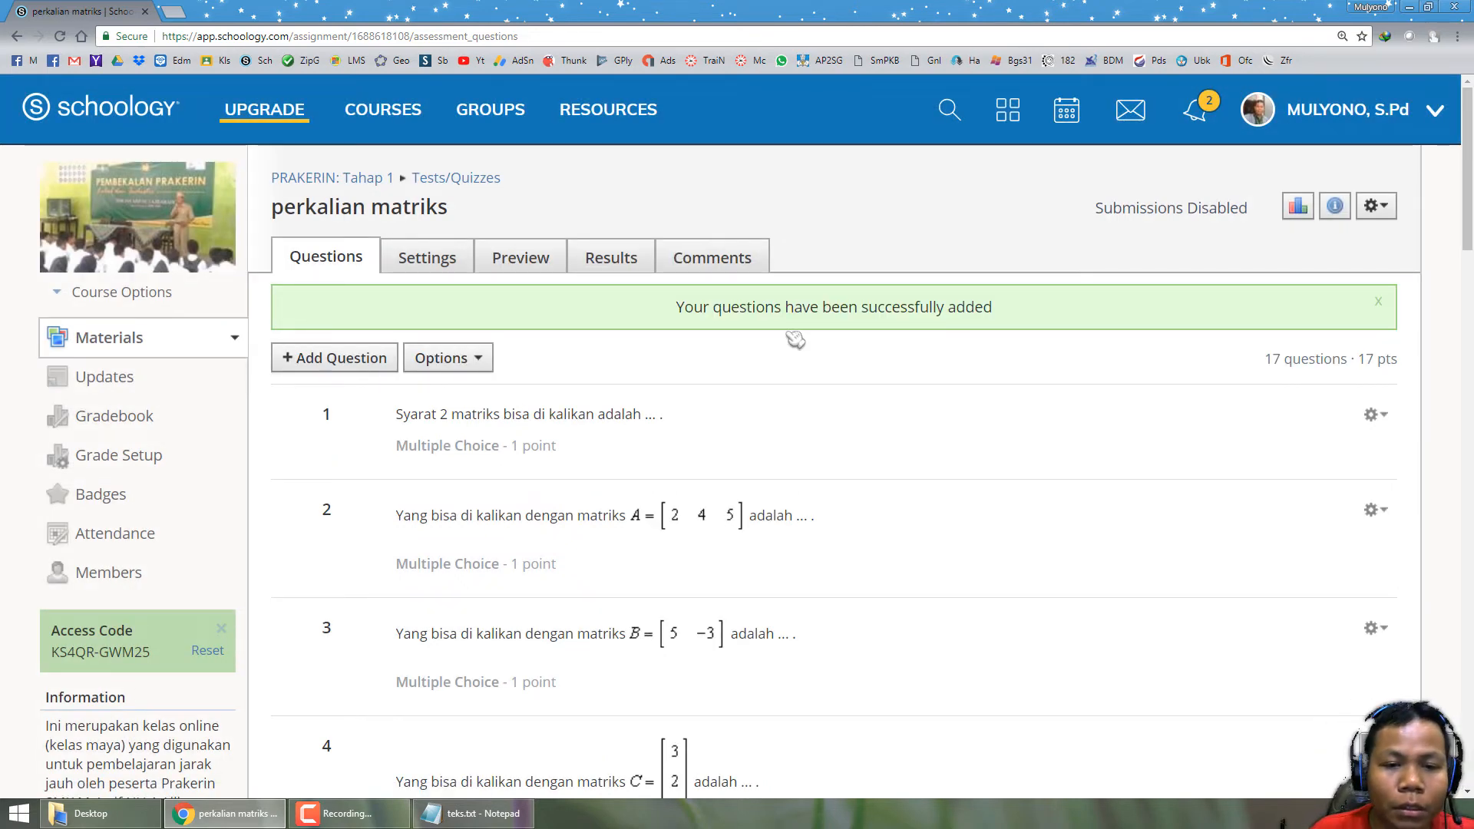
left_click_drag(675, 307, 1027, 319)
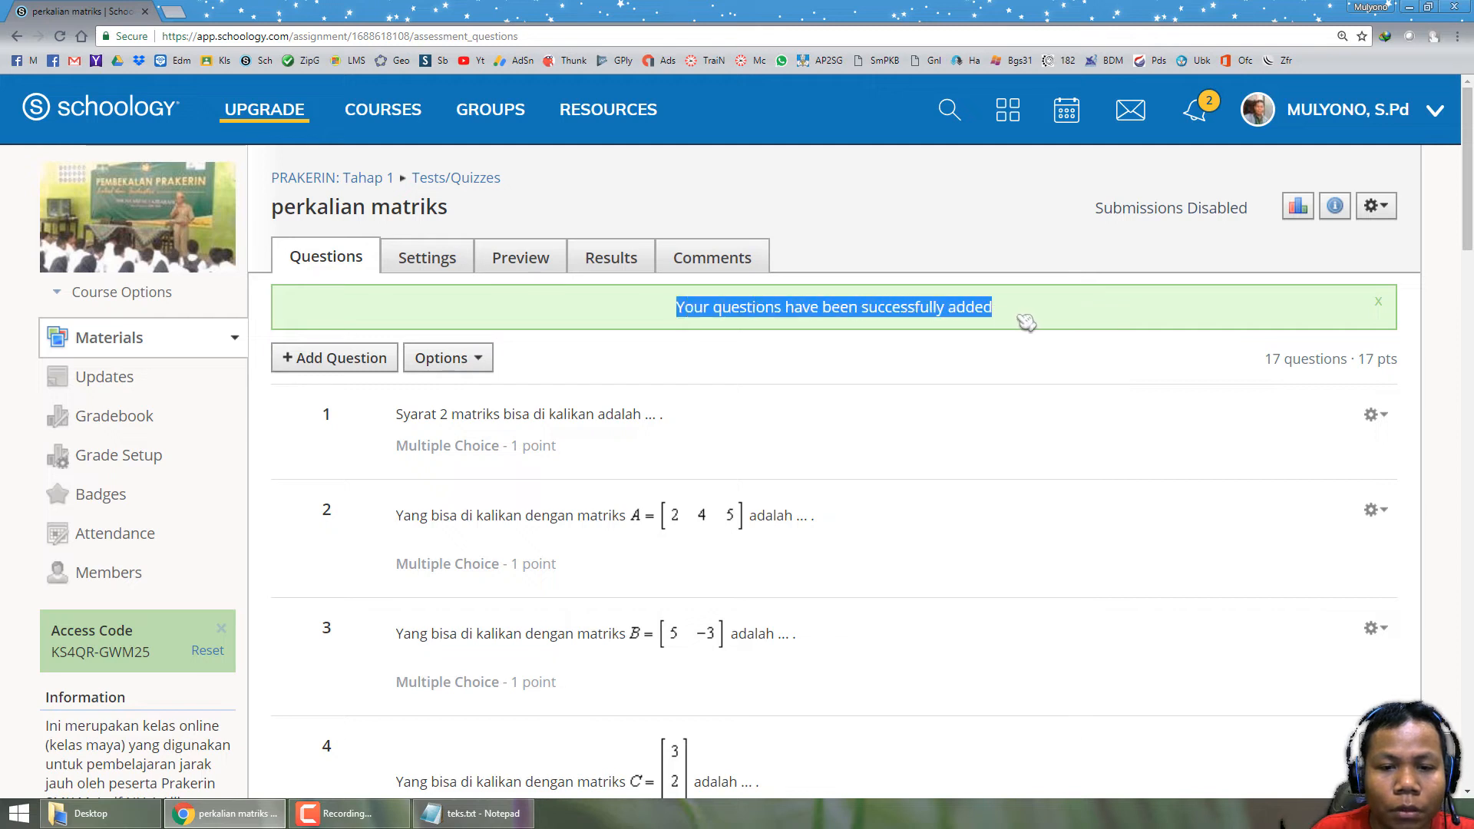
left_click(910, 359)
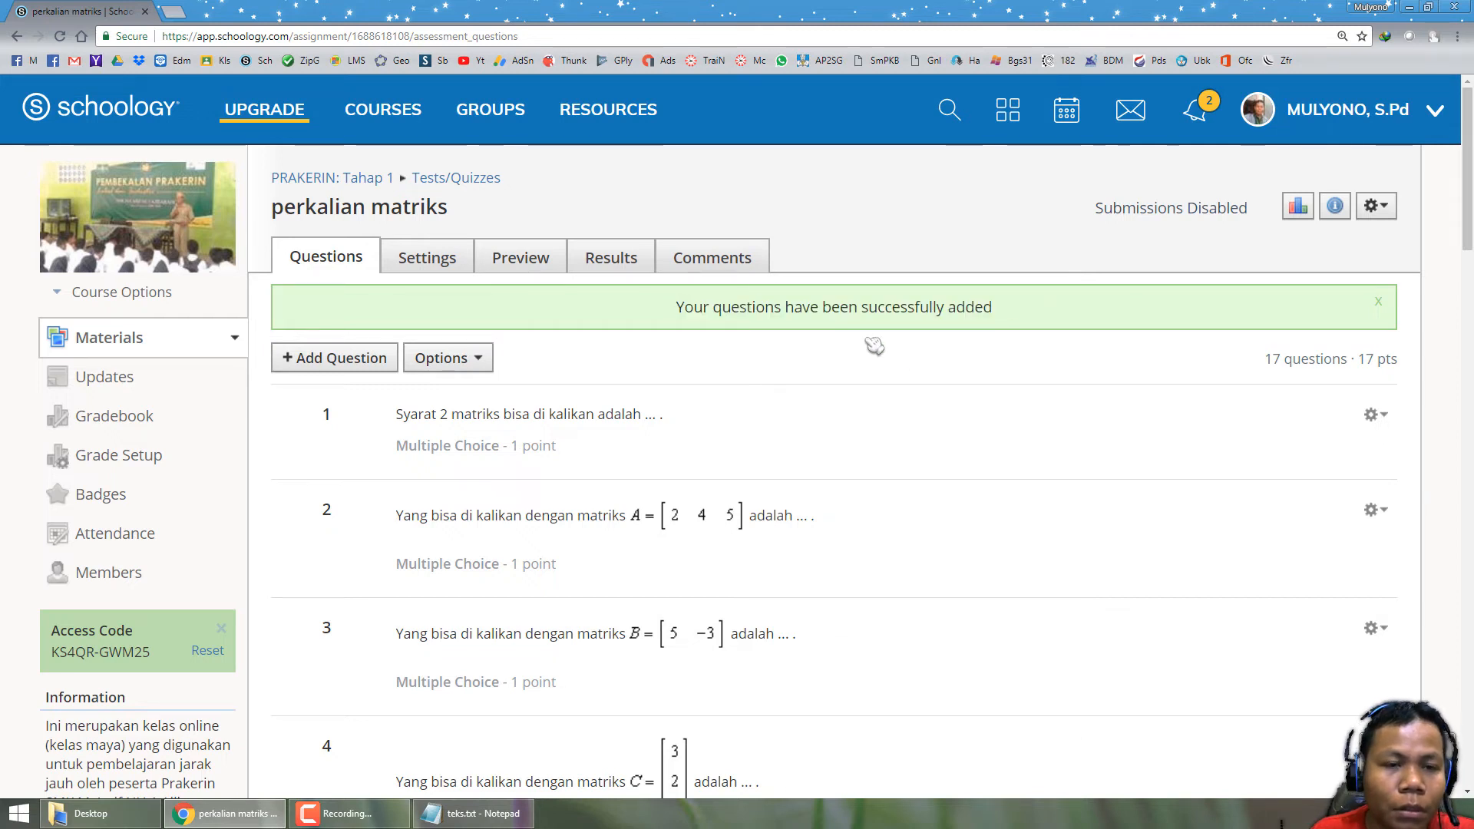
Step: Open the personal resources in a new browser tab and go to Soal-soal > Kelas XI to check its question banks
right_click(616, 122)
left_click(683, 135)
key("ctrl+Tab")
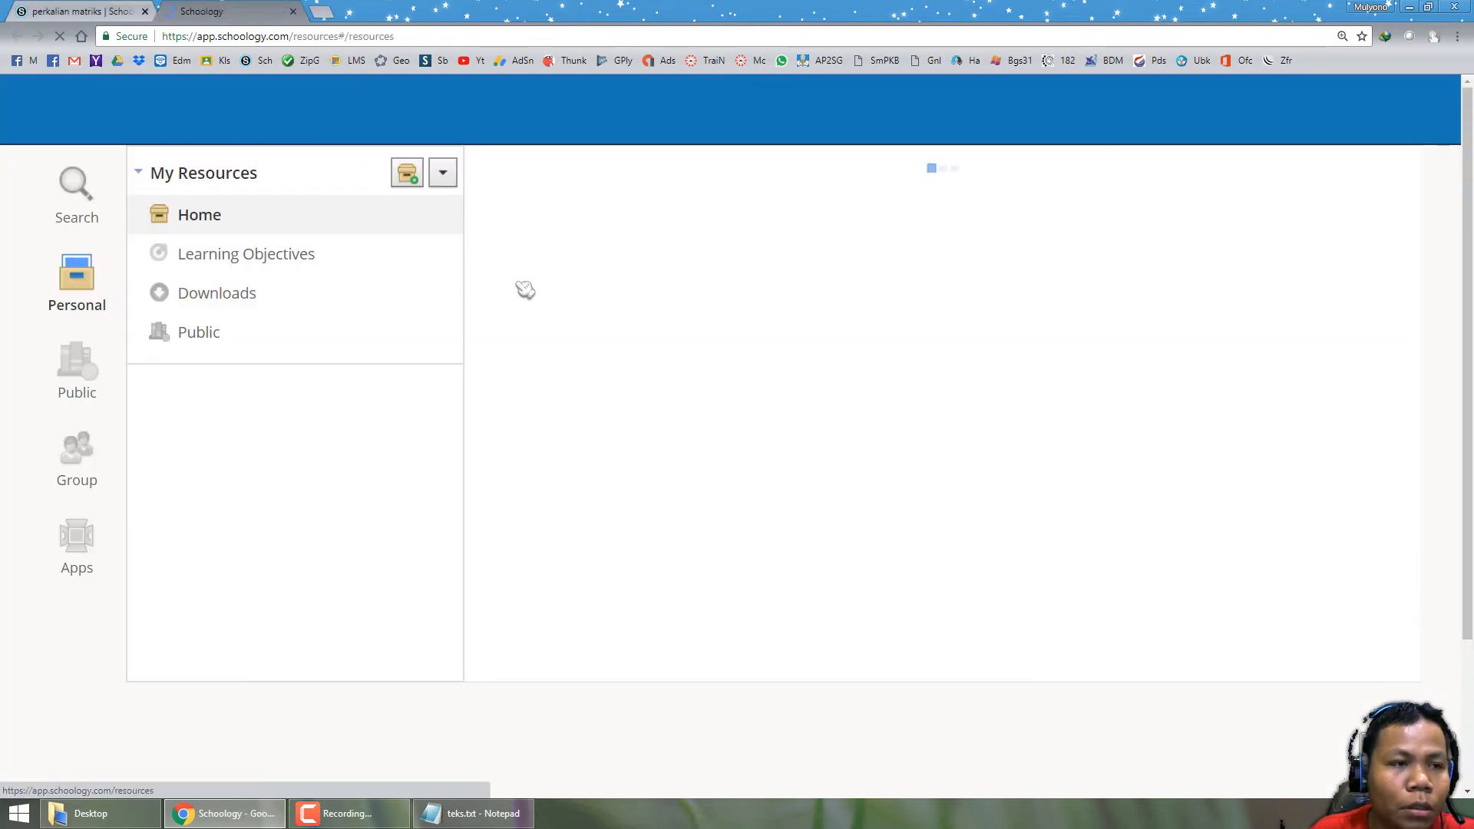
left_click(606, 512)
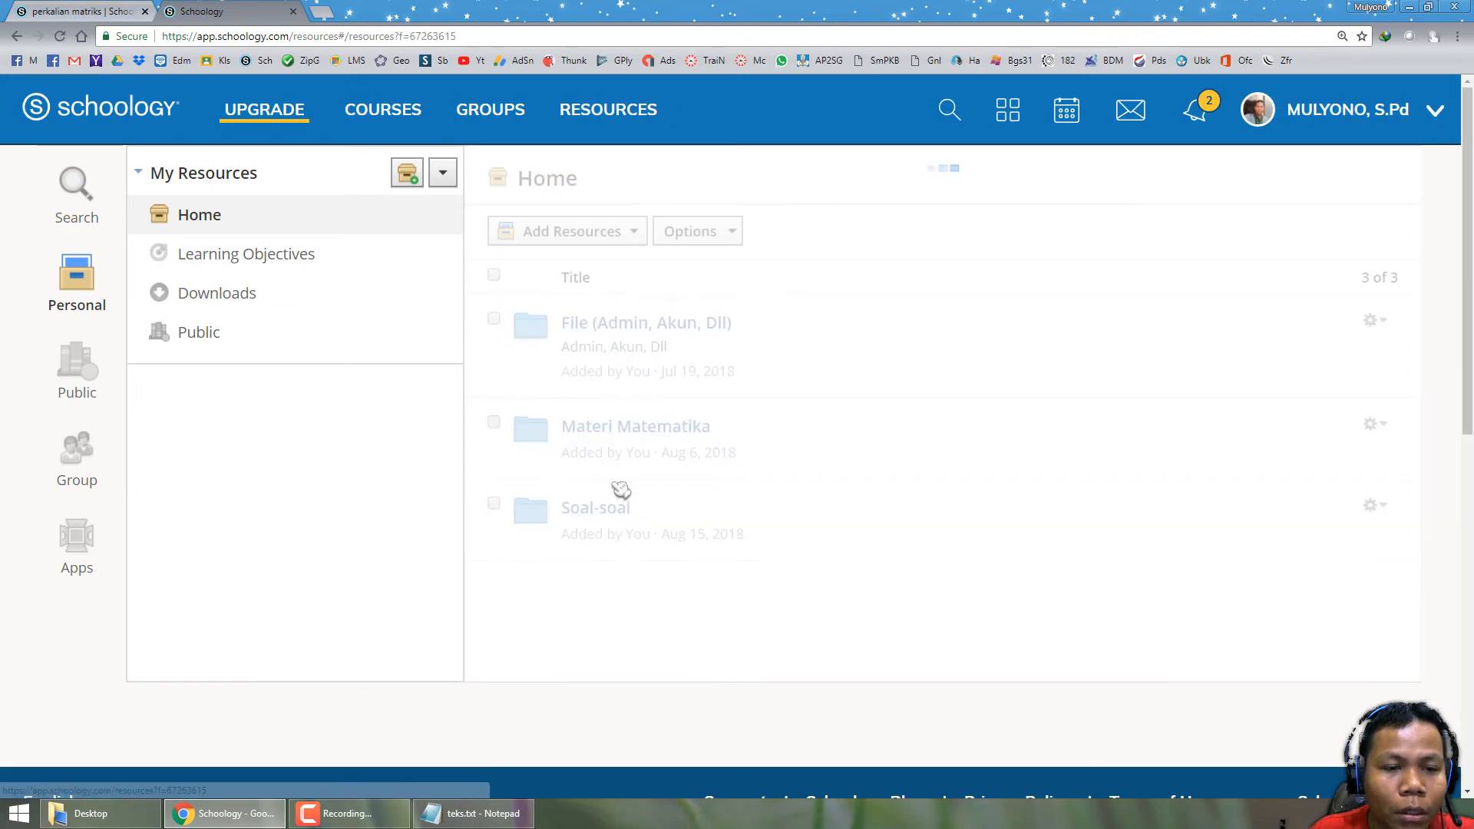
left_click(601, 404)
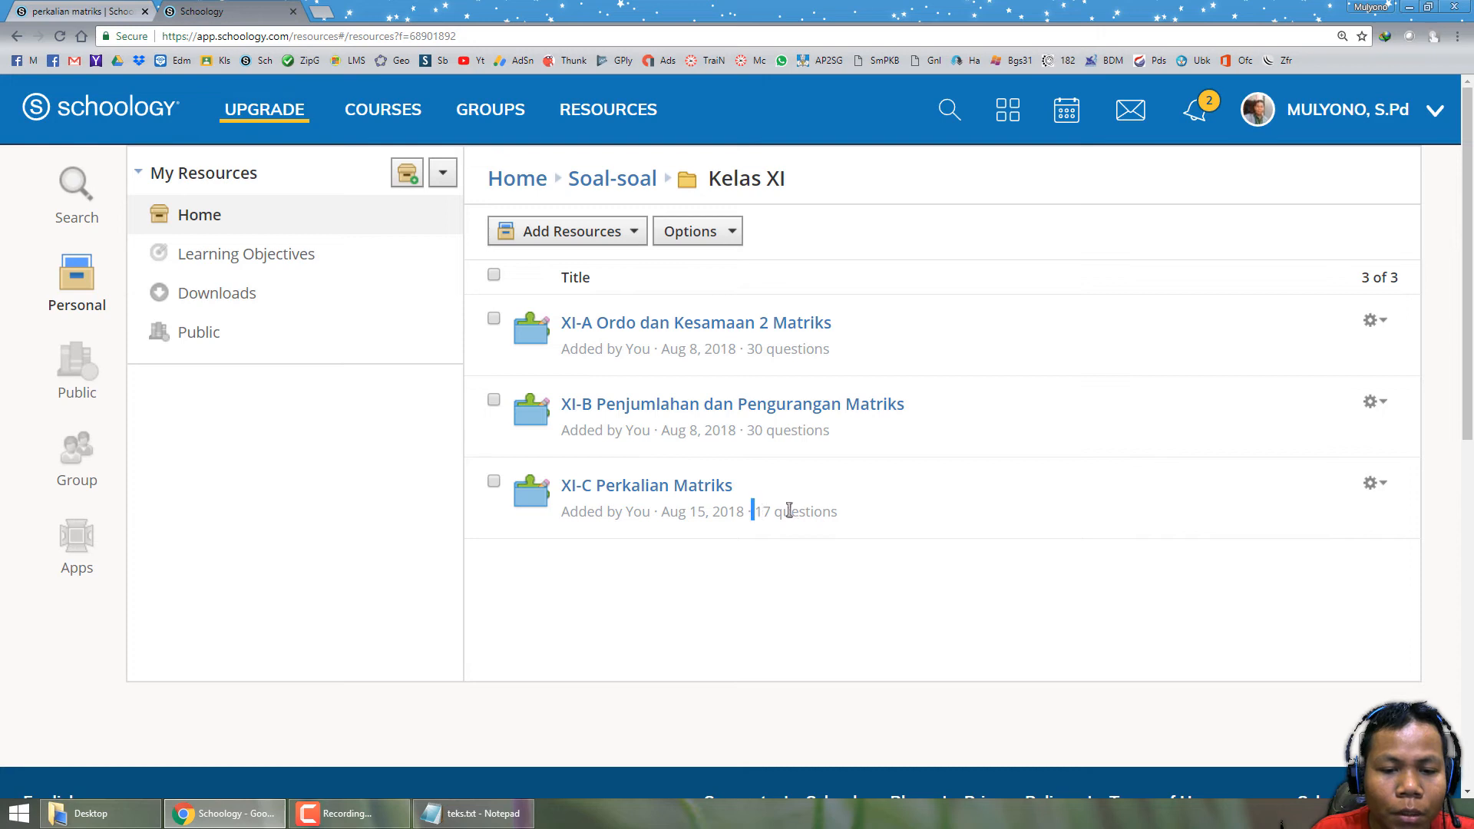
Step: Look into the XI-C Perkalian Matriks question bank, expand its first question's answer options, and close the resources tab after returning to Kelas XI
left_click_drag(750, 511, 869, 519)
left_click(700, 488)
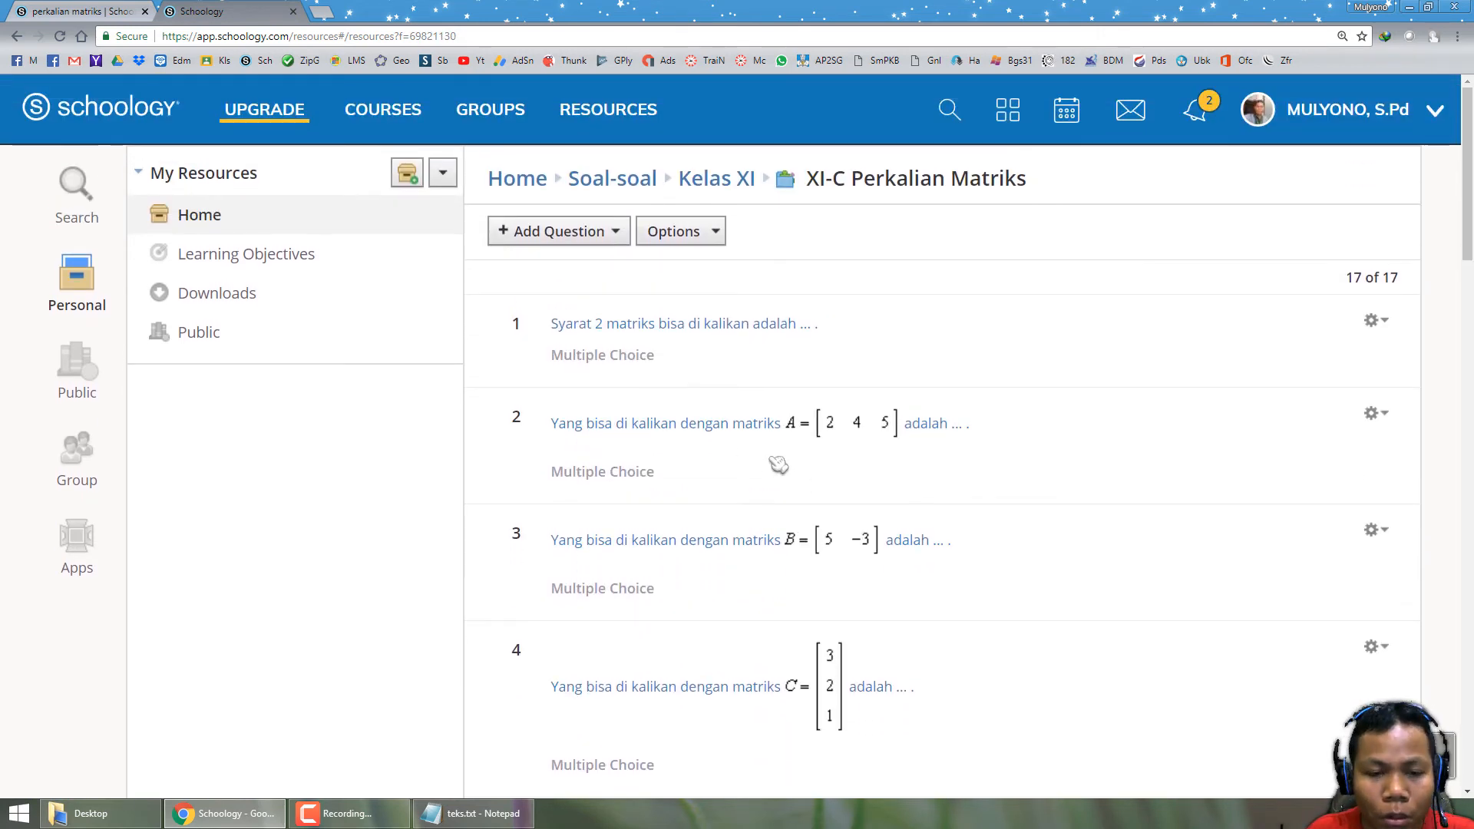
left_click(694, 326)
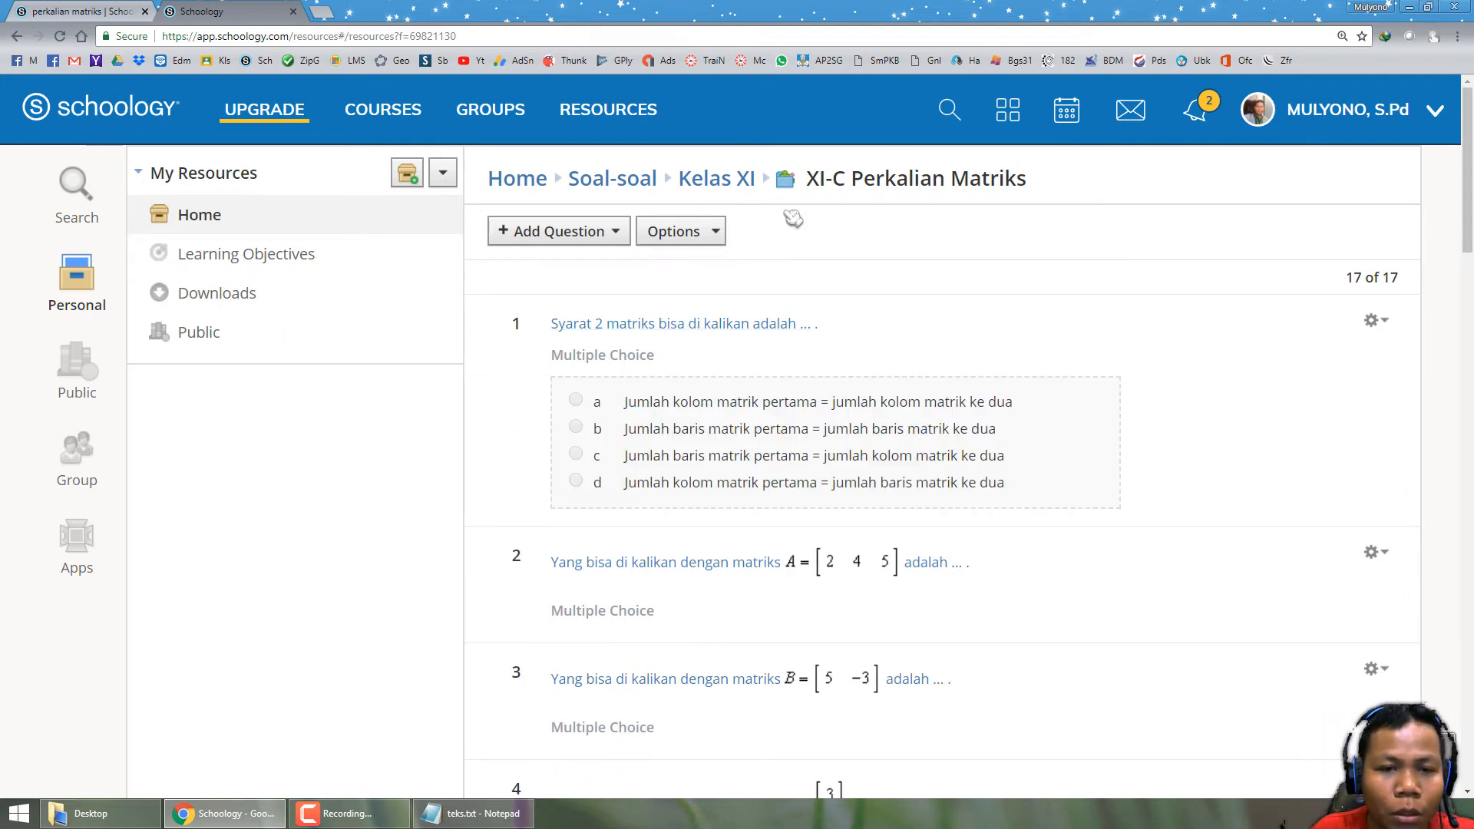
left_click(747, 181)
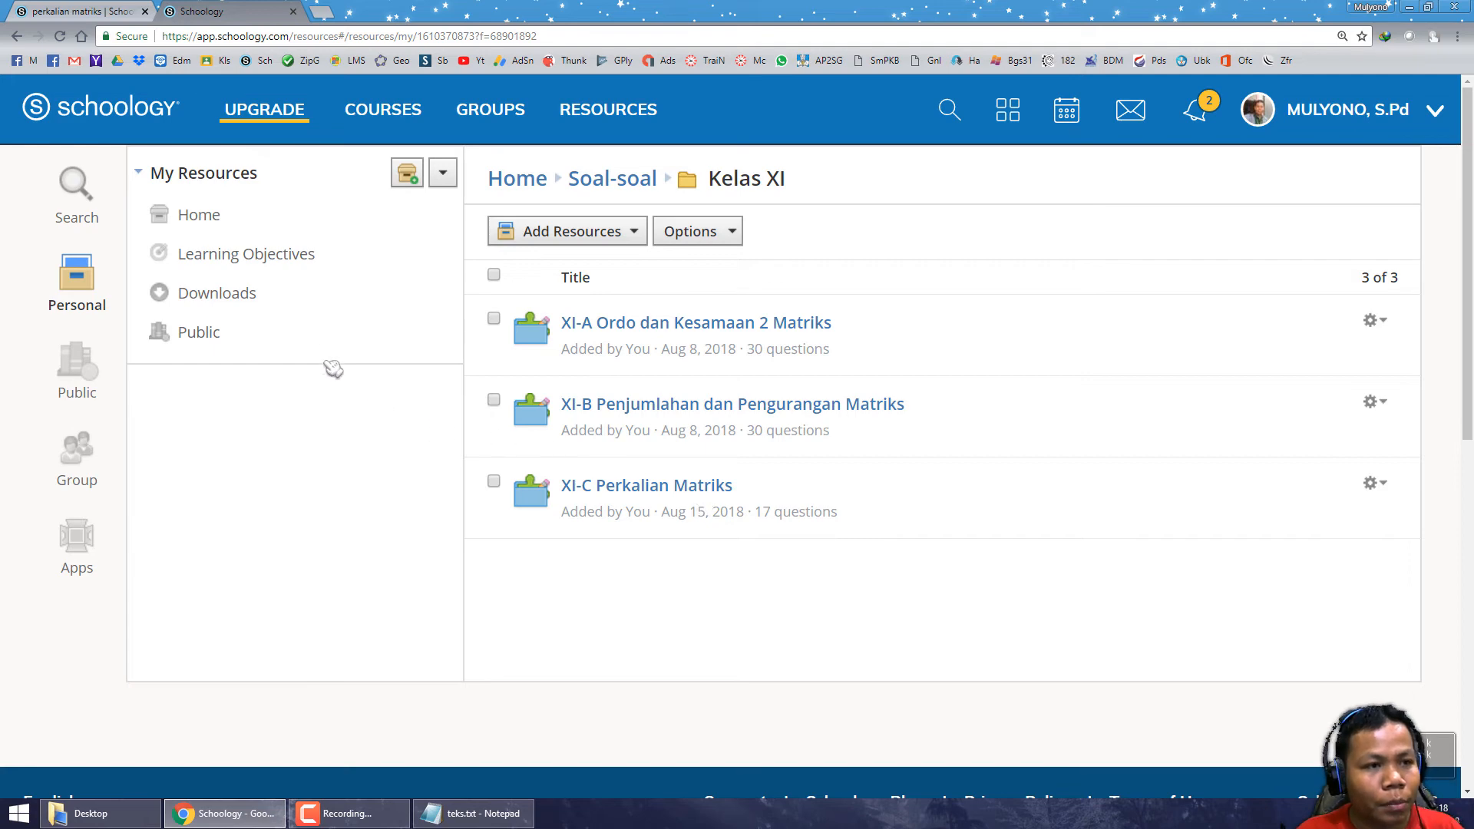
left_click(293, 12)
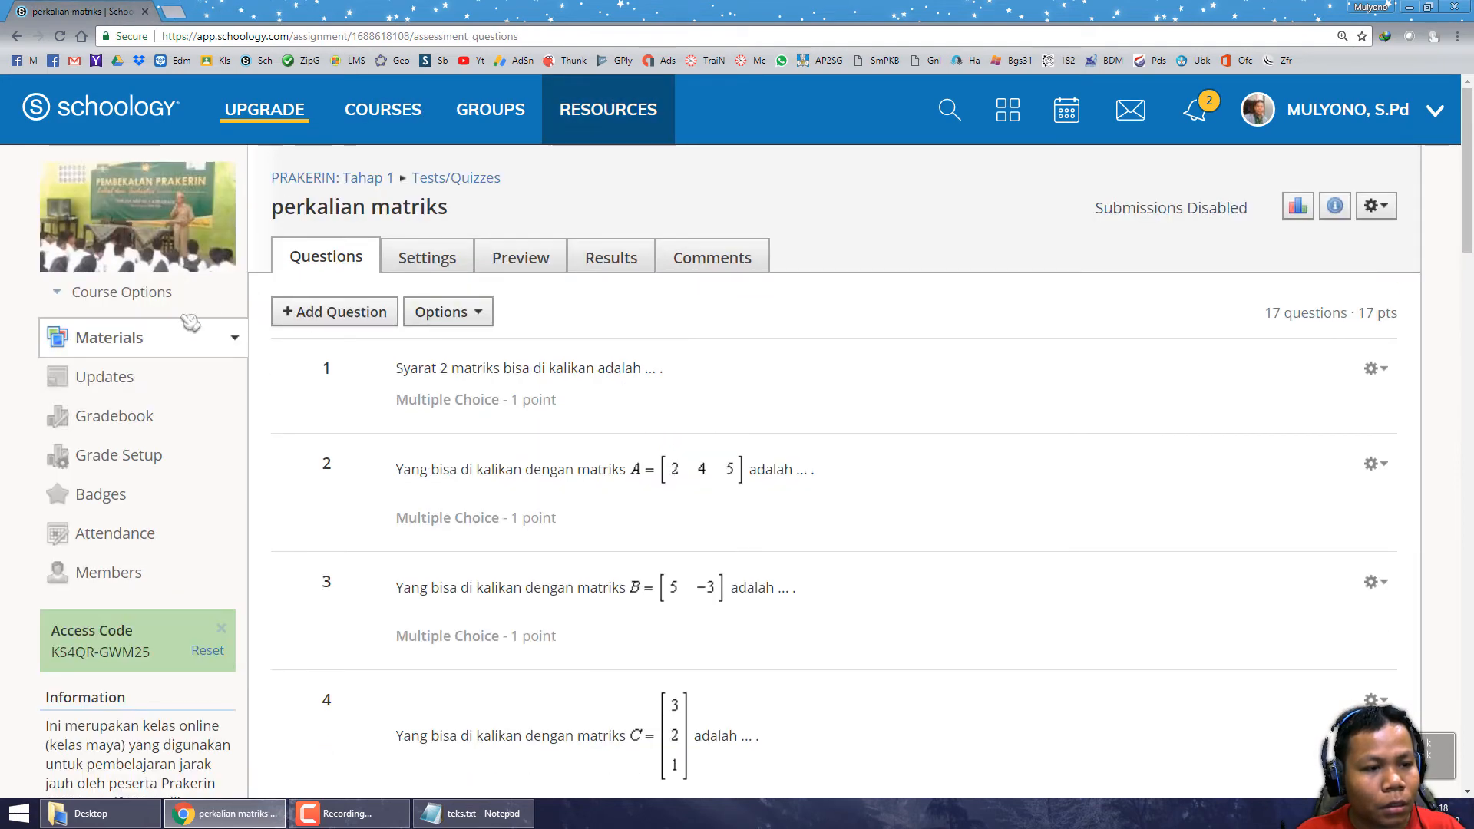
Step: Return to the course materials and delete the perkalian matriks quiz
left_click(190, 322)
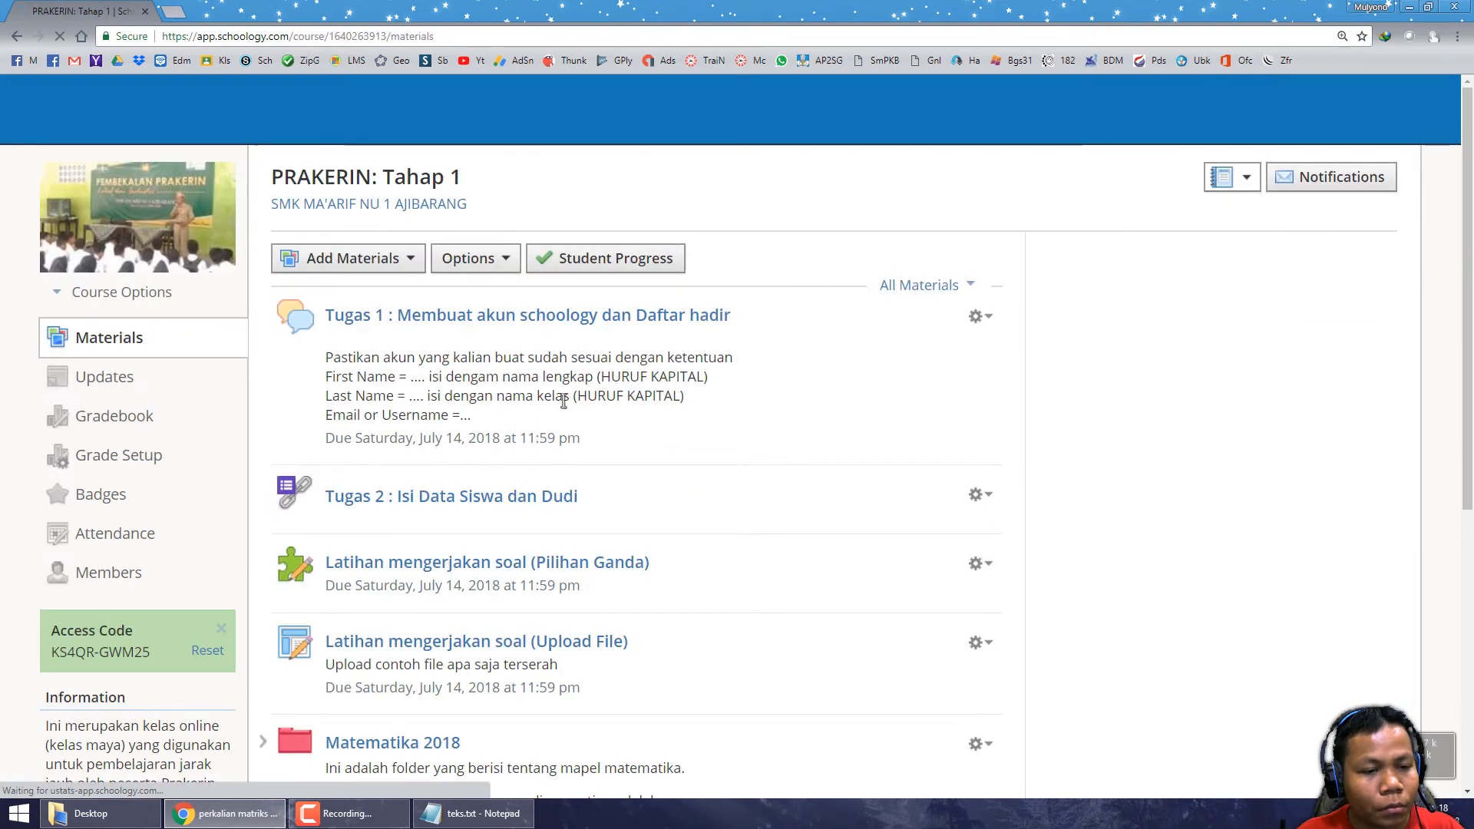
scroll(563, 400, "down", 6)
left_click(980, 587)
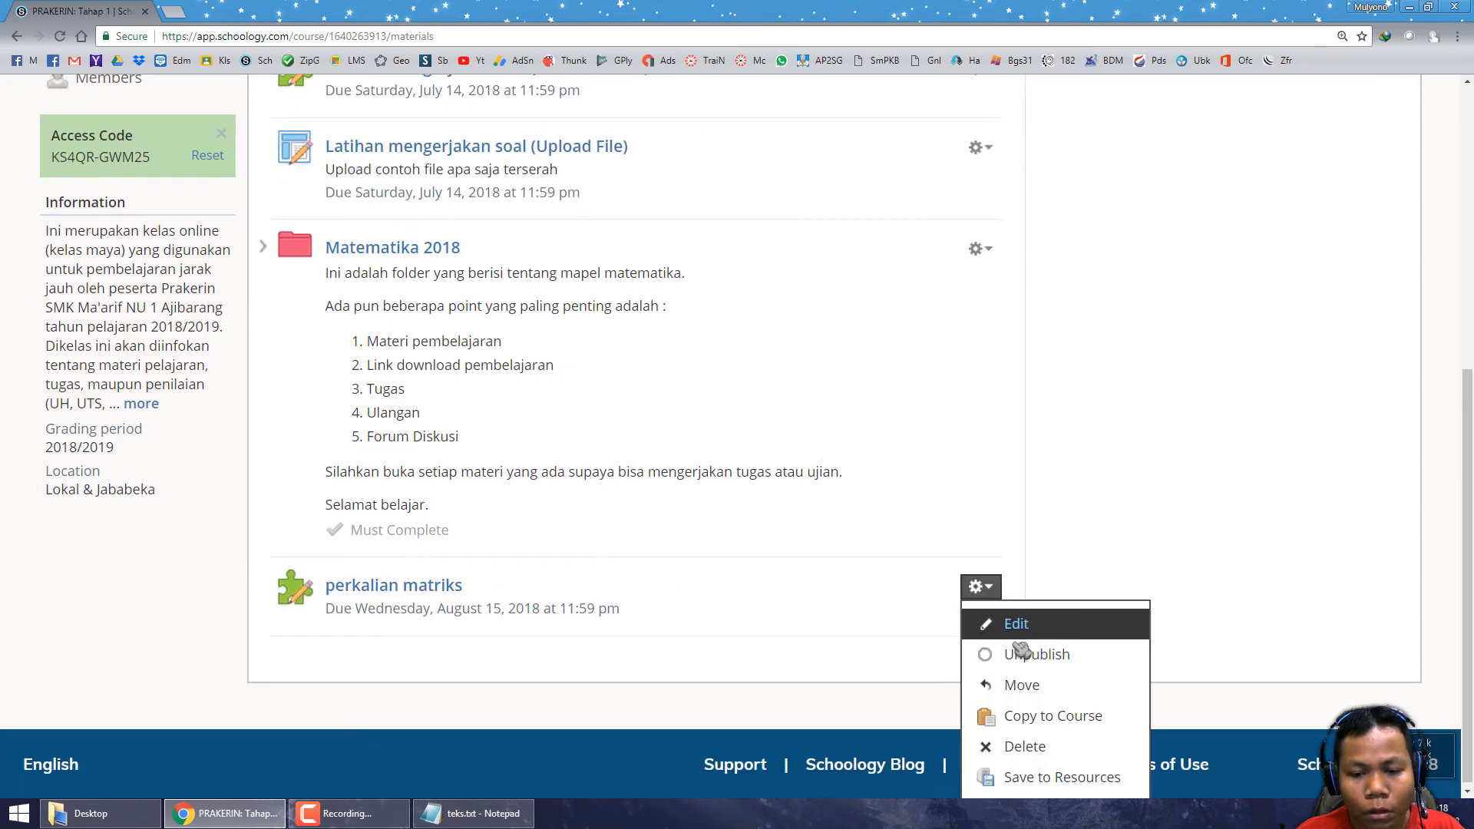
left_click(1038, 743)
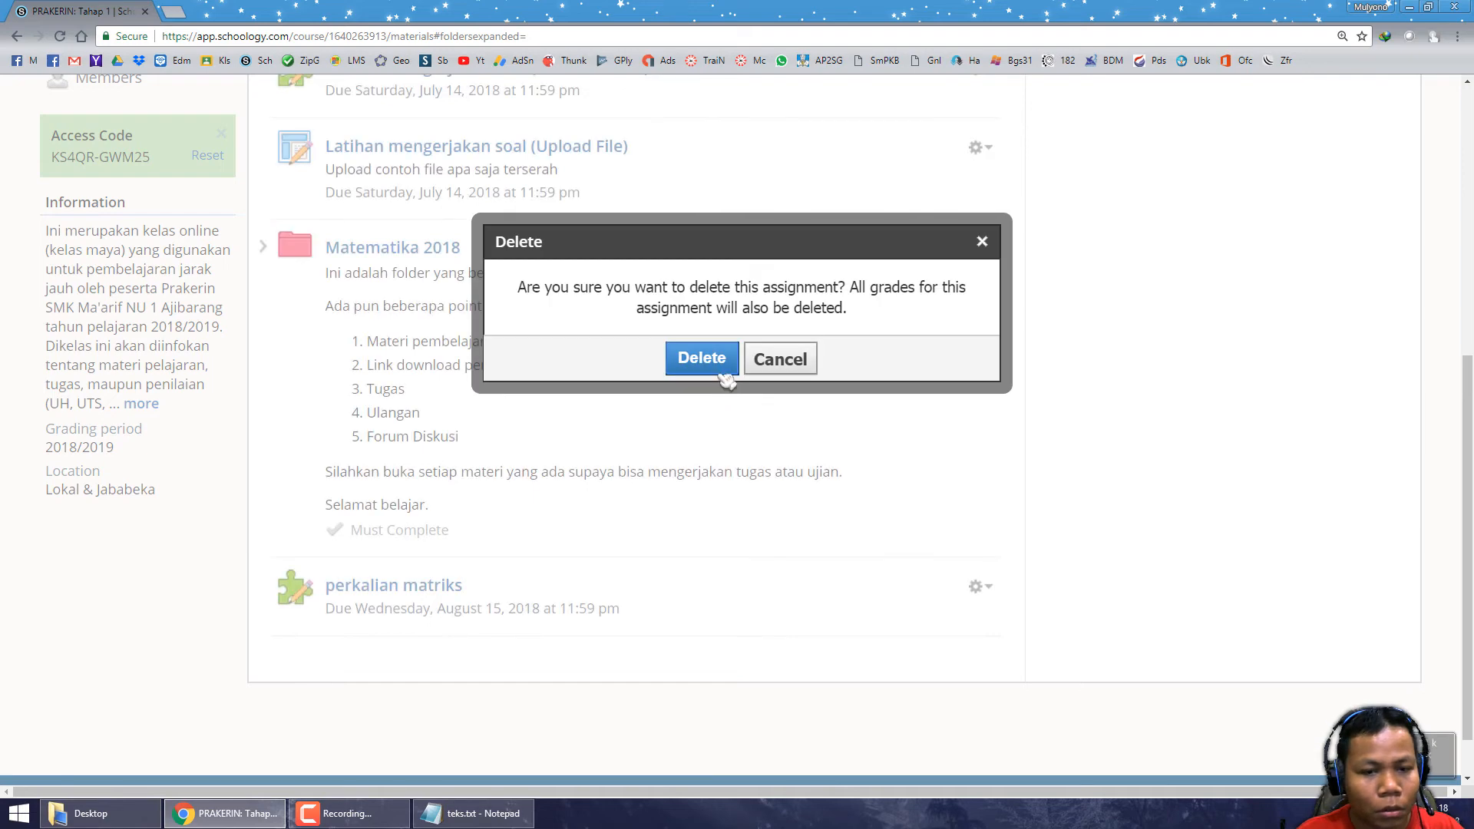
left_click(700, 359)
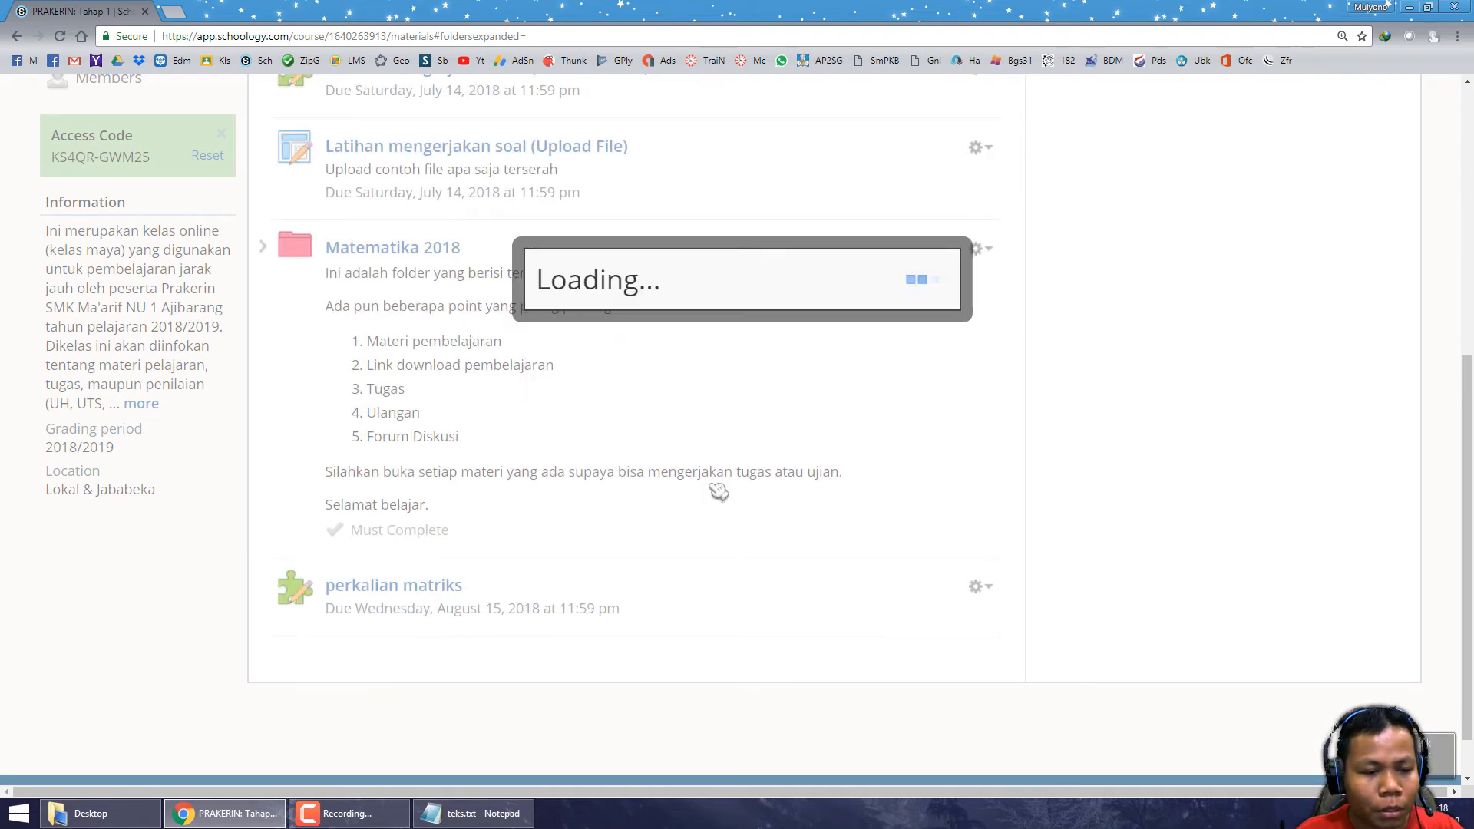
Step: Start a new test/quiz in the course materials and enter Matriks as its name
scroll(538, 384, "up", 5)
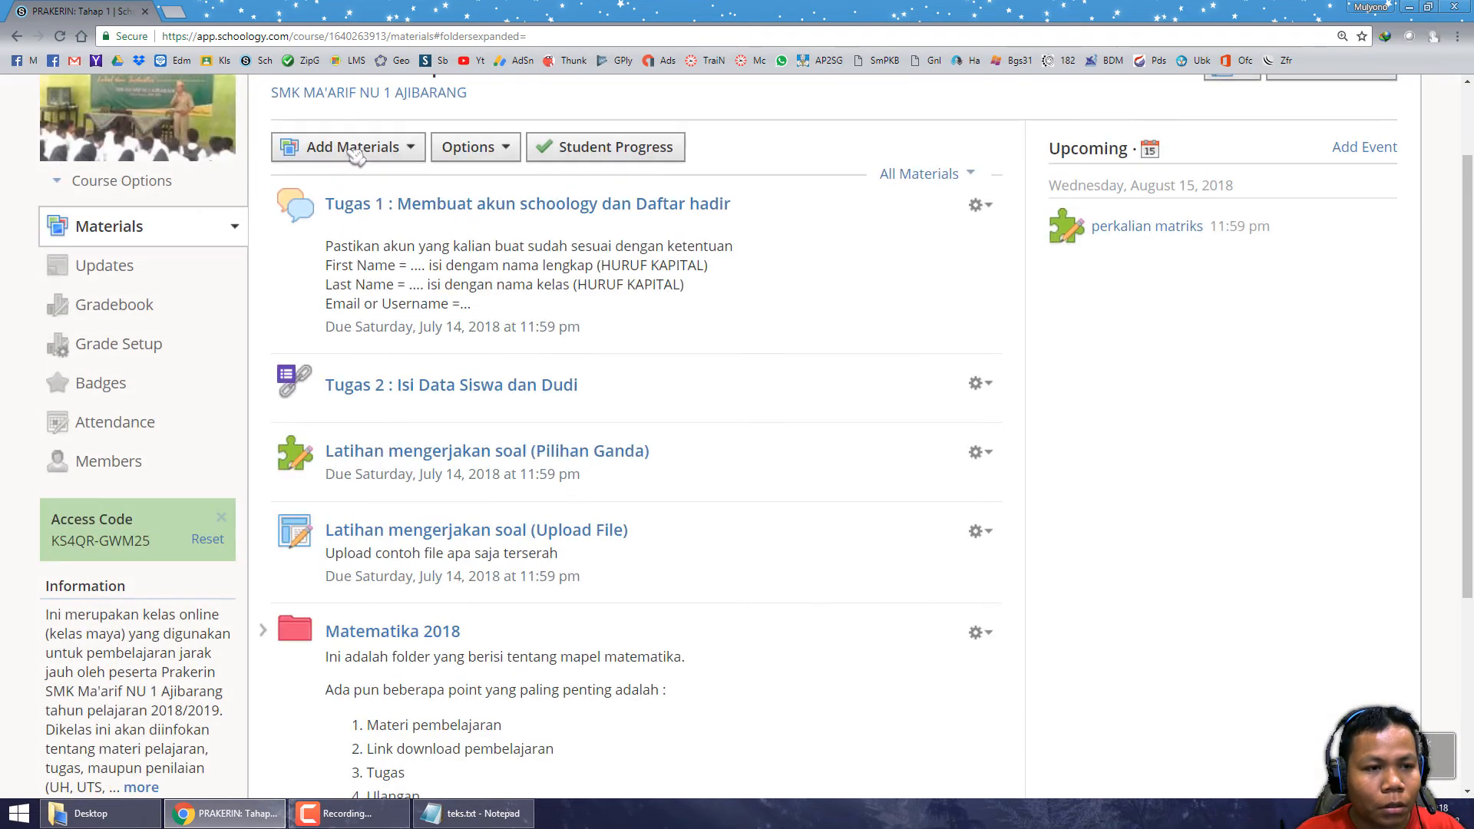
left_click(355, 148)
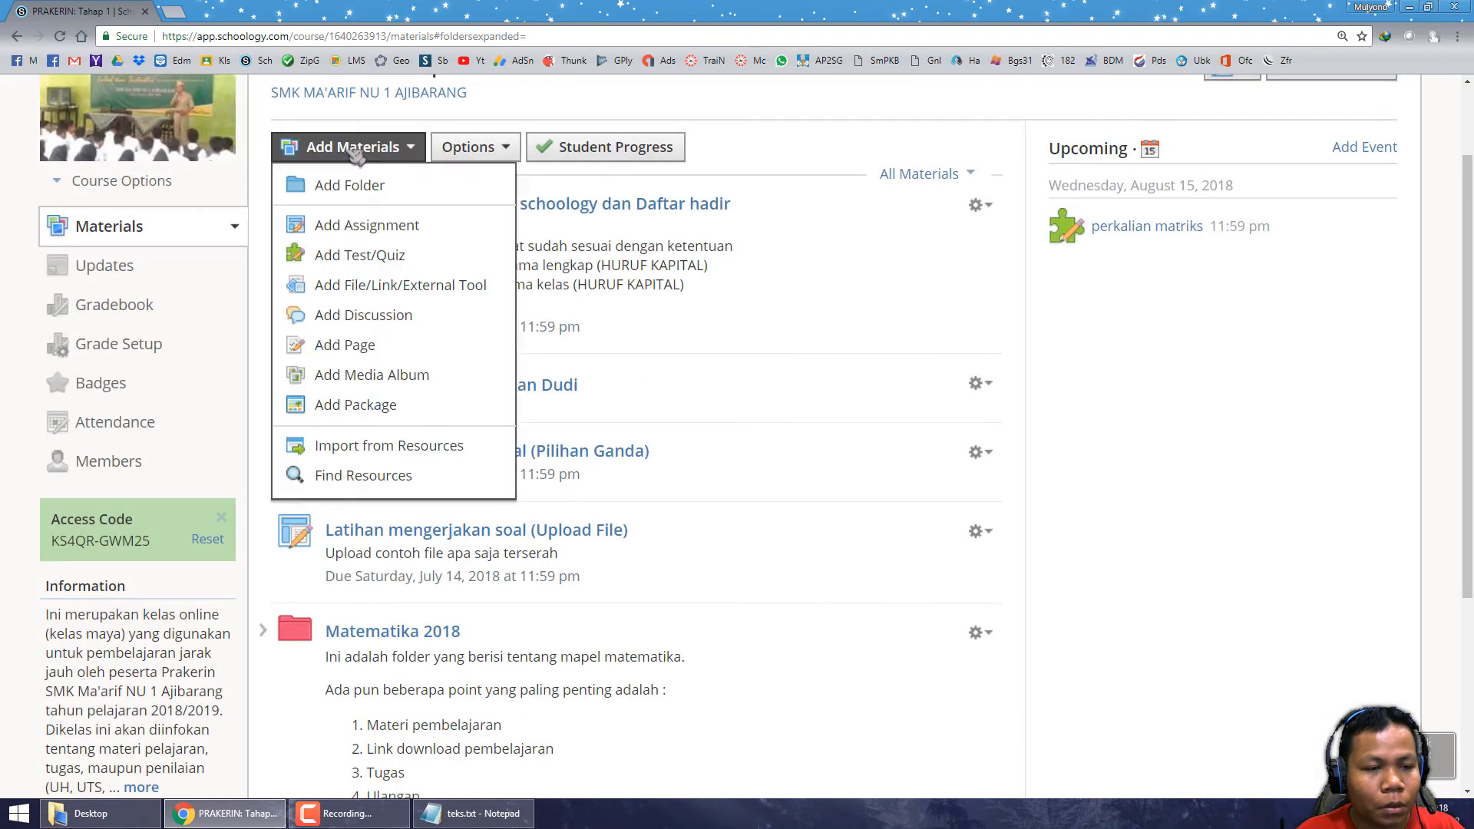
left_click(360, 256)
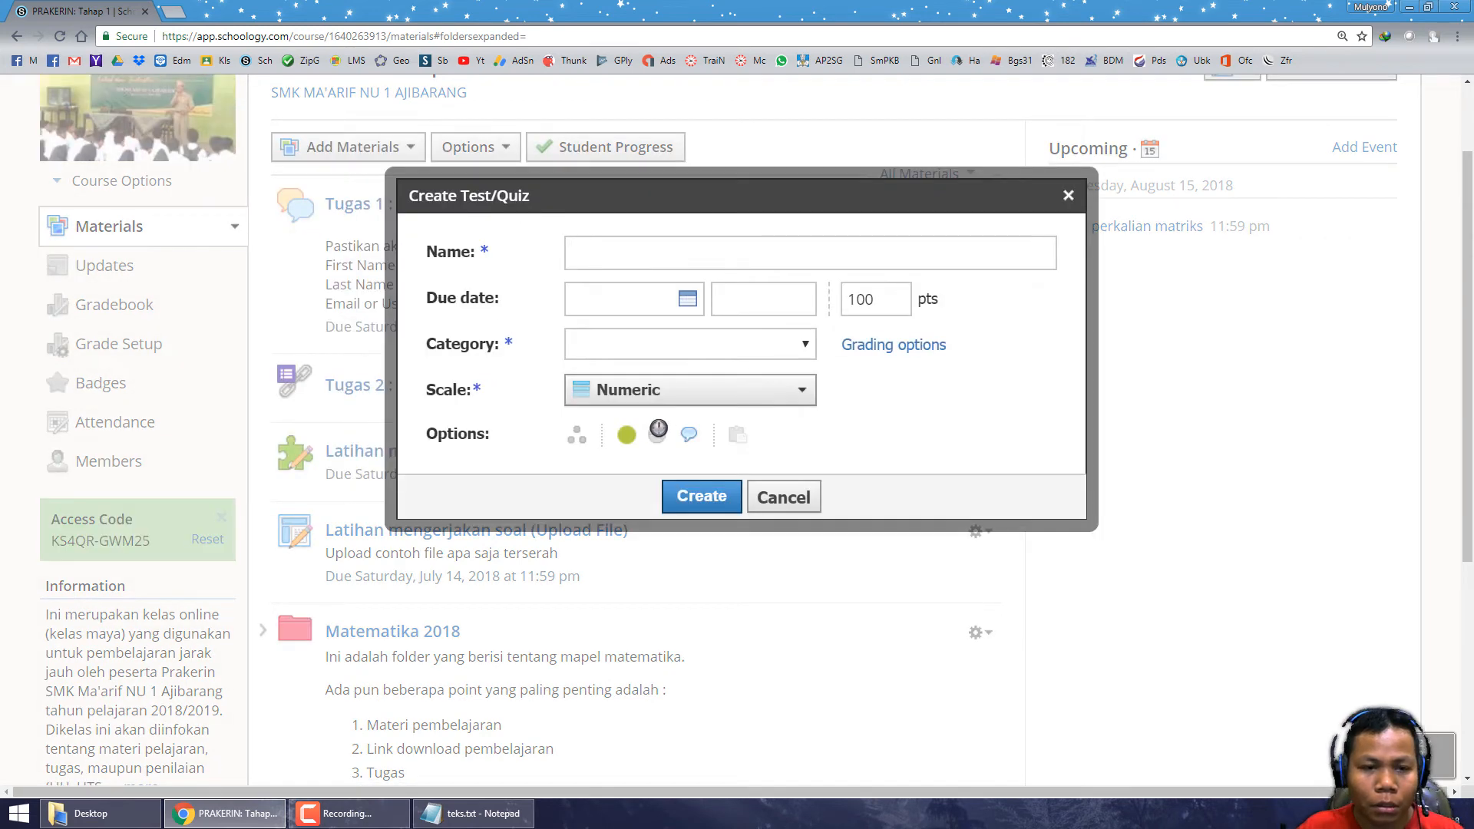
type("Ma")
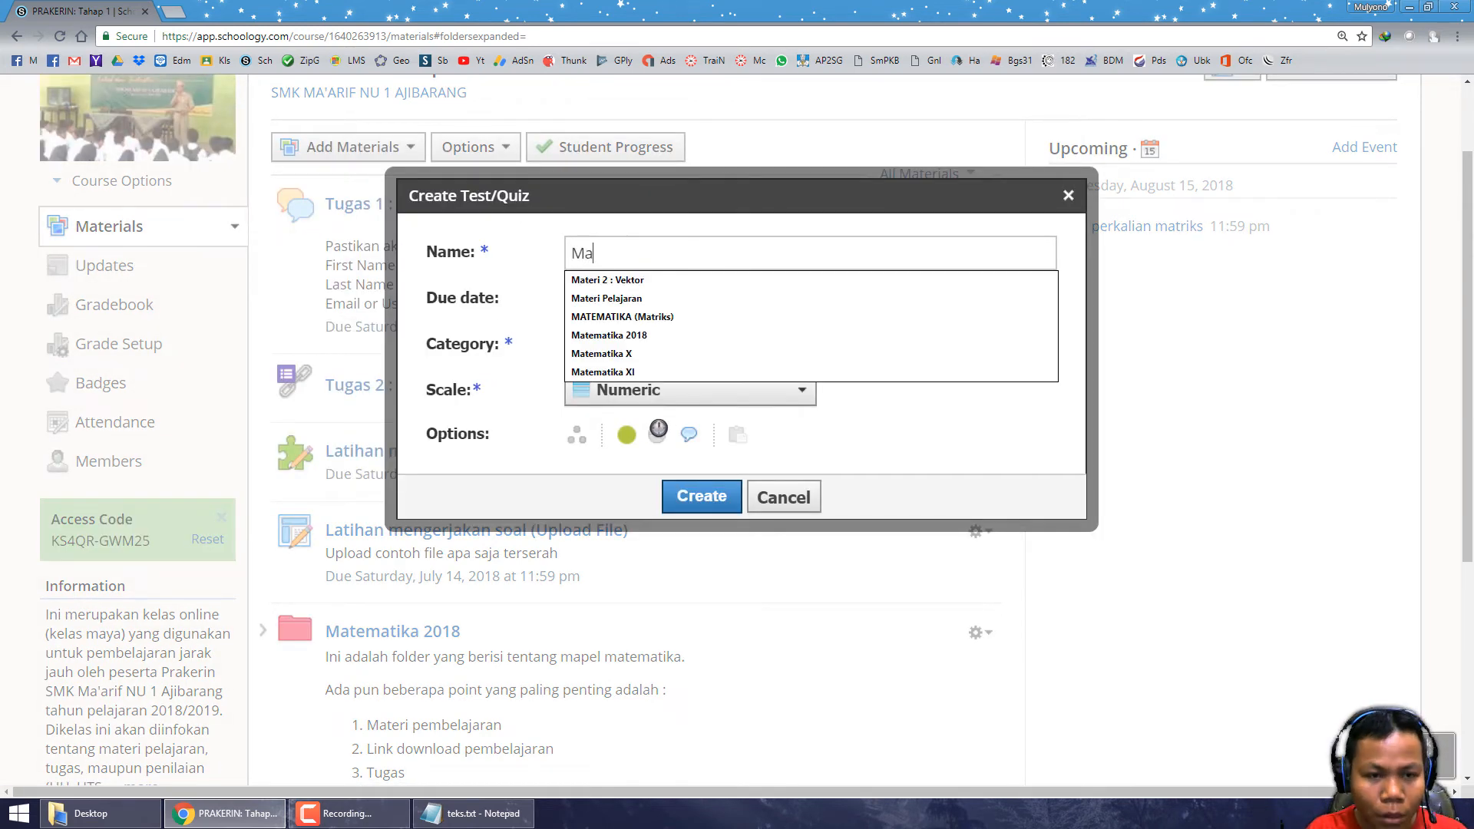
type("tri")
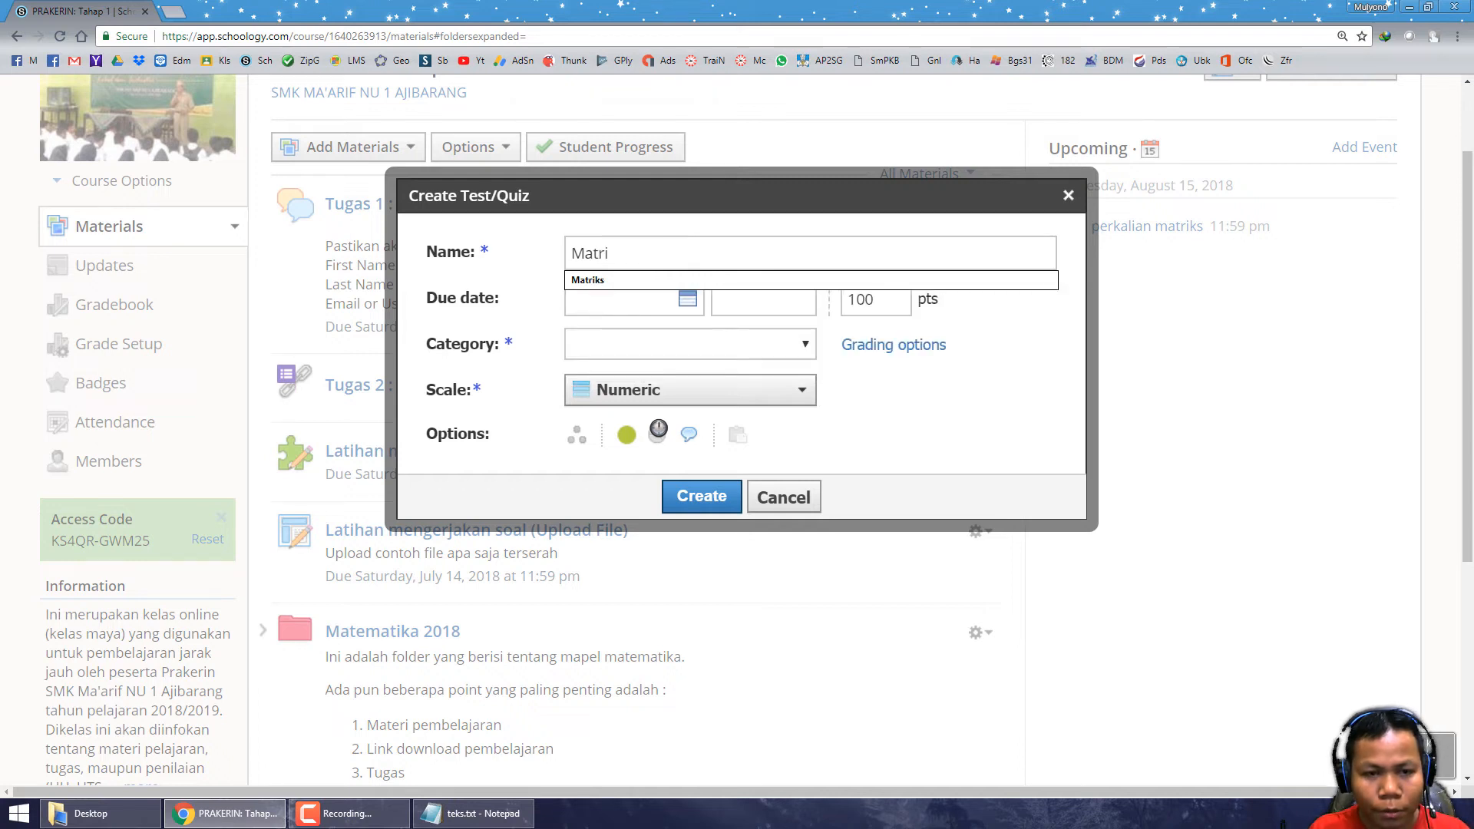
type("ks")
key("Down")
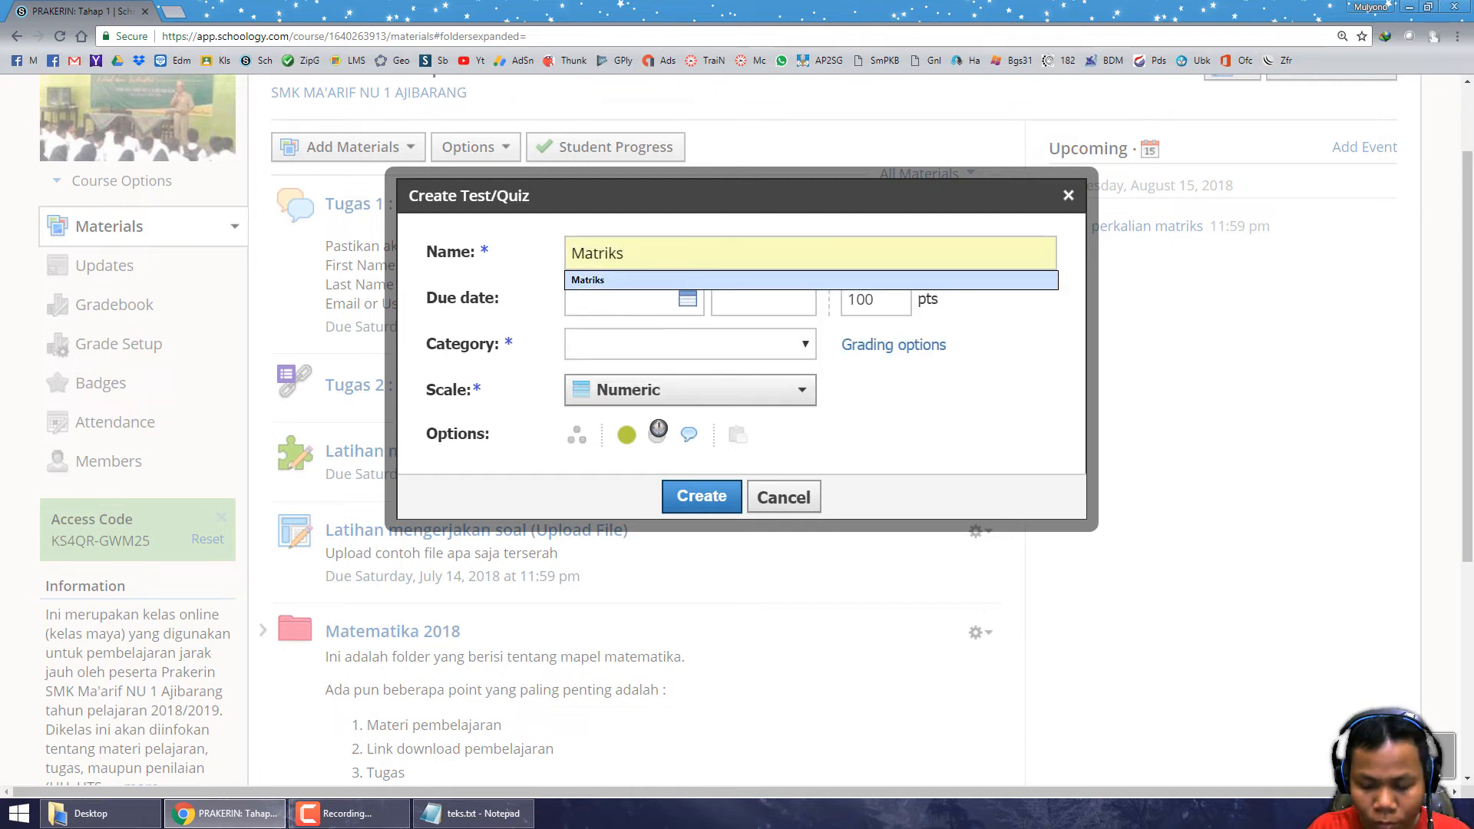
left_click(591, 281)
left_click_drag(568, 254, 668, 277)
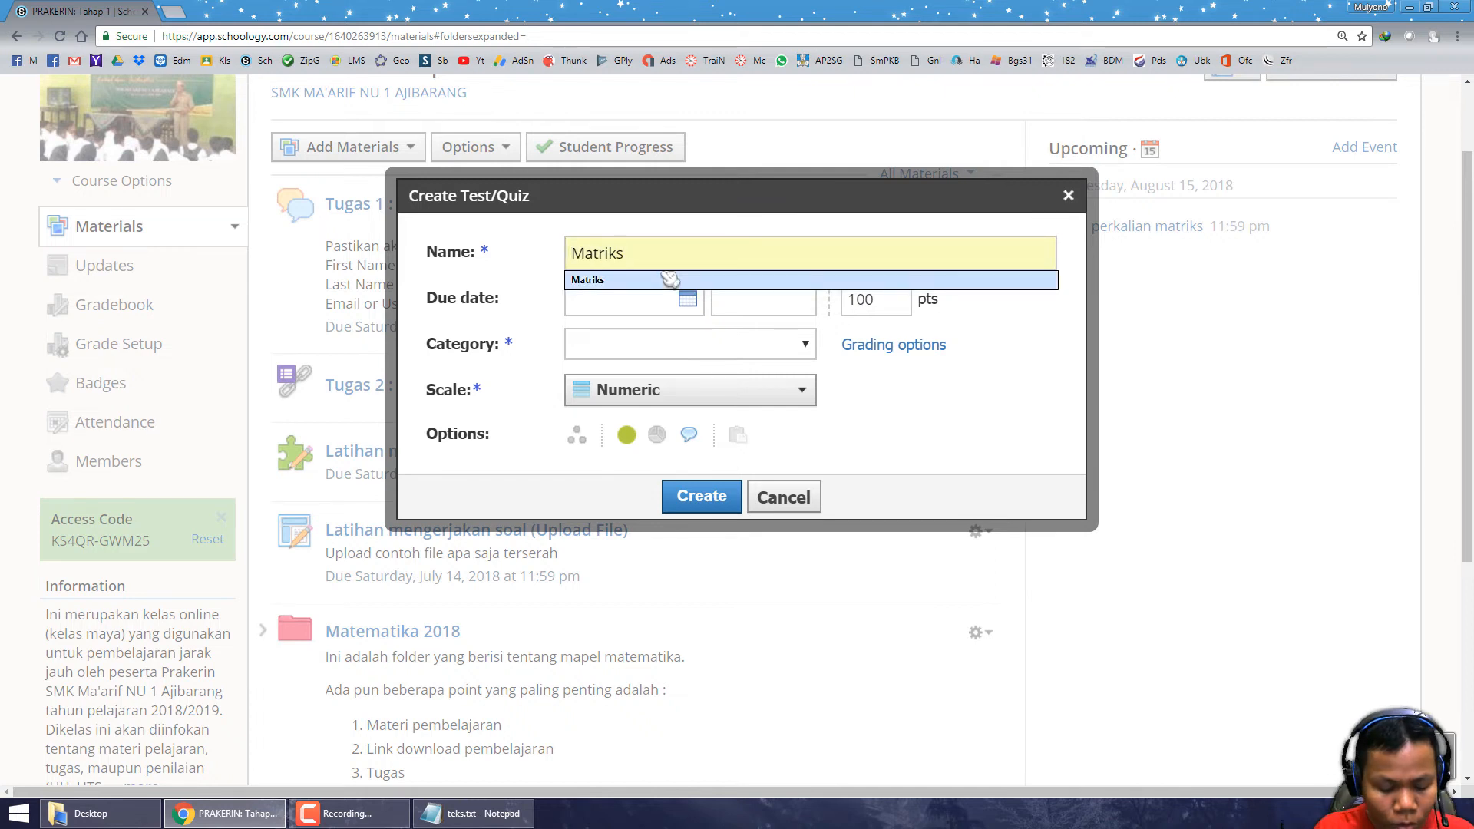
Step: Extend the new quiz's name to Test Ulangan Matriks
type("Test")
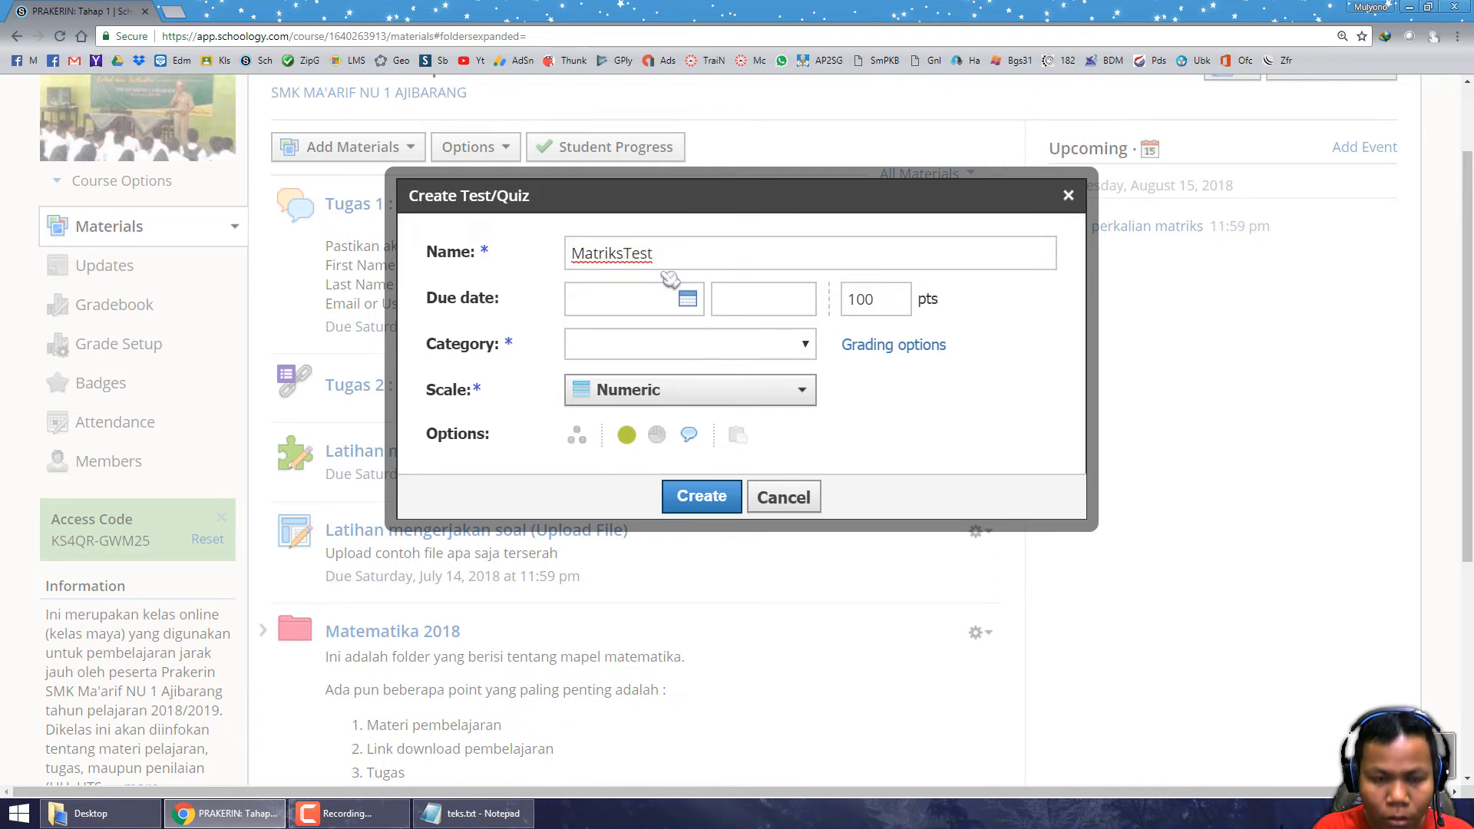
key("BackSpace")
key("BackSpace")
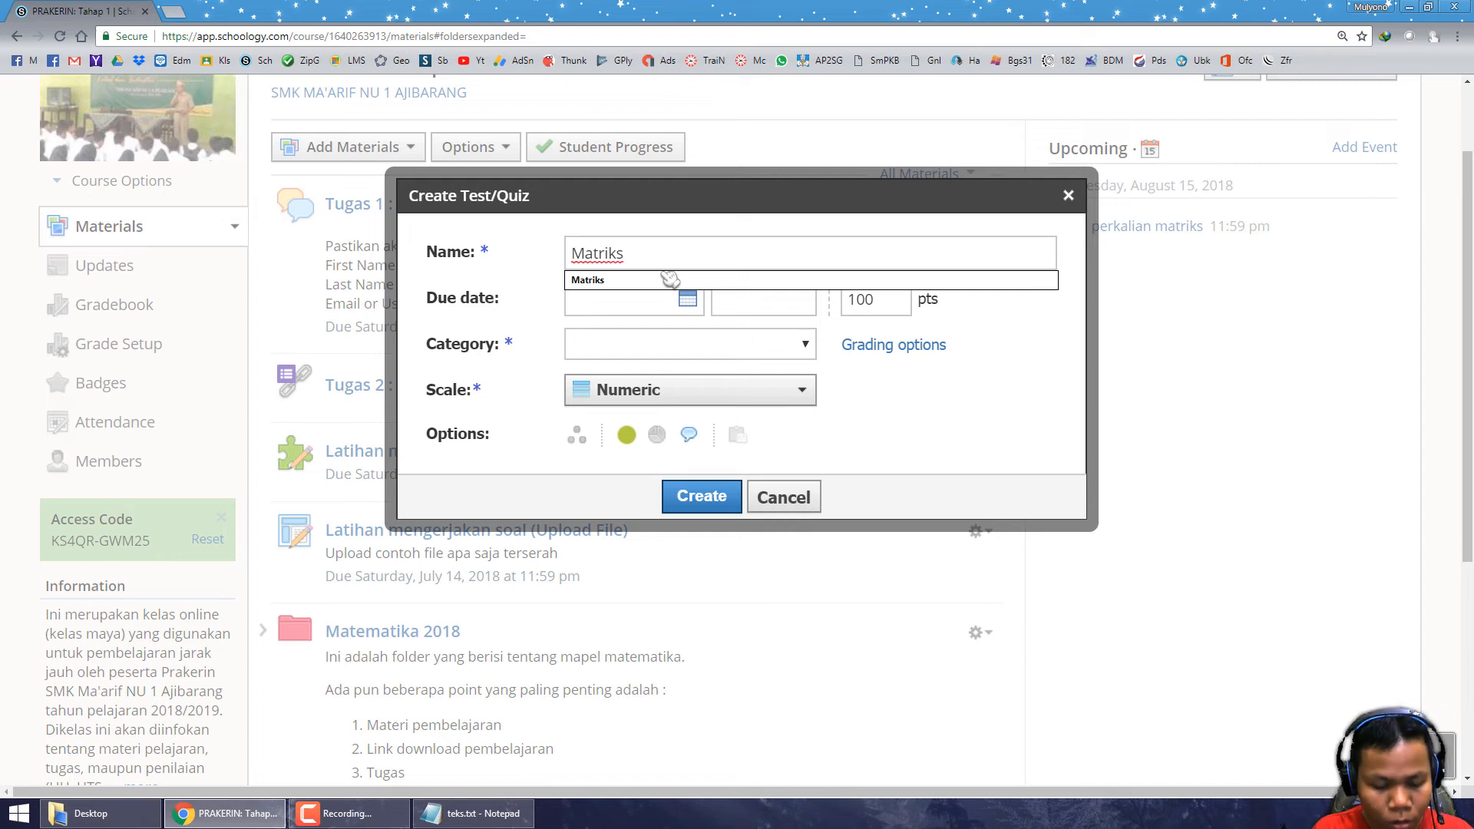
key("Home")
type("te")
type("st Ulangan")
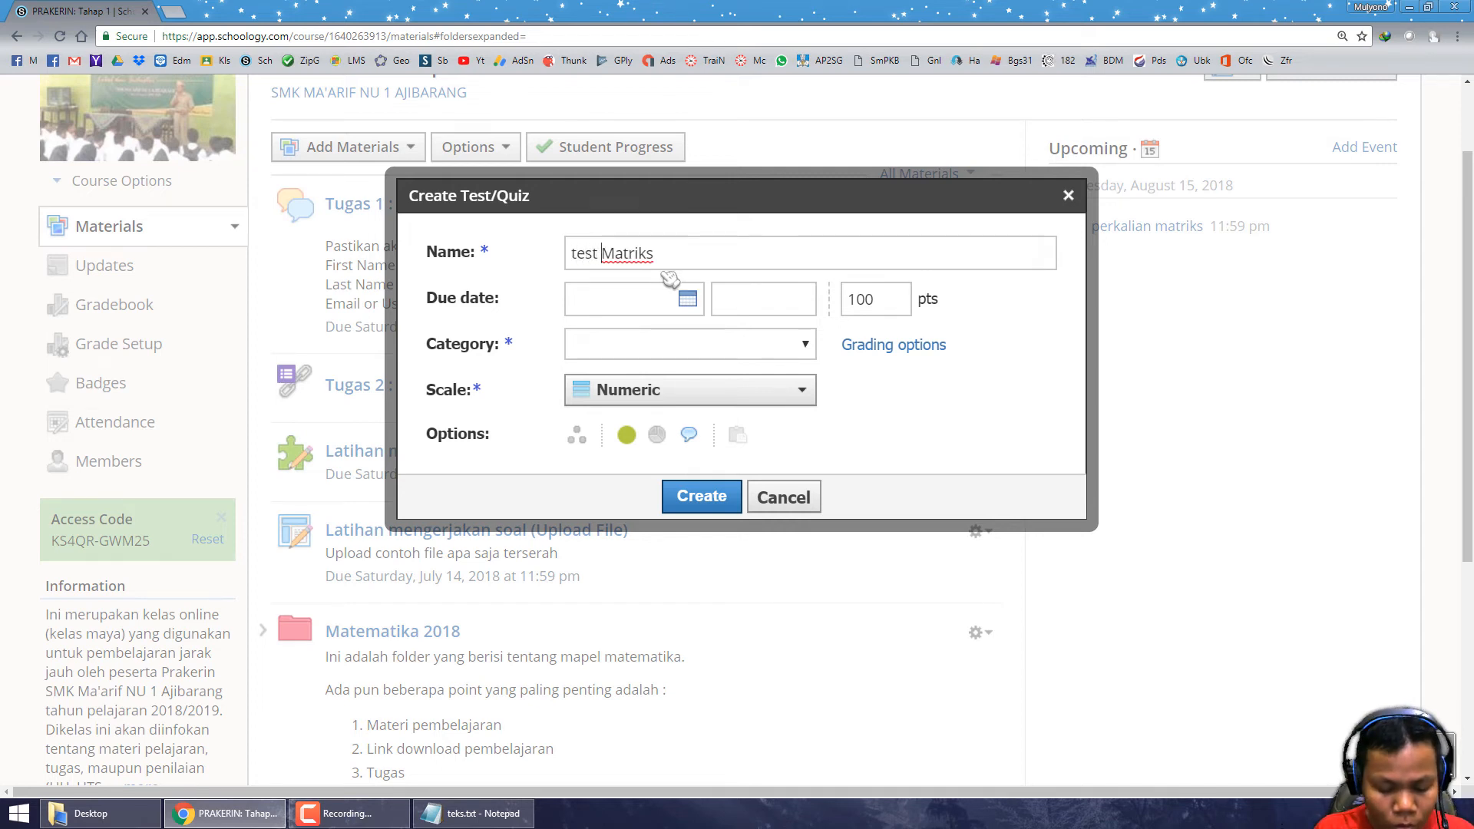
key("Home")
key("Delete")
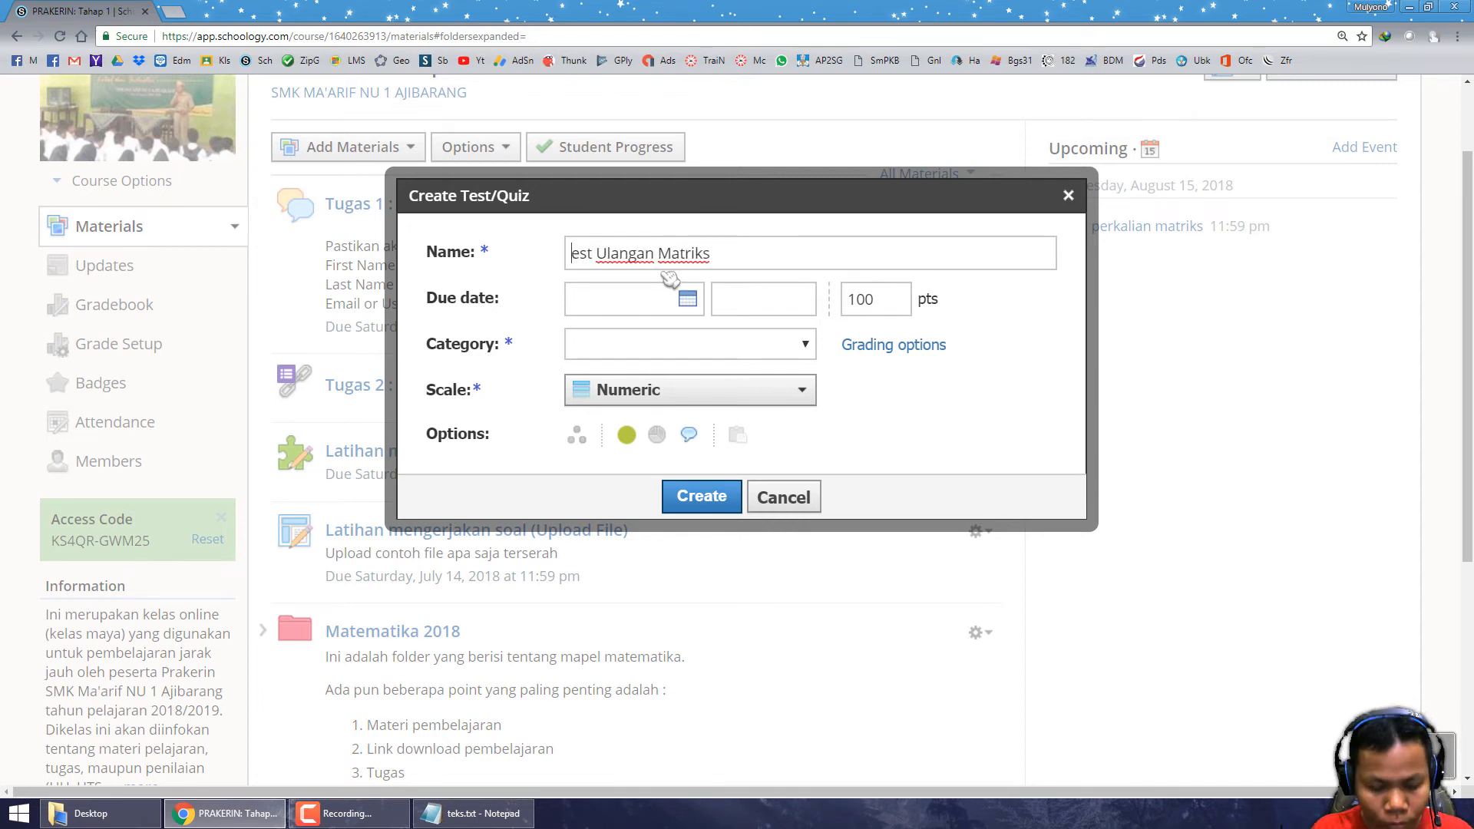
type("T")
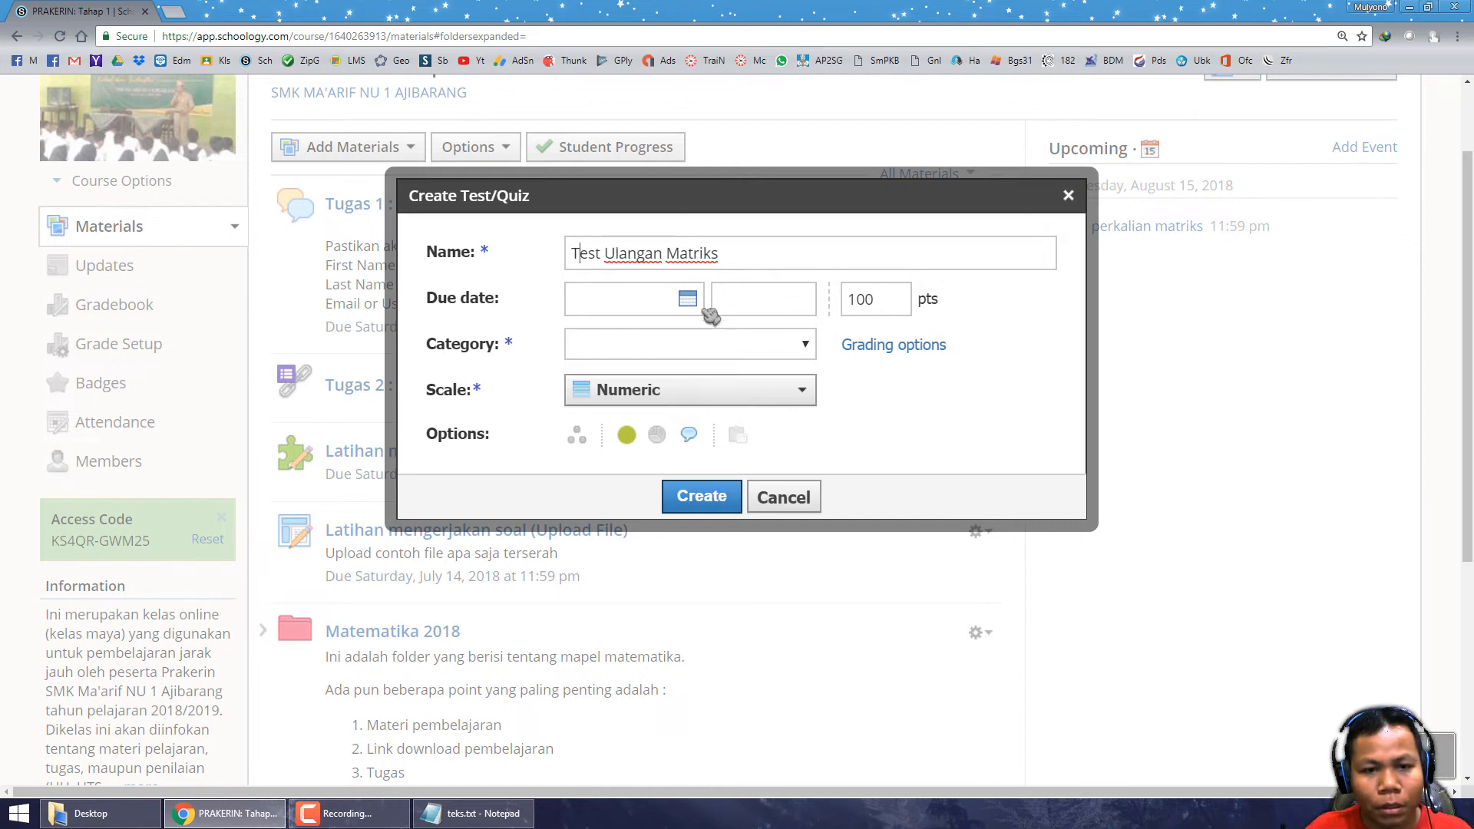
Step: Set the quiz's due date to 8/16/18 at 11:59PM and its category to Tugas
left_click(690, 303)
left_click(769, 464)
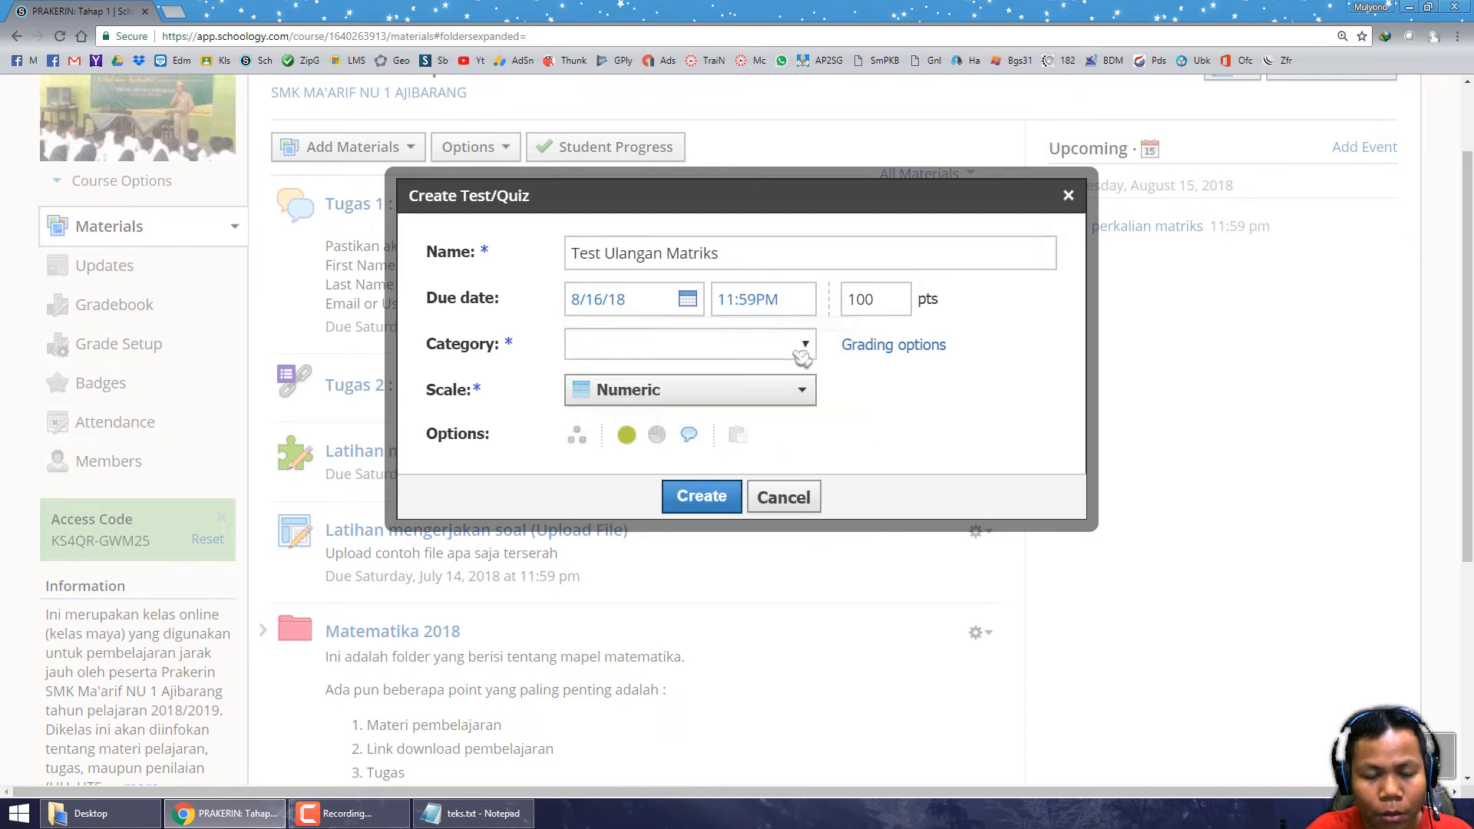
left_click(781, 352)
left_click(705, 412)
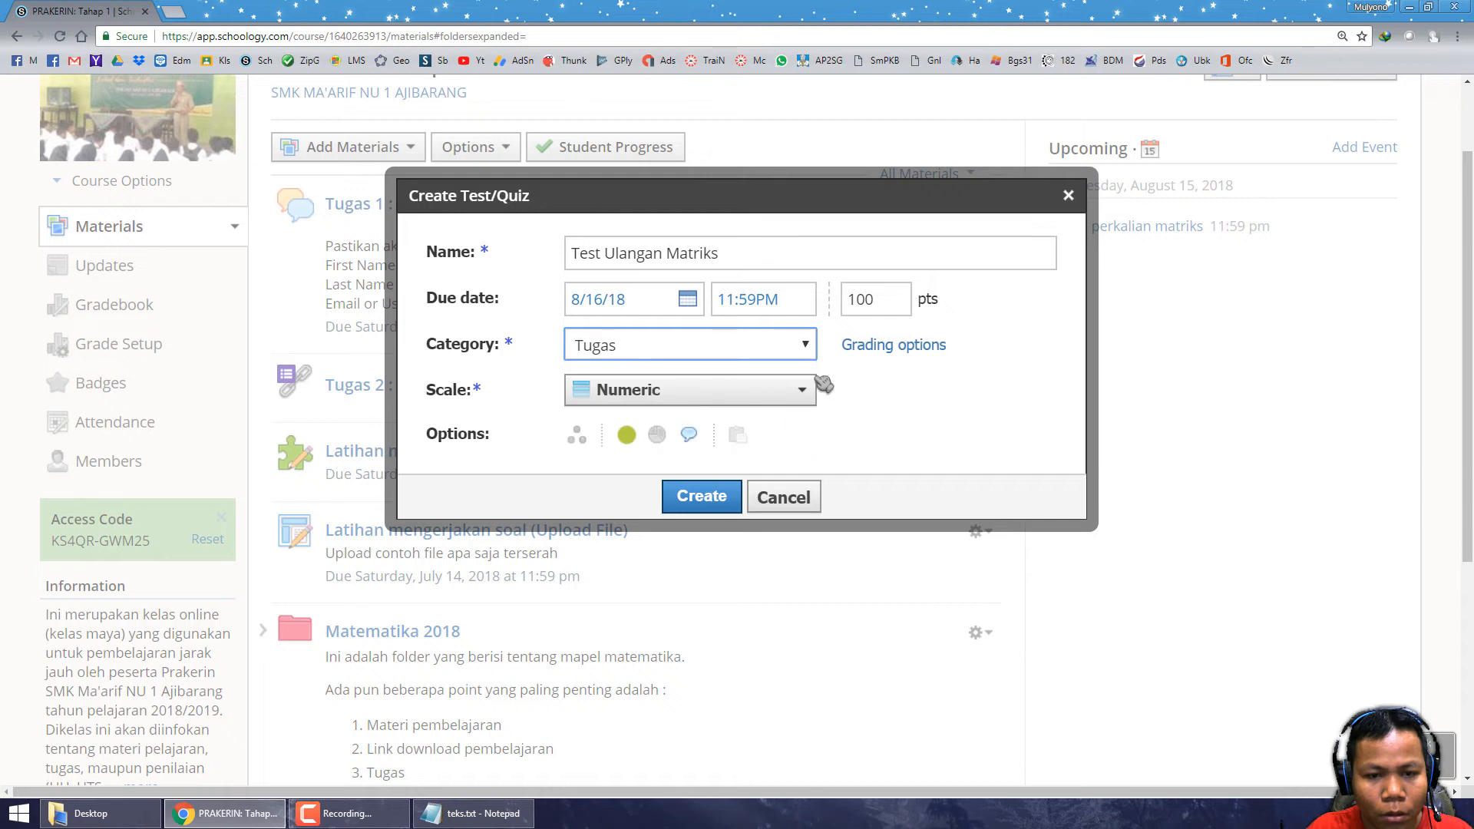
Step: Disable comments, enable the statistics option, and create the quiz
left_click(688, 436)
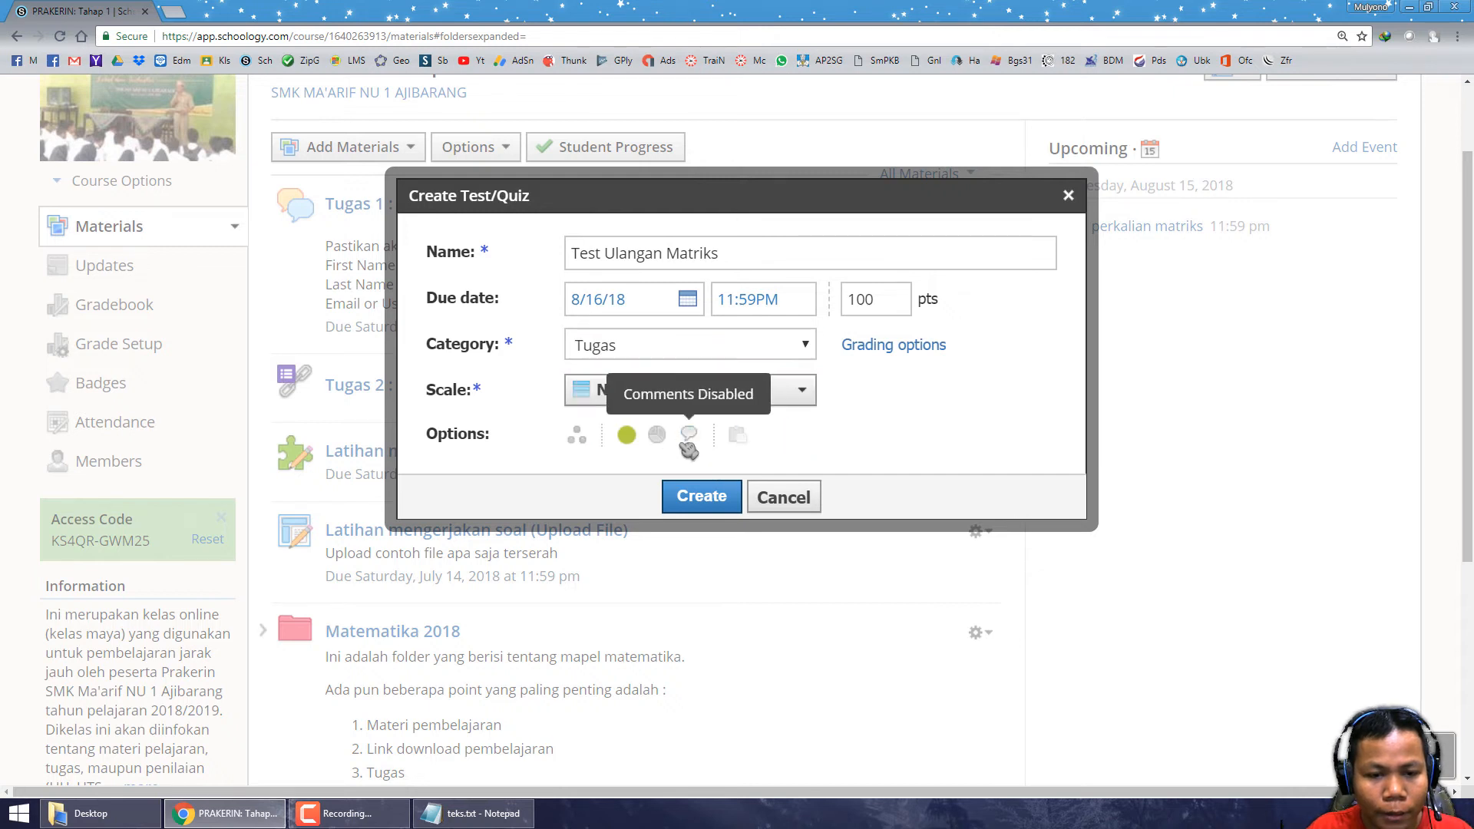
left_click(657, 434)
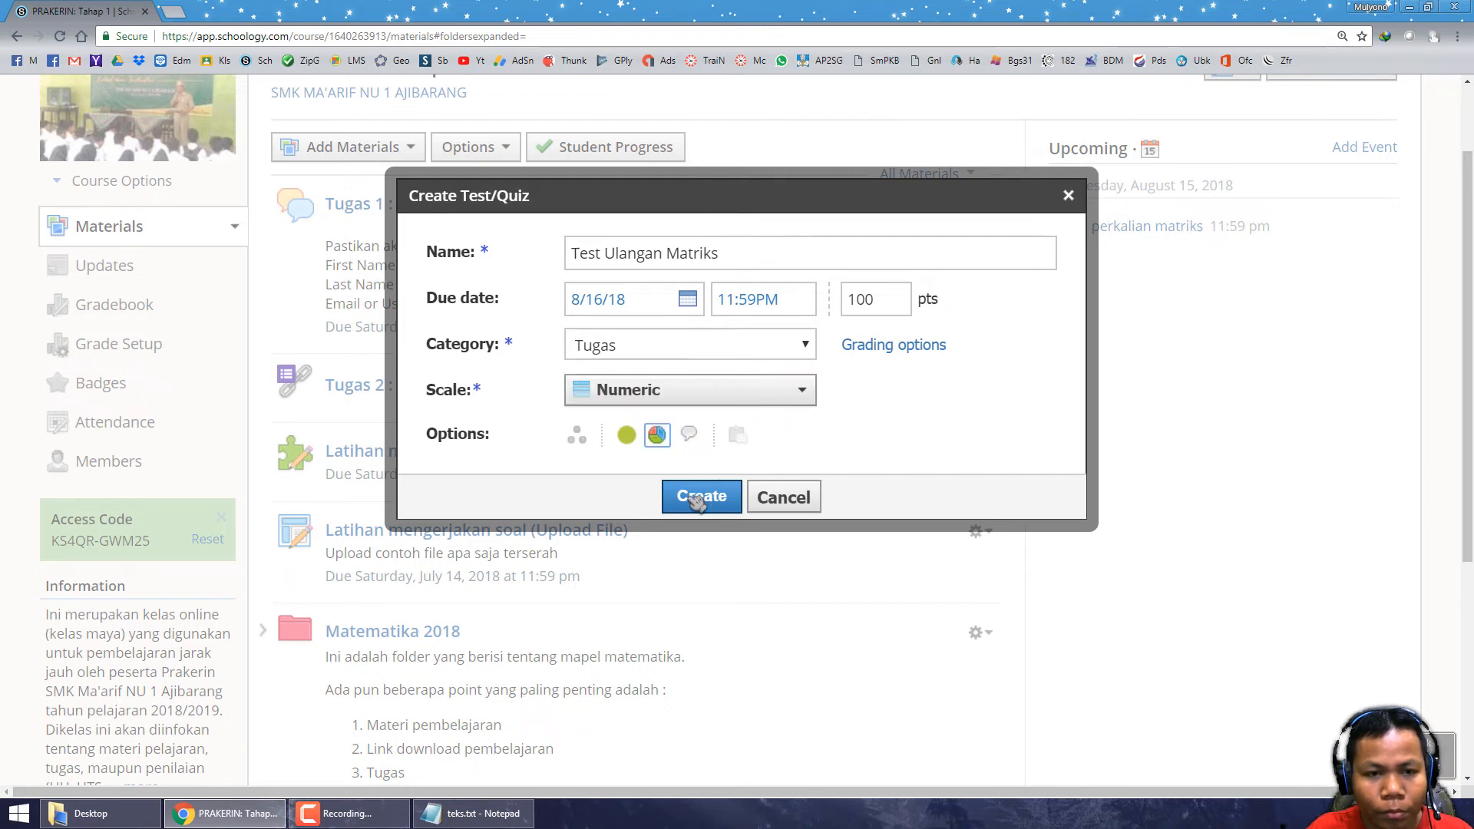
left_click(697, 500)
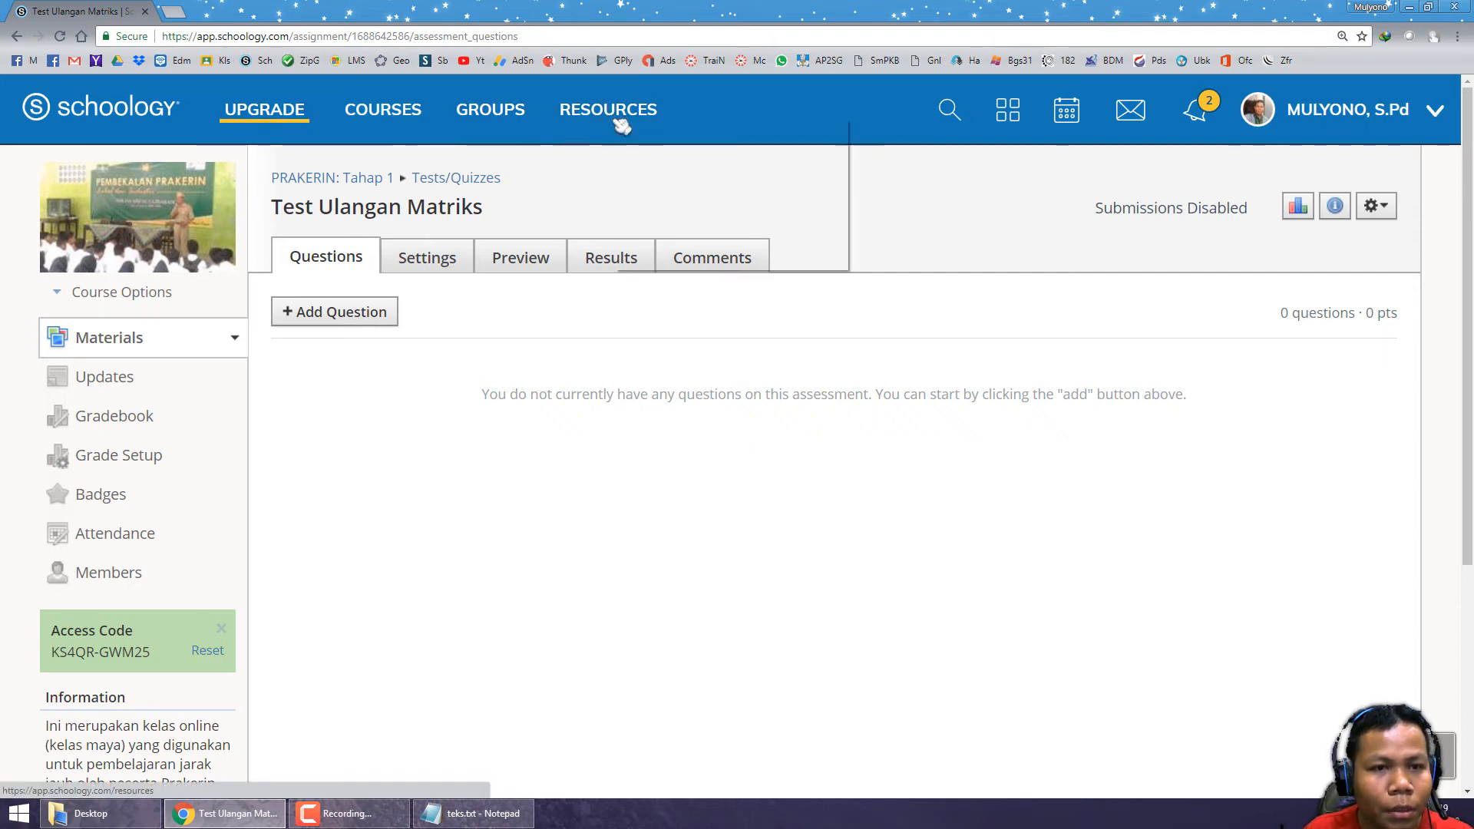
Step: Open the resources in a new browser tab, check the question banks in Soal-soal > Kelas XI, and return to the new quiz
right_click(611, 114)
left_click(652, 130)
left_click(227, 11)
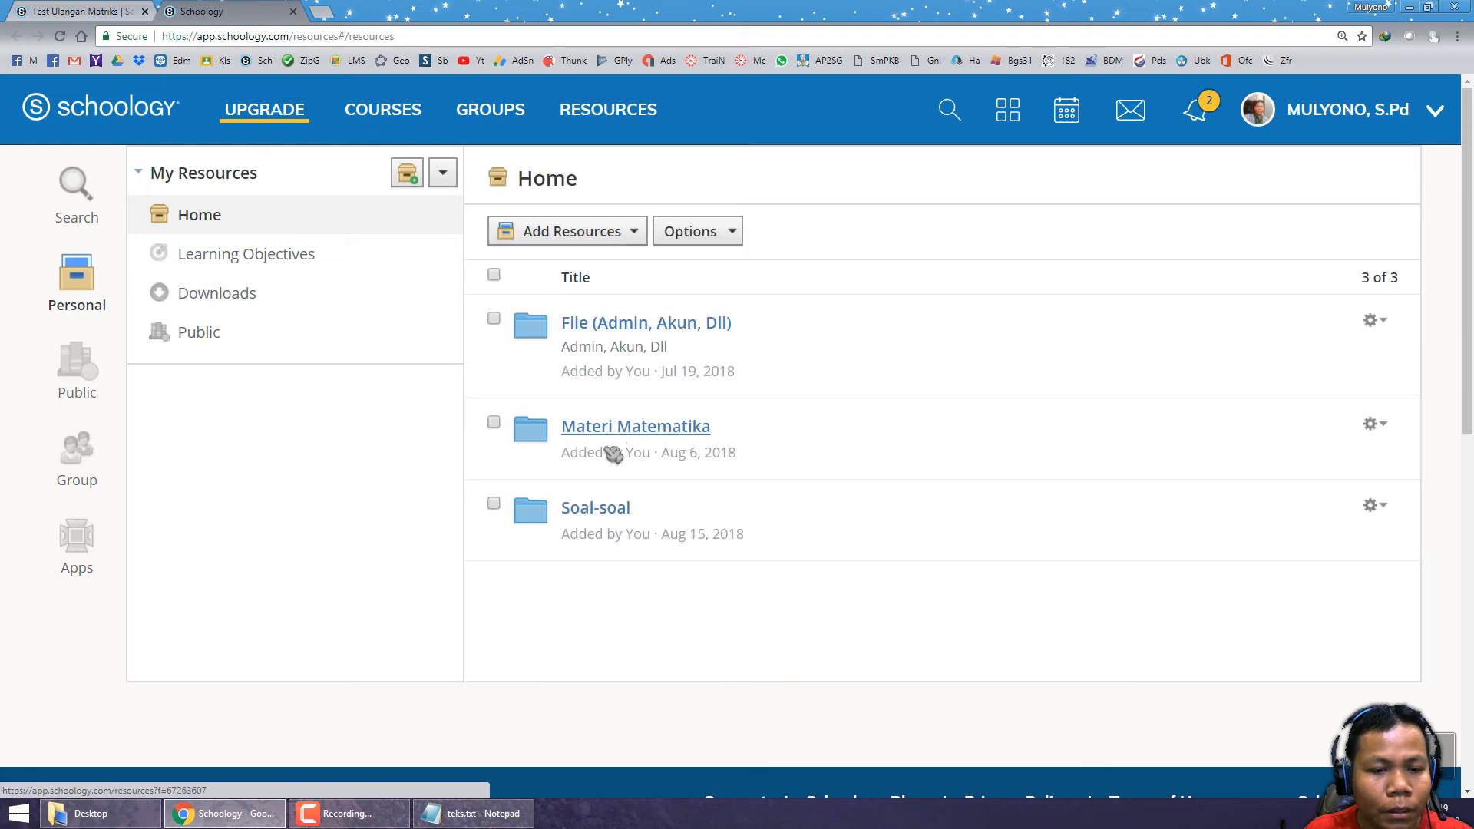
left_click(635, 428)
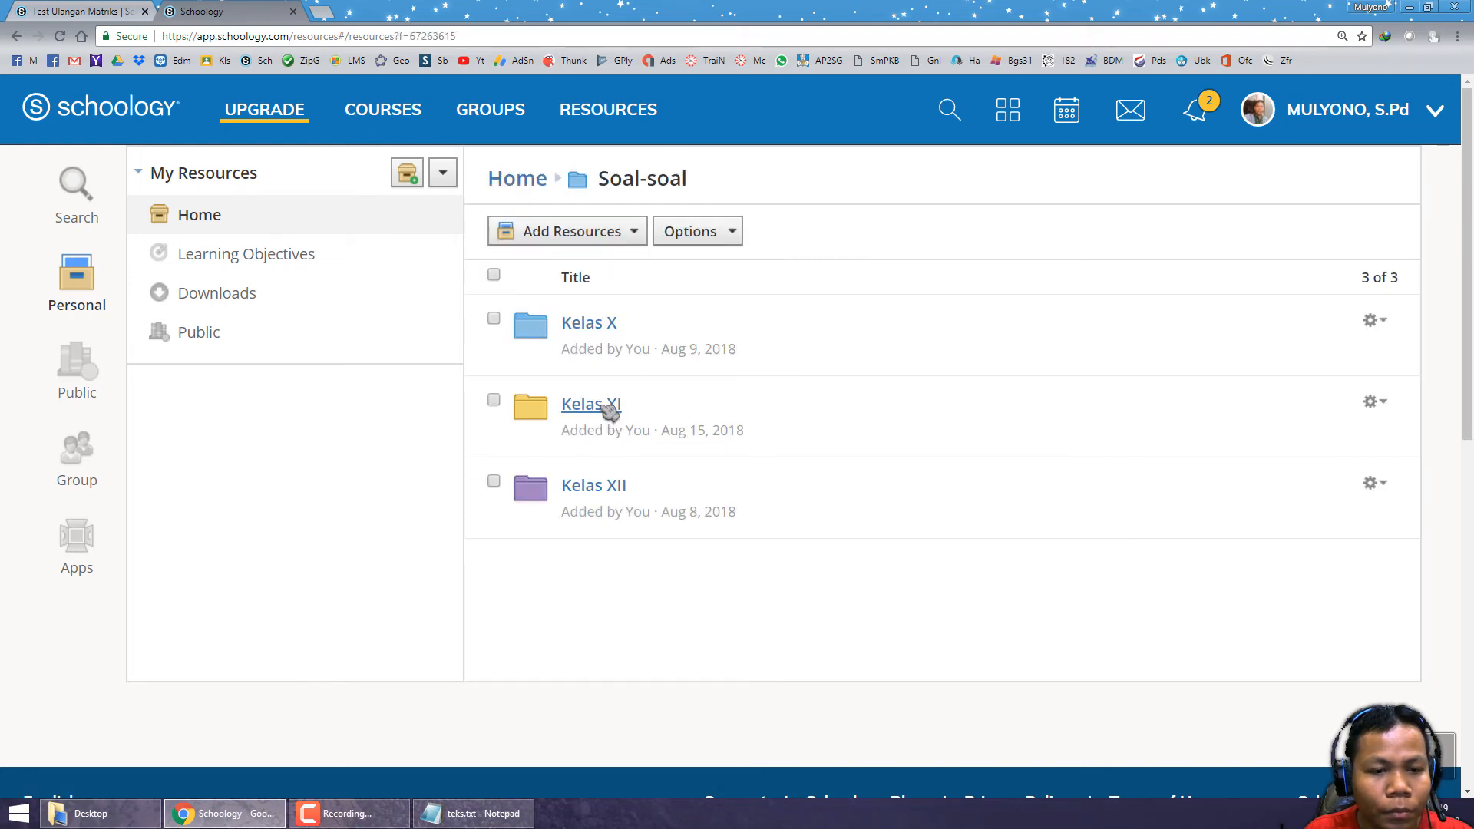
left_click(606, 411)
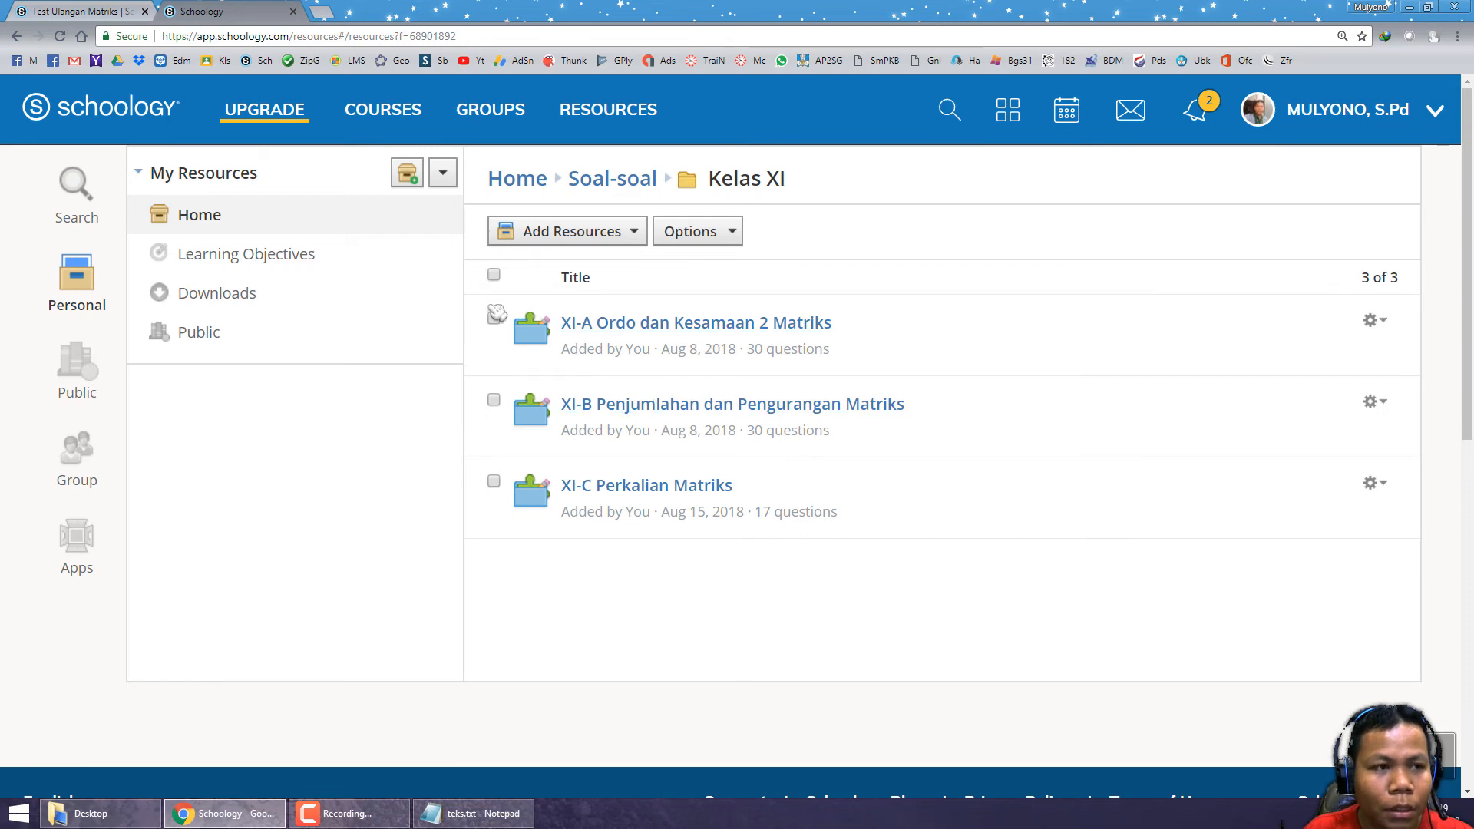
left_click(115, 11)
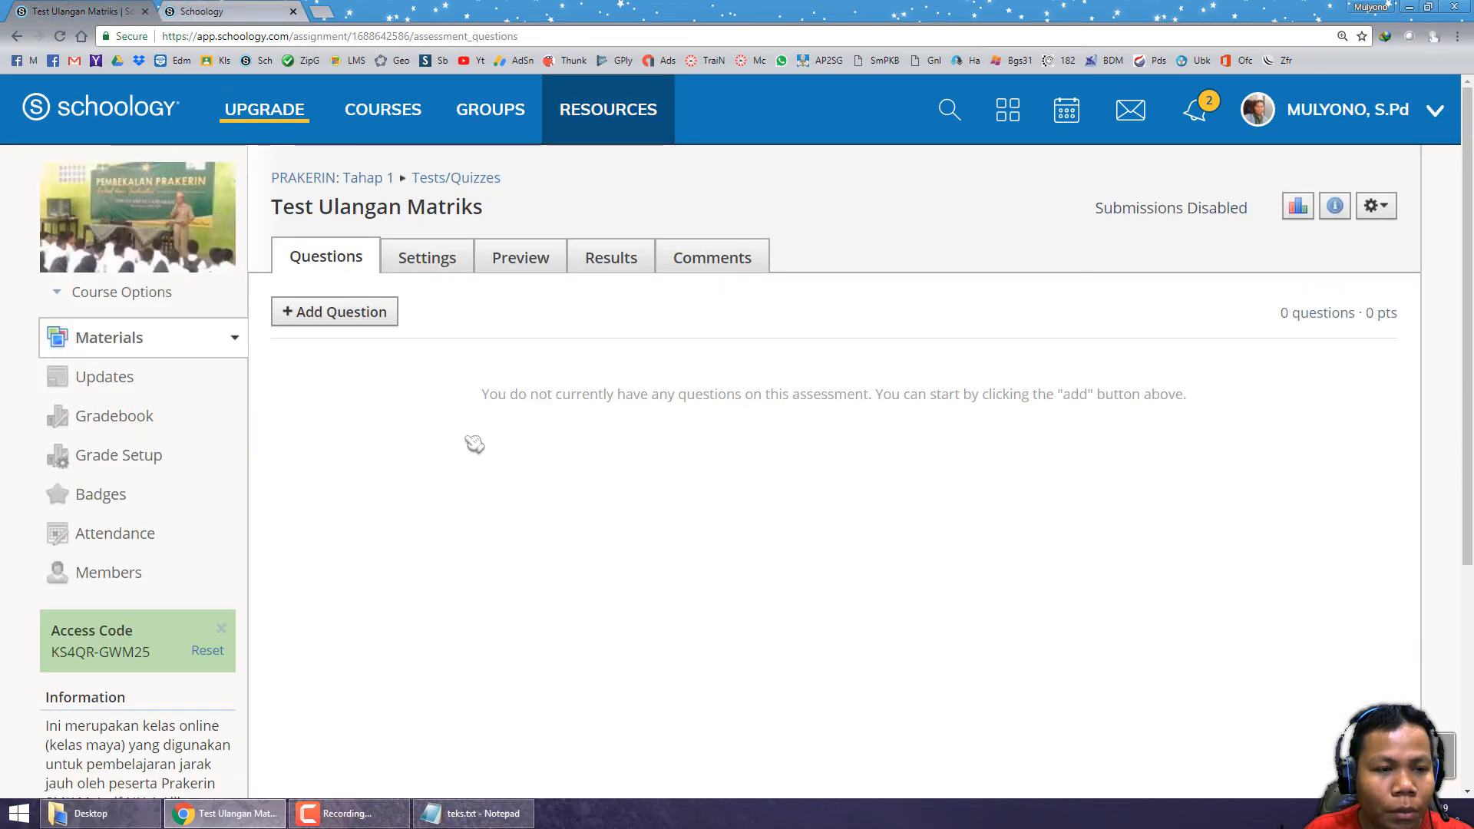
left_click(203, 11)
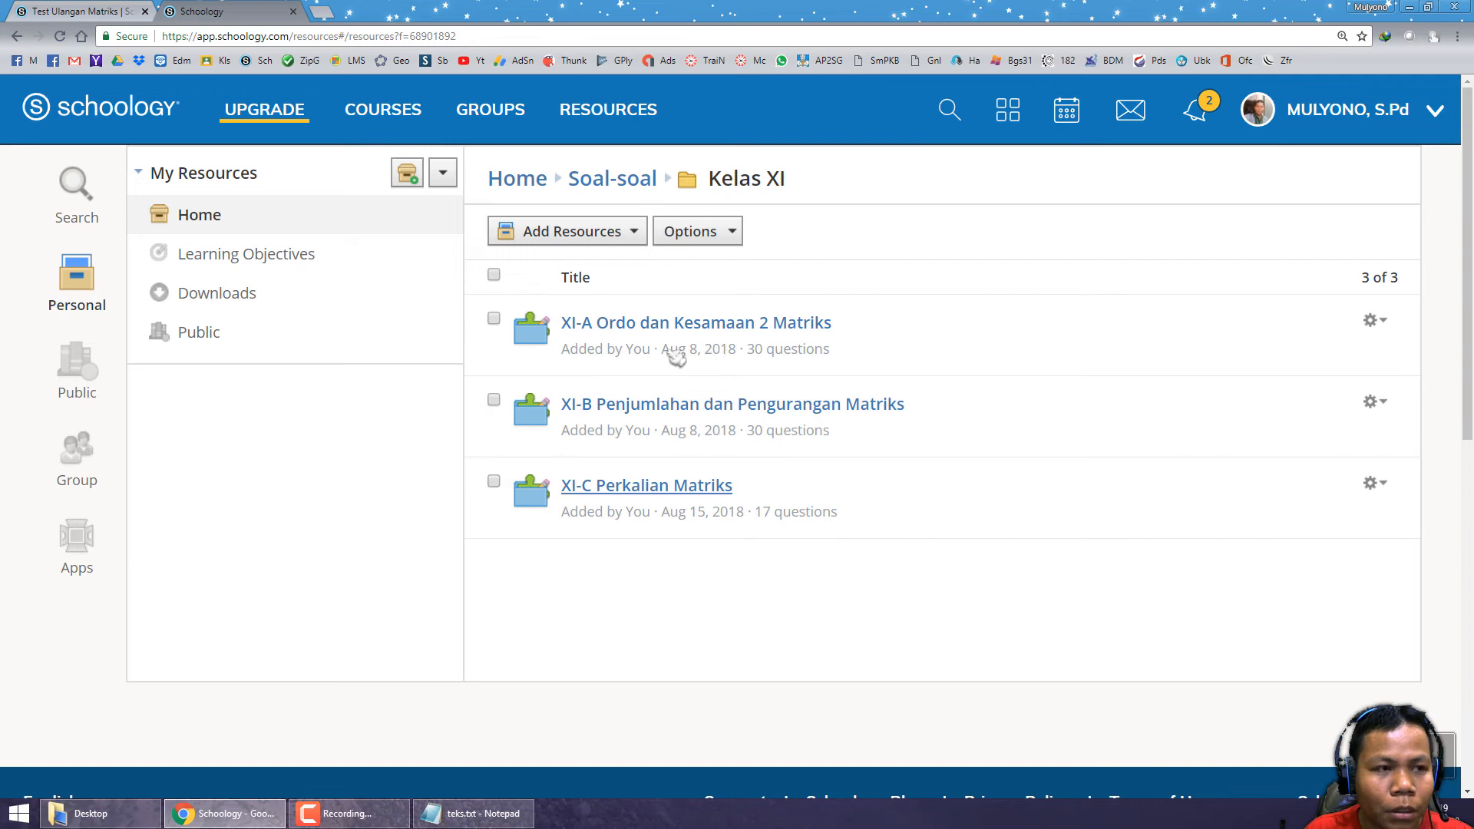
left_click(115, 11)
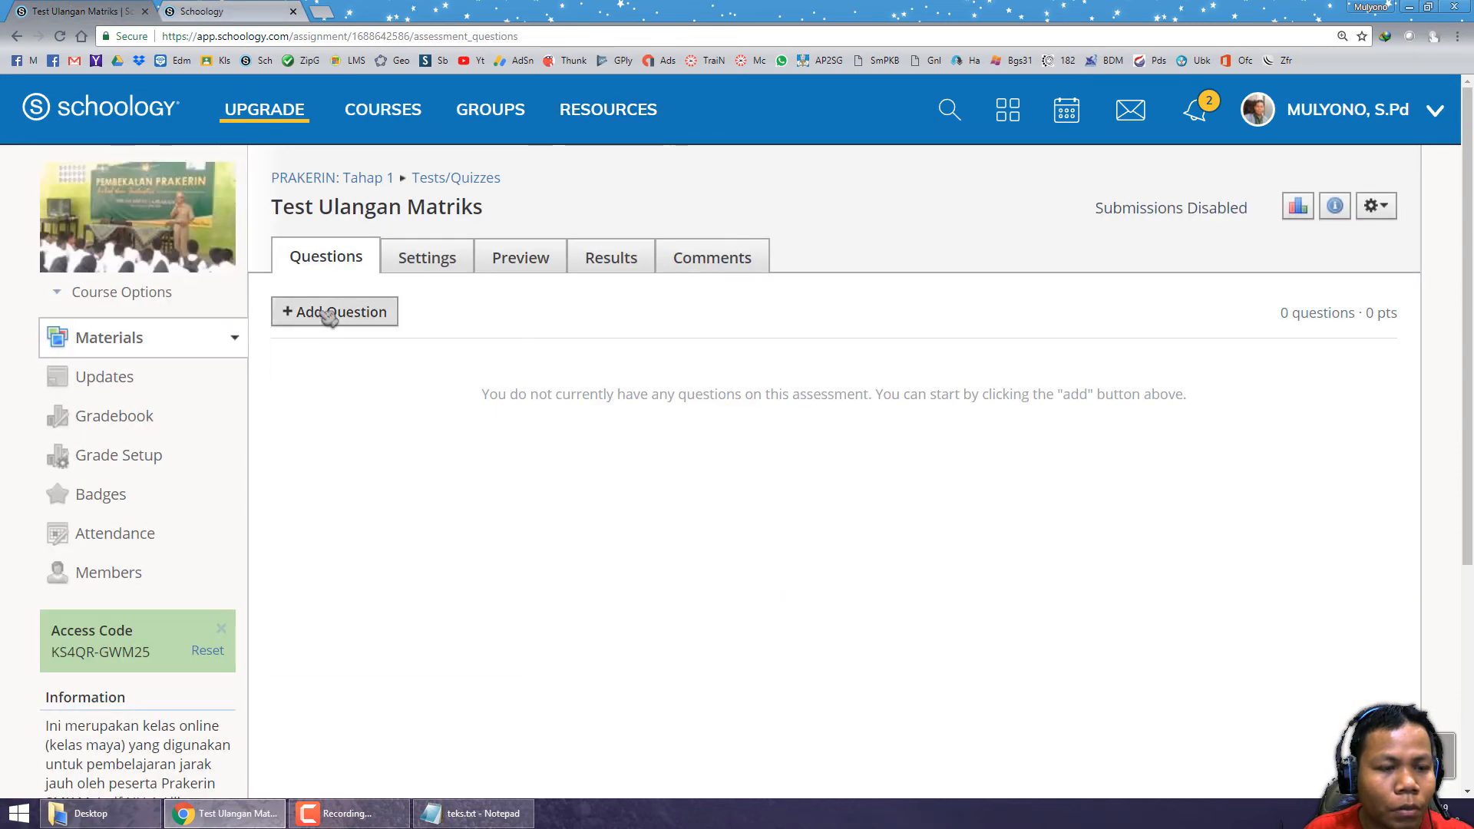
Step: Start adding random questions from the question banks to the Test Ulangan Matriks quiz
left_click(329, 314)
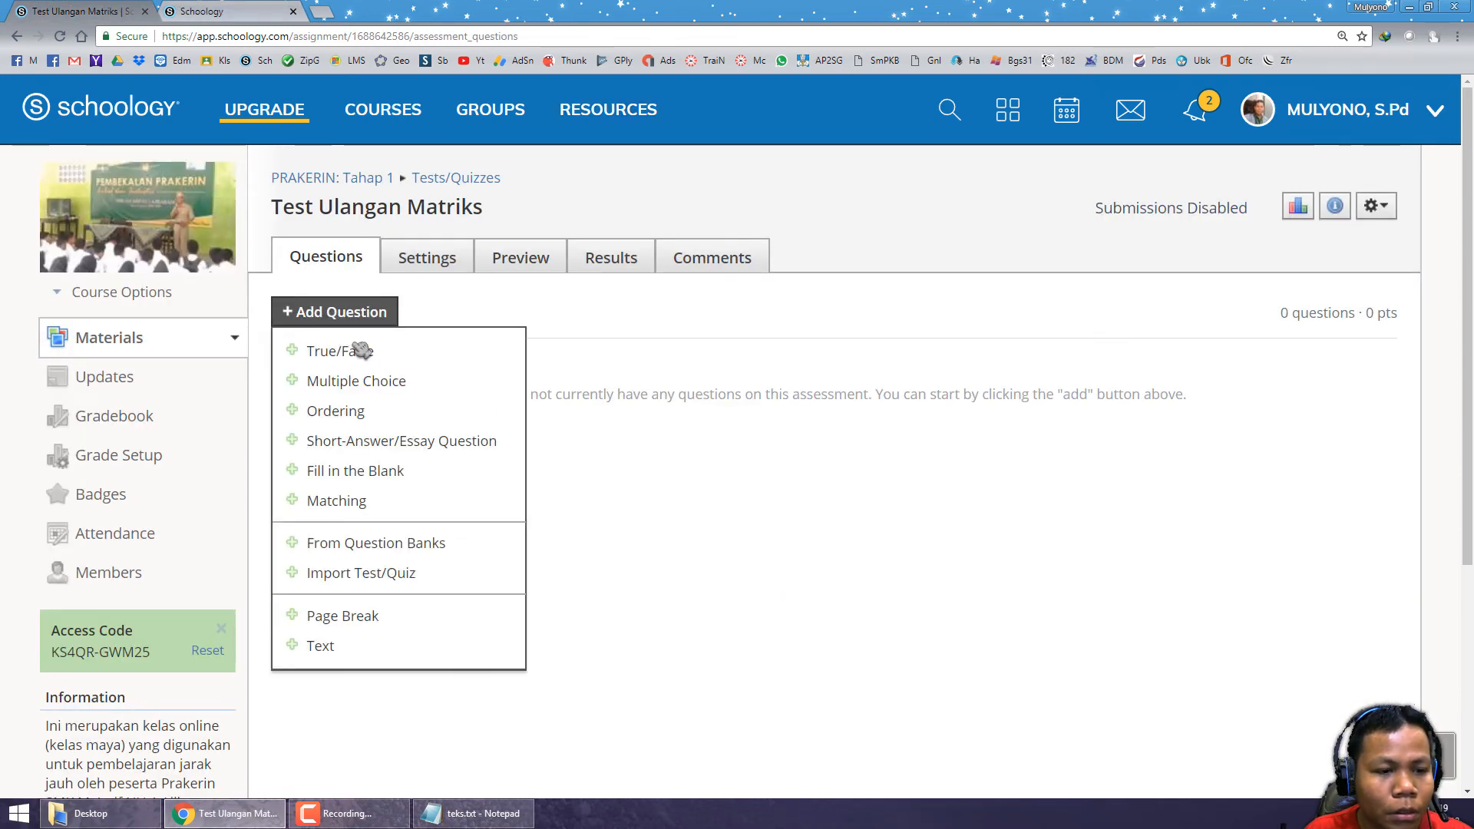
left_click(470, 551)
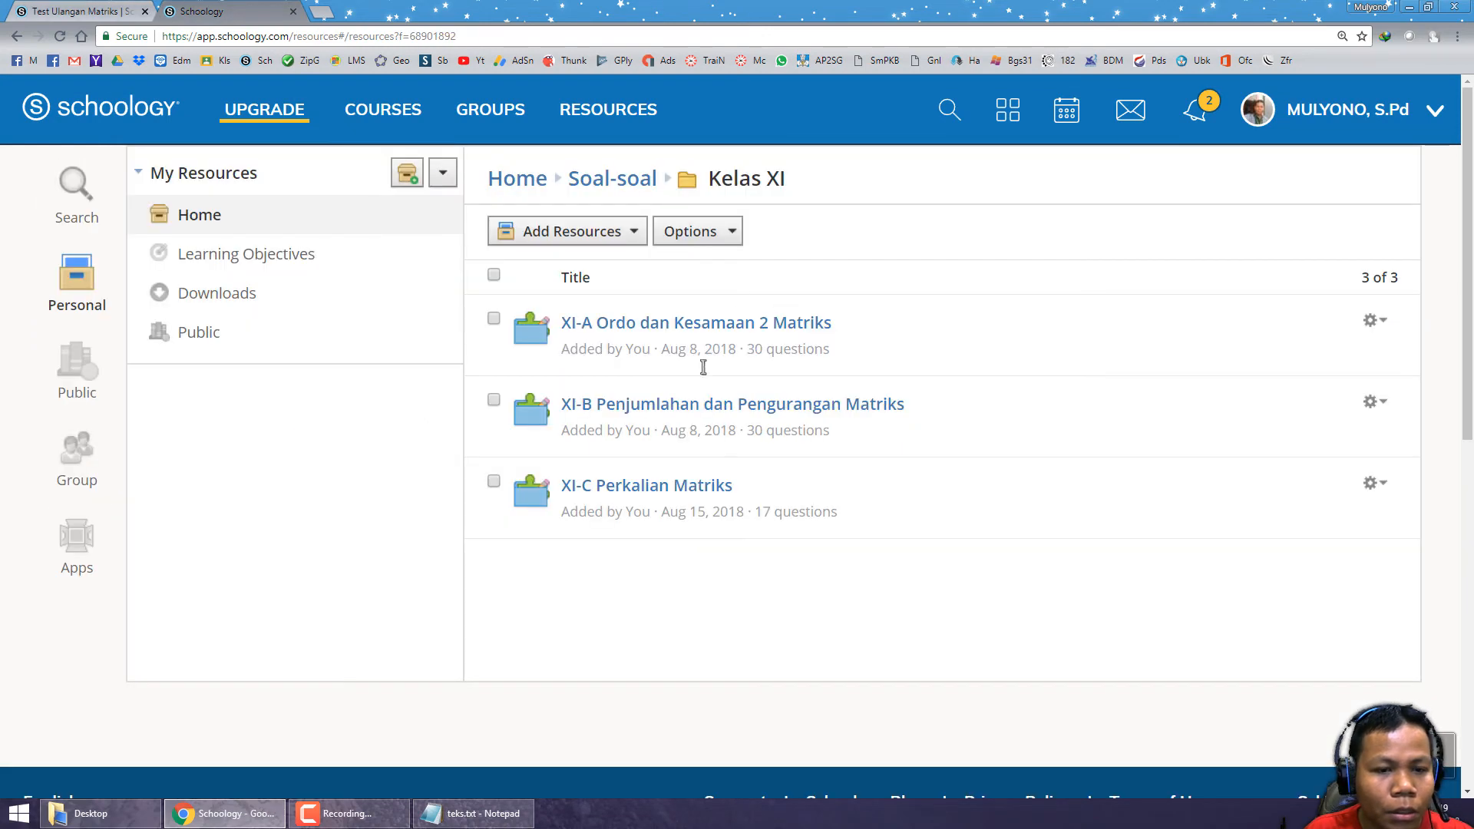
left_click(94, 11)
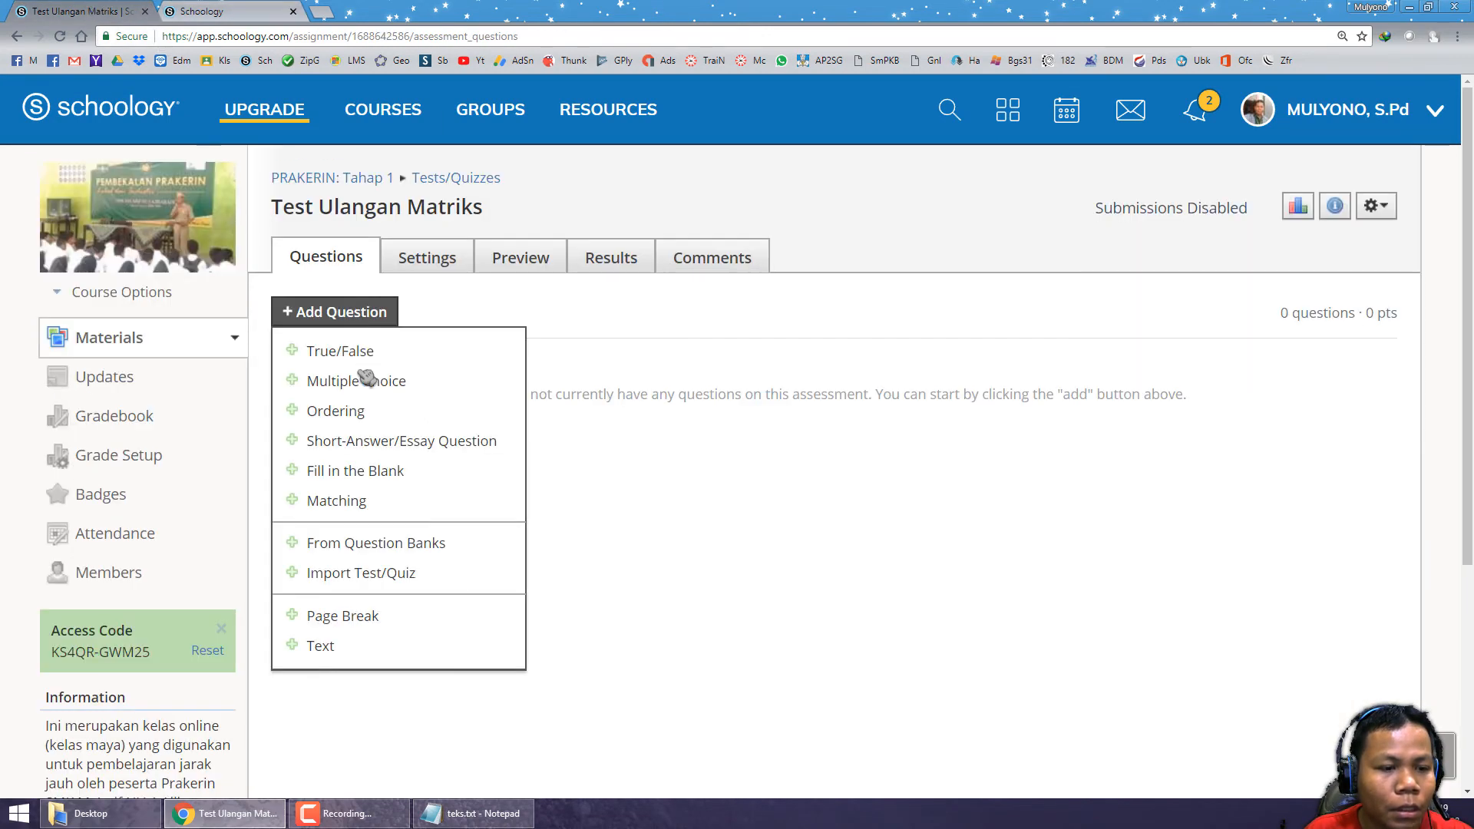
left_click(407, 544)
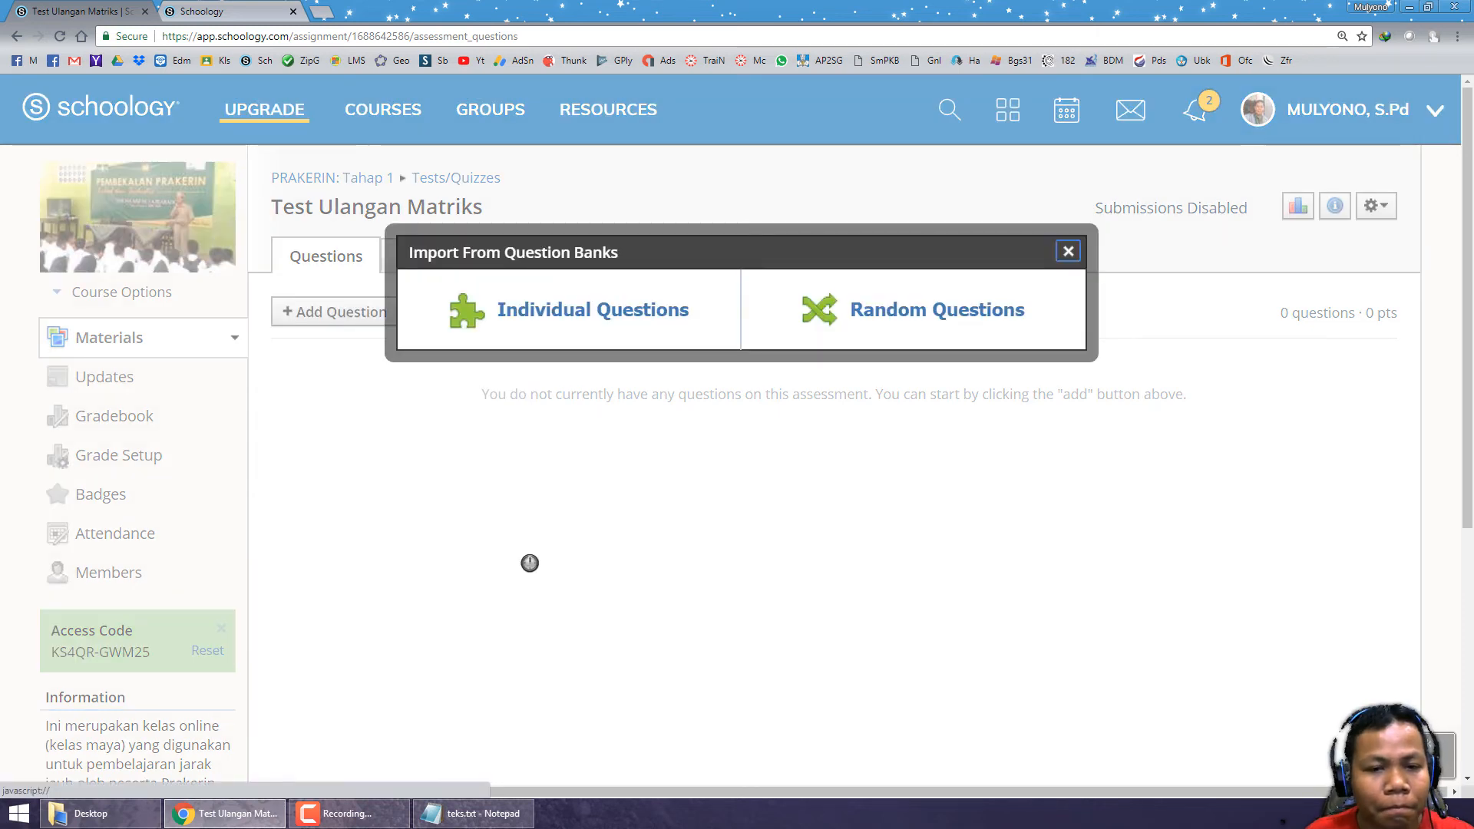
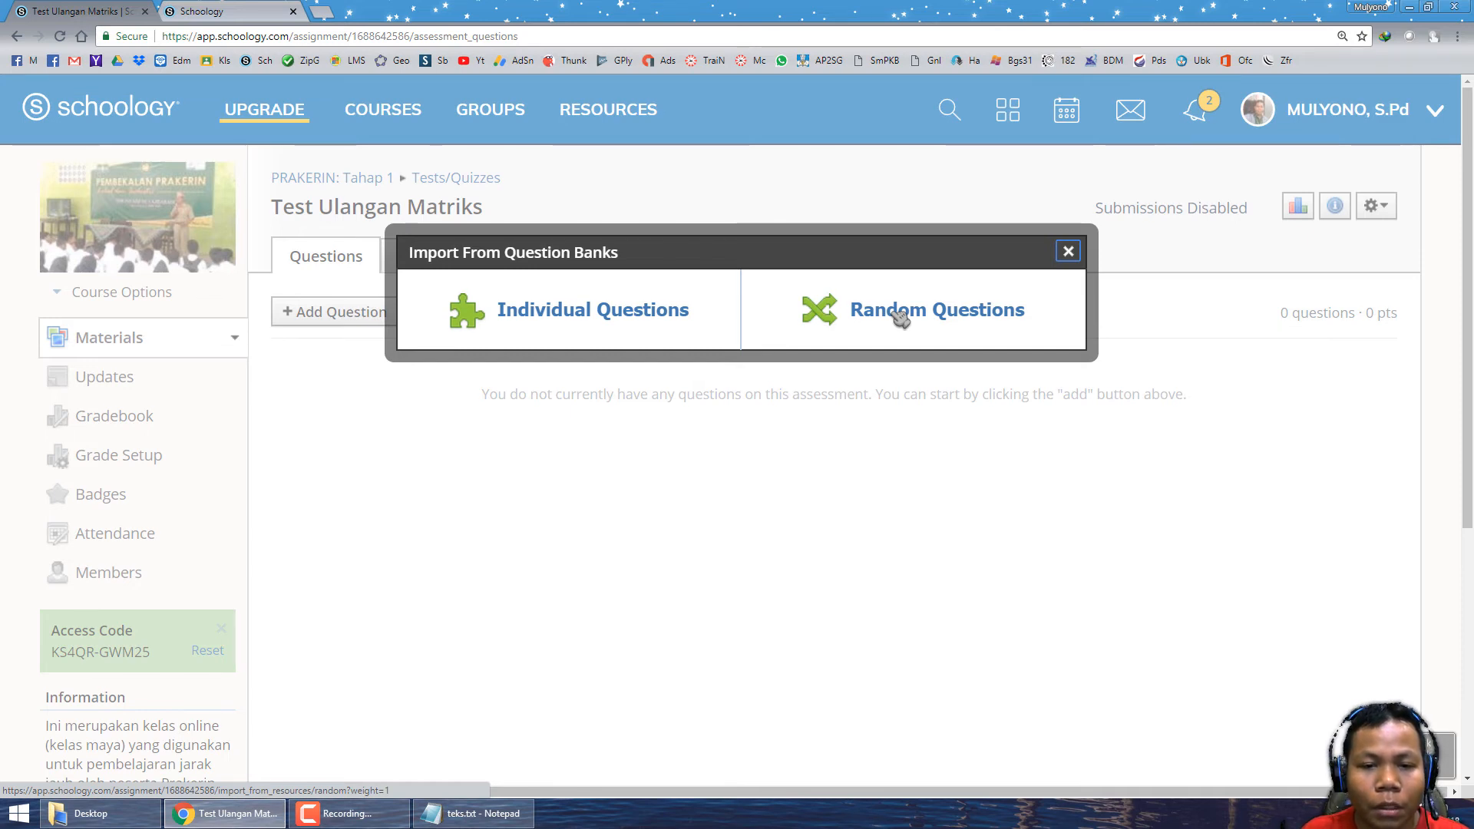
left_click(900, 316)
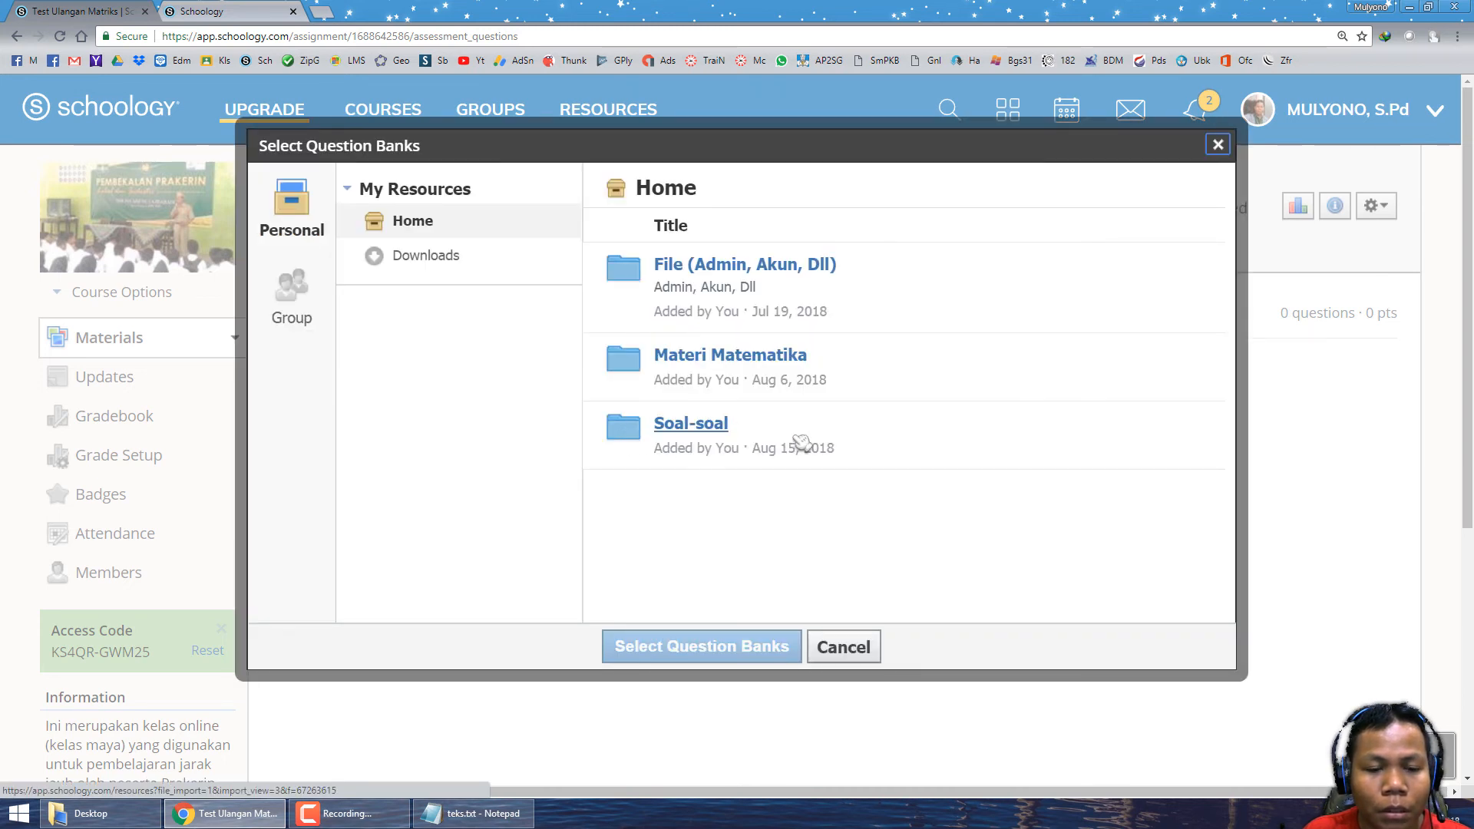
Step: Choose the XI-A Ordo dan Kesamaan 2 Matriks, XI-B Penjumlahan dan Pengurangan Matriks and XI-C Perkalian Matriks banks from Soal-soal > Kelas XI
left_click(704, 426)
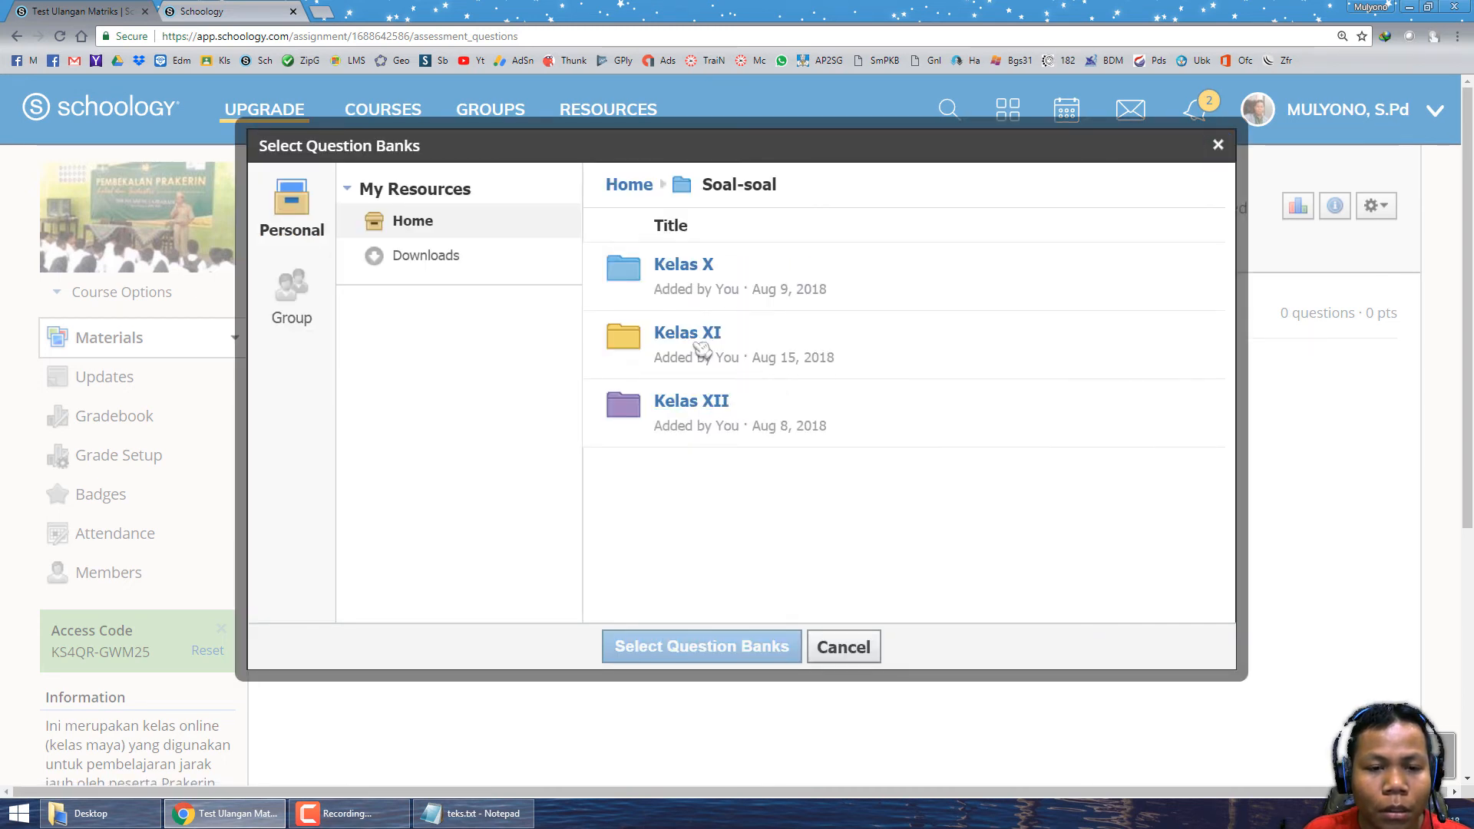
left_click(702, 338)
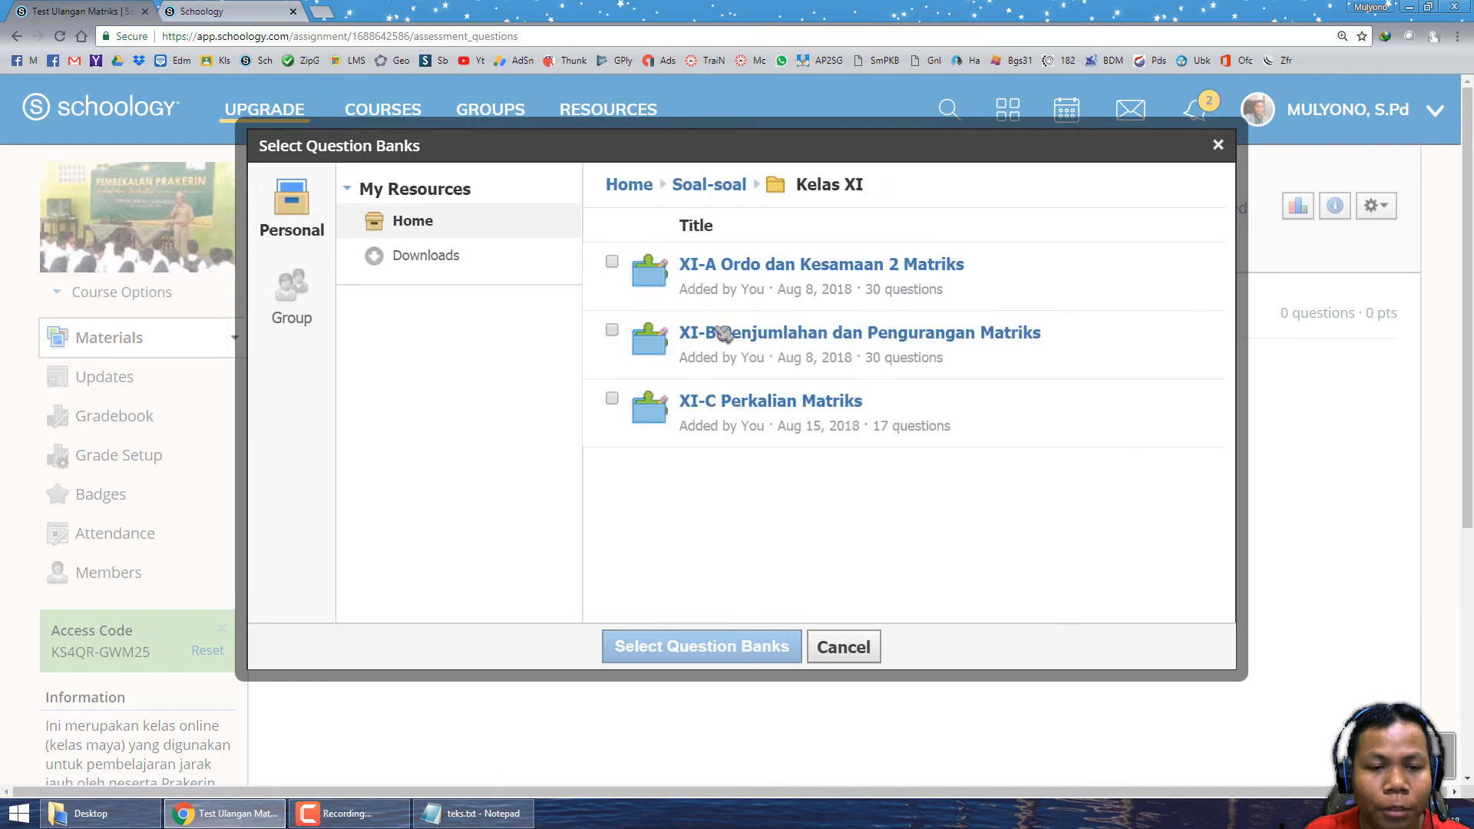
left_click(613, 263)
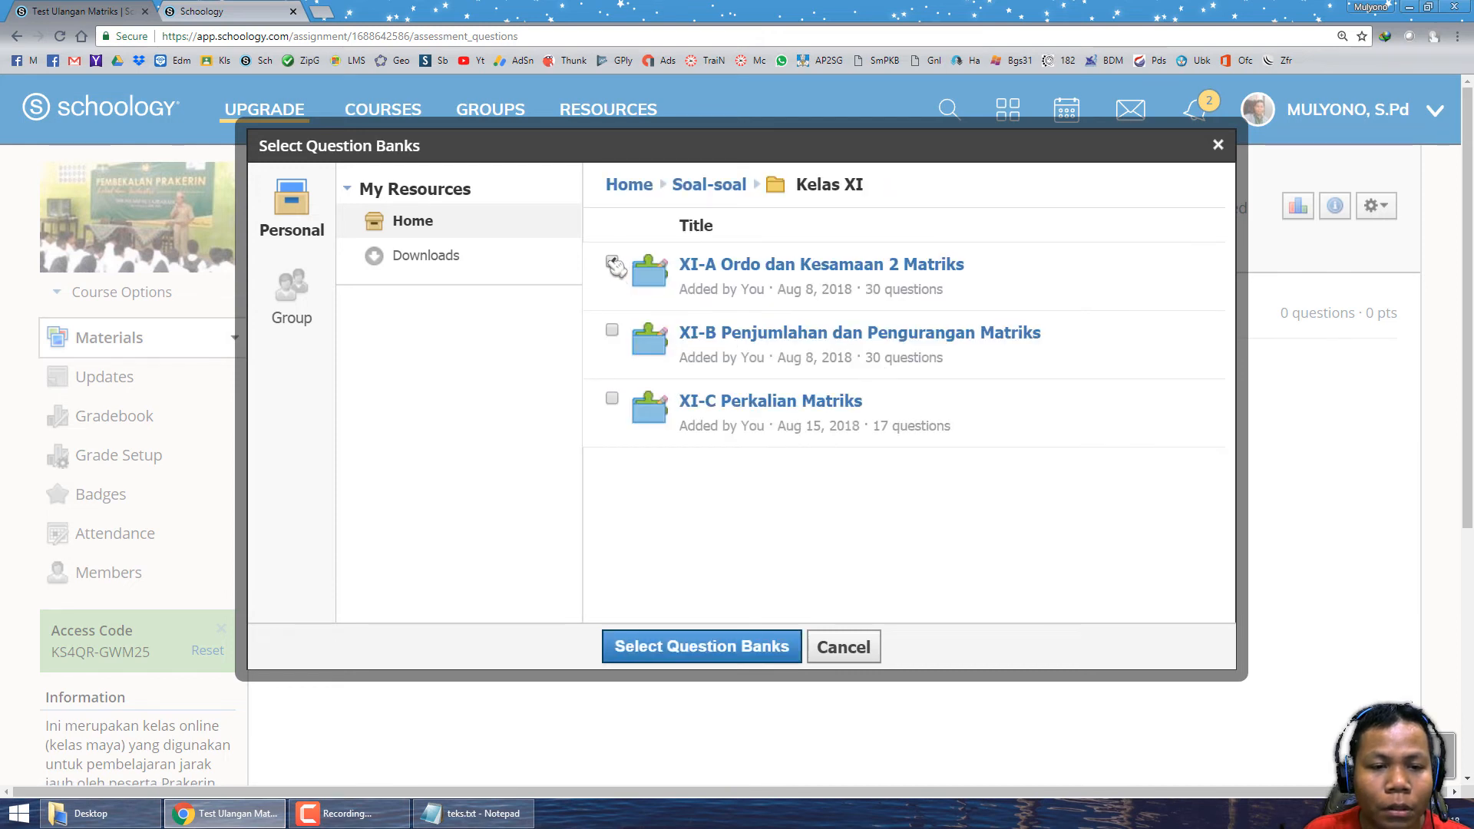
left_click(612, 331)
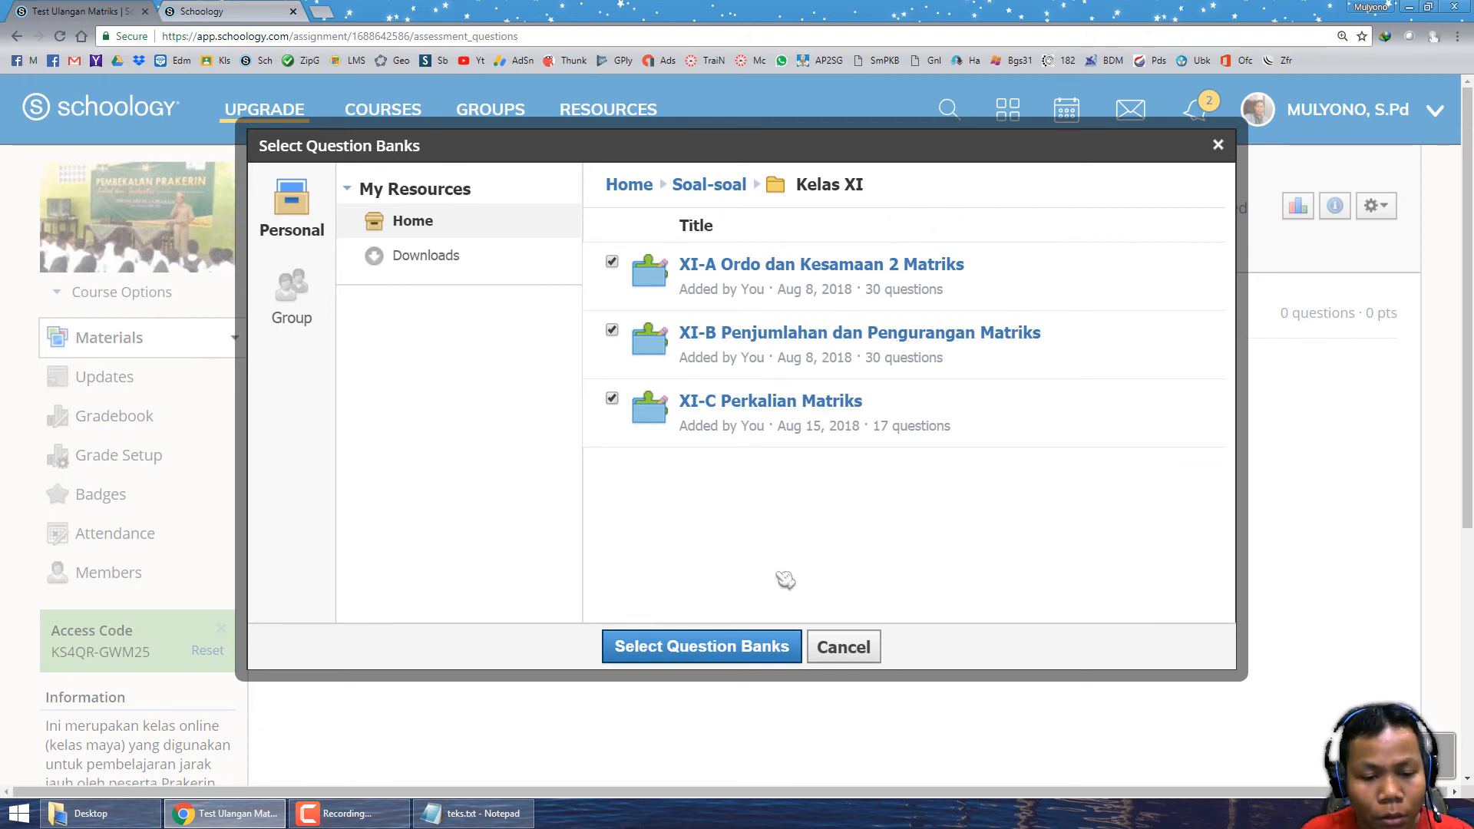
left_click(688, 653)
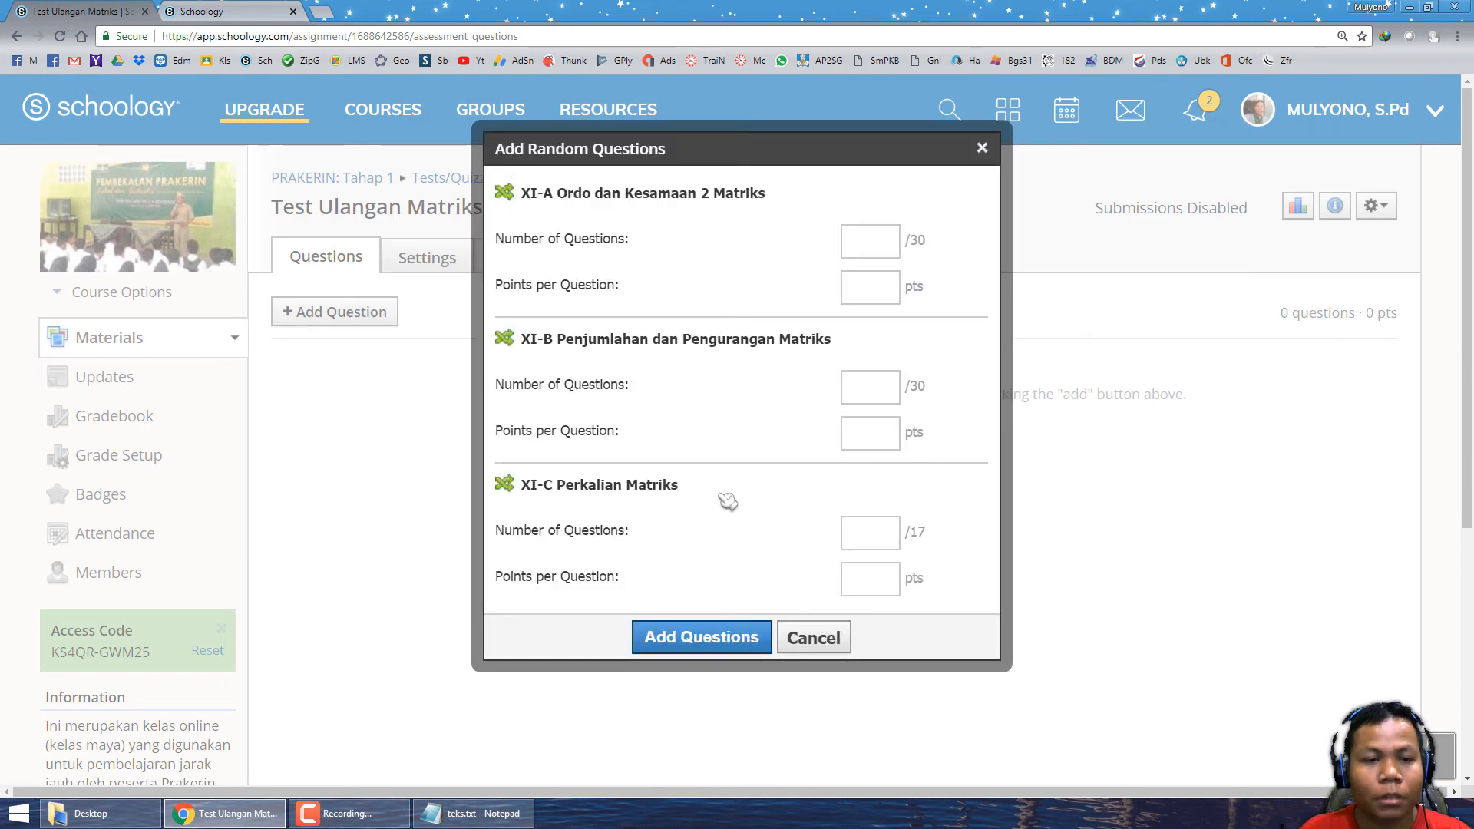
Step: Set the XI-A Ordo dan Kesamaan 2 Matriks bank to 4 random questions at 10 points each
left_click_drag(627, 193, 688, 194)
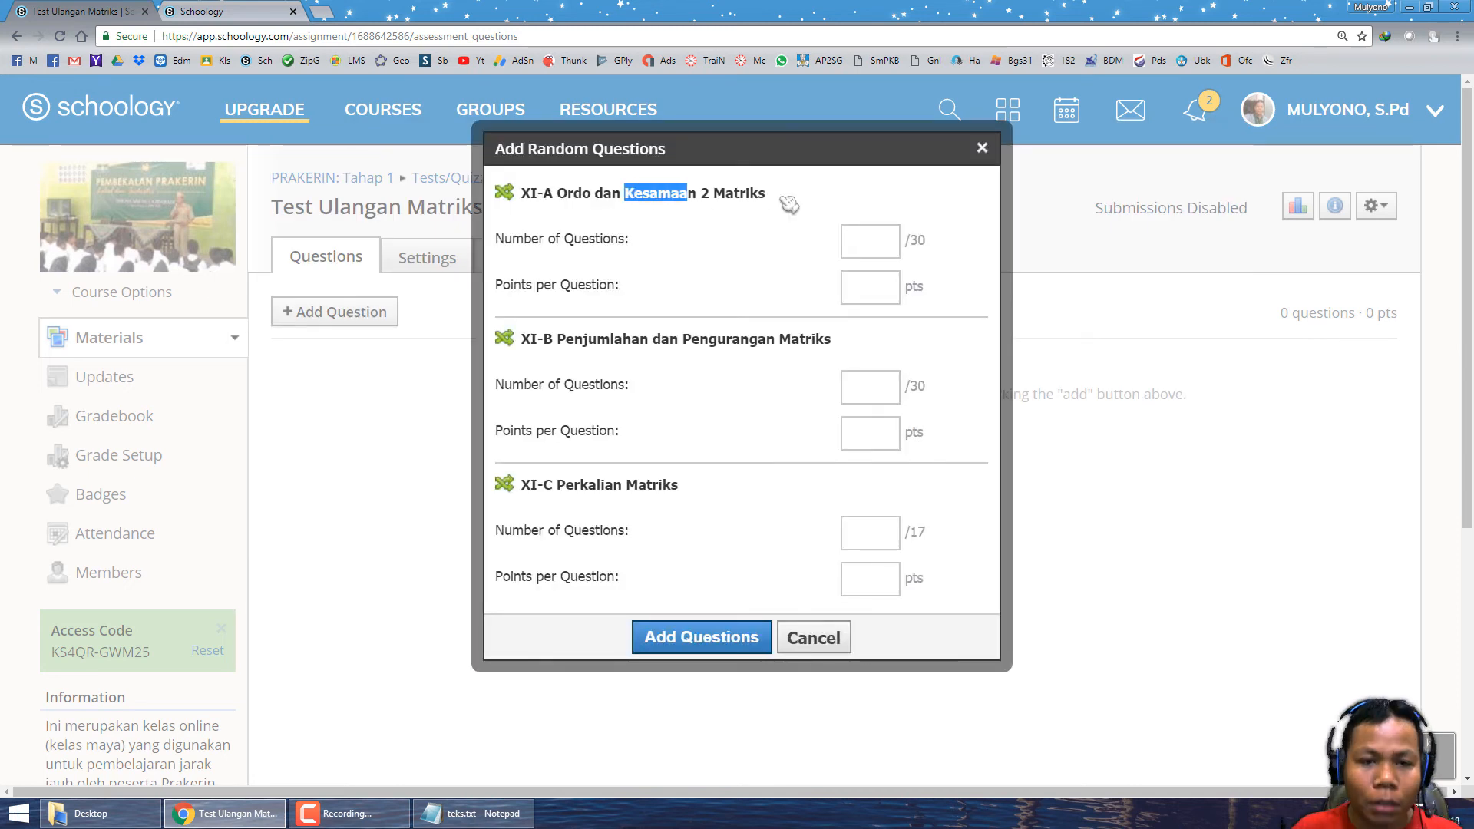
left_click_drag(789, 204, 819, 243)
left_click(849, 243)
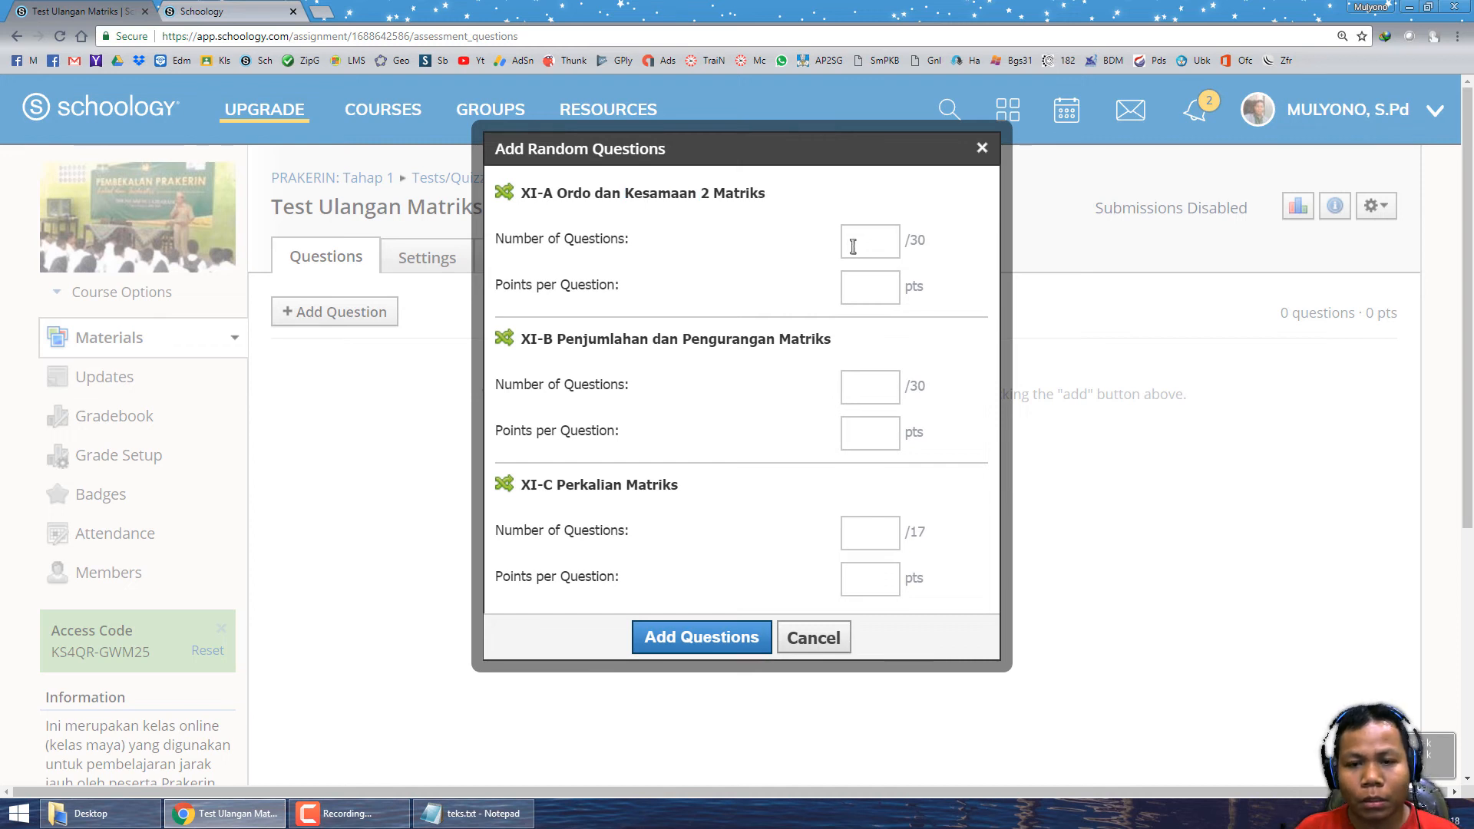
left_click_drag(912, 240, 940, 245)
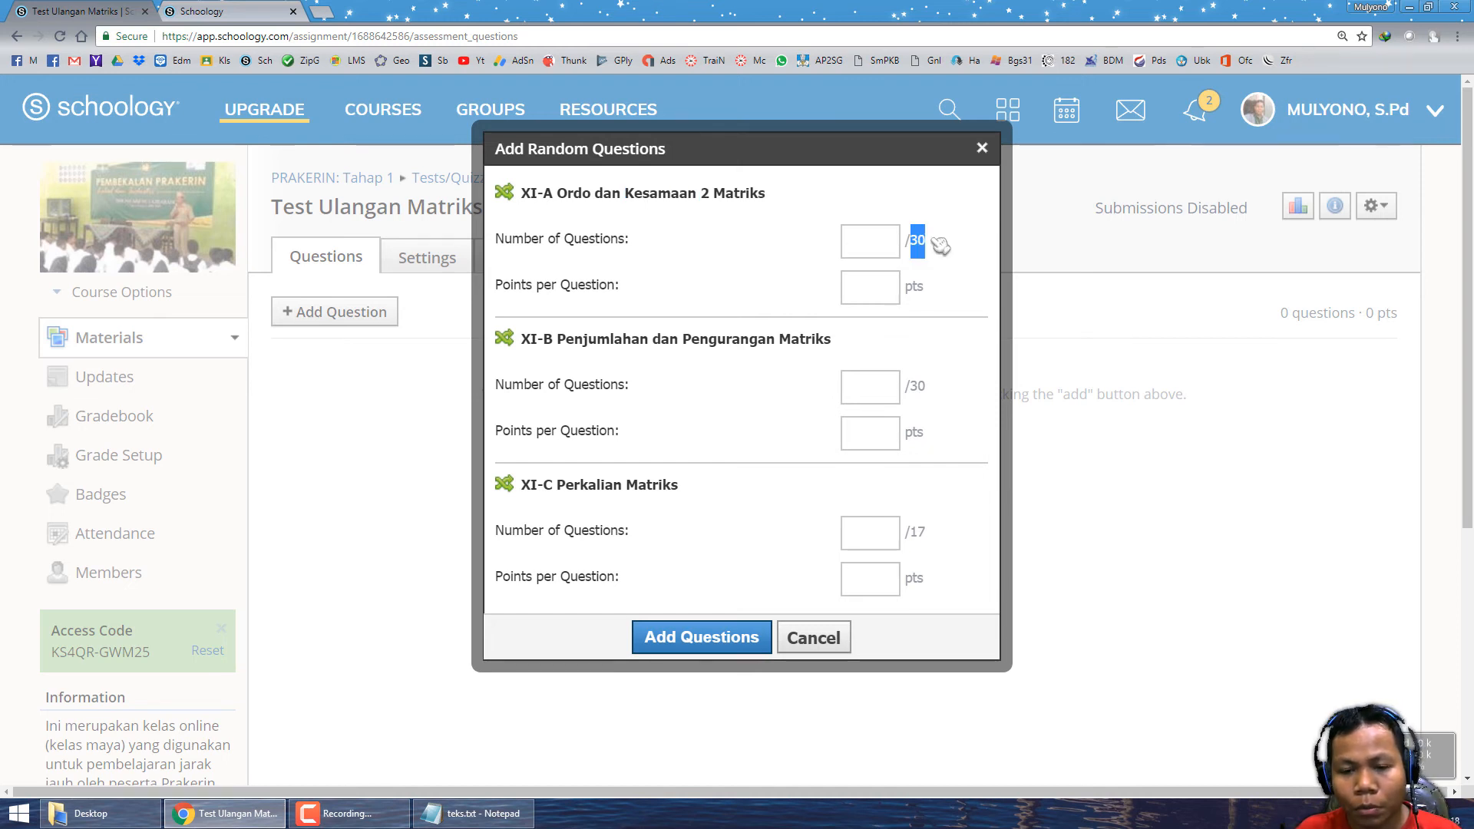
left_click(864, 251)
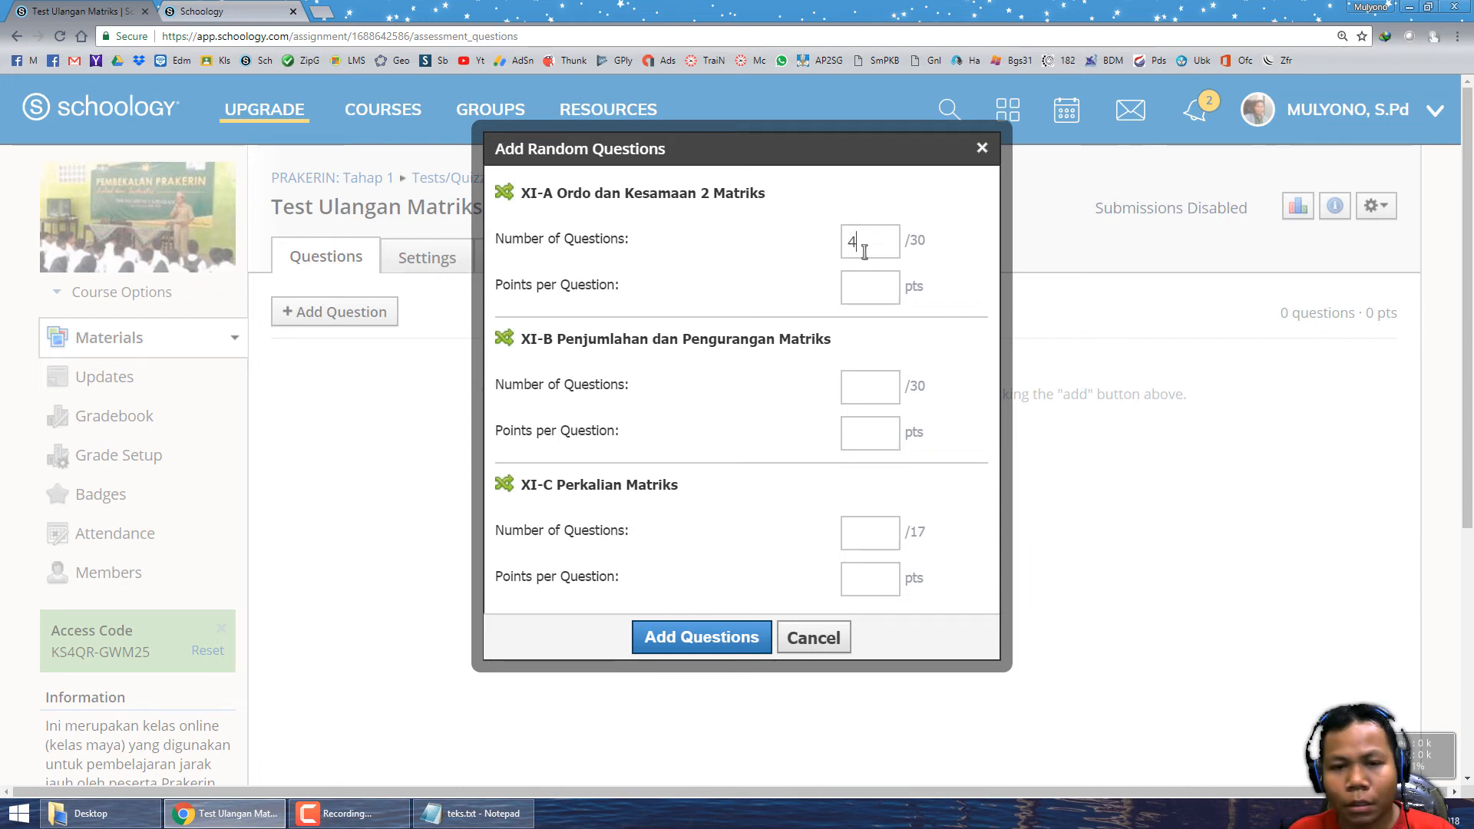
key("Tab")
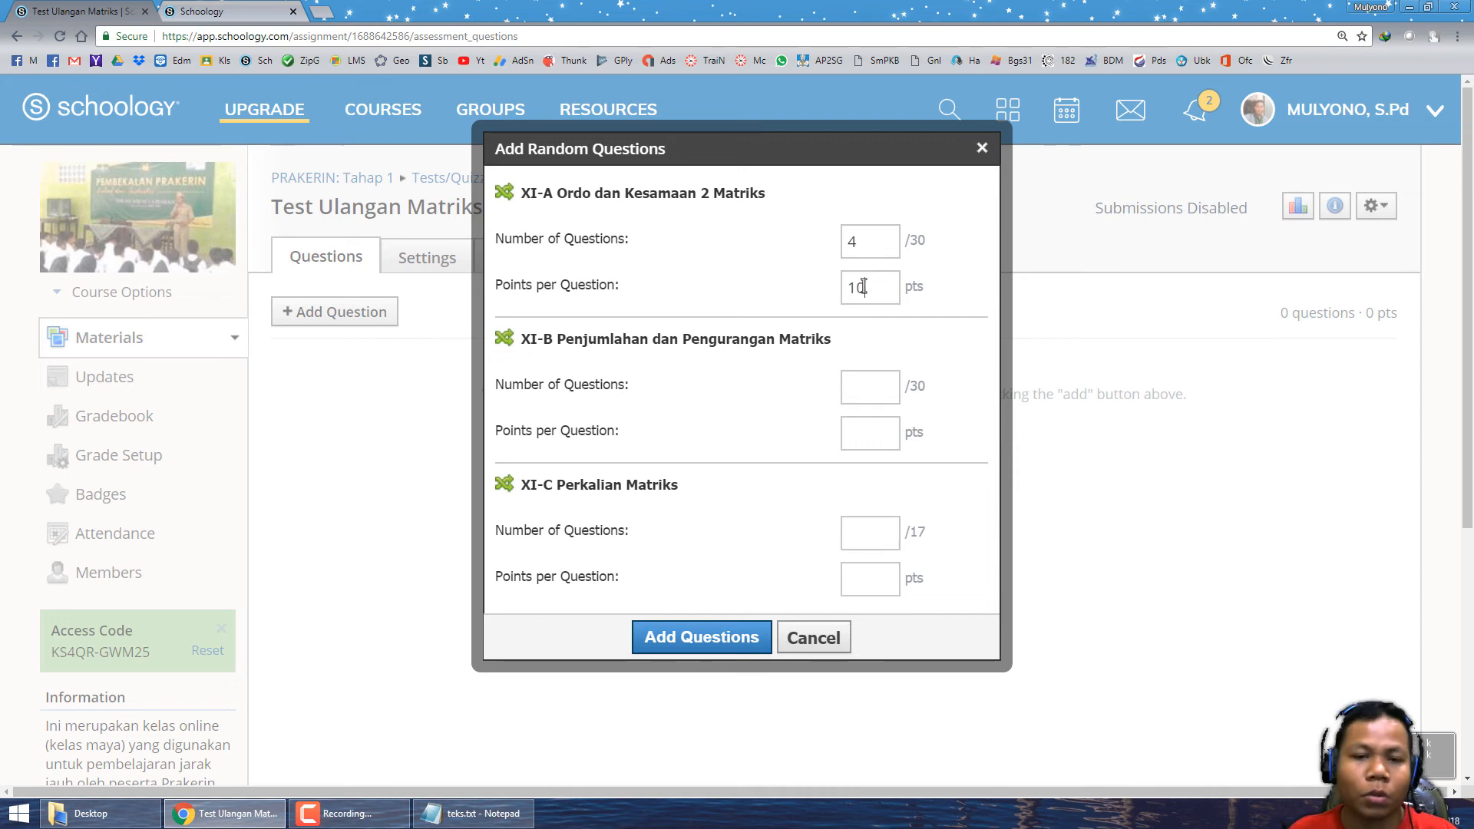
Step: Set the XI-B Penjumlahan dan Pengurangan Matriks bank to 3 random questions at 10 points each
left_click_drag(558, 338, 865, 399)
left_click(867, 393)
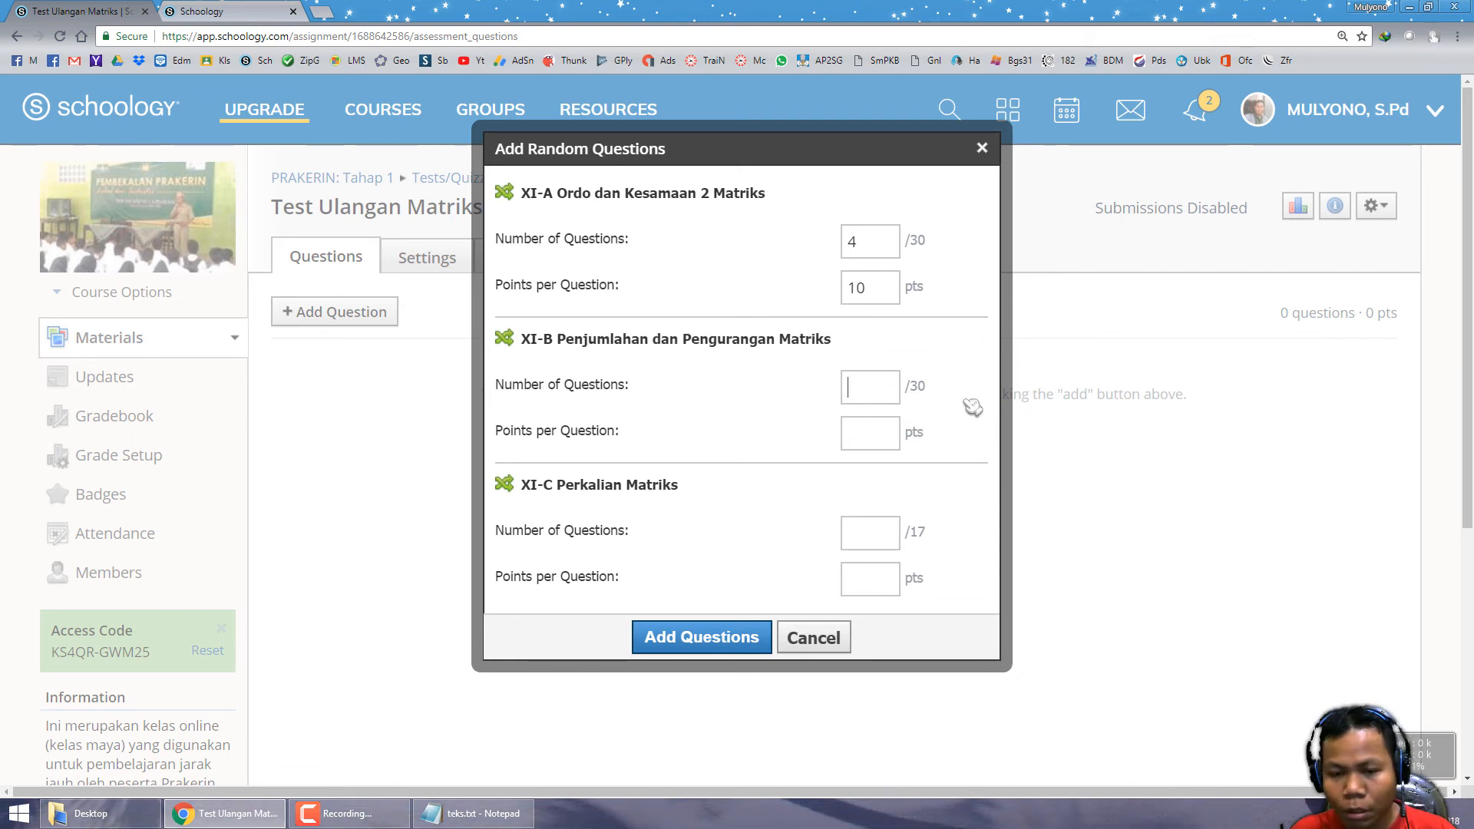
type("3")
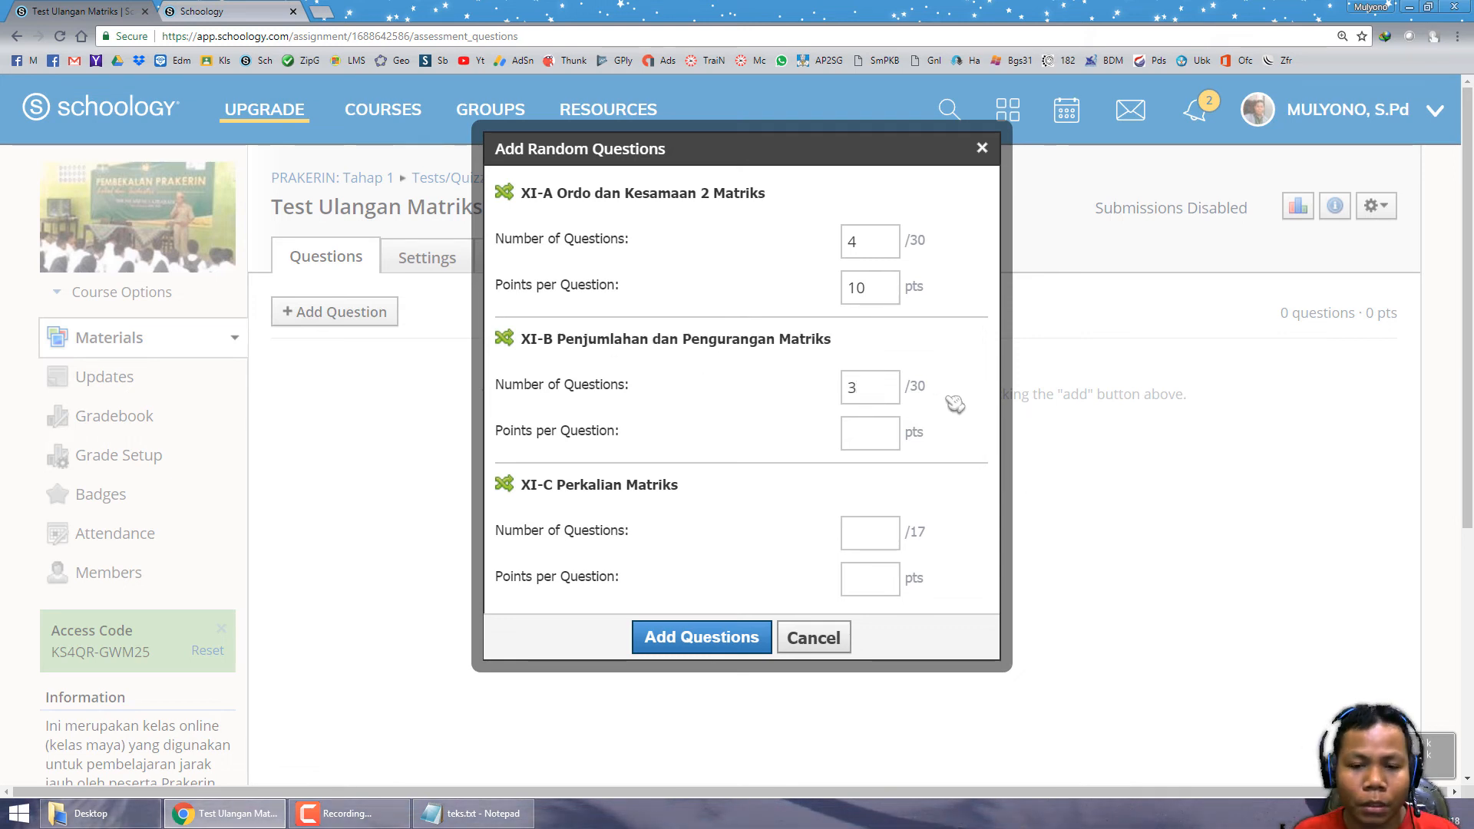
double_click(918, 386)
left_click(858, 428)
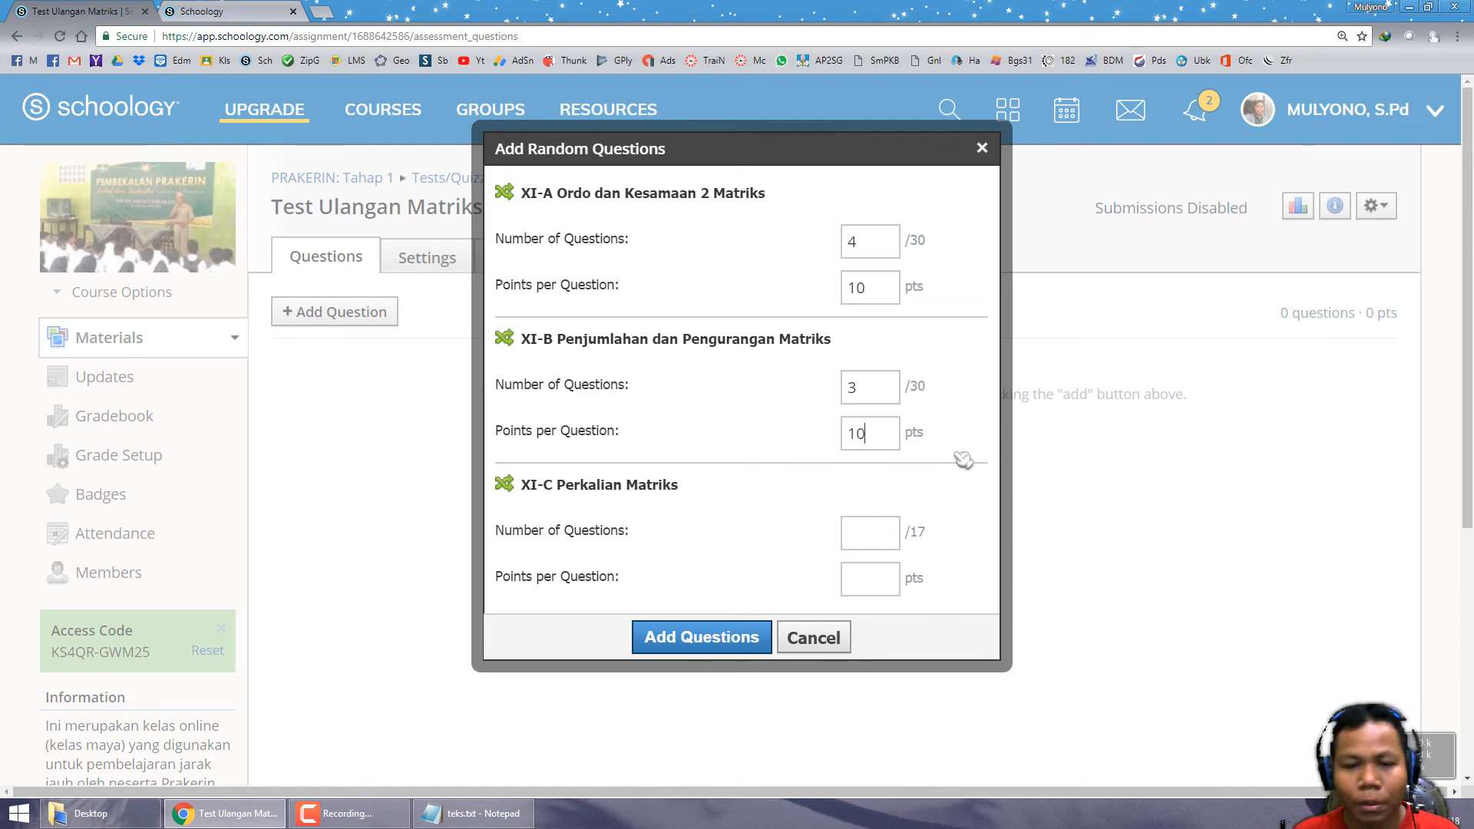
Step: Set the XI-C Perkalian Matriks bank to 3 random questions at 10 points each
scroll(956, 509, "down", 3)
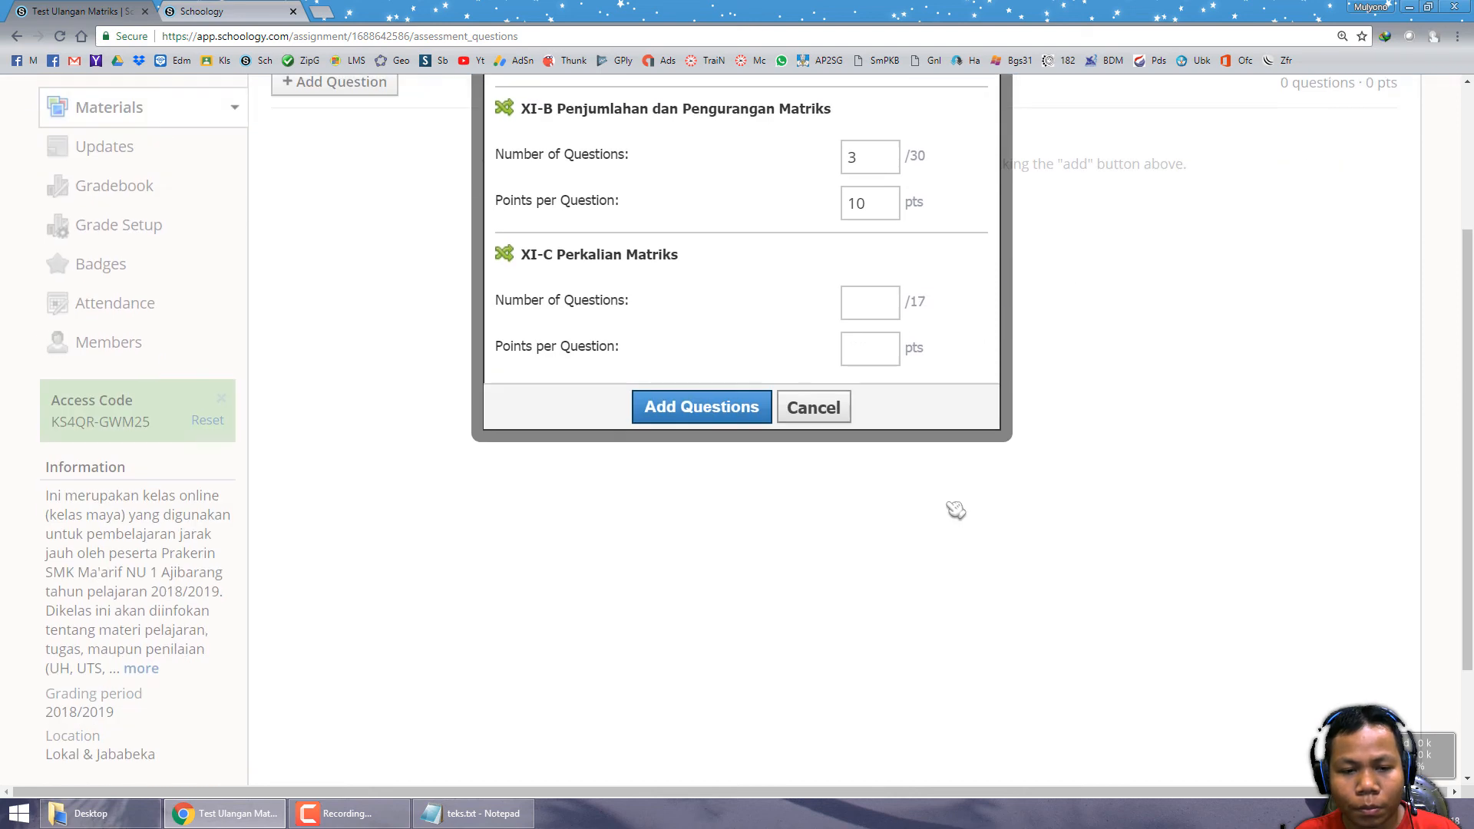
scroll(855, 445, "up", 2)
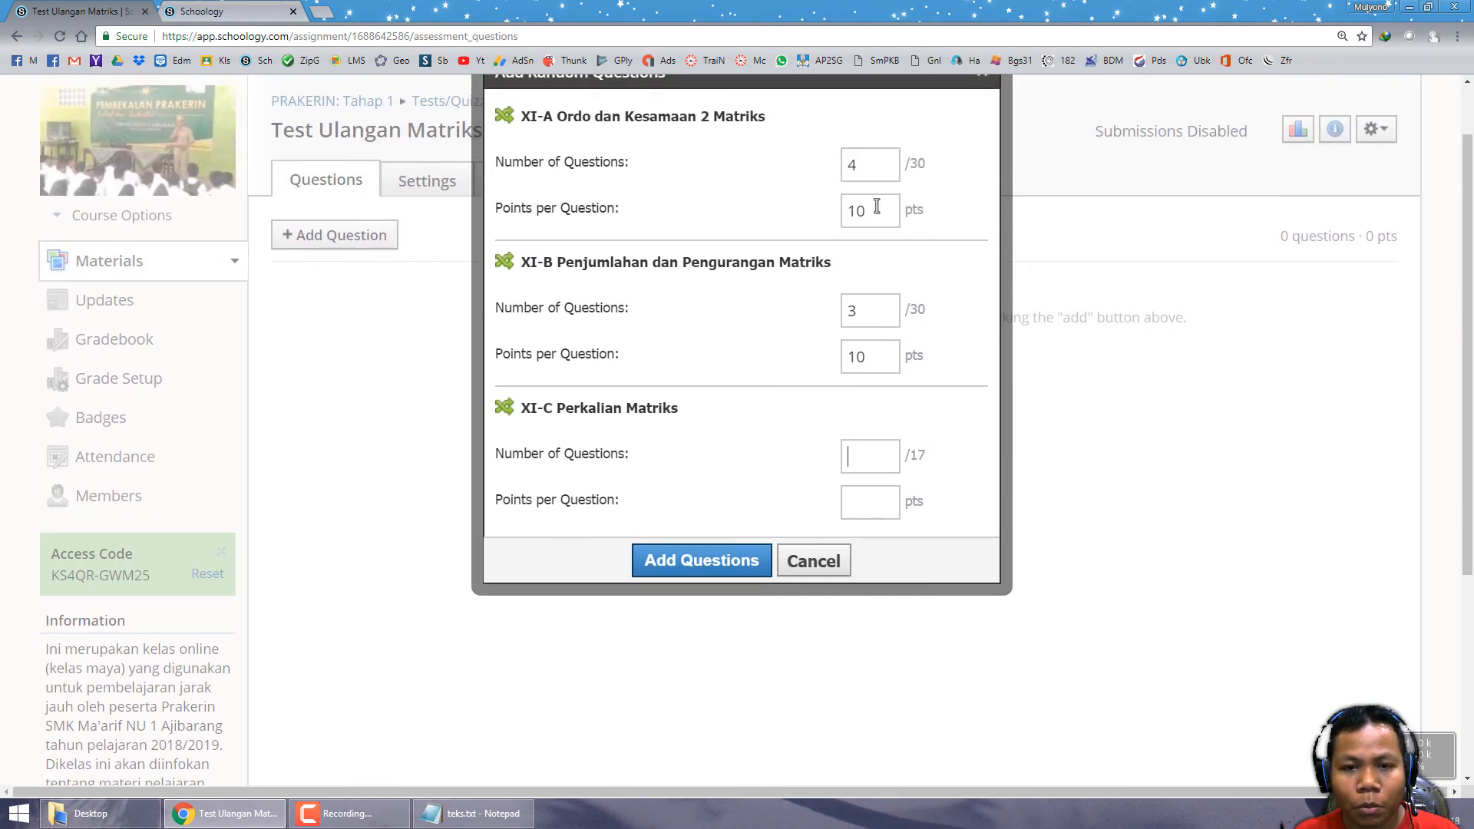
left_click(860, 452)
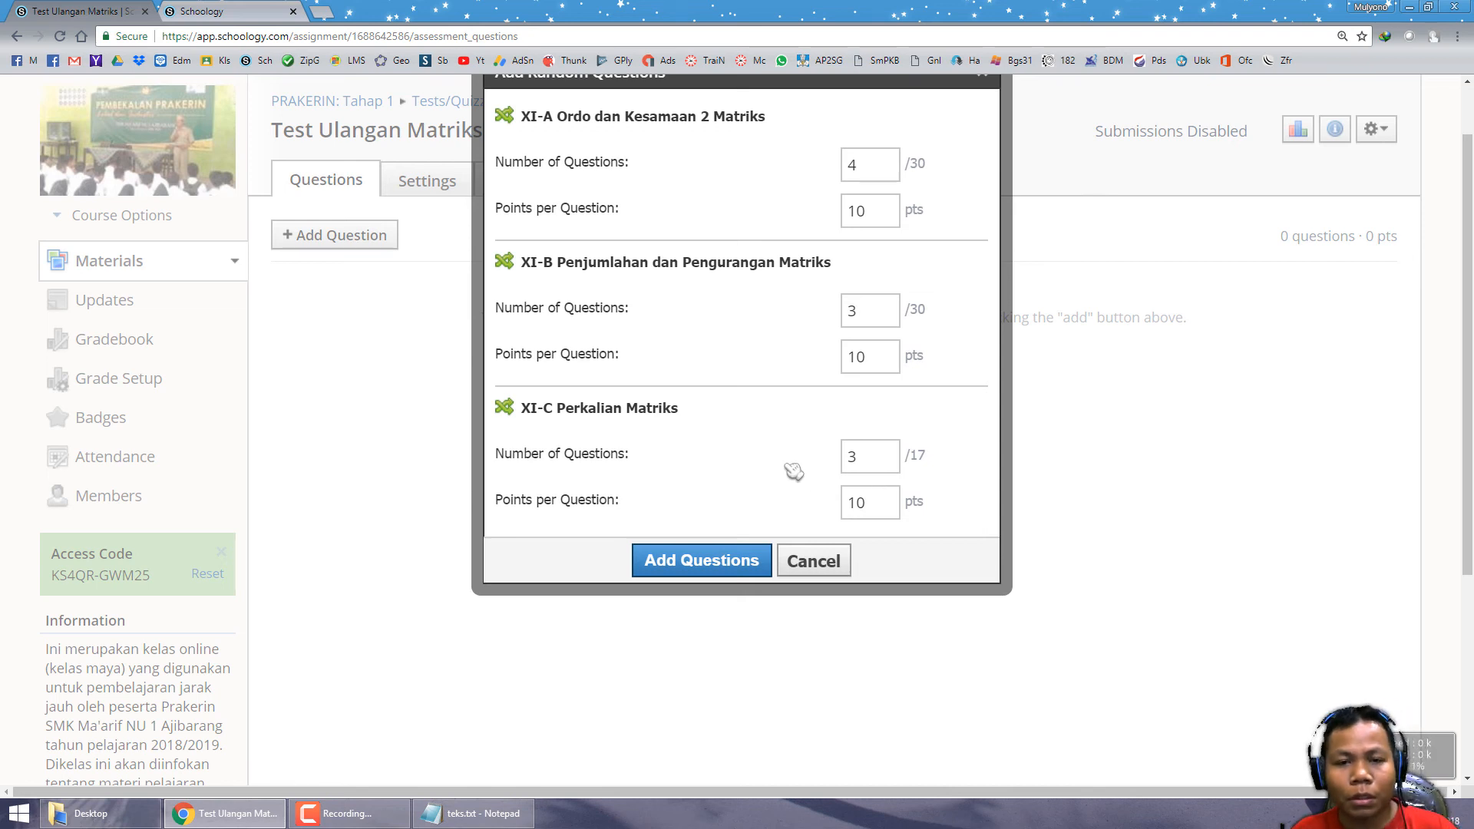
Step: Review the number of questions drawn from each bank and compare them with the Kelas XI banks in the resources
double_click(850, 161)
double_click(864, 313)
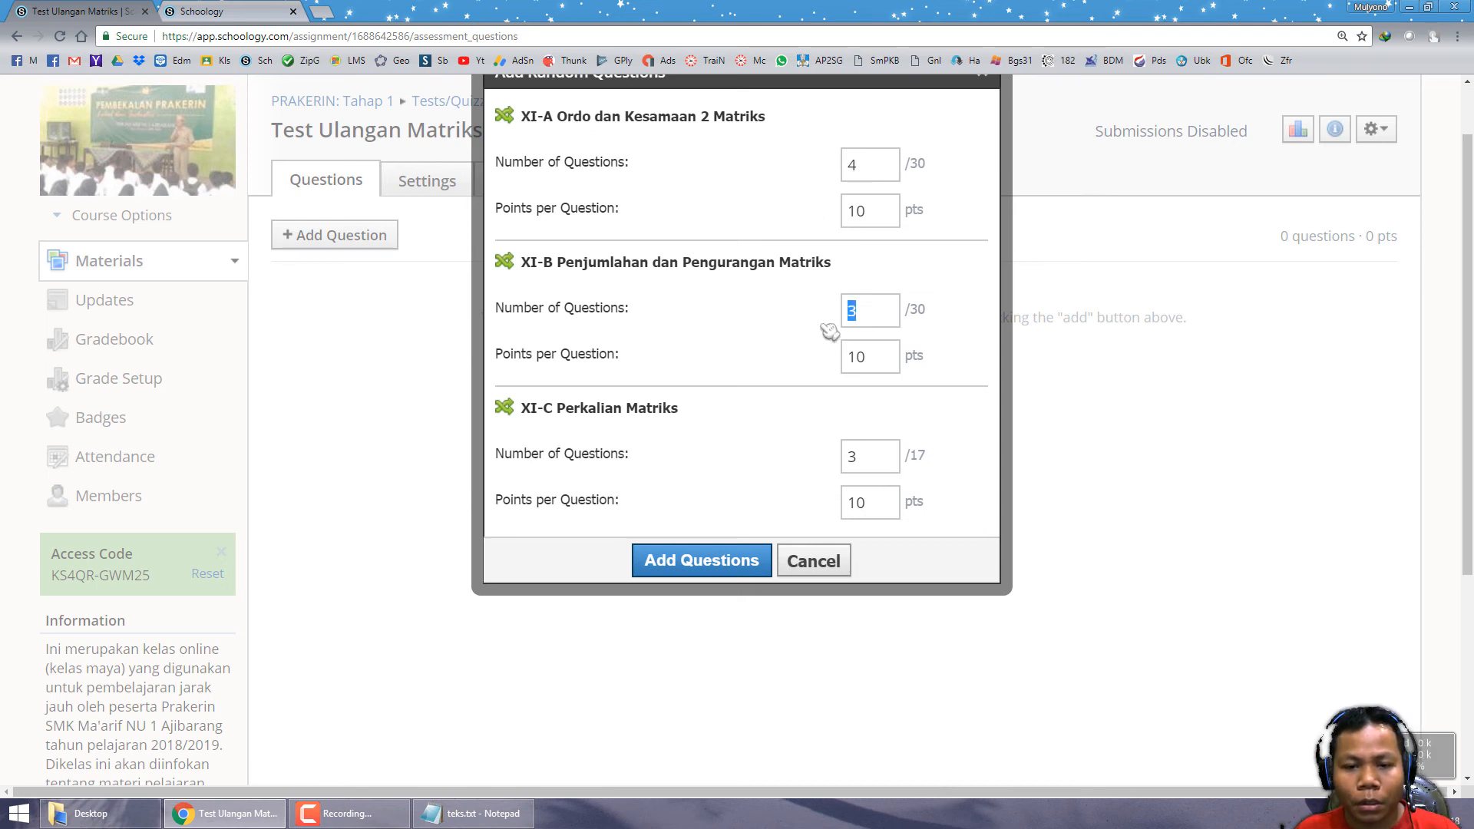
double_click(874, 465)
double_click(860, 177)
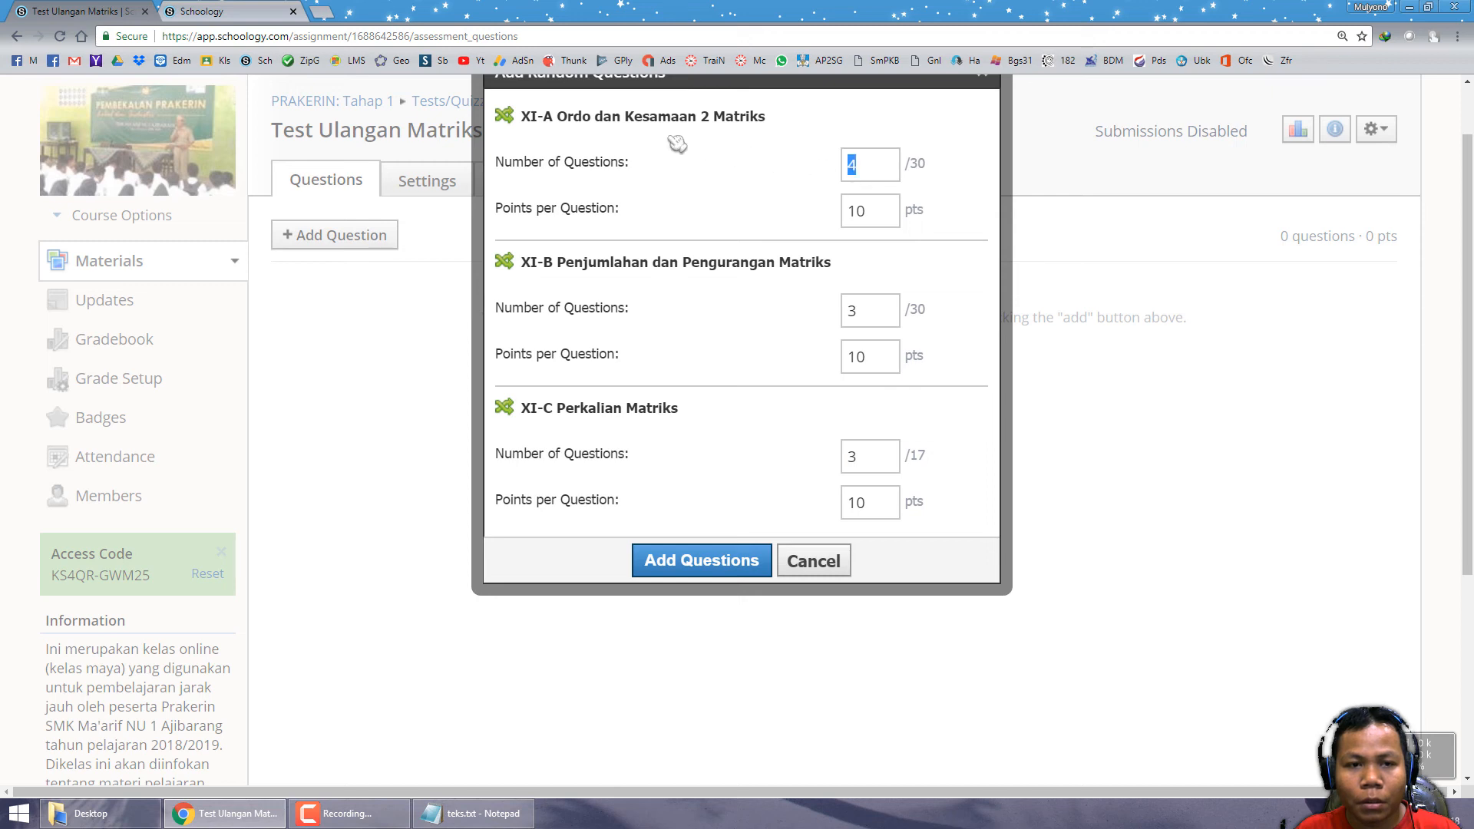
left_click_drag(632, 116, 760, 119)
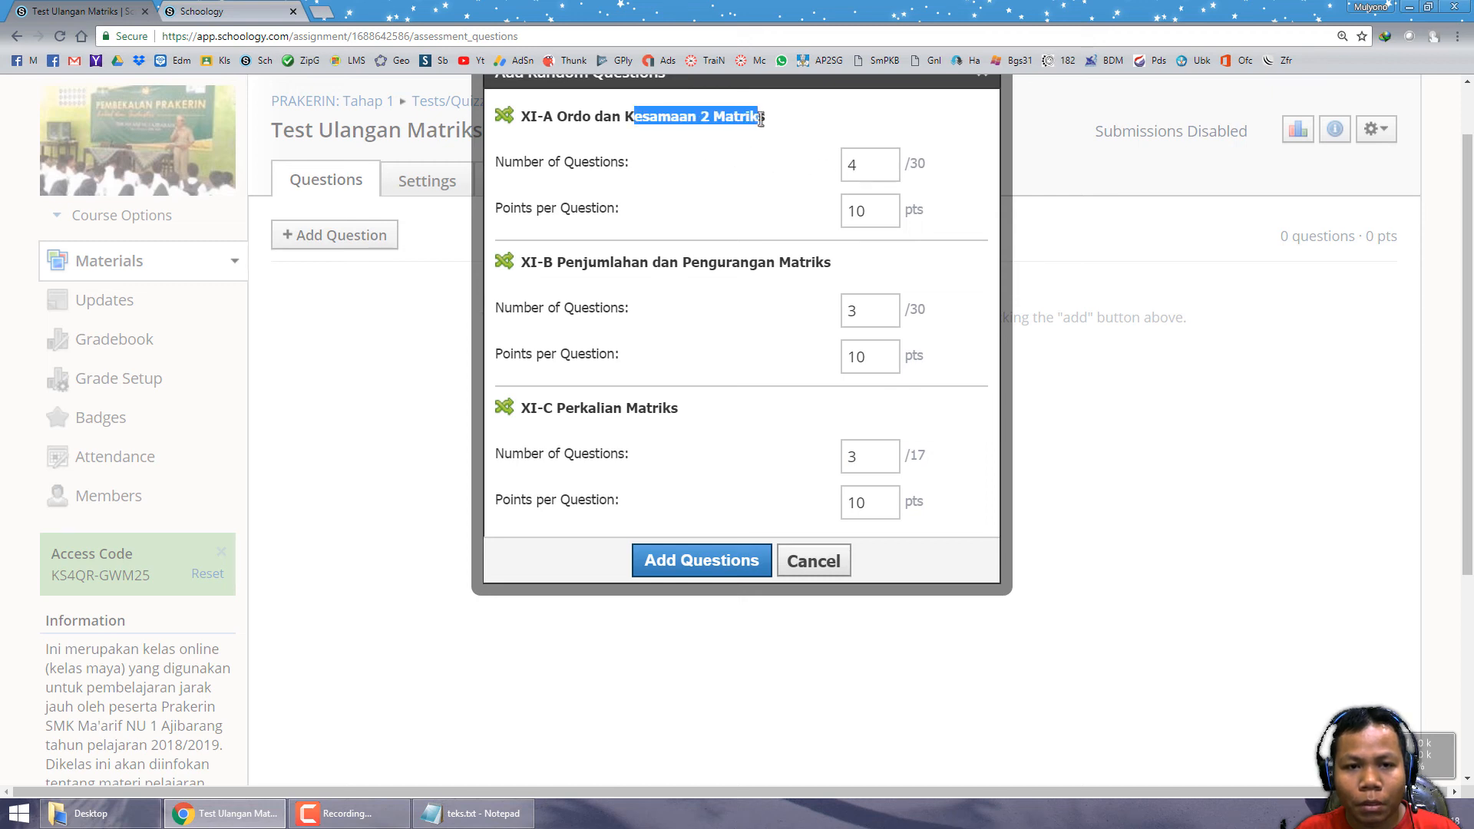
double_click(868, 311)
double_click(559, 263)
left_click_drag(763, 268, 862, 276)
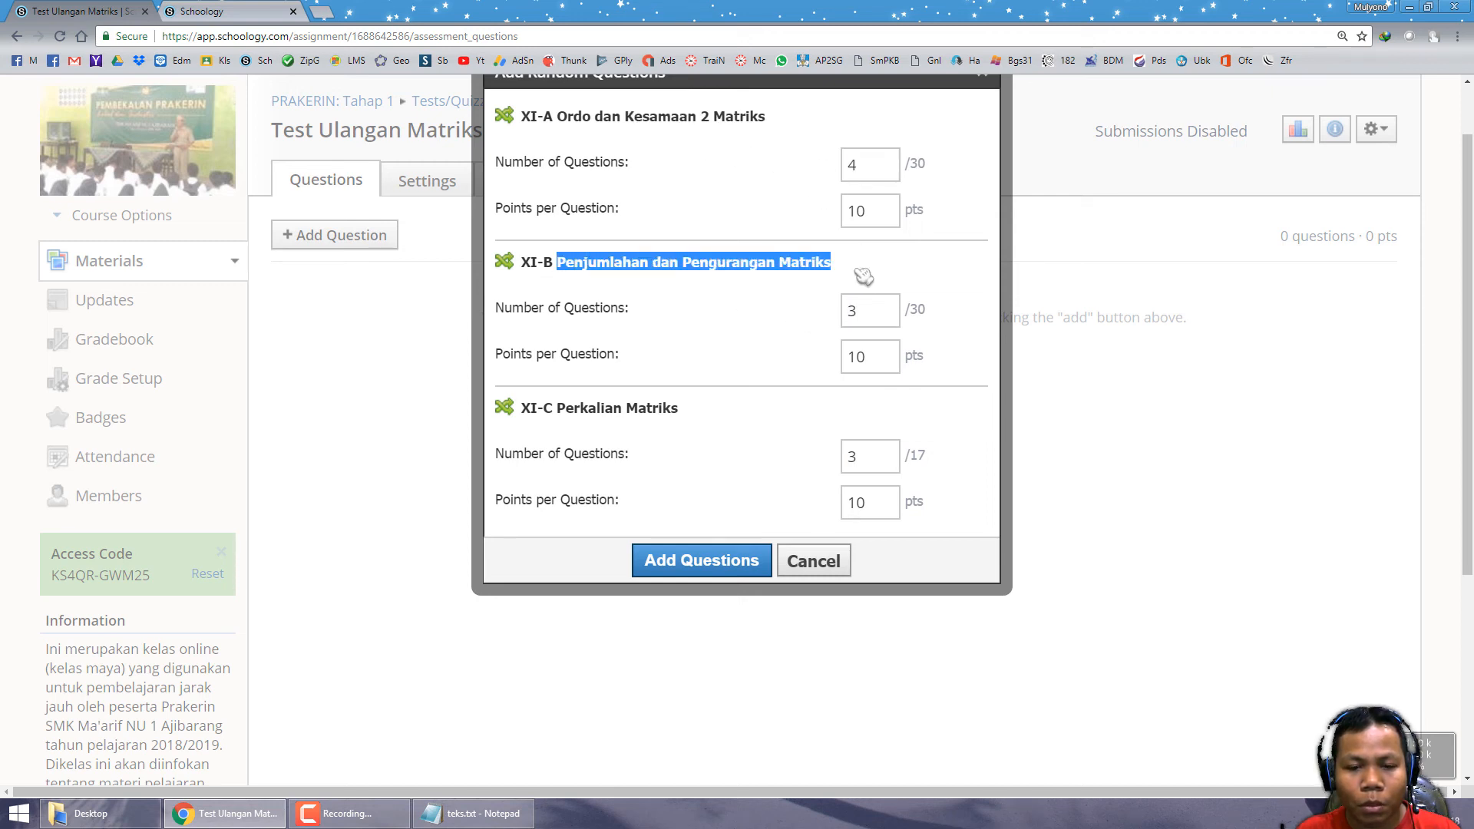
double_click(874, 460)
left_click_drag(566, 408, 721, 419)
left_click(240, 14)
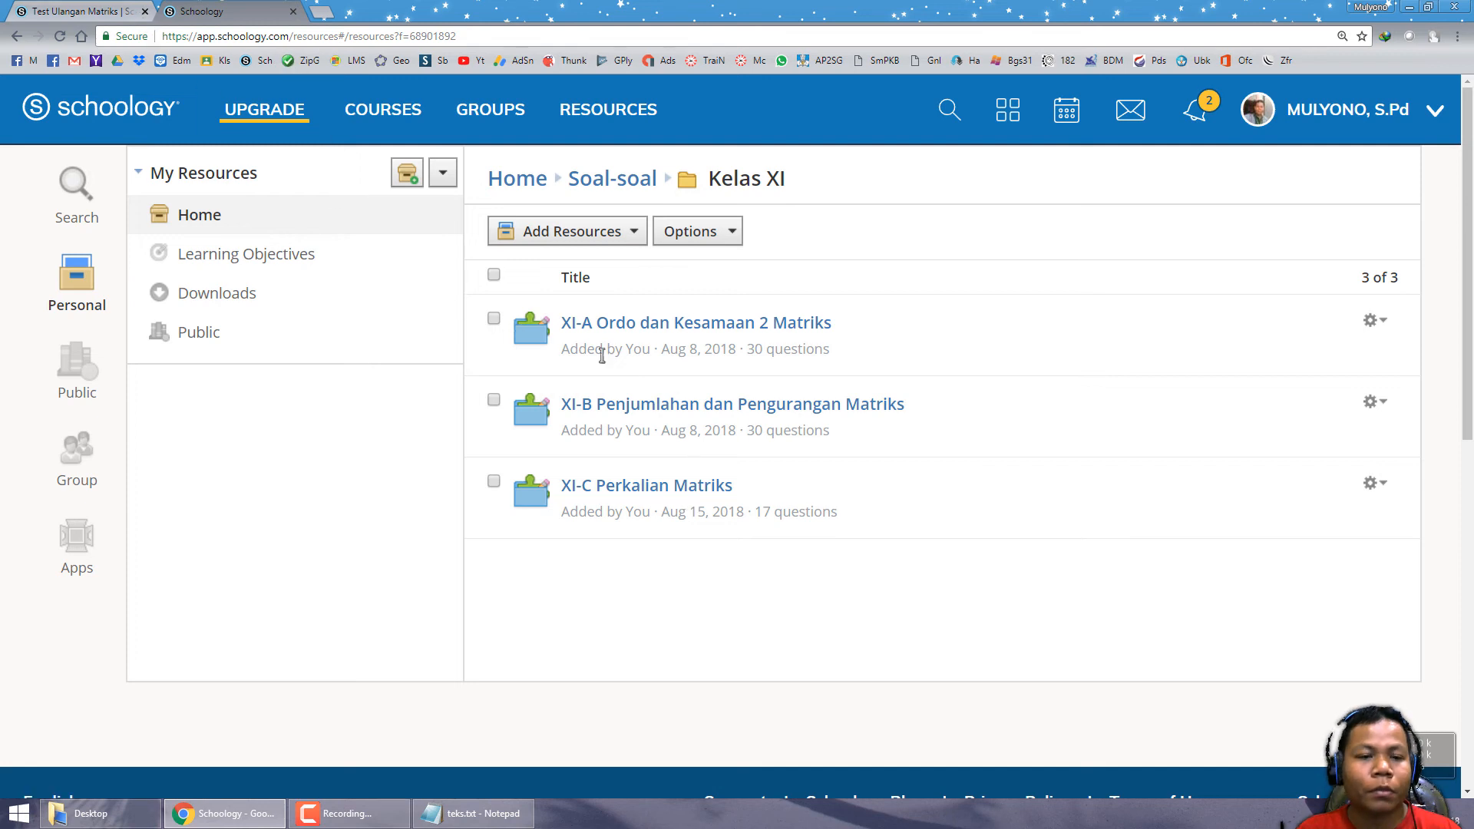
left_click(113, 10)
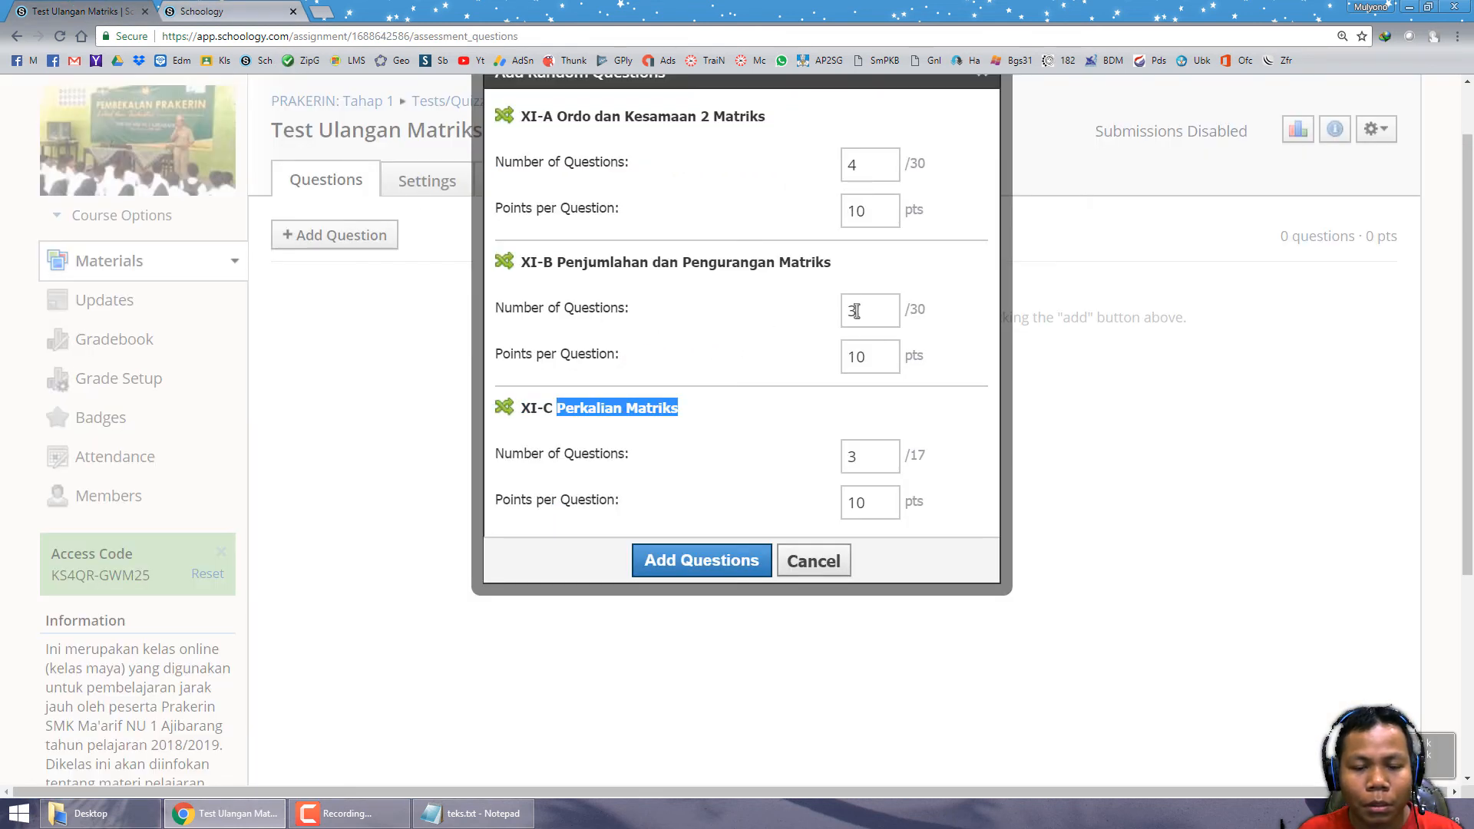
Step: Add the three configured random question sets to the quiz
left_click(720, 447)
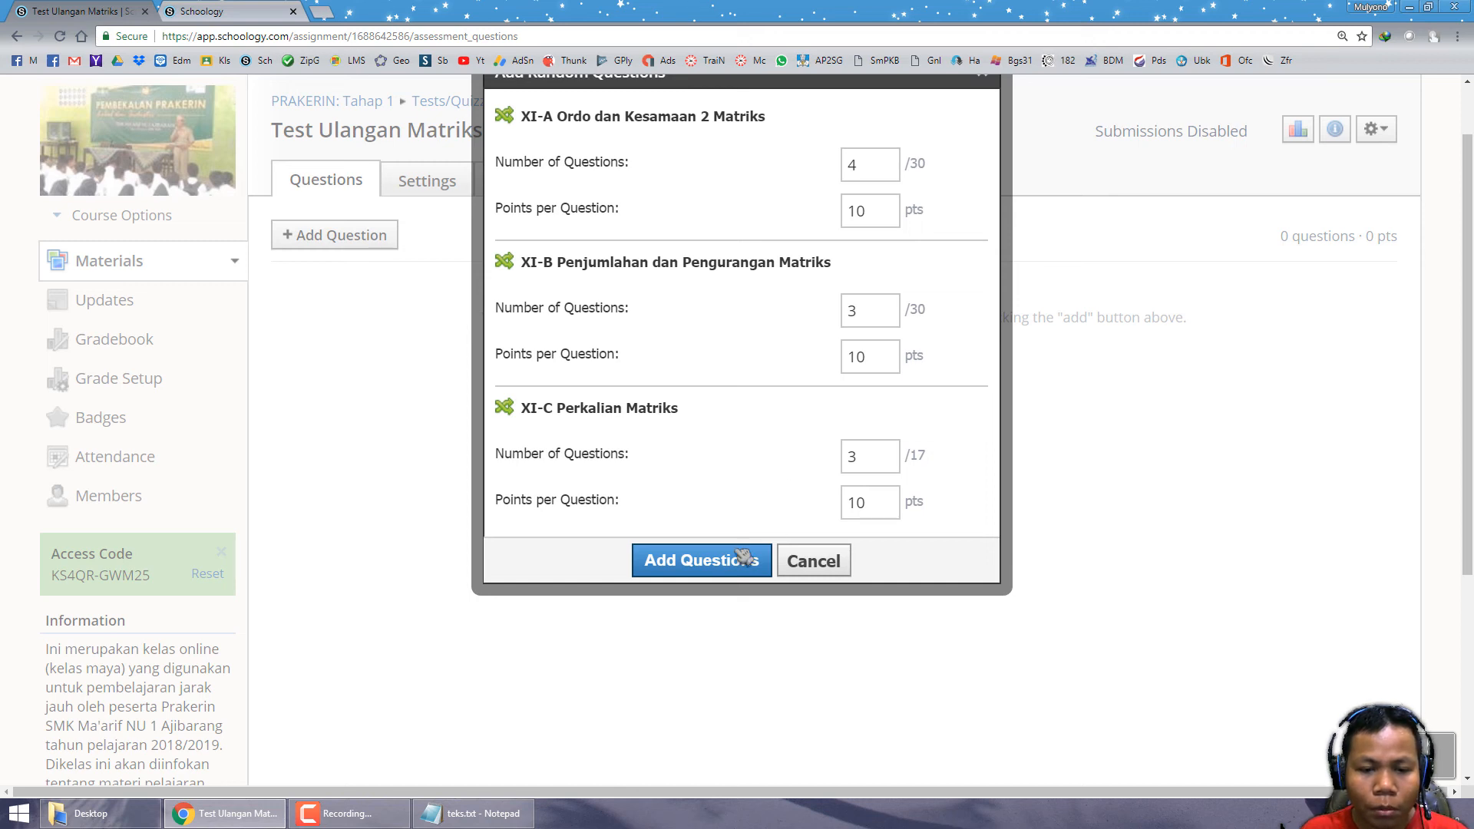
left_click(715, 565)
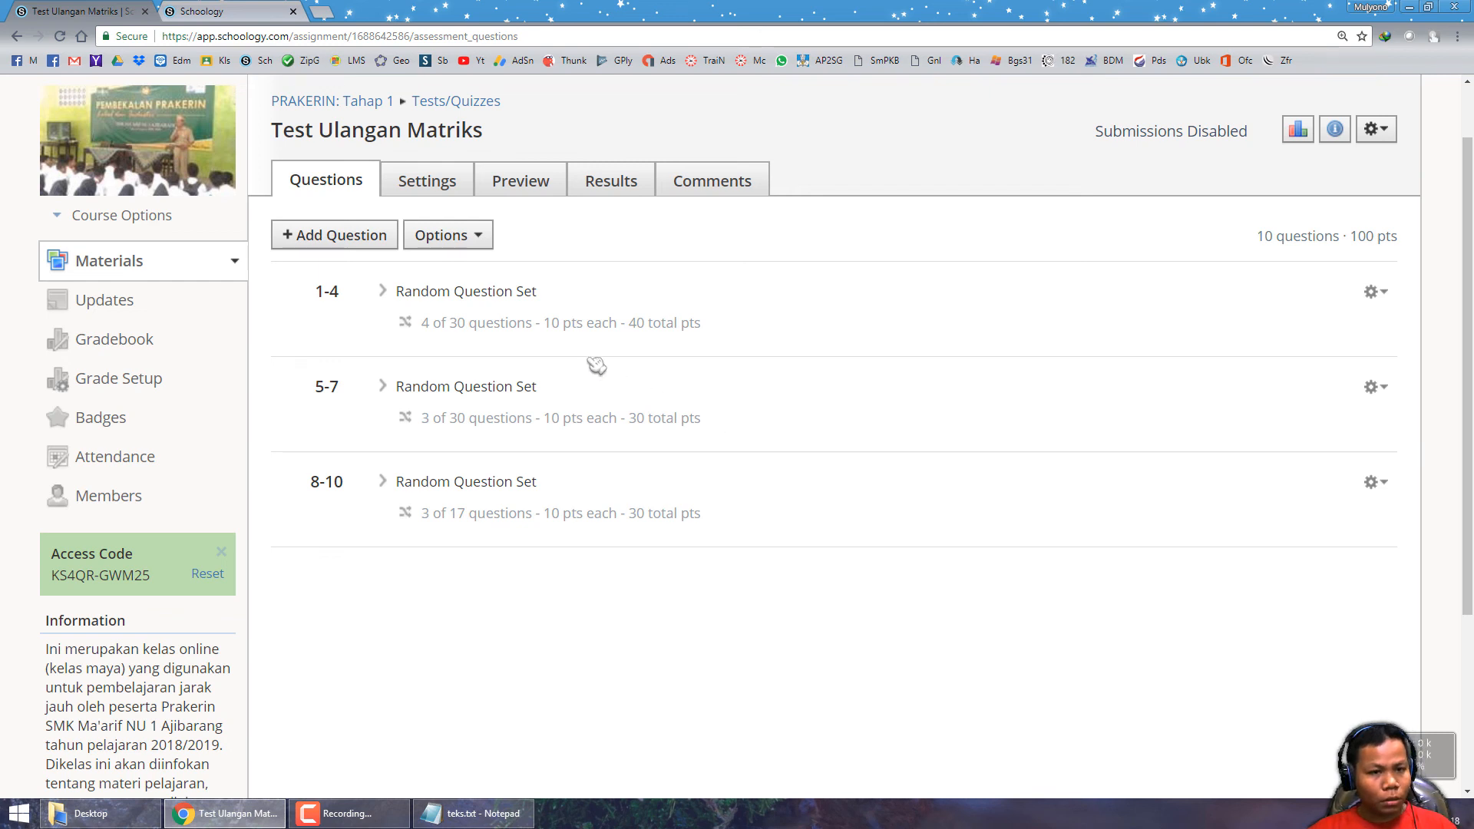
Step: Preview the quiz by starting a new attempt and examine its first questions
left_click(520, 184)
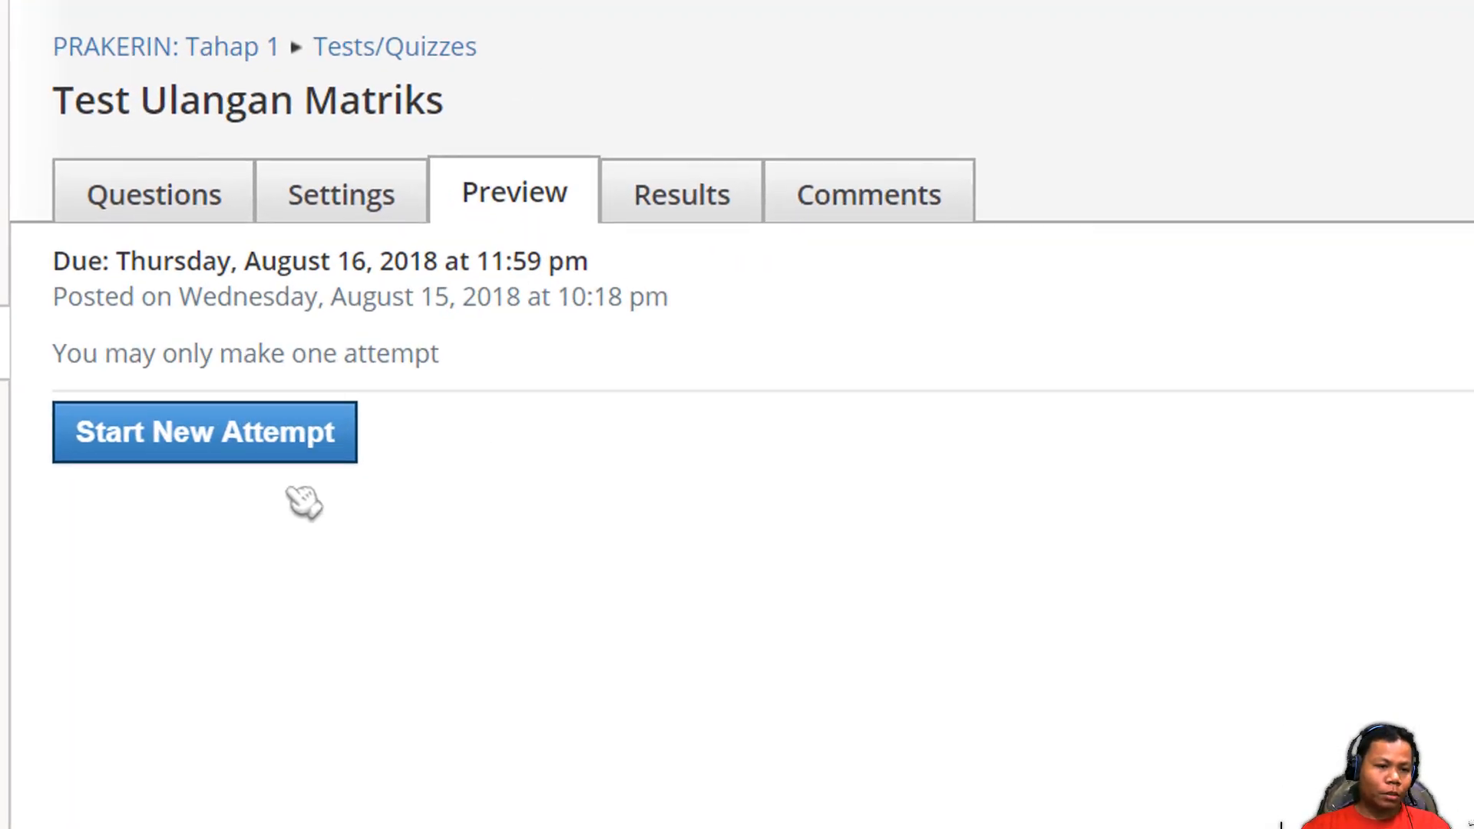
left_click(265, 445)
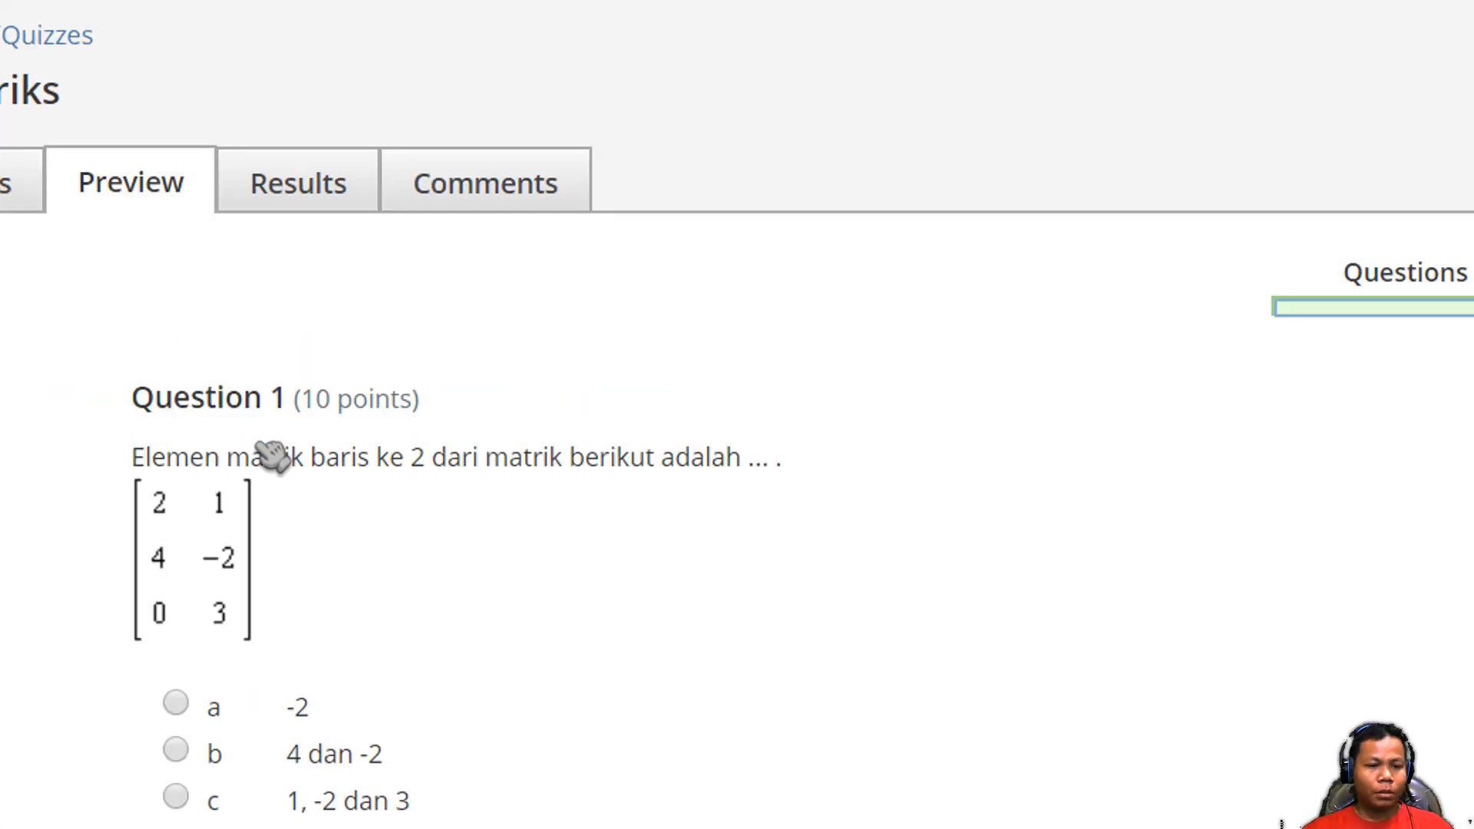
scroll(525, 515, "down", 4)
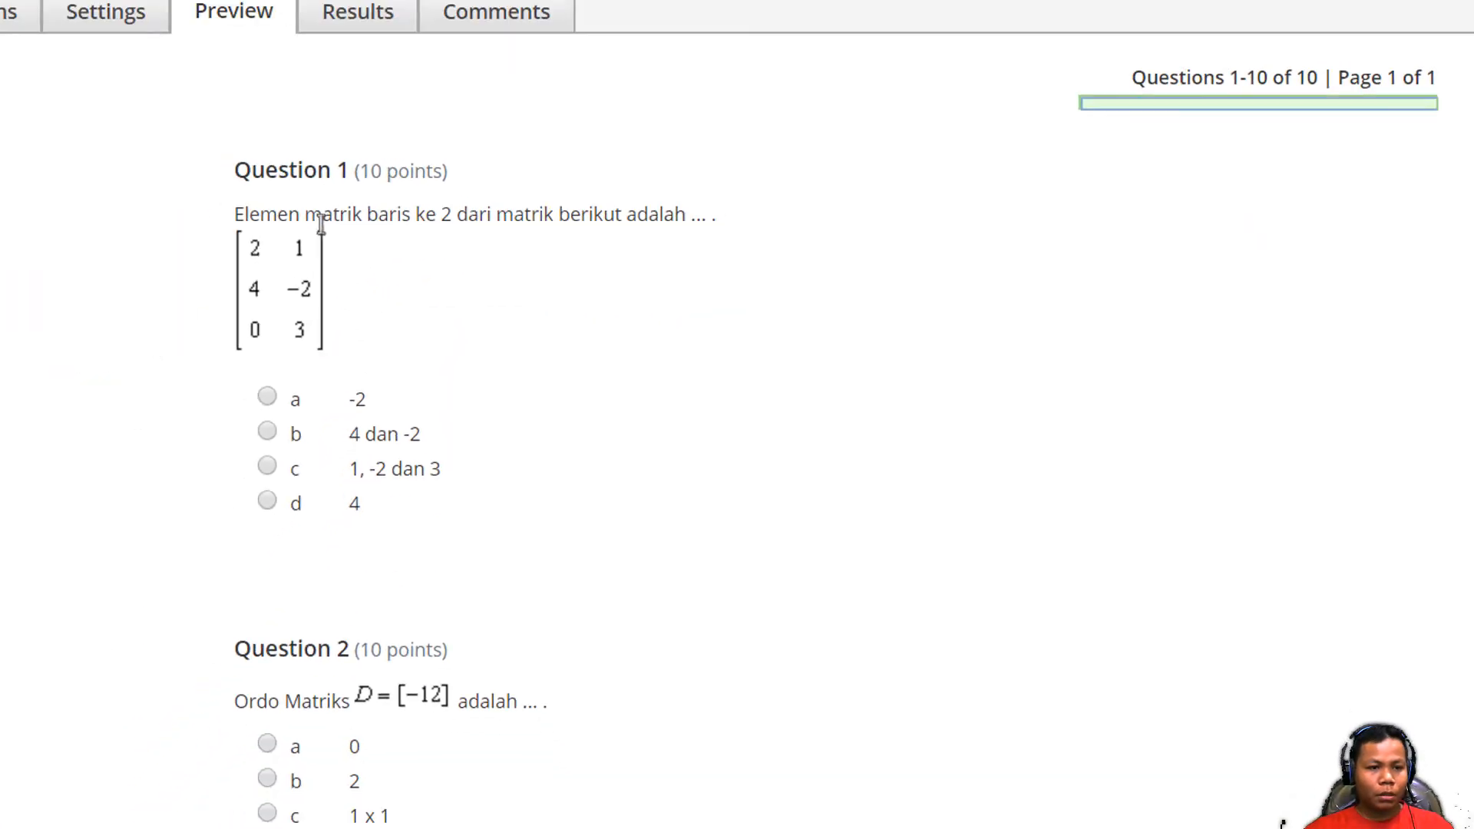
left_click_drag(263, 215, 539, 238)
left_click(409, 309)
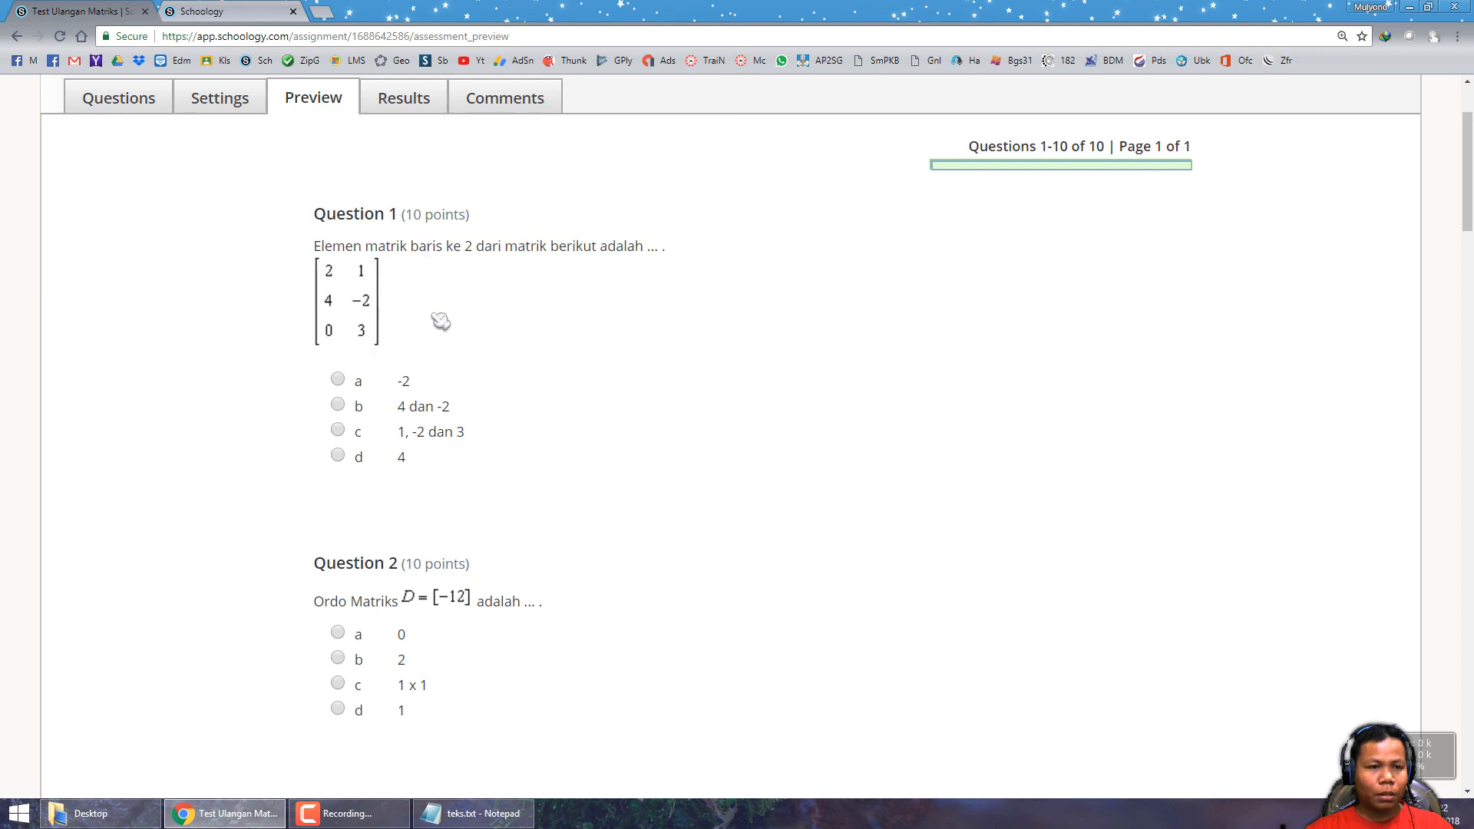
Step: Start a second preview attempt of the quiz in a new tab and place both attempts side by side in separate windows
right_click(318, 102)
left_click(355, 114)
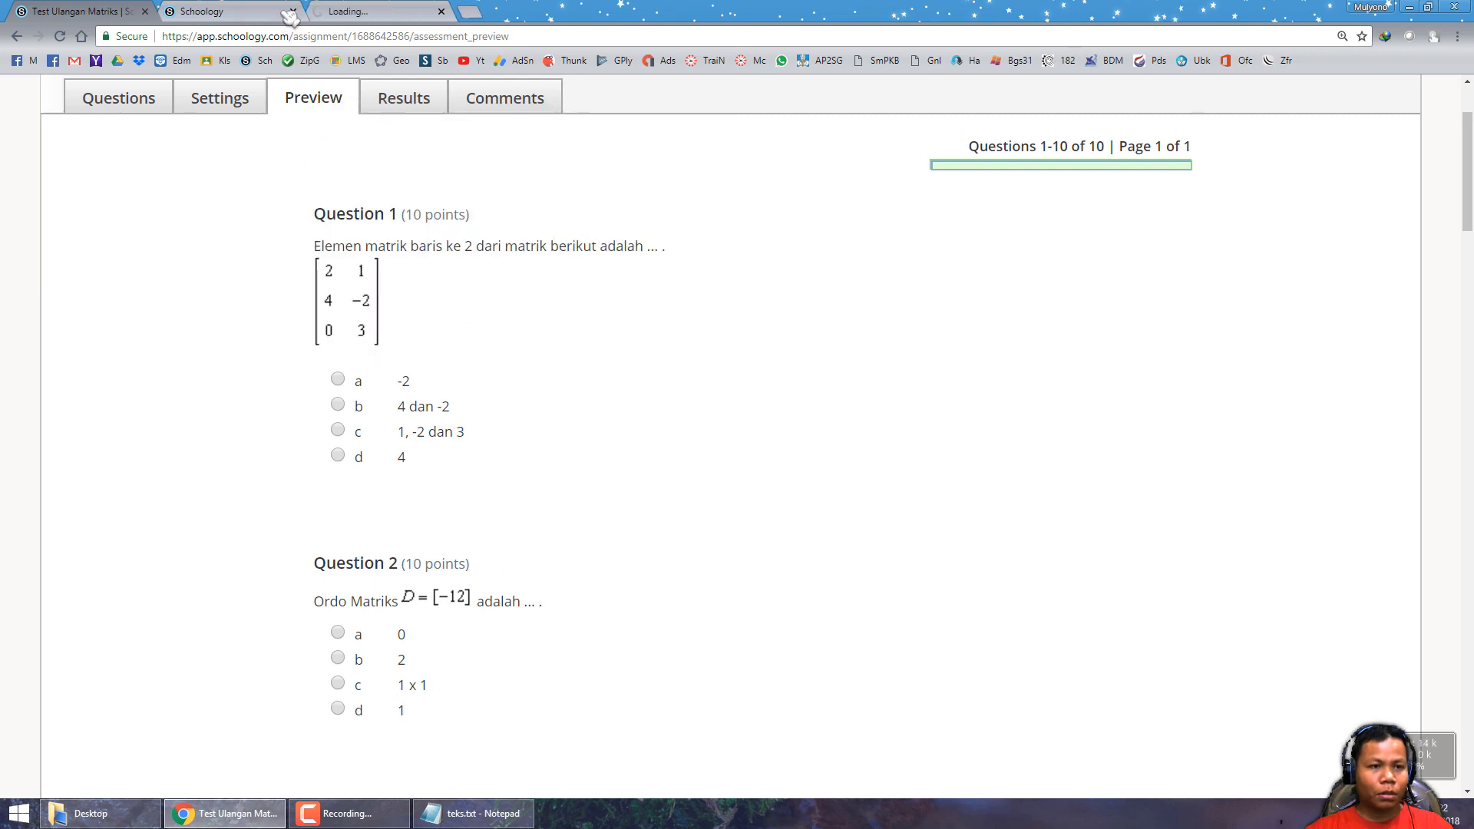
left_click(234, 12)
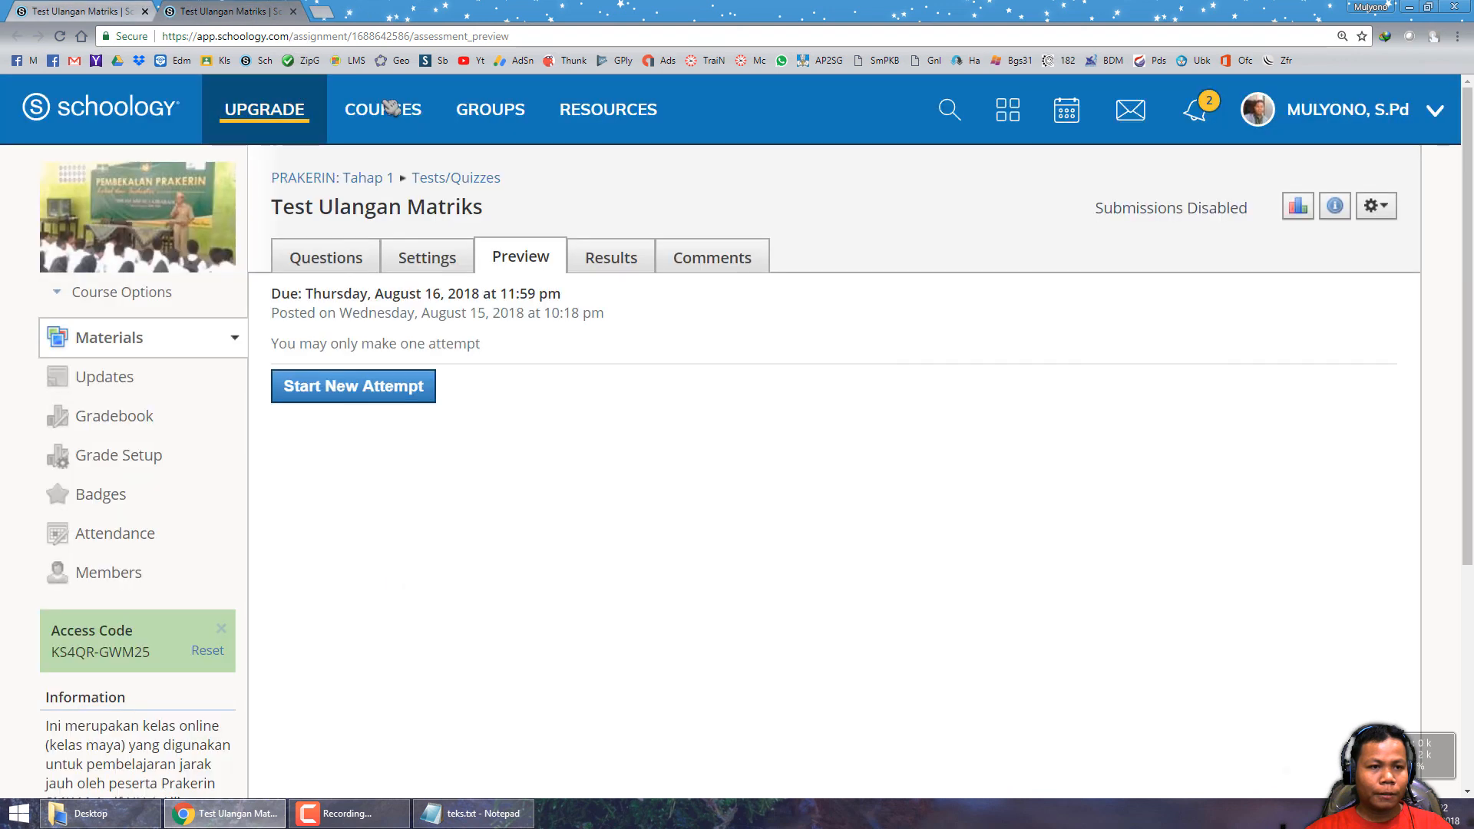
left_click(361, 393)
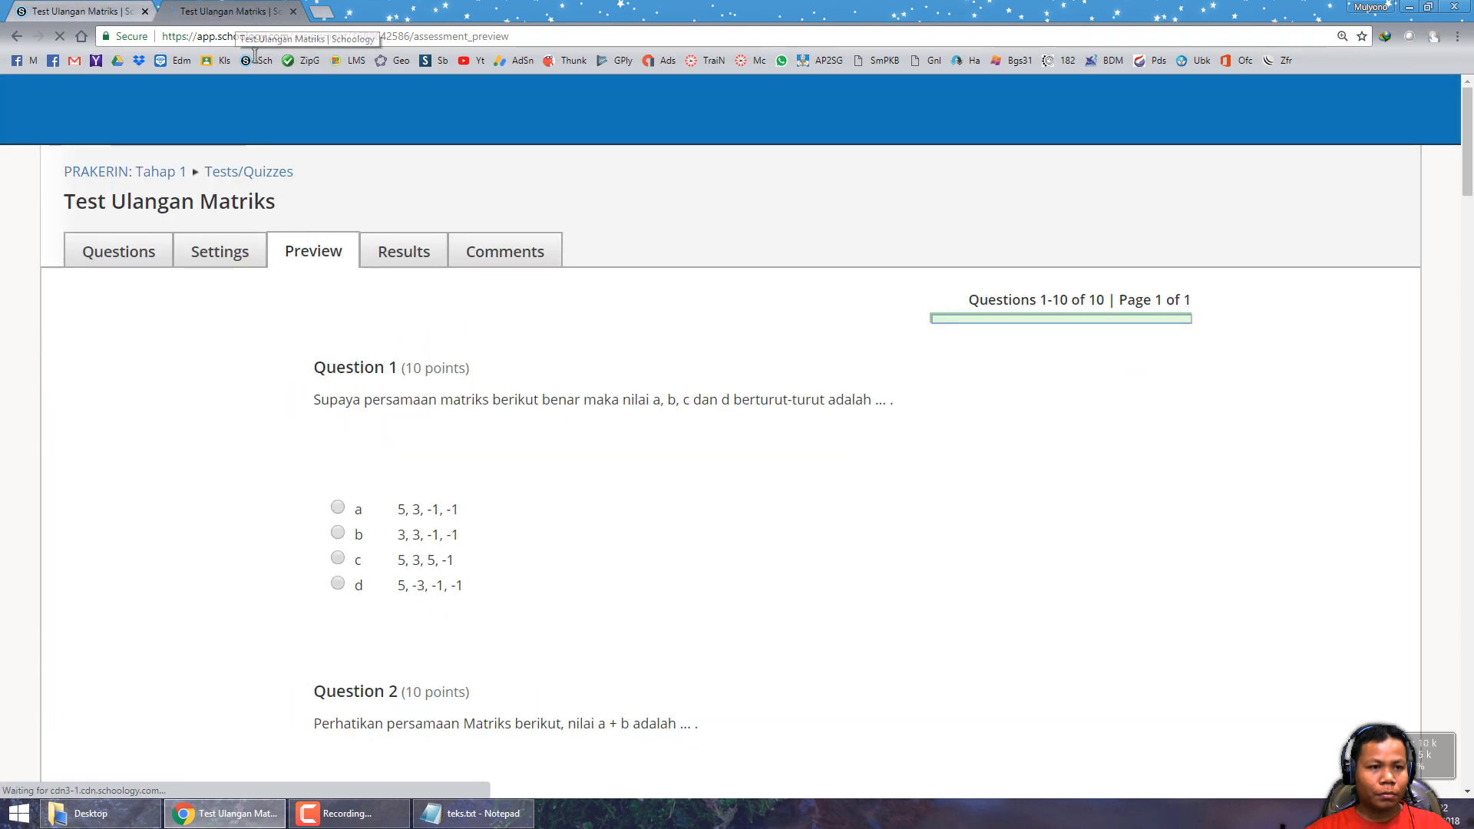
left_click_drag(244, 13, 1472, 154)
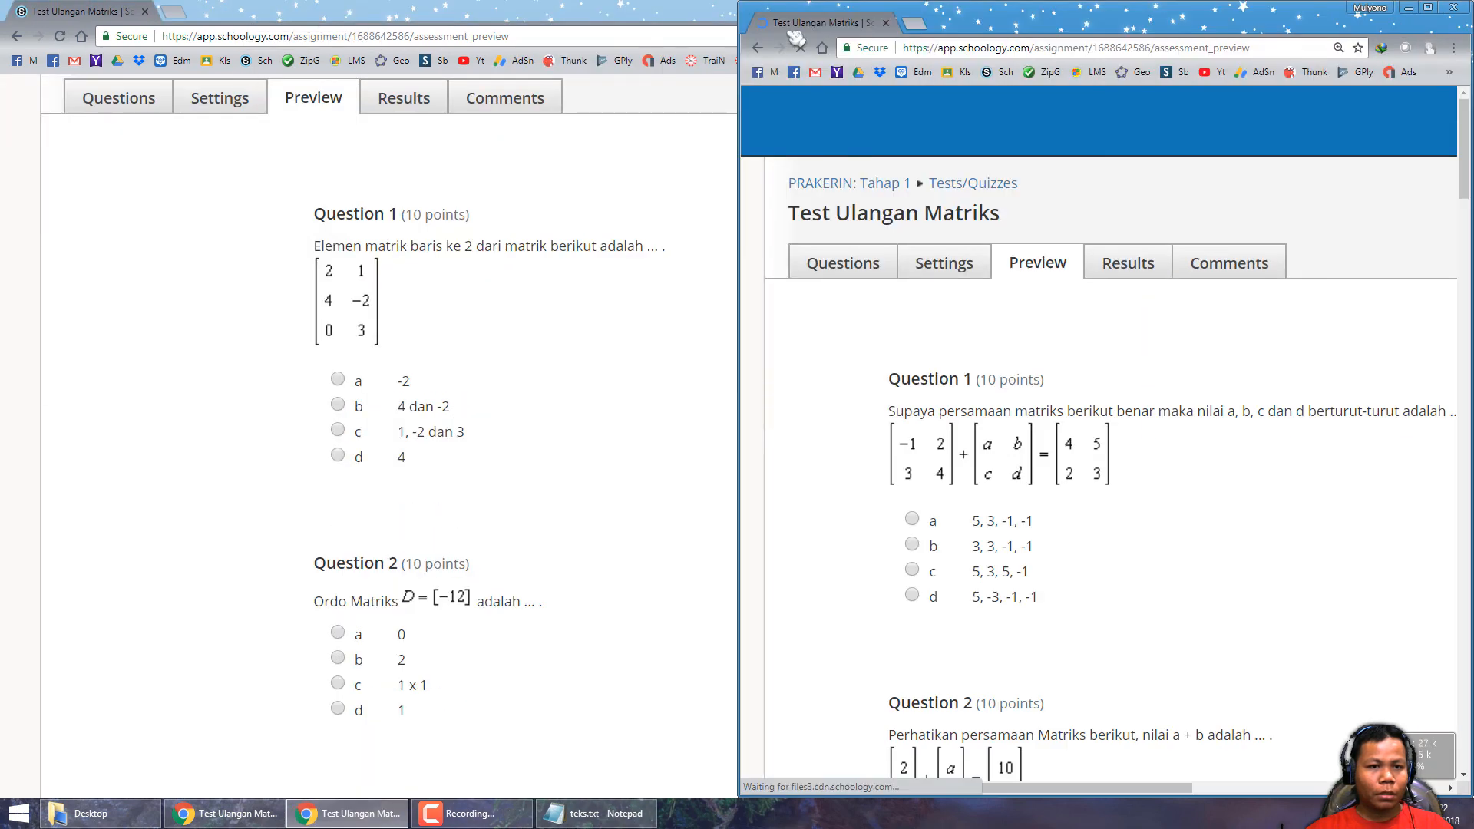
left_click_drag(669, 6, 0, 111)
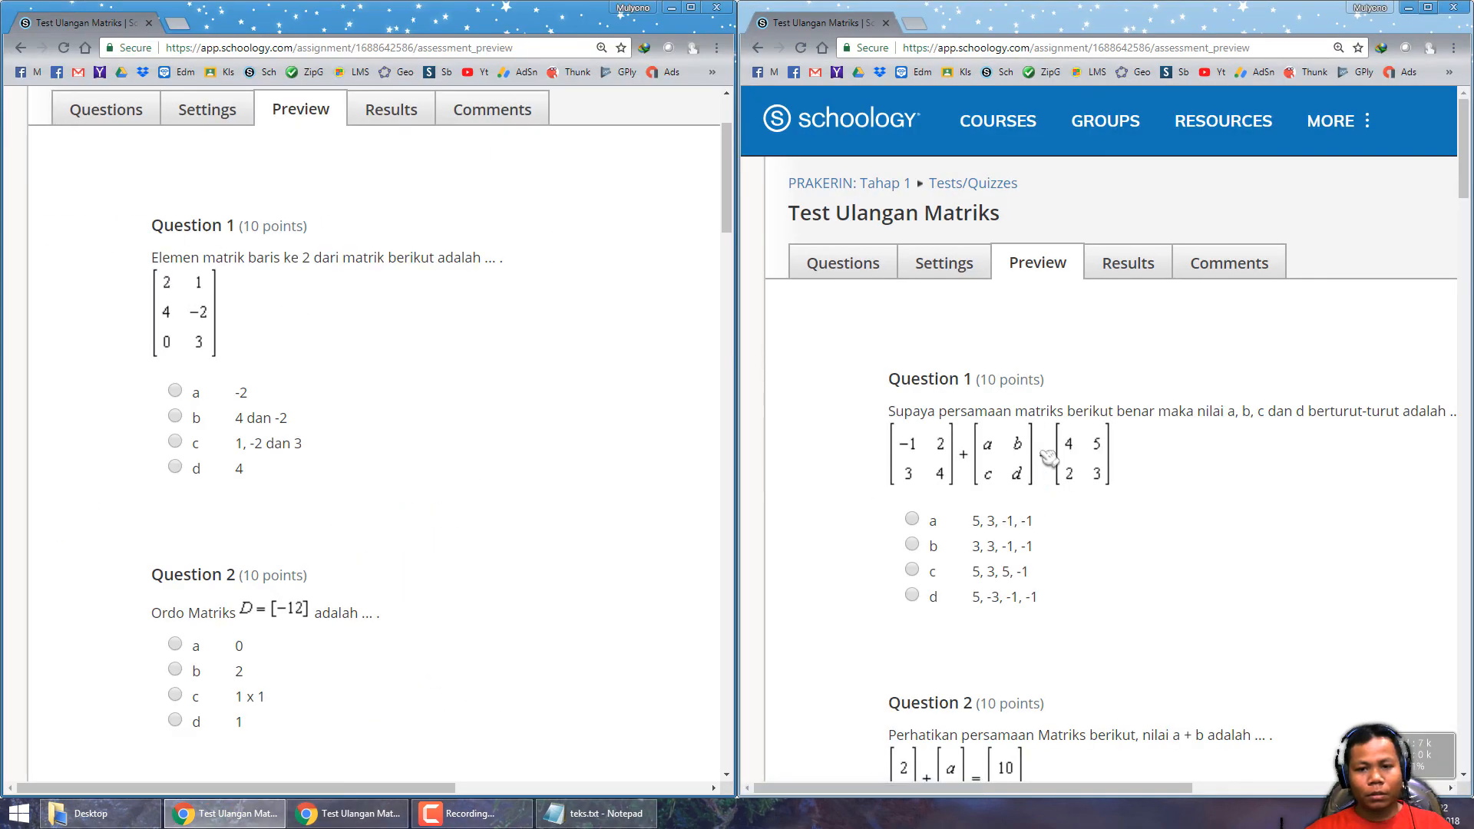
Step: Compare the random questions and the order of their answer options between the two preview attempts
left_click(936, 372)
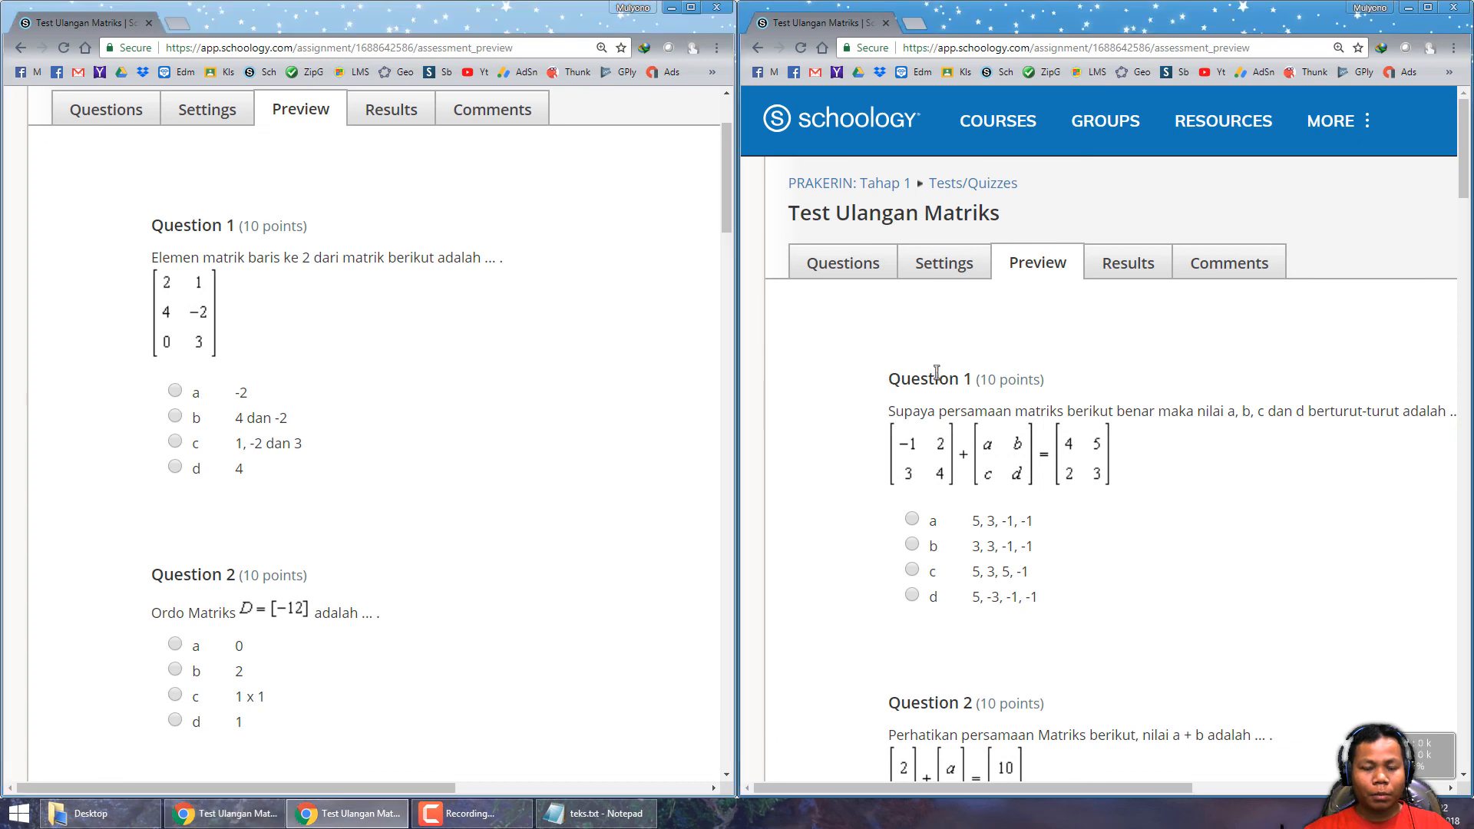
scroll(936, 372, "down", 2)
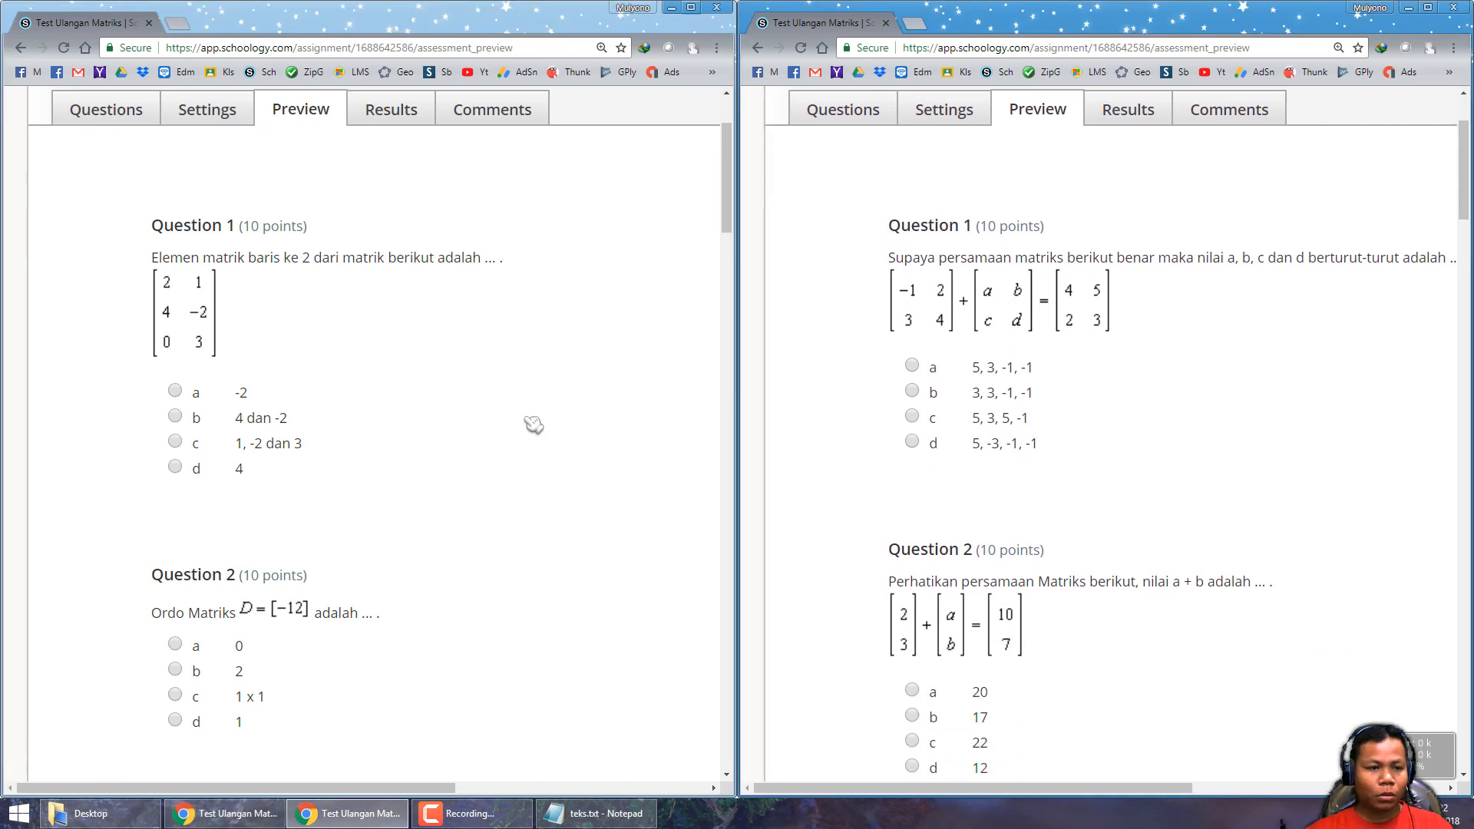
left_click(480, 421)
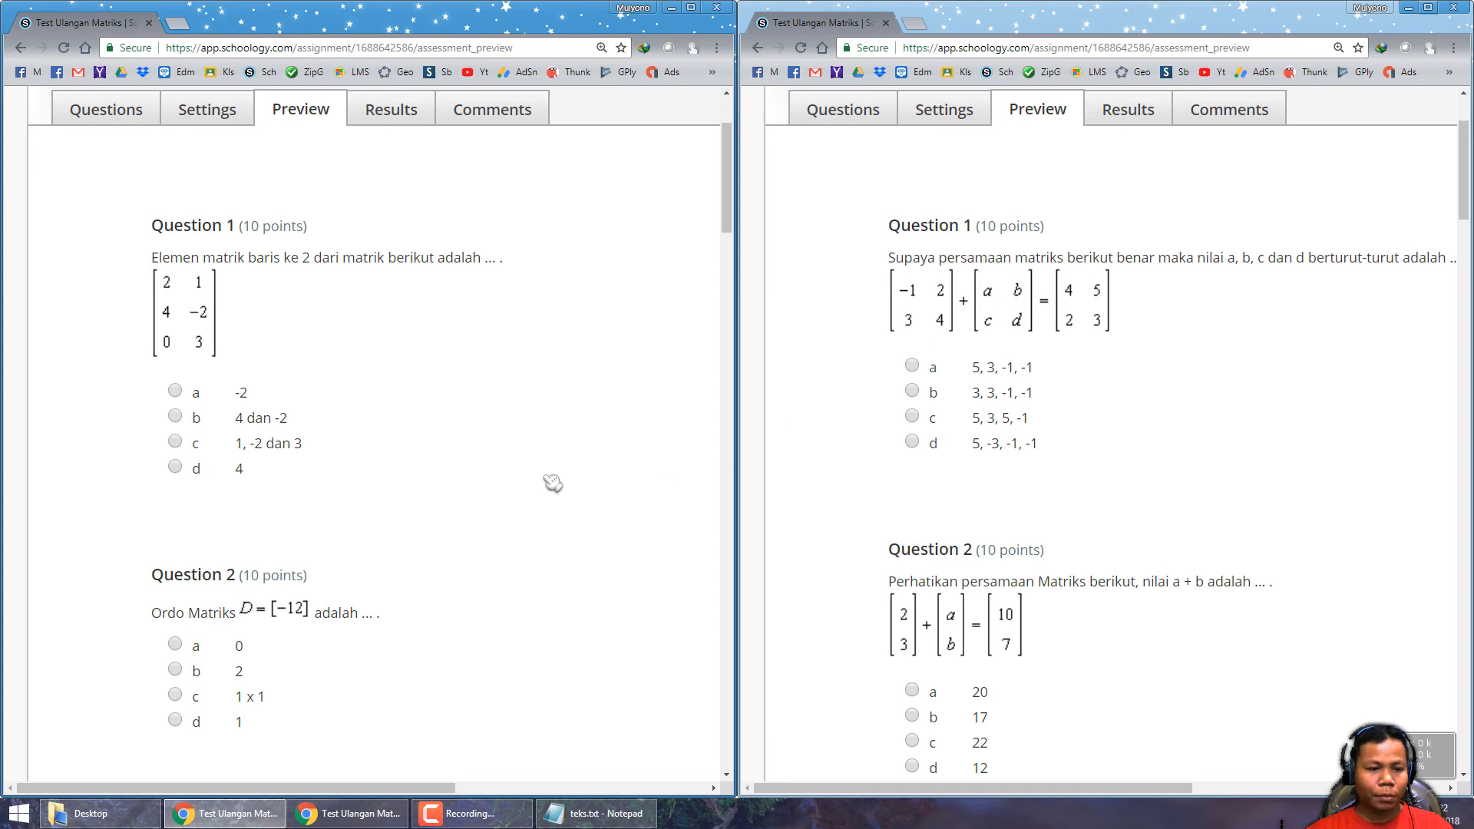
scroll(552, 480, "down", 14)
scroll(552, 479, "down", 3)
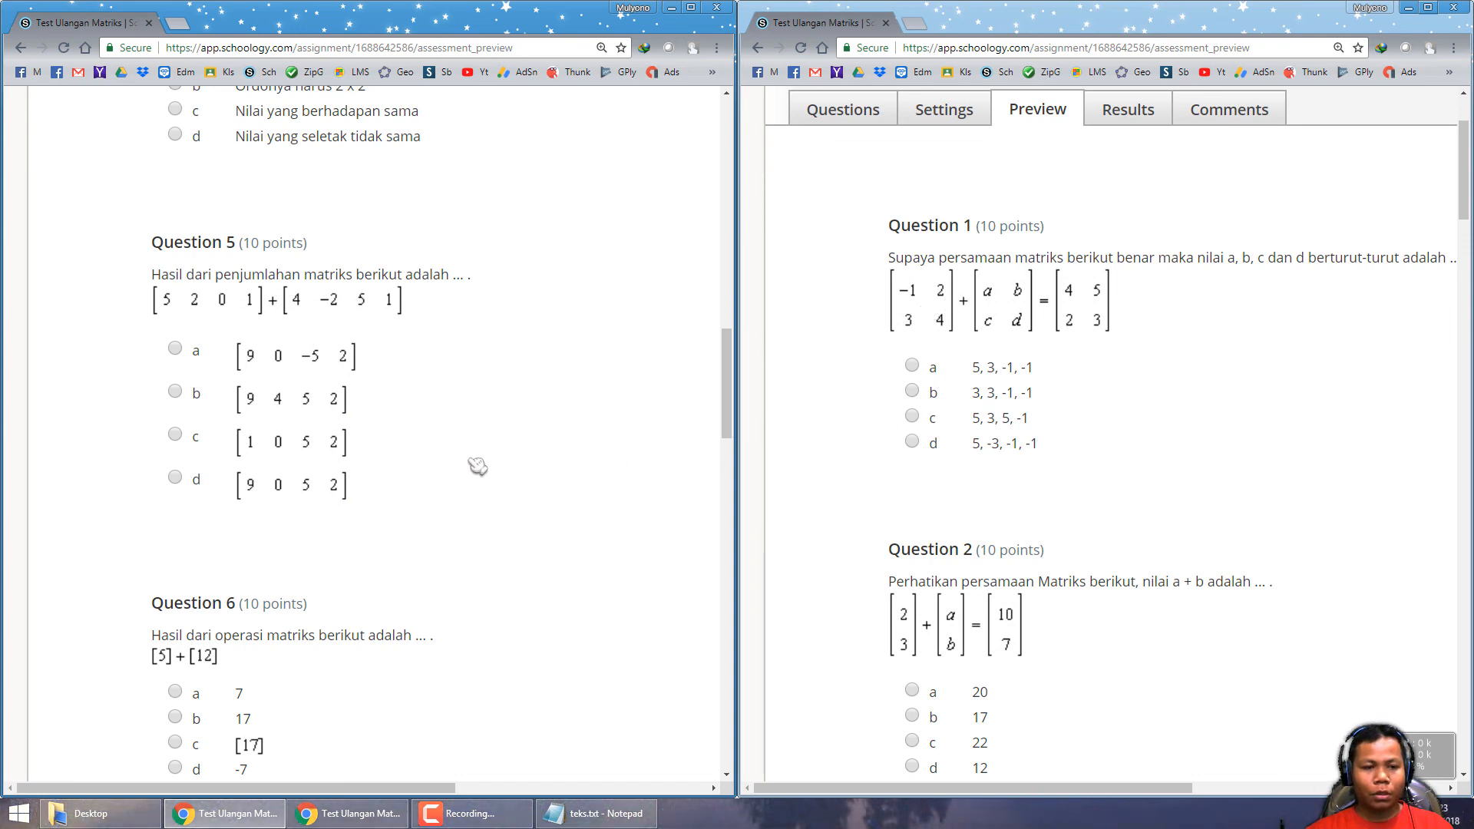
scroll(477, 465, "down", 4)
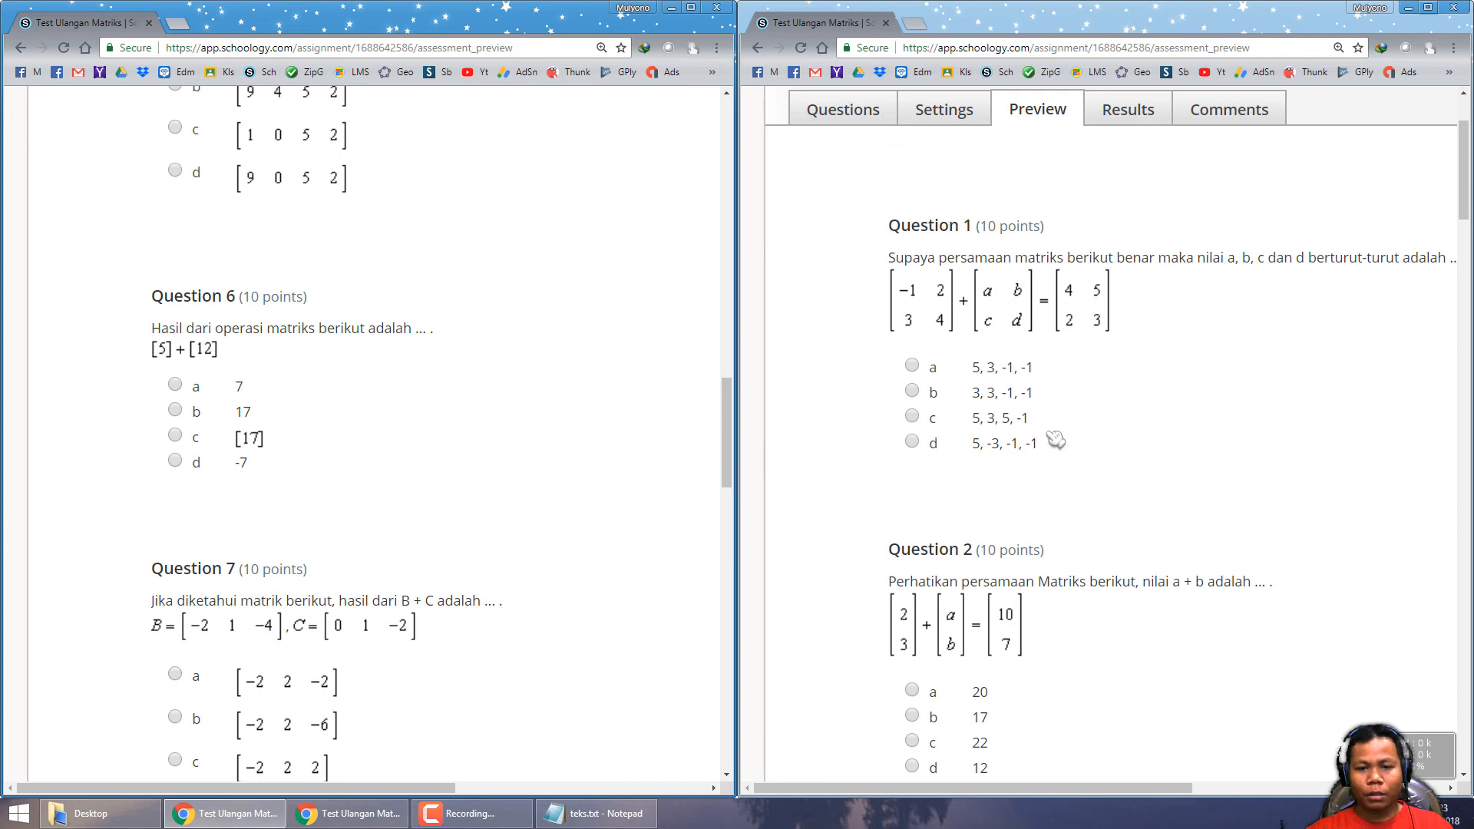
scroll(1157, 430, "down", 2)
scroll(1157, 432, "down", 4)
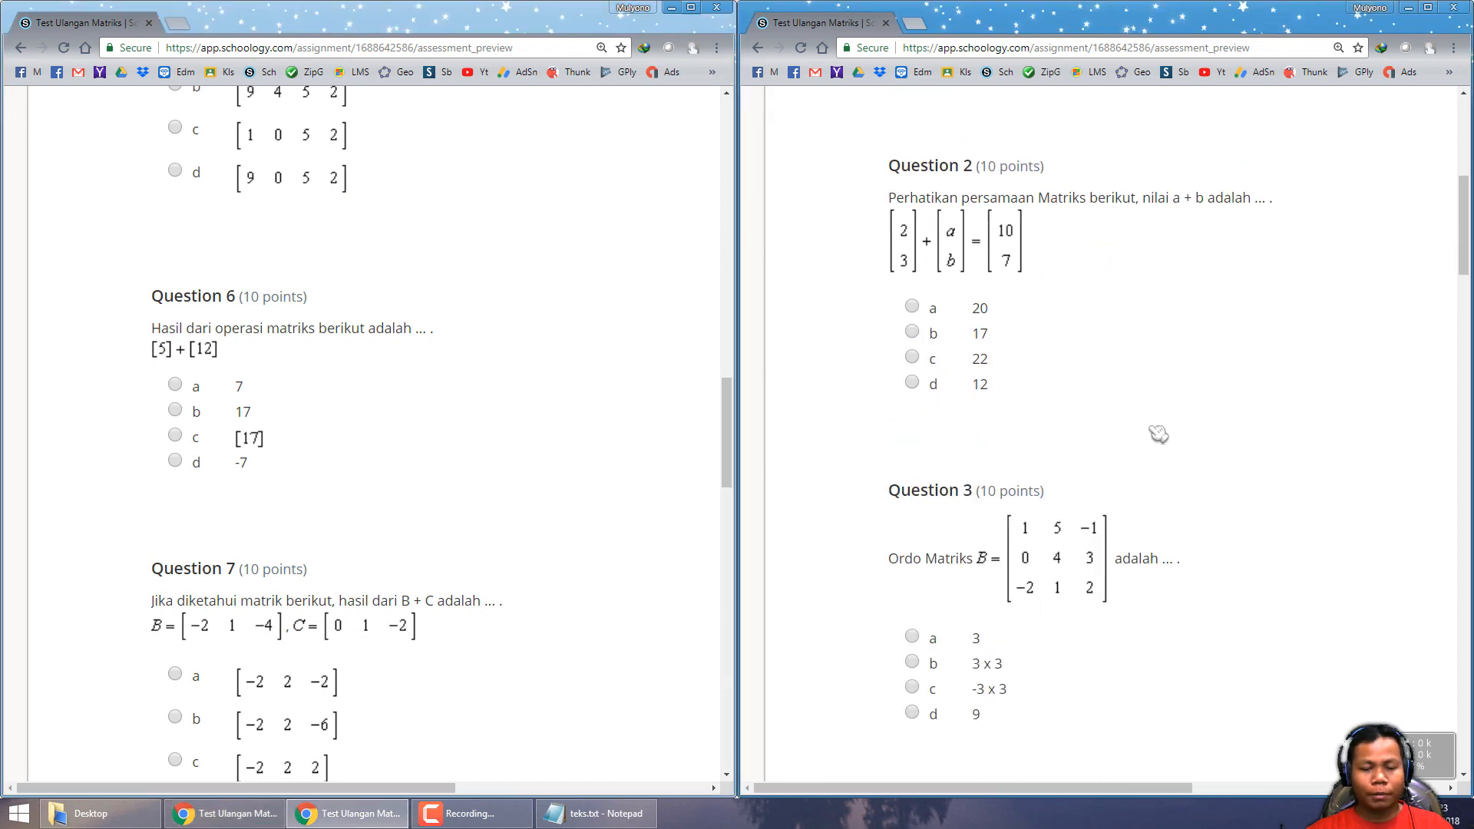
scroll(535, 481, "down", 1)
scroll(541, 481, "down", 9)
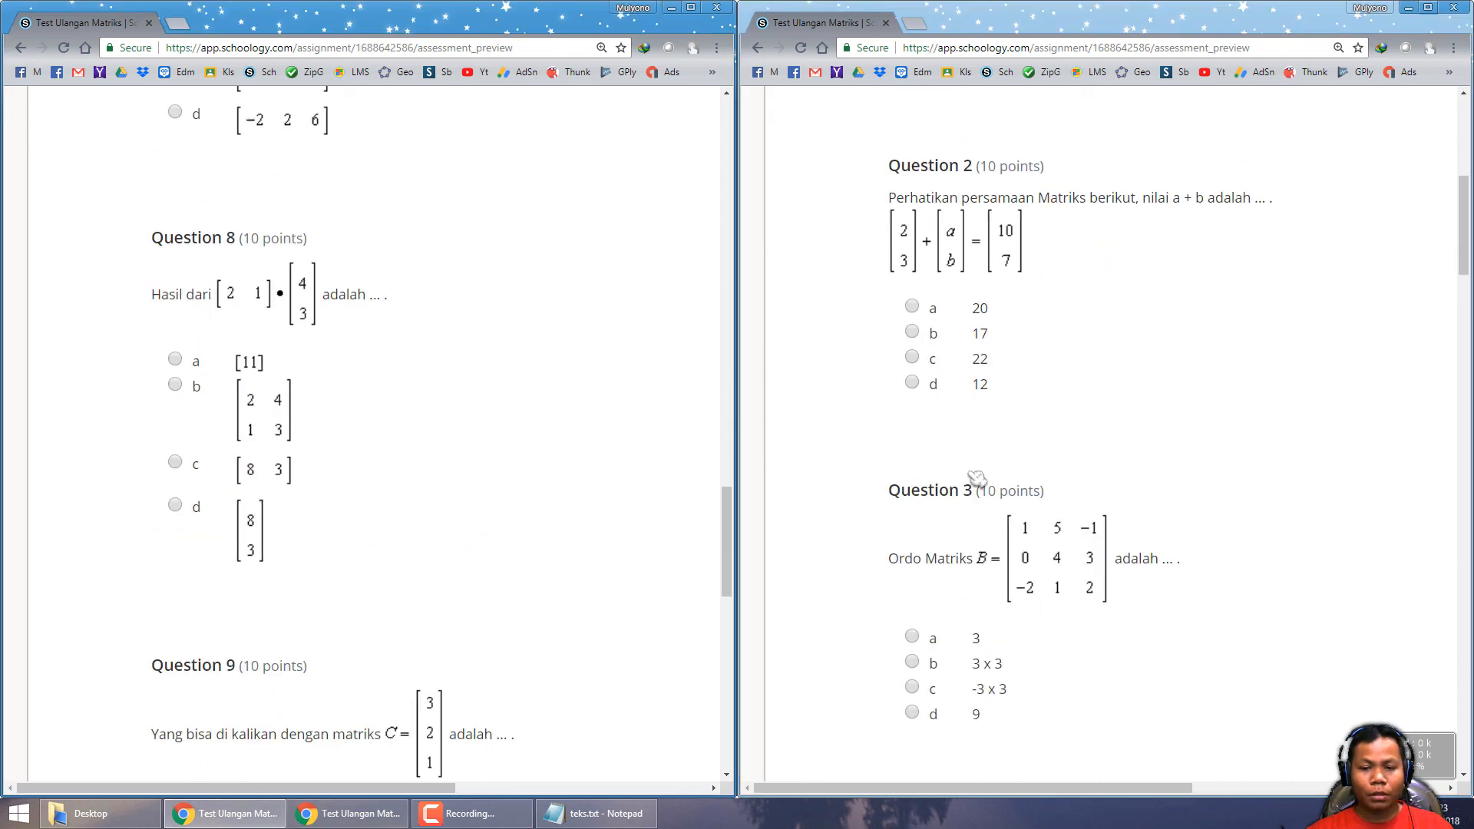
scroll(1209, 487, "down", 5)
scroll(1205, 505, "down", 3)
scroll(516, 519, "down", 10)
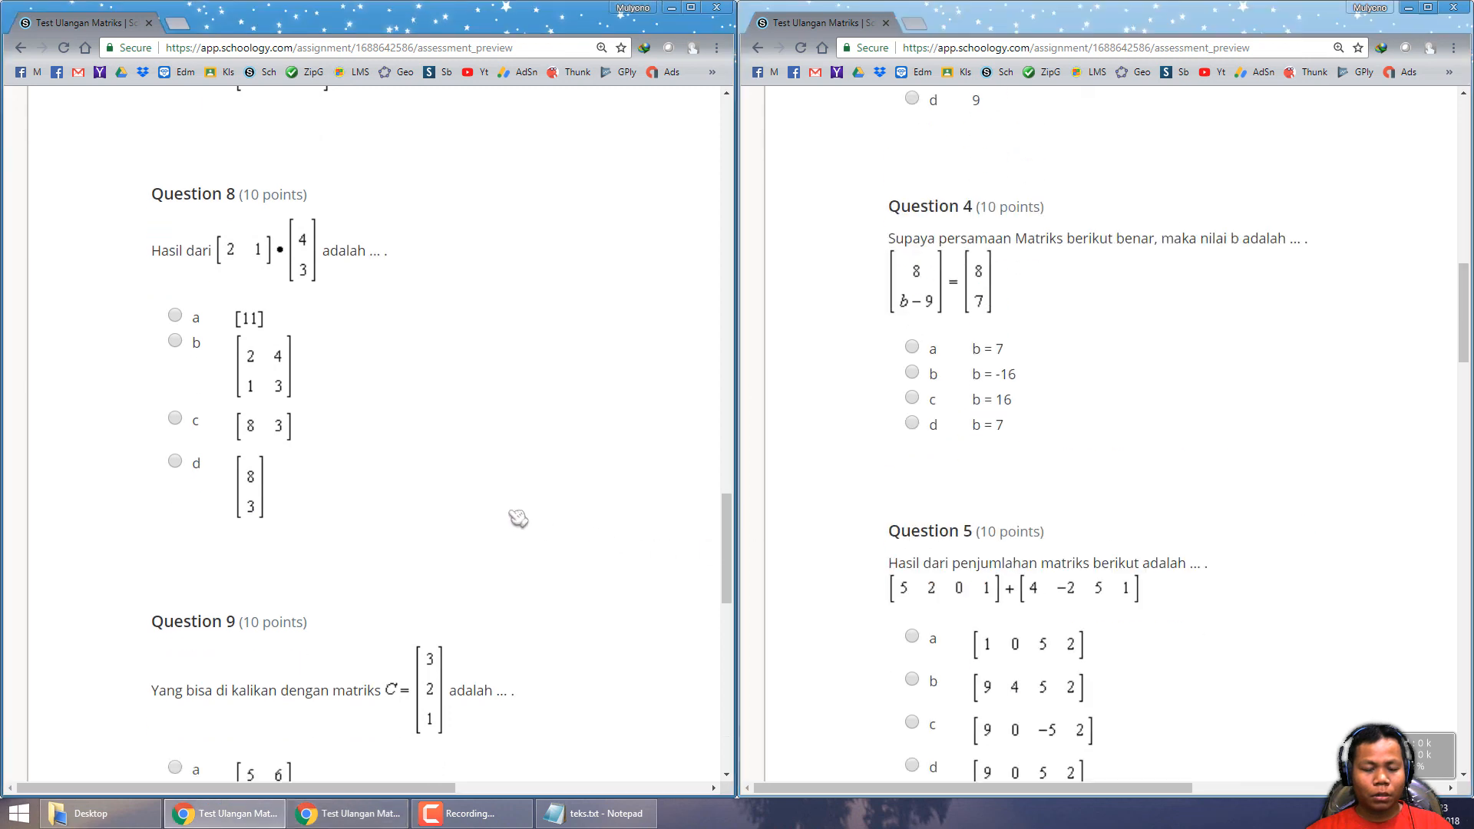
scroll(517, 519, "up", 5)
scroll(621, 504, "up", 5)
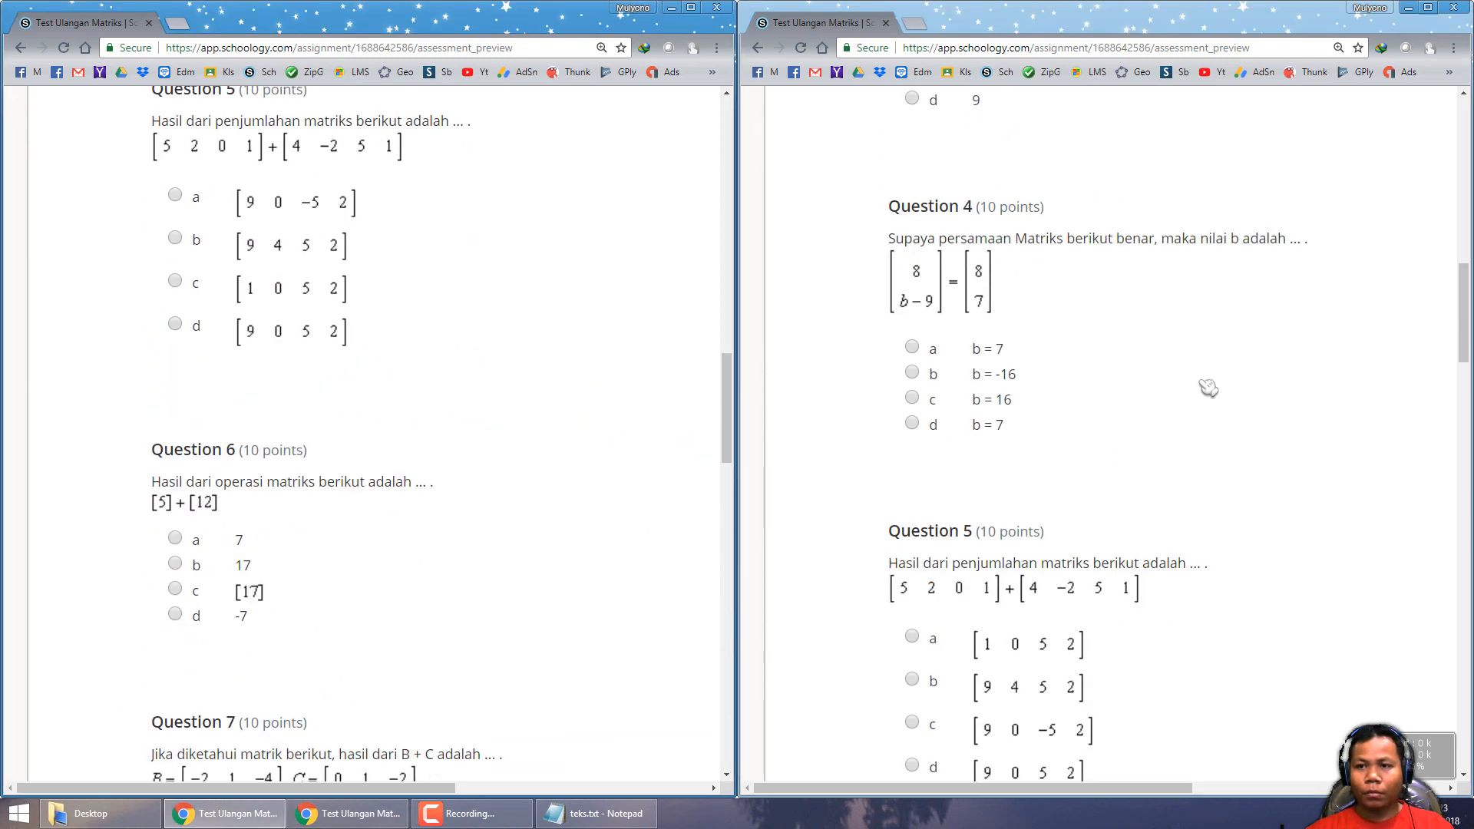
Step: Close the second attempt's window, discarding that attempt, and maximize the window with the first attempt
left_click(1201, 382)
left_click(1453, 7)
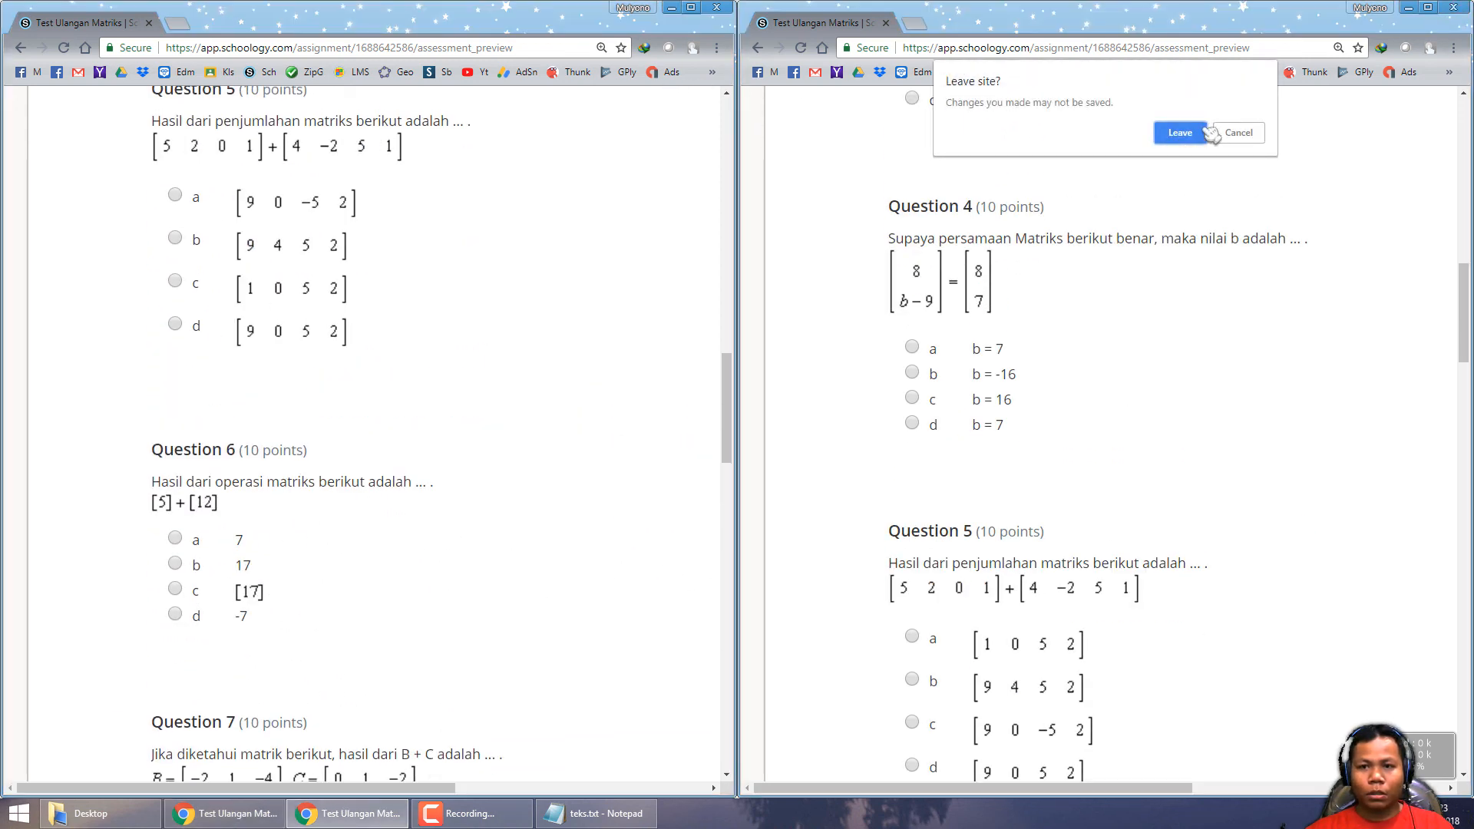
left_click(1179, 132)
double_click(542, 34)
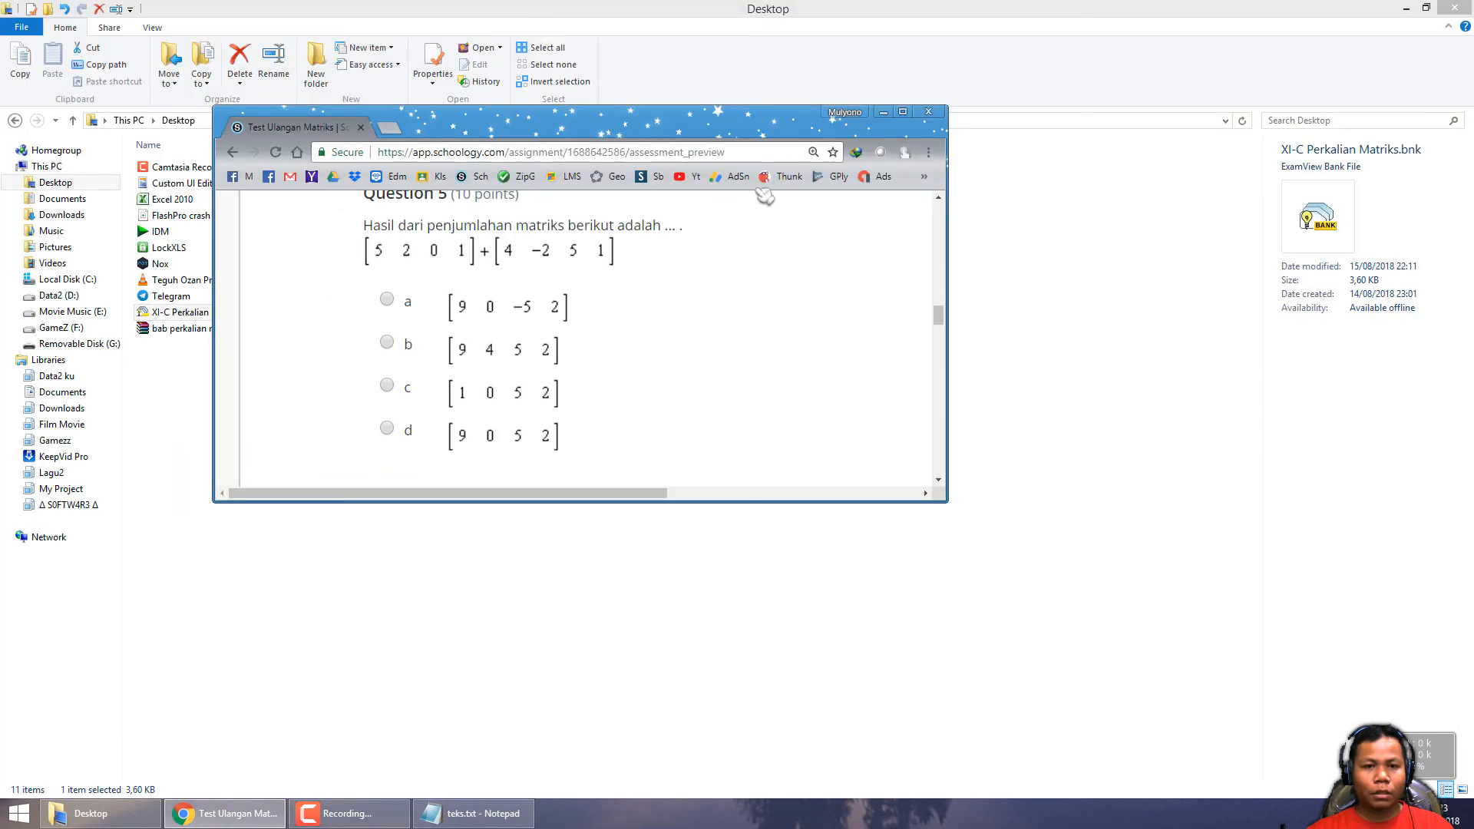
double_click(739, 132)
Step: Leave the remaining preview attempt without saving and return to the quiz's question list
scroll(902, 463, "up", 10)
scroll(901, 463, "up", 12)
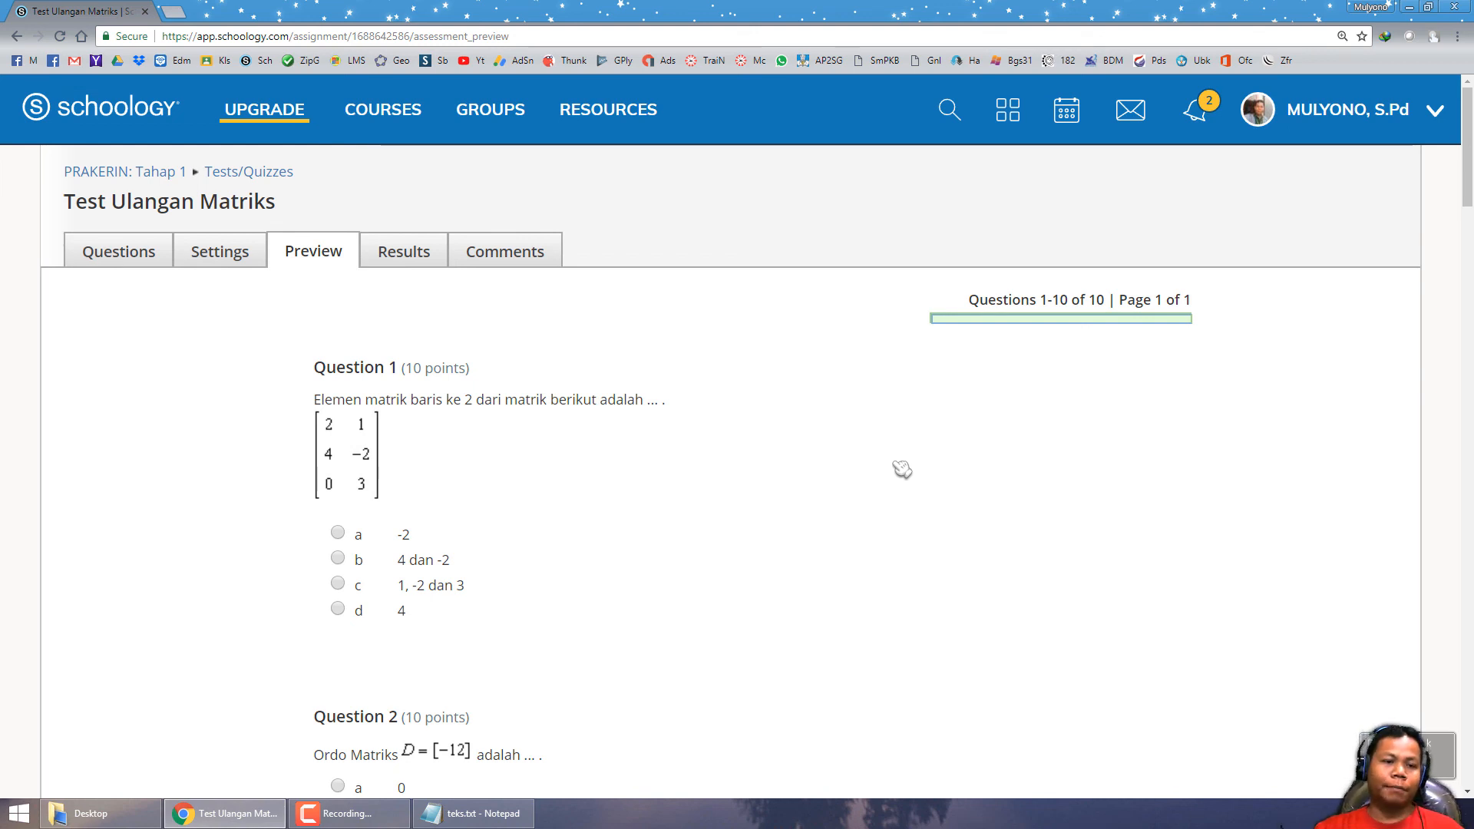
left_click(119, 252)
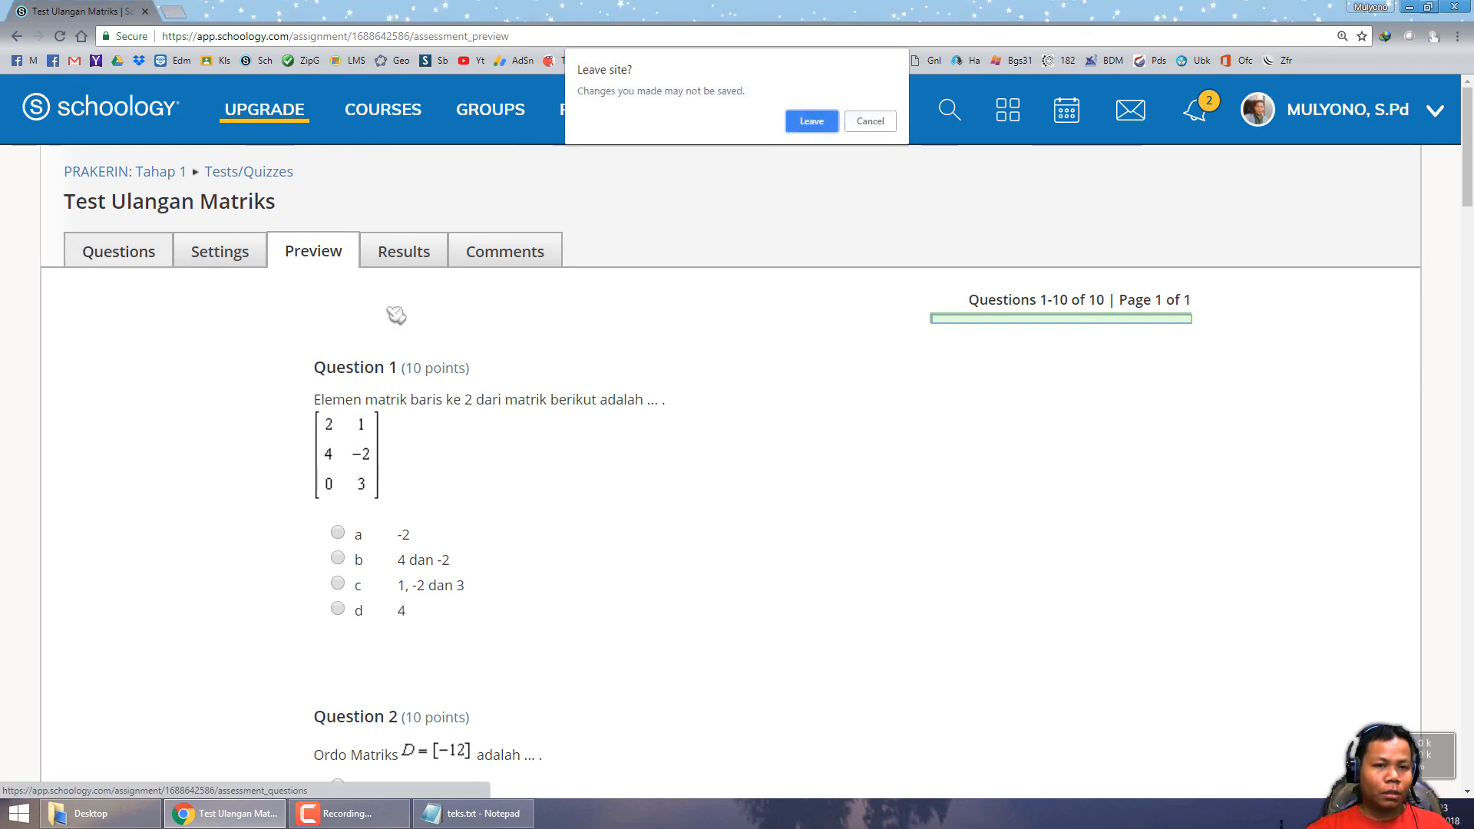
left_click(811, 121)
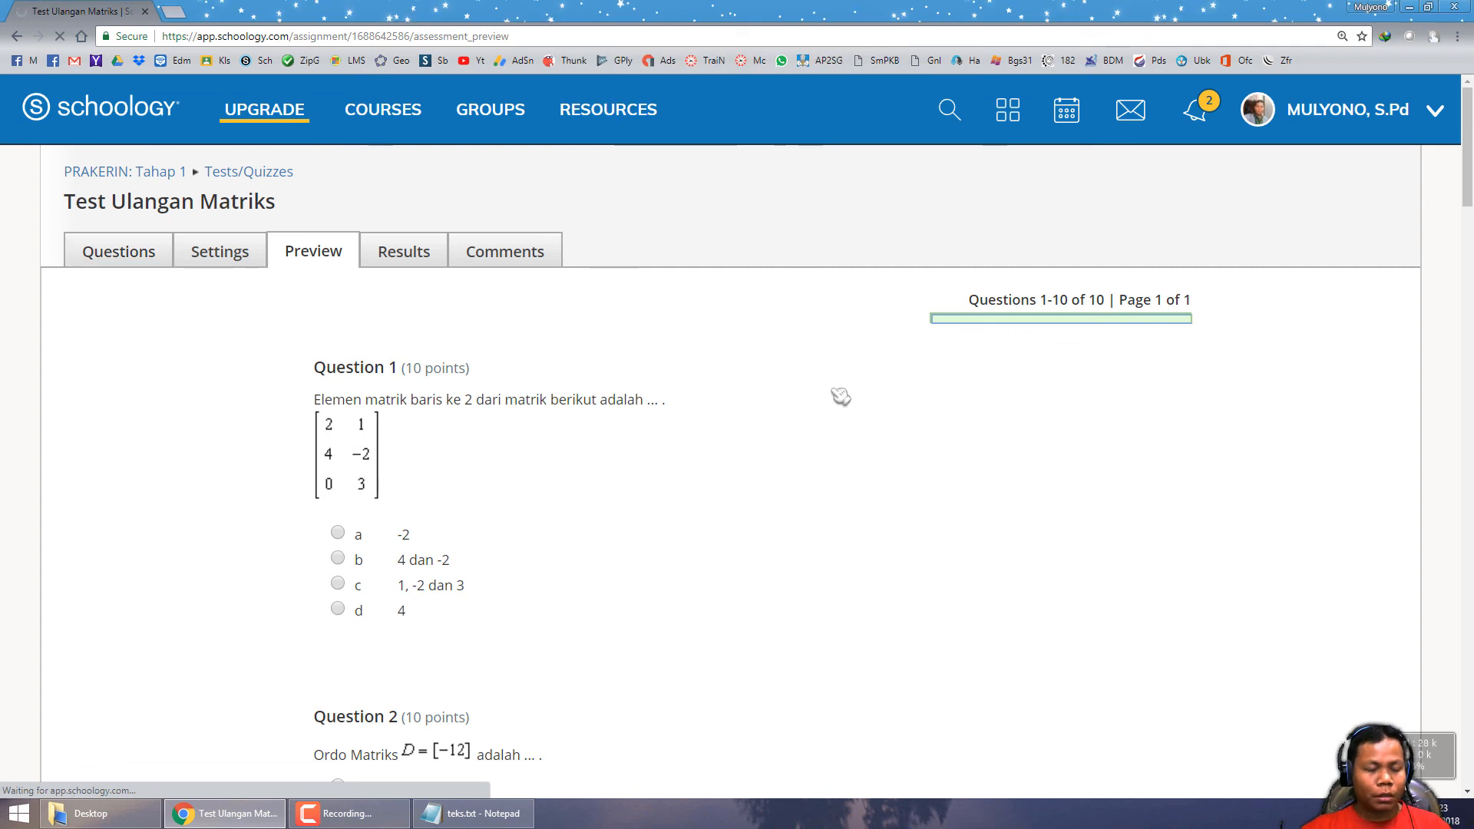